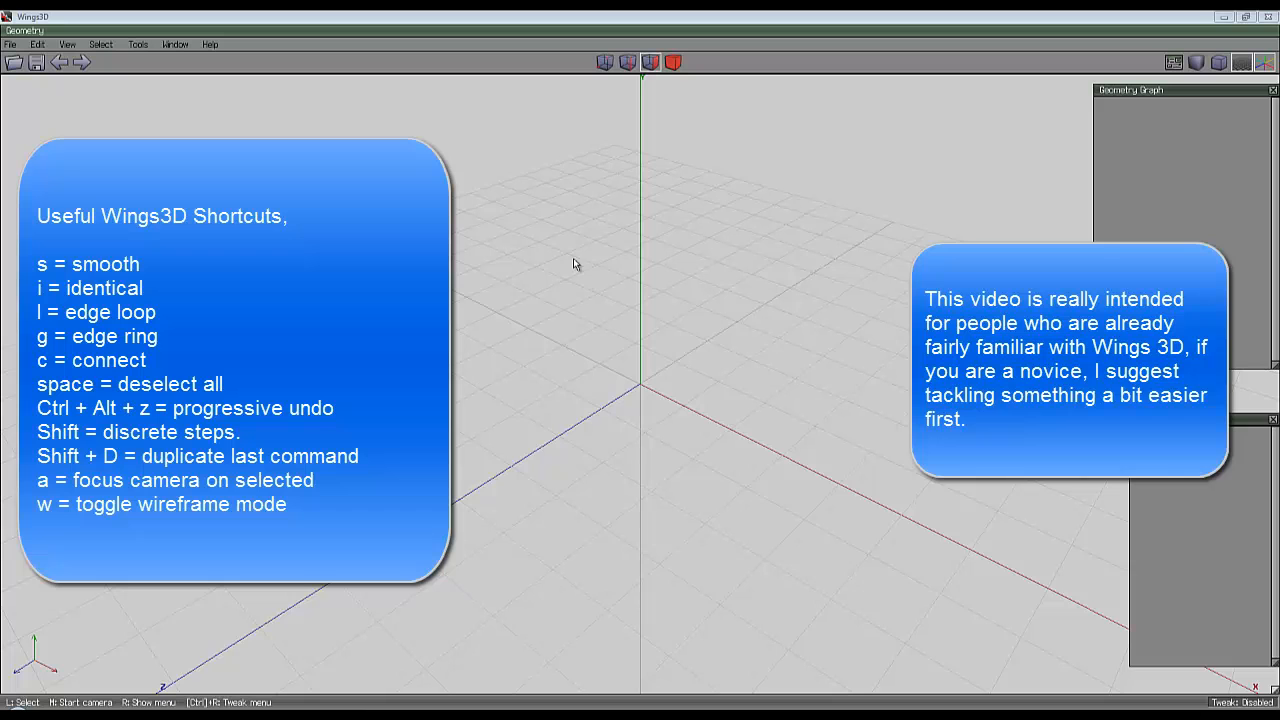
Add a cube and a cylinder to the empty scene.
right_click(566, 241)
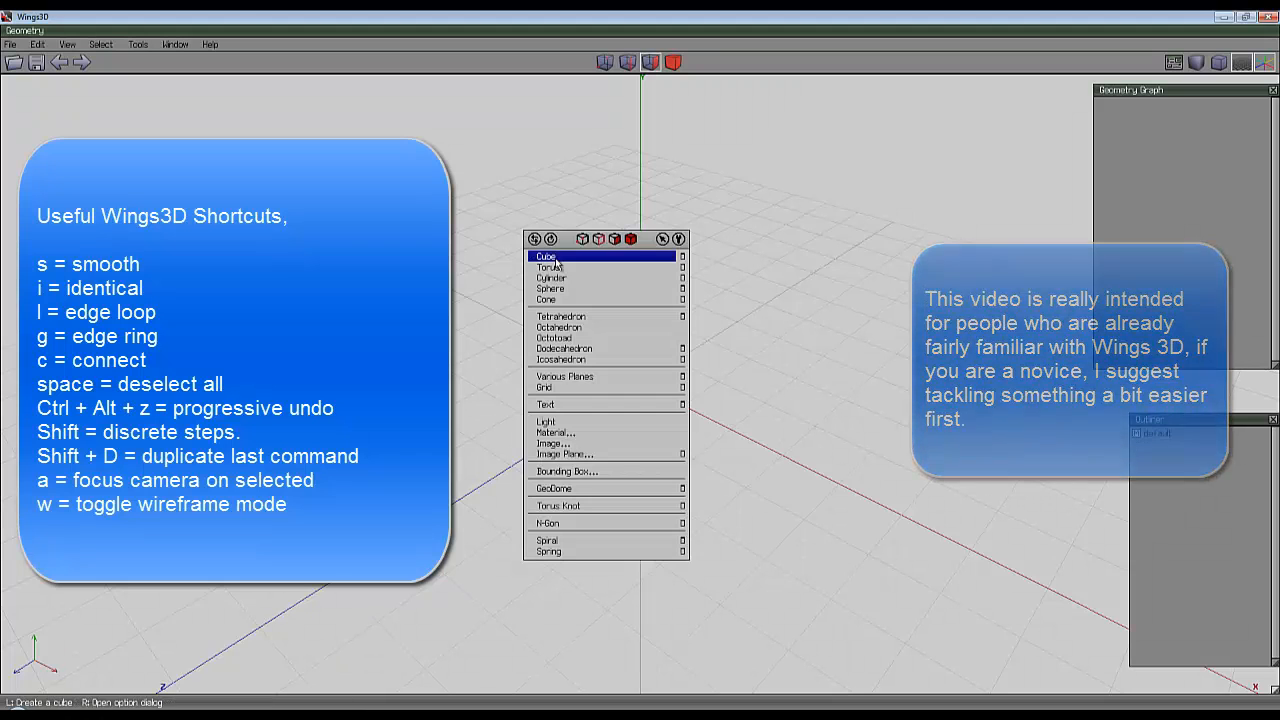
left_click(557, 262)
right_click(568, 186)
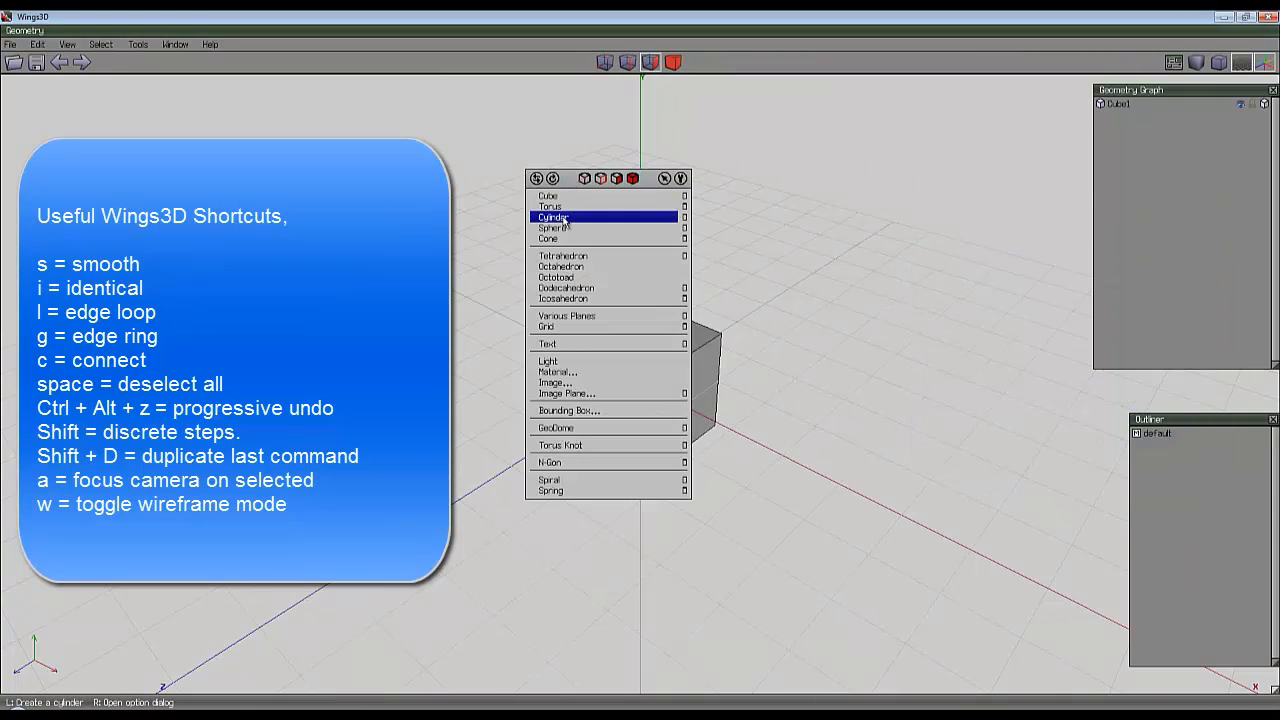
left_click(563, 216)
Select the whole cylinder and move it up along the Y axis until it floats clear above the cube.
left_click(1115, 116)
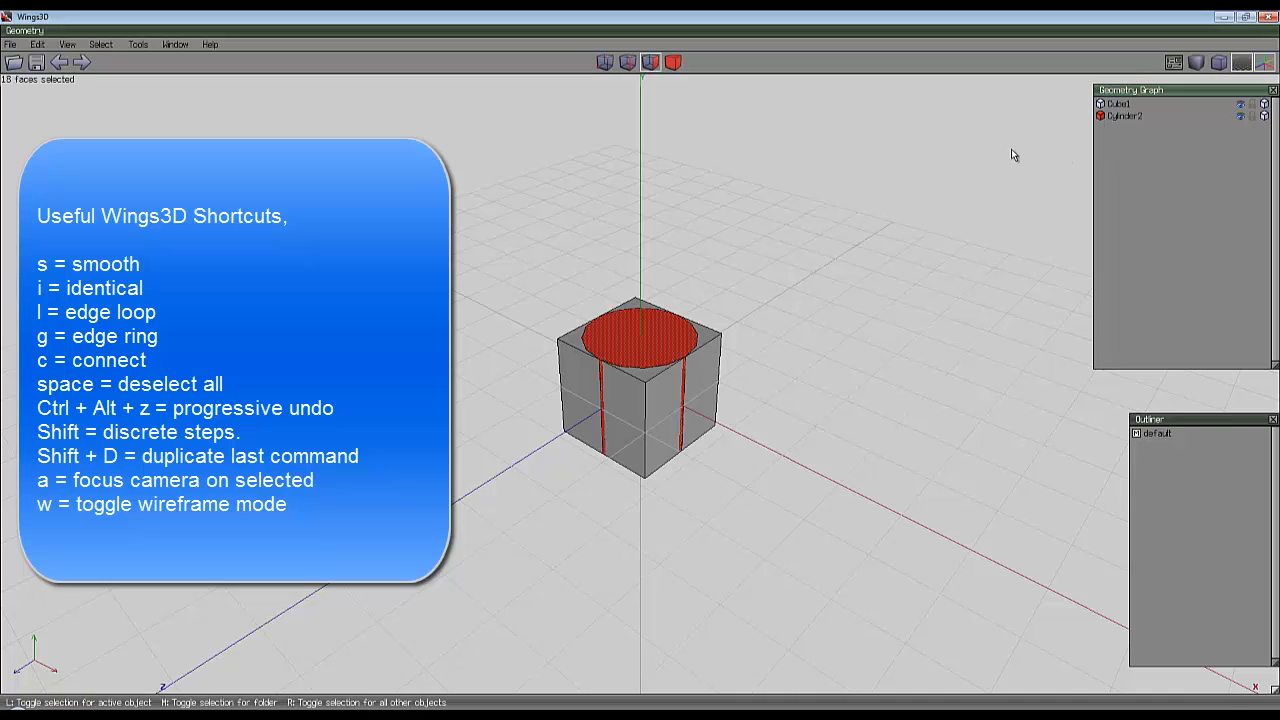
right_click(581, 230)
left_click(581, 230)
left_click(566, 268)
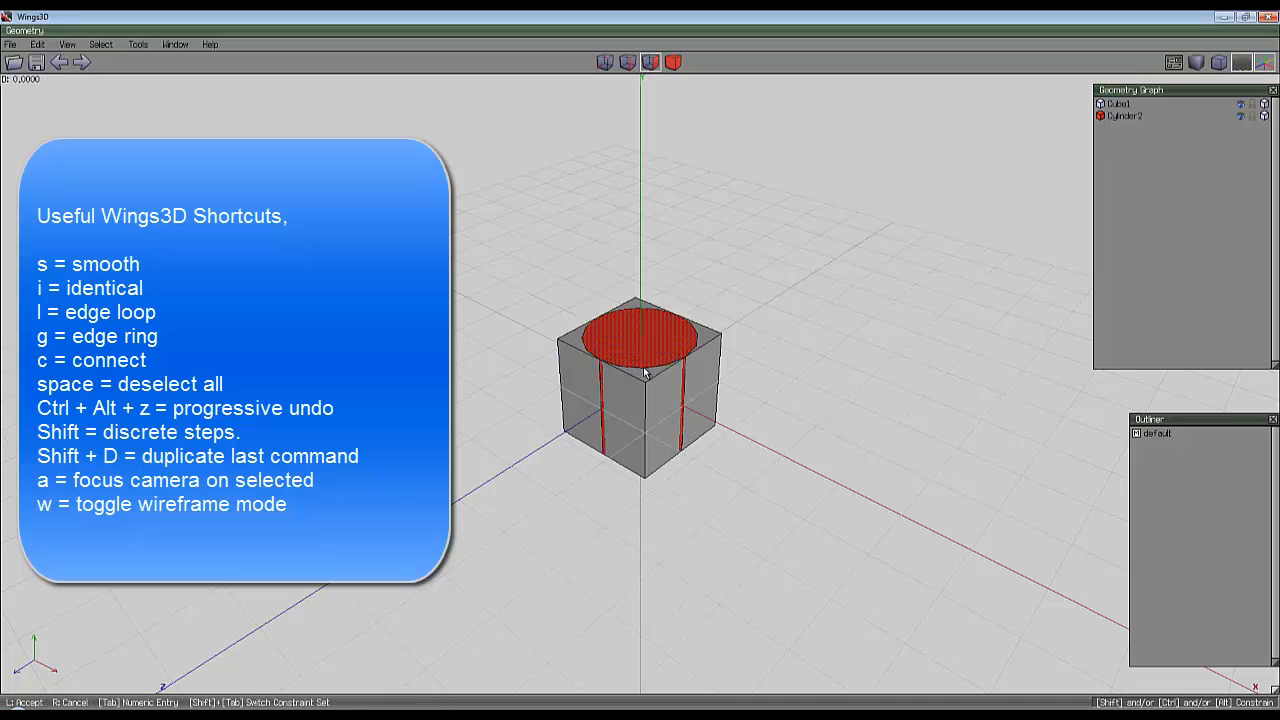
left_click(642, 374)
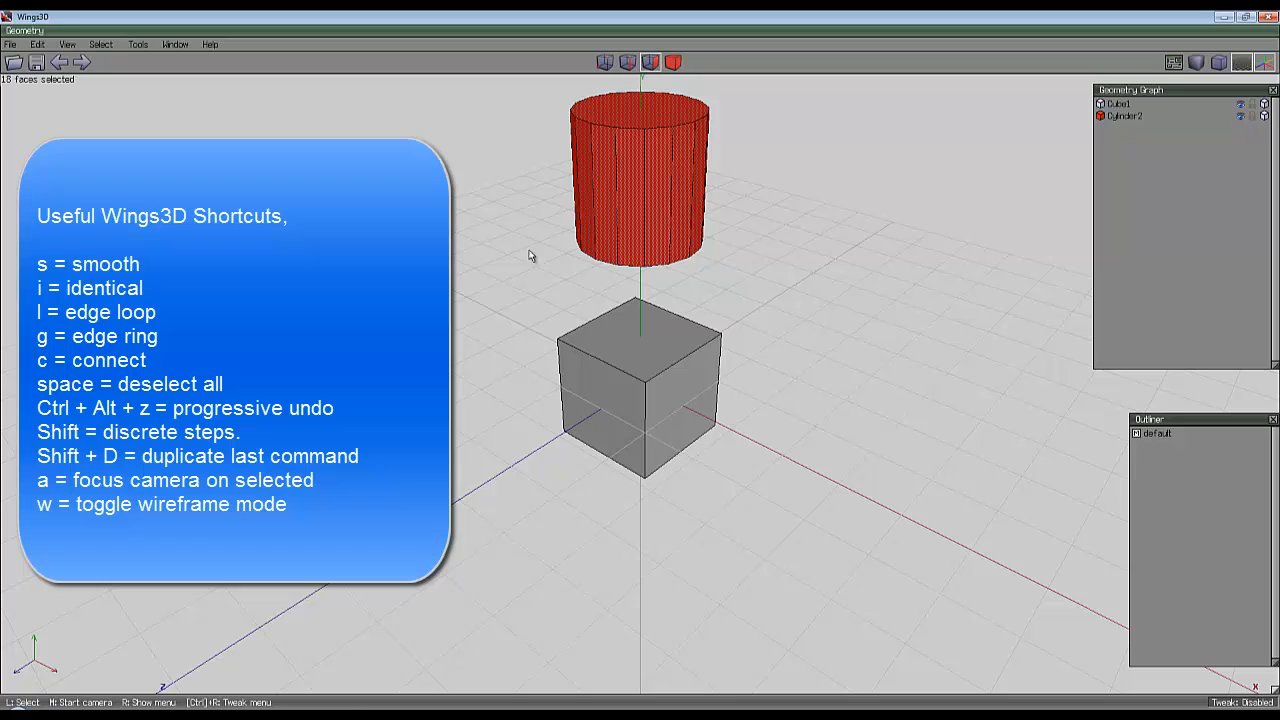
Scale the cylinder down uniformly so it is narrower than the cube, and clear the selection.
right_click(503, 165)
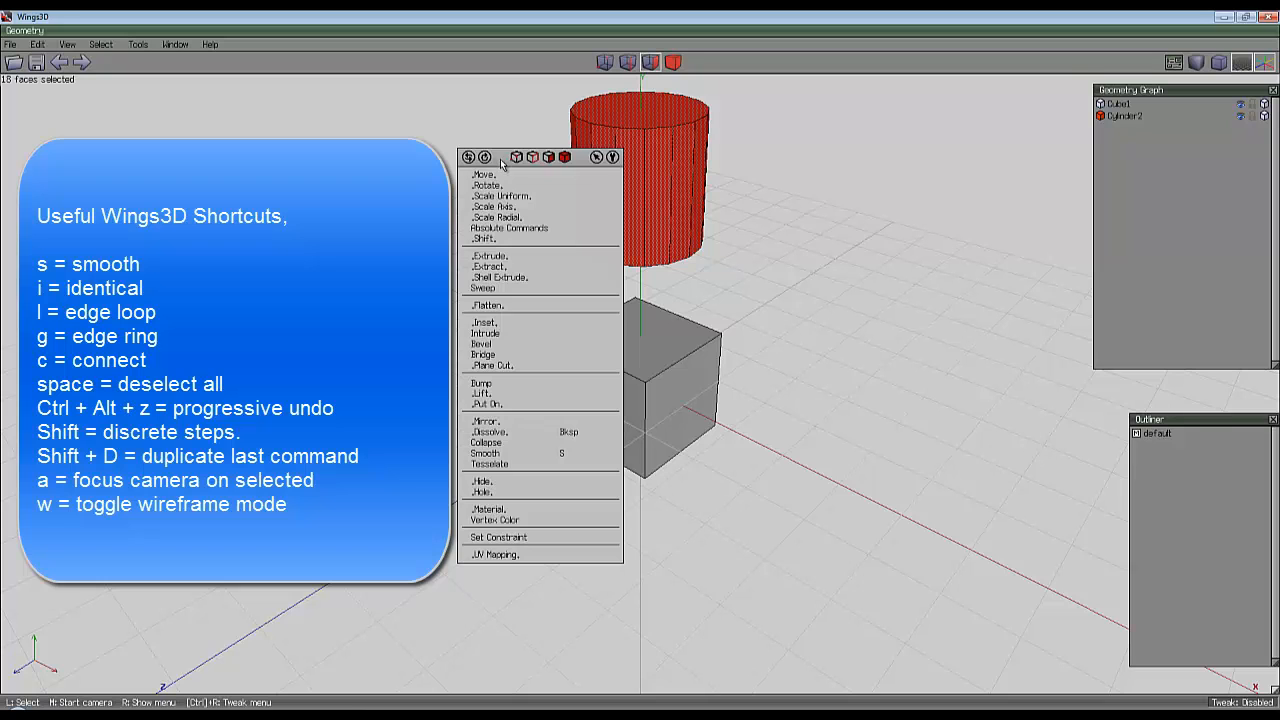
left_click(504, 195)
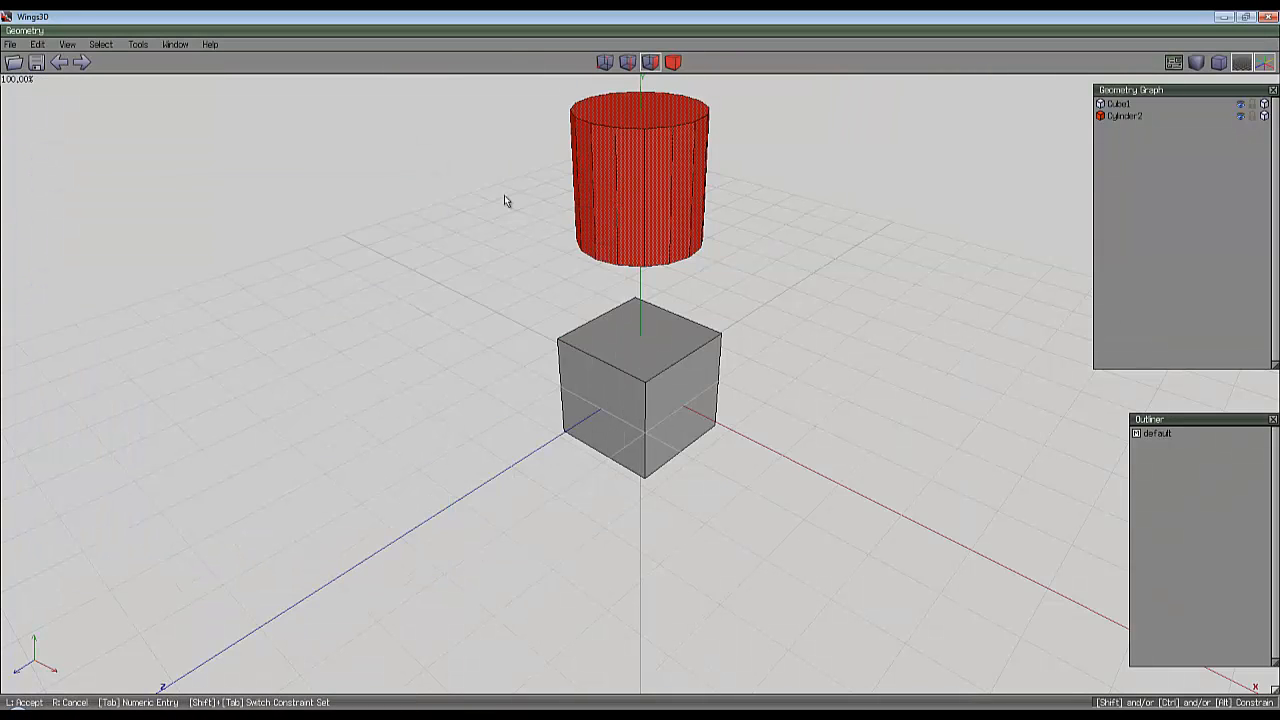
left_click(640, 372)
middle_click(642, 373)
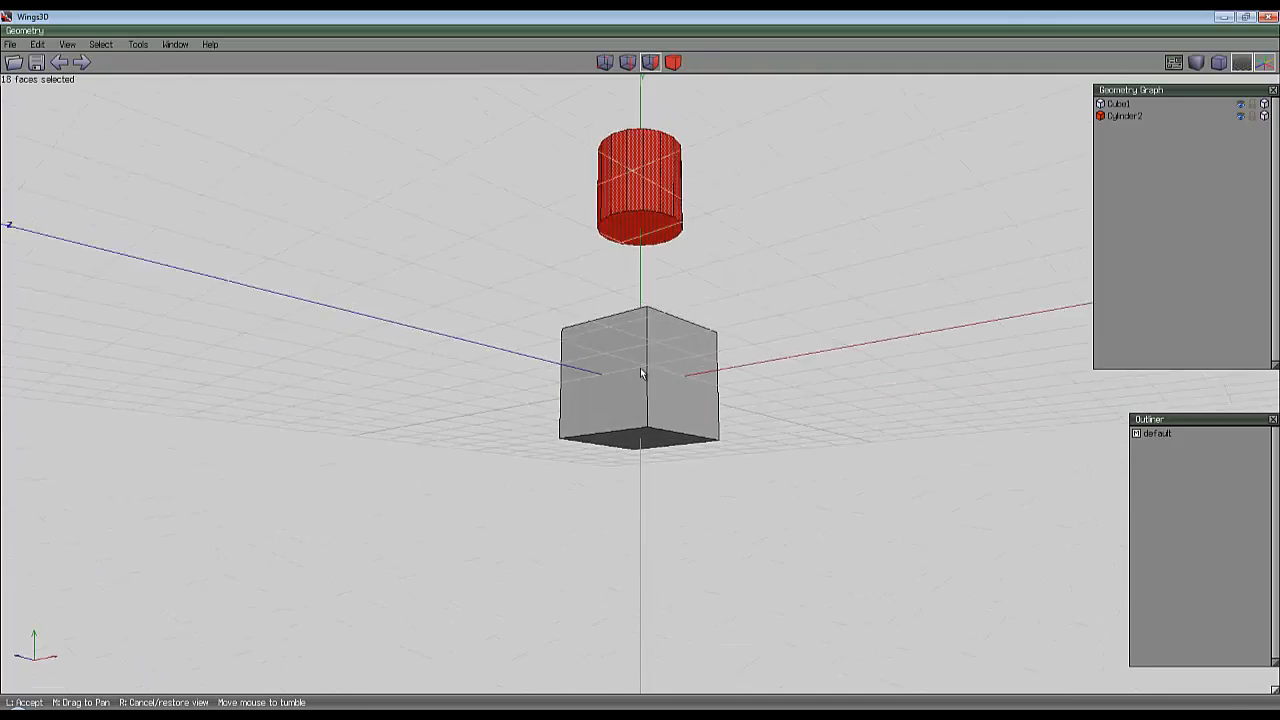
left_click(642, 373)
key("space")
Select the cylinder's underside face and start the Put On clone operation from it.
middle_click(642, 373)
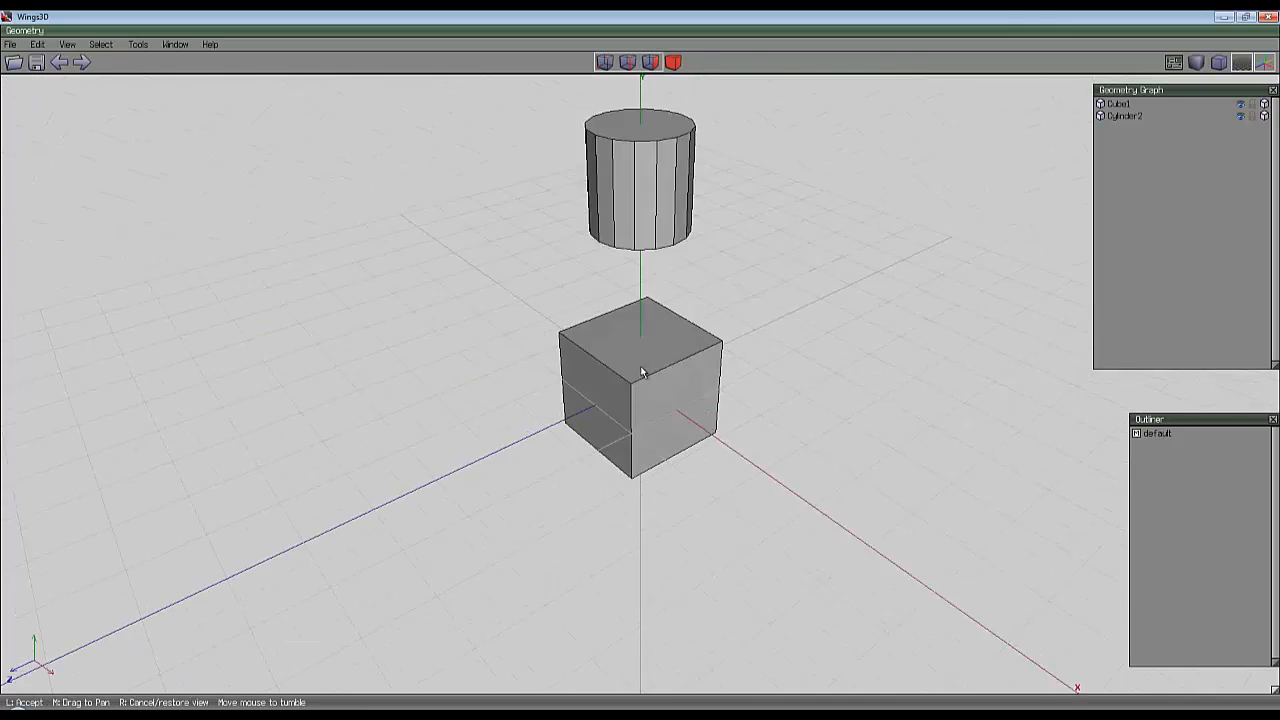
left_click(642, 373)
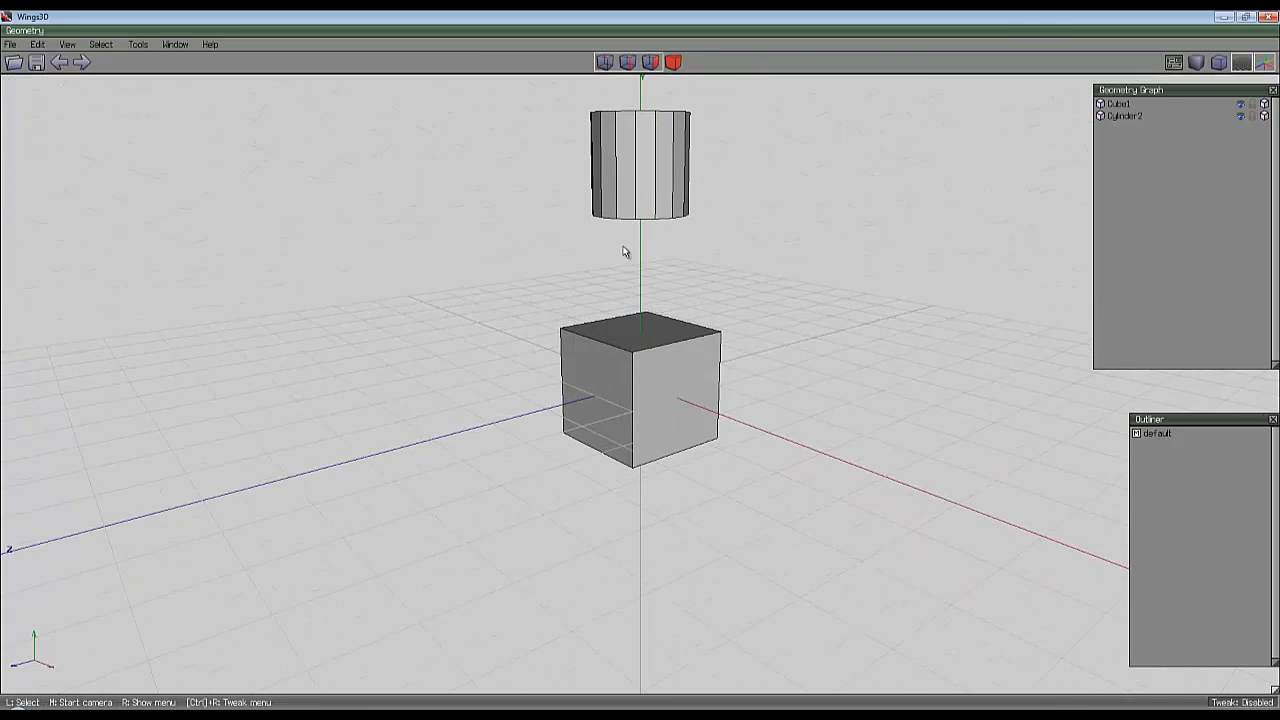
middle_click(746, 288)
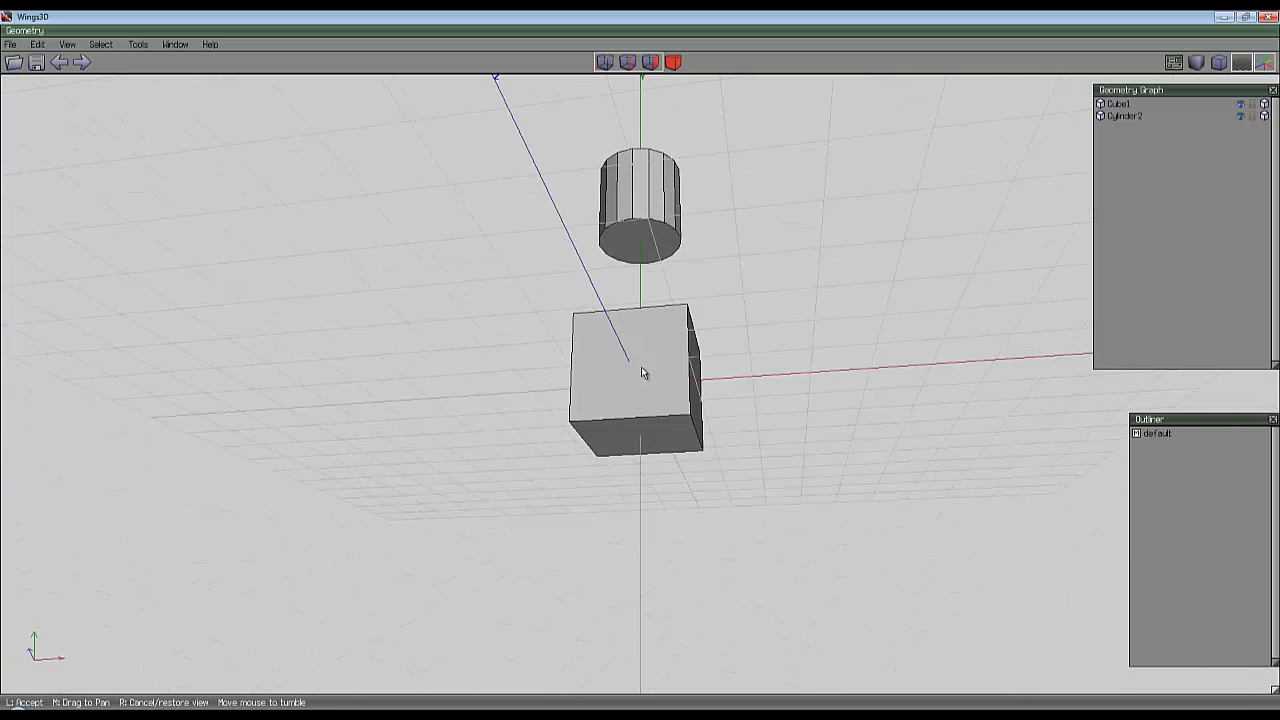
left_click(642, 226)
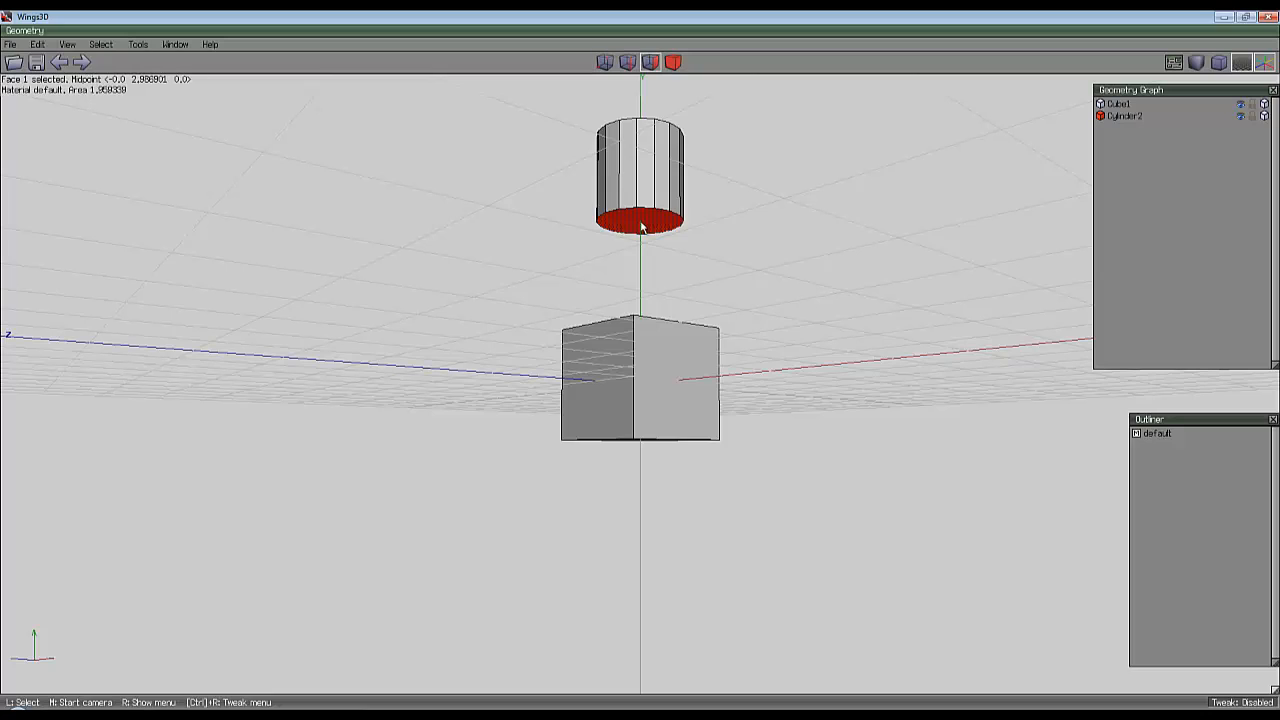
right_click(784, 237)
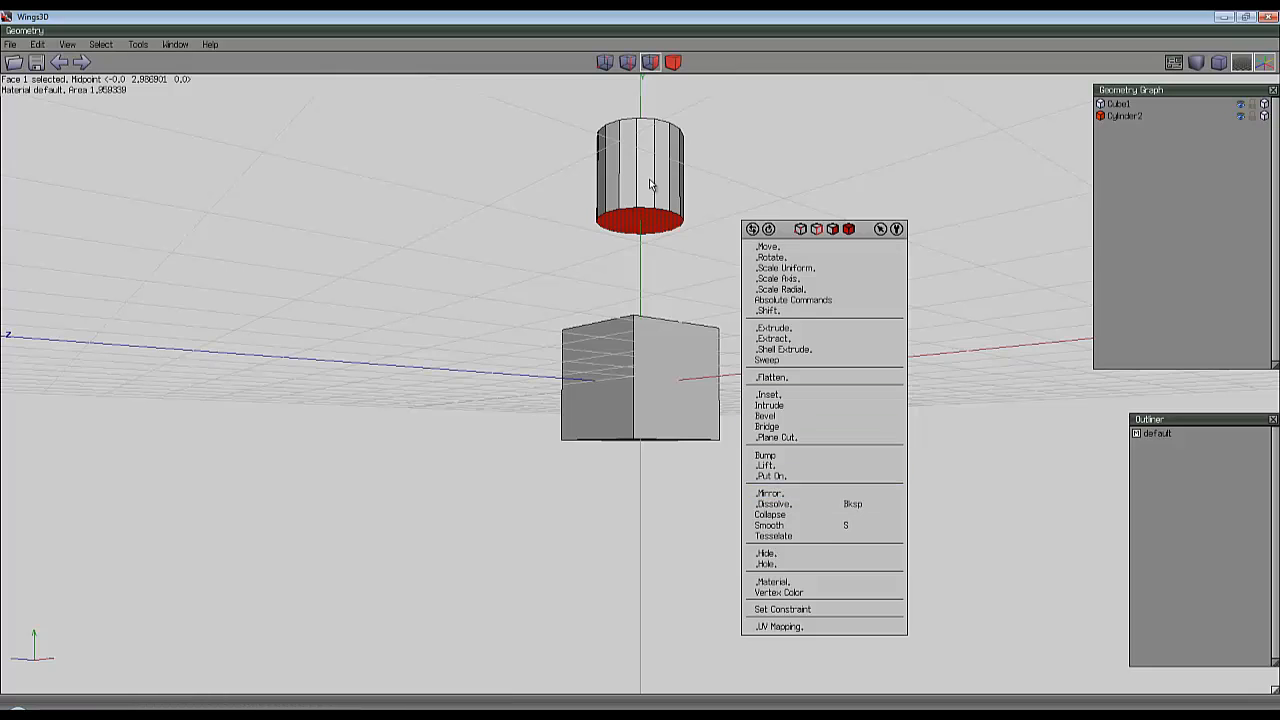
left_click(779, 478)
Choose all six faces of the cube as targets and place a clone of the cylinder on each.
middle_click_drag(786, 420, 665, 372)
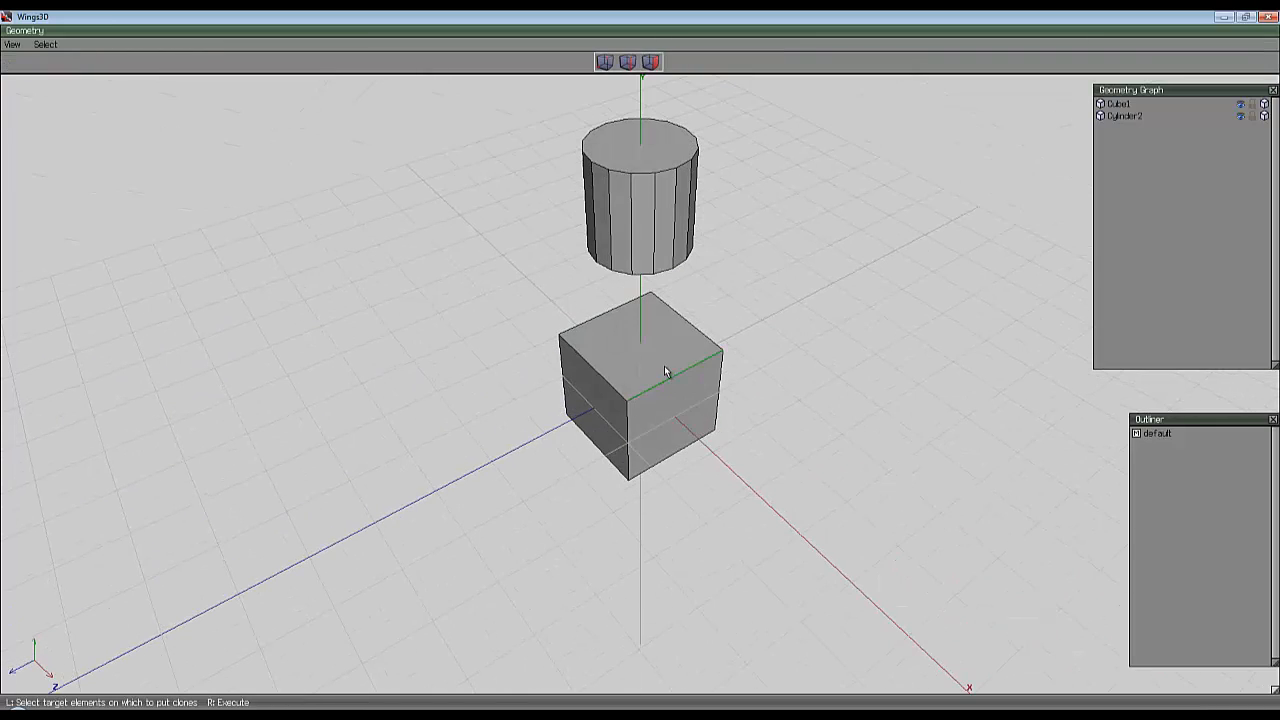
left_click(648, 362)
left_click(599, 406)
left_click(679, 427)
middle_click(680, 428)
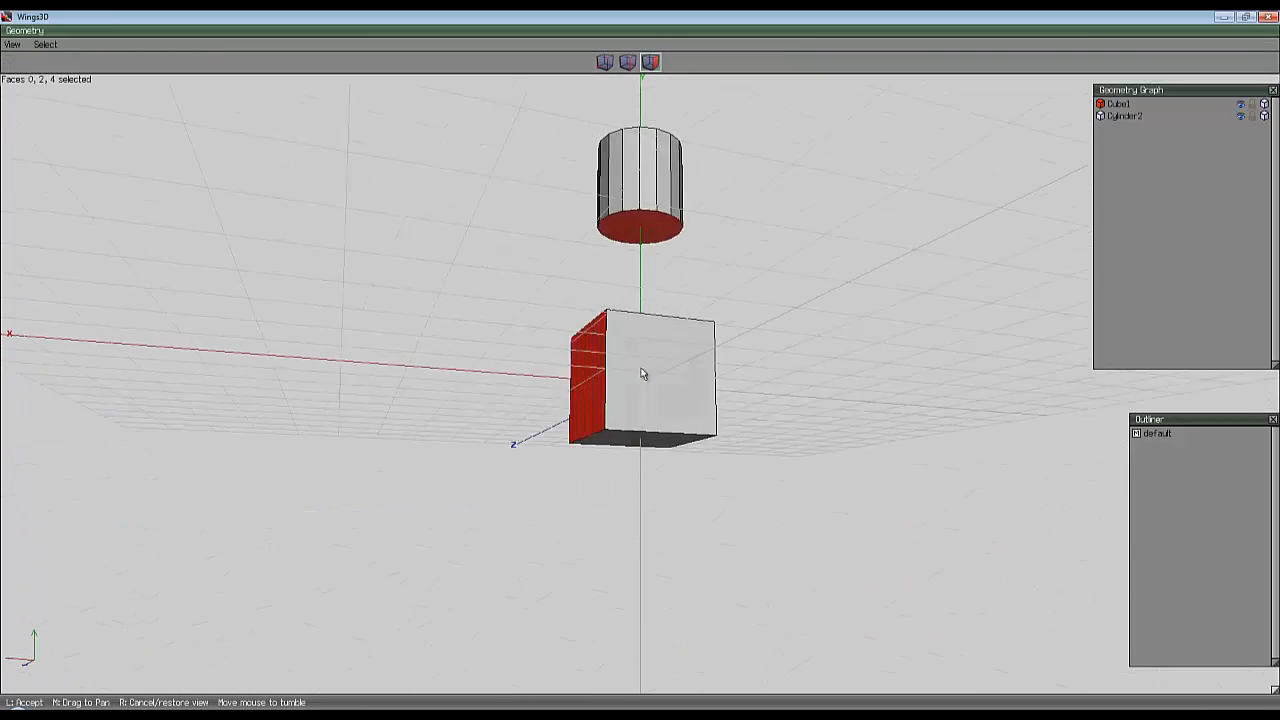
left_click(643, 373)
left_click(673, 373)
left_click(639, 432)
middle_click(639, 432)
left_click(643, 373)
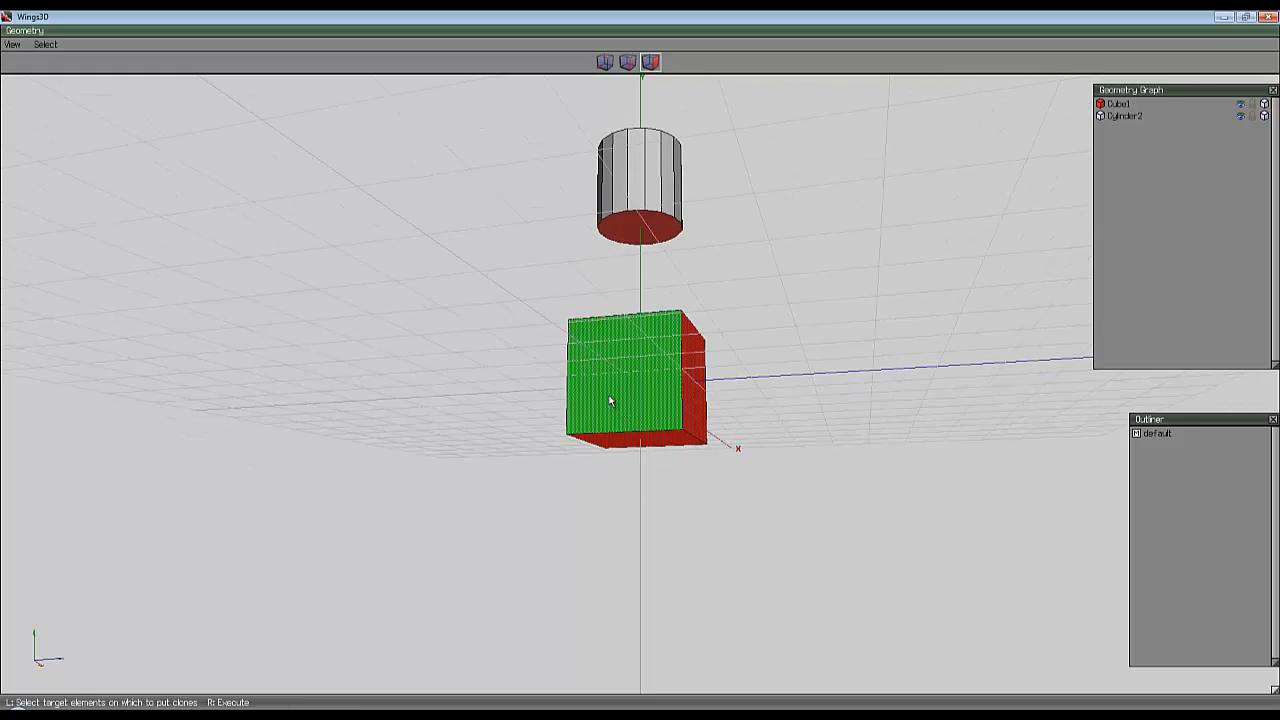
left_click(609, 401)
middle_click(560, 391)
left_click(639, 366)
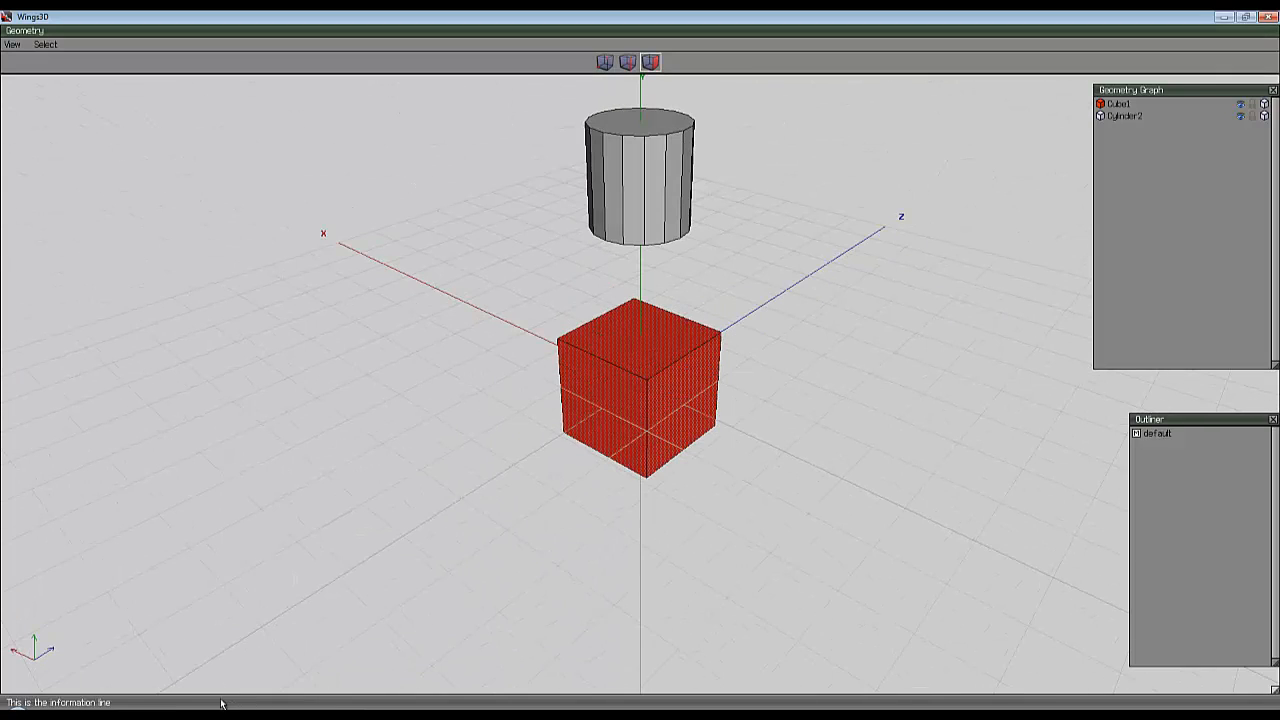
right_click(507, 330)
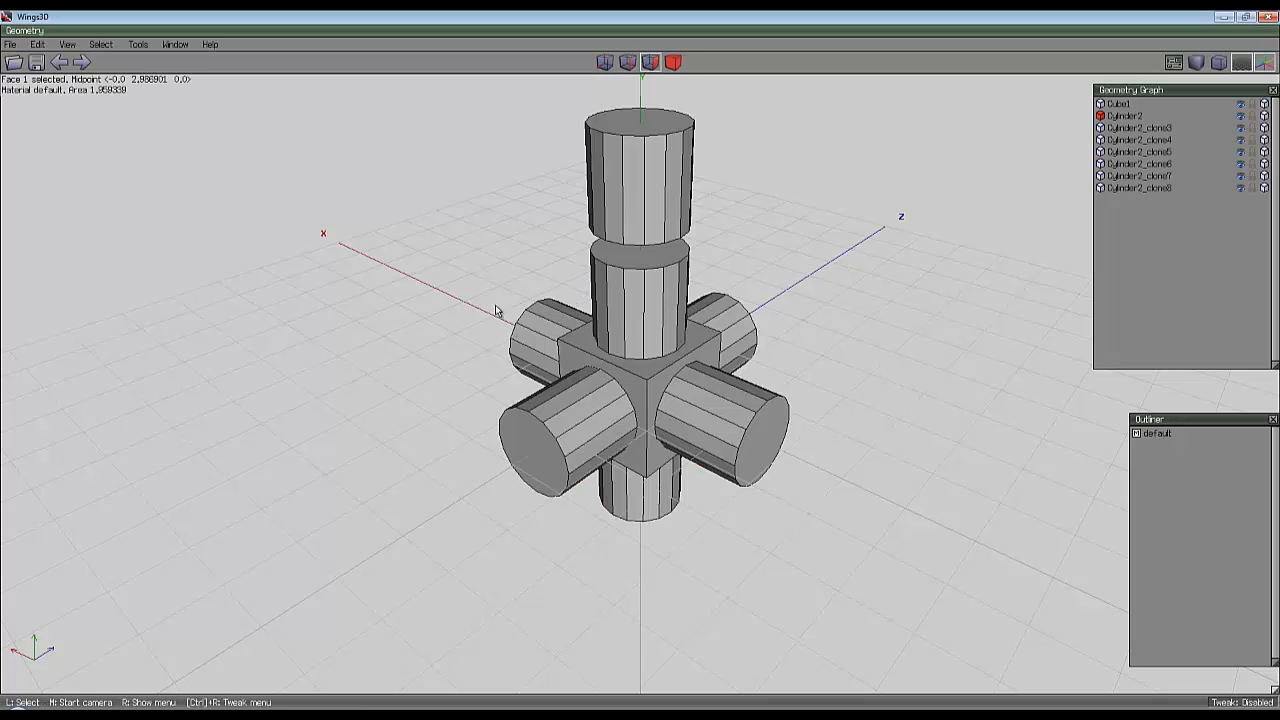
Delete the original cylinder floating above the cube, keeping the six clones.
middle_click(640, 372)
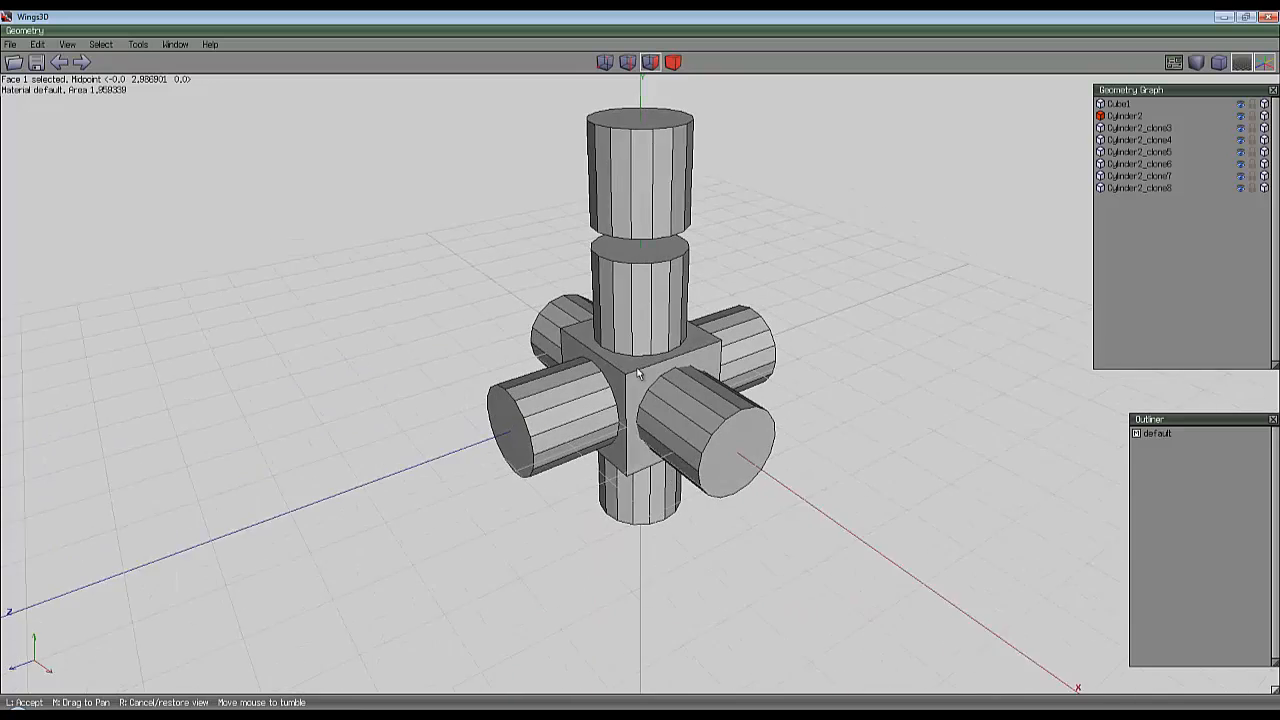
left_click(478, 289)
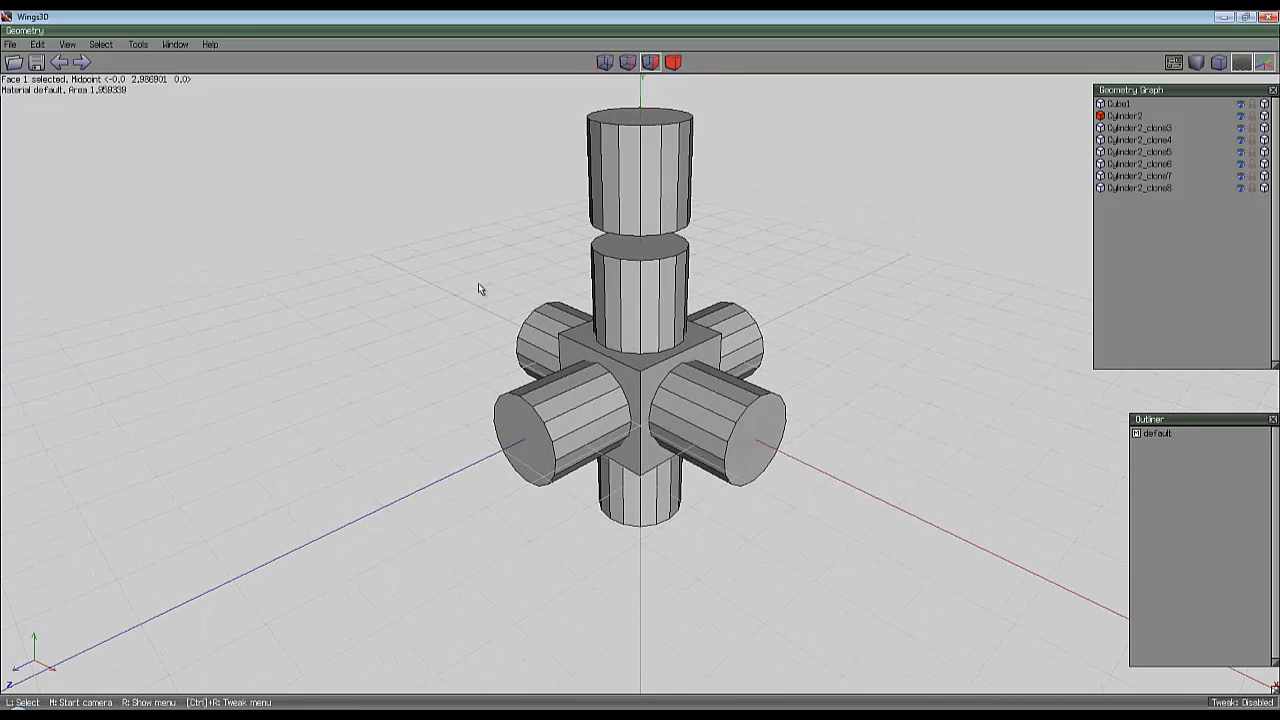
middle_click(808, 139)
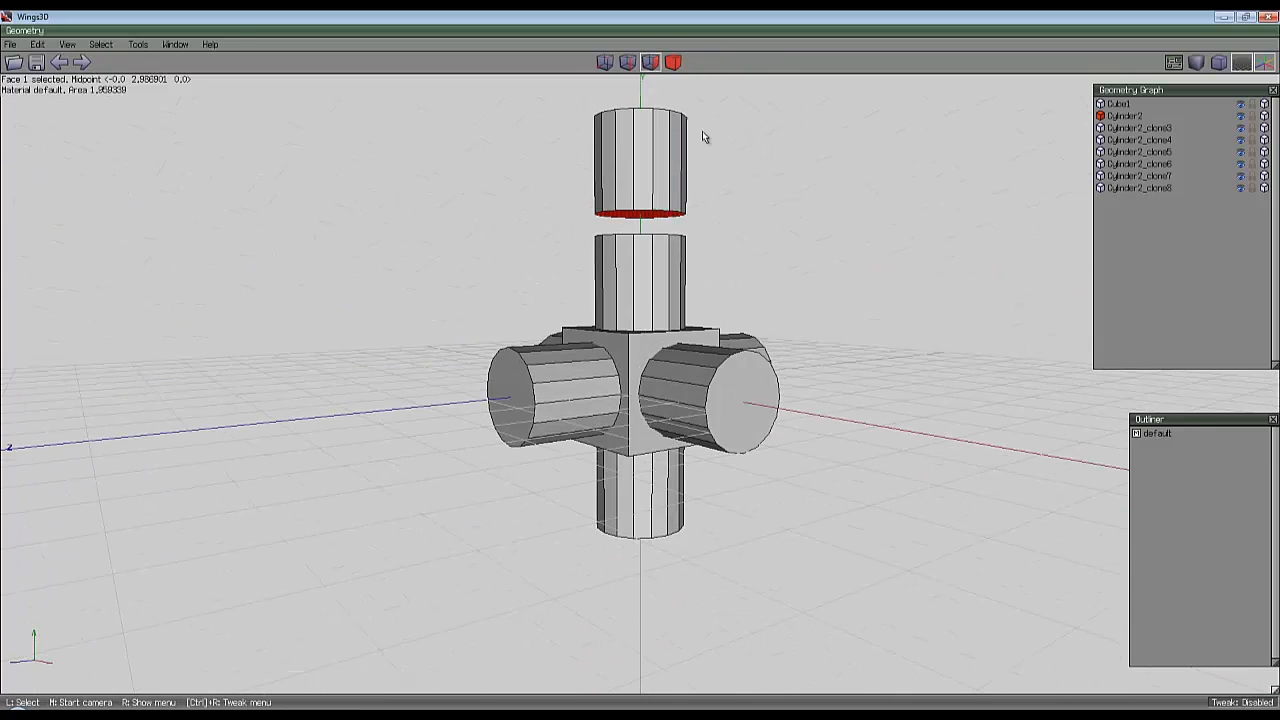
left_click(674, 63)
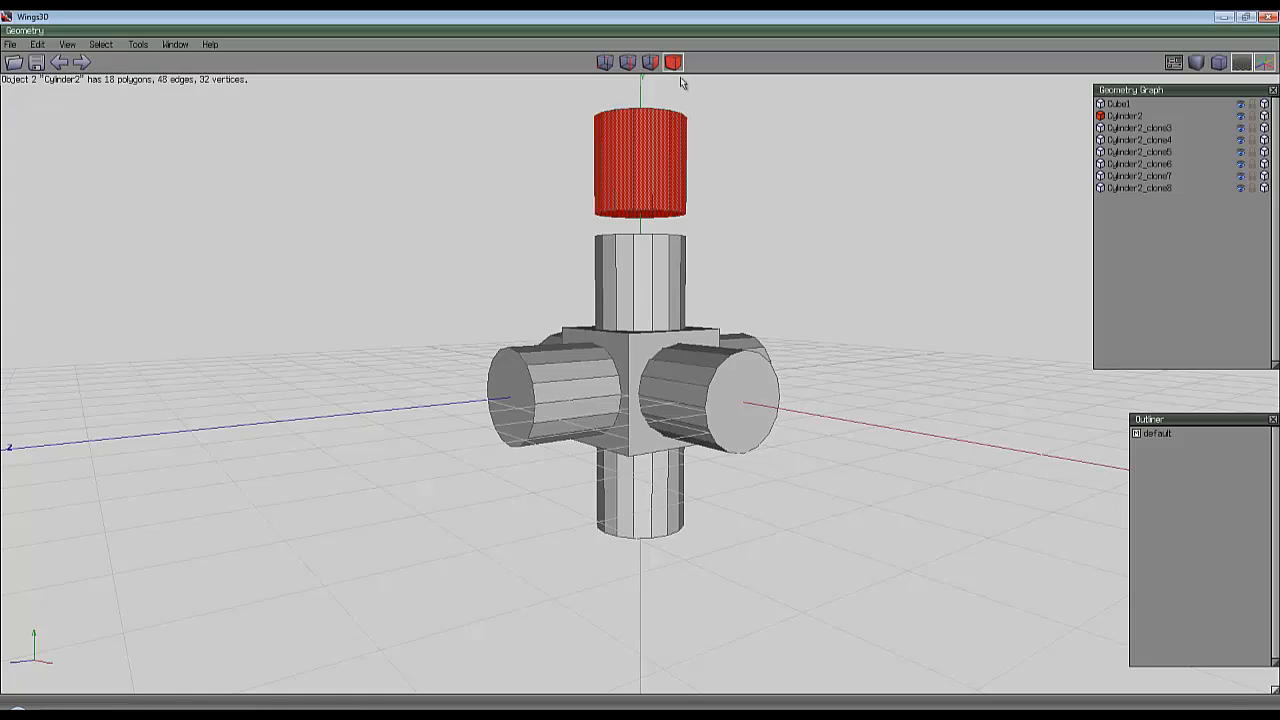
key("Delete")
Select the identical end faces of all six cylinder clones, intrude them by 0.3 to hollow the tubes, and clear the selection.
middle_click(794, 217)
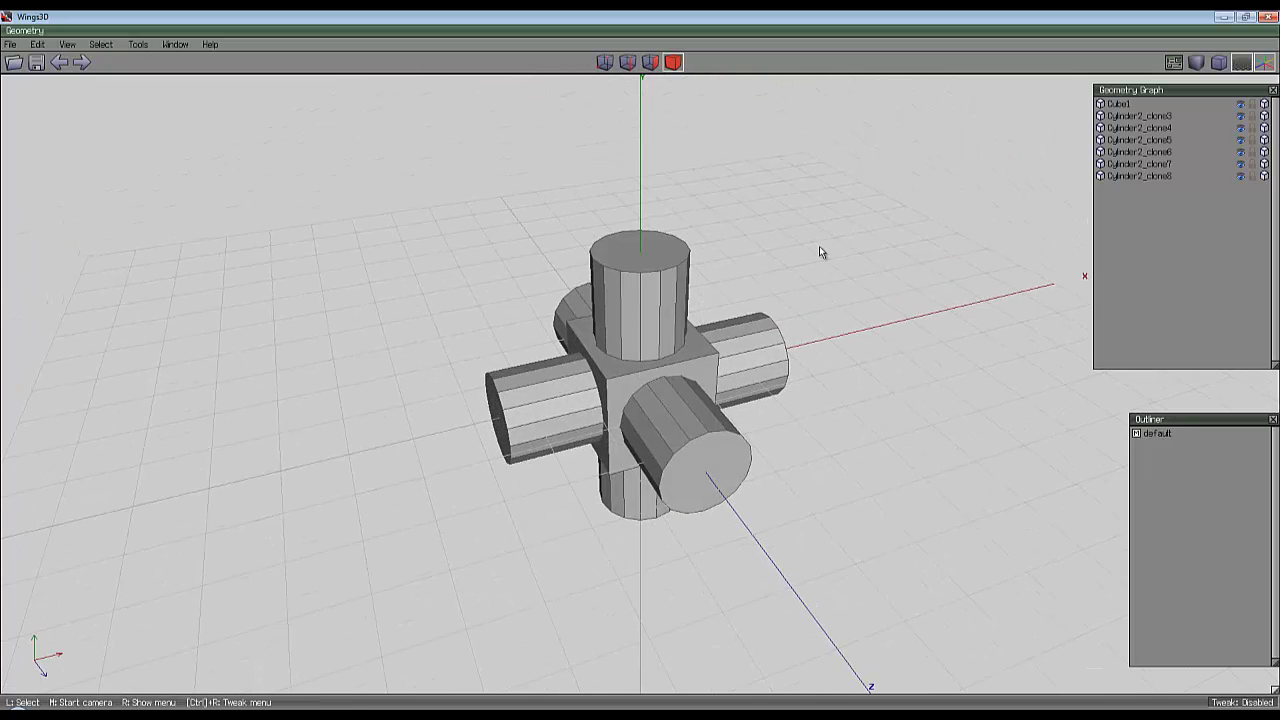
key("3")
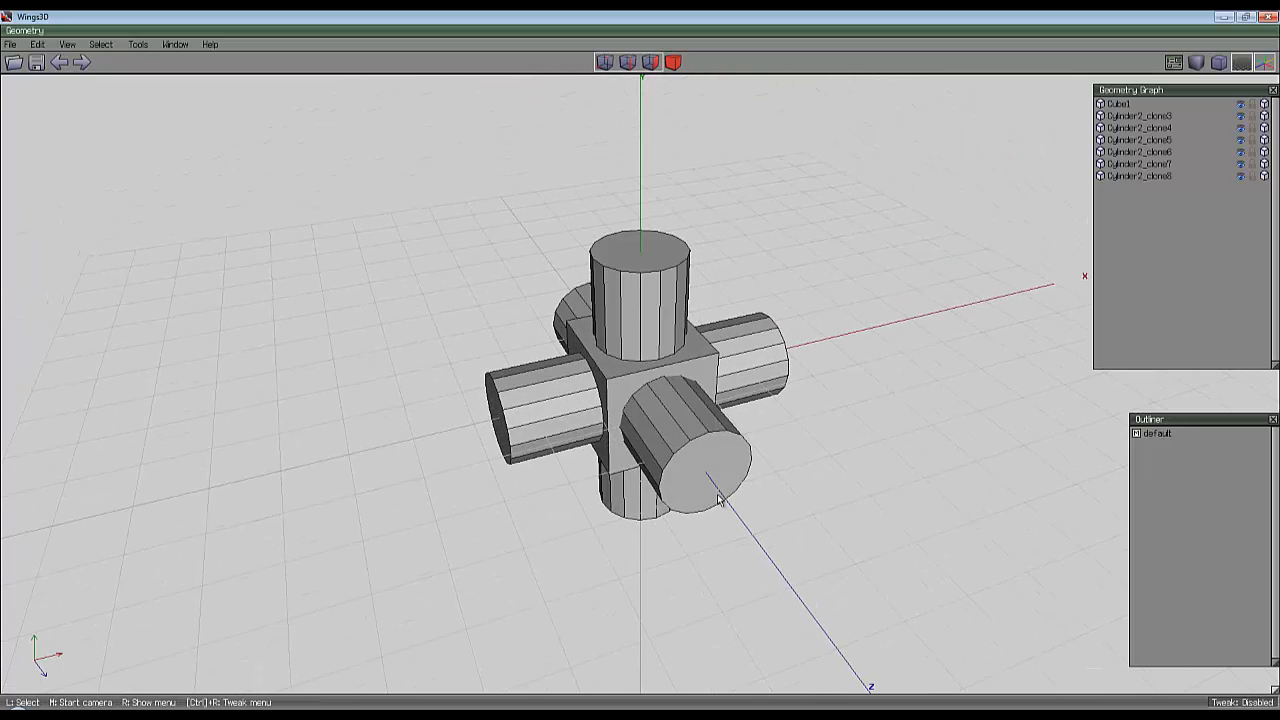
left_click(728, 488)
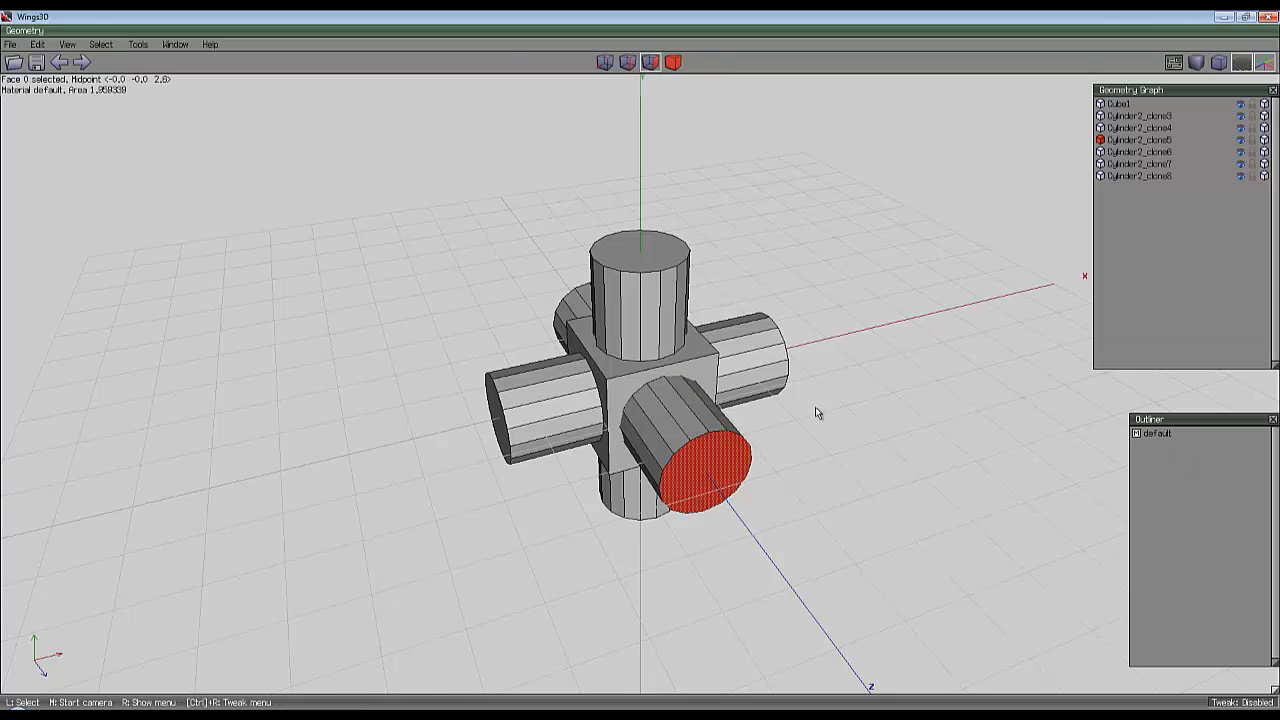
key("i")
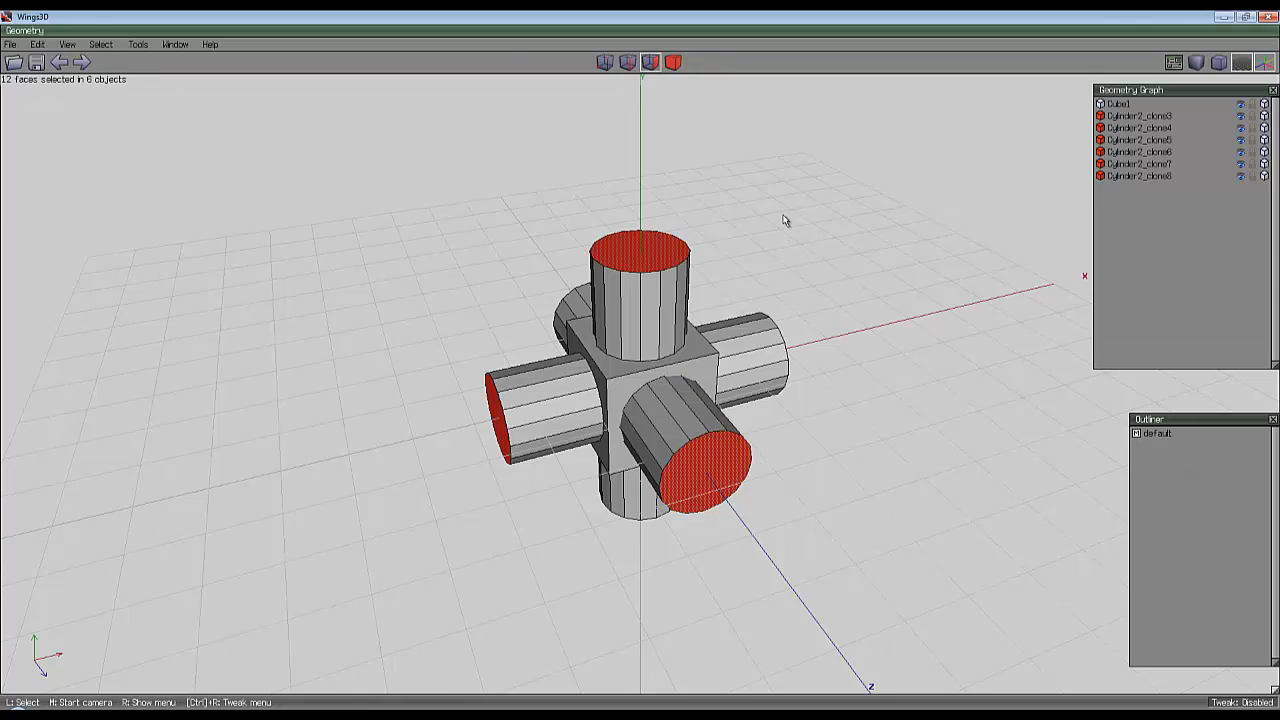
right_click(769, 196)
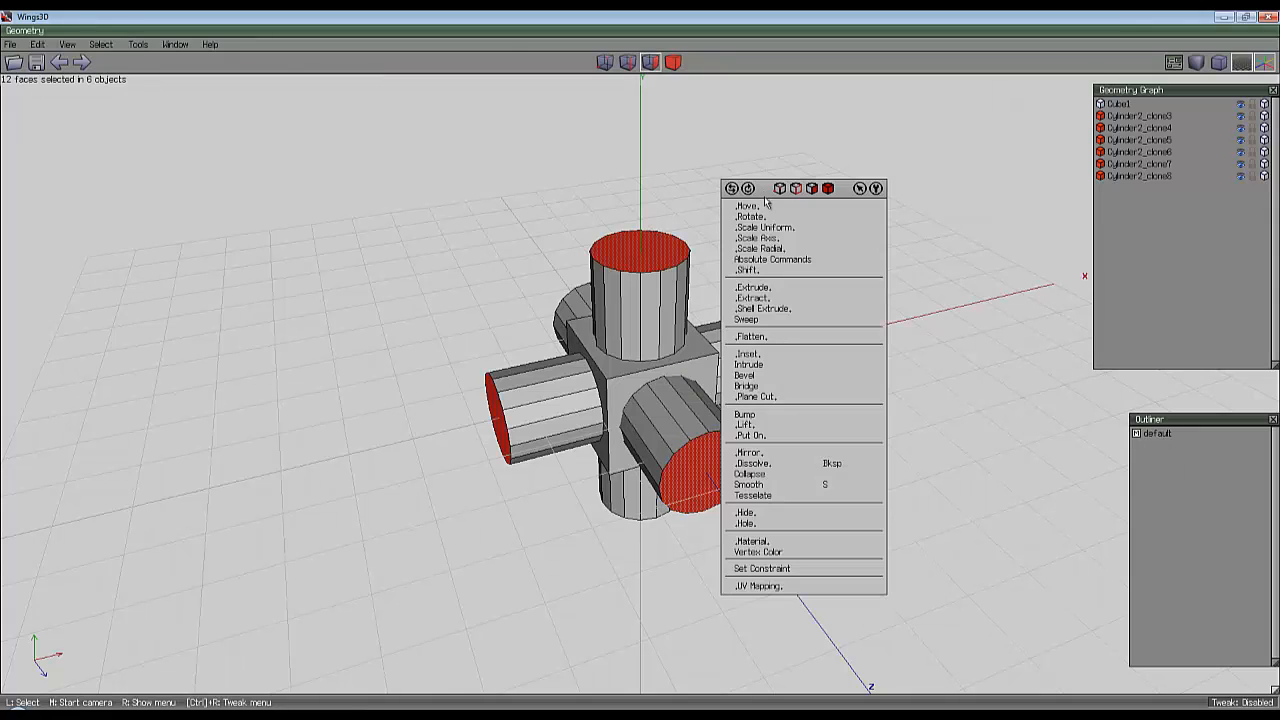
left_click(767, 366)
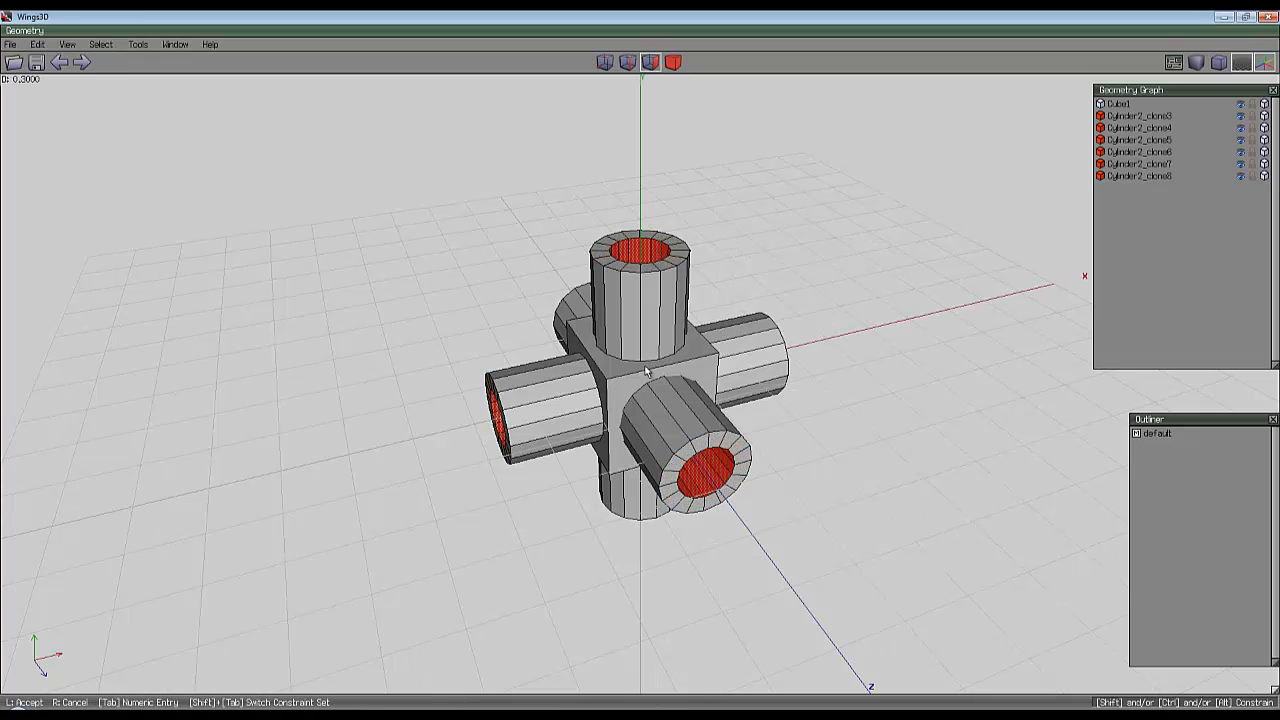
left_click(640, 367)
middle_click(777, 348)
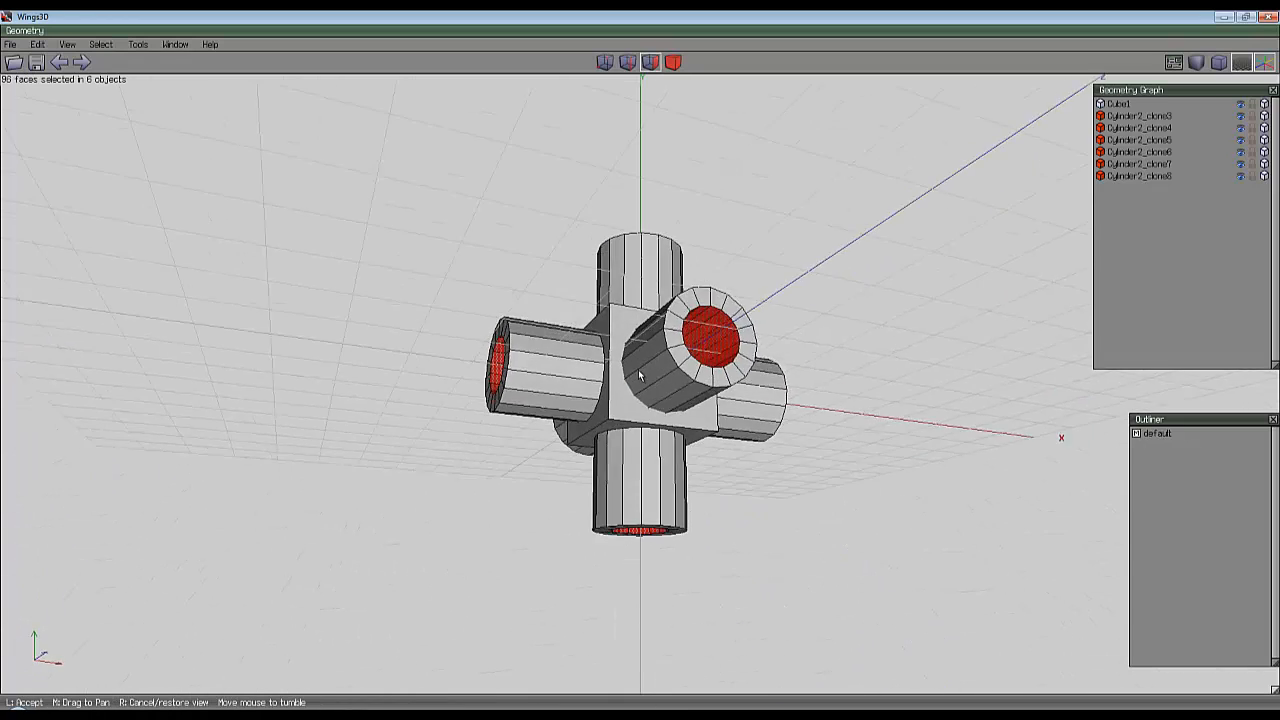
left_click(640, 367)
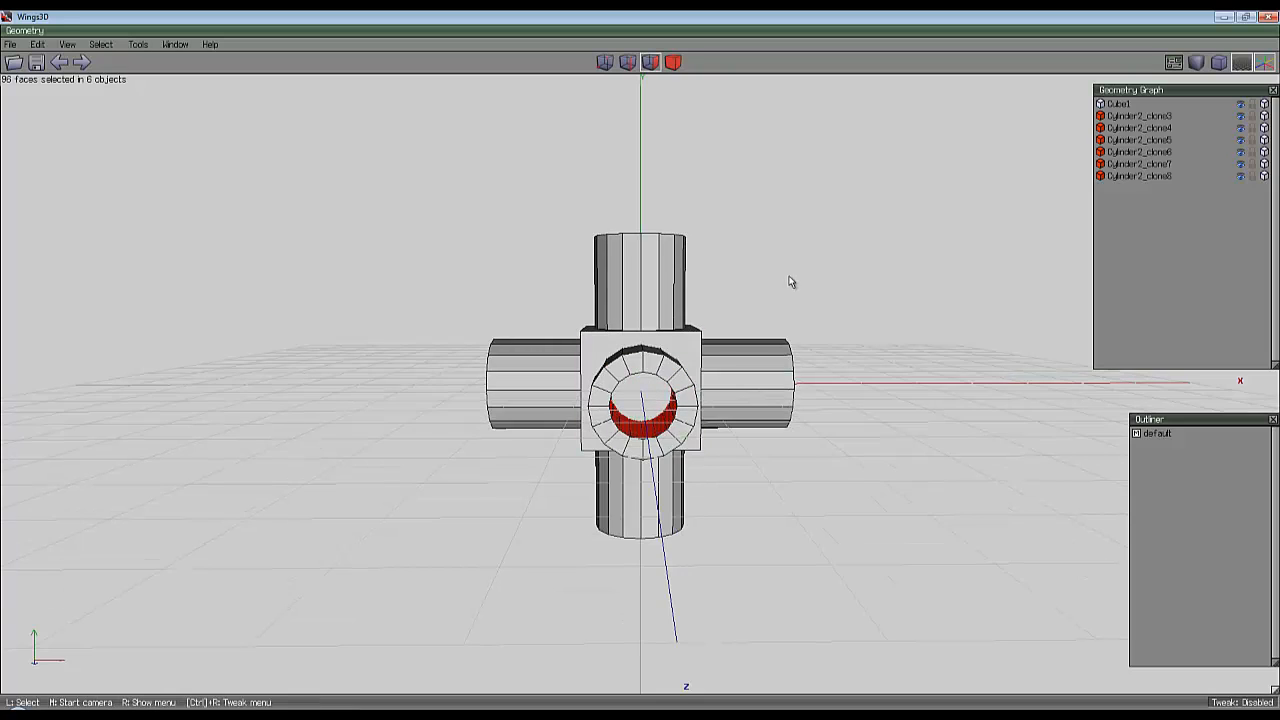
middle_click(791, 280)
left_click(640, 371)
key("space")
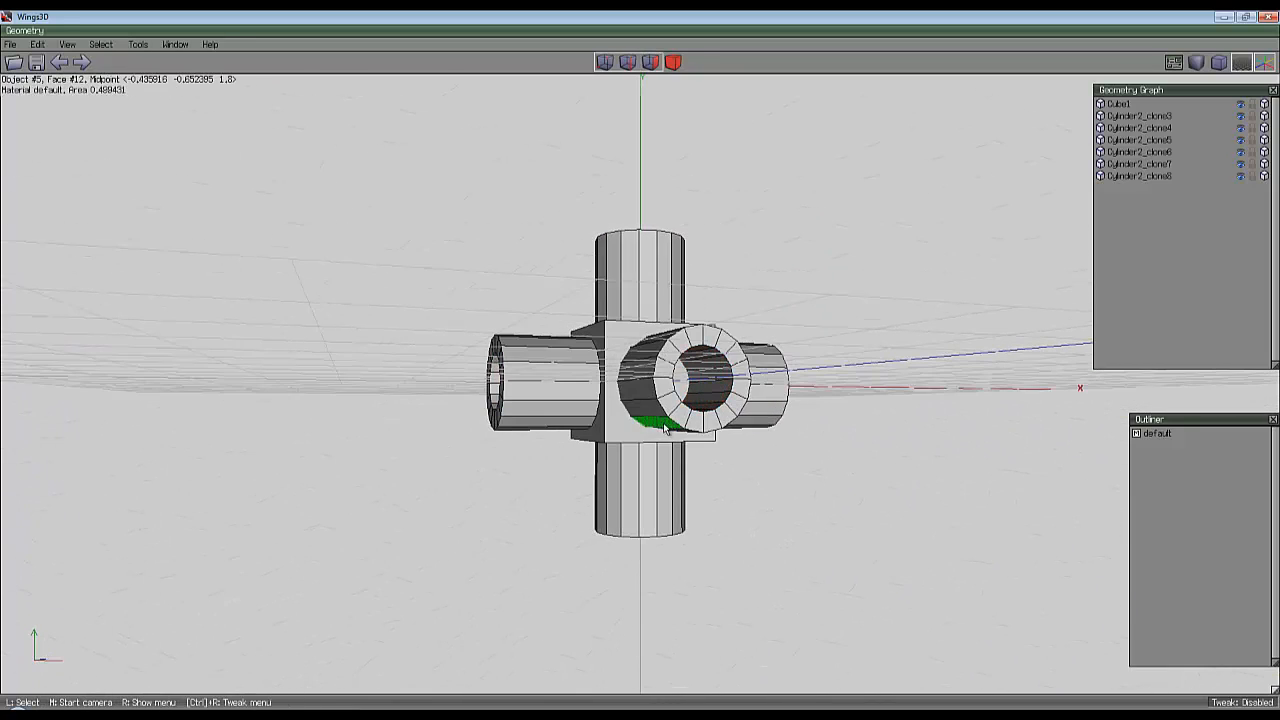
Select all six faces of the central cube and inset them by 0.4.
left_click(635, 438)
key("space")
left_click(653, 63)
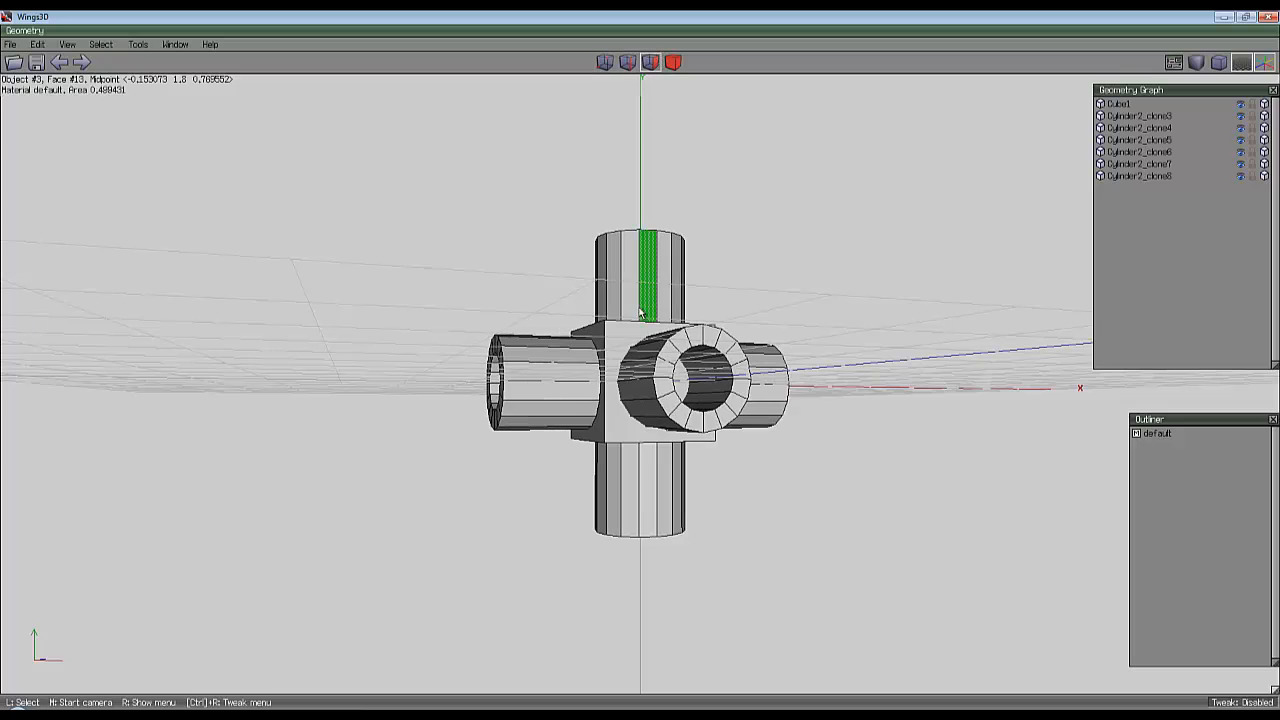
left_click(638, 335)
middle_click(645, 362)
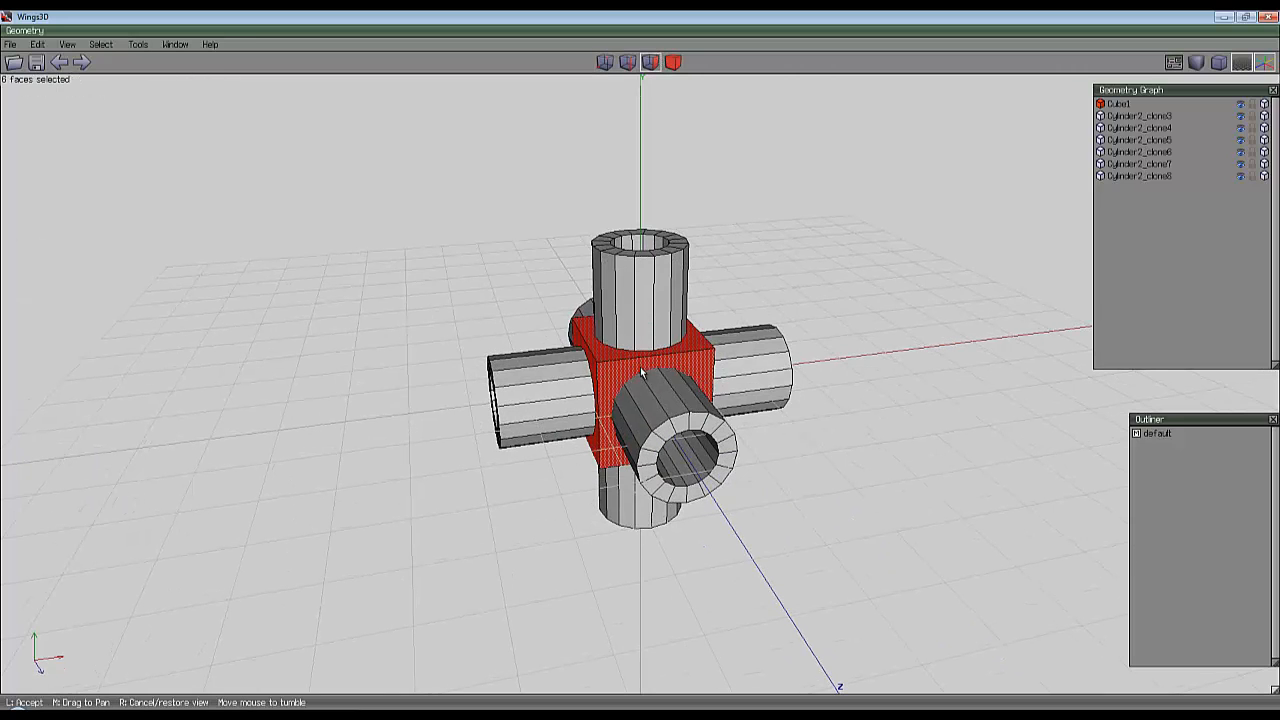
right_click(767, 226)
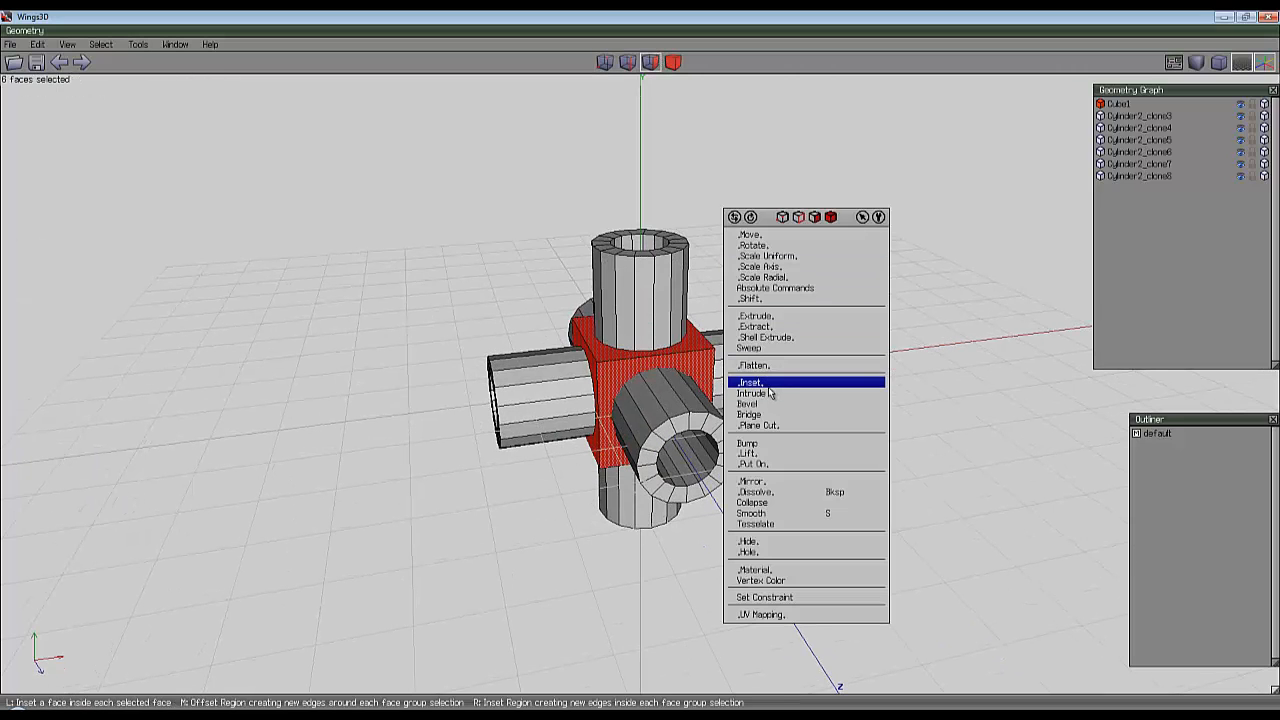
left_click(768, 394)
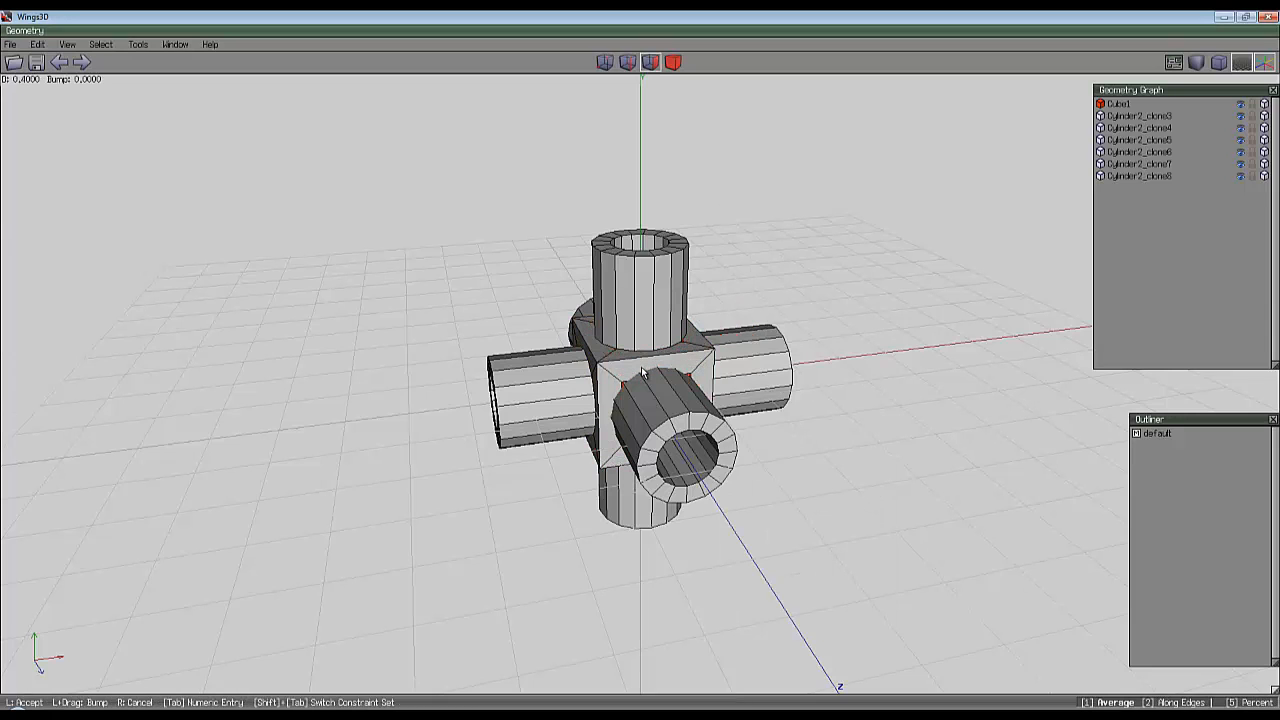
left_click(645, 373)
Intrude the cube's six inset faces by about 0.66 to hollow out the center where the tubes meet.
middle_click(645, 373)
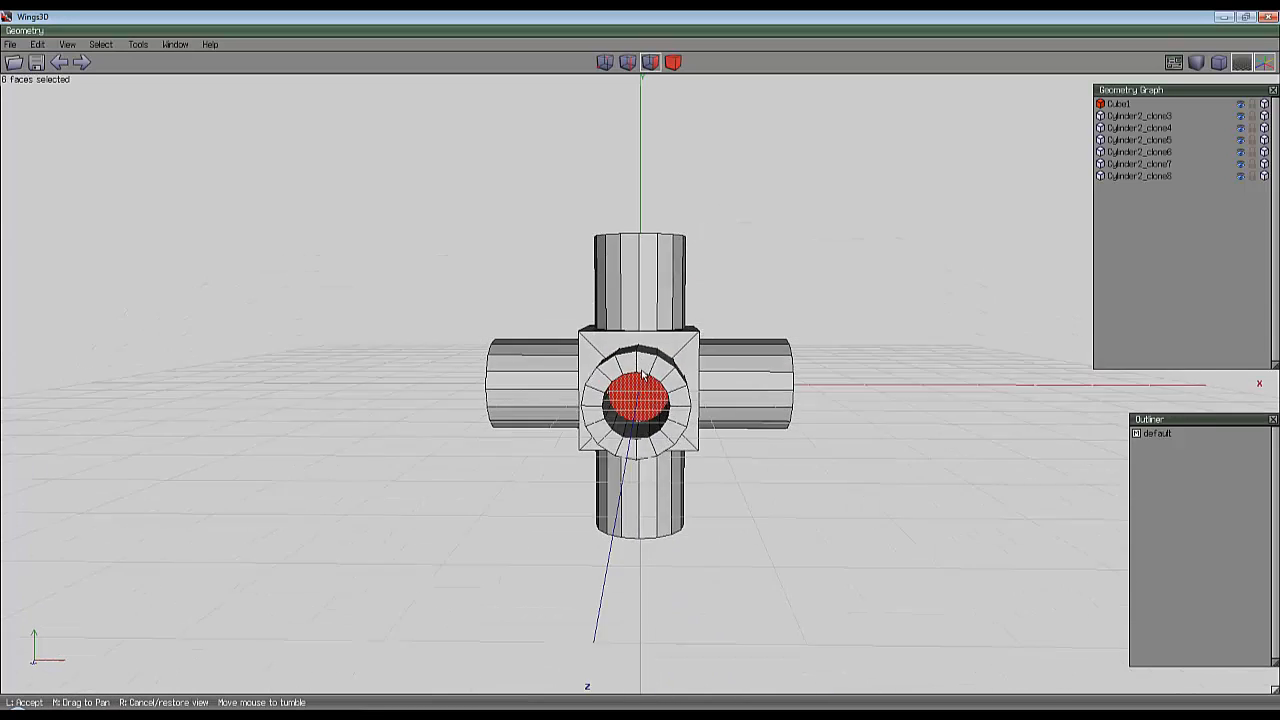
left_click(645, 373)
right_click(767, 304)
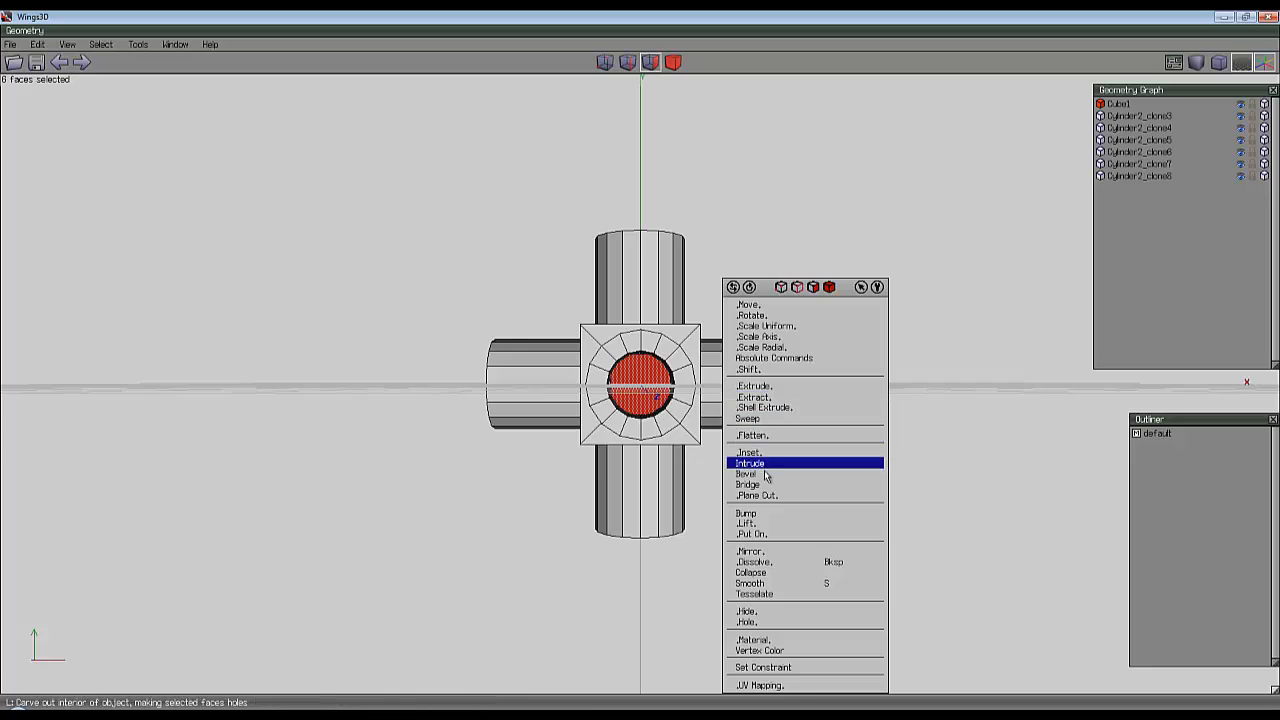
left_click(770, 458)
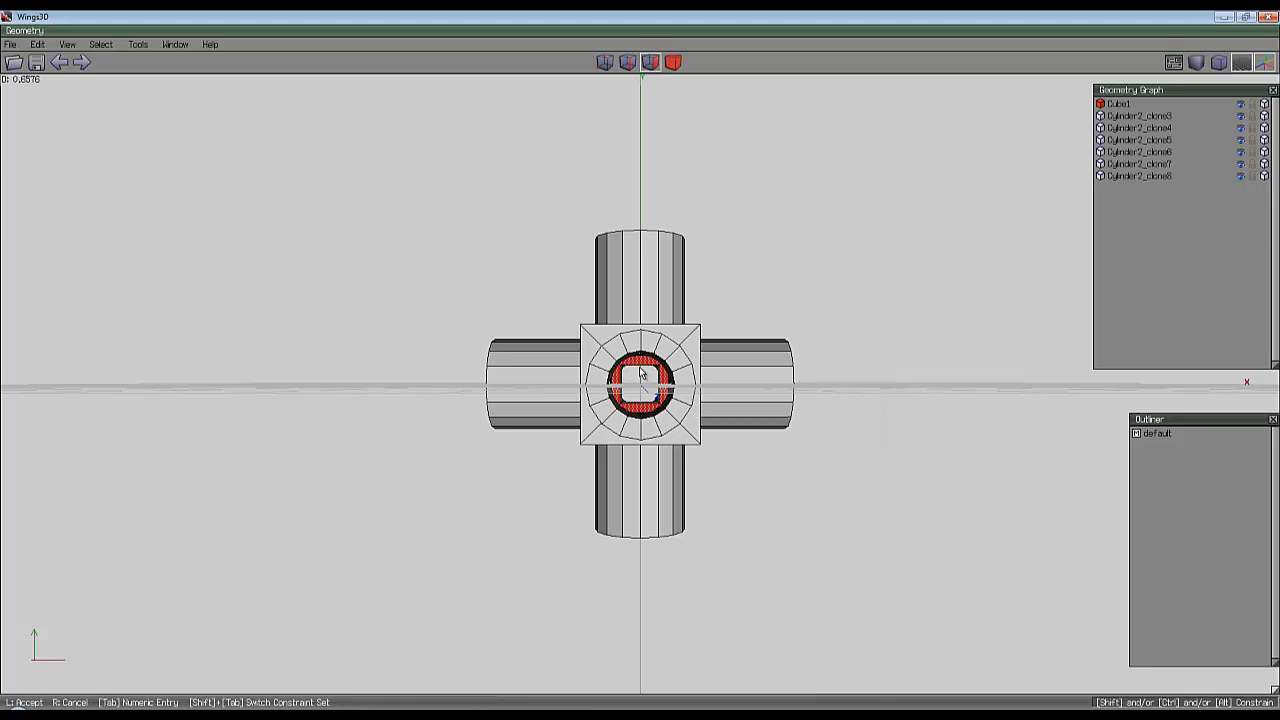
left_click(641, 373)
middle_click(641, 373)
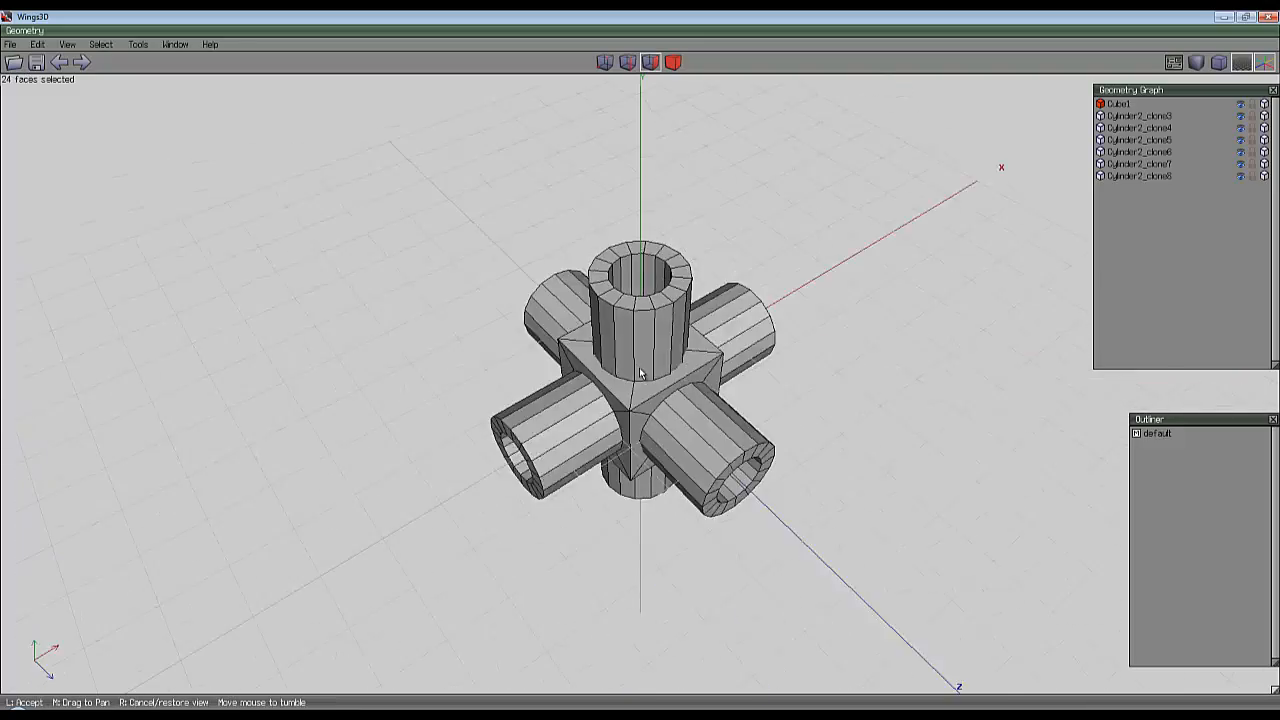
left_click(763, 461)
Examine the junction from outside in smooth preview, and inspect the hollow cube's interior through a tube opening.
middle_click(776, 436)
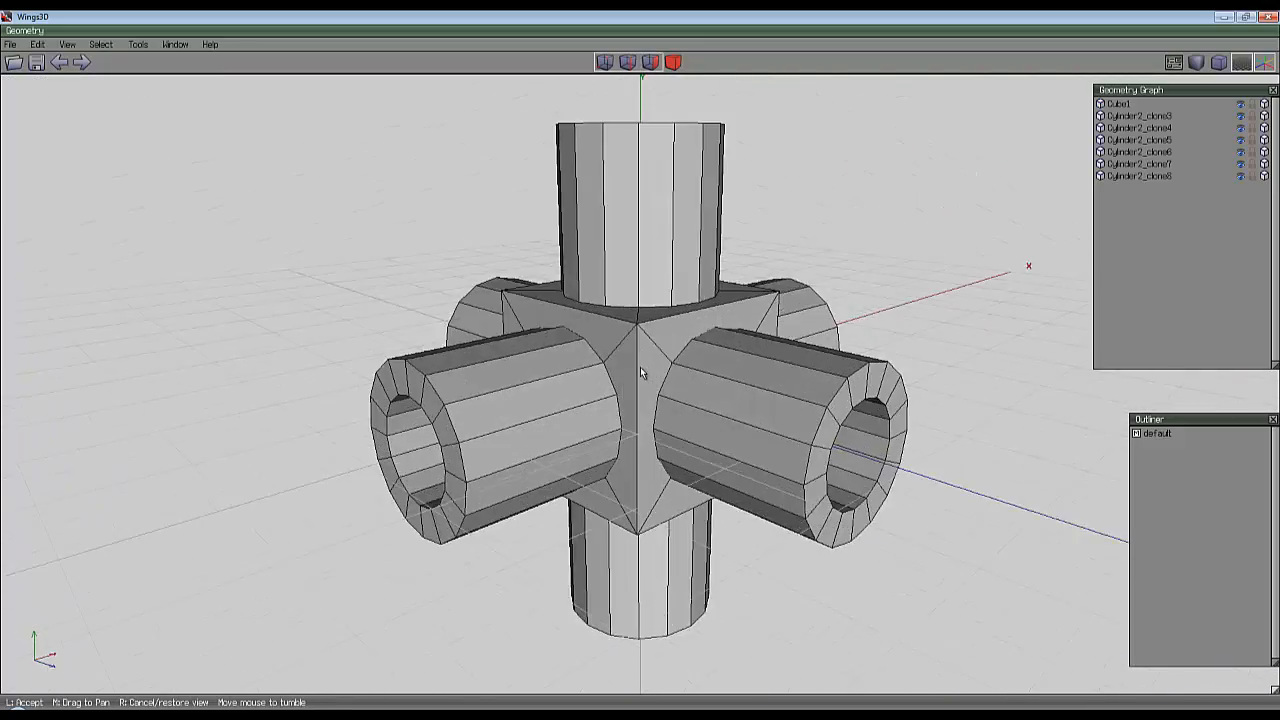
left_click(799, 428)
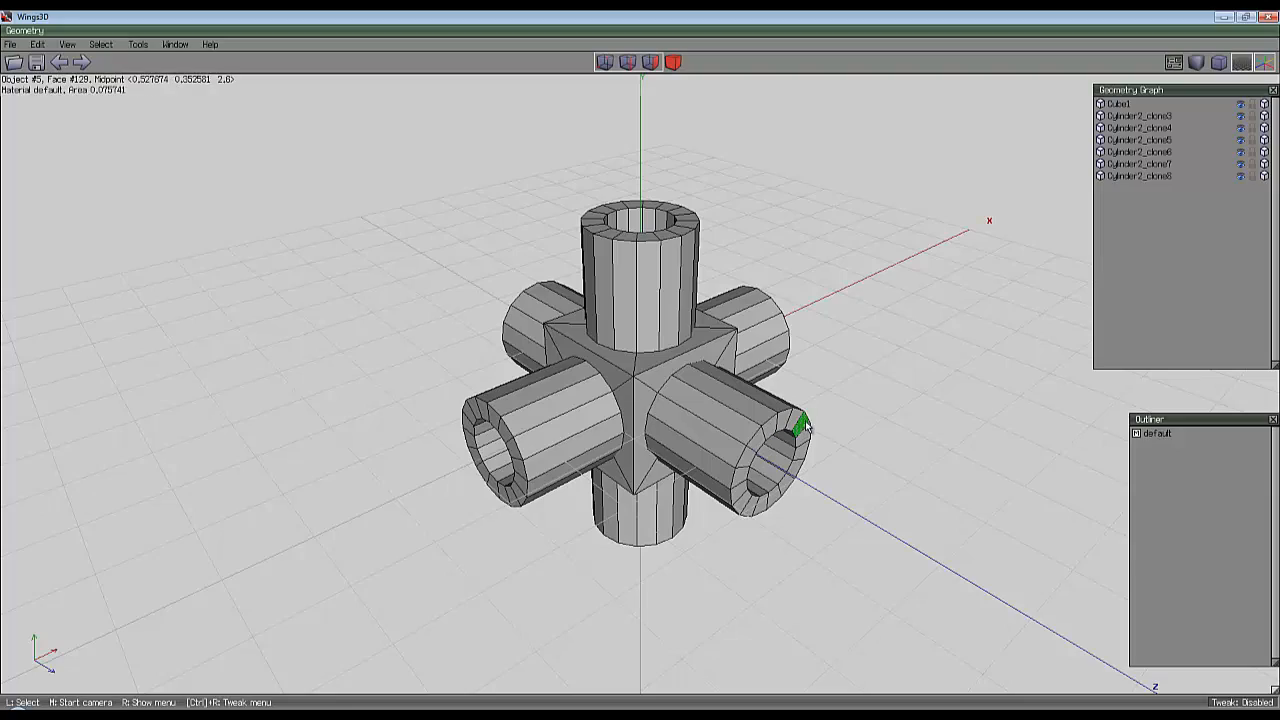
key("Tab")
middle_click(838, 355)
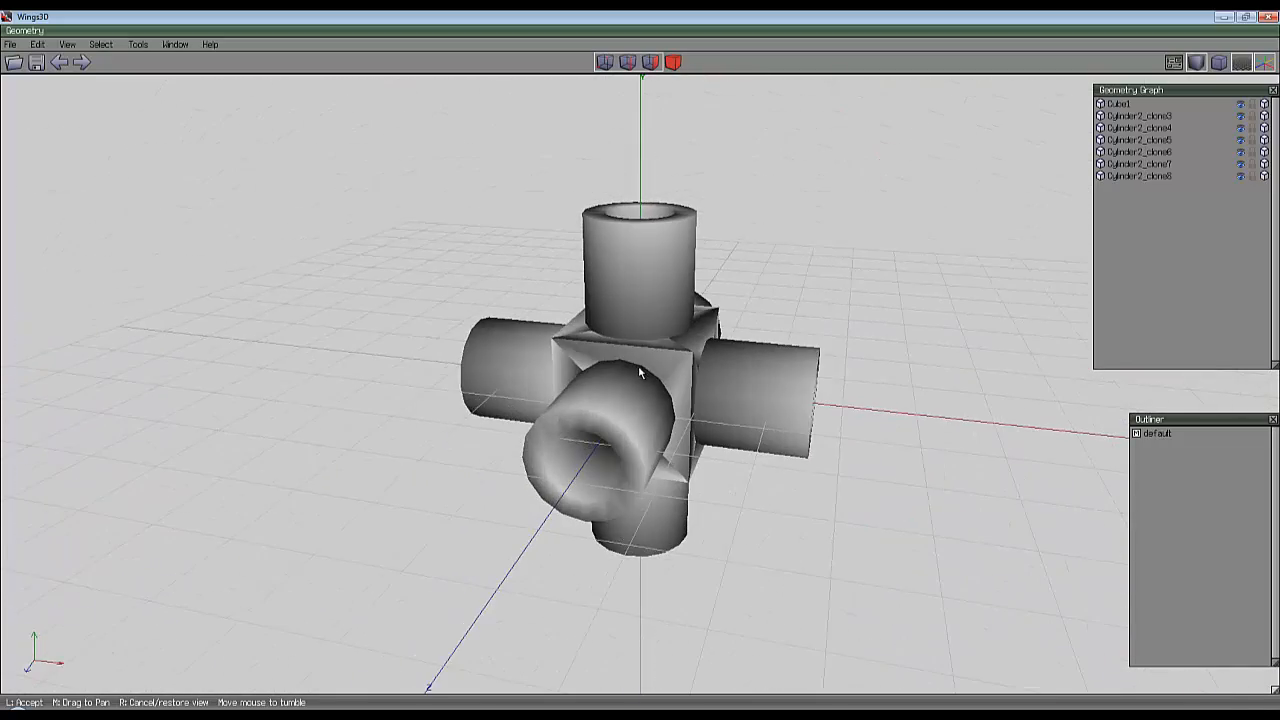
left_click(640, 368)
key("Tab")
middle_click(811, 364)
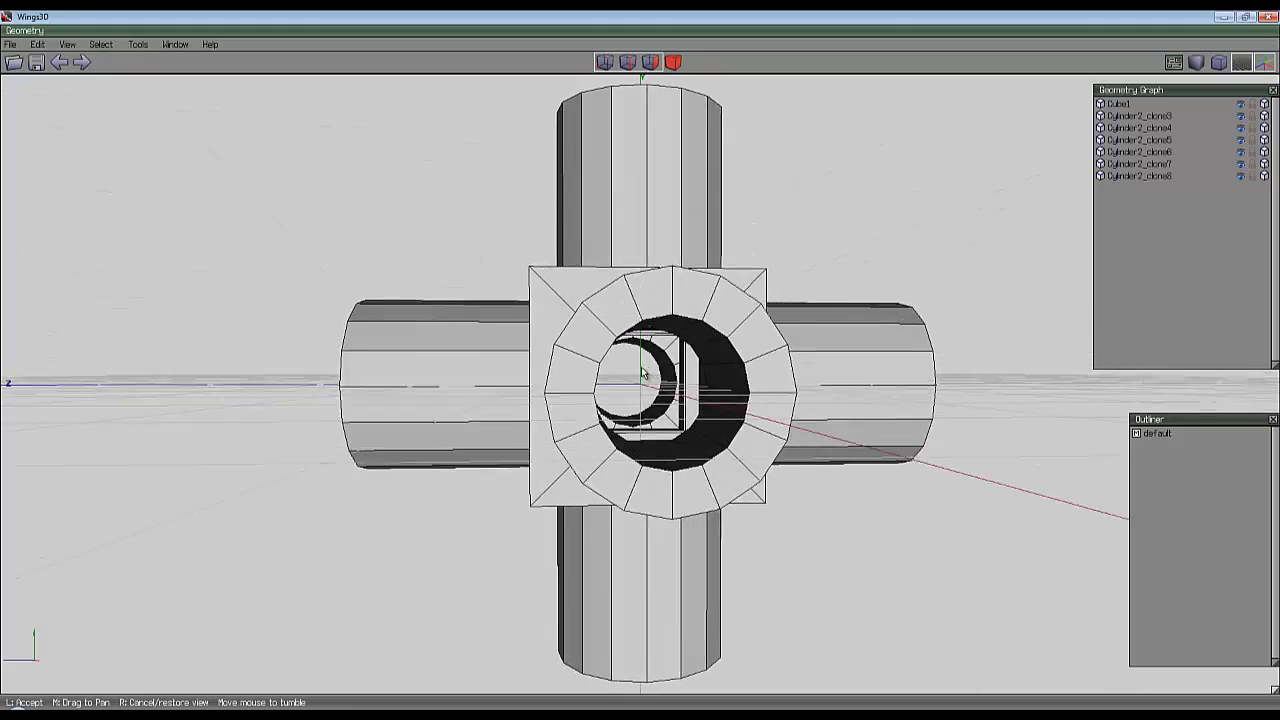
scroll(641, 373, "up", 6)
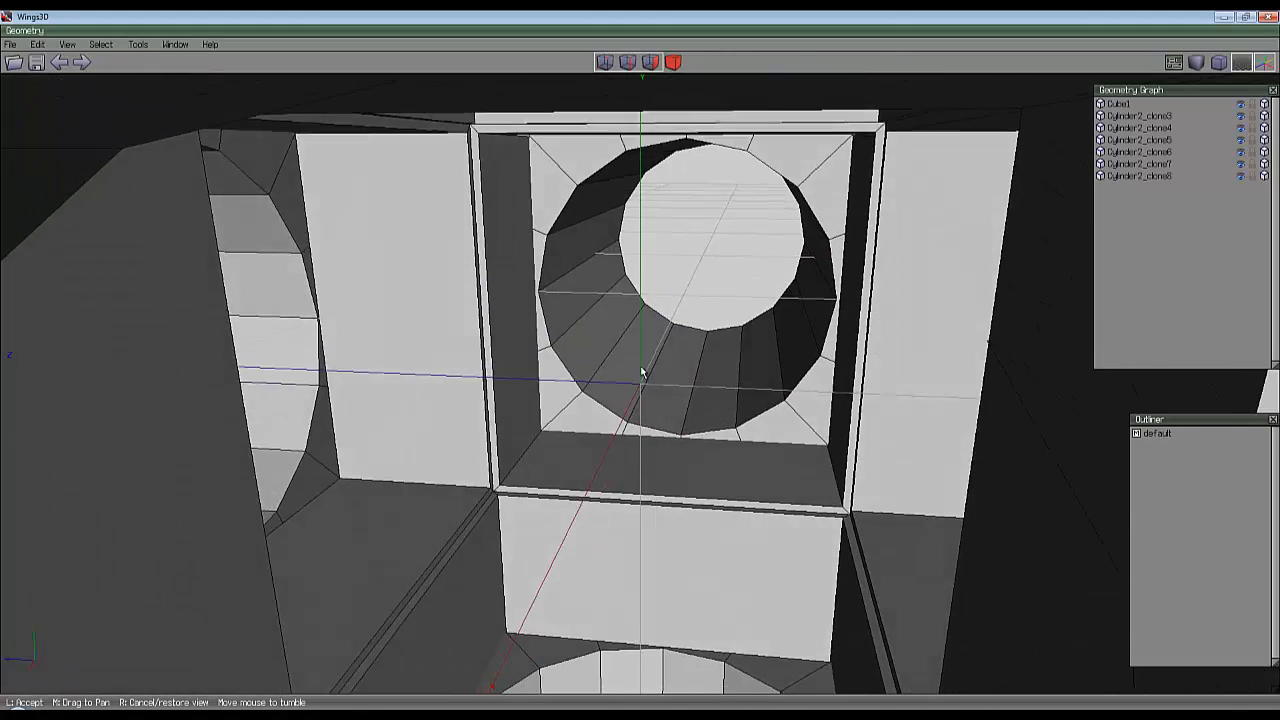
left_click(641, 373)
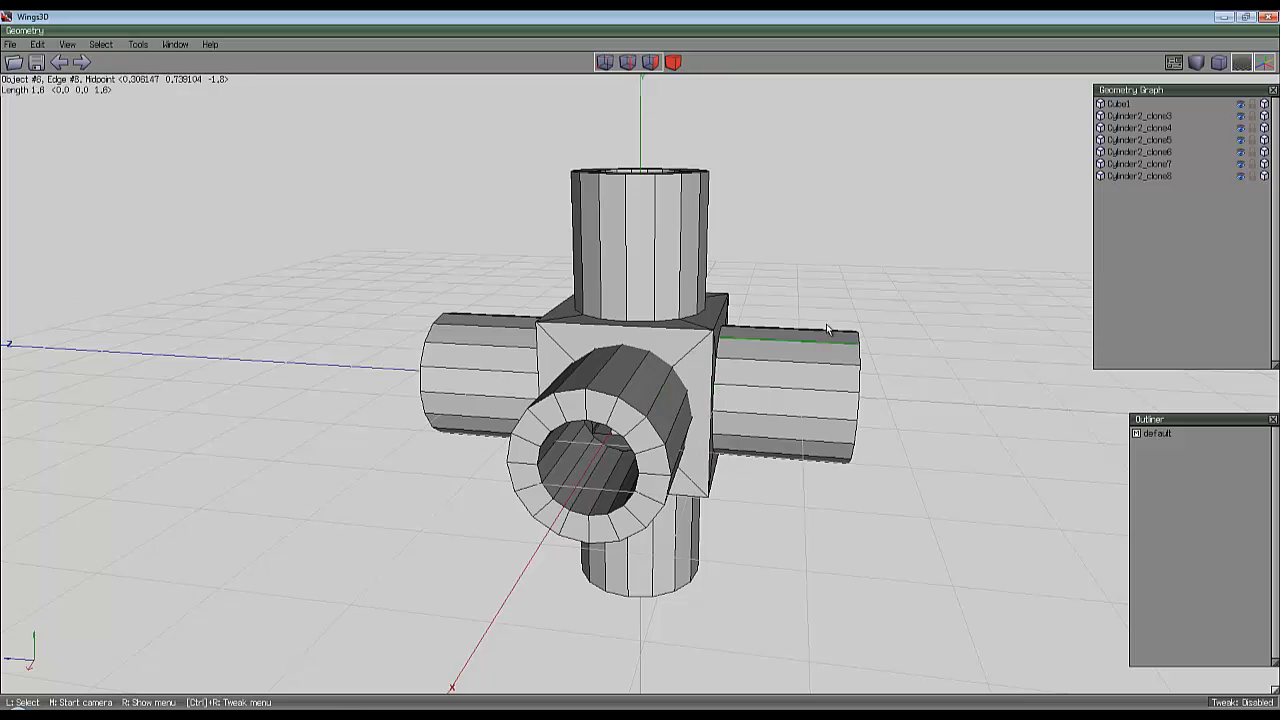
Select the cube and all six tubes as whole objects, smooth them, and clear the selection.
scroll(815, 310, "down", 2)
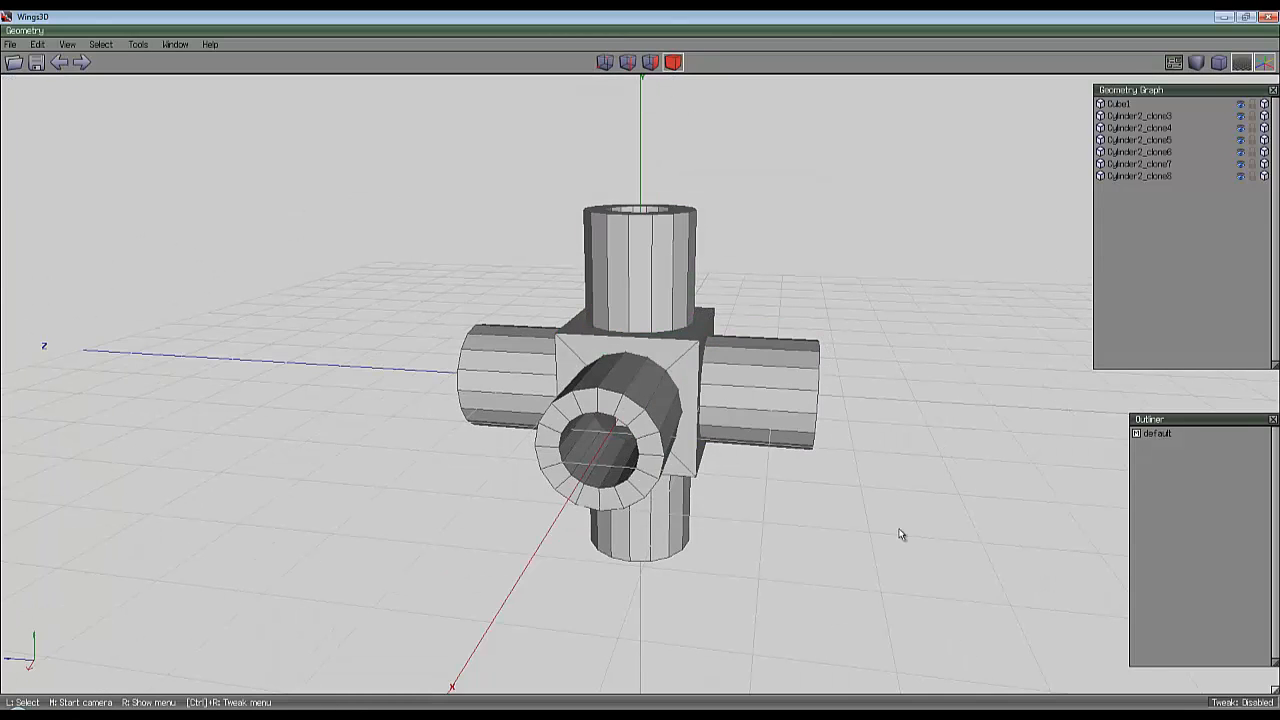
left_click_drag(900, 615, 405, 150)
key("s")
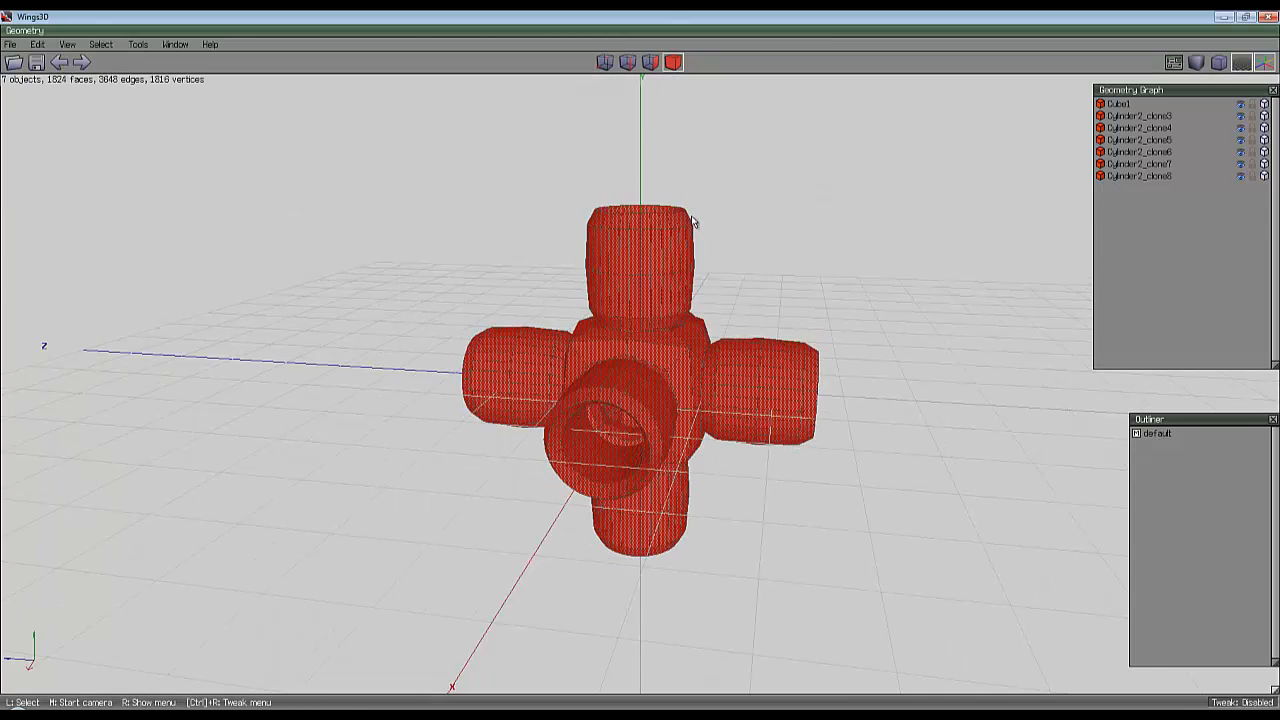
middle_click(691, 222)
left_click(640, 364)
key("space")
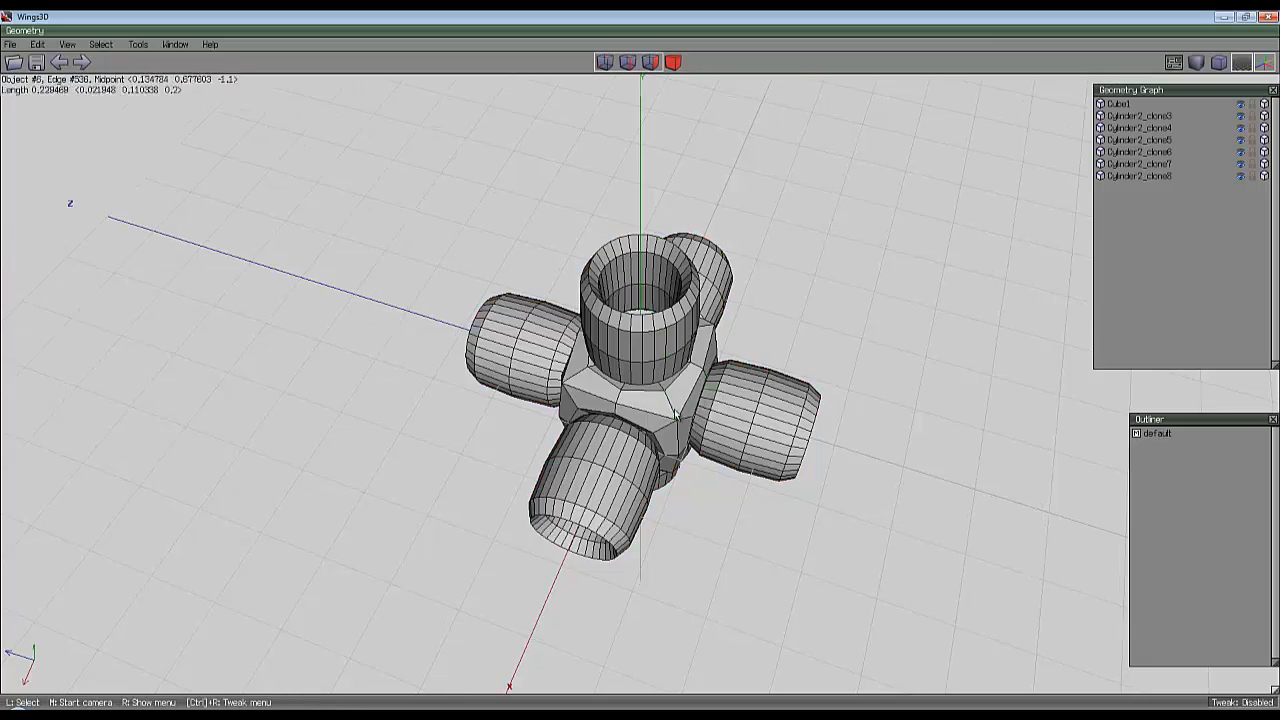
Examine the smoothed junction mesh from several angles.
middle_click(752, 237)
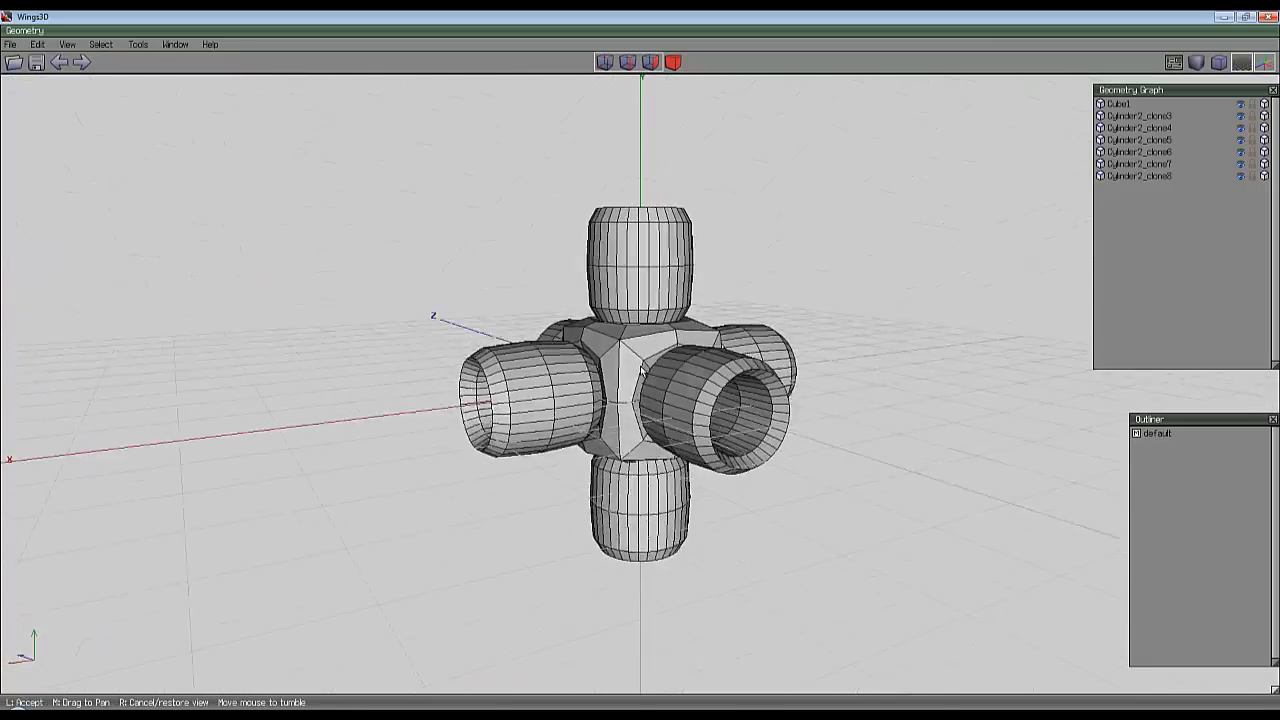
left_click(636, 369)
middle_click(764, 252)
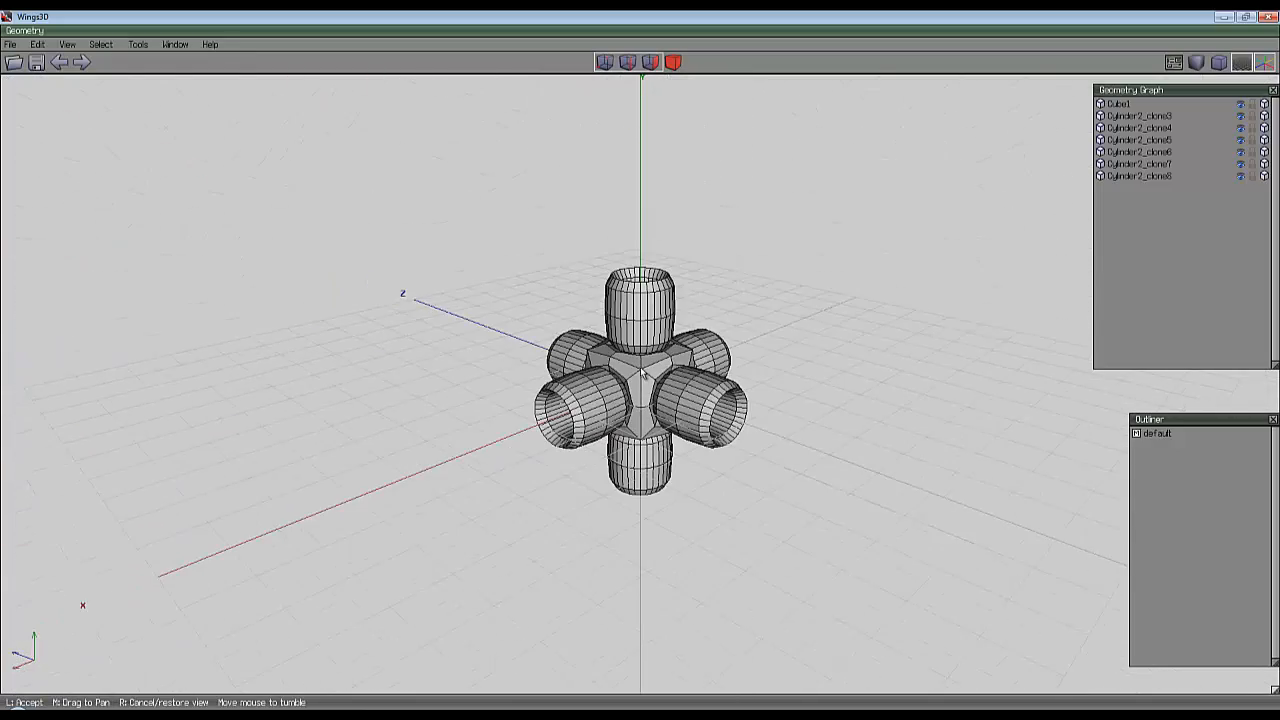
left_click(643, 372)
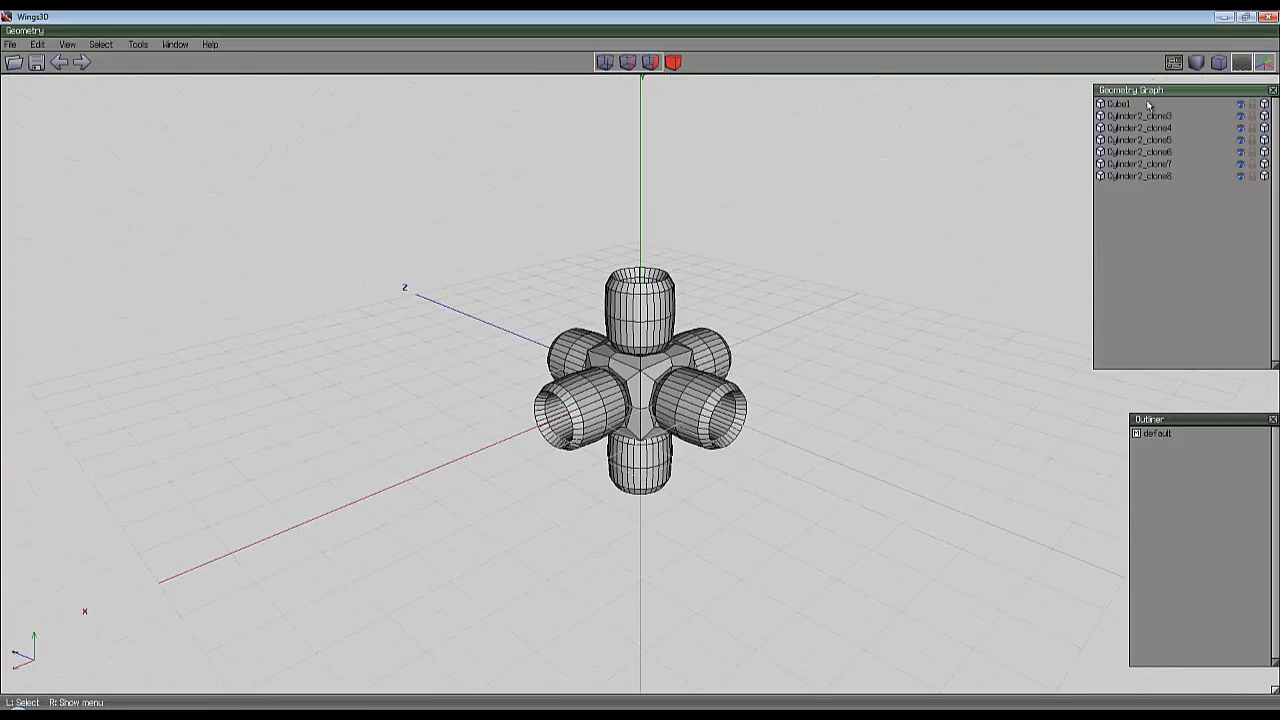
middle_click(751, 194)
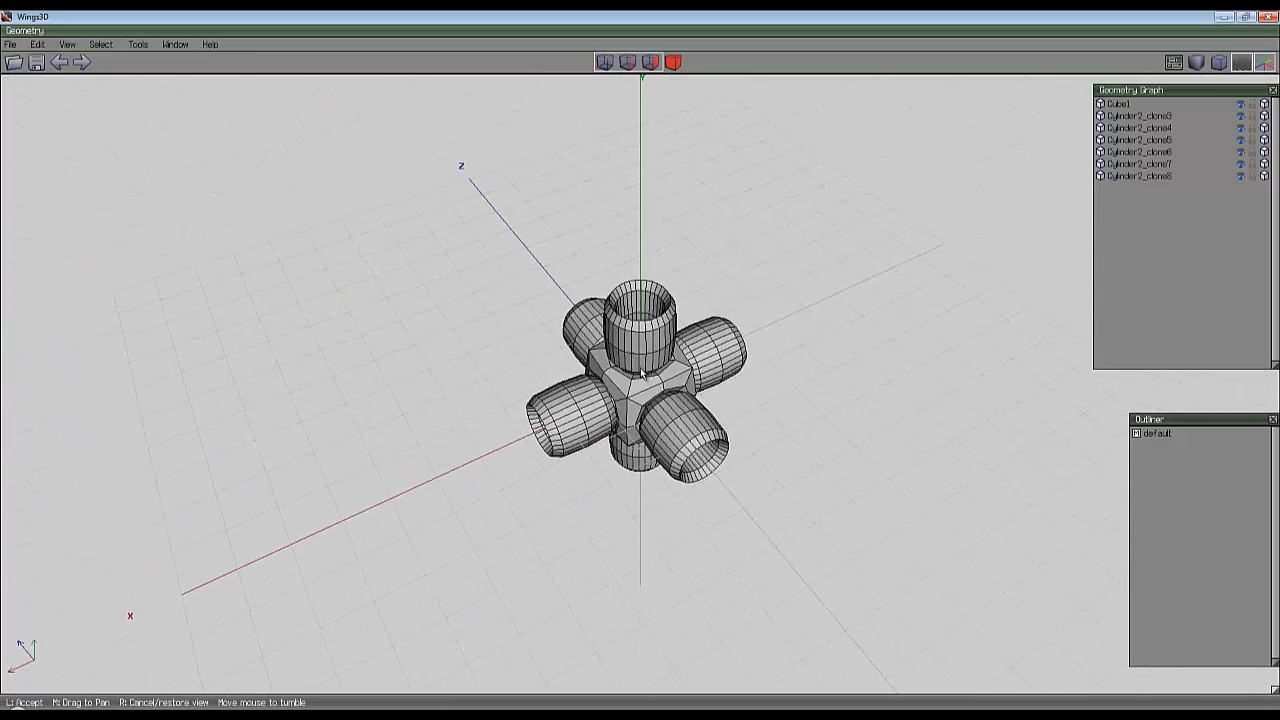
left_click(703, 305)
middle_click(728, 278)
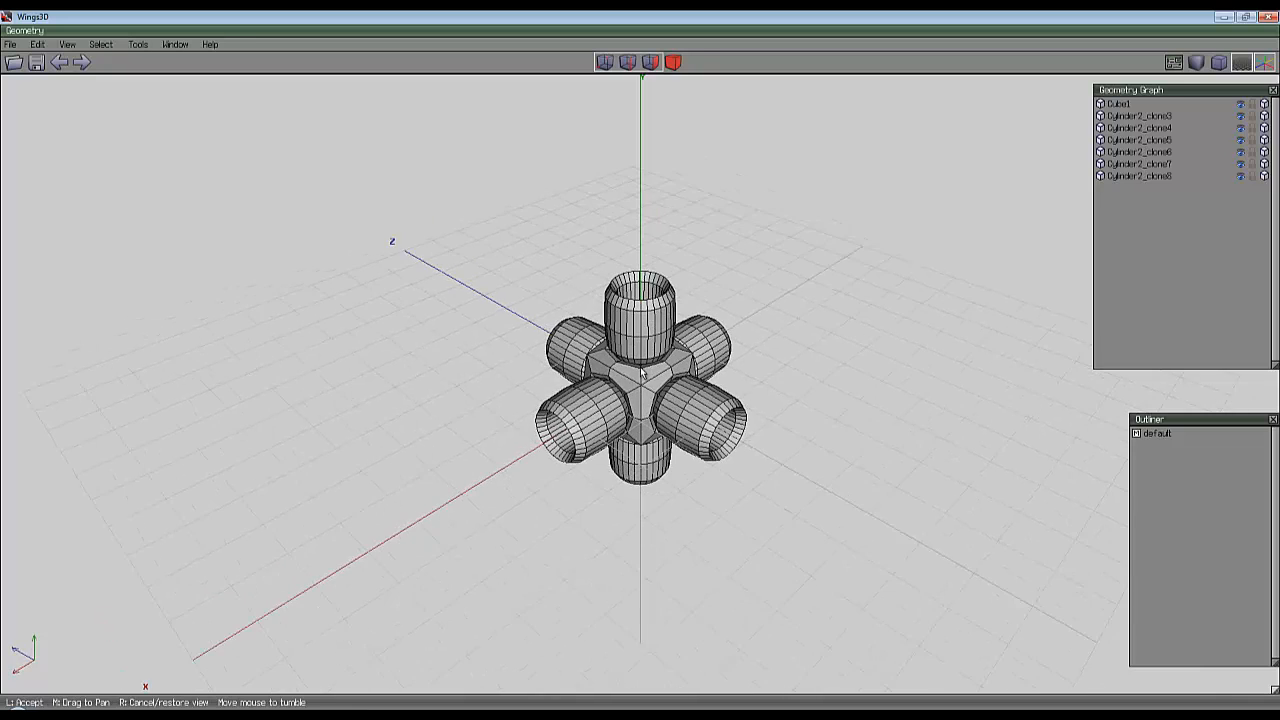
left_click(736, 276)
Undo the smoothing of the cube and tubes and clear the selection.
key("ctrl+a")
key("space")
middle_click(736, 276)
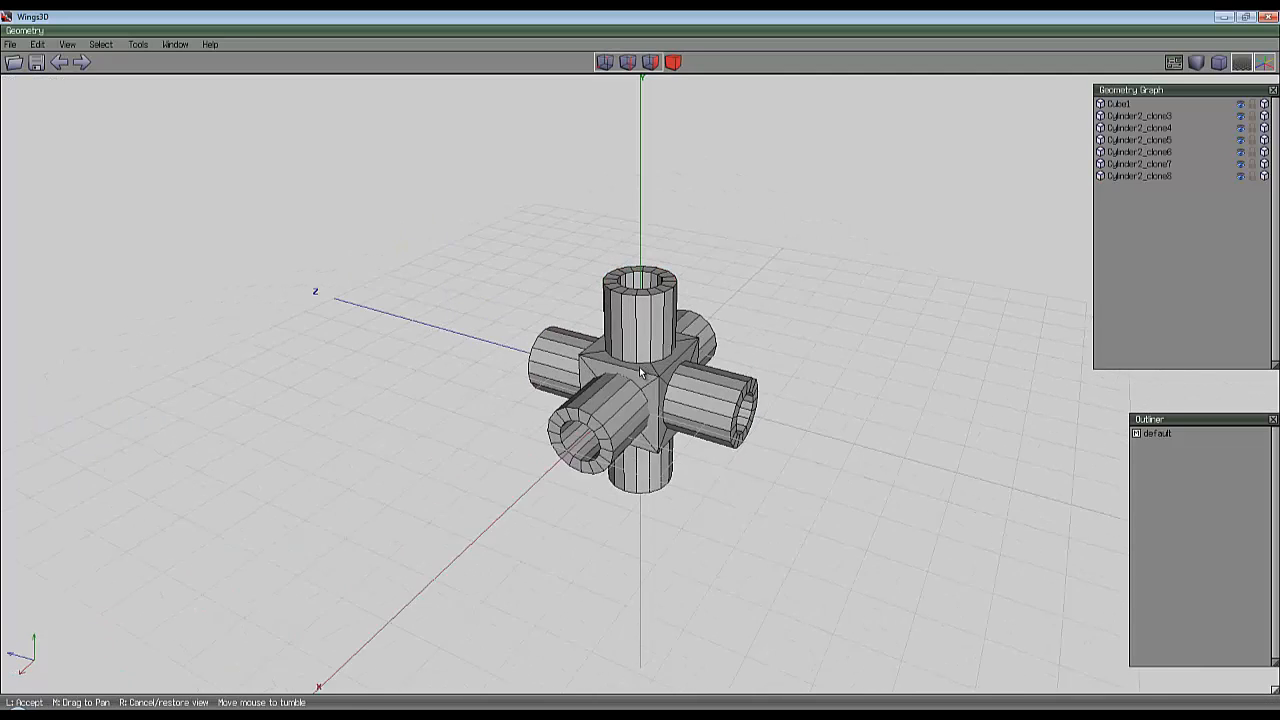
left_click(736, 276)
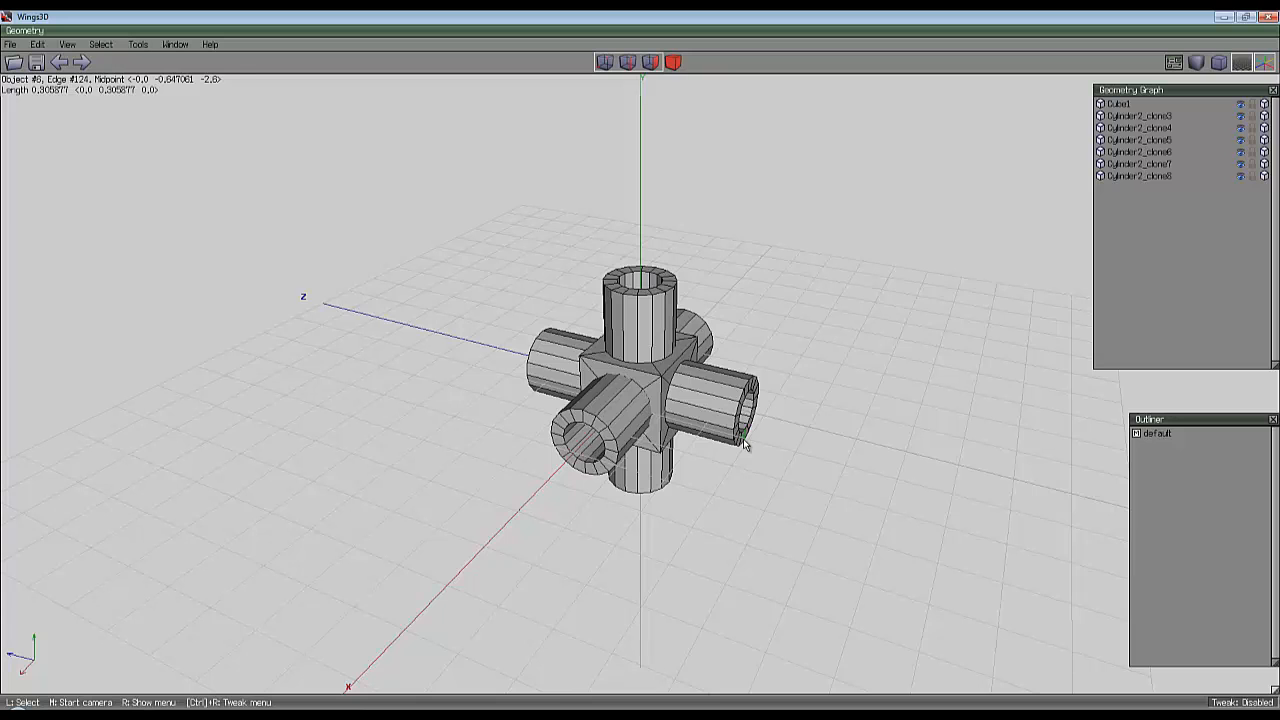
Compare the unsmoothed junction in smooth preview and flat shading, including a view along the X axis.
scroll(743, 444, "up", 3)
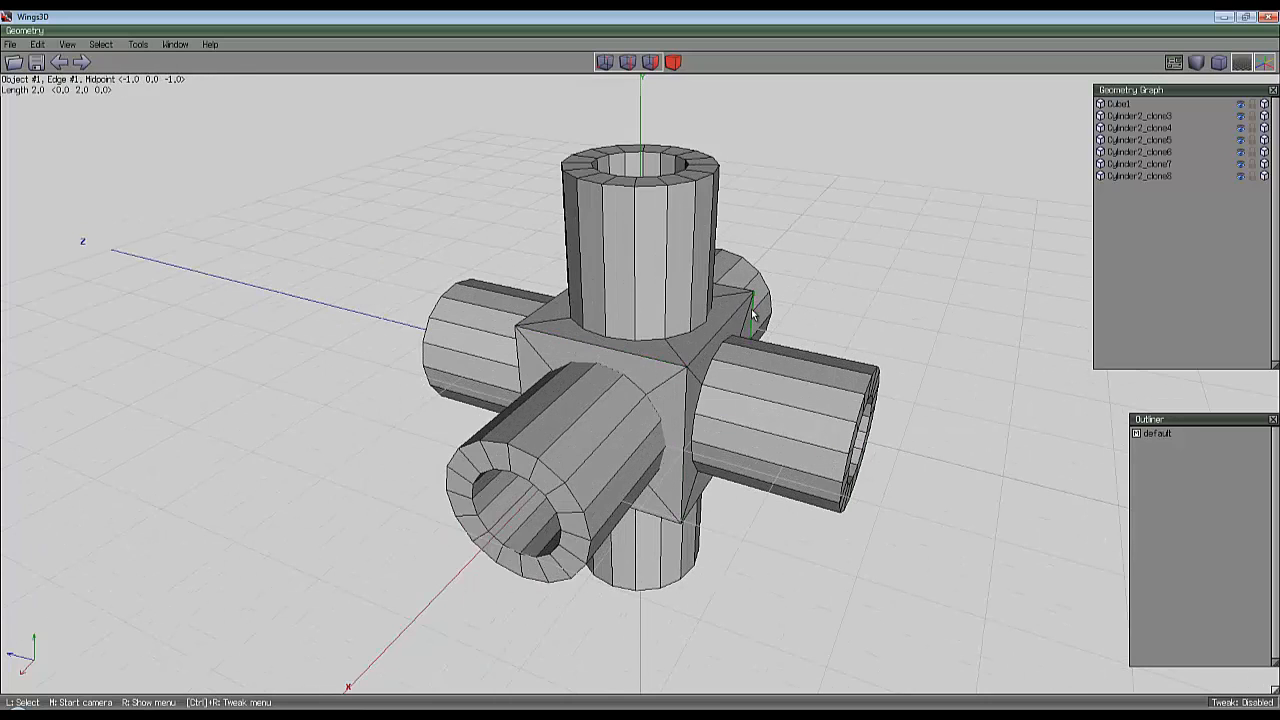
middle_click(797, 291)
left_click(779, 276)
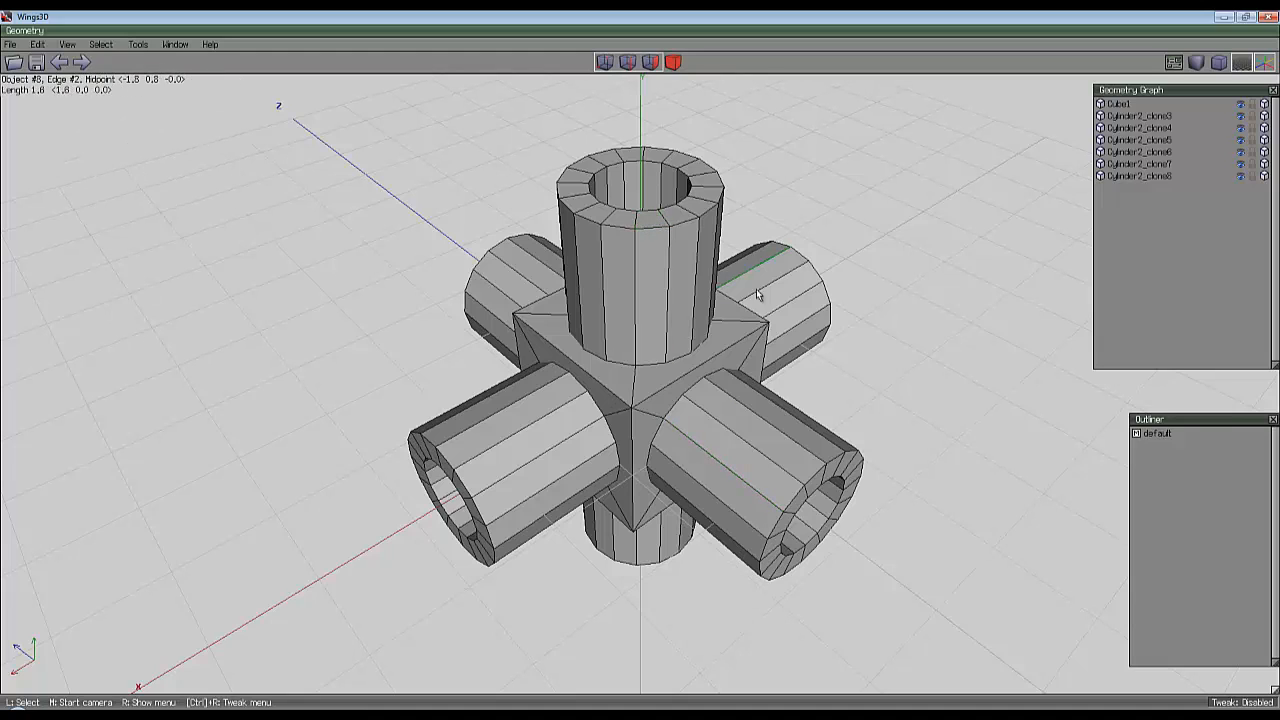
key("Tab")
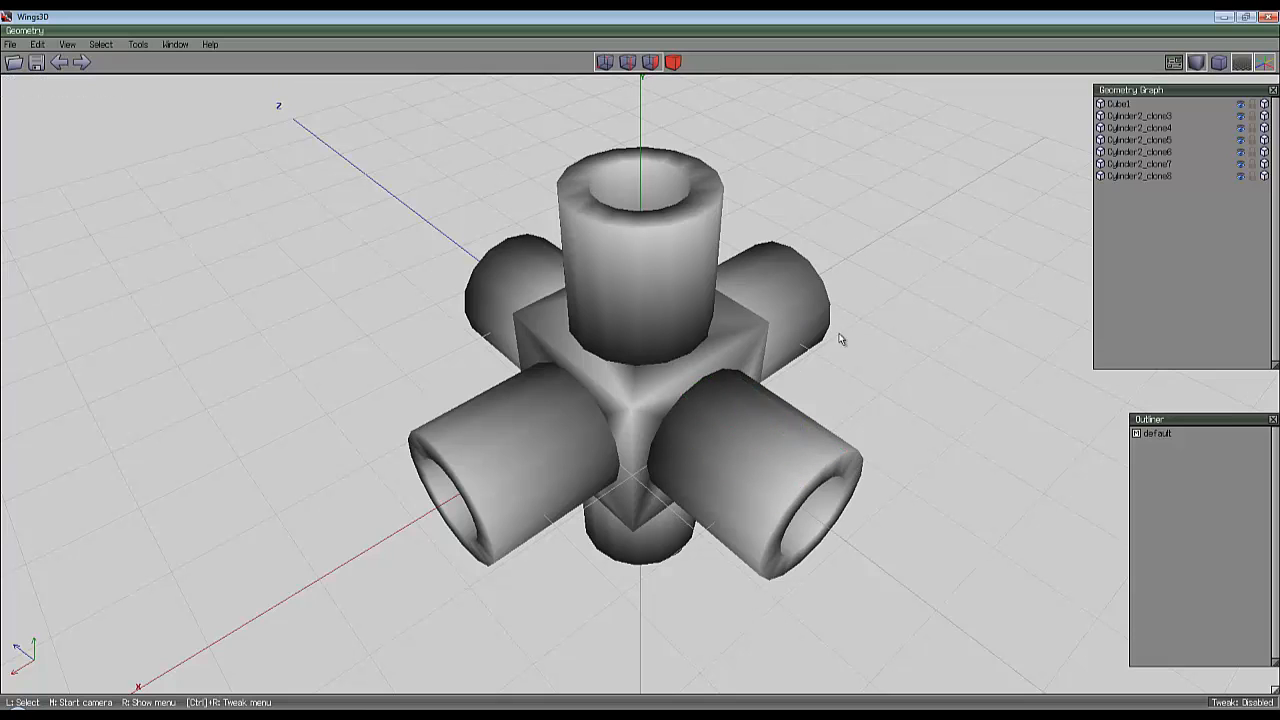
key("Tab")
key("x")
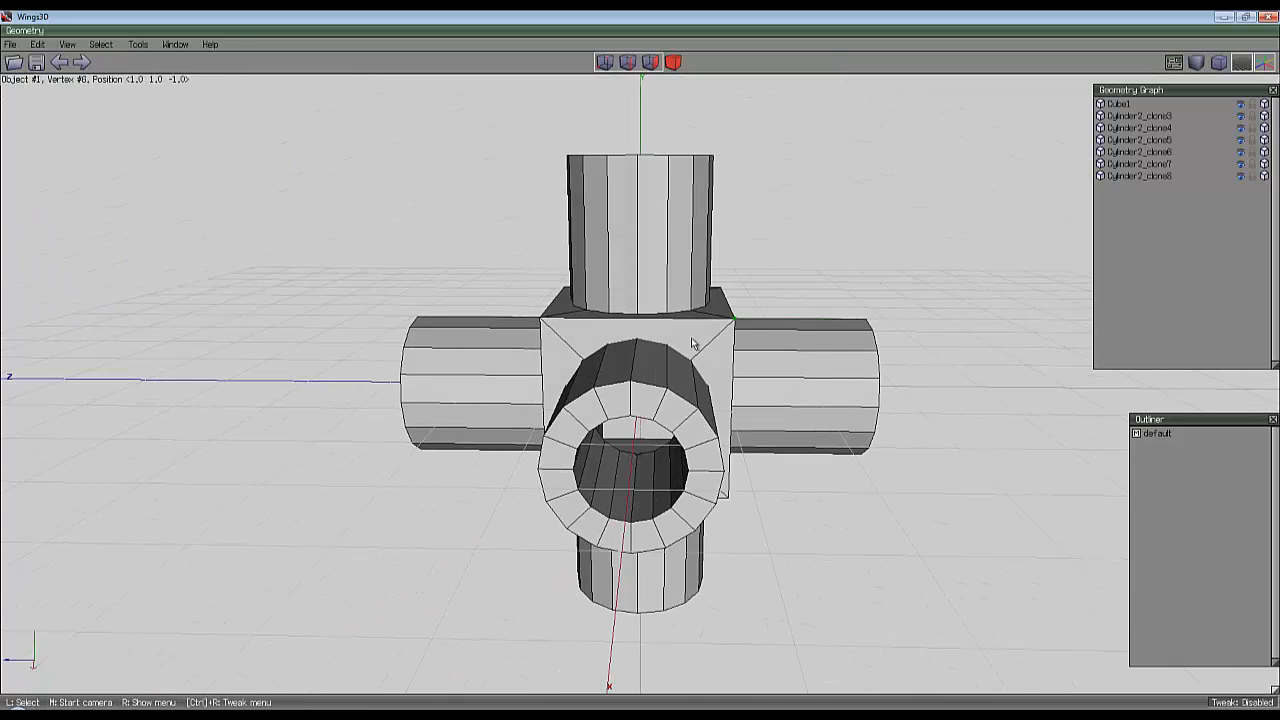
middle_click_drag(740, 221, 793, 233)
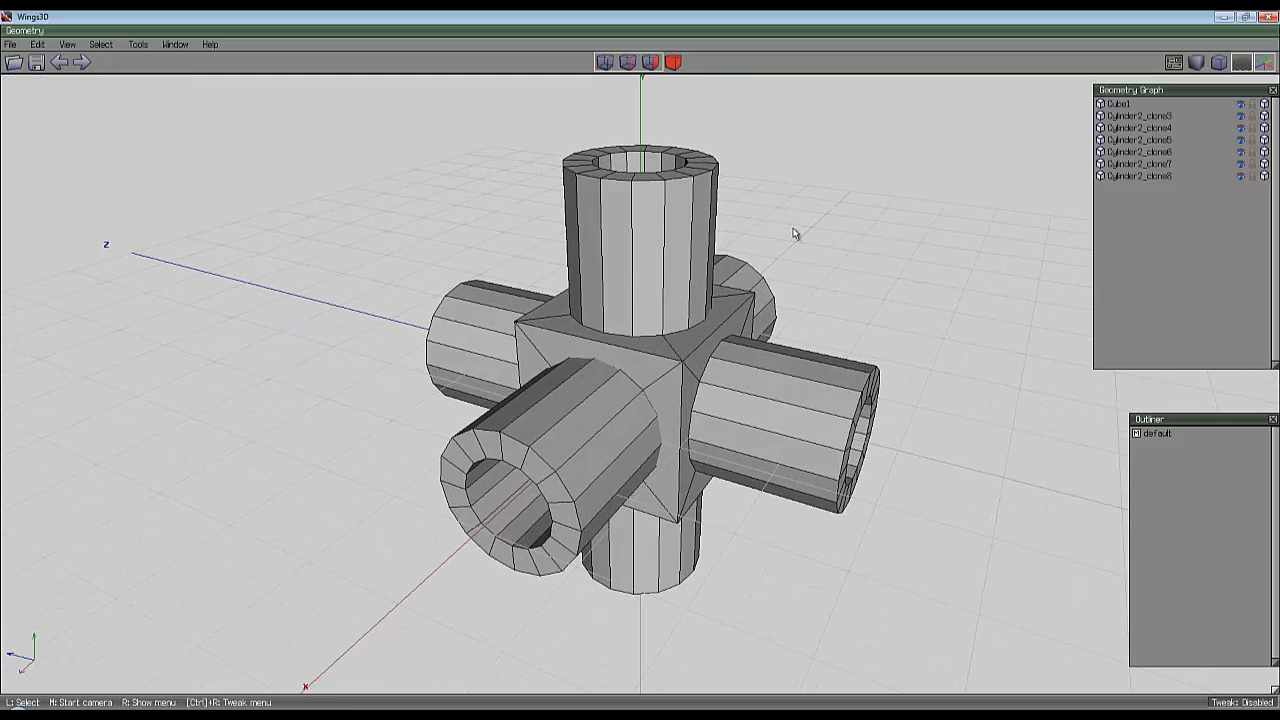
Select the cube and all six tubes of the junction and delete them to empty the scene.
scroll(782, 241, "down", 3)
scroll(780, 245, "down", 1)
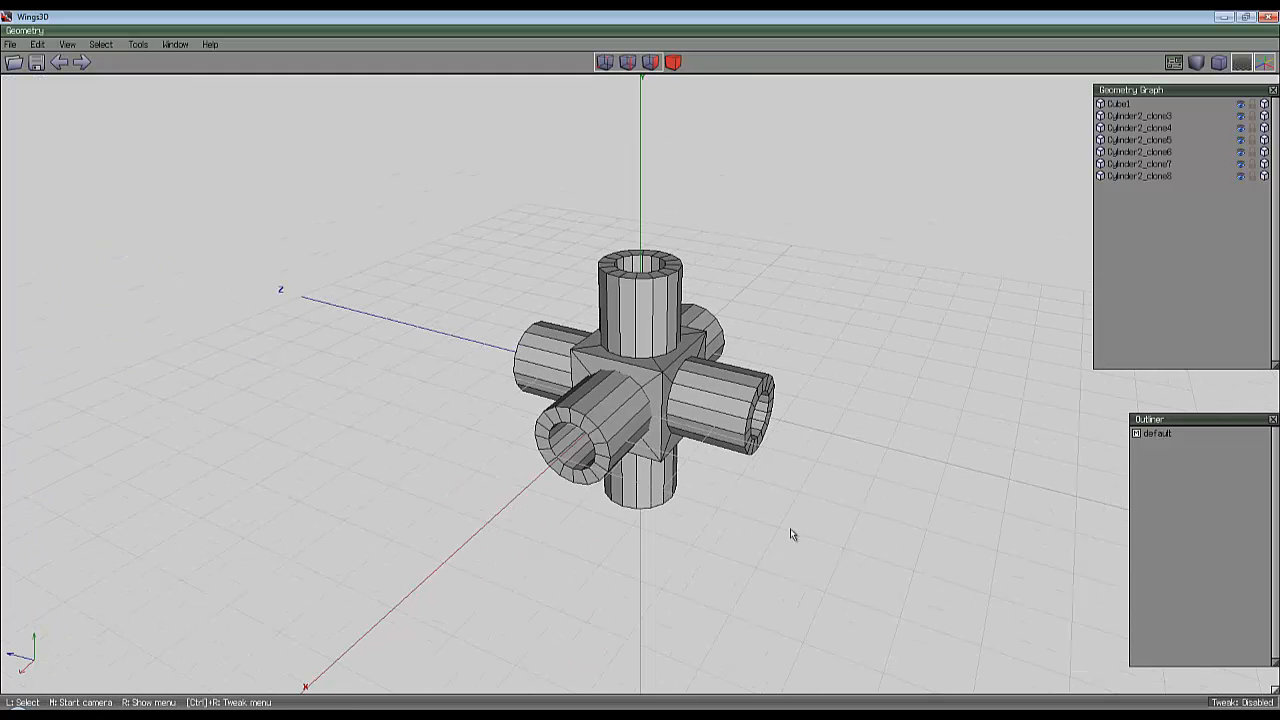
left_click_drag(650, 398, 386, 195)
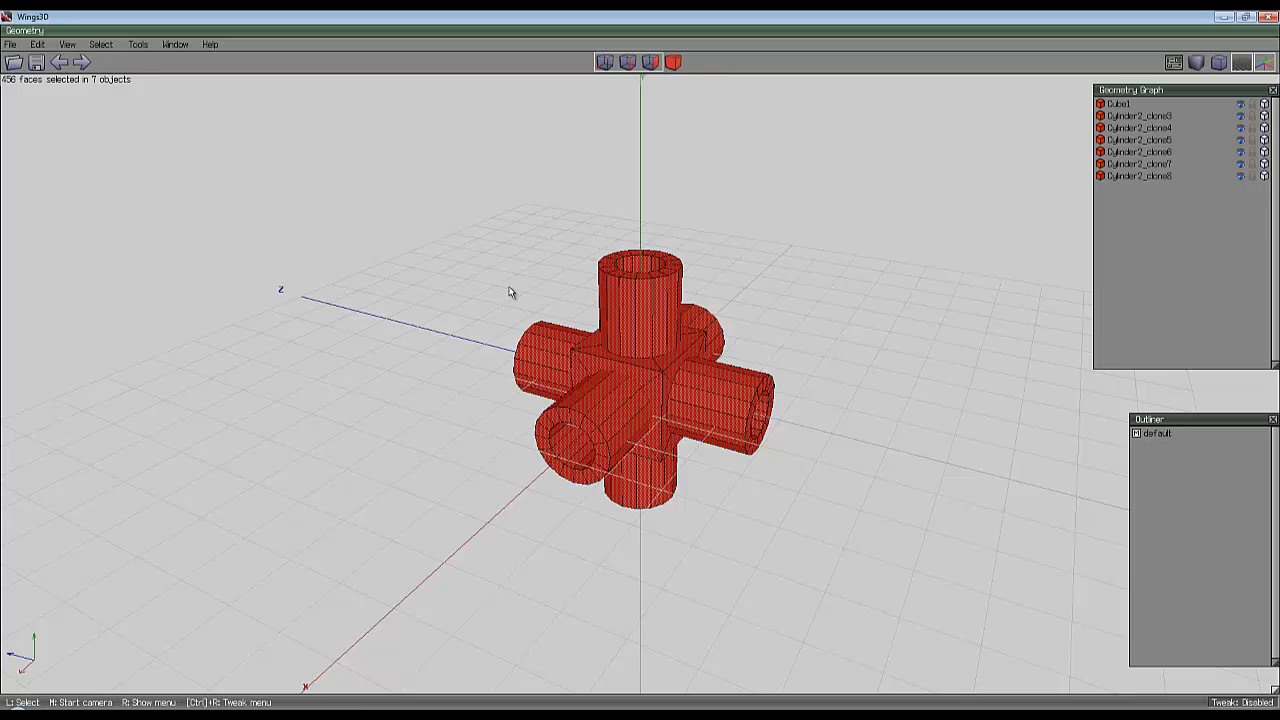
key("Delete")
Create a new default cube and a default cylinder at the origin.
right_click(642, 250)
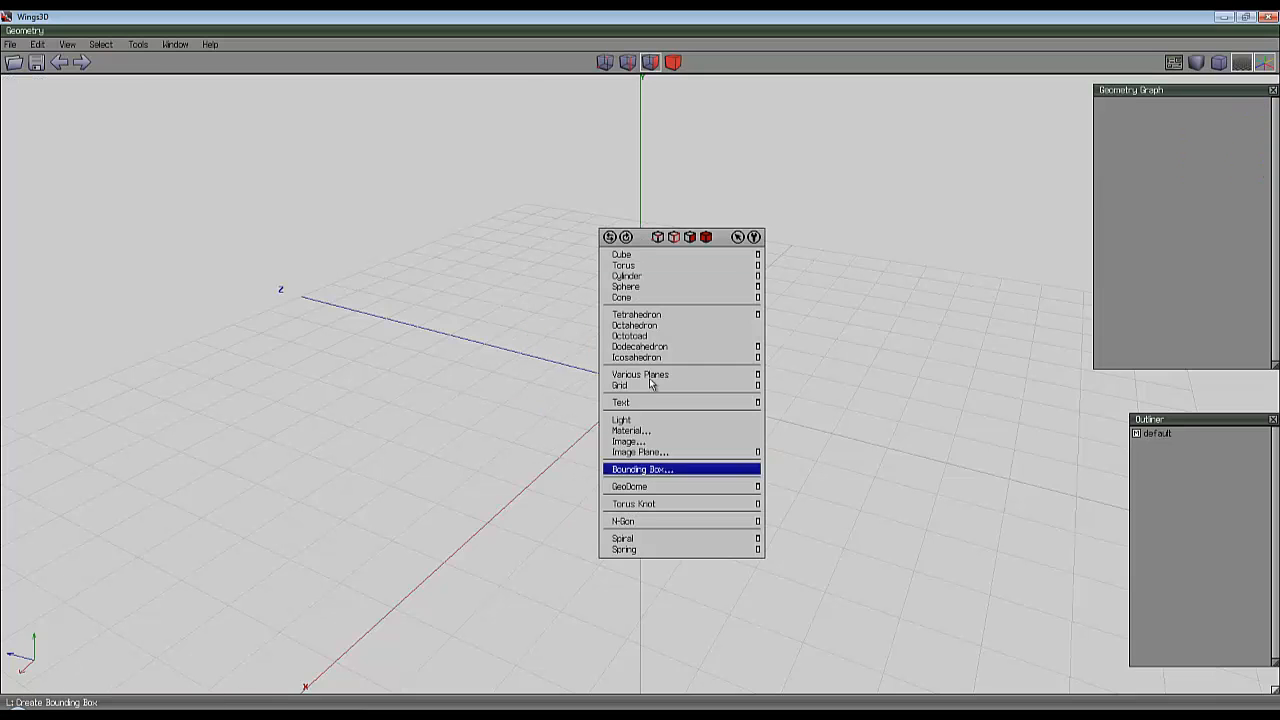
left_click(649, 260)
key("x")
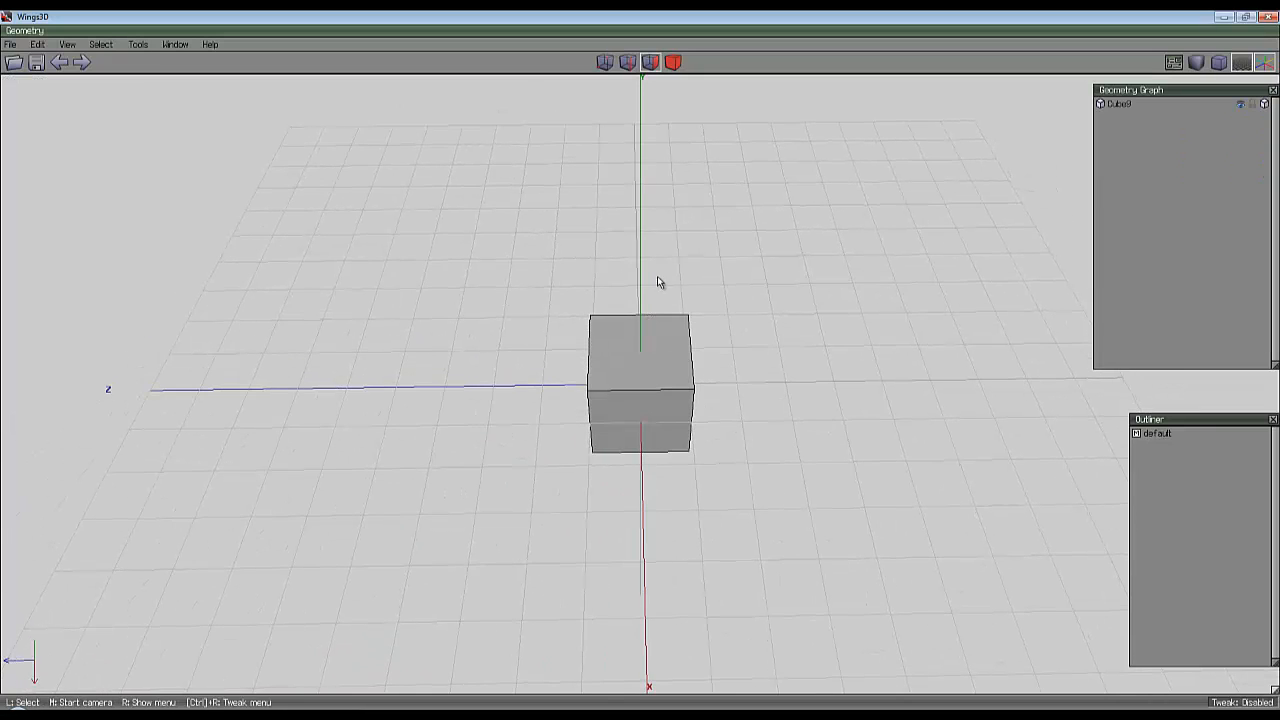
right_click(641, 194)
left_click(645, 232)
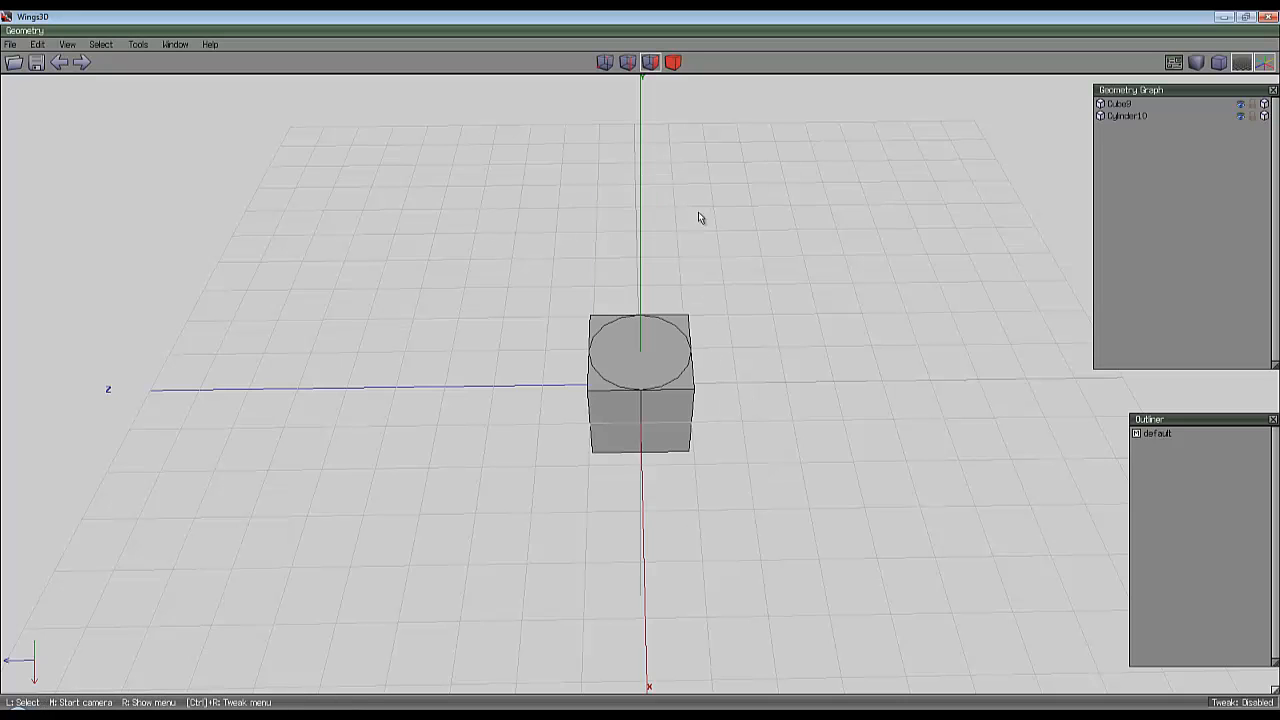
Move the whole cylinder straight up along the Y axis until it sits clear above the cube, and clear the selection.
left_click(1105, 116)
middle_click(791, 150)
left_click(643, 374)
right_click(788, 150)
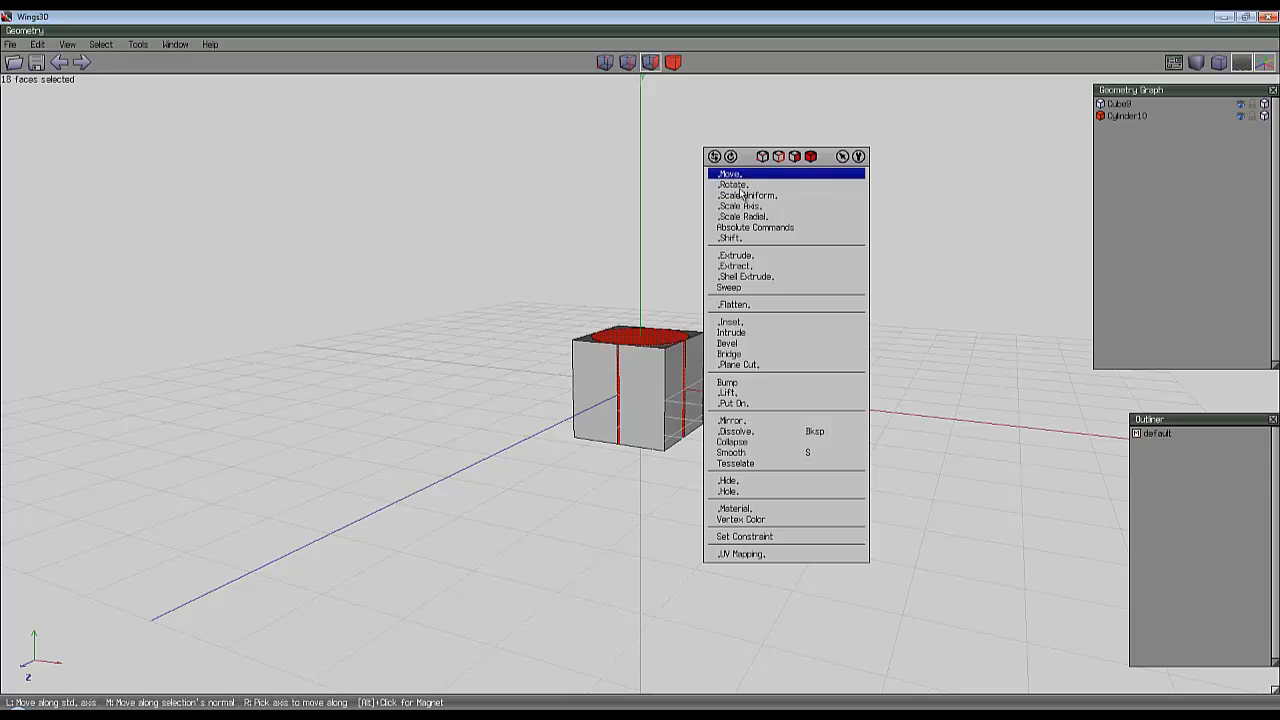
left_click(738, 175)
left_click(735, 224)
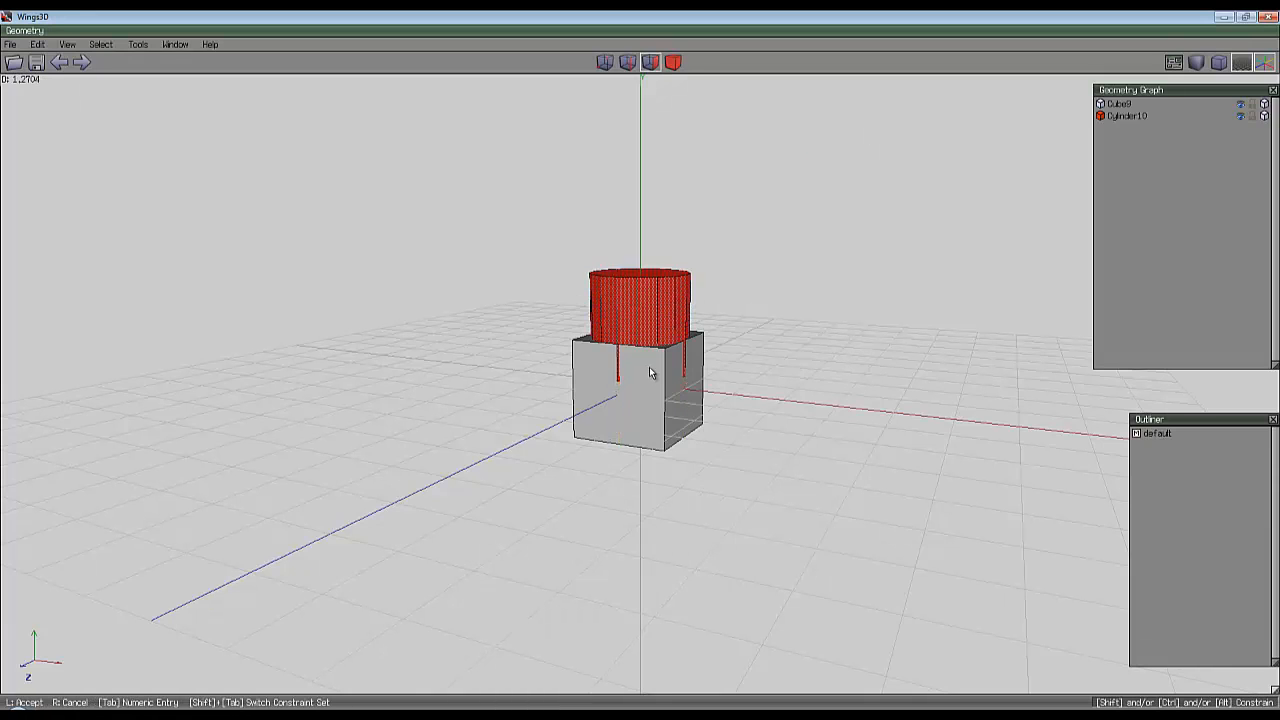
left_click(644, 372)
key("space")
Compare the plain cube in smooth preview and flat shading.
middle_click(644, 372)
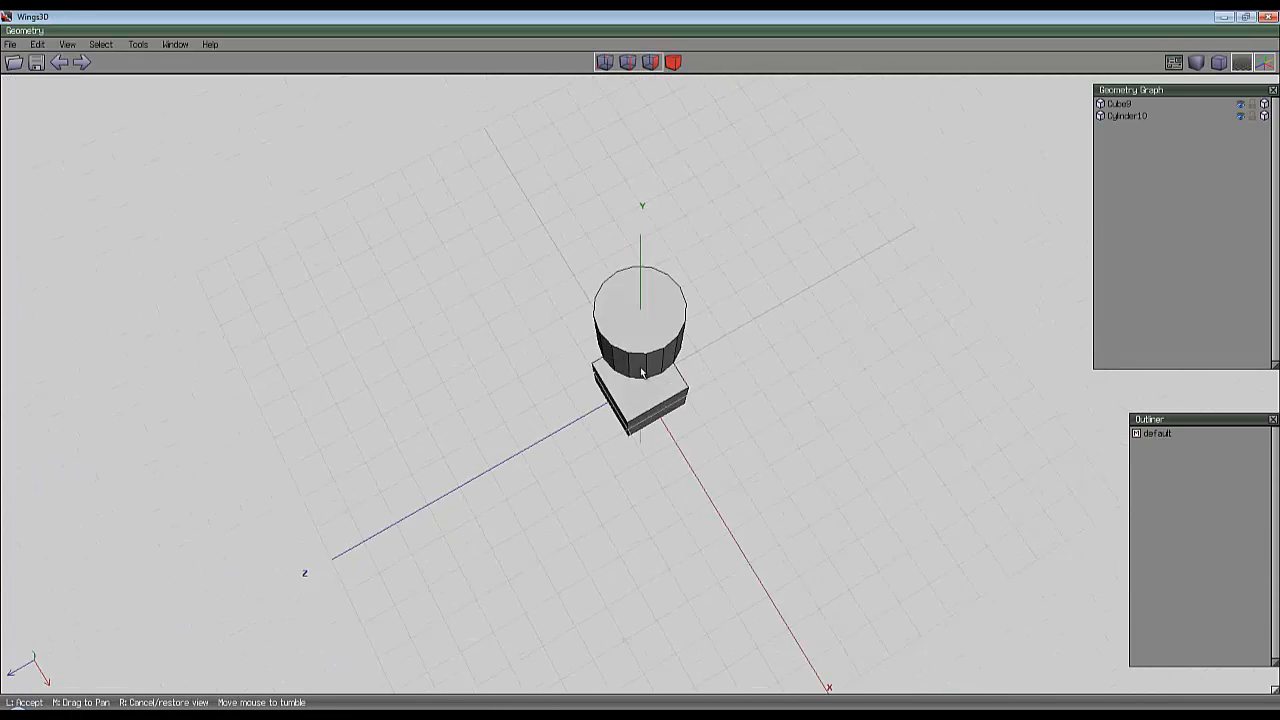
scroll(645, 372, "up", 3)
left_click(689, 324)
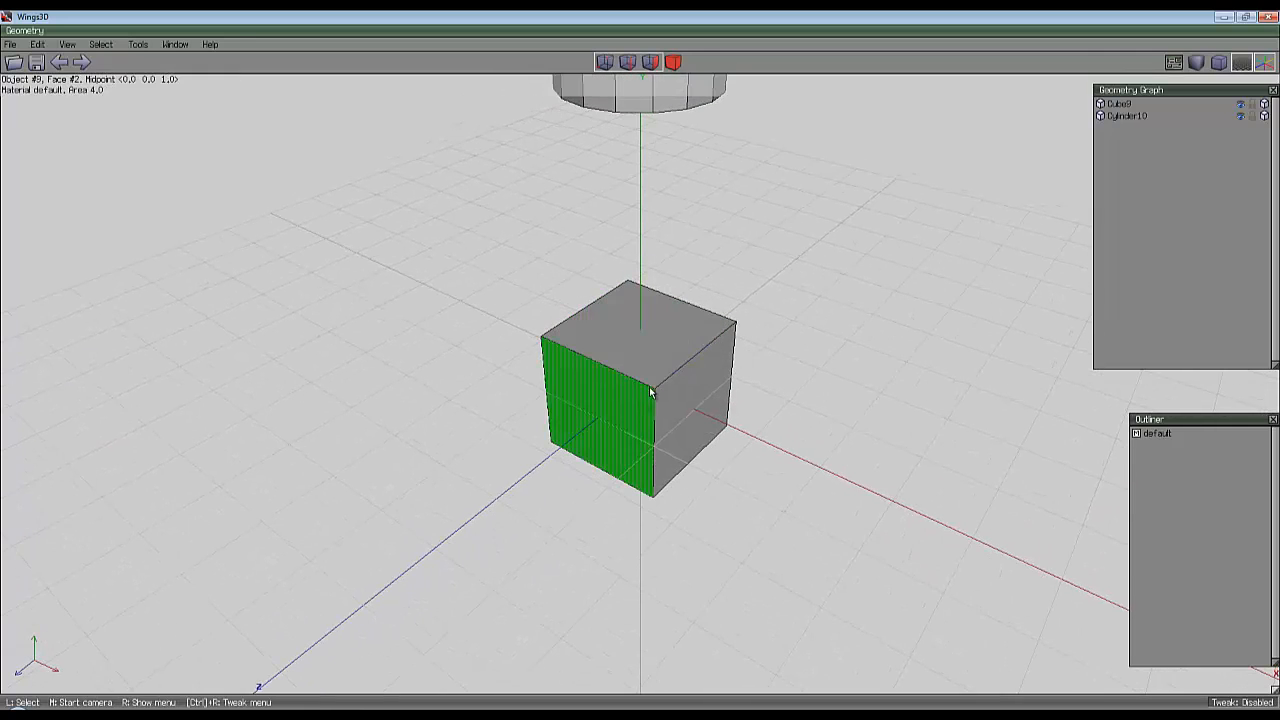
key("Tab")
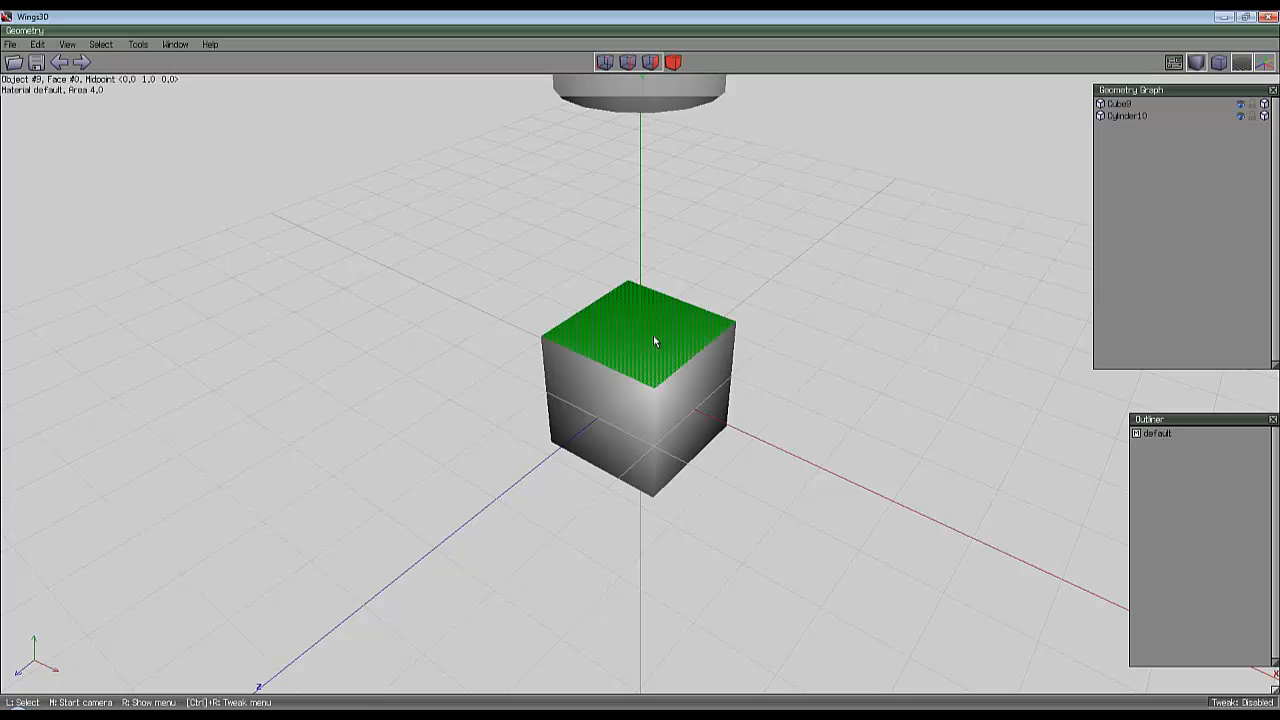
key("Tab")
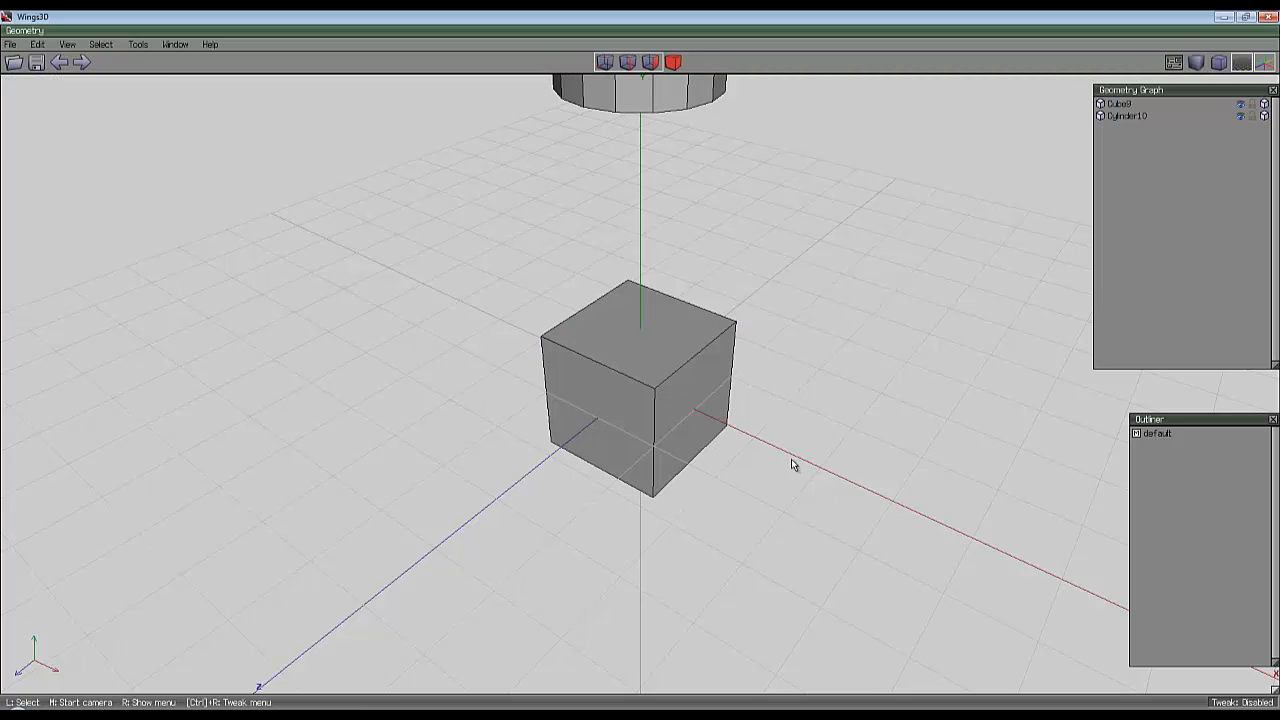
Inset all six faces of the cube by a small amount to leave a thin border along every edge.
middle_click(783, 476)
scroll(640, 370, "up", 3)
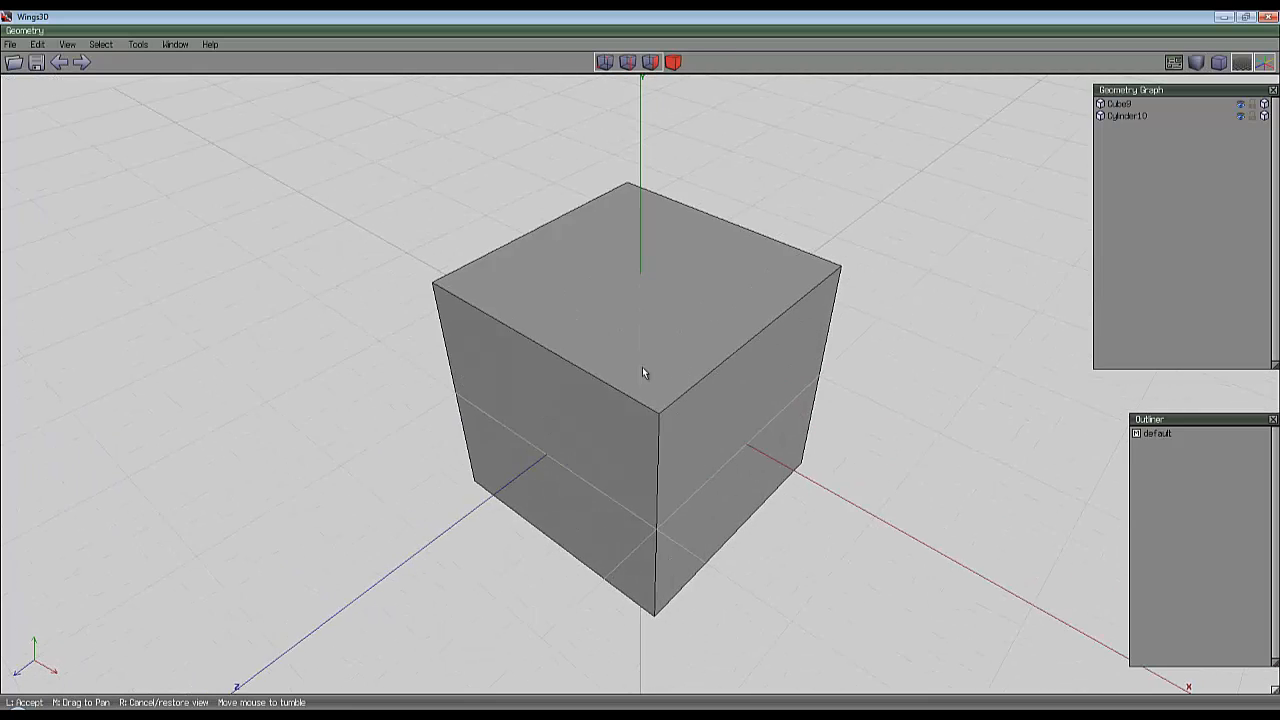
left_click(694, 157)
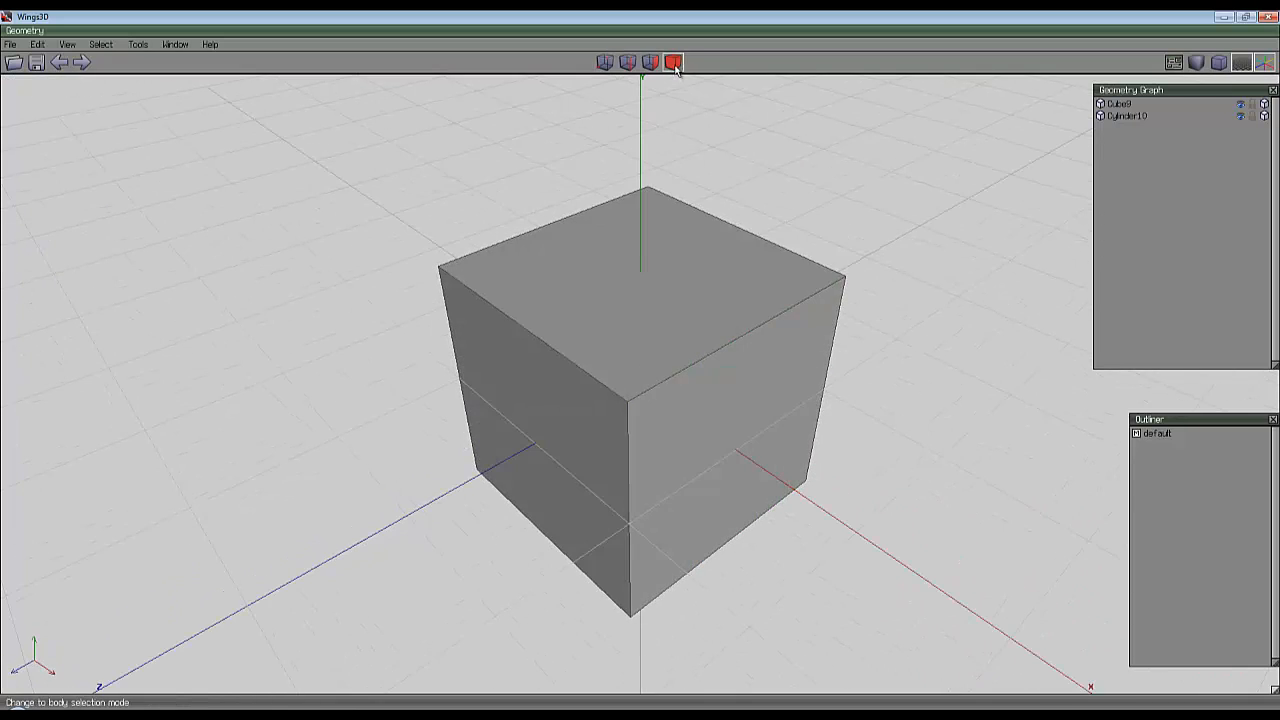
left_click(650, 291)
left_click(651, 63)
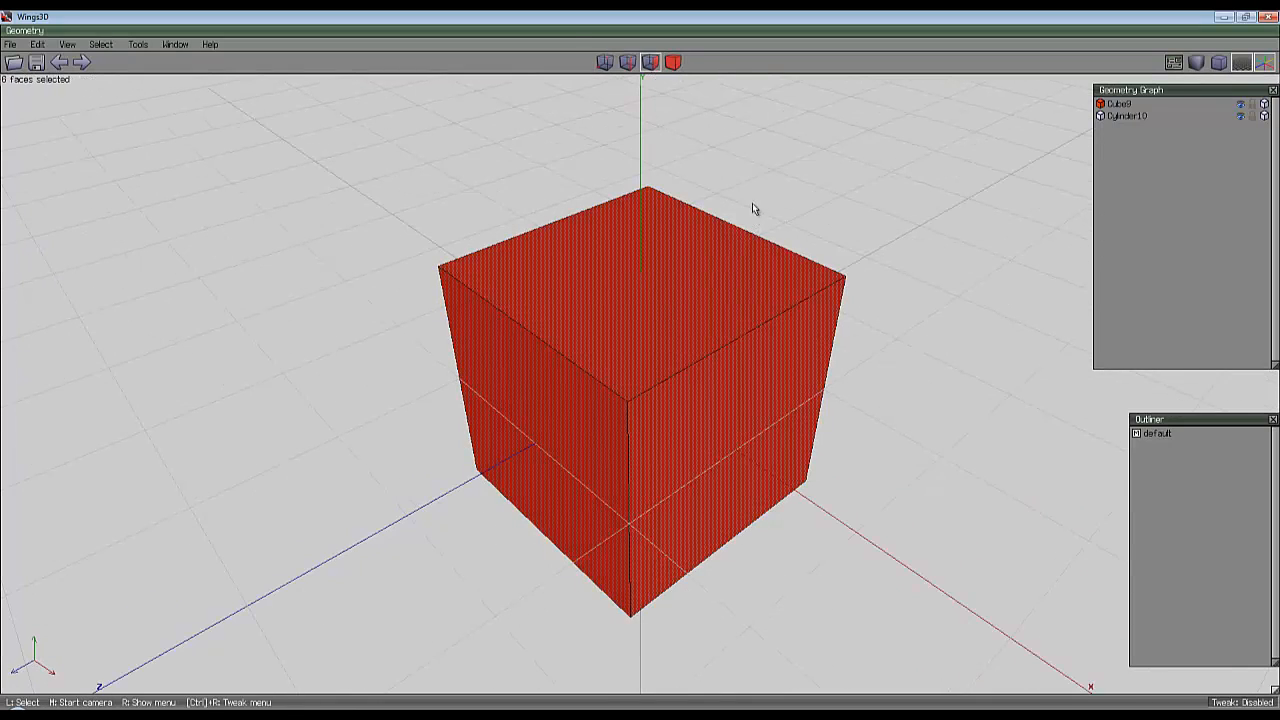
right_click(764, 183)
left_click(771, 353)
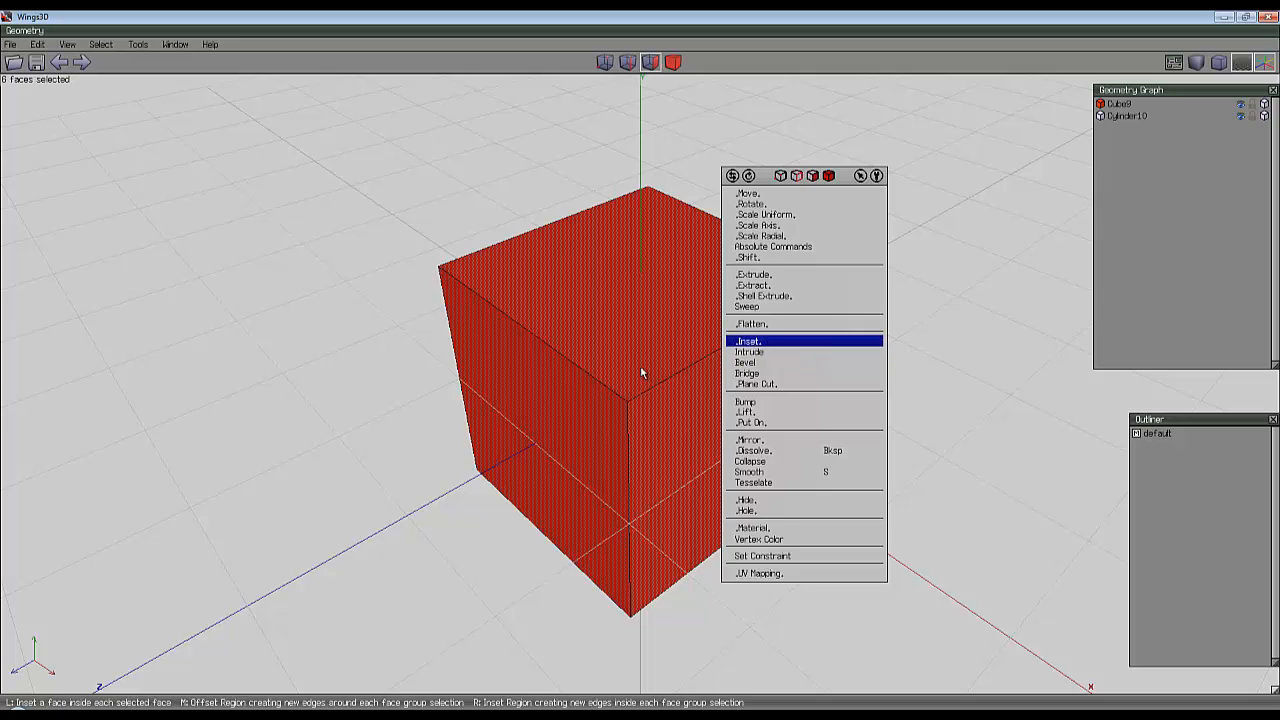
left_click(640, 366)
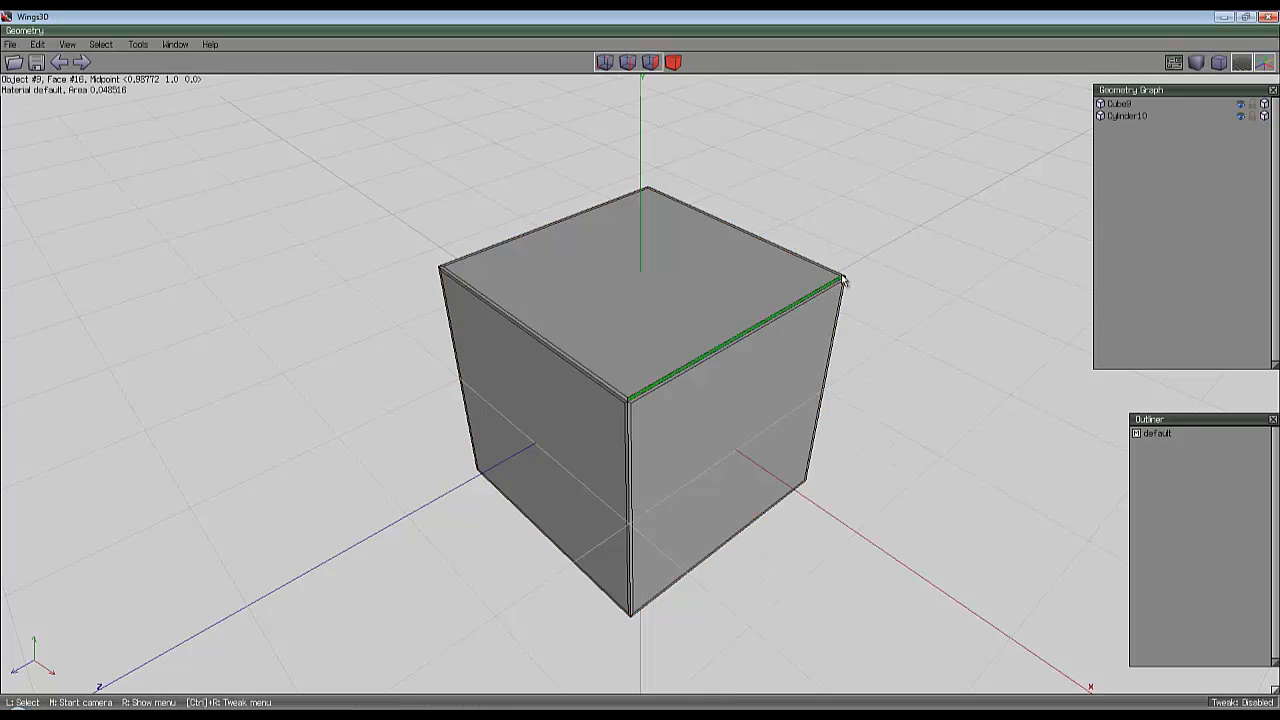
Smooth the inset cube as a whole object and examine its faceted mesh from several angles.
middle_click(846, 275)
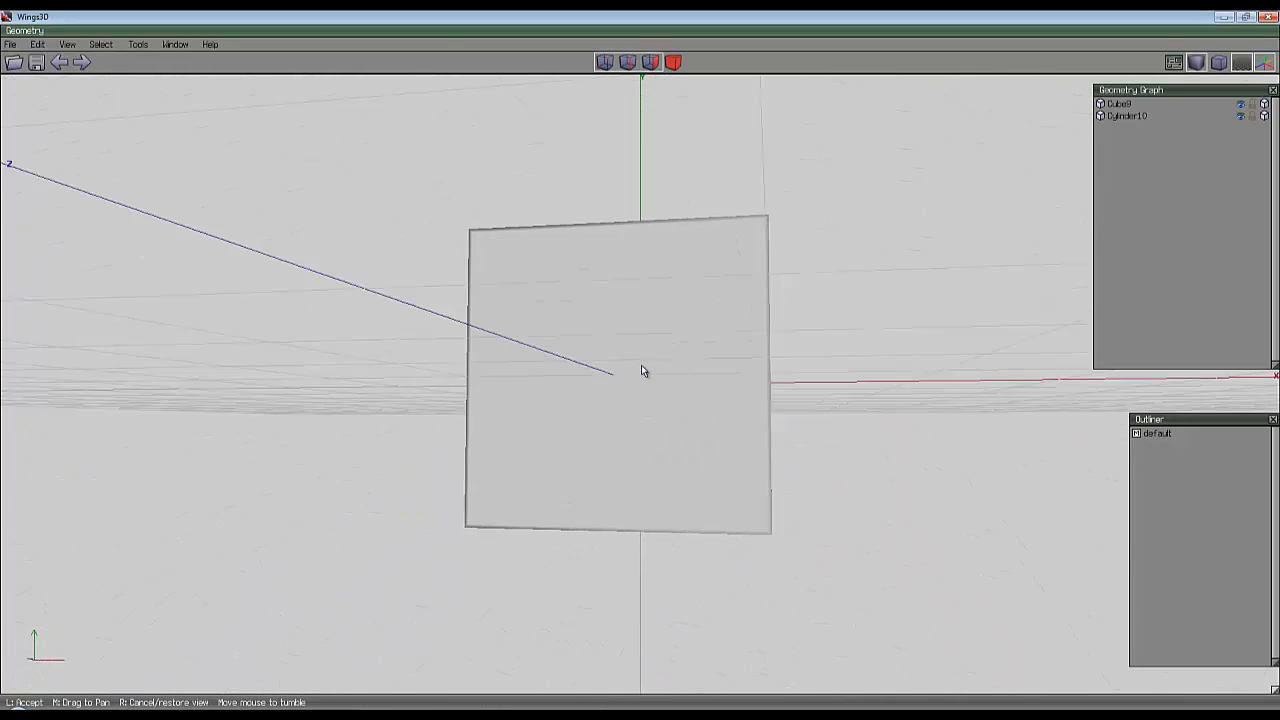
right_click(643, 371)
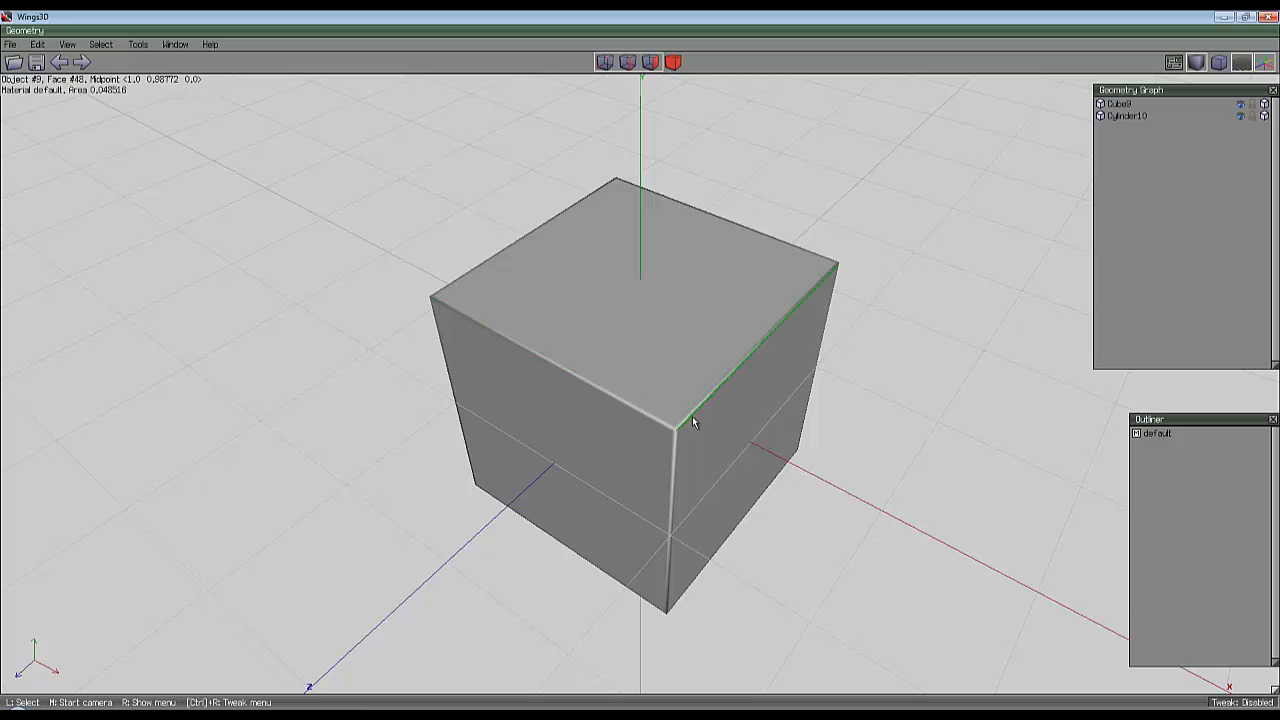
middle_click(785, 260)
left_click(640, 367)
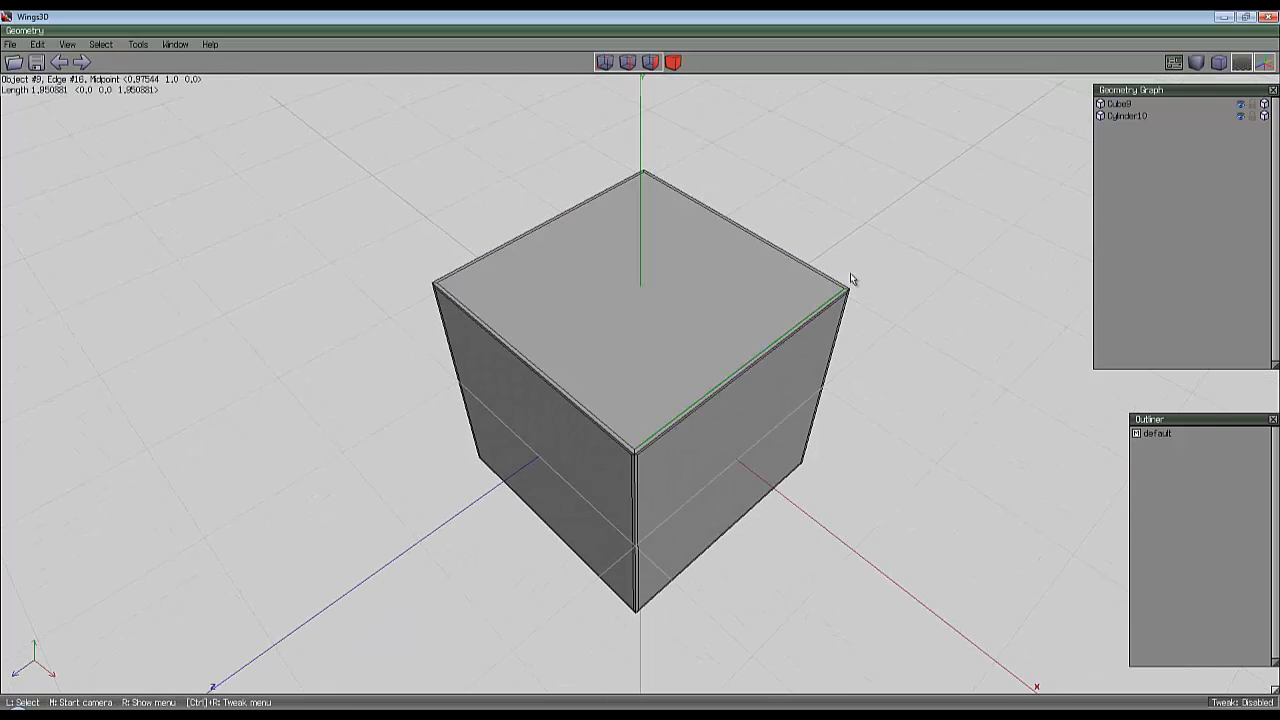
left_click(674, 62)
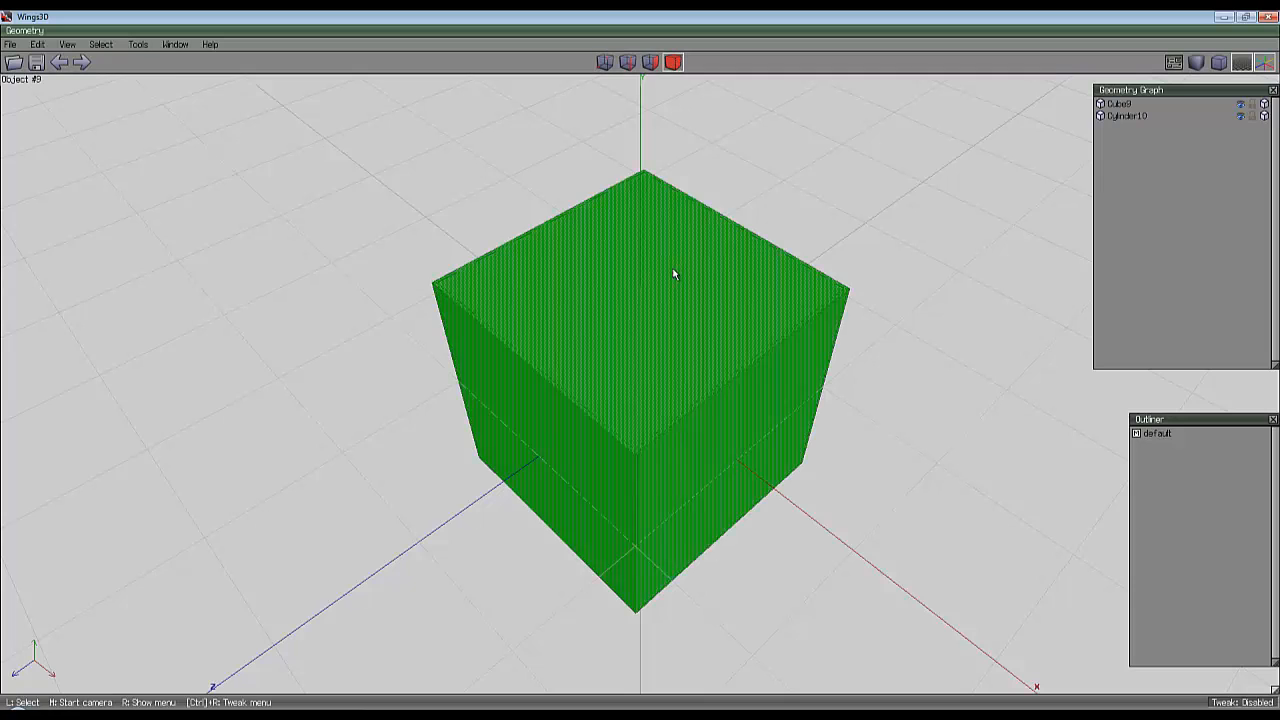
left_click(674, 274)
key("s")
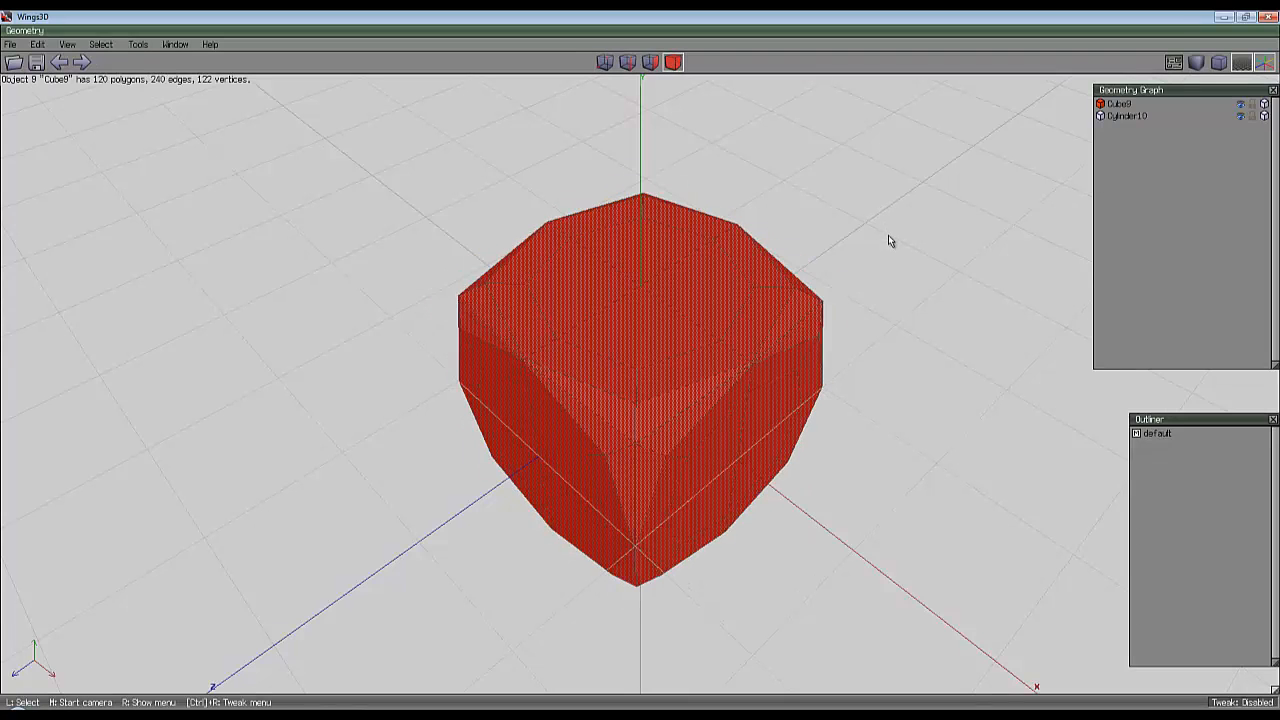
middle_click(888, 235)
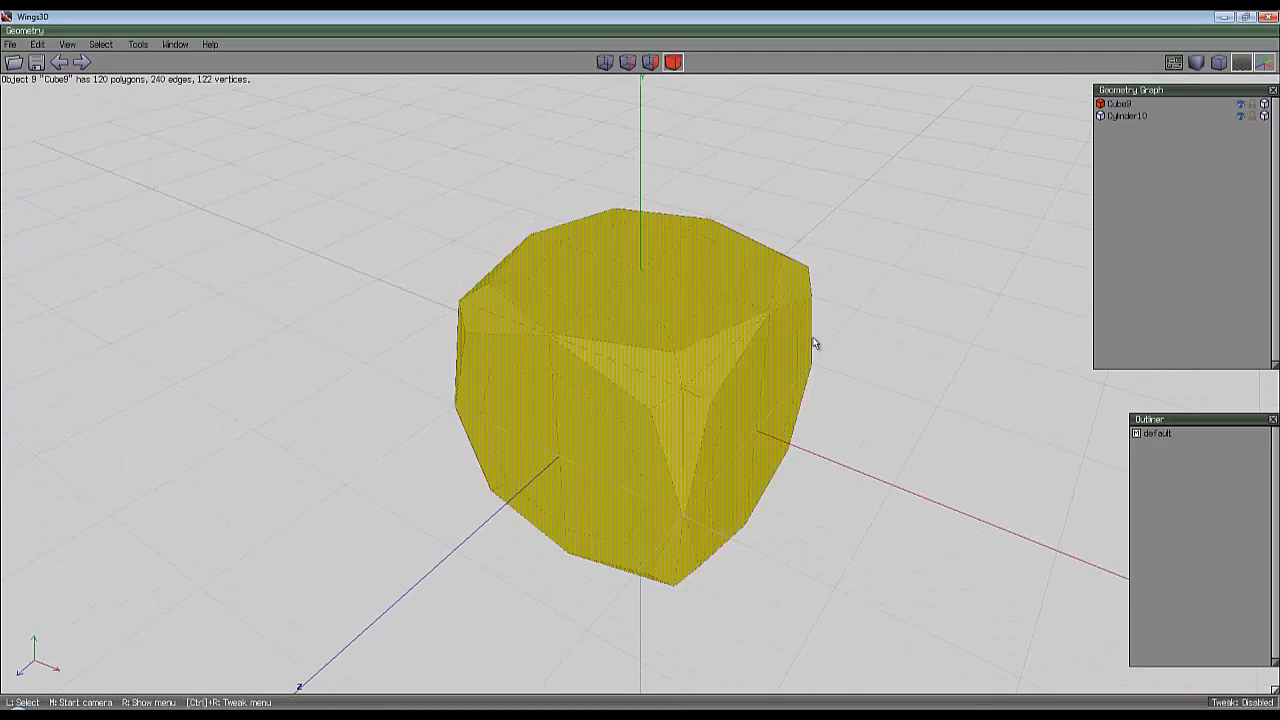
key("space")
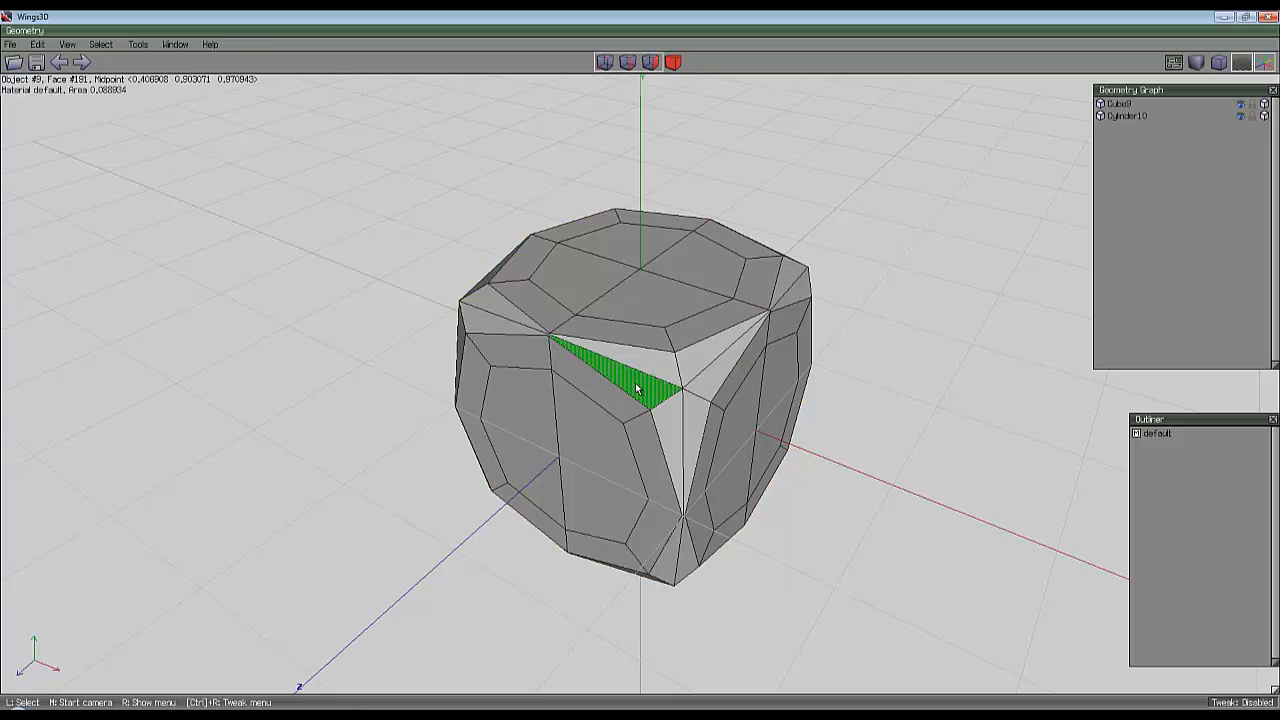
middle_click(842, 264)
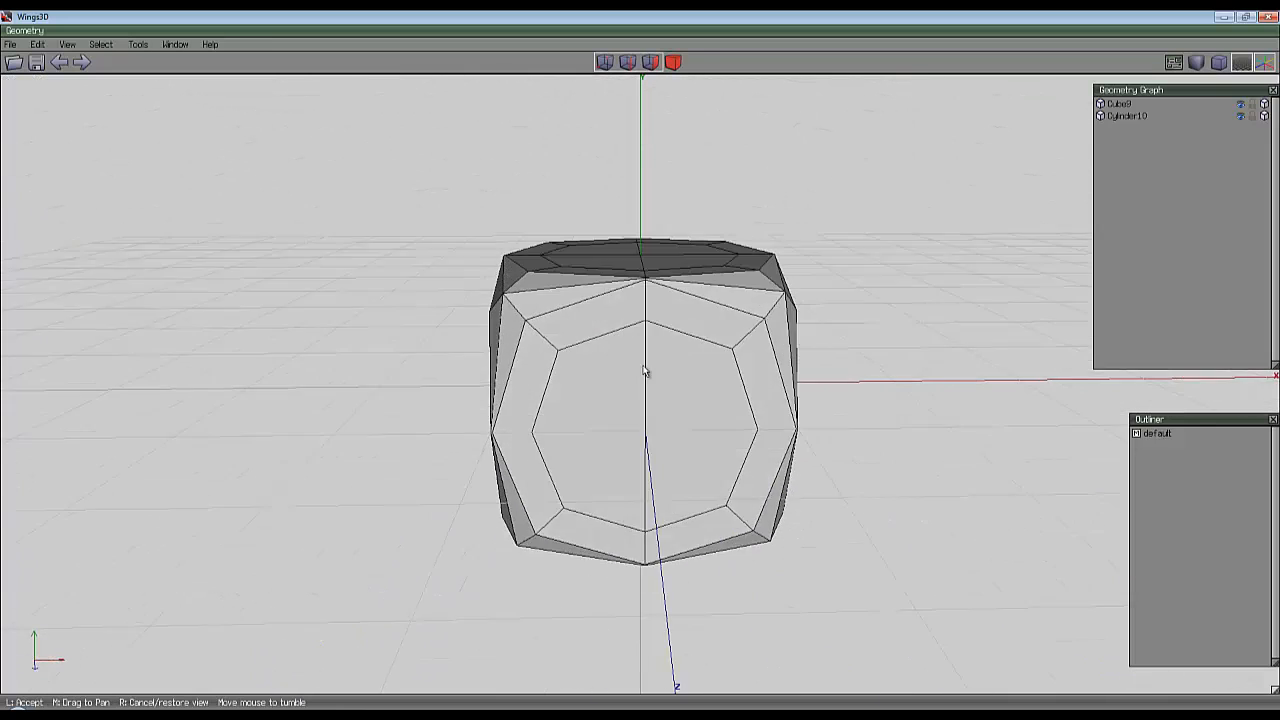
left_click(747, 381)
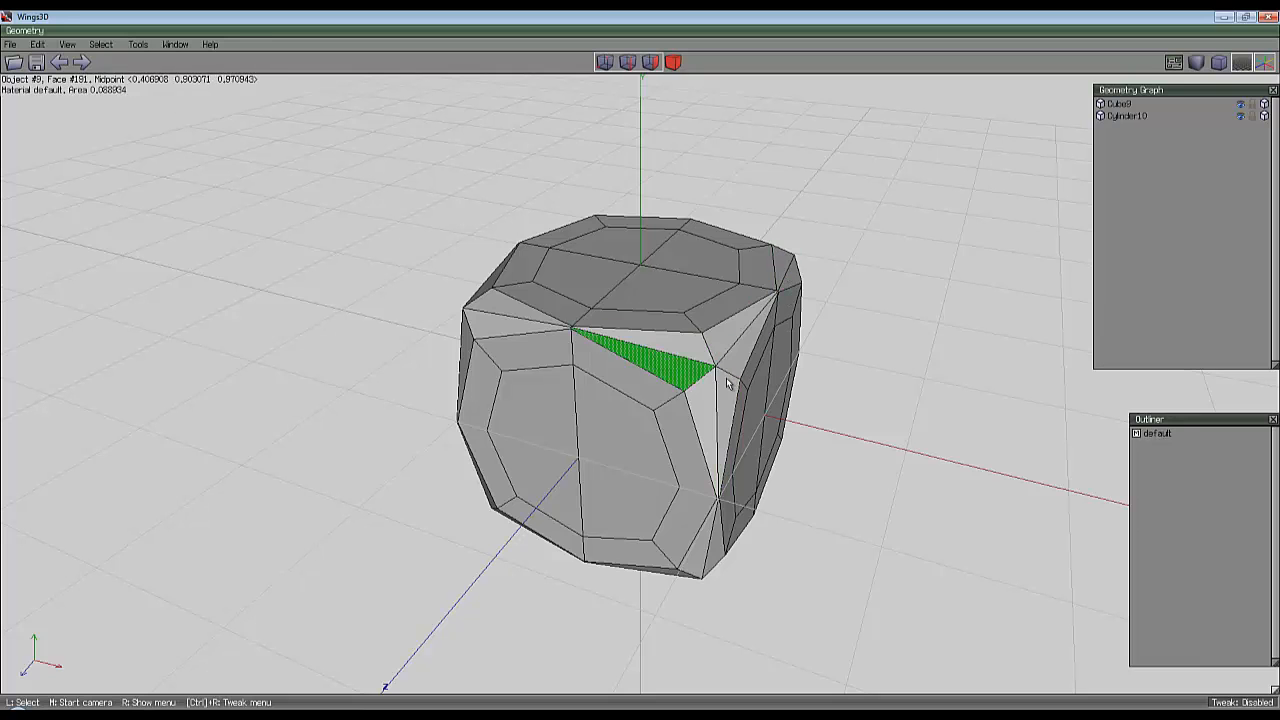
Undo the cube's smoothing and the inset of its faces.
key("ctrl+alt+z")
key("ctrl+alt+z")
key("space")
middle_click(785, 306)
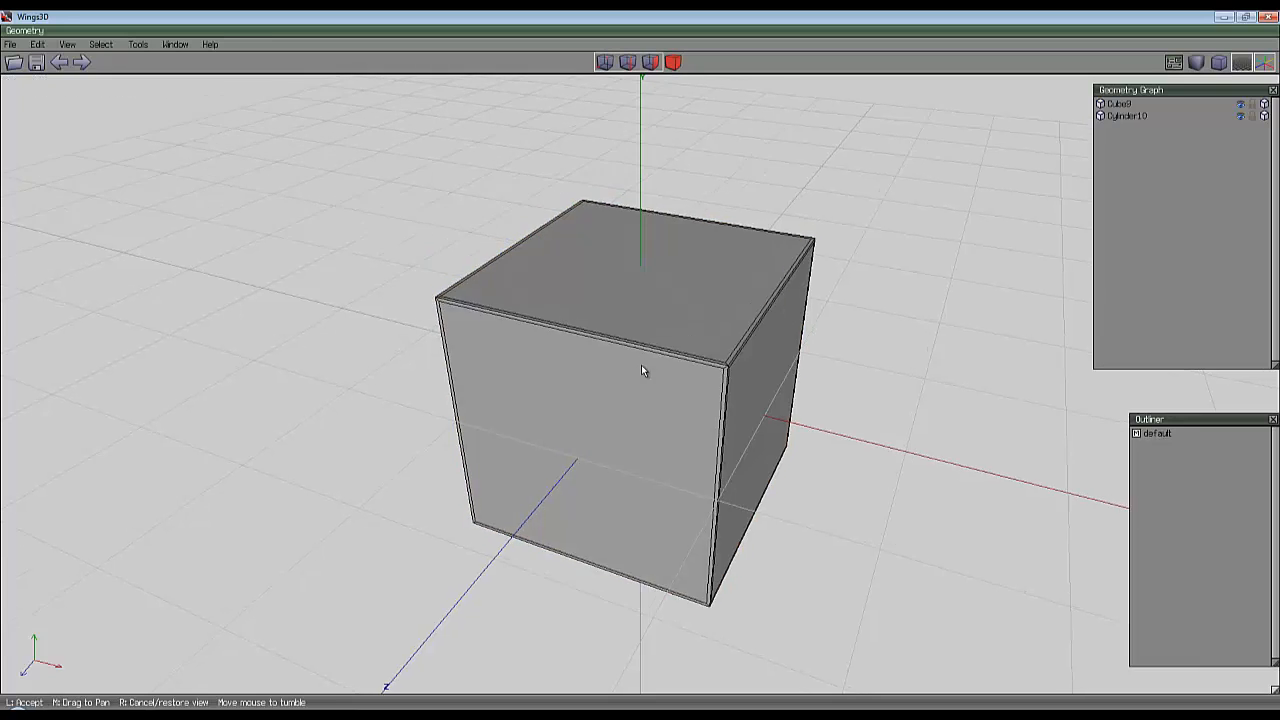
scroll(641, 364, "up", 3)
left_click(640, 367)
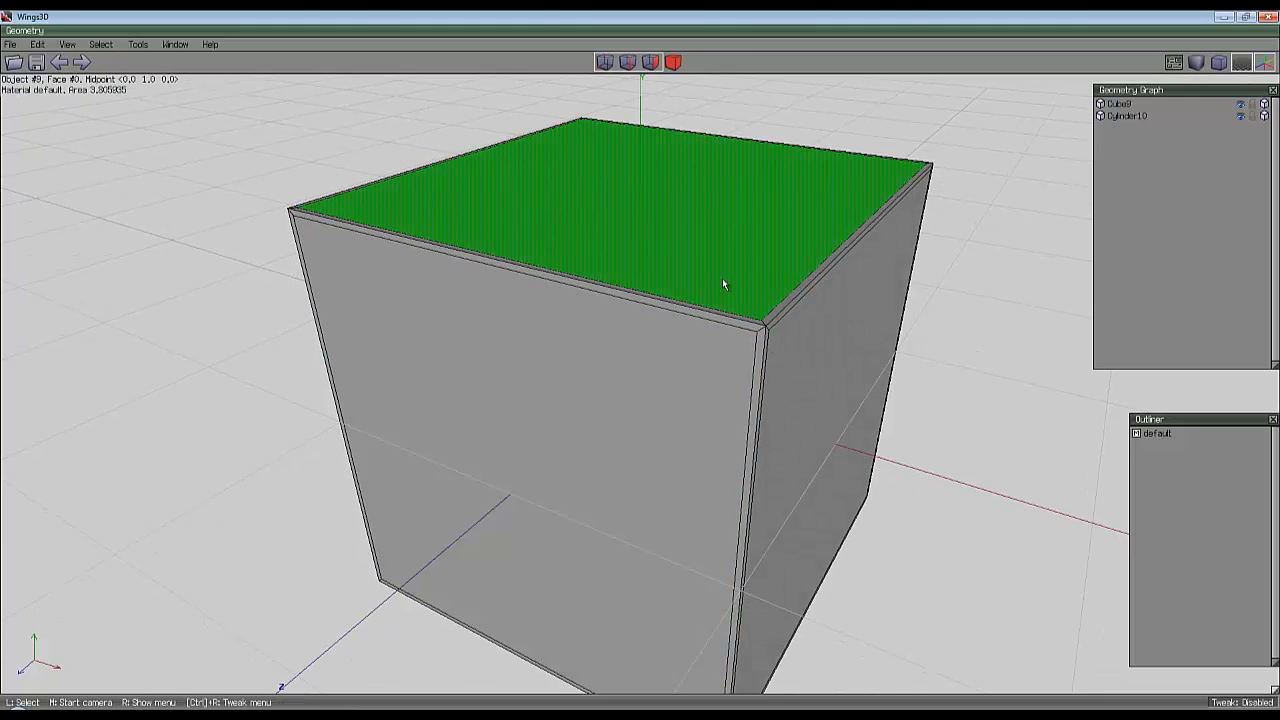
key("b")
key("space")
key("ctrl+alt+z")
key("ctrl+alt+z")
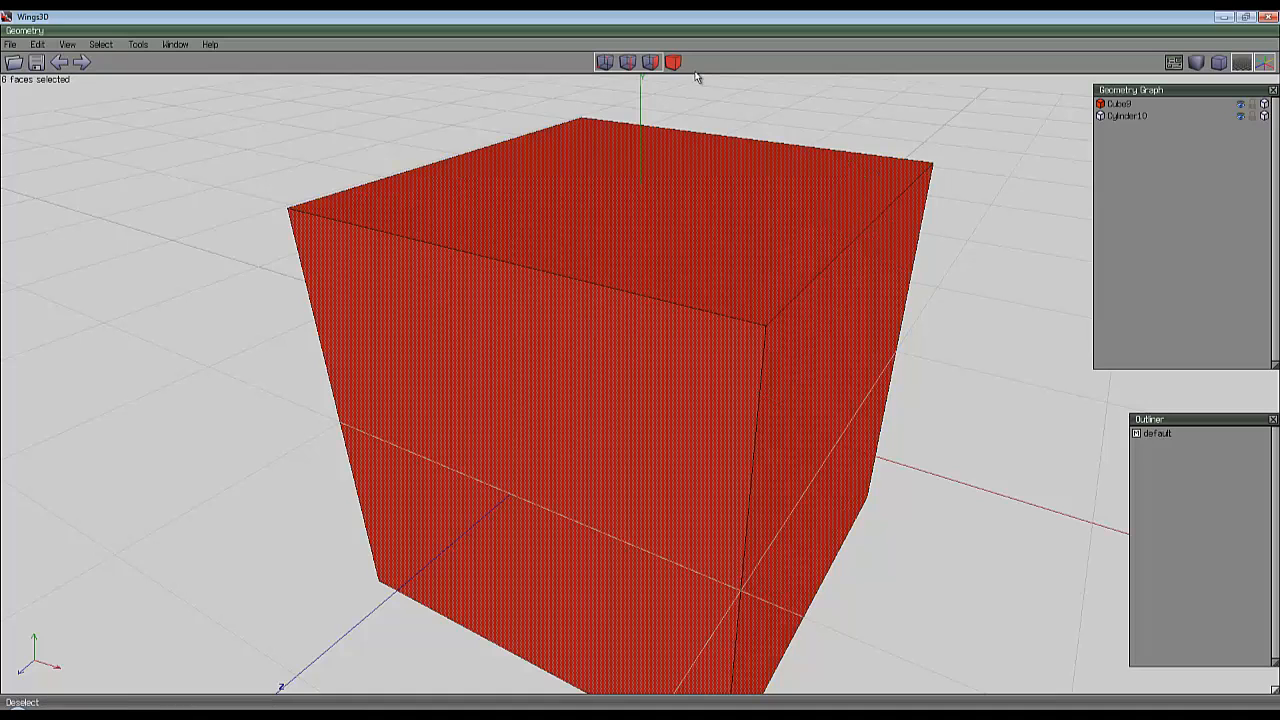
Bevel all twelve edges of the cube by a small amount.
left_click(635, 66)
right_click(640, 257)
left_click(604, 365)
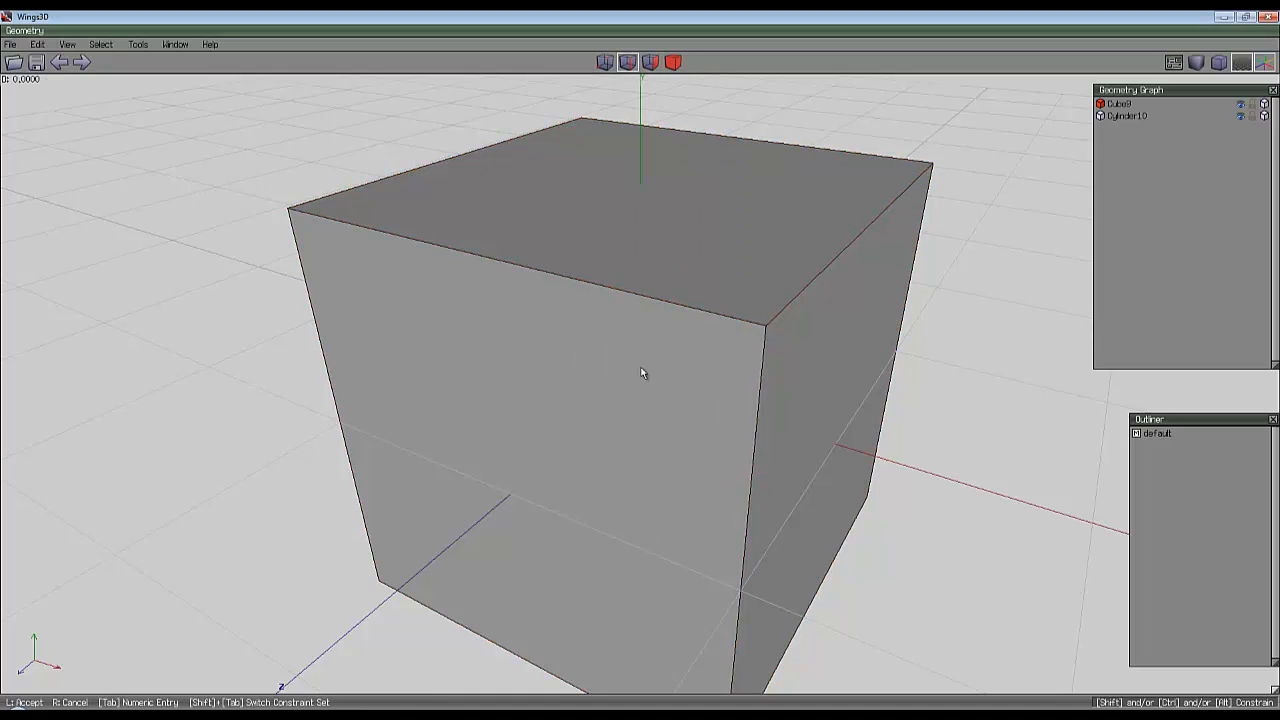
left_click(650, 372)
Smooth the beveled cube as a whole object, undo that smoothing and clear the selection.
left_click(673, 62)
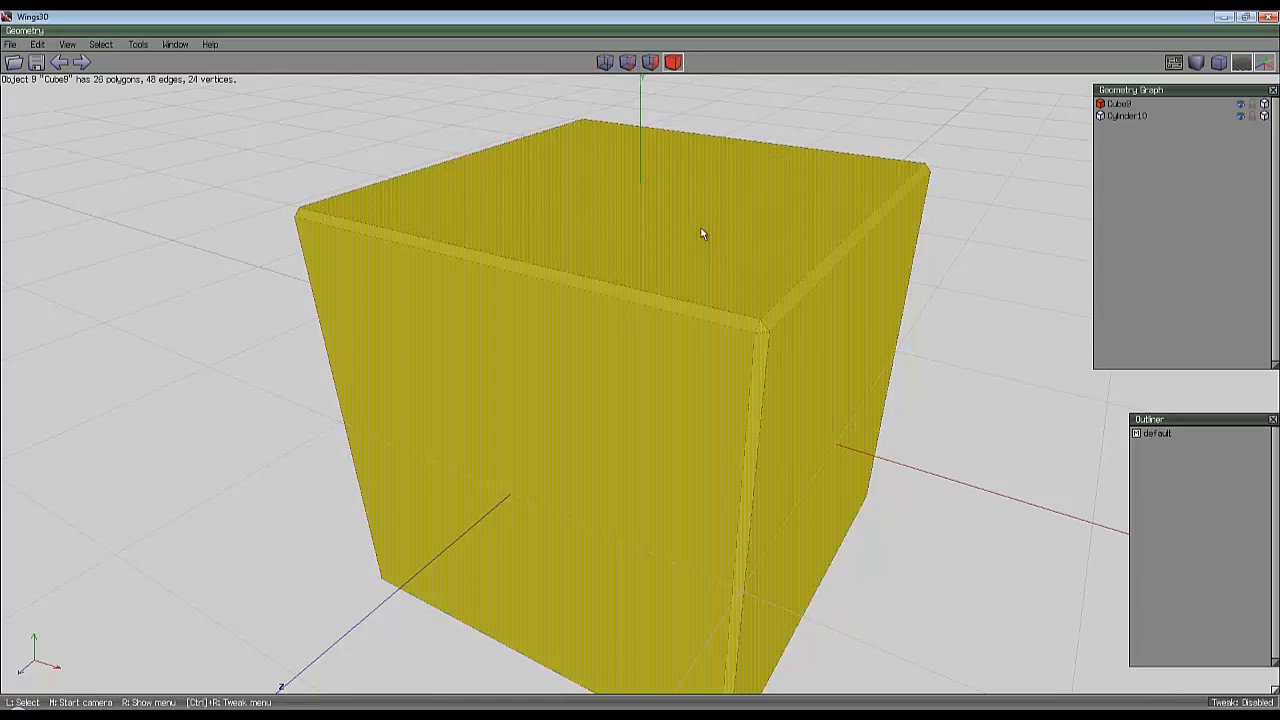
left_click(714, 235)
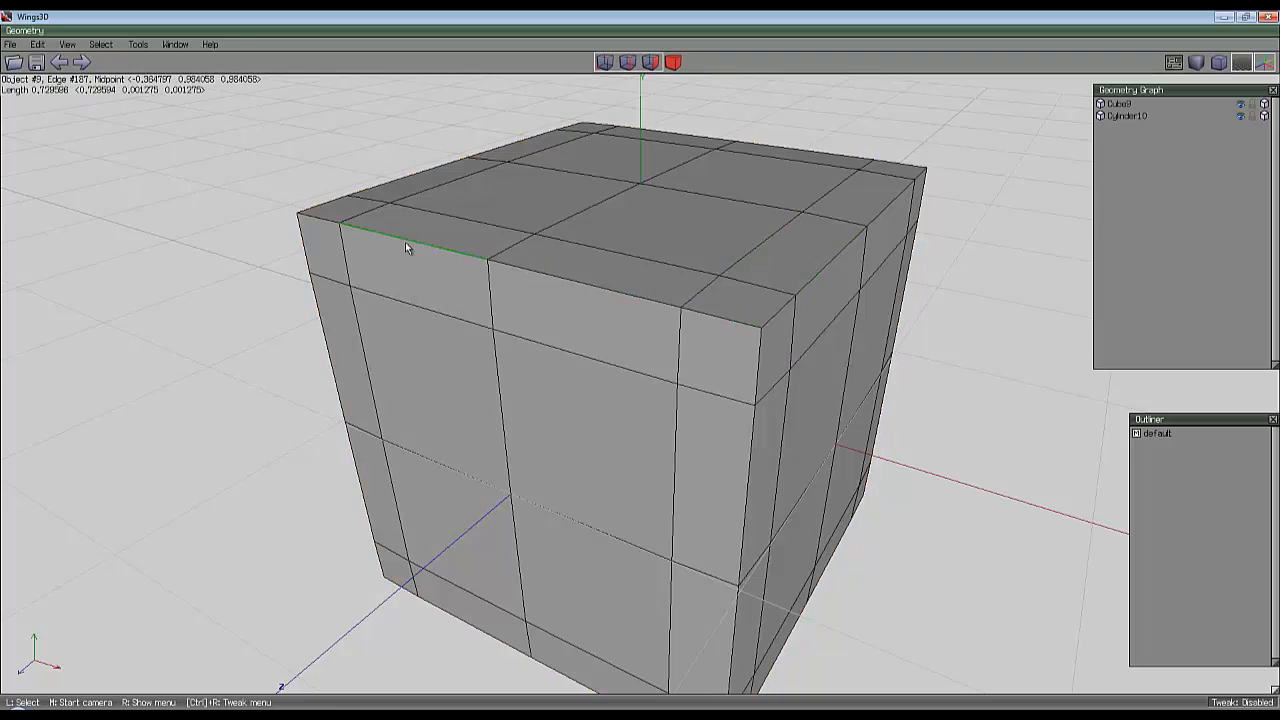
left_click(799, 226)
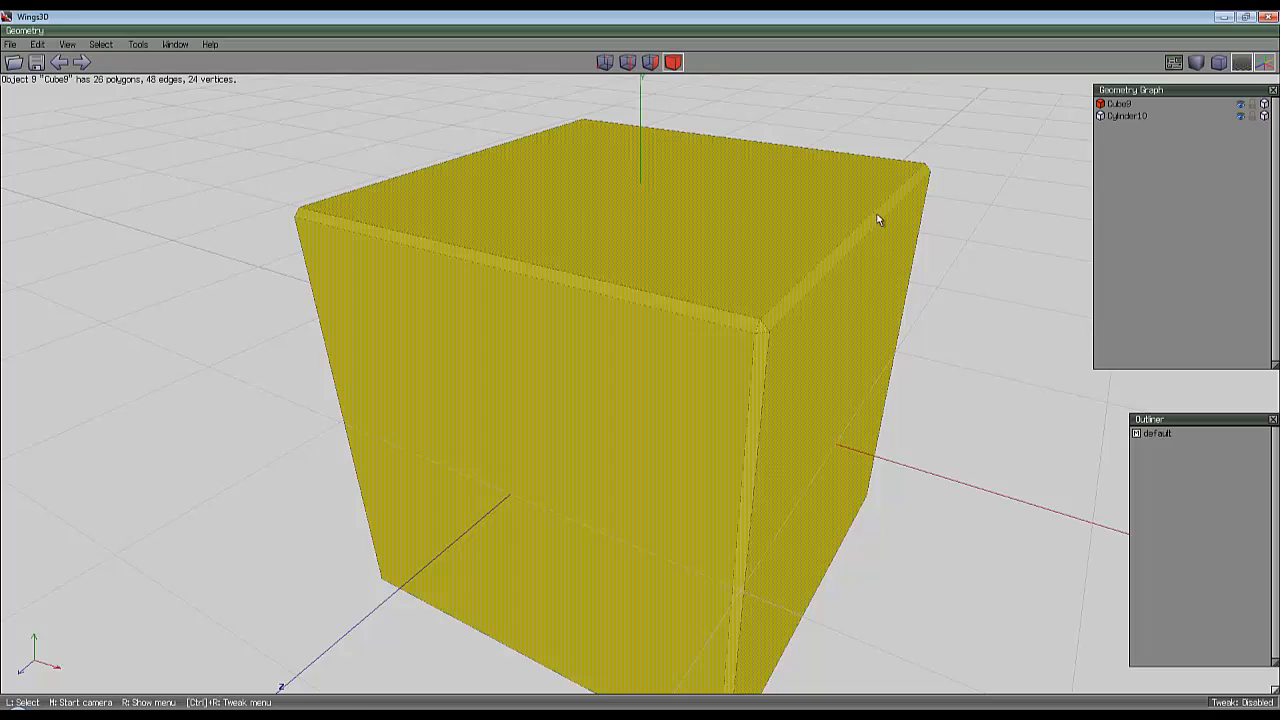
left_click(874, 215)
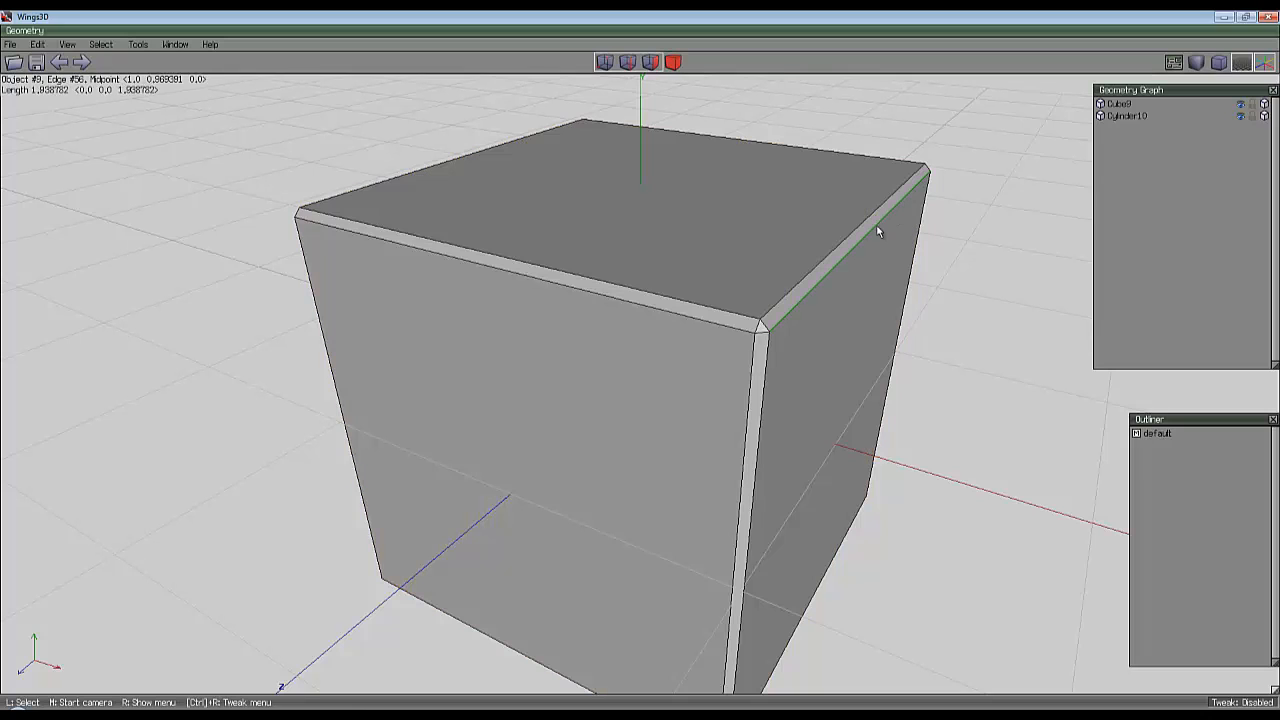
Examine the beveled cube in smooth preview from several angles and return to flat shading.
middle_click(835, 222)
left_click(643, 362)
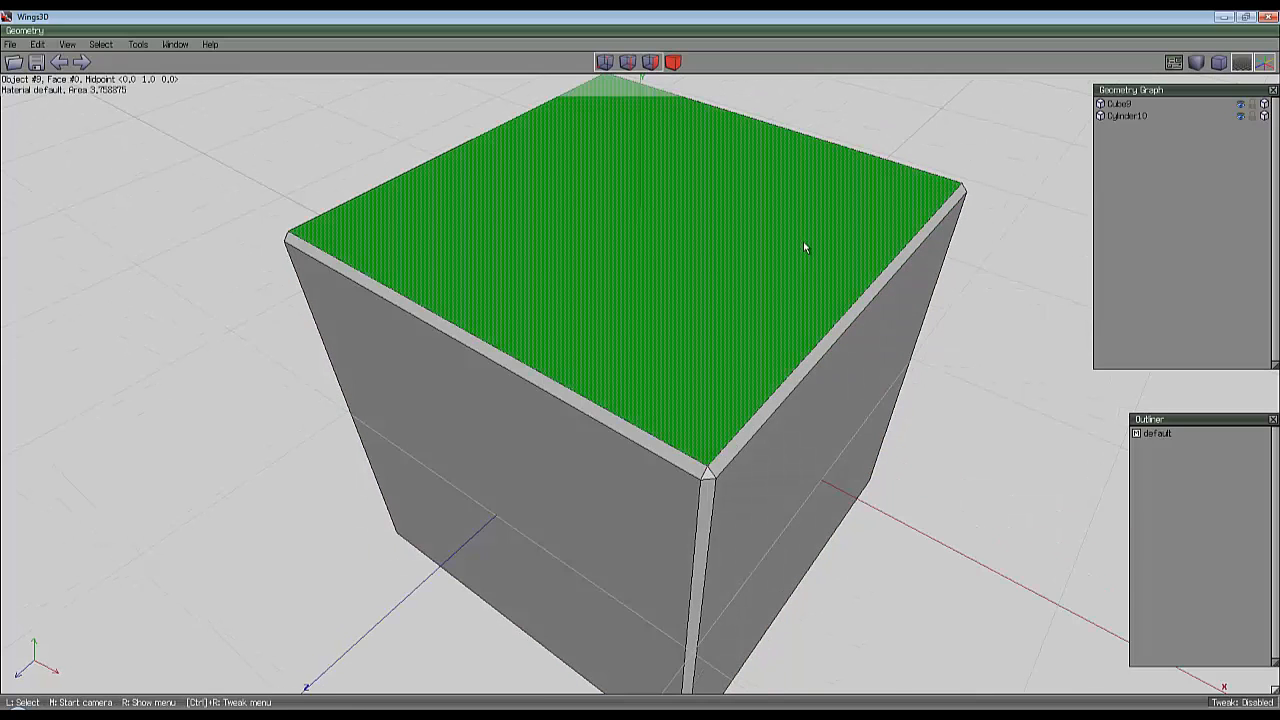
key("Tab")
middle_click(803, 241)
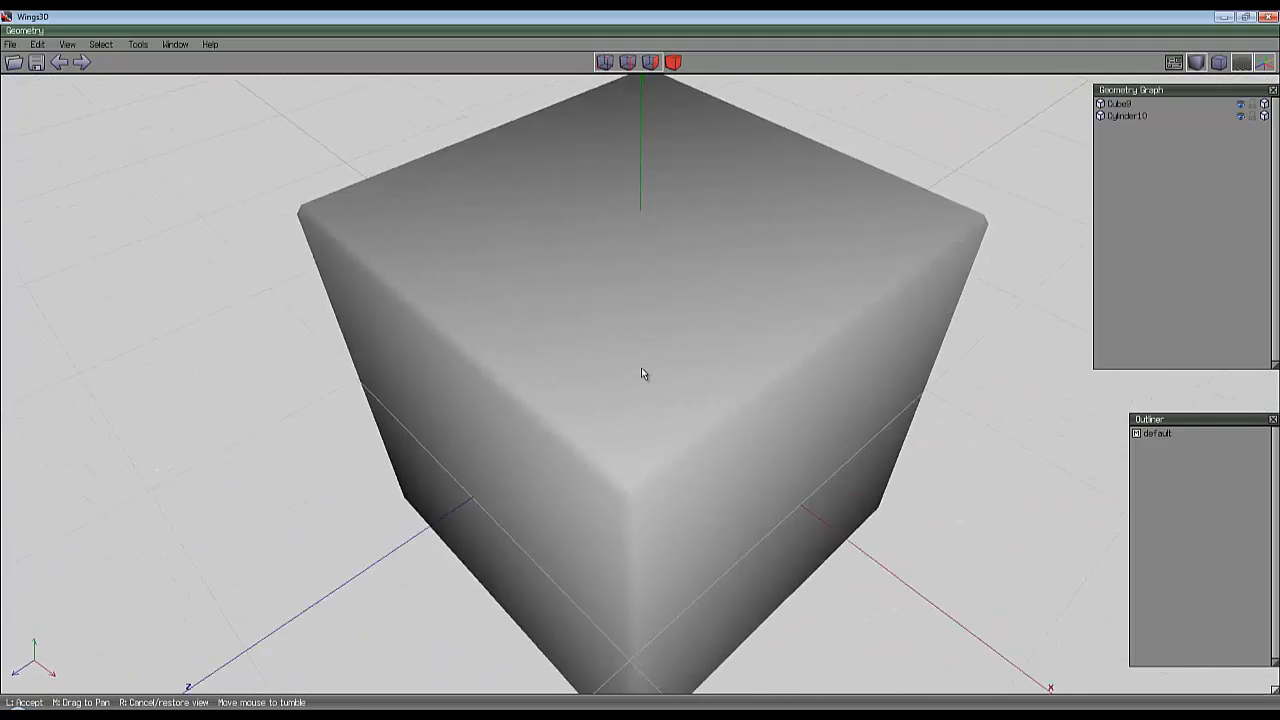
left_click(641, 372)
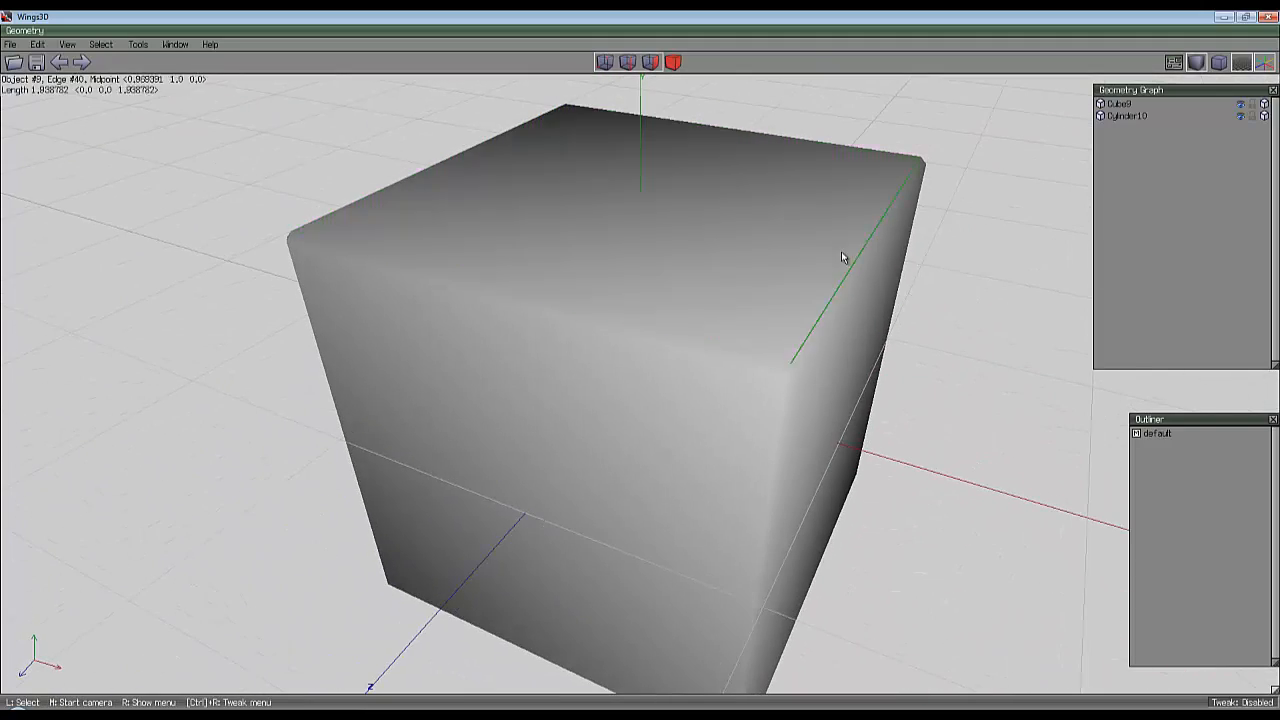
key("Tab")
Undo the bevel of the cube's edges.
key("ctrl+z")
key("ctrl+z")
key("ctrl+z")
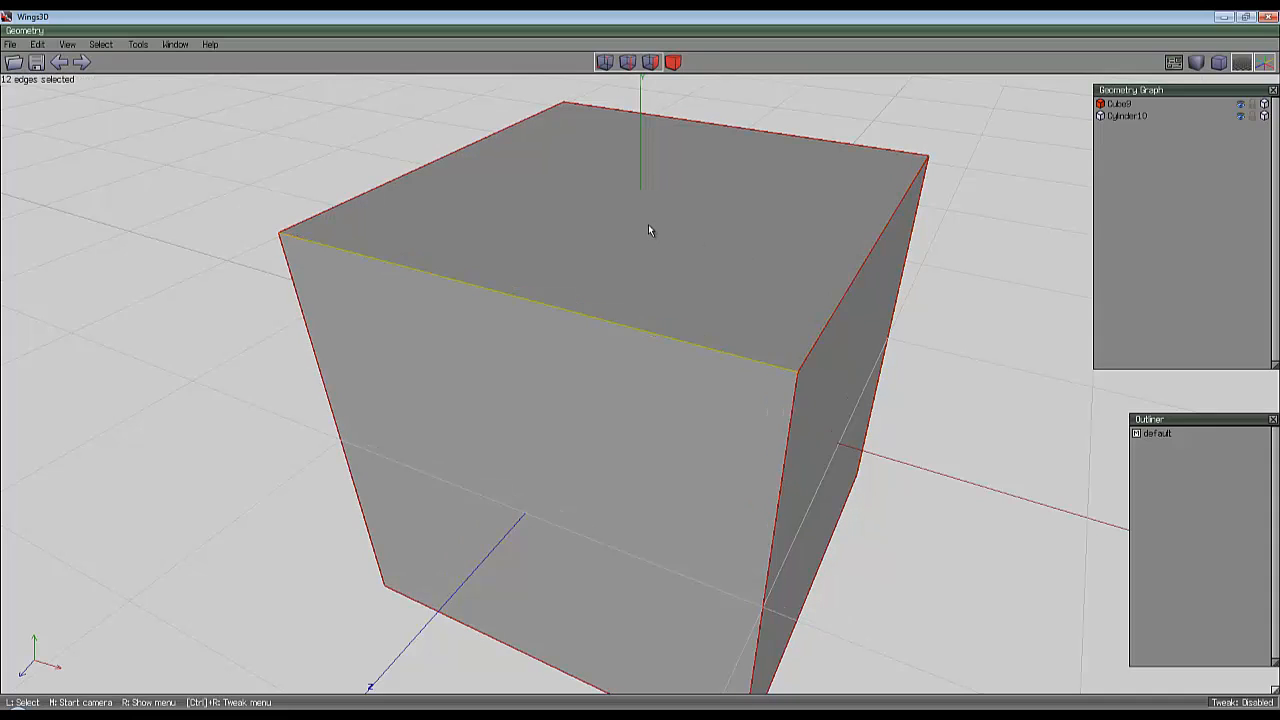
Connect the cube's four Z-direction edges with a midpoint loop, bevel that loop by 0.9 toward the Z ends, and clear the selection.
key("space")
middle_click(648, 226)
scroll(641, 371, "down", 6)
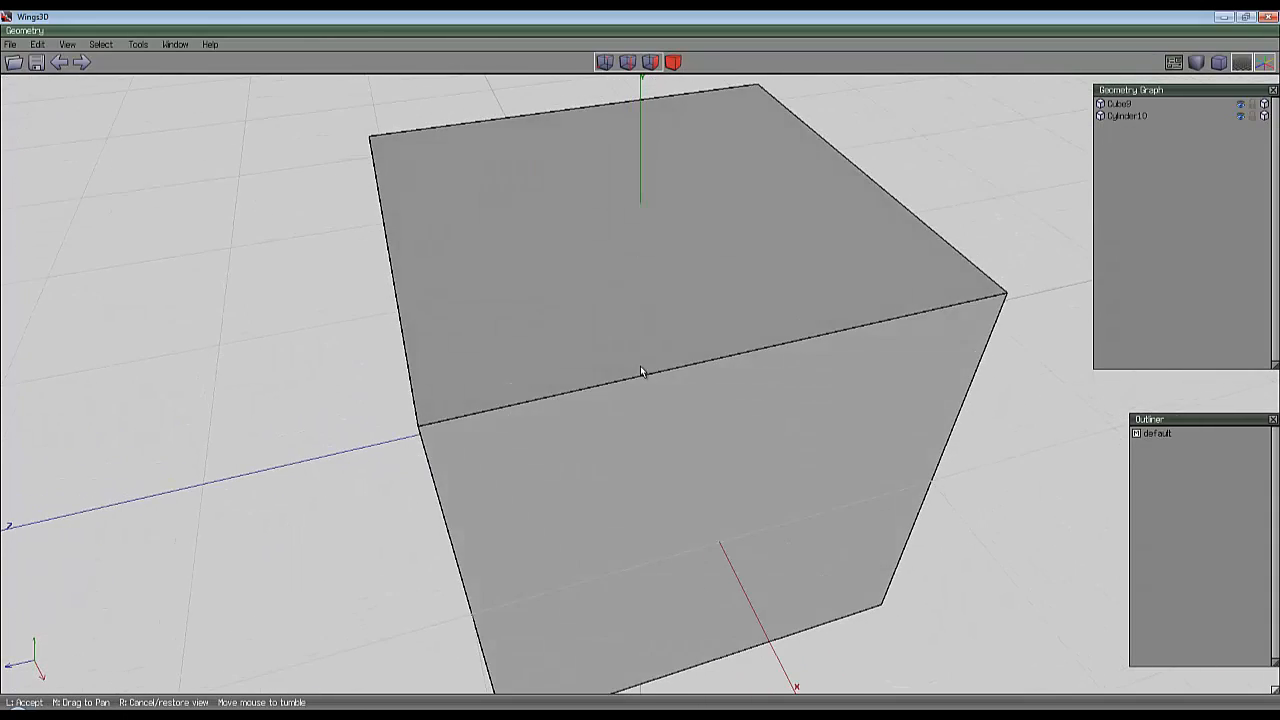
left_click(639, 366)
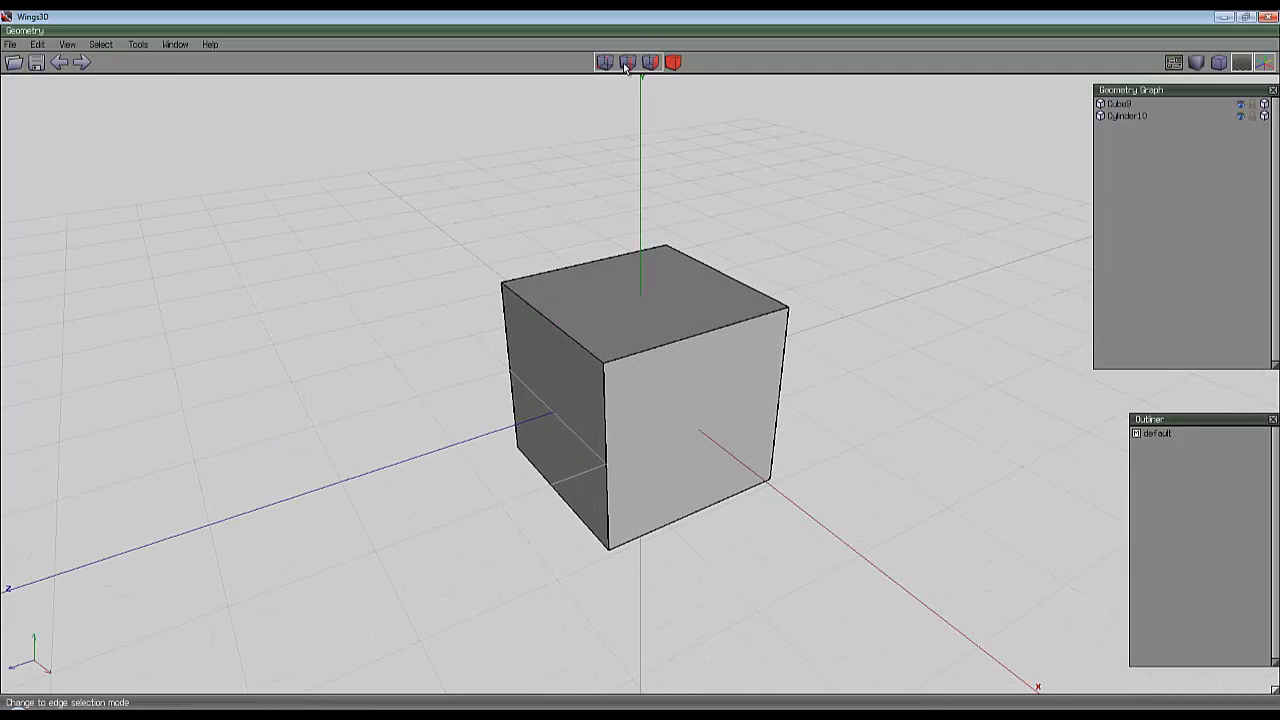
left_click(627, 63)
left_click(675, 318)
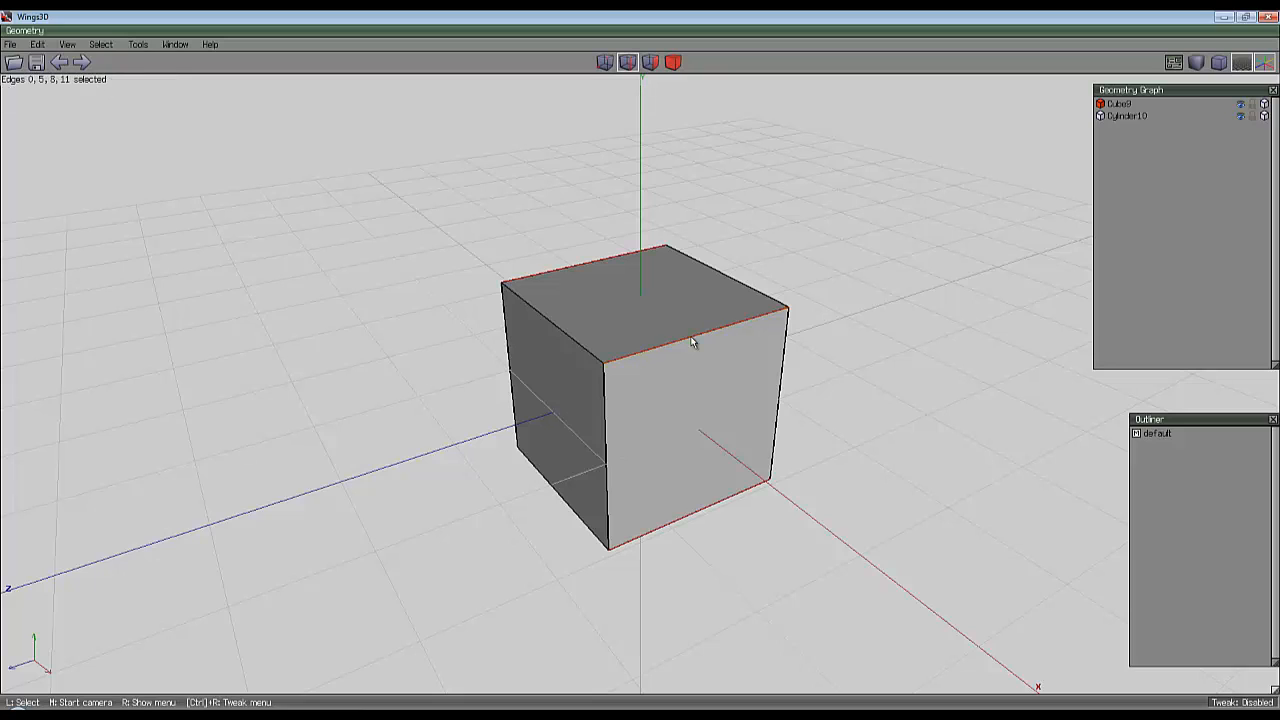
right_click(698, 230)
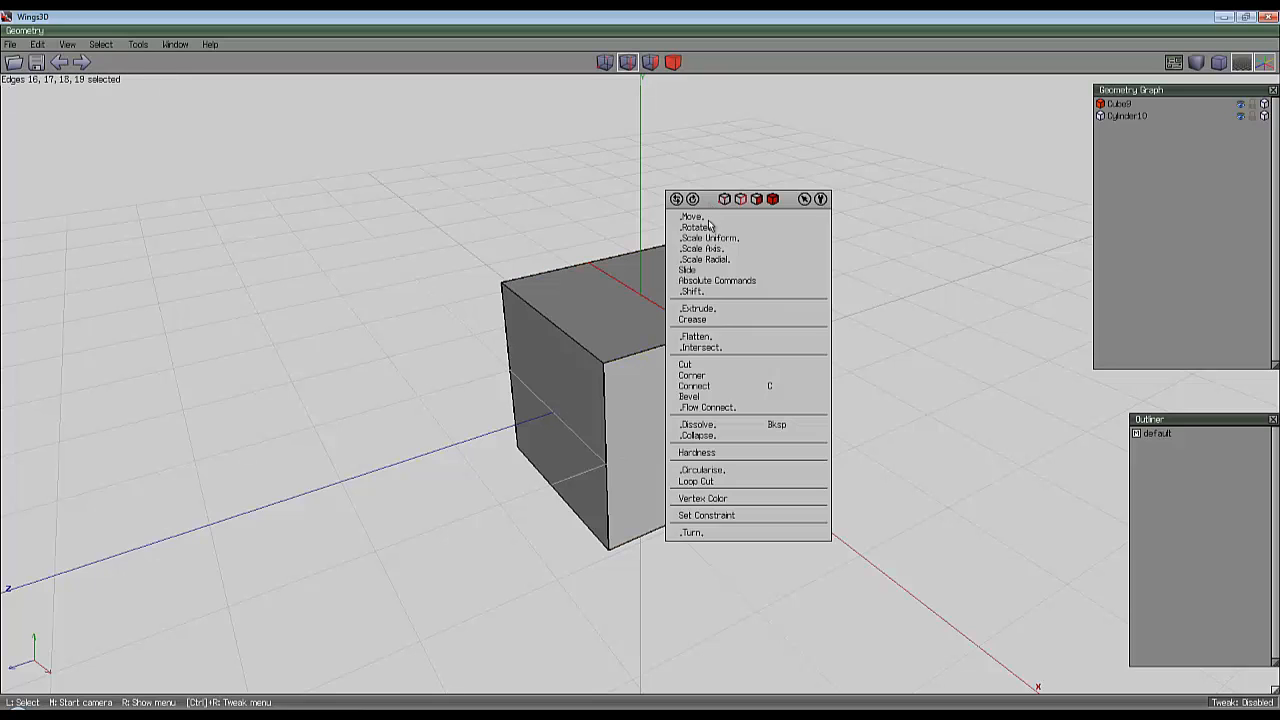
left_click(704, 400)
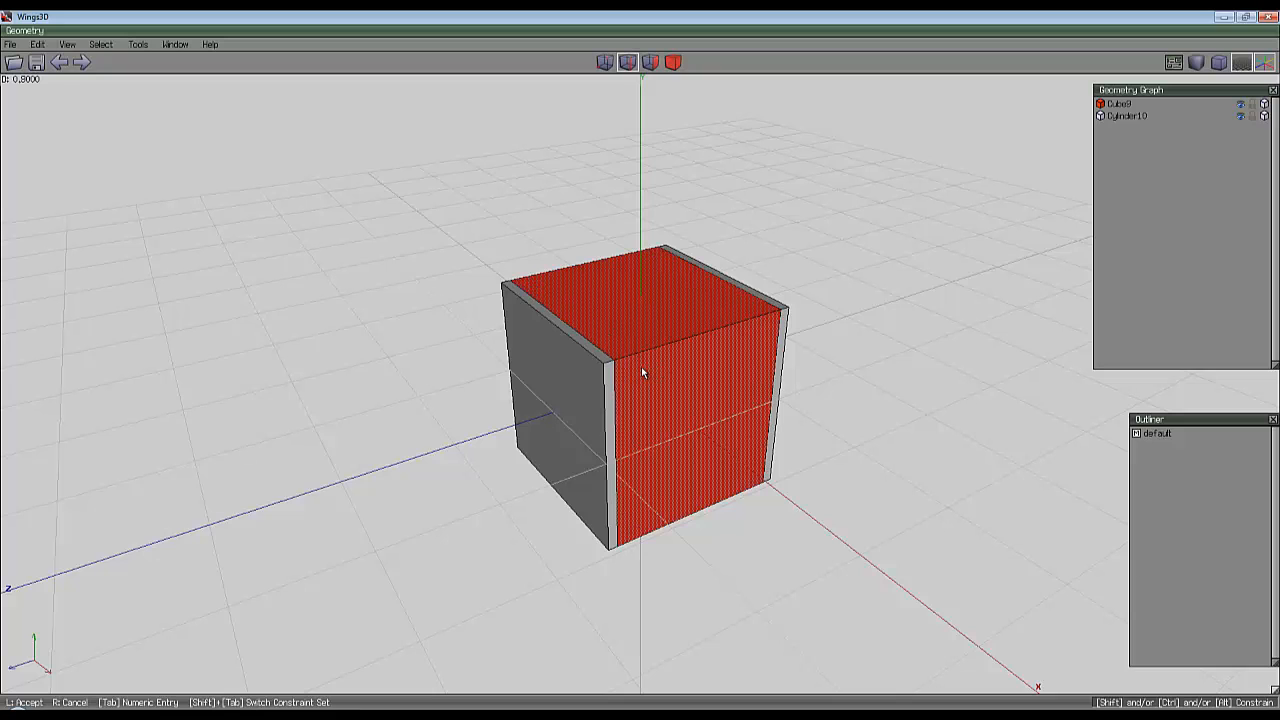
left_click(641, 368)
middle_click(641, 368)
left_click(638, 366)
key("space")
Ring-select the cube's X-direction edges, connect them with a loop, and bevel it to just inside the X ends.
left_click(657, 345)
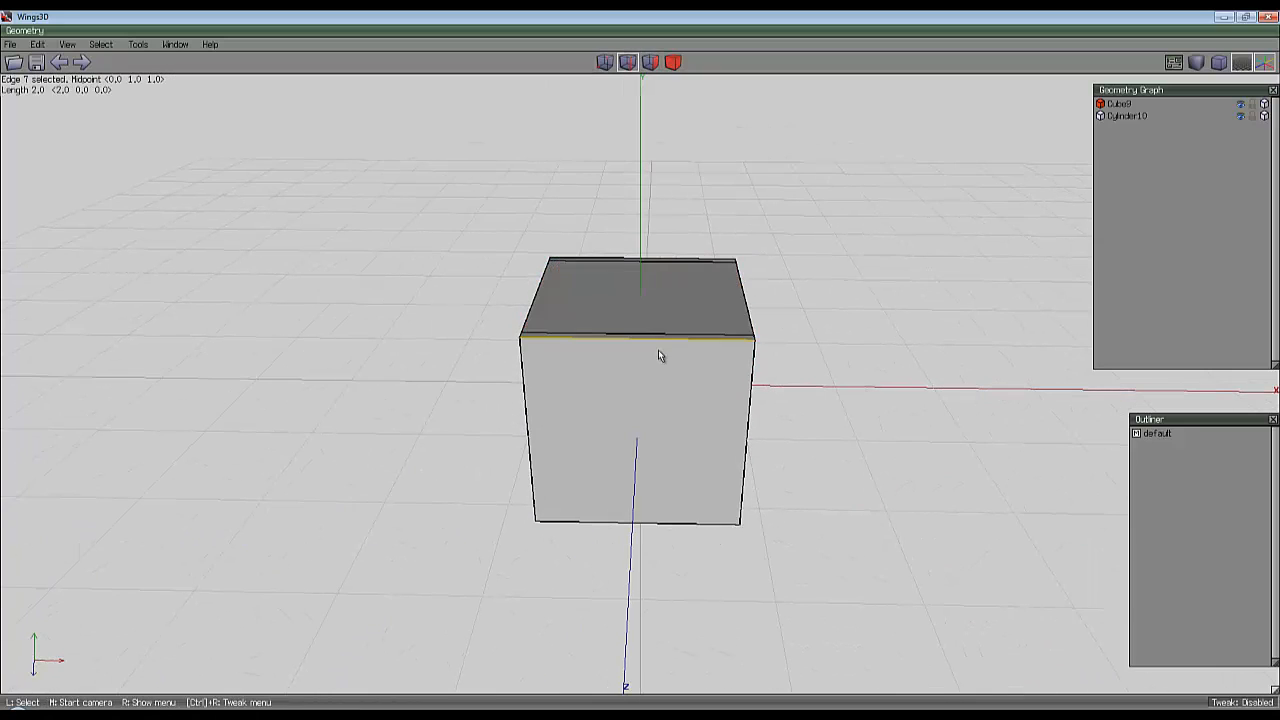
key("g")
right_click(594, 240)
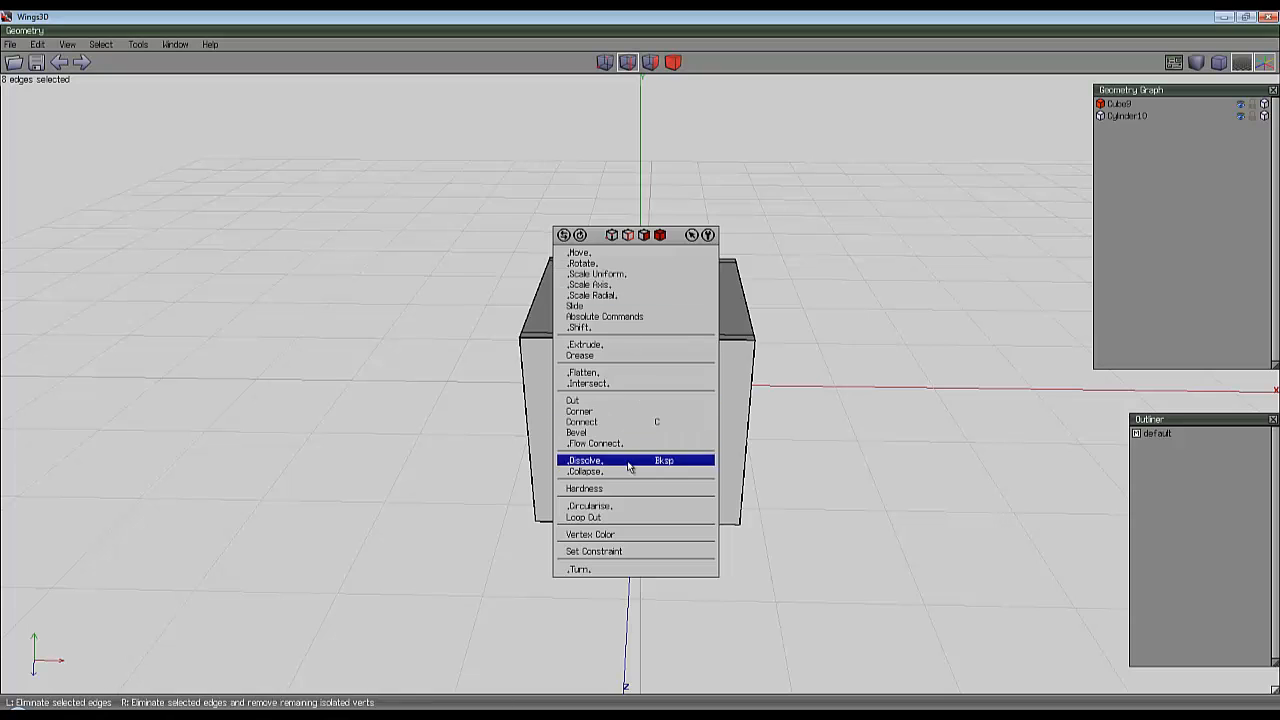
left_click(650, 435)
key("f")
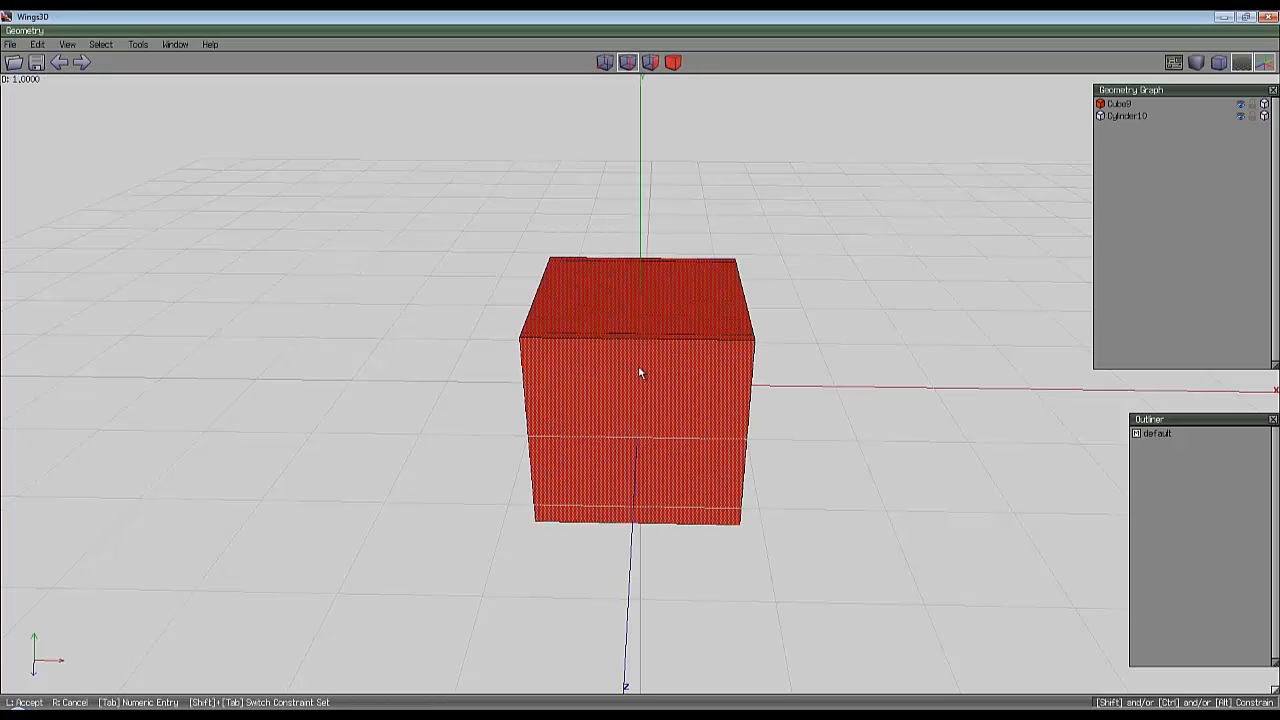
middle_click(638, 366)
left_click(641, 367)
key("space")
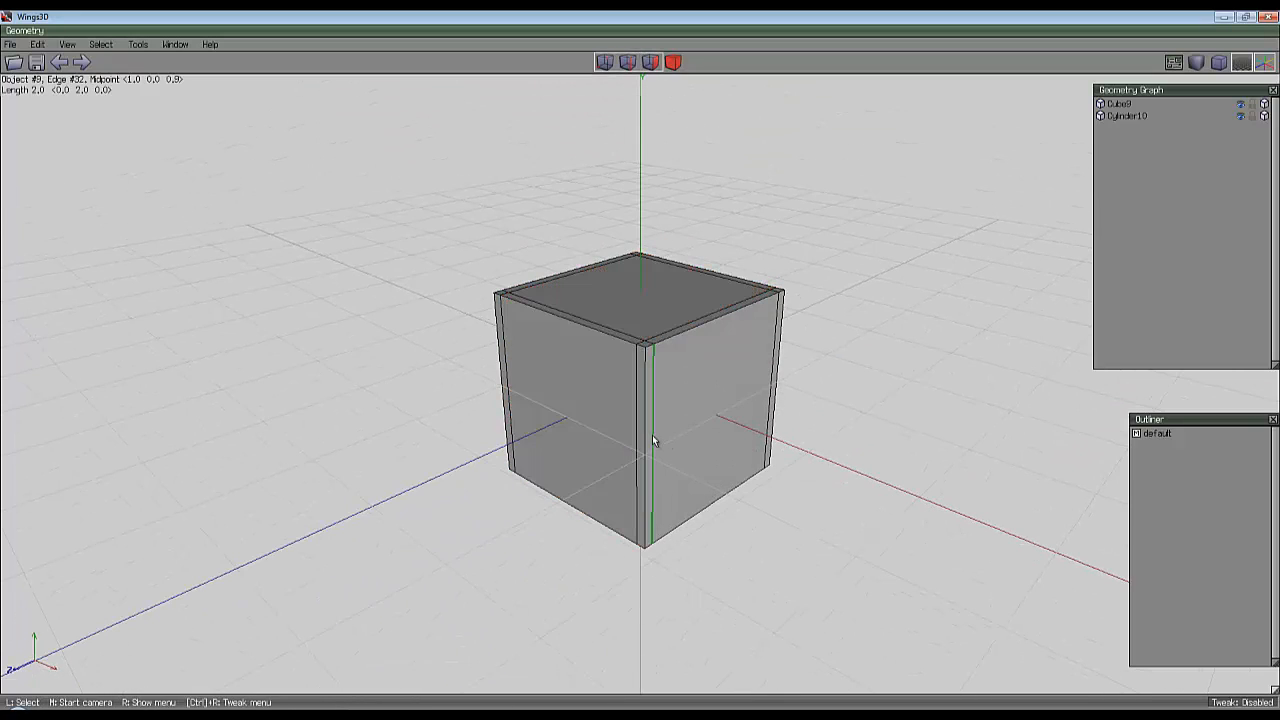
Ring-select the cube's vertical edges, connect them with a loop, and bevel it by 0.9 toward the top and bottom.
left_click(646, 438)
key("g")
right_click(491, 260)
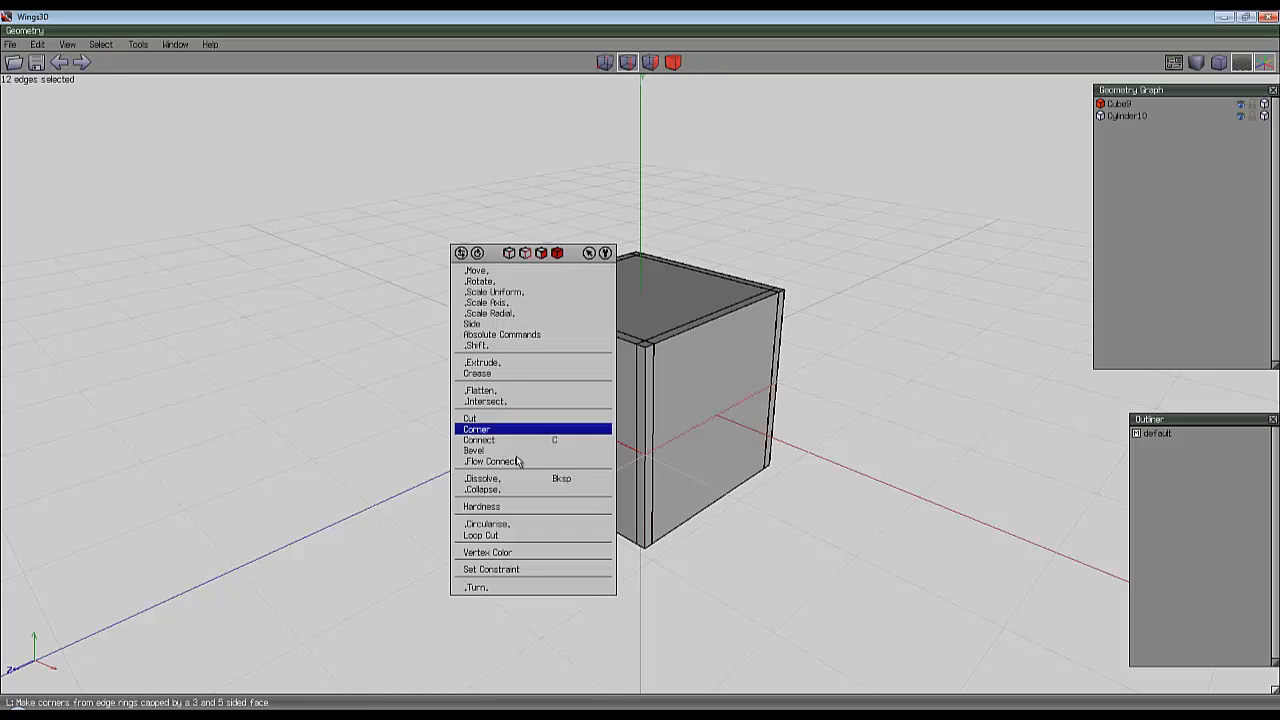
left_click(514, 451)
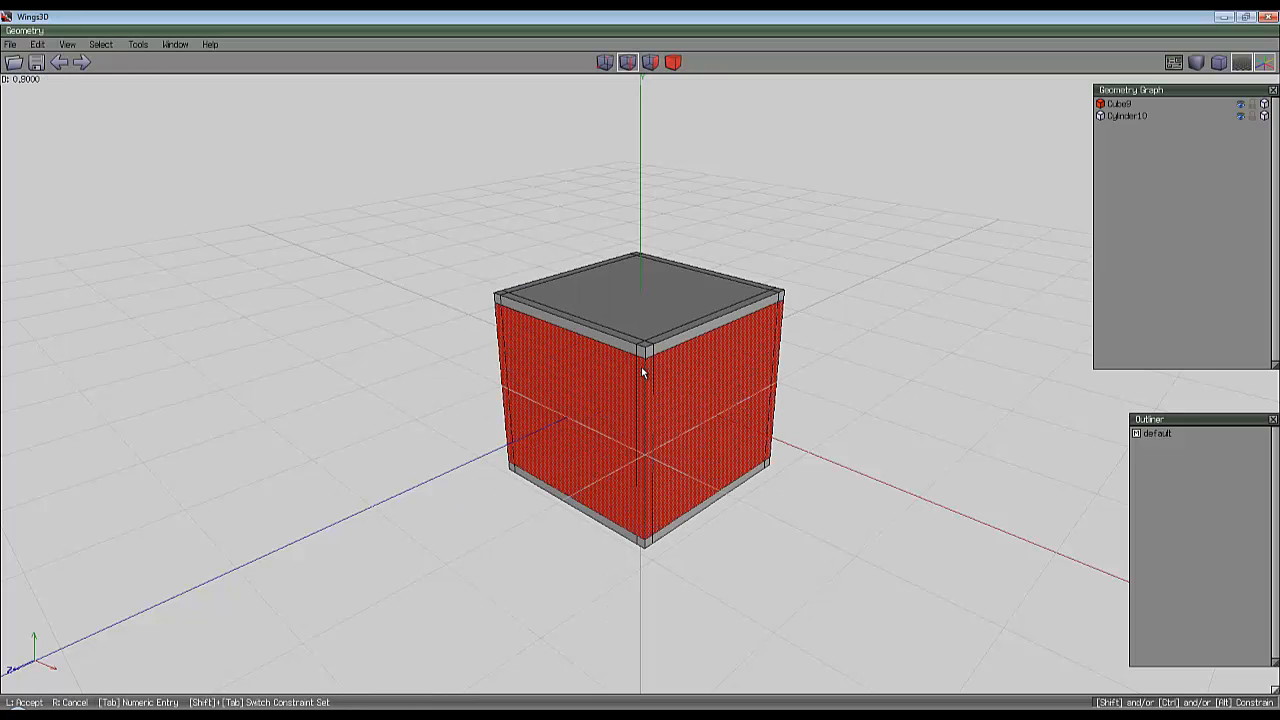
left_click(641, 366)
key("space")
scroll(567, 416, "up", 2)
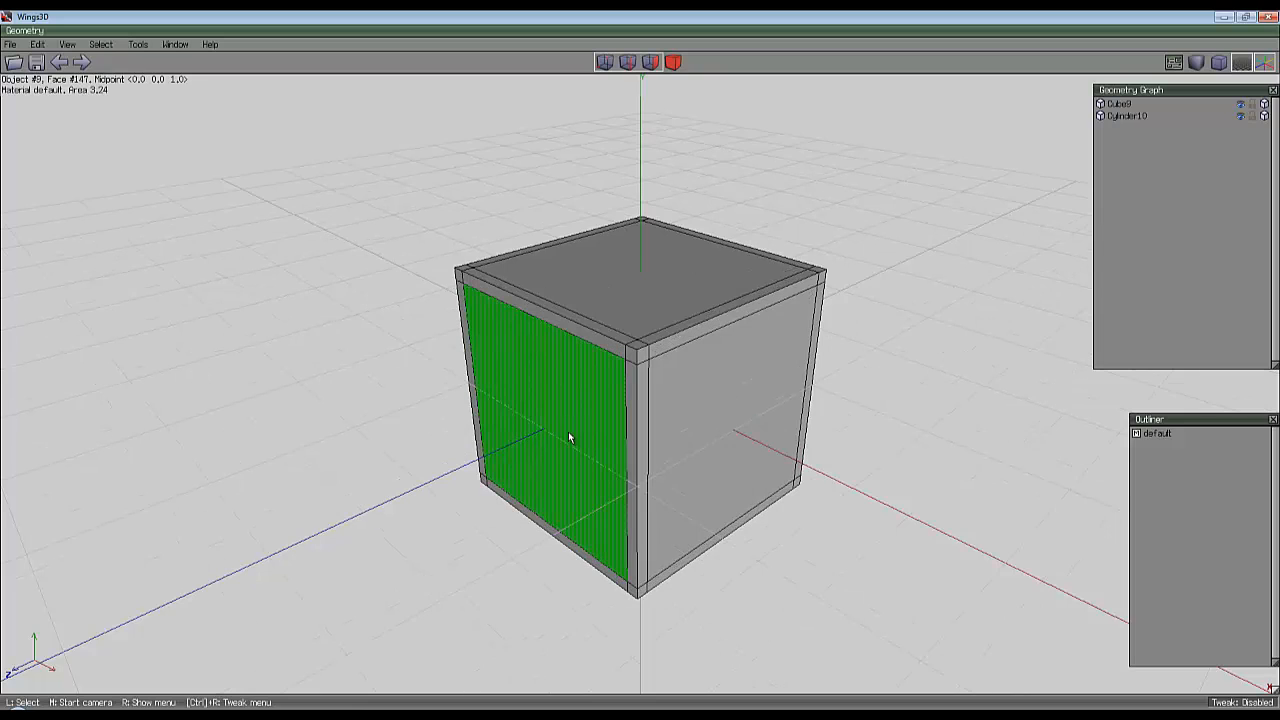
Examine the cube with its added edge loops in smooth preview and return to flat shading.
key("Tab")
middle_click(561, 477)
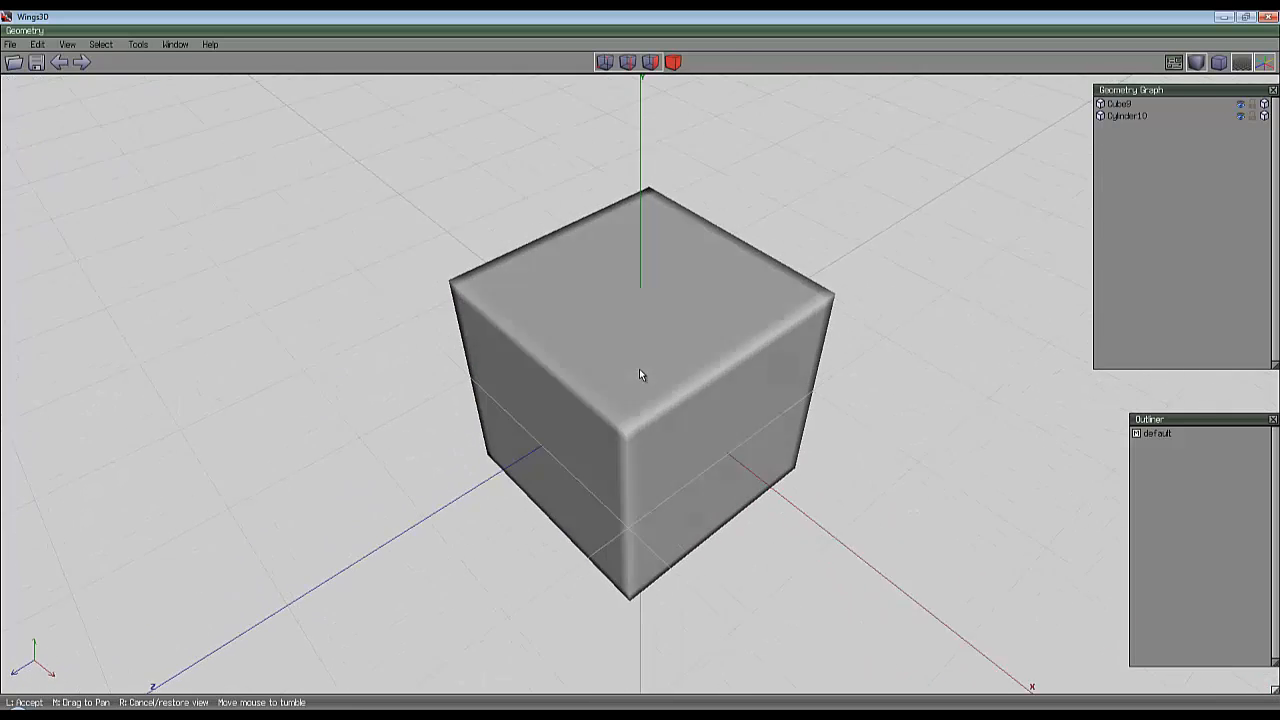
left_click(640, 369)
key("Tab")
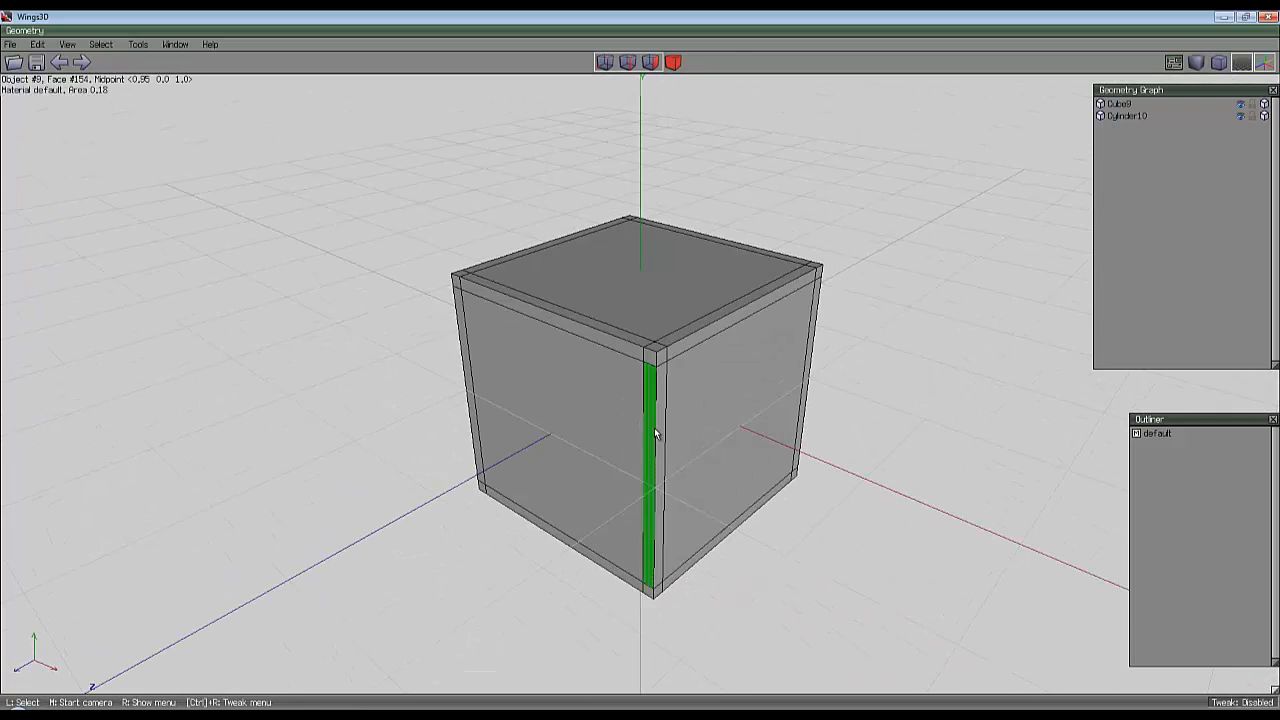
Smooth the edge-looped cube twice as a whole object.
left_click(672, 62)
left_click(683, 271)
key("s")
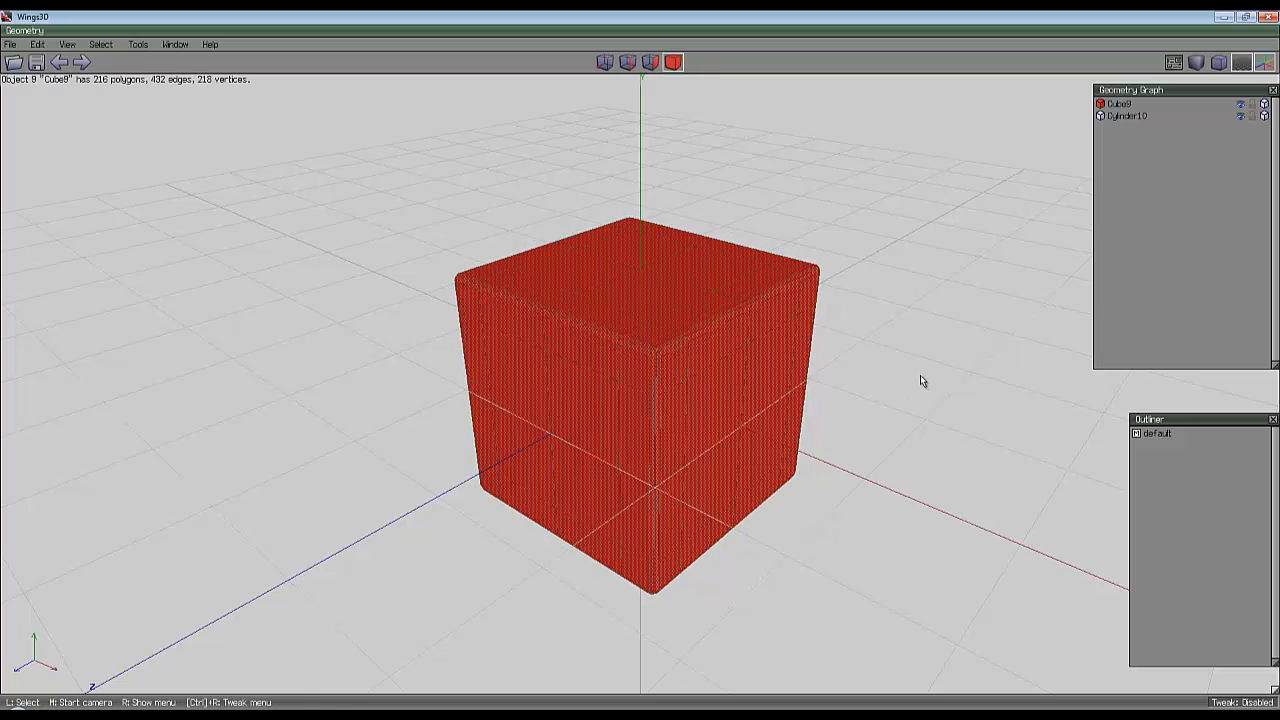
middle_click(921, 379)
left_click(640, 369)
key("s")
key("Tab")
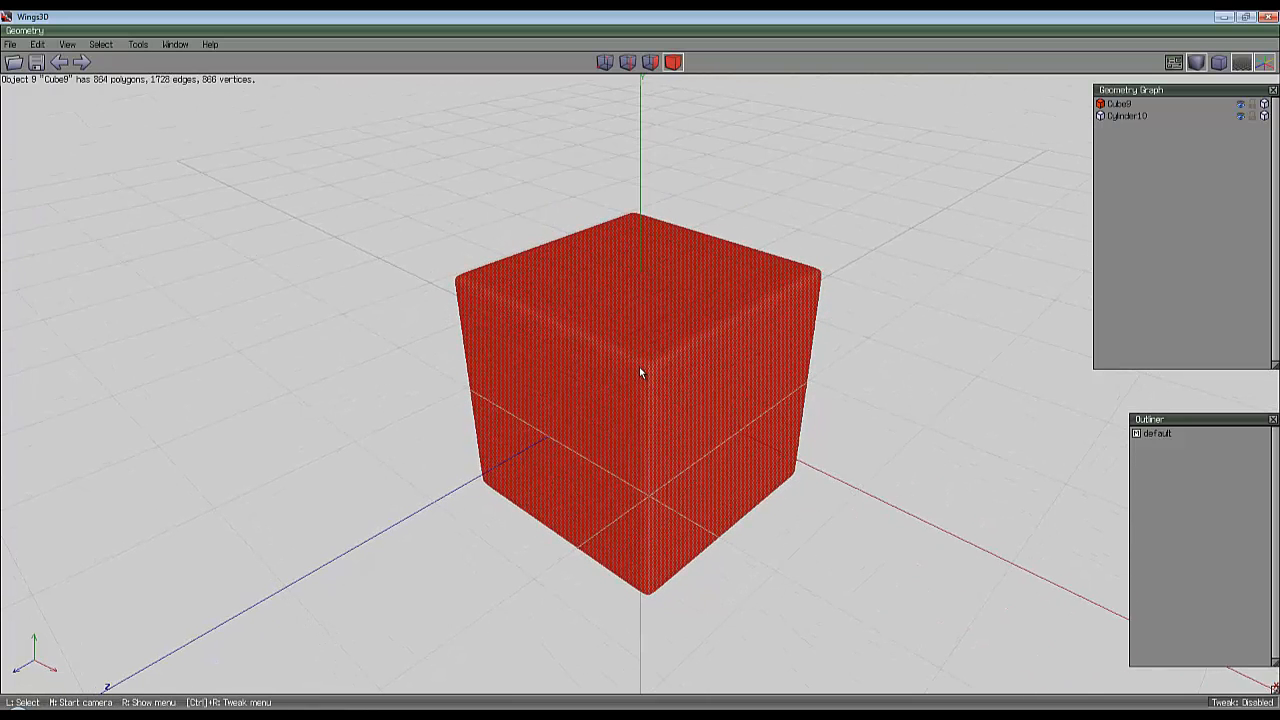
Undo both smoothings of the cube and clear the selection.
key("ctrl+alt+z")
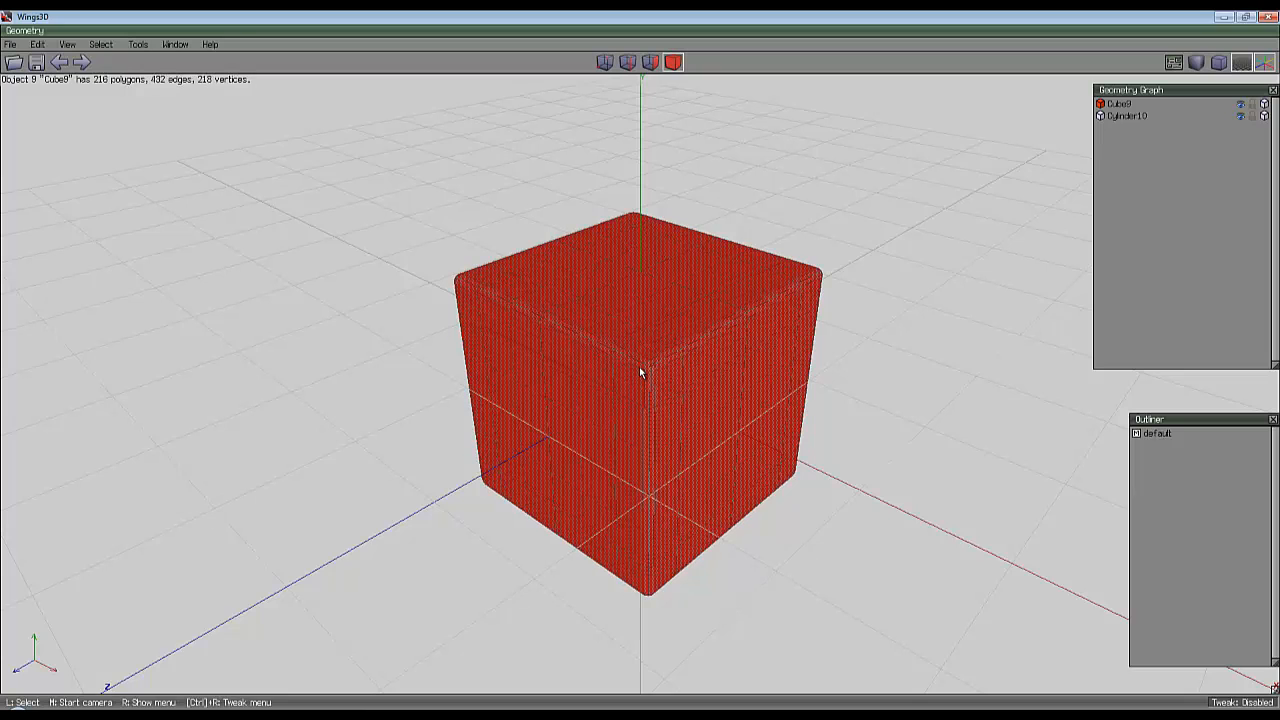
key("ctrl+alt+z")
left_click(920, 374)
Examine the cube's added edge loops and the cylinder's size and position above it from several angles.
middle_click(920, 374)
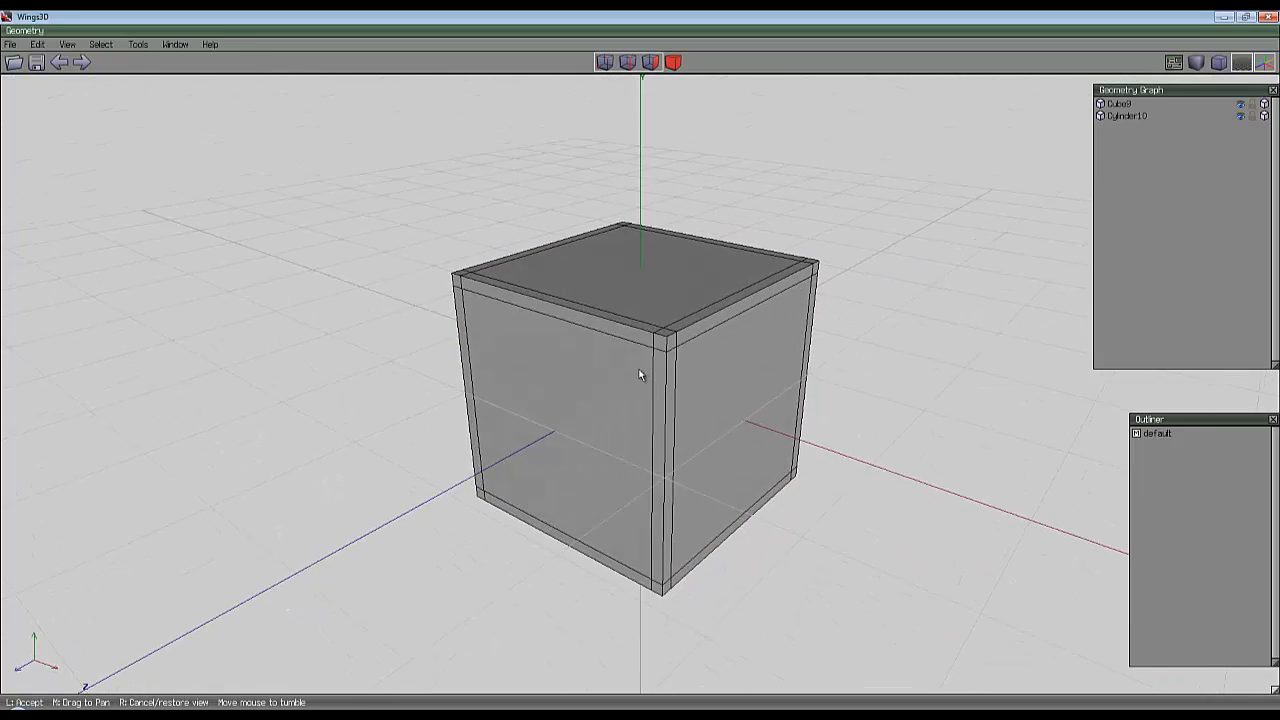
left_click(643, 370)
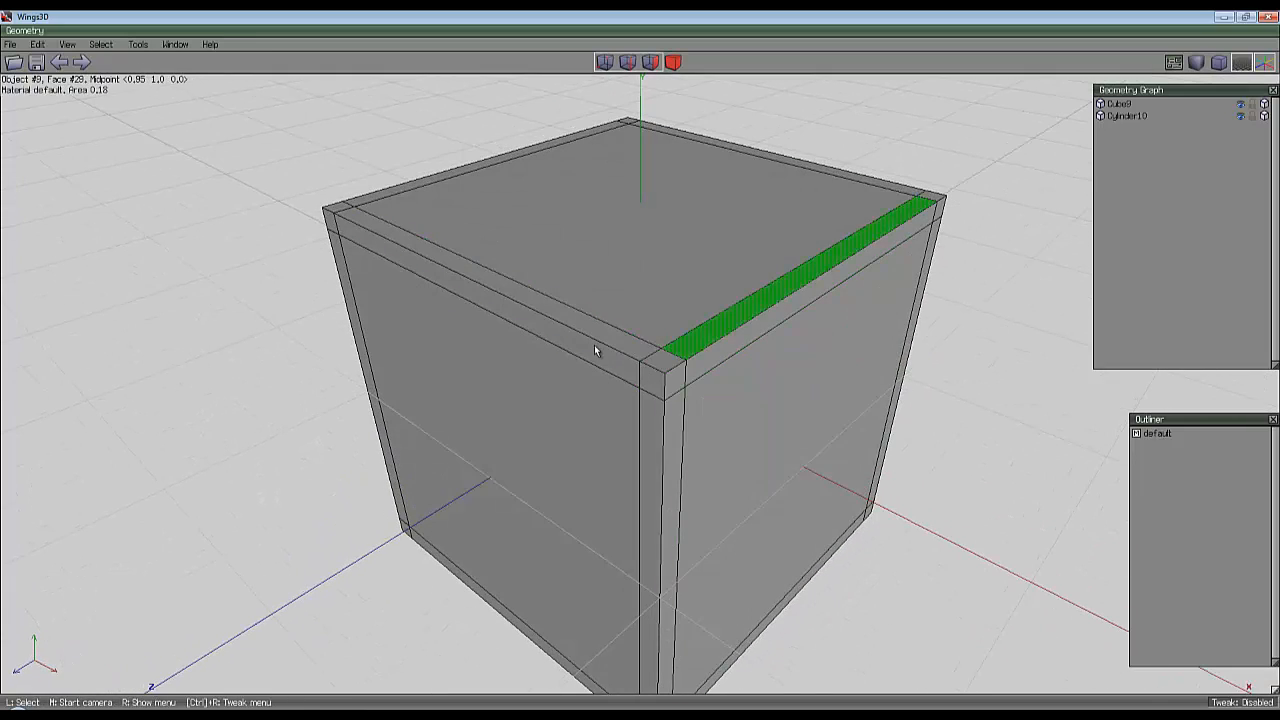
scroll(725, 436, "down", 5)
scroll(725, 436, "down", 5)
middle_click(734, 411)
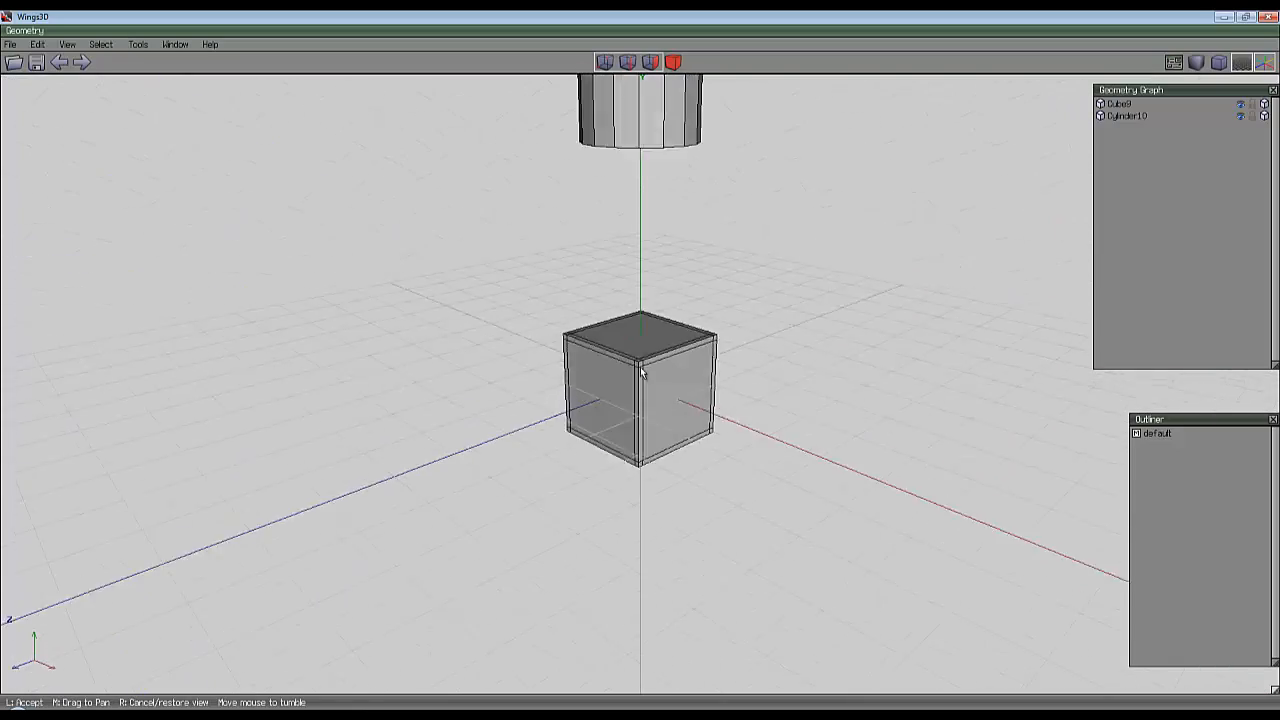
scroll(643, 374, "up", 6)
scroll(643, 374, "down", 4)
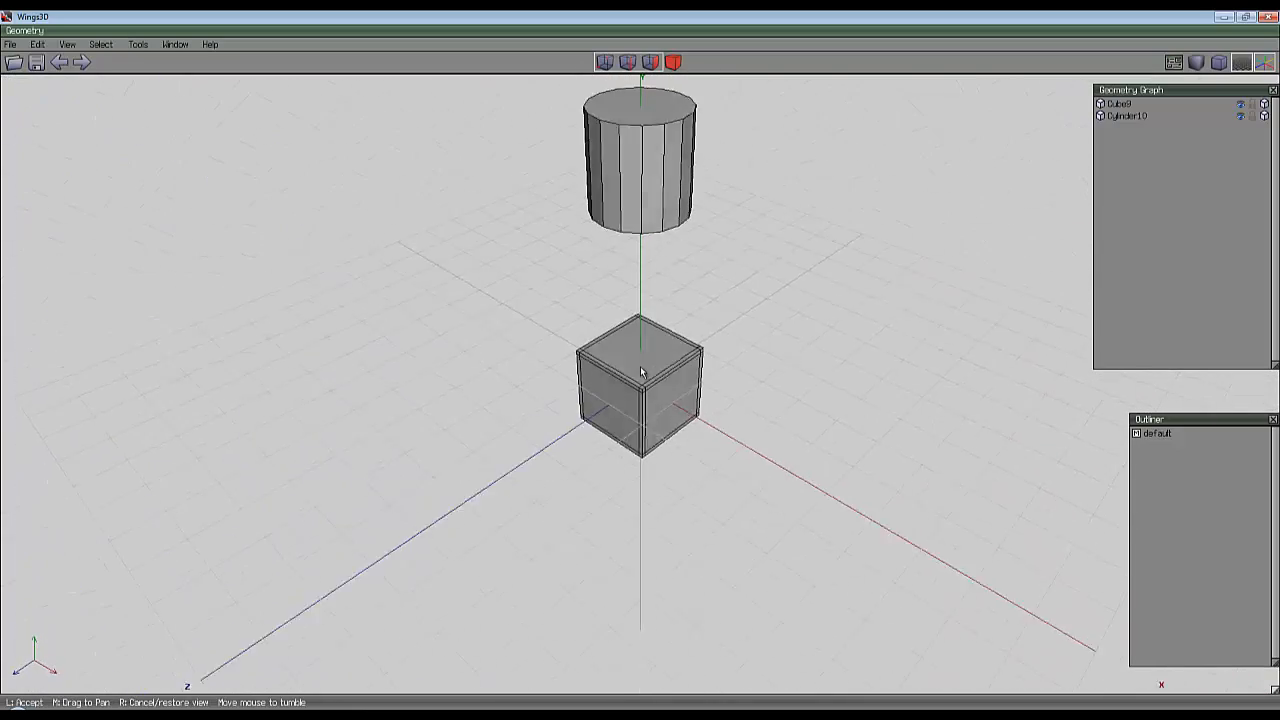
left_click(653, 430)
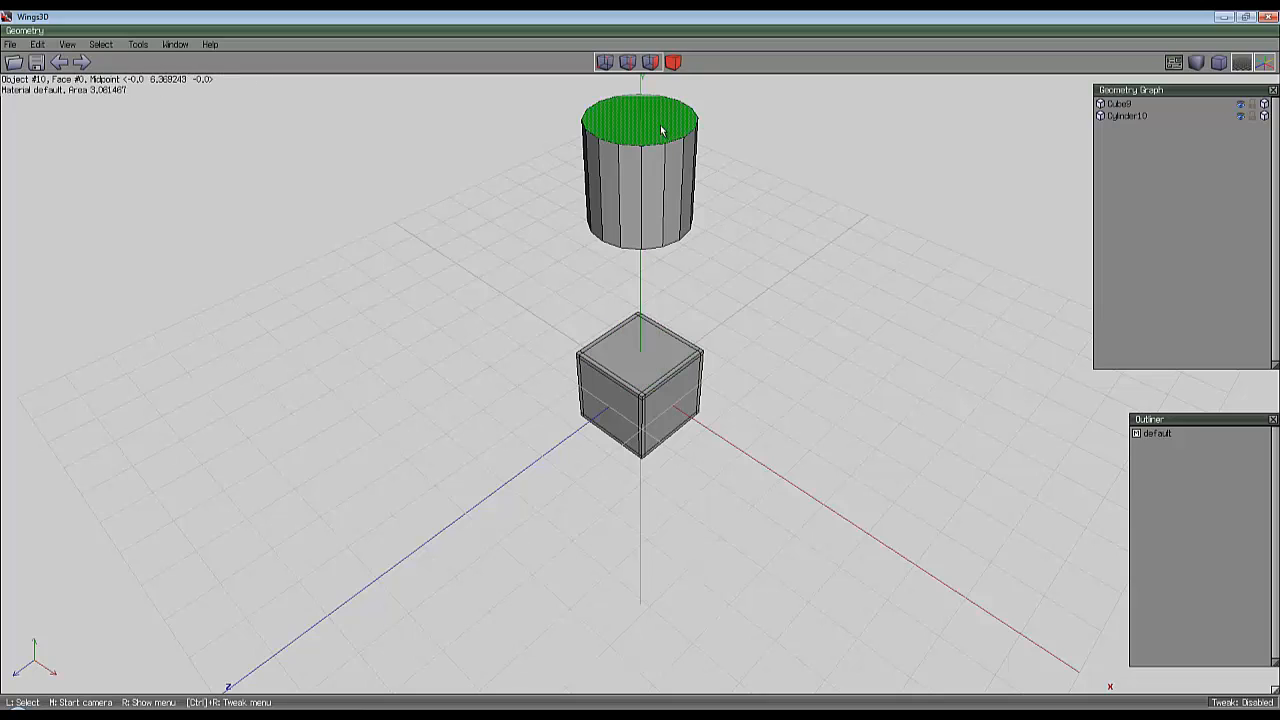
middle_click(643, 372)
scroll(641, 371, "up", 7)
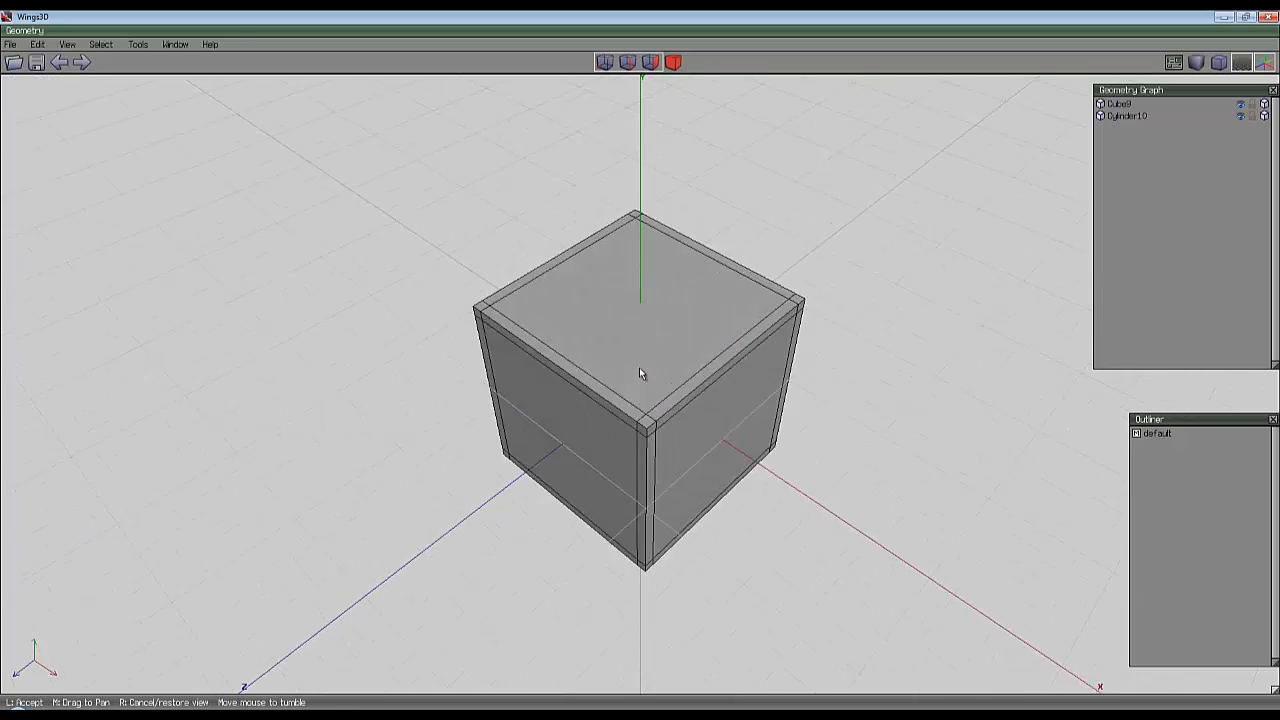
scroll(641, 371, "down", 7)
left_click(640, 372)
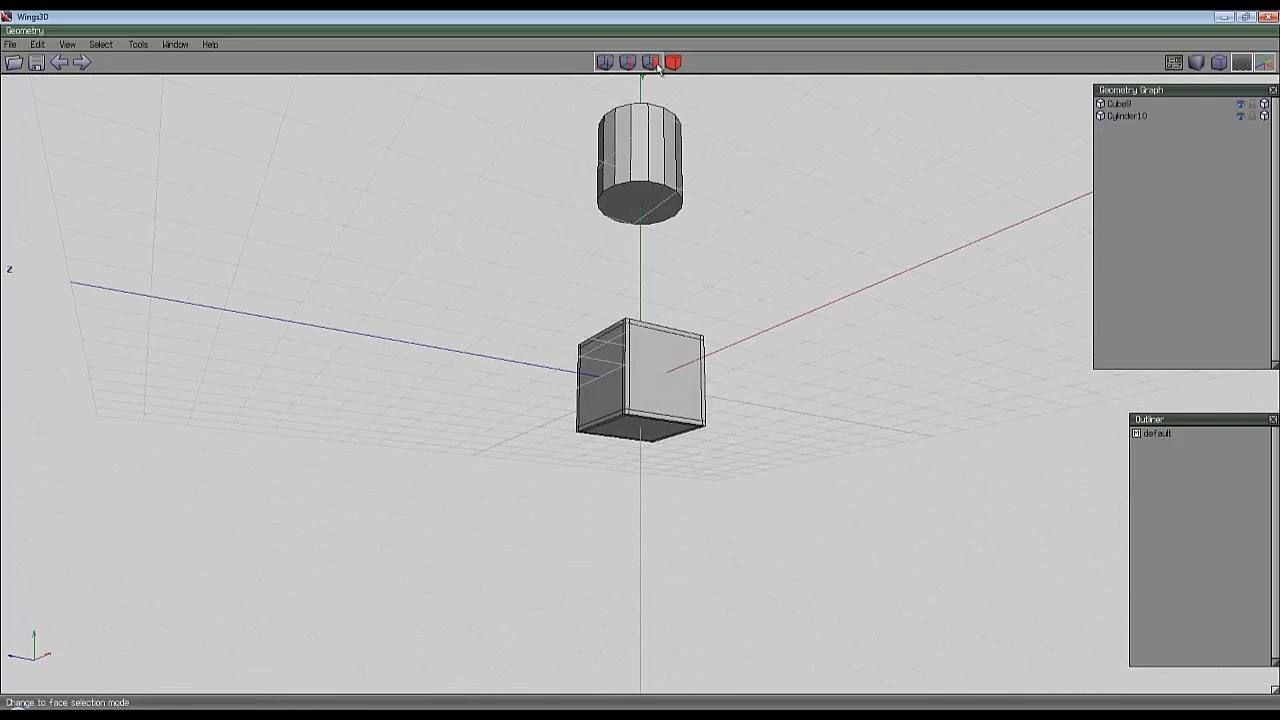
Scale the cylinder uniformly to 80%.
left_click(640, 165)
right_click(742, 190)
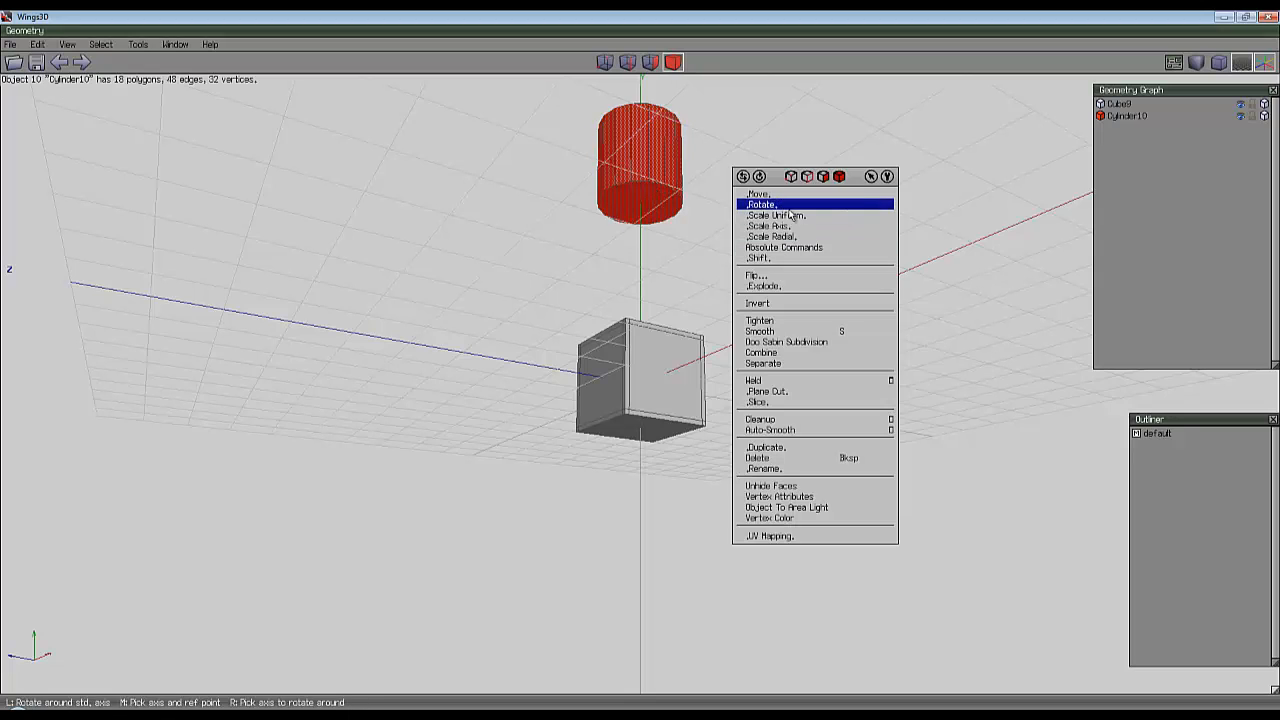
left_click(788, 215)
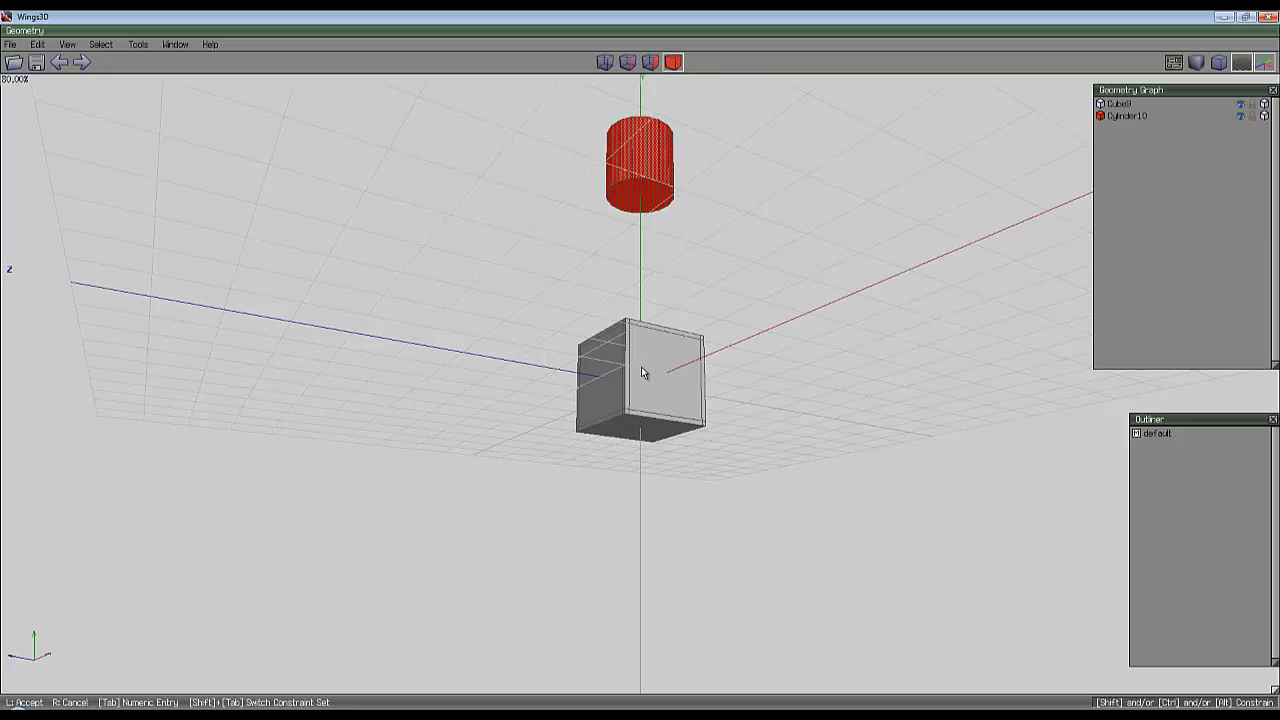
left_click(641, 370)
middle_click(641, 370)
left_click(641, 370)
Move the cylinder down along the Y axis until it sits just above the cube's top face.
right_click(819, 142)
left_click(819, 152)
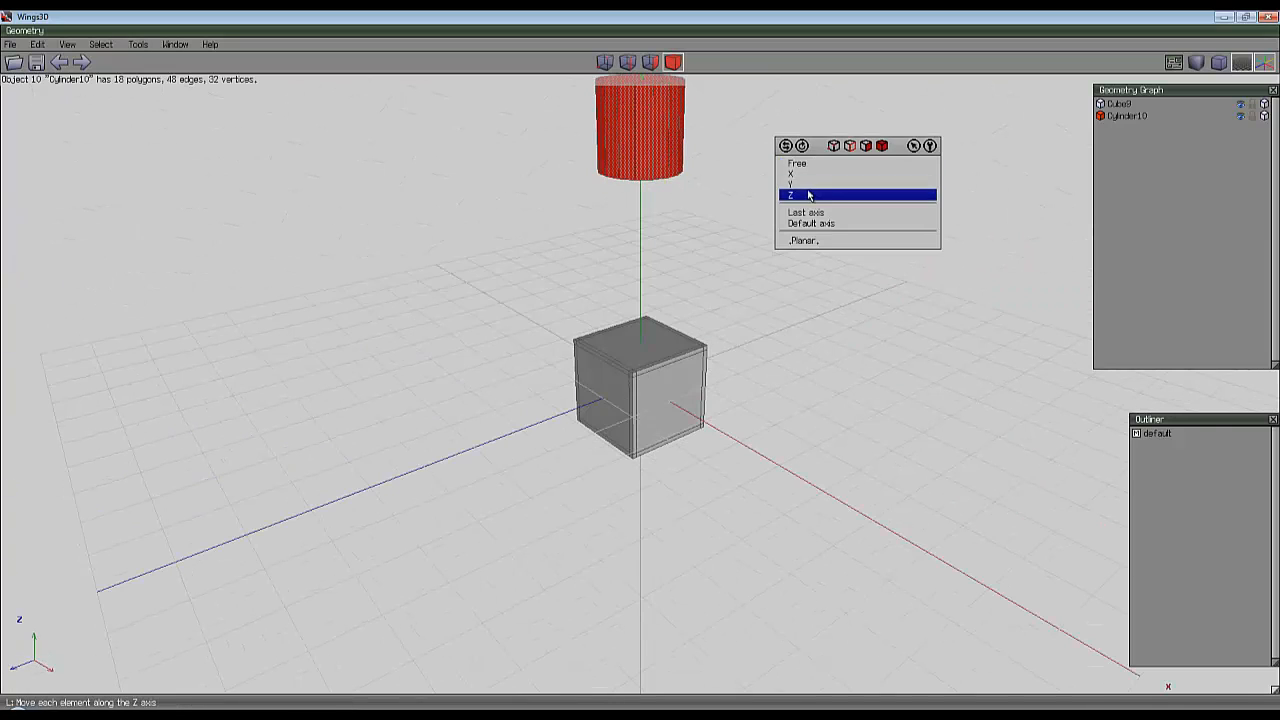
left_click(819, 193)
left_click(649, 377)
scroll(640, 365, "up", 5)
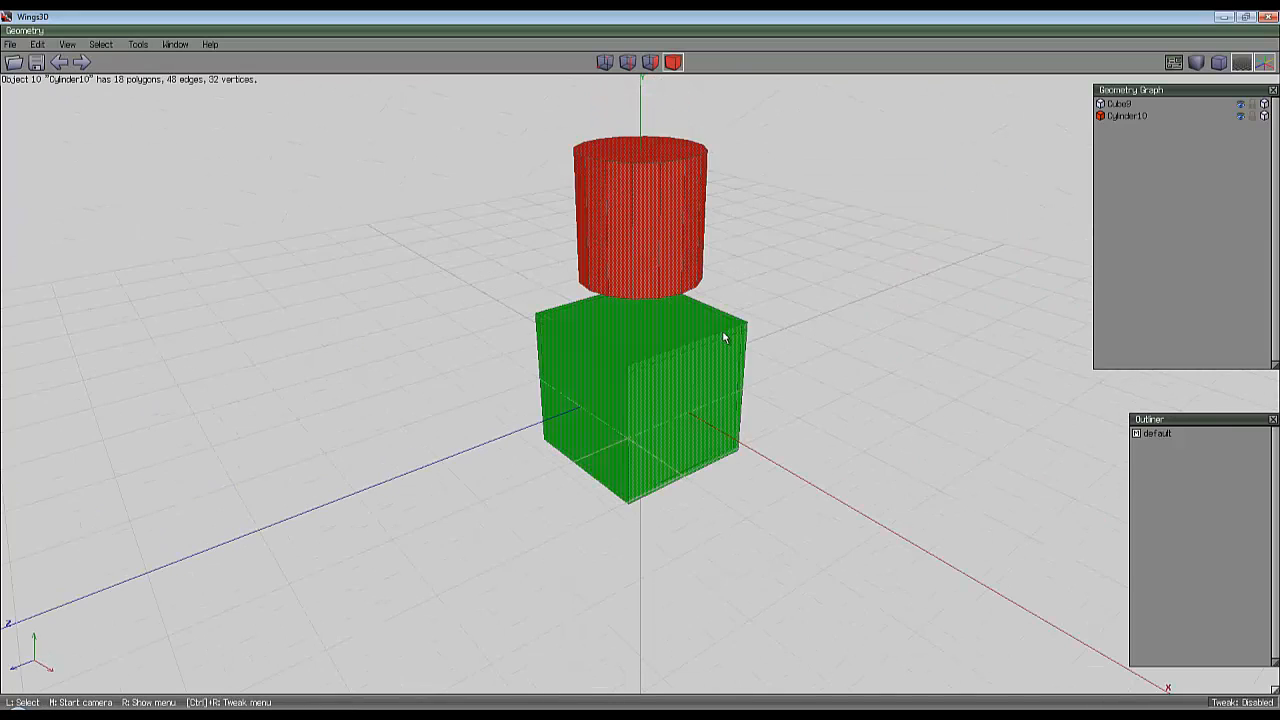
Examine the cube's edge loops and the cylinder's alignment above its top face from above, below and the sides.
middle_click(640, 365)
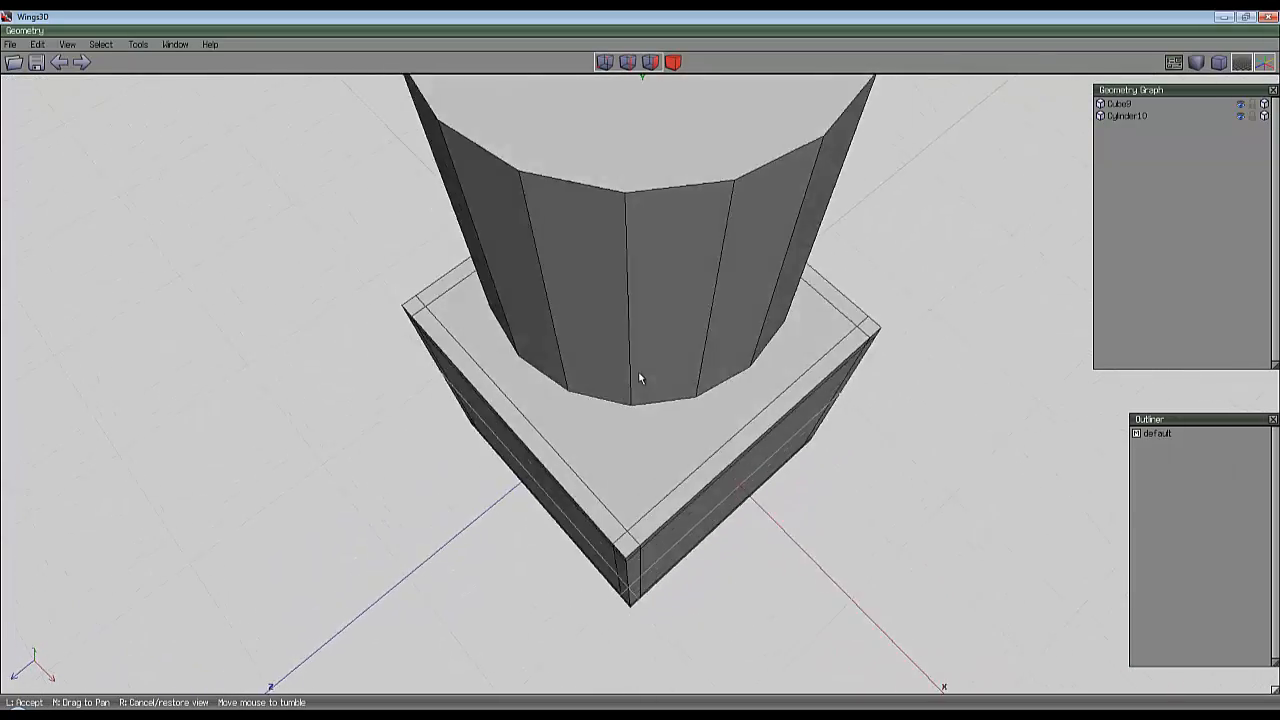
left_click(598, 390)
middle_click(614, 379)
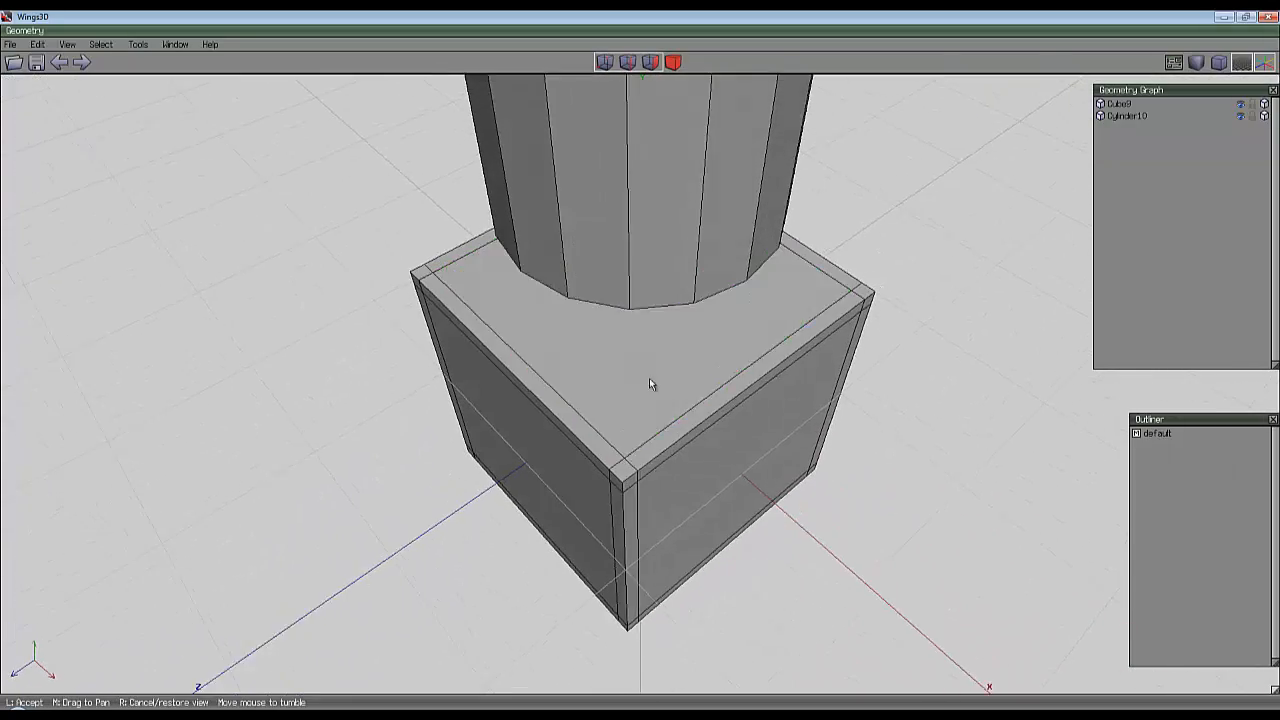
left_click(649, 378)
middle_click(726, 384)
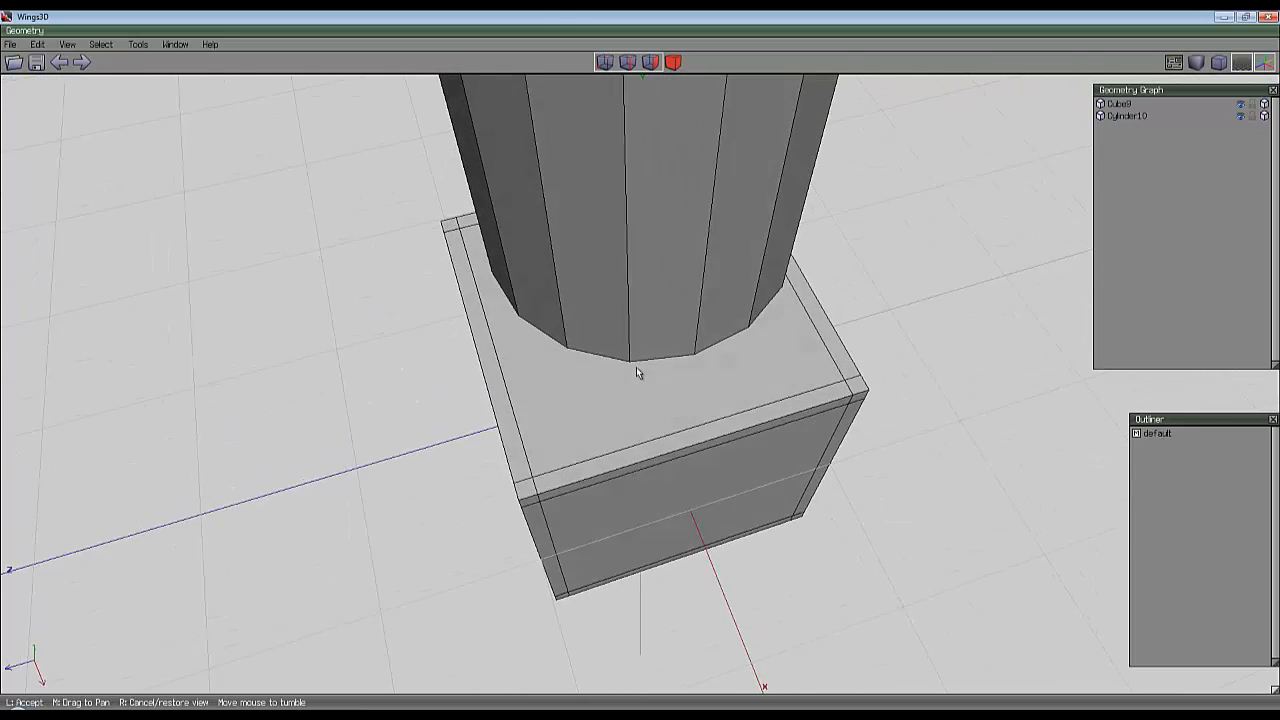
left_click(646, 401)
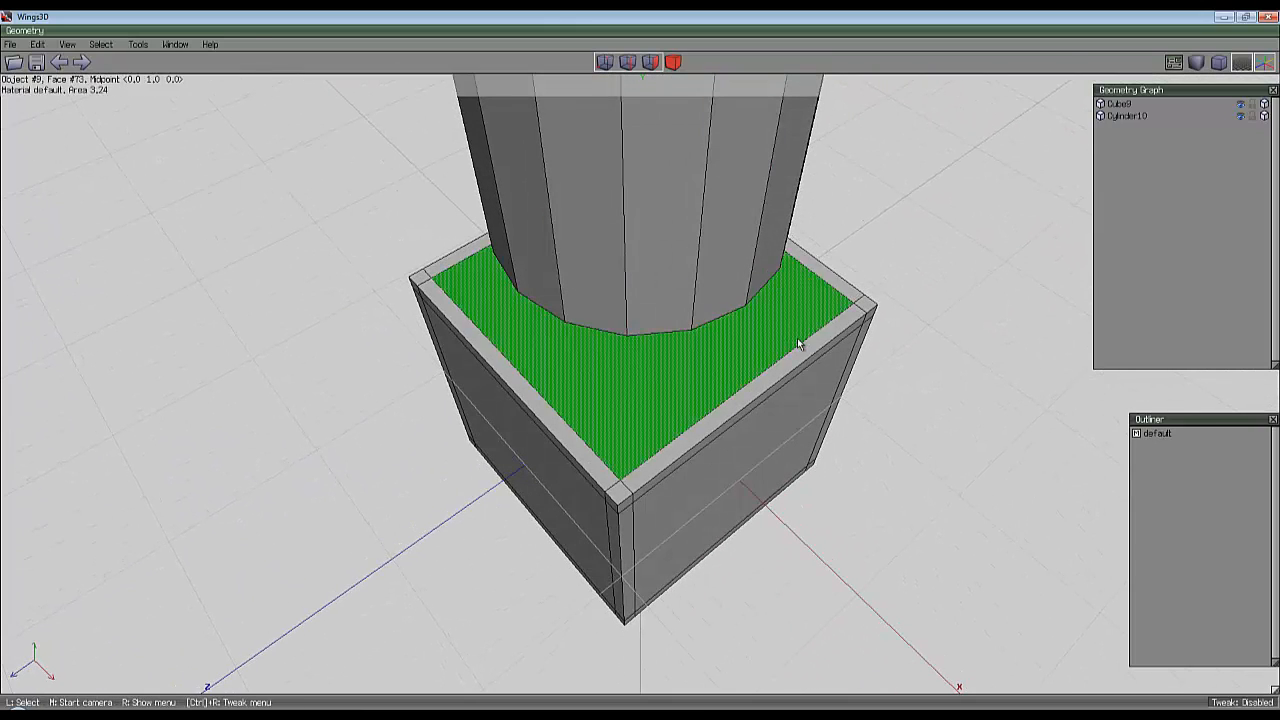
middle_click(643, 371)
left_click(717, 355)
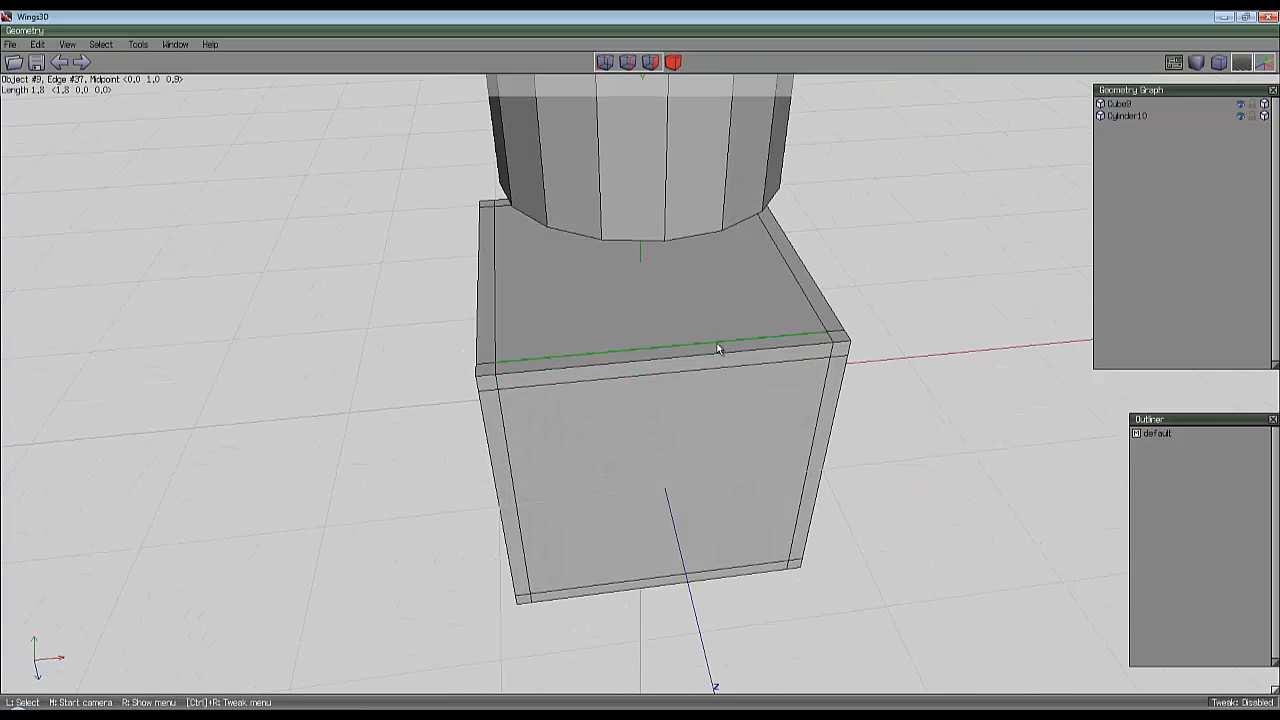
middle_click(717, 349)
left_click(692, 366)
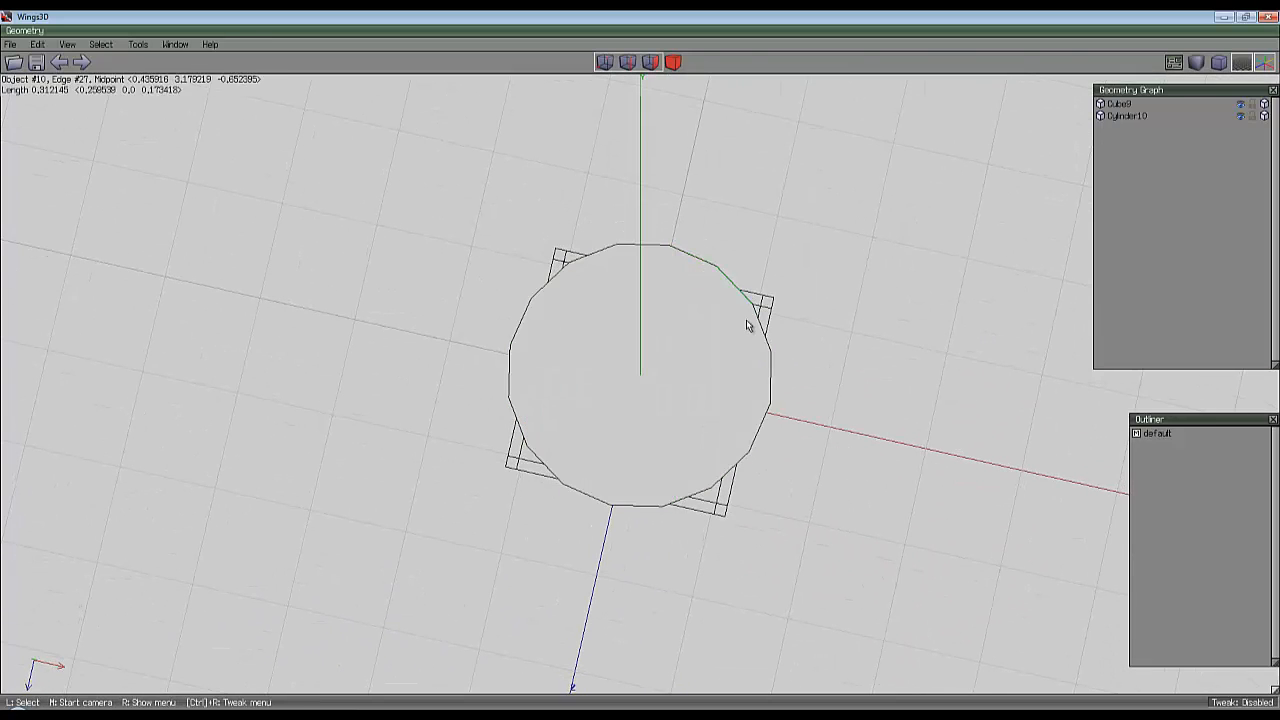
middle_click(749, 424)
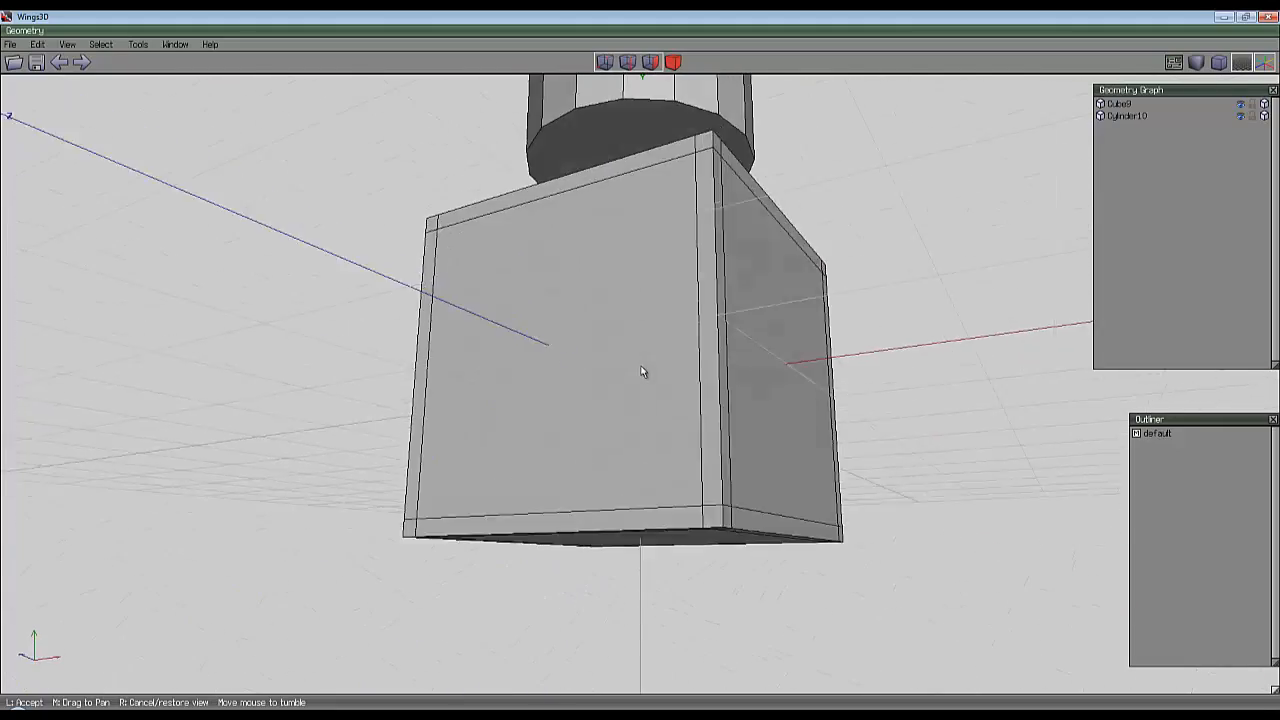
left_click(641, 366)
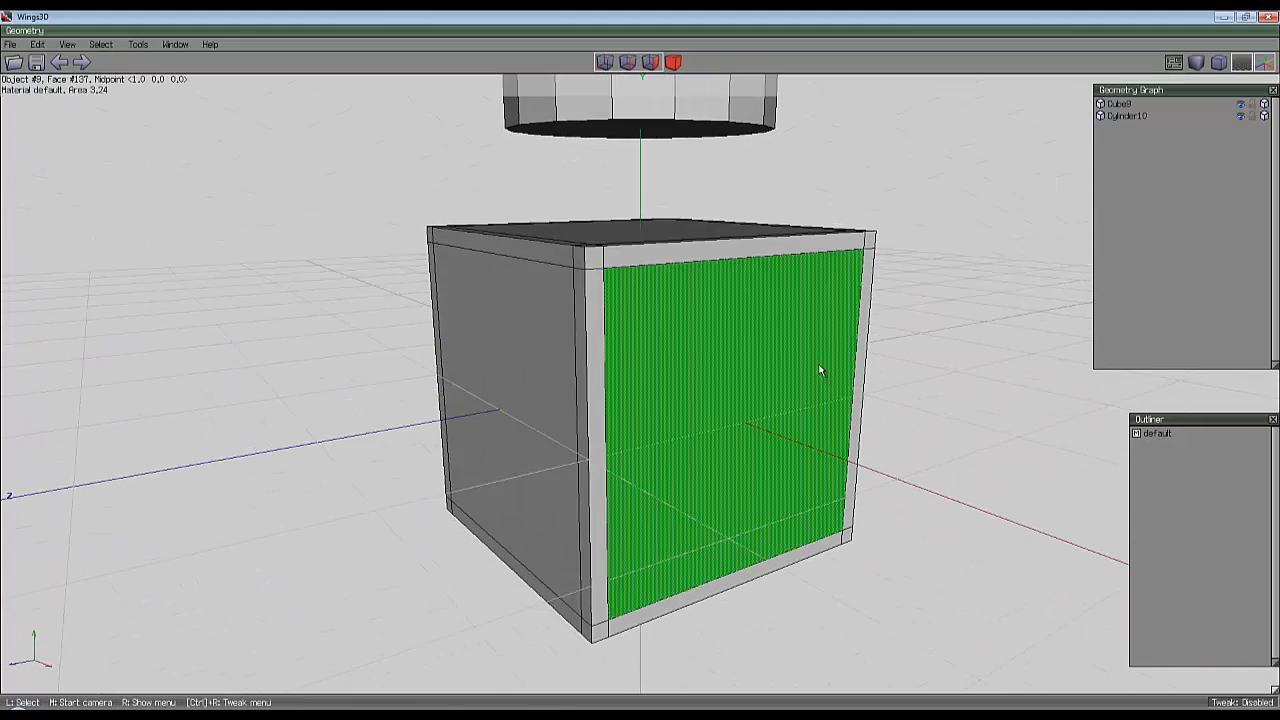
middle_click(845, 242)
left_click(633, 366)
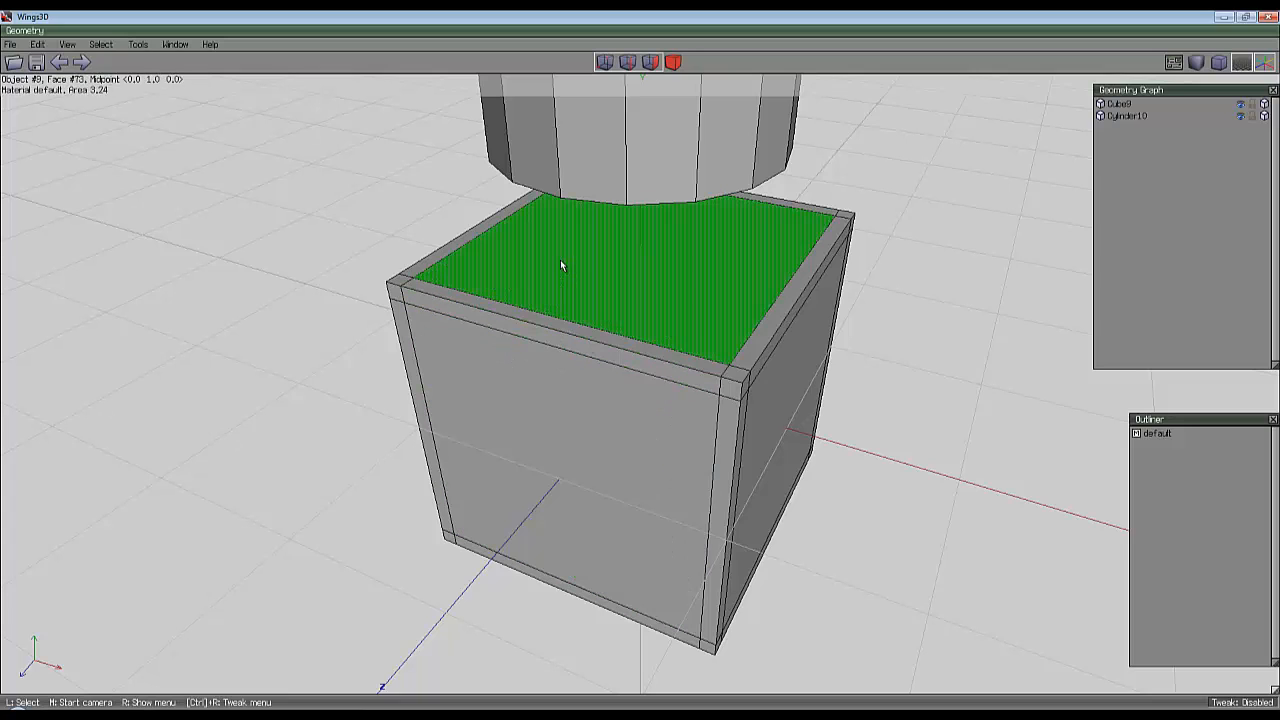
Connect the ring of parallel edges running along X to add an edge loop around the cube's middle.
left_click(559, 336)
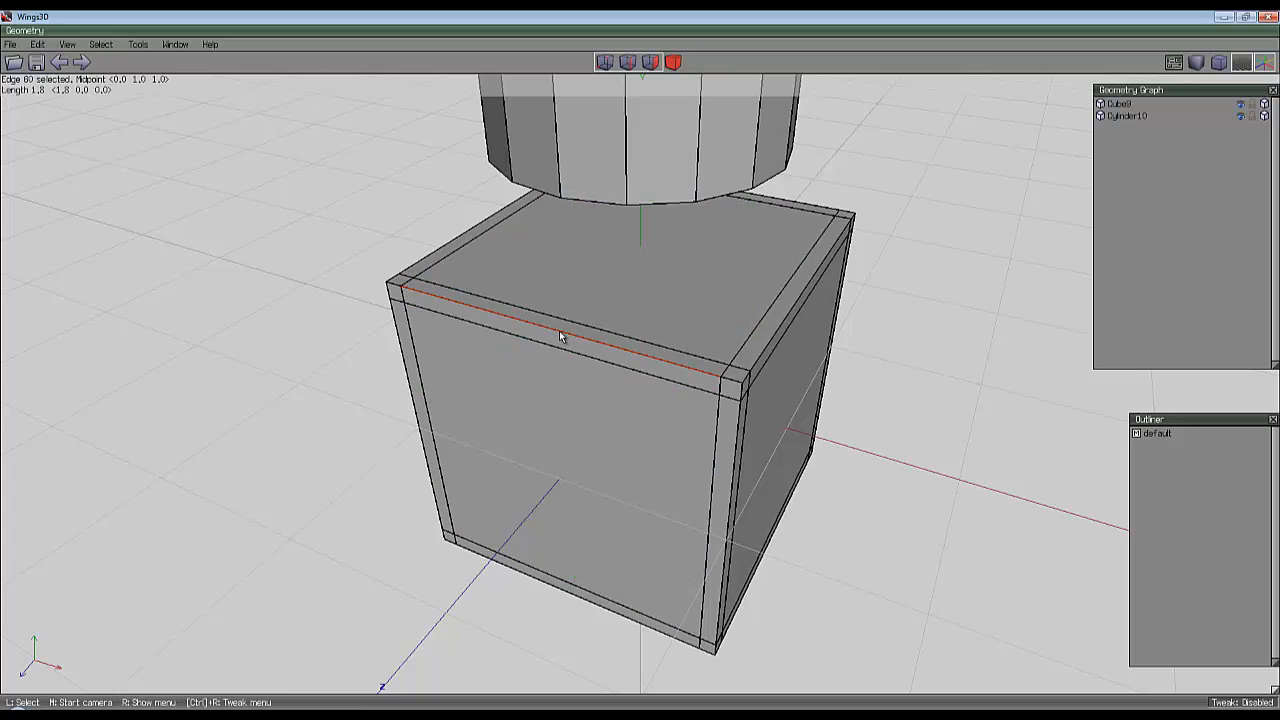
key("g")
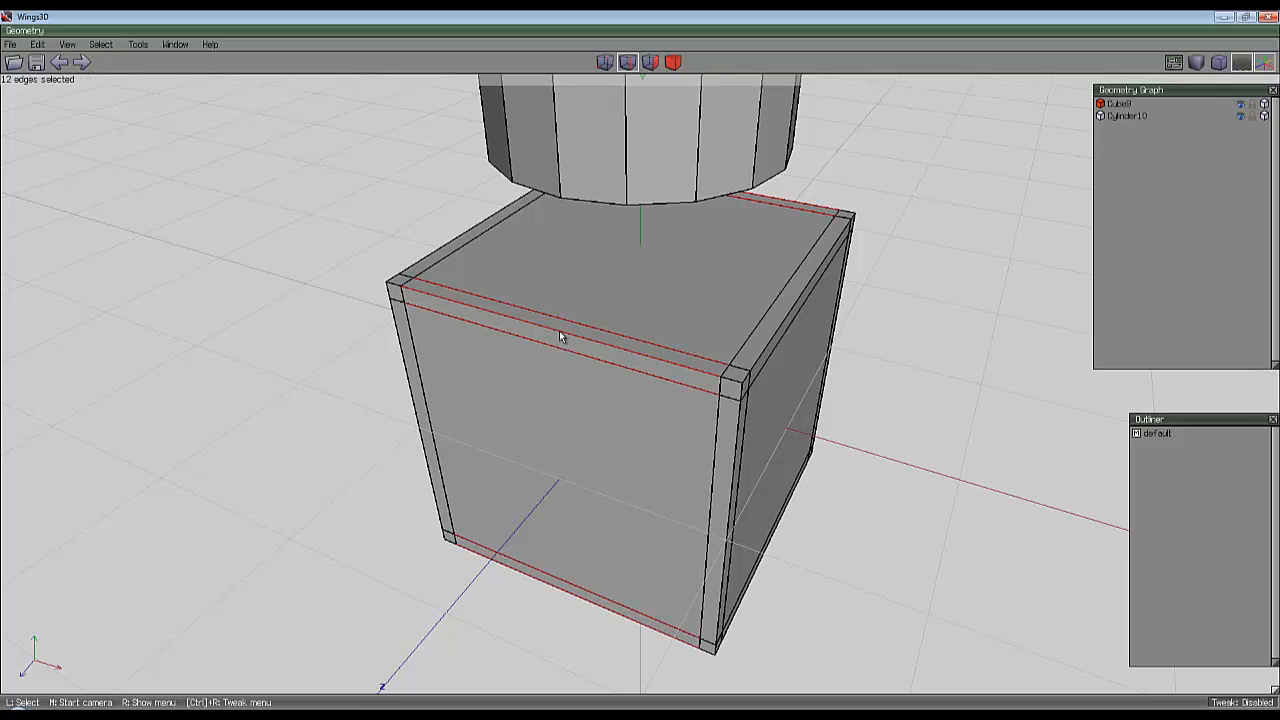
key("c")
key("space")
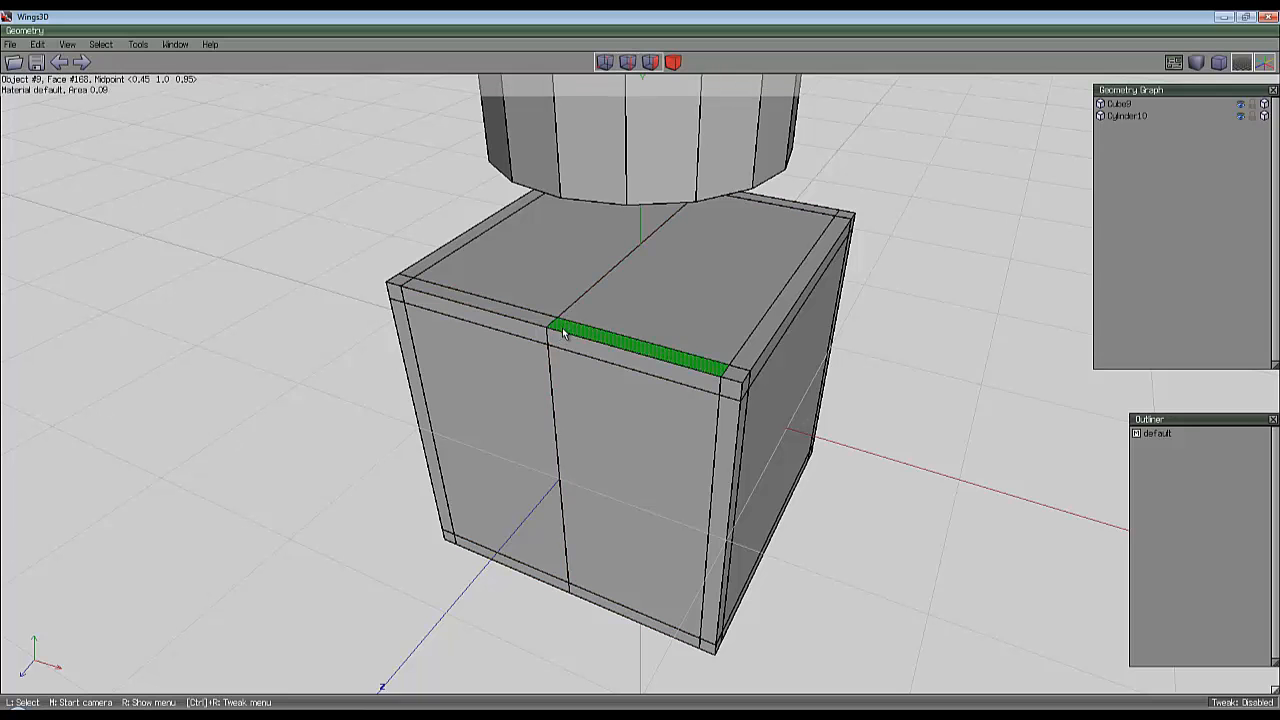
Select the new middle edge loop around the cube and bevel it by 0.5.
middle_click(559, 336)
left_click(638, 369)
left_click(609, 321)
key("l")
middle_click(669, 262)
left_click(638, 369)
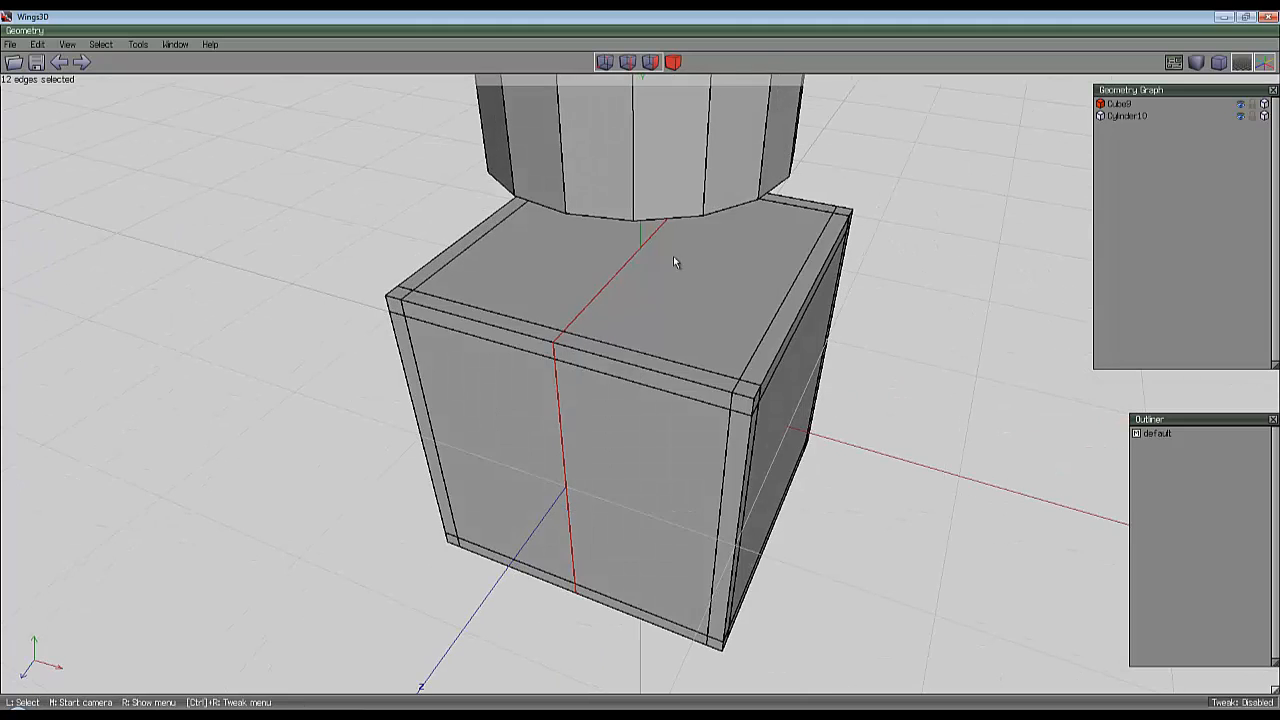
right_click(673, 256)
left_click(656, 451)
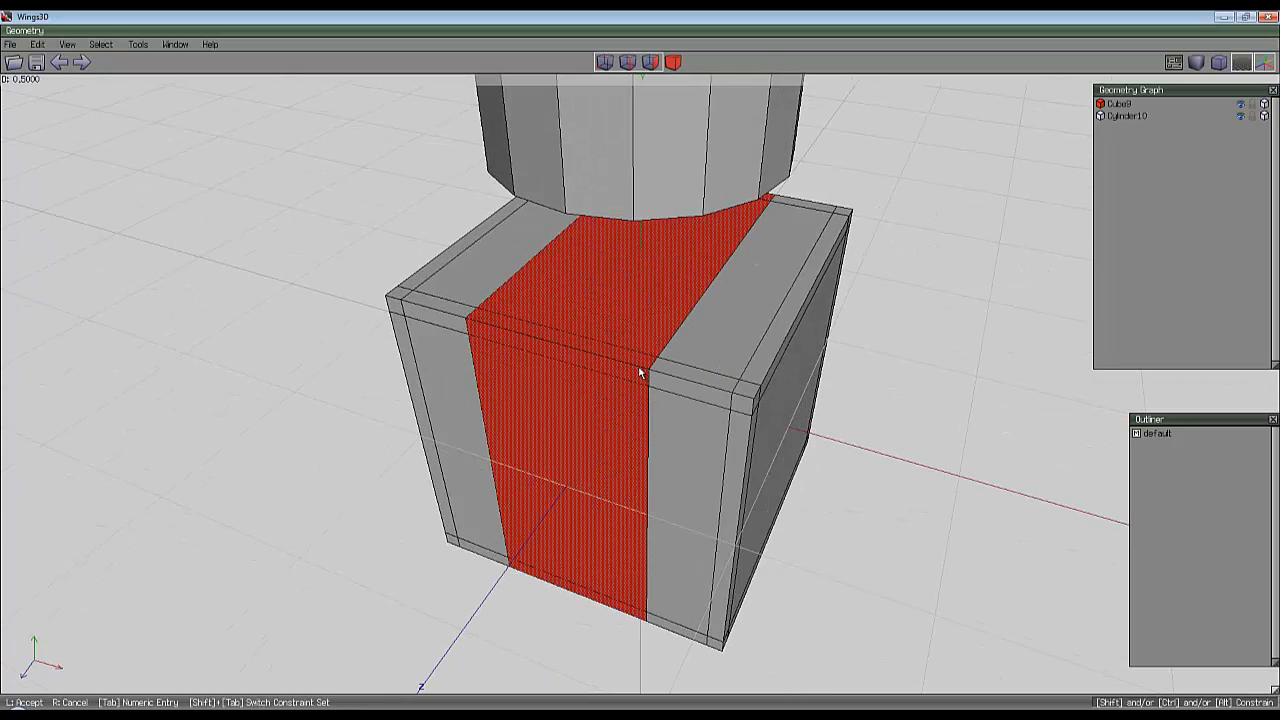
left_click(639, 368)
middle_click(645, 408)
left_click(641, 369)
key("space")
Connect the cube's ring of Z-direction edges into a perpendicular middle loop and bevel that loop by 0.5.
left_click(653, 409)
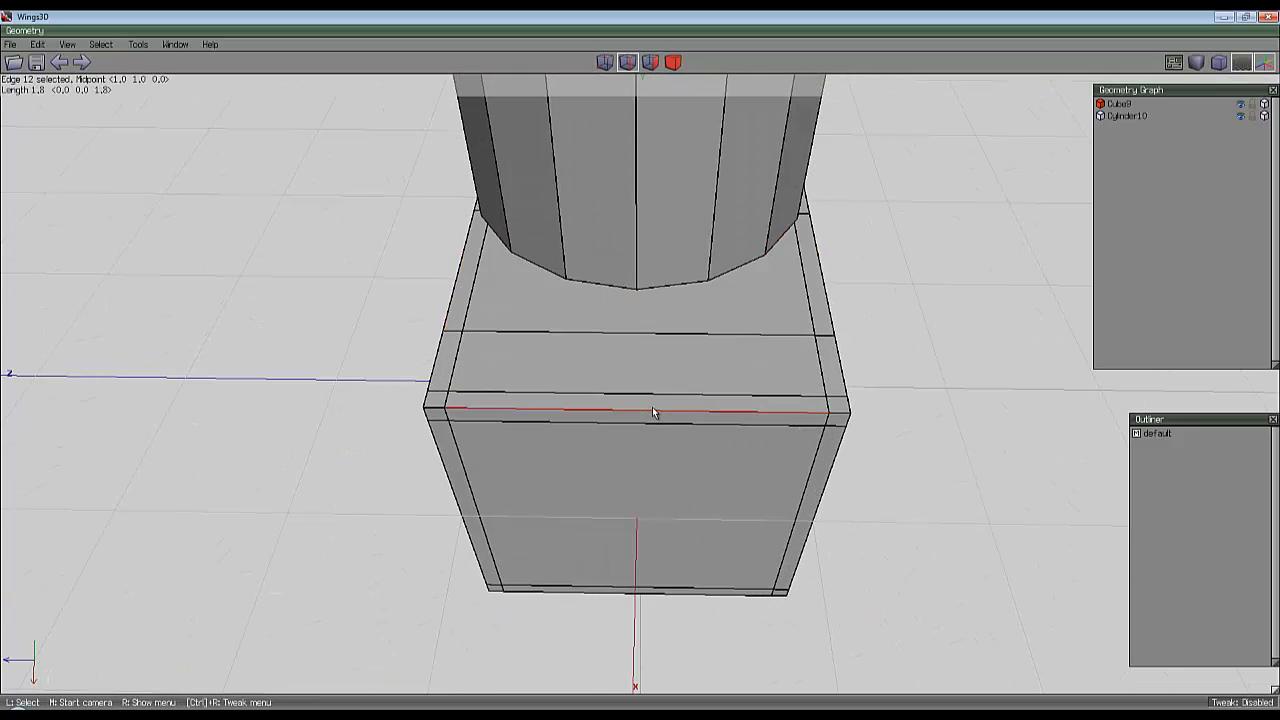
key("g")
right_click(652, 409)
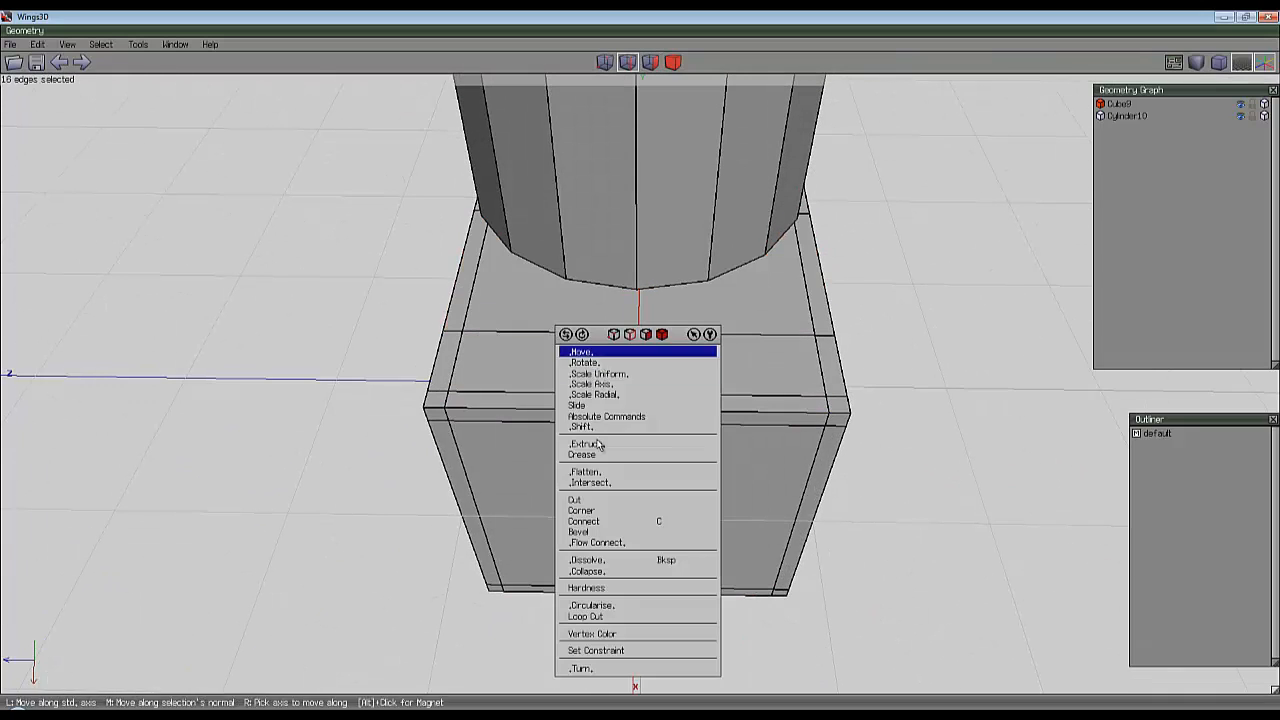
left_click(590, 531)
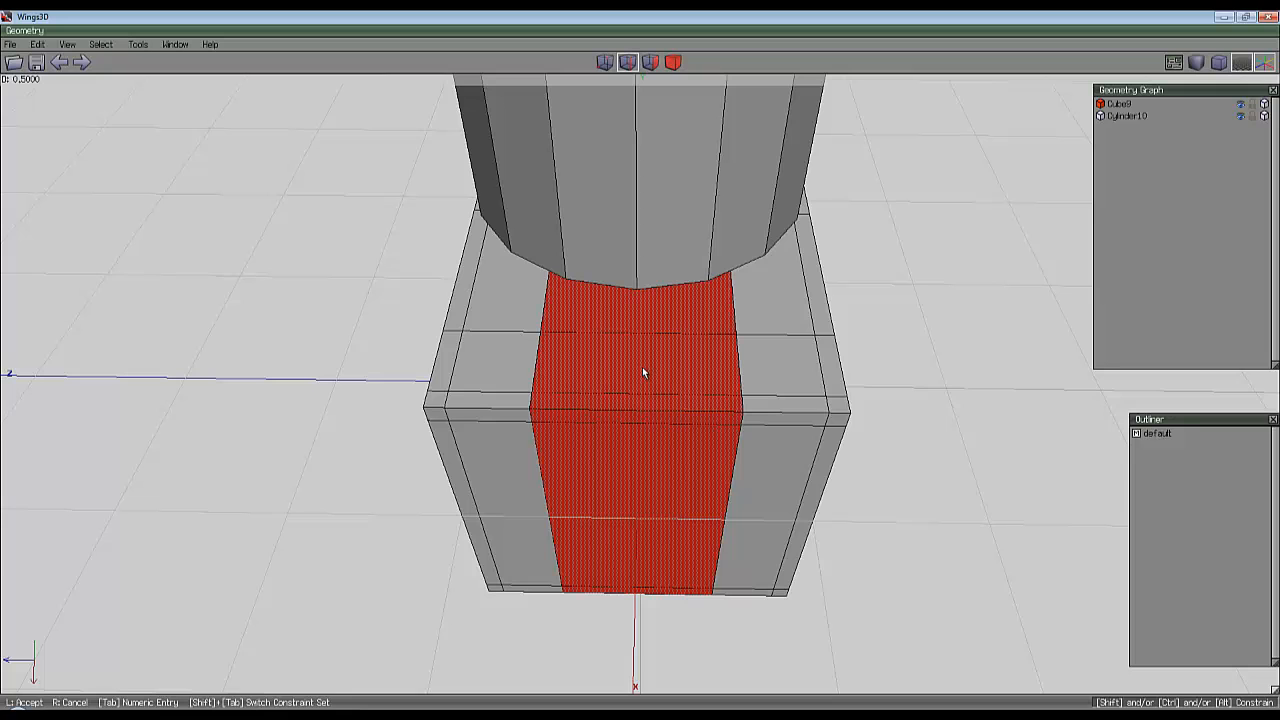
left_click(642, 368)
middle_click(515, 412)
left_click(638, 368)
key("space")
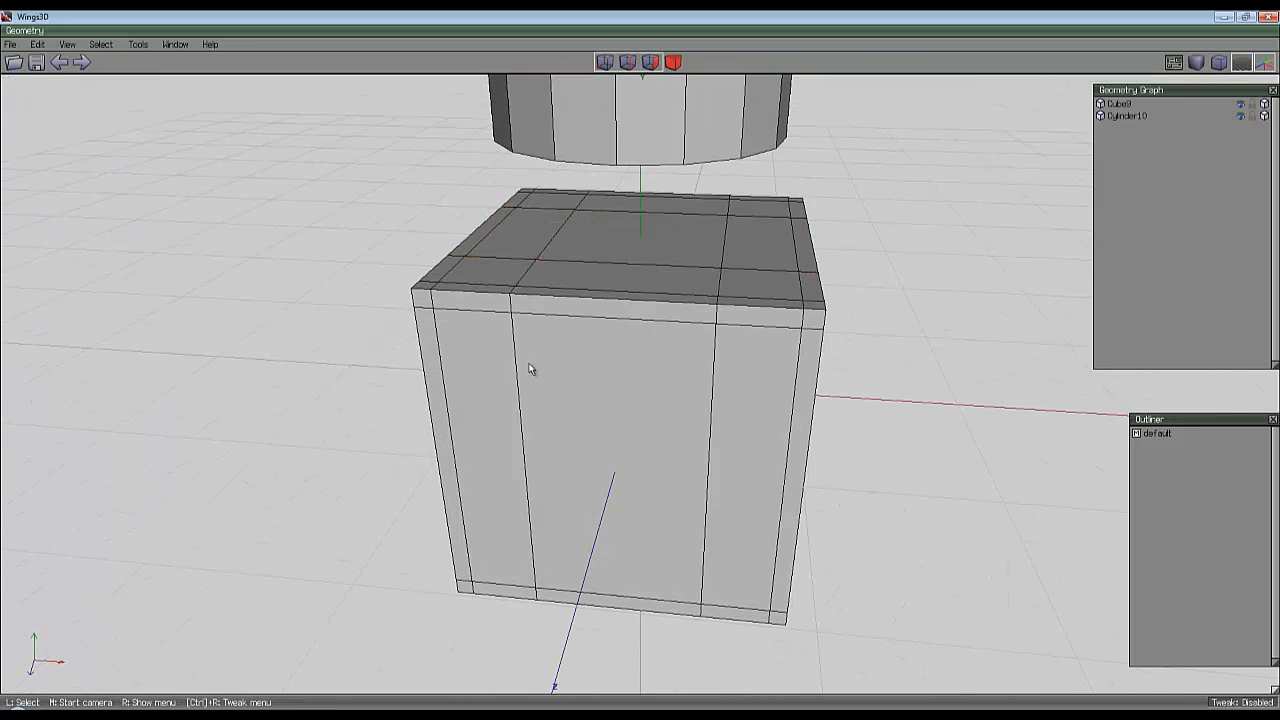
Connect the middle ring of X-direction edges to add a centre loop between the first pair of bevelled loops.
key("2")
left_click(612, 303)
key("g")
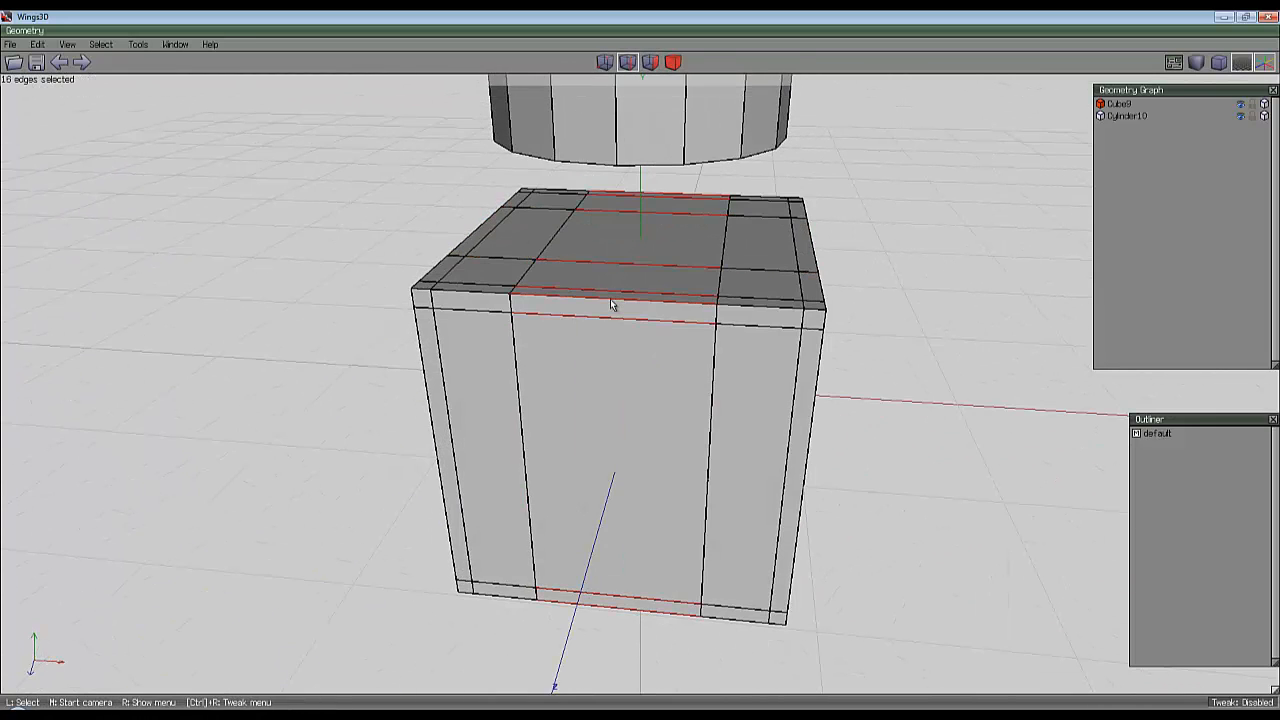
key("c")
middle_click(642, 373)
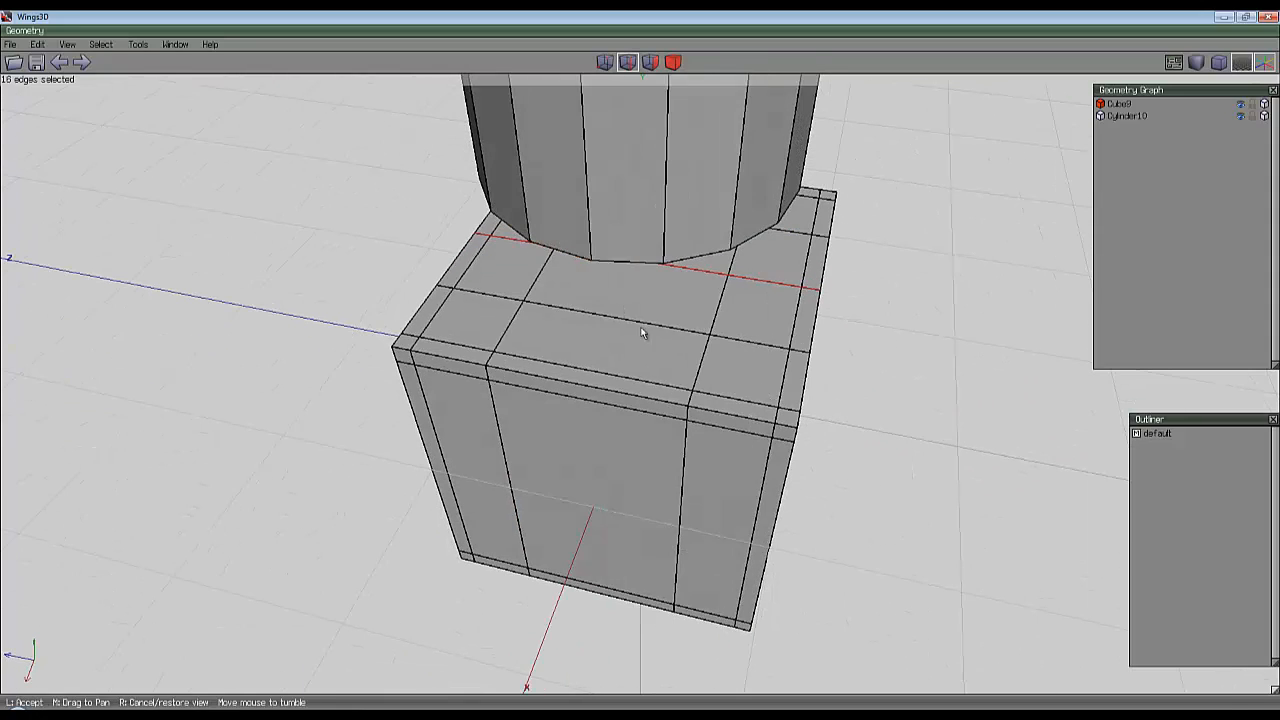
left_click(605, 390)
key("space")
Connect the middle ring of Z-direction edges to add the perpendicular centre loop, dividing the inner top into a four-by-four grid.
left_click(595, 397)
key("g")
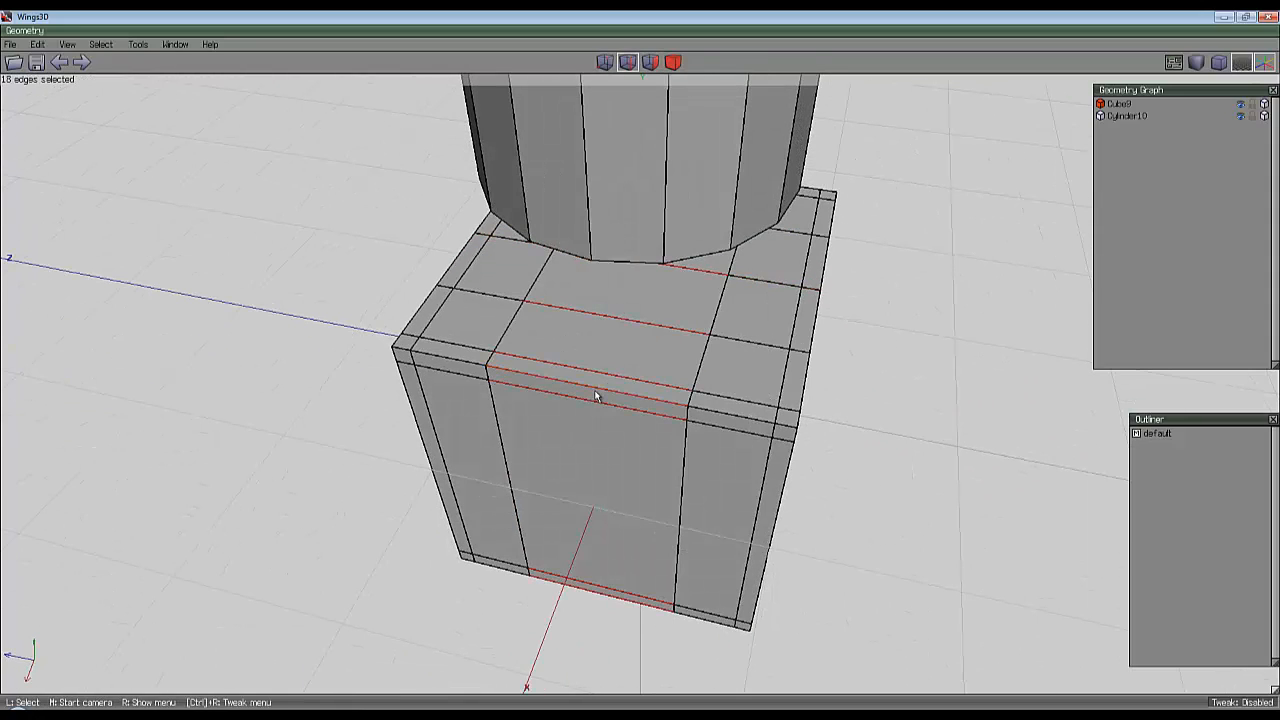
middle_click(634, 373)
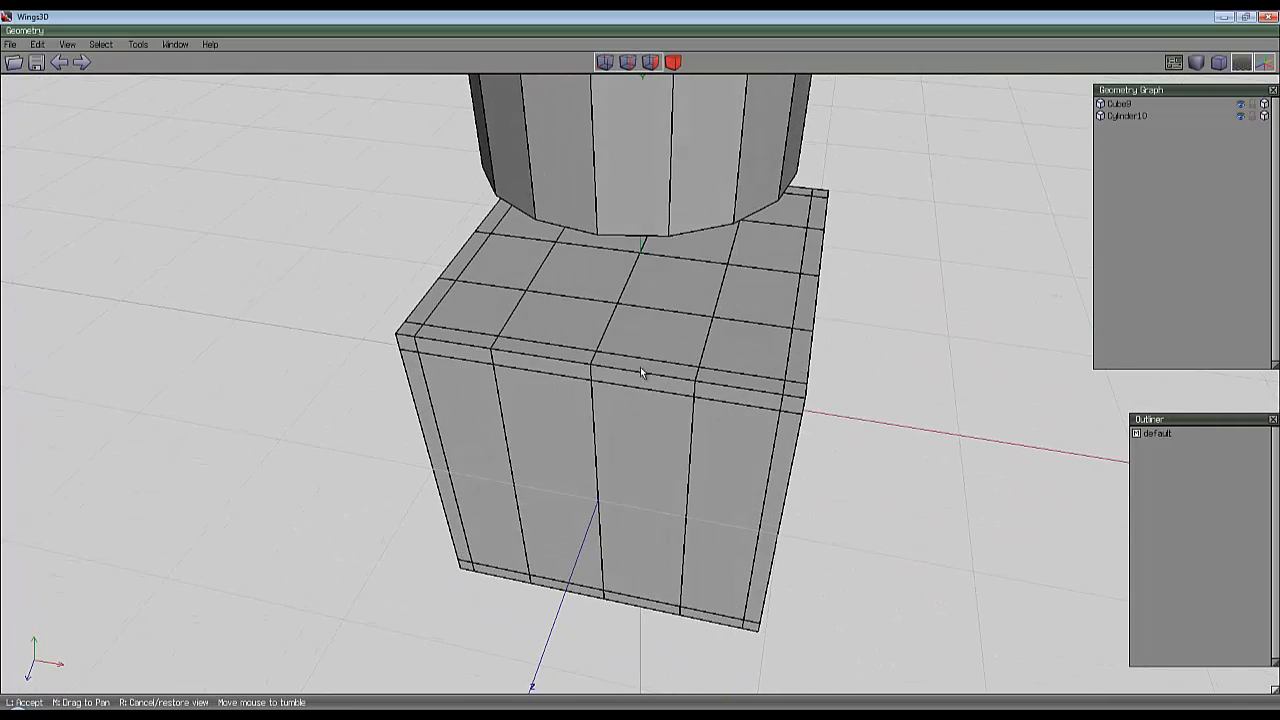
left_click(679, 310)
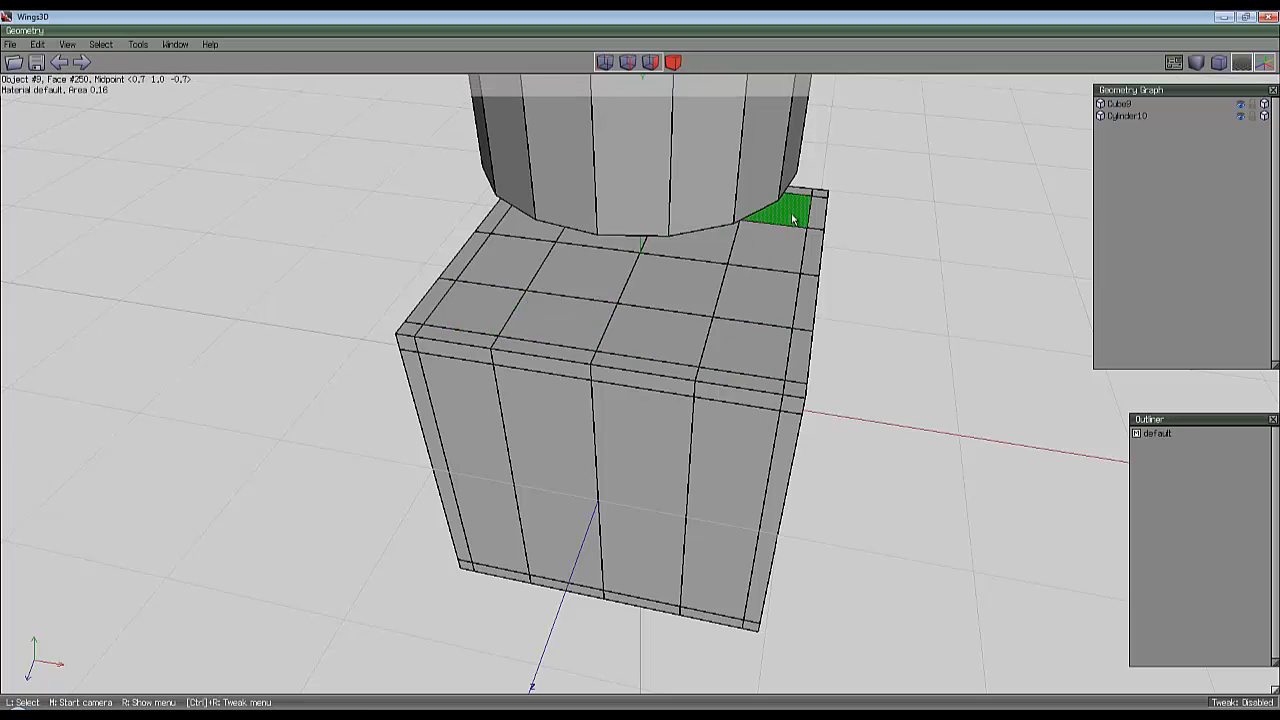
Select all sixteen inner grid faces on the cube's top and dissolve them into a single face.
mouse_move(772, 208)
left_mouse_down()
mouse_move(749, 346)
mouse_move(738, 222)
mouse_move(636, 367)
left_mouse_up()
middle_click(636, 367)
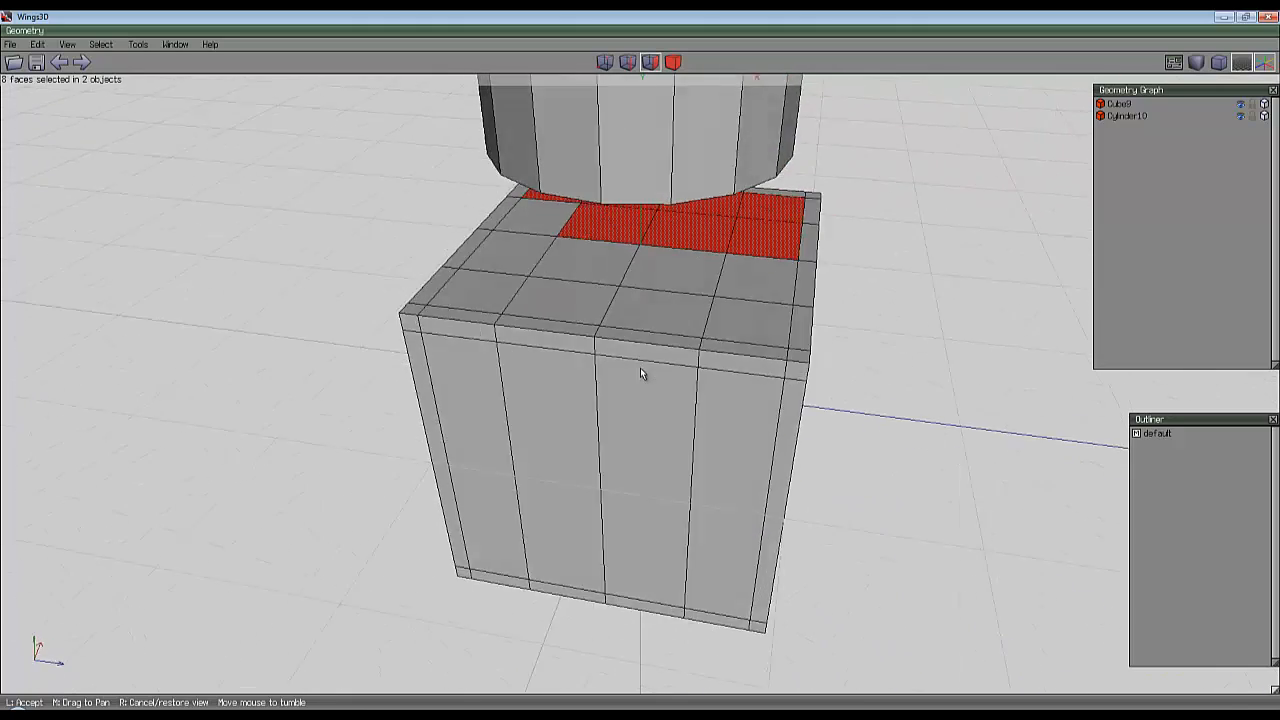
left_click(640, 367)
left_click_drag(532, 217, 499, 311)
left_click_drag(774, 308, 574, 271)
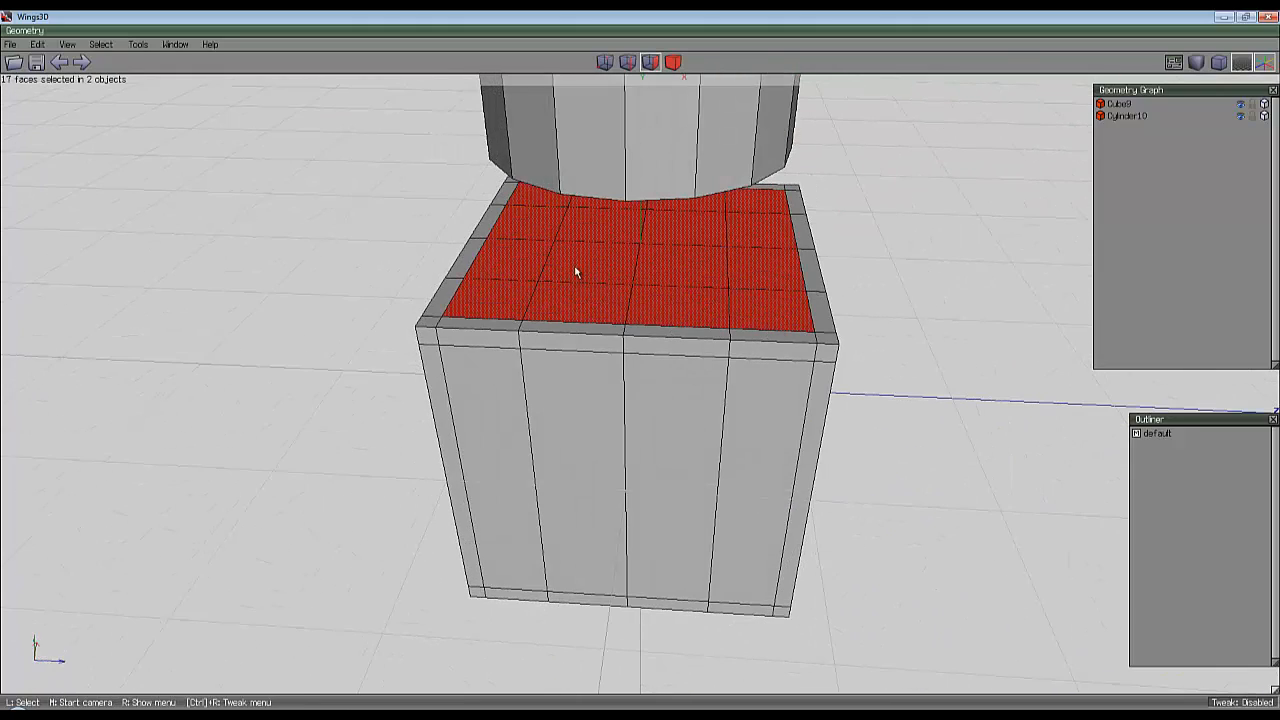
middle_click(574, 271)
left_click(628, 358)
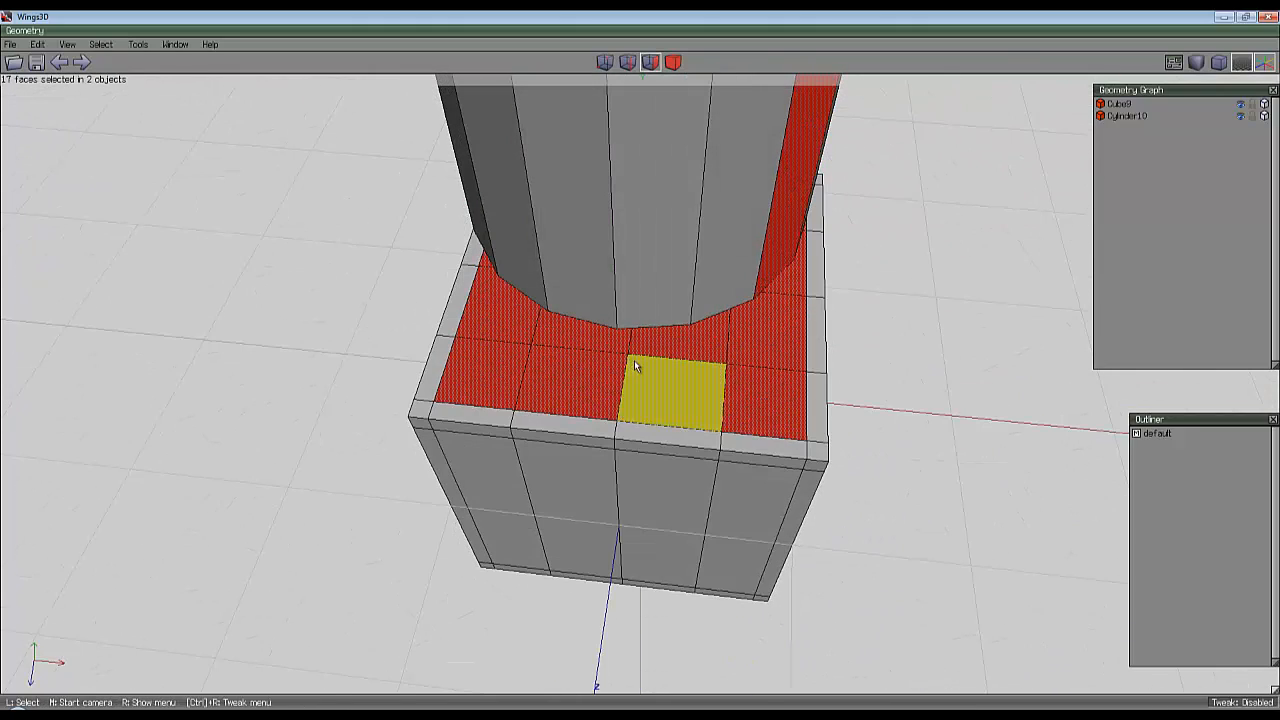
key("Delete")
Inset the merged top face of the cube slightly to leave a narrow border of faces around it.
middle_click(639, 331)
left_click(634, 331)
right_click(622, 328)
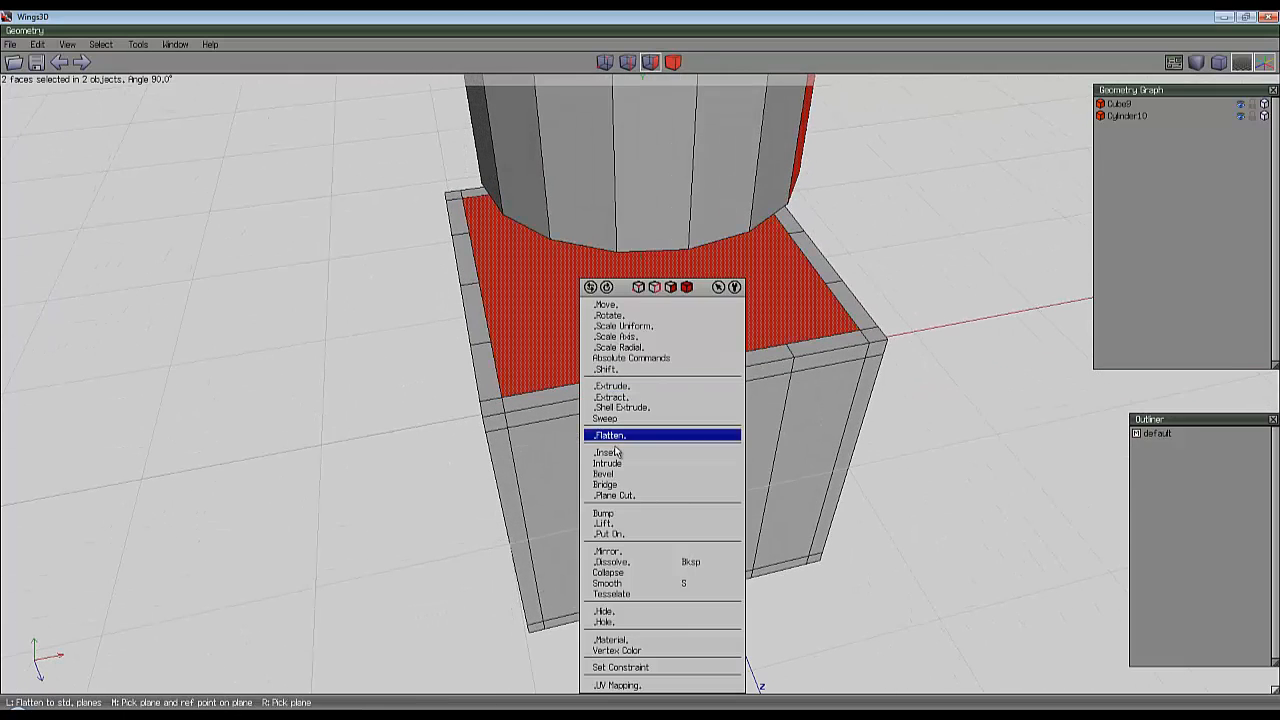
left_click(620, 461)
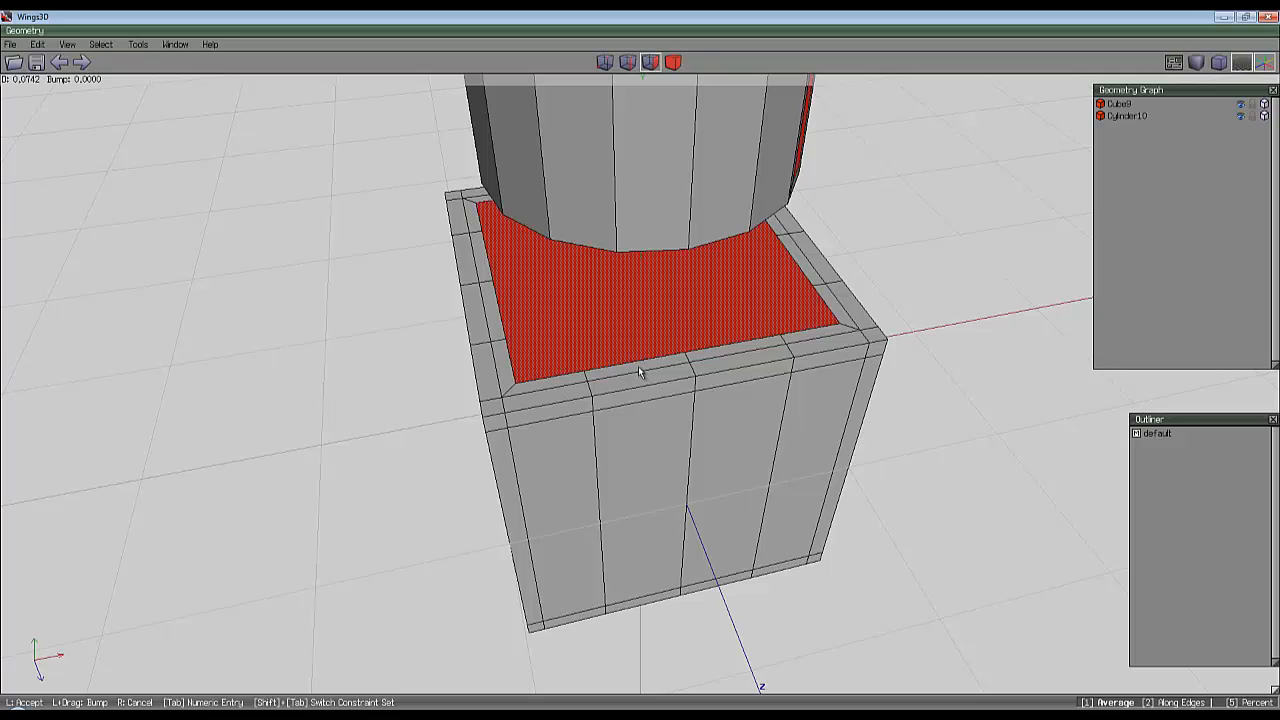
left_click(640, 367)
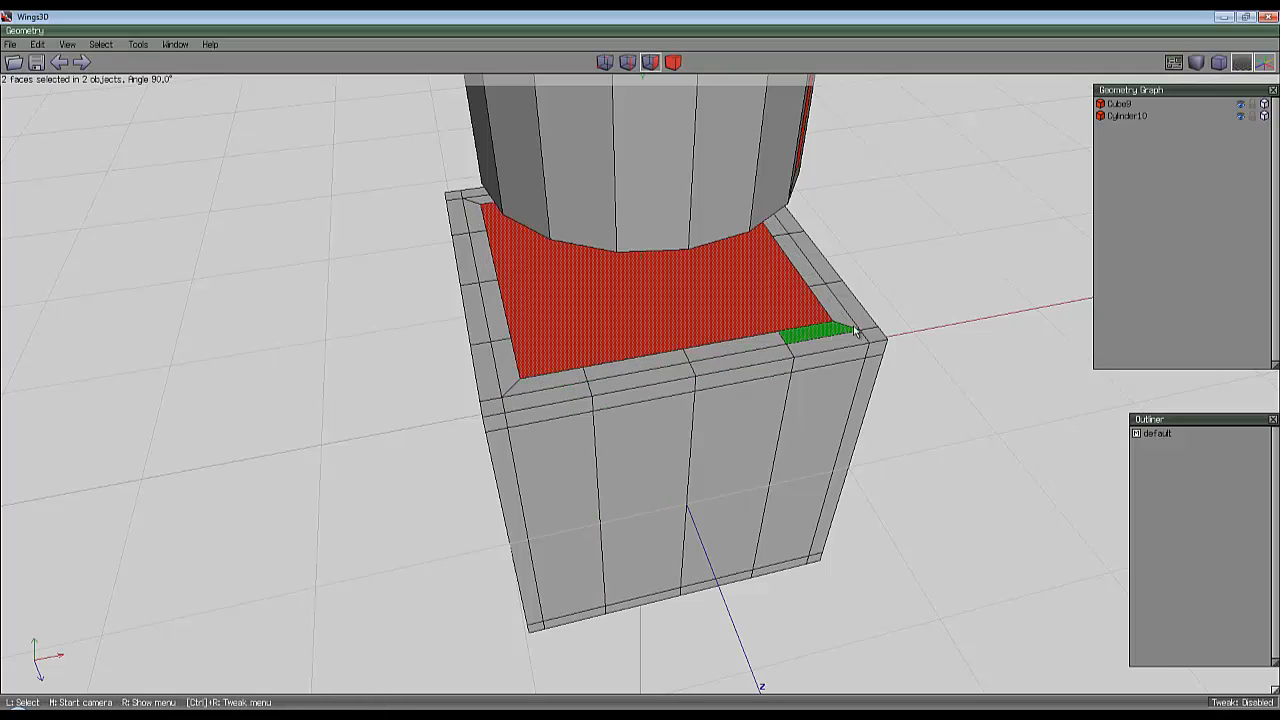
Try to circularise the outline edges of the faces selected on both the cube's top and the cylinder.
middle_click(857, 291)
left_click(640, 367)
scroll(785, 285, "down", 3)
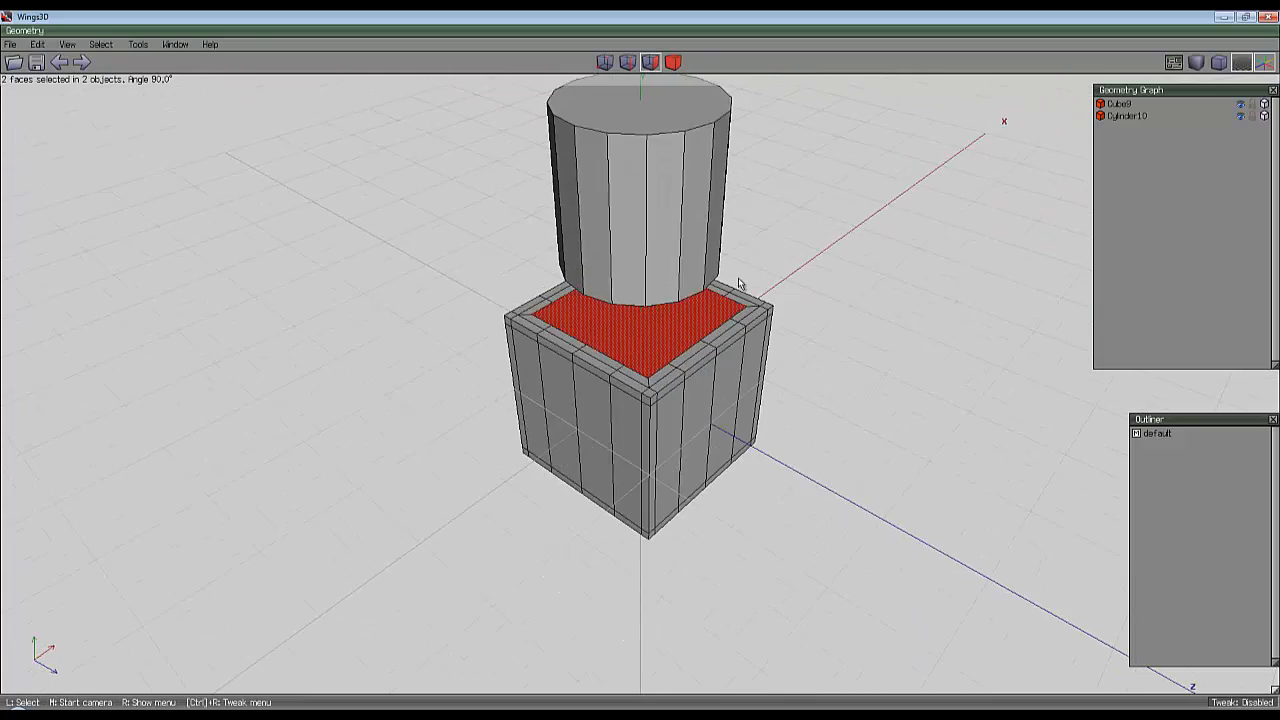
middle_click(738, 278)
left_click(645, 371)
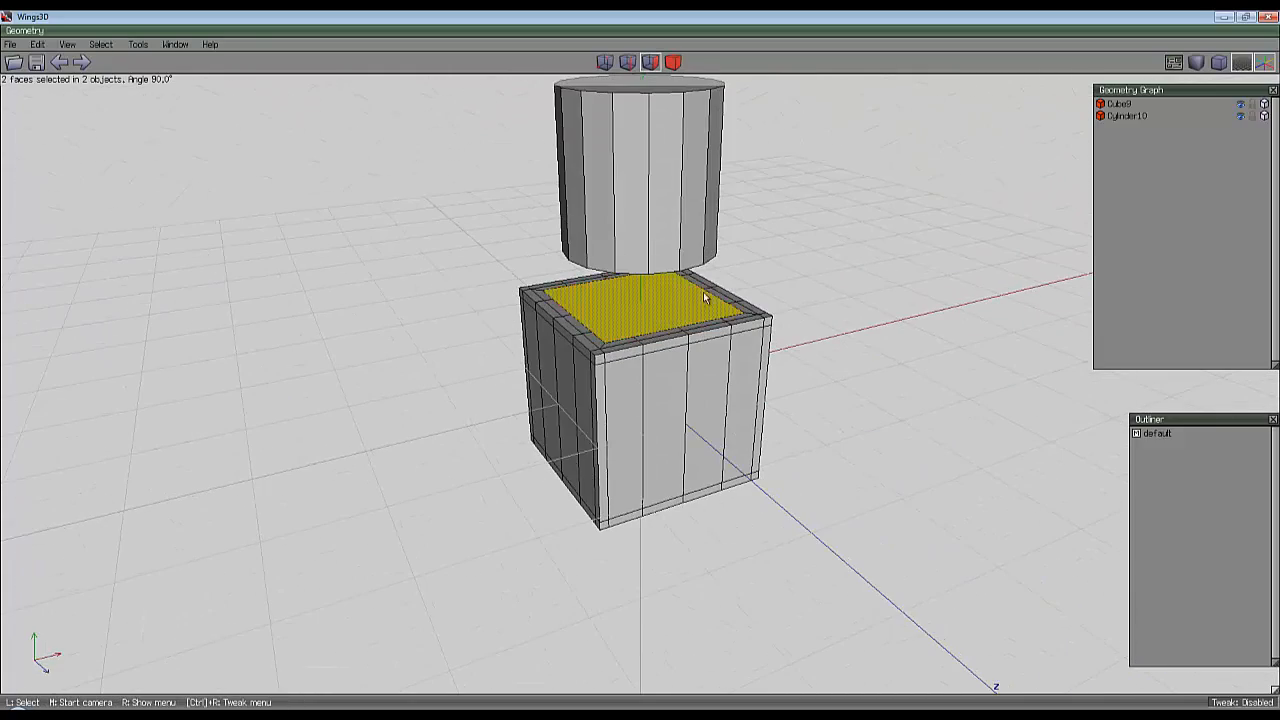
left_click(643, 372)
scroll(650, 368, "up", 5)
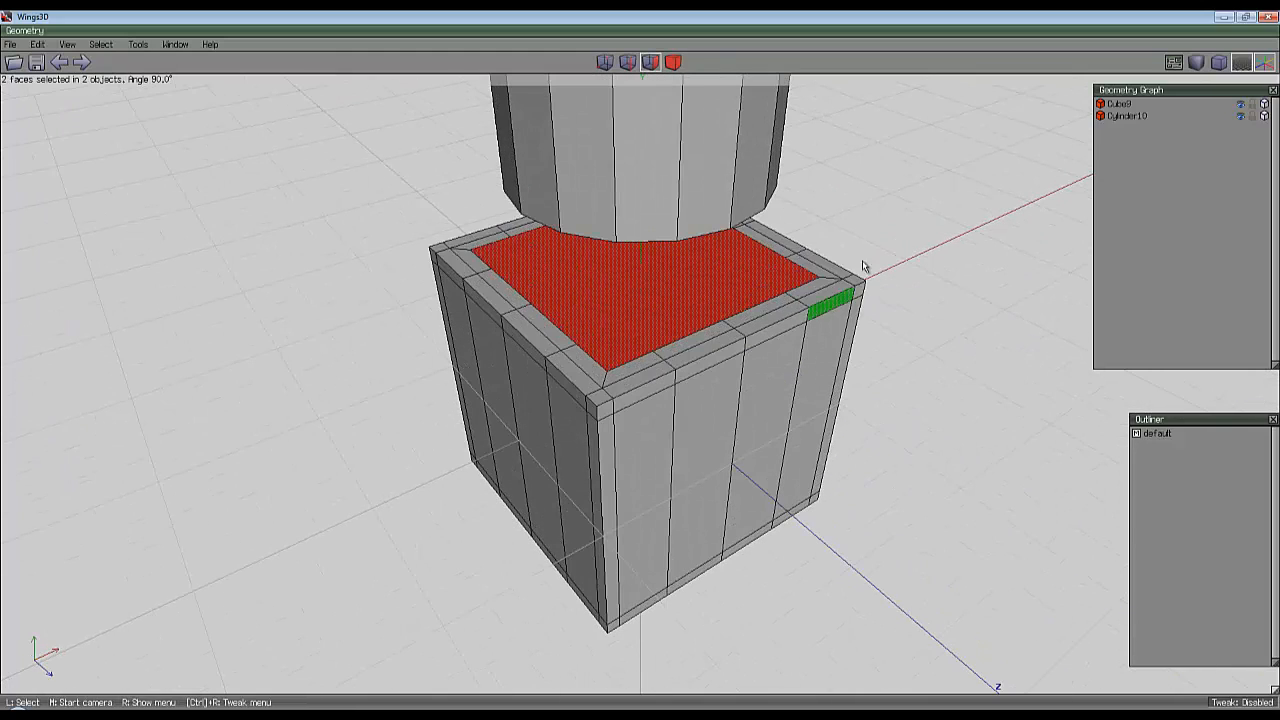
right_click(896, 198)
left_click(630, 62)
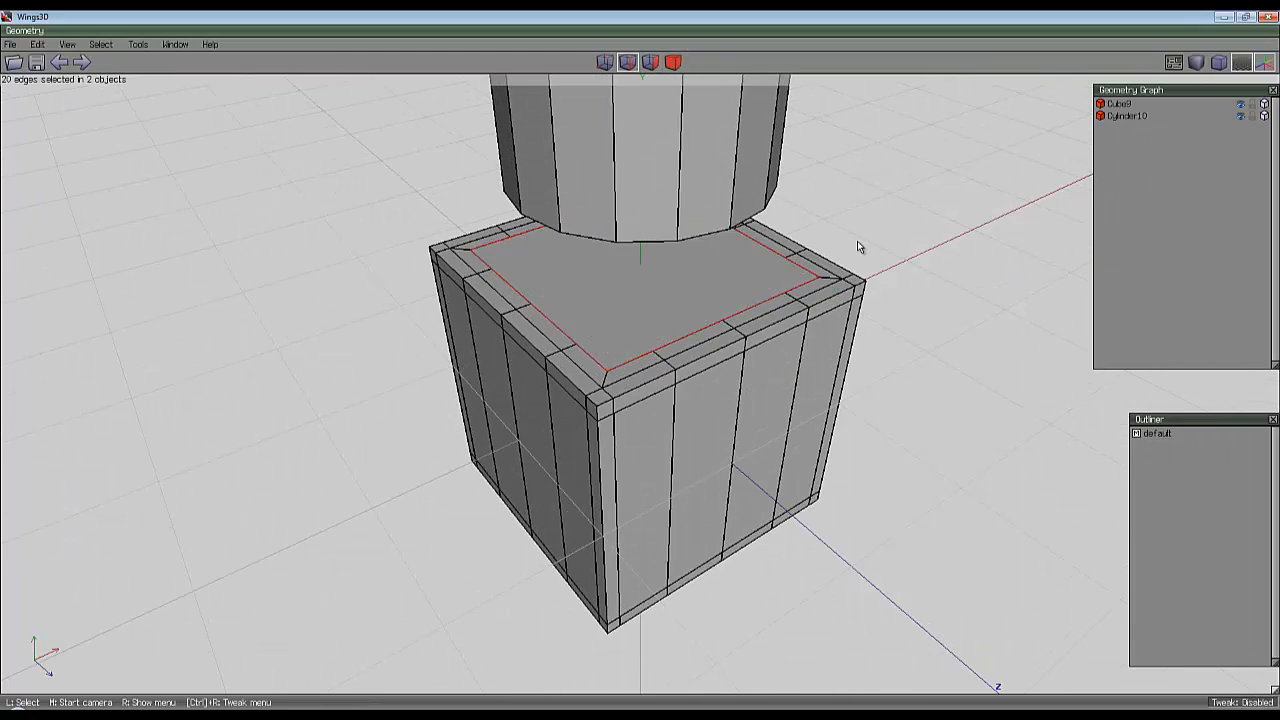
right_click(862, 246)
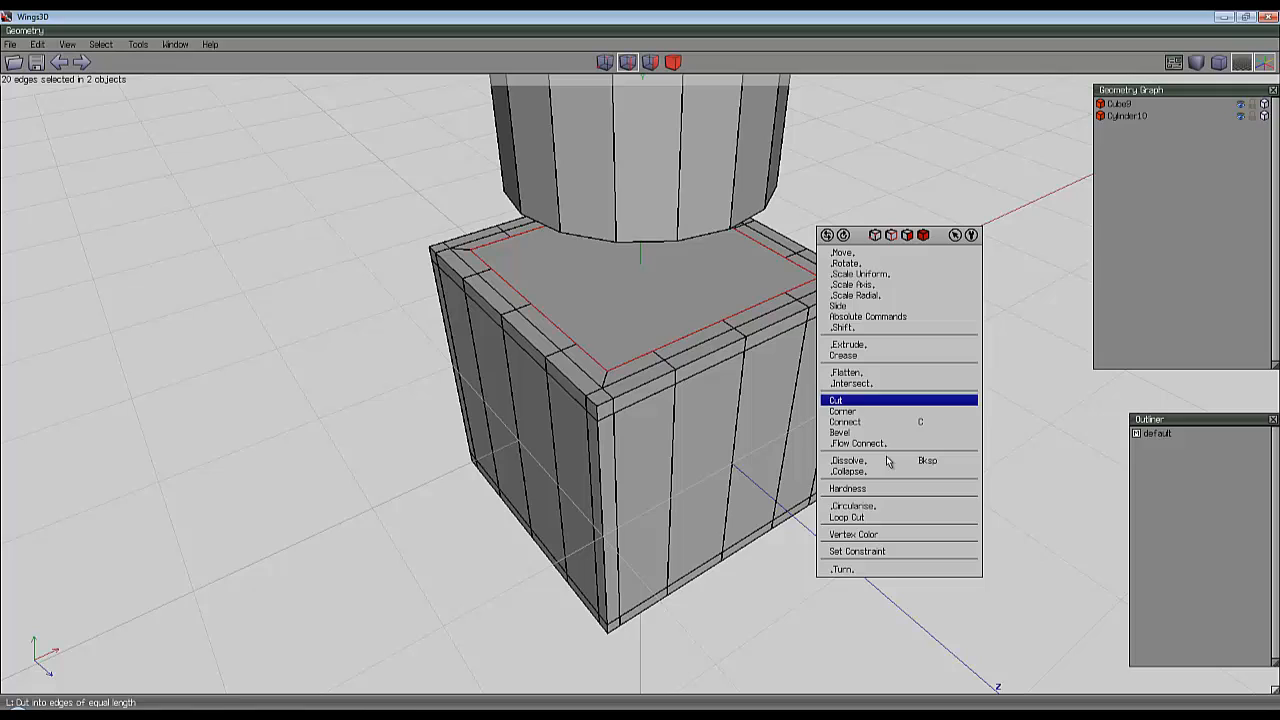
left_click(858, 506)
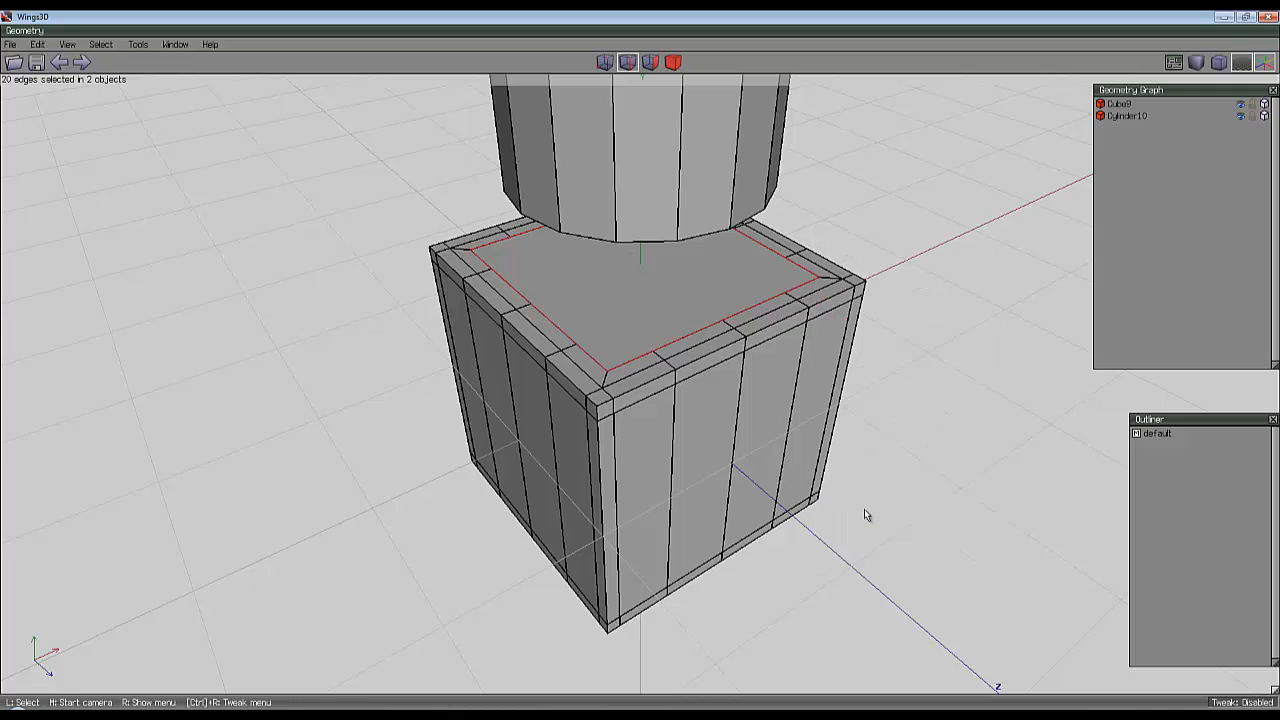
Undo the last inset on the cube's top, clear the selection, and select only the cube's large top face.
right_click(641, 372)
middle_click(643, 371)
left_click(646, 371)
scroll(685, 324, "down", 2)
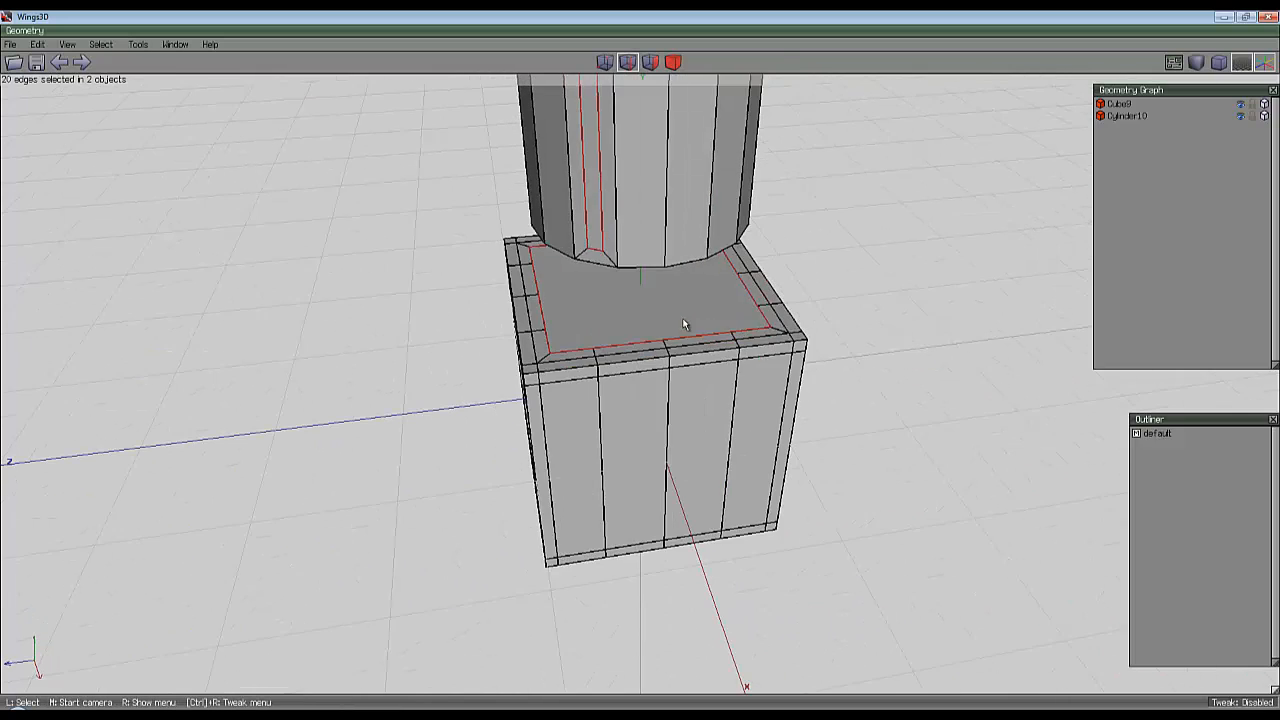
scroll(685, 324, "down", 2)
key("ctrl+alt+z")
key("ctrl+alt+z")
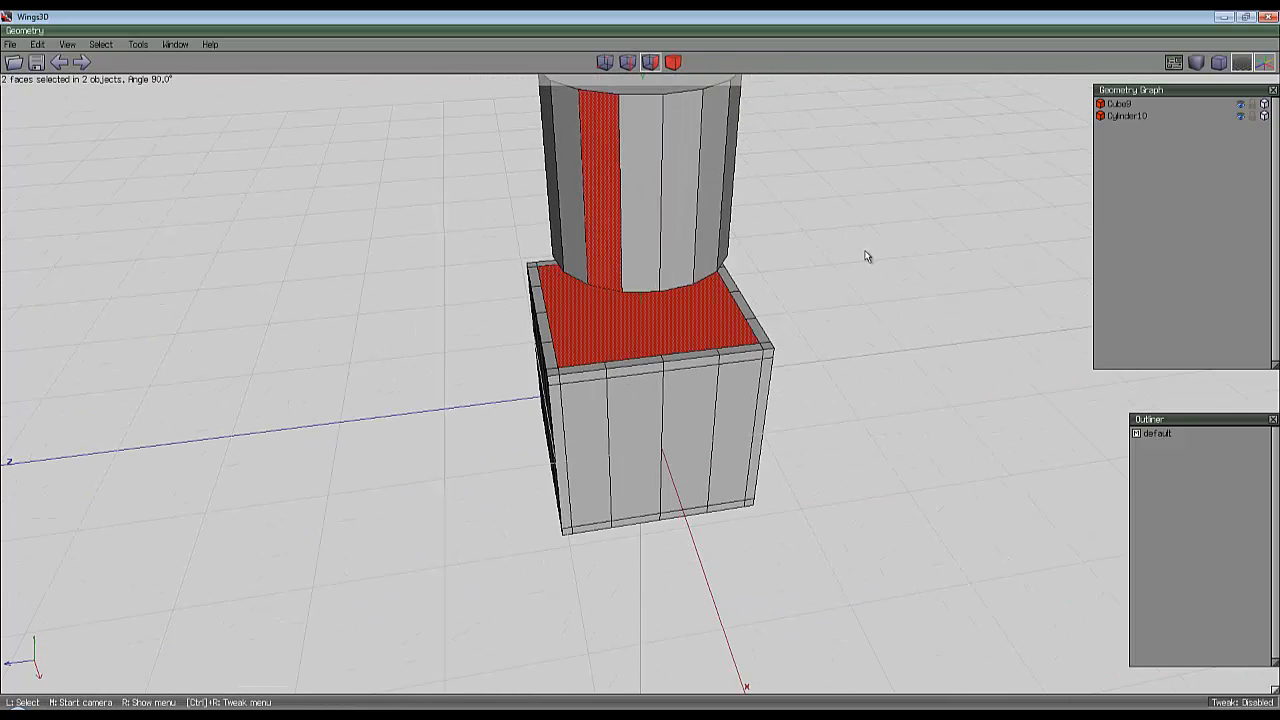
key("space")
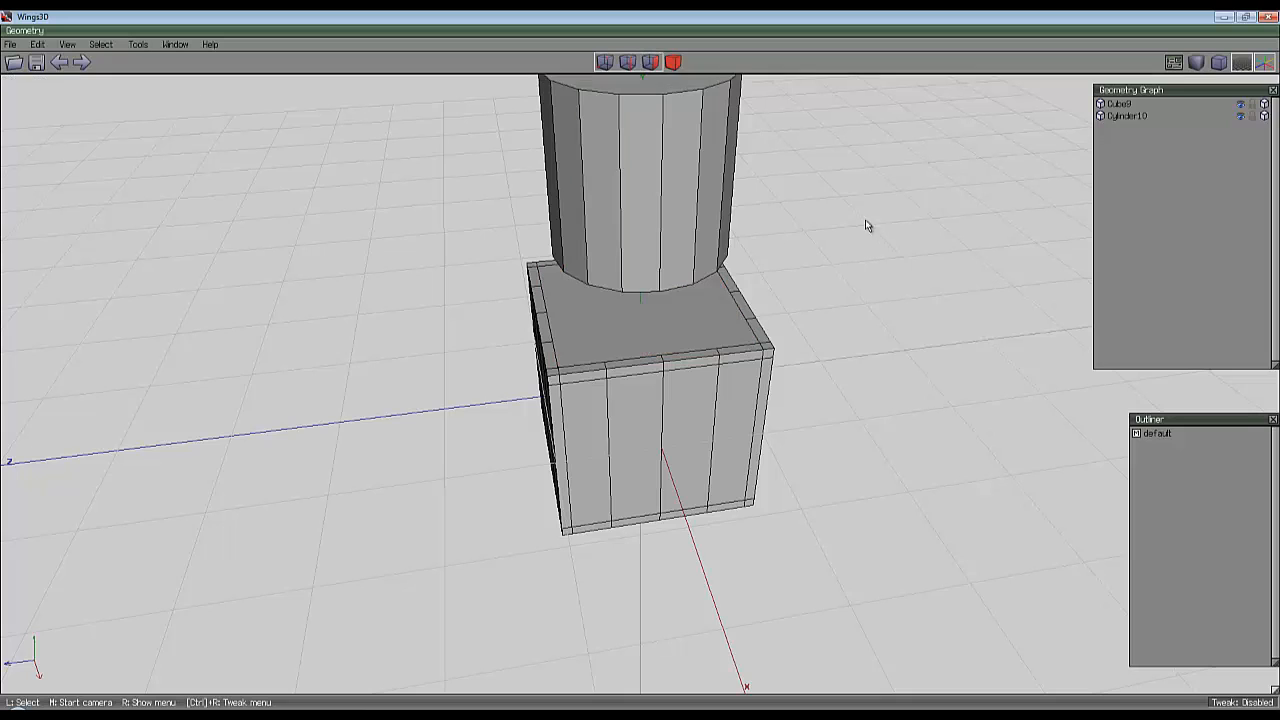
left_click(641, 336)
middle_click(641, 336)
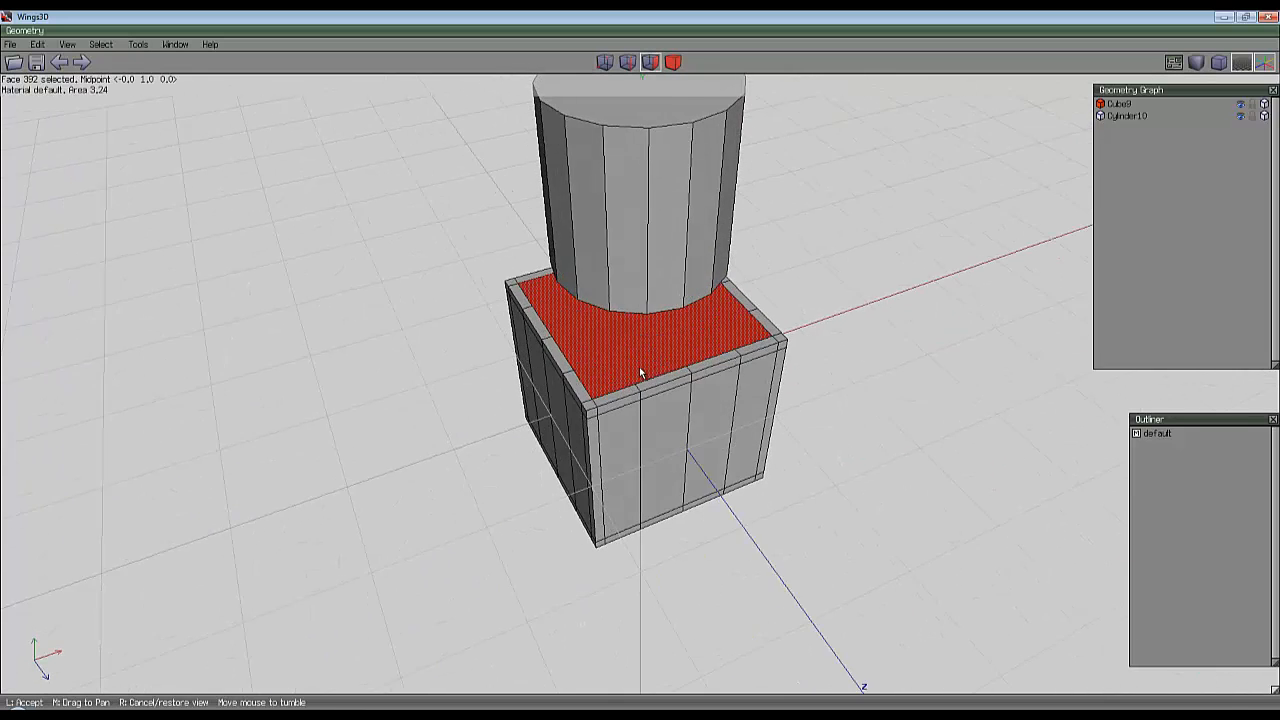
left_click(639, 366)
Try to circularise the sixteen border edges of the cube's top face without an inset around them.
left_click(628, 62)
scroll(880, 230, "up", 3)
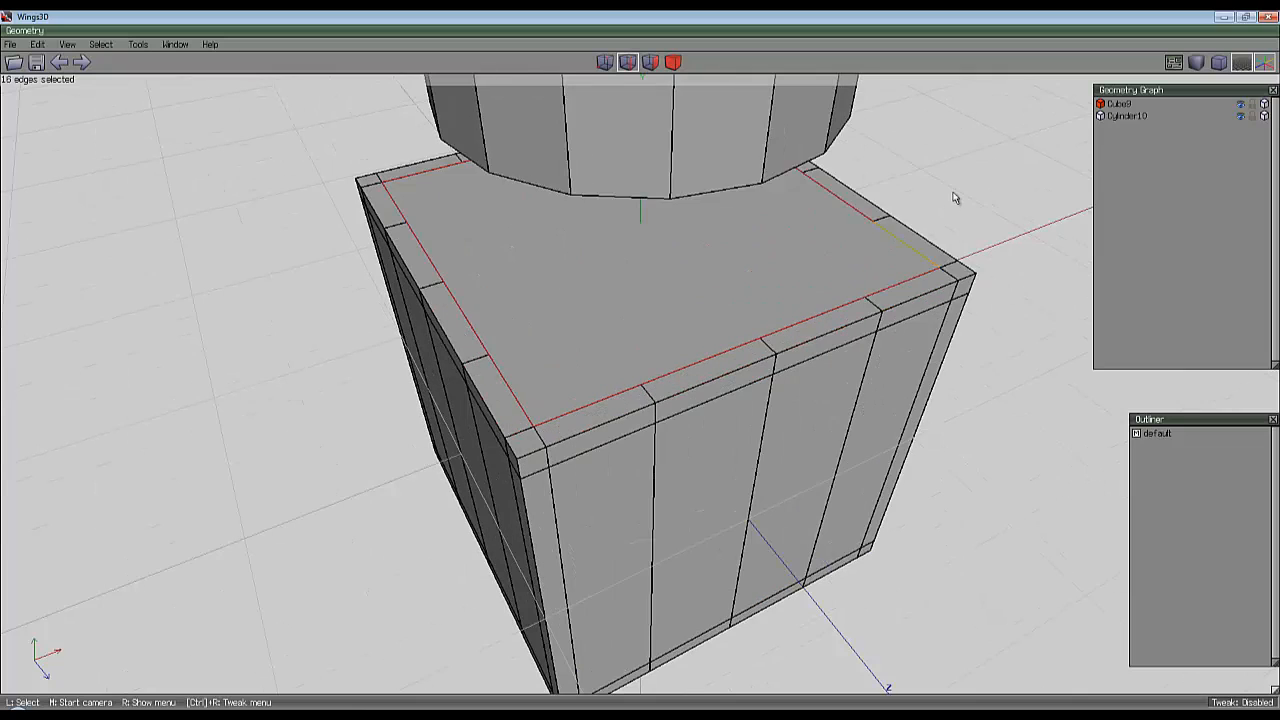
right_click(957, 194)
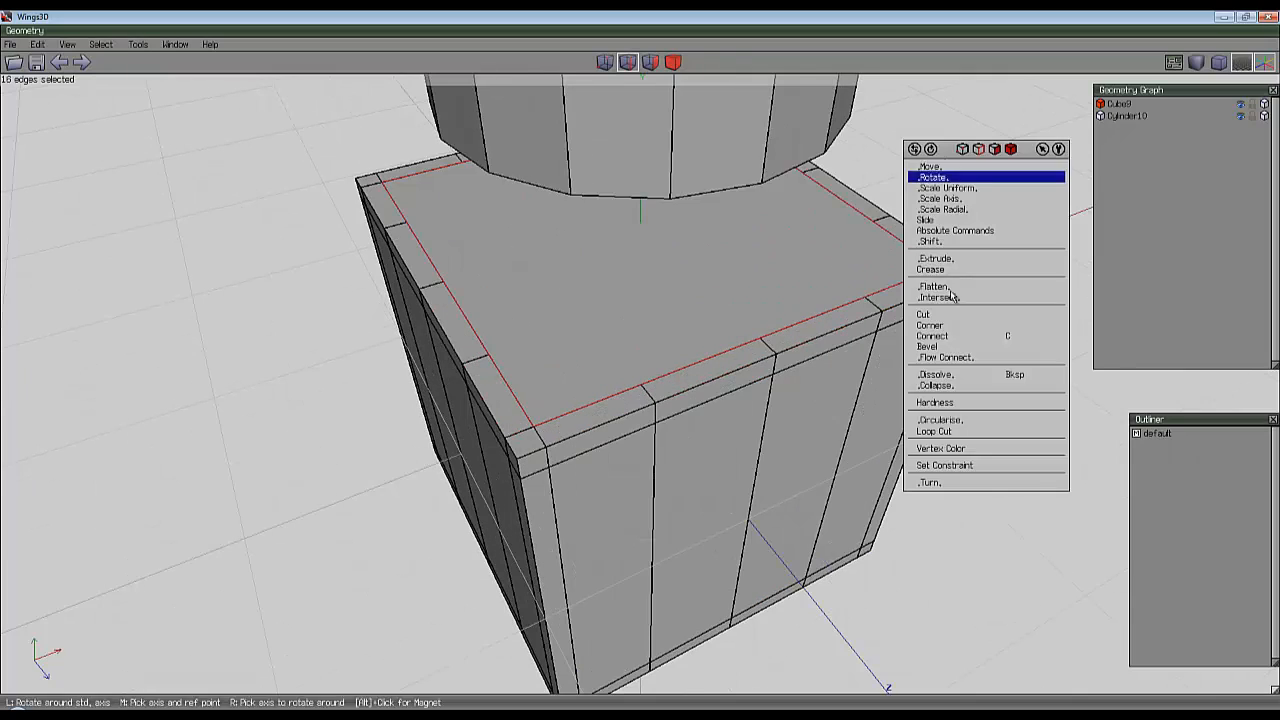
left_click(940, 420)
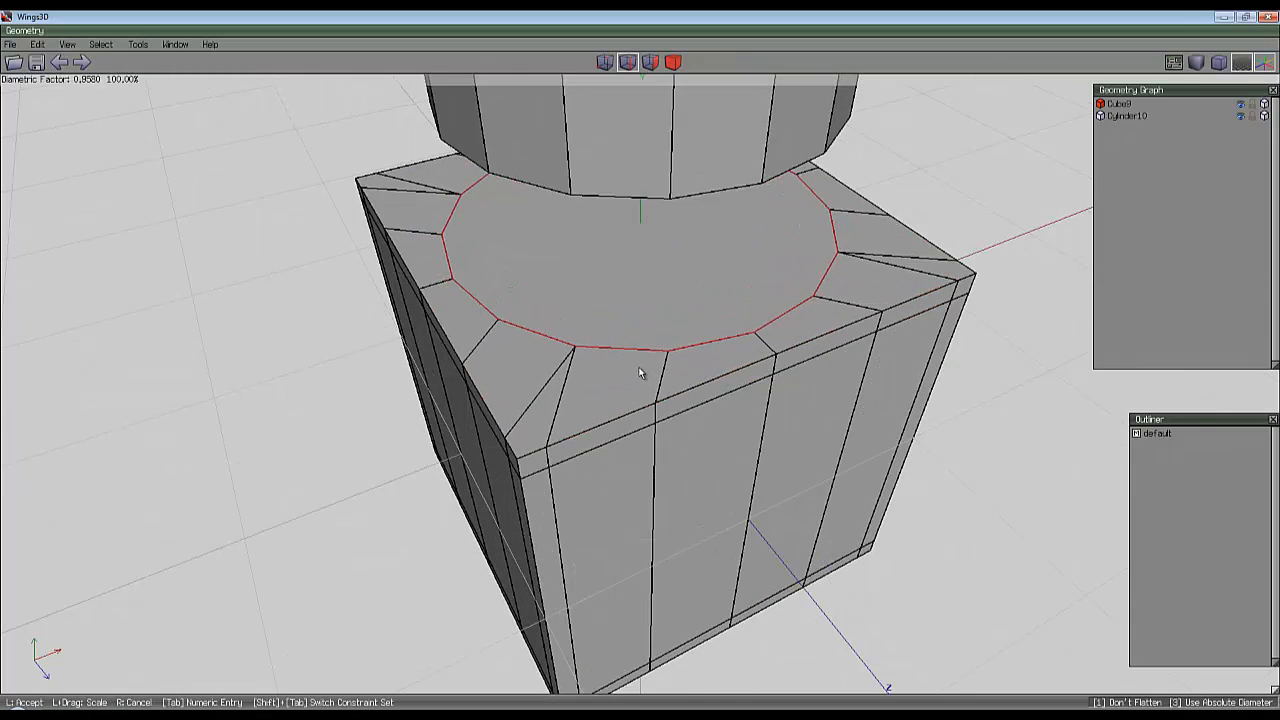
right_click(641, 367)
Inset the cube's large top face by about 0.22 to form a ring of faces around it.
middle_click(922, 372)
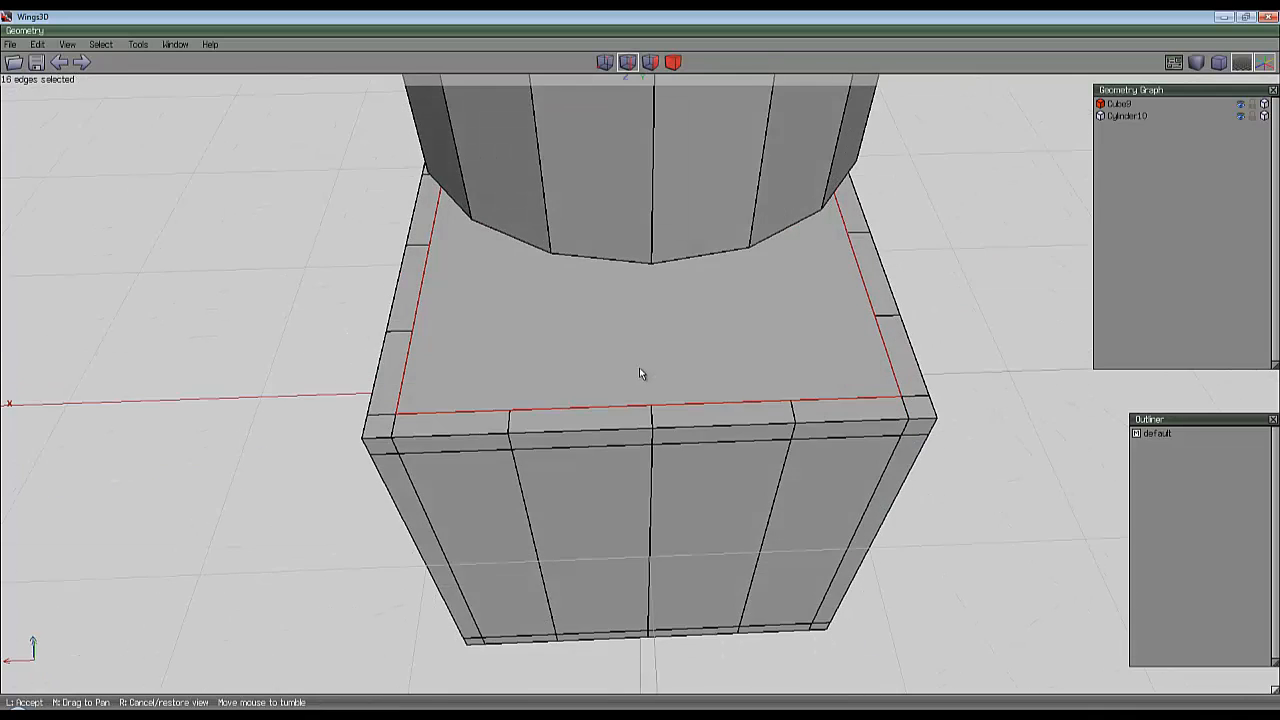
left_click(639, 367)
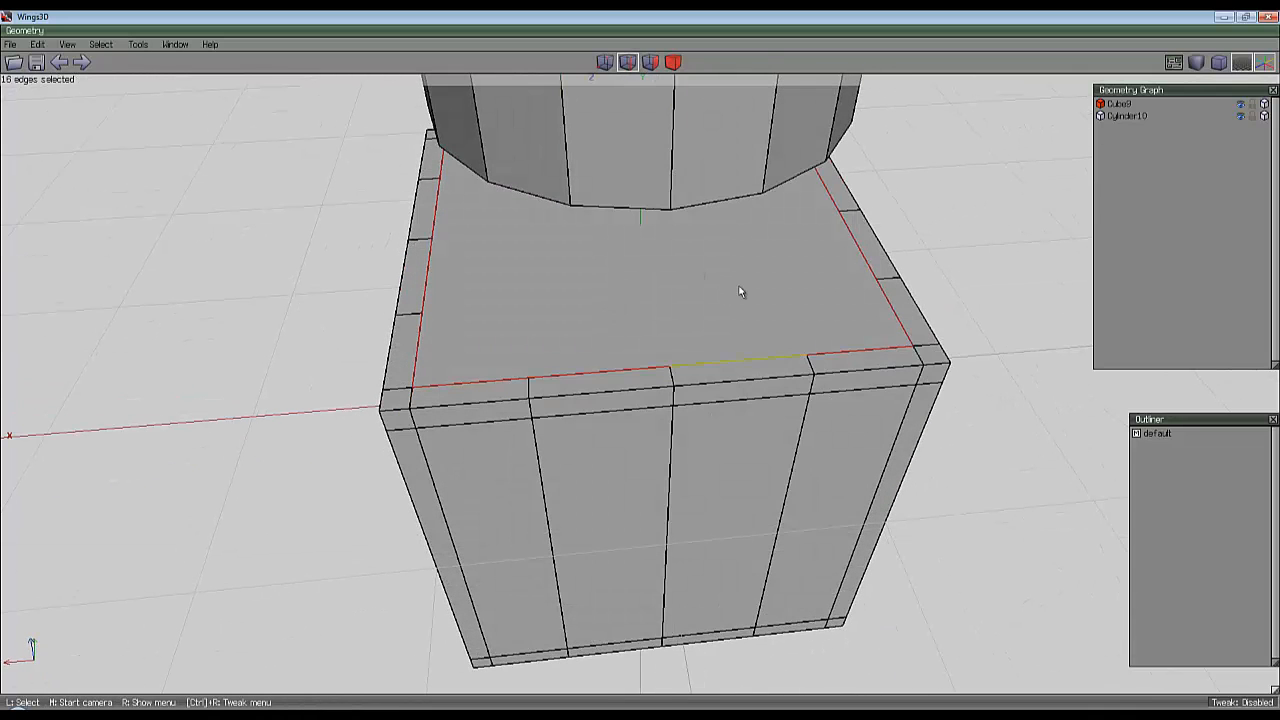
key("3")
right_click(637, 266)
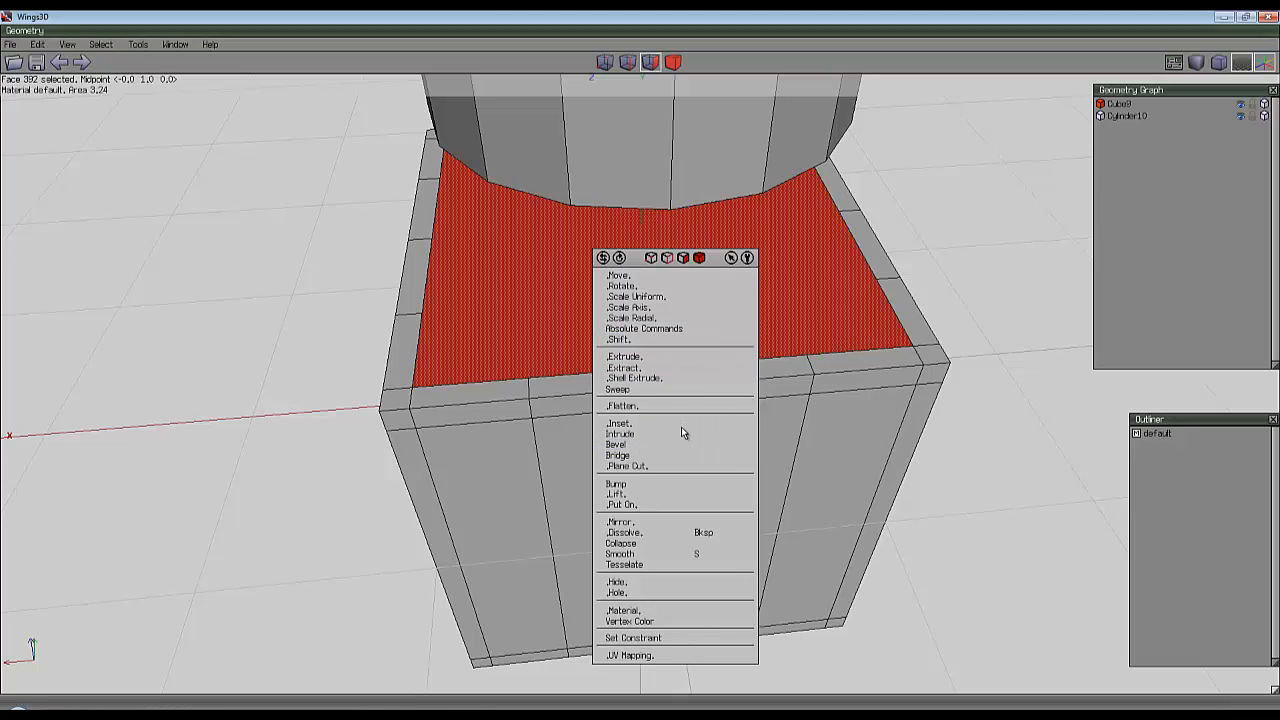
left_click(664, 423)
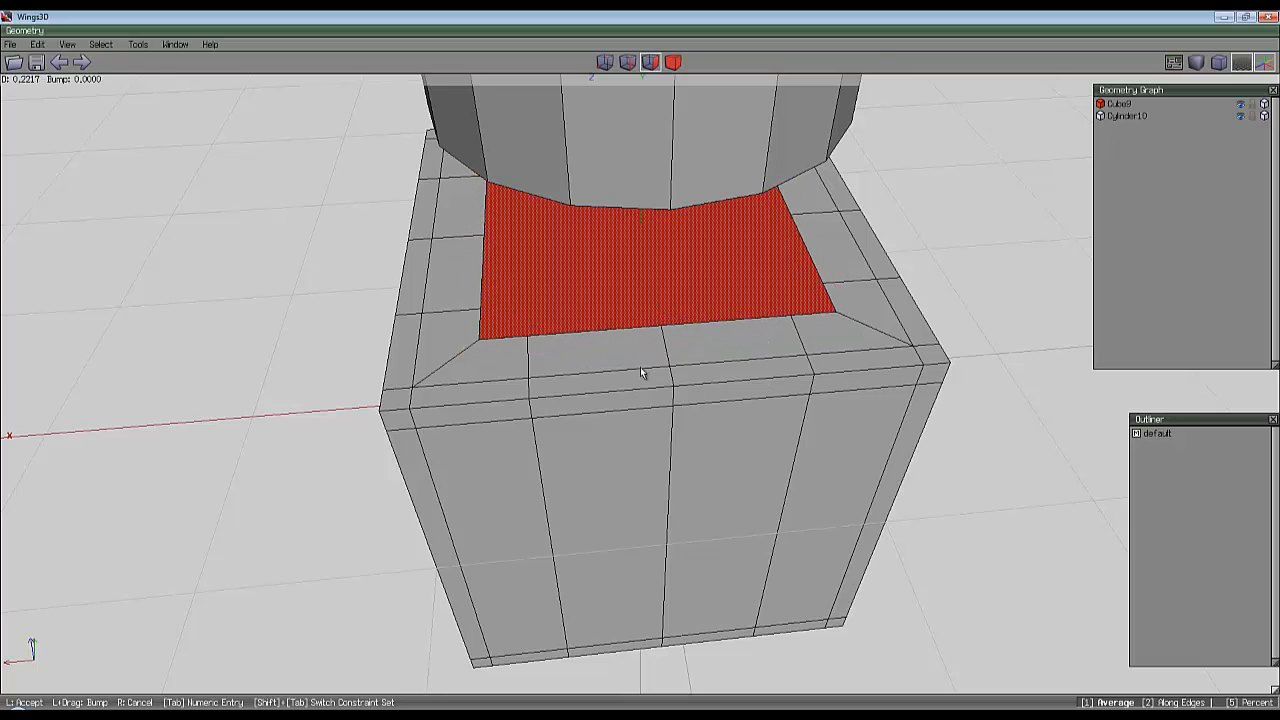
left_click(657, 325)
middle_click_drag(657, 325, 638, 367)
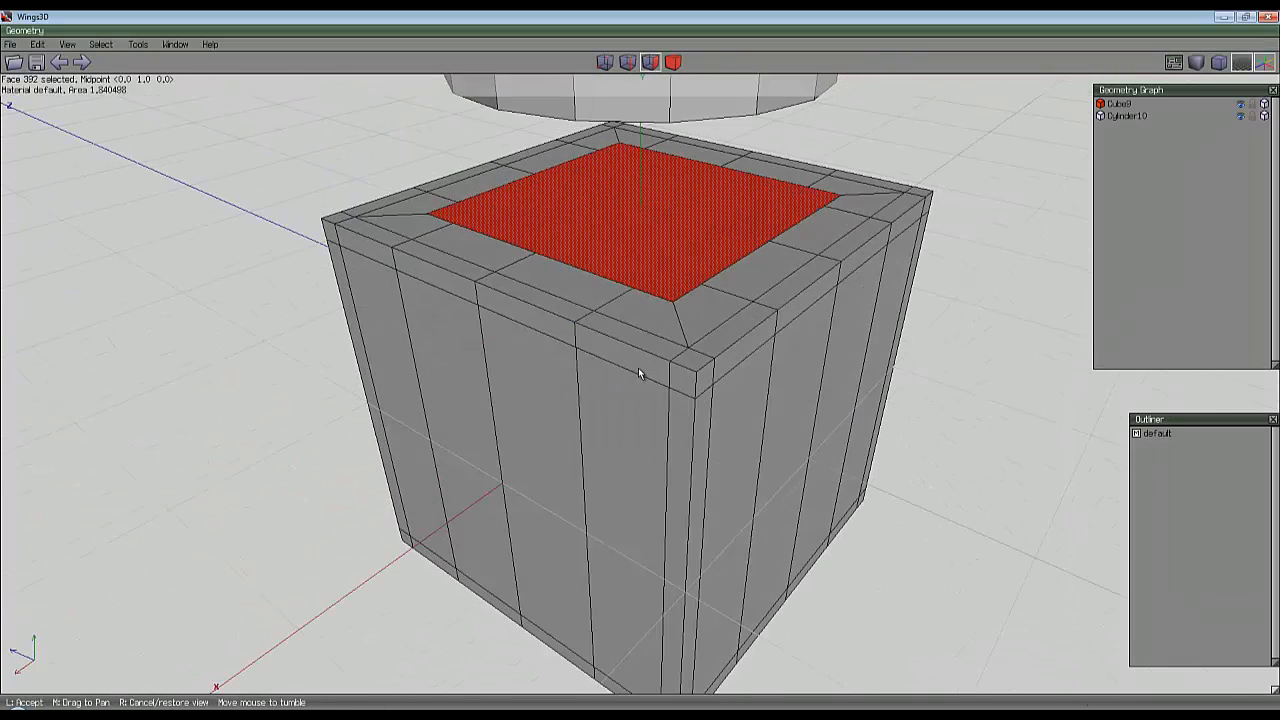
Circularise the border edges of the inset top face with a diametric factor of about 1.11.
left_click(628, 63)
right_click(745, 165)
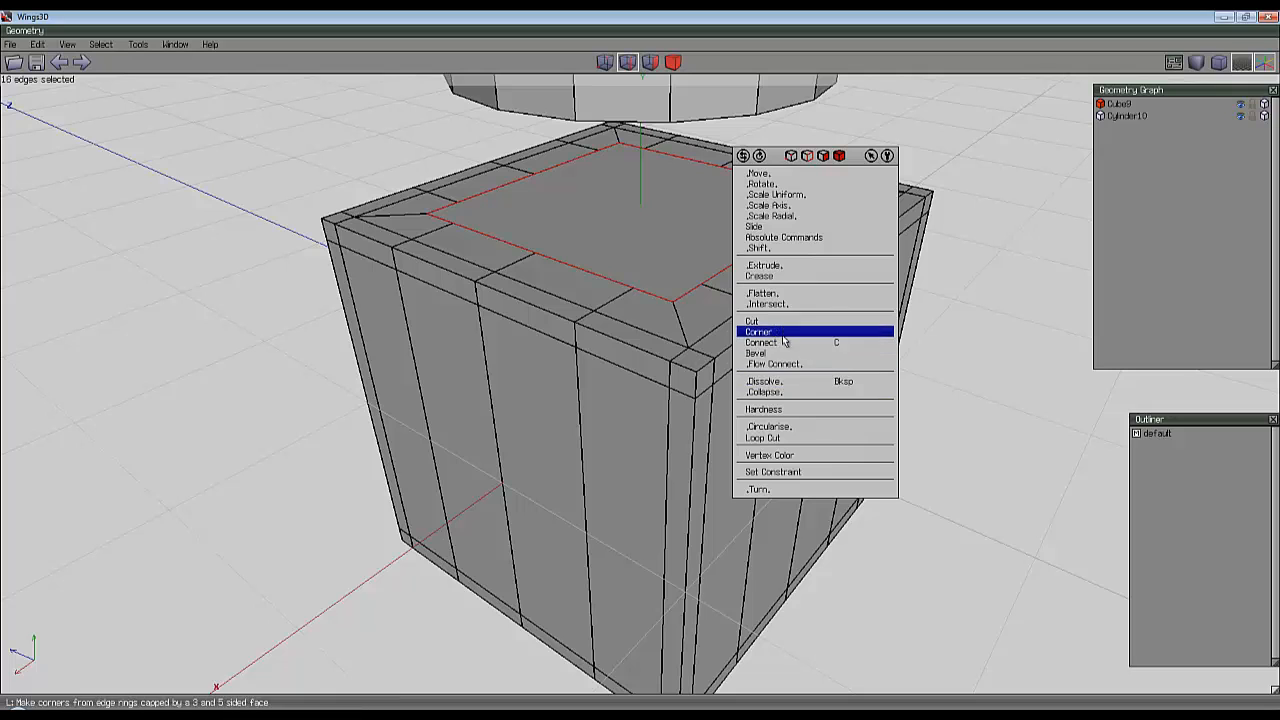
left_click(768, 426)
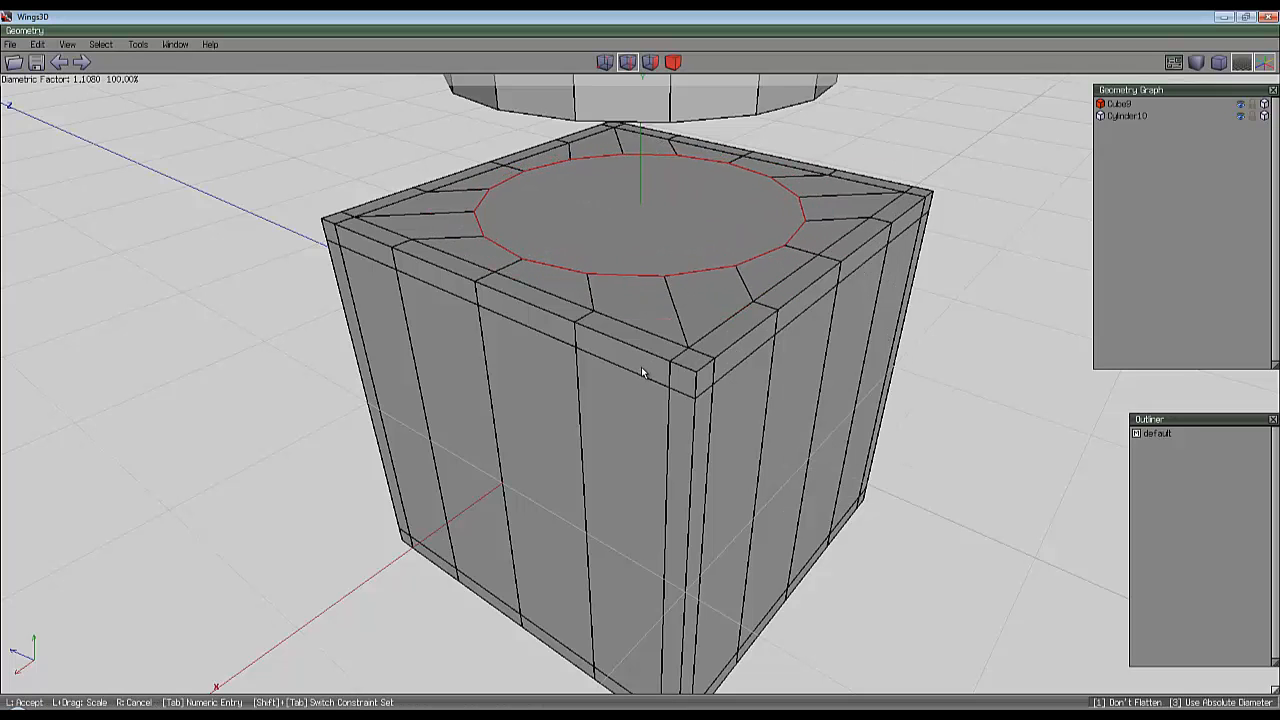
left_click(650, 377)
Select the whole cylinder and move it down along the Y axis until its base meets the cube's top.
middle_click_drag(643, 371, 731, 87)
middle_click(741, 173)
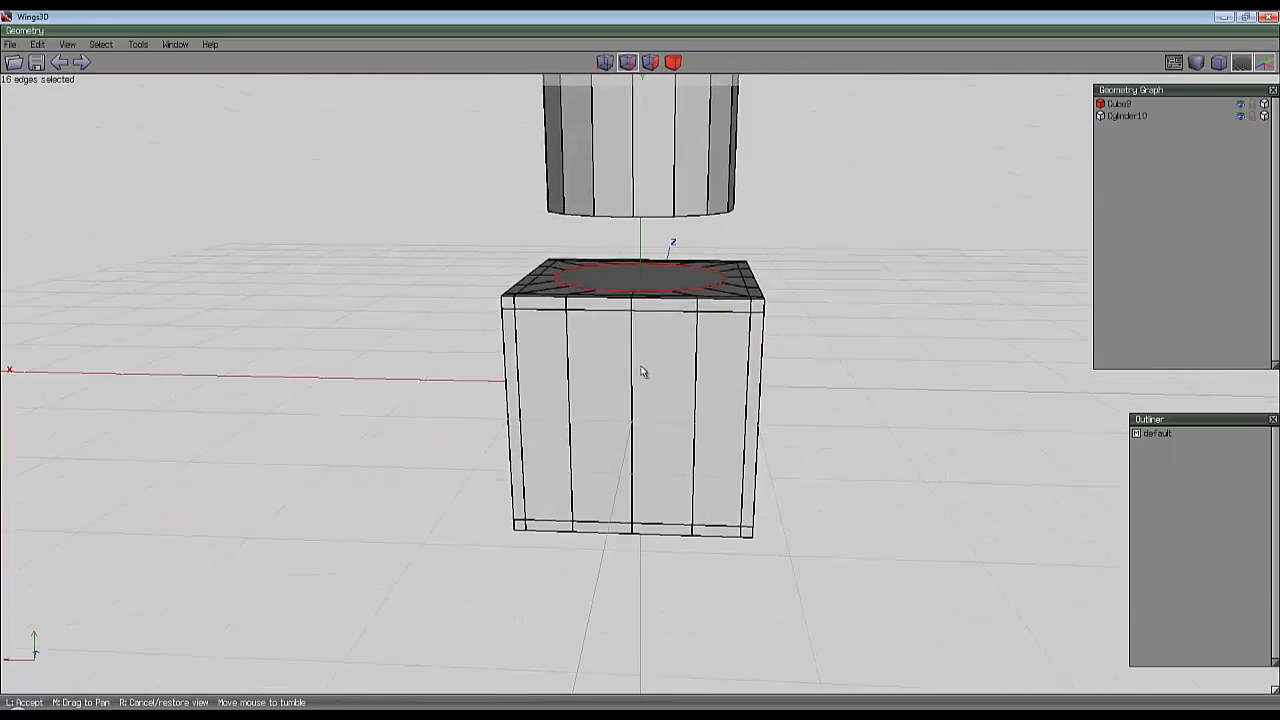
left_click(641, 372)
key("space")
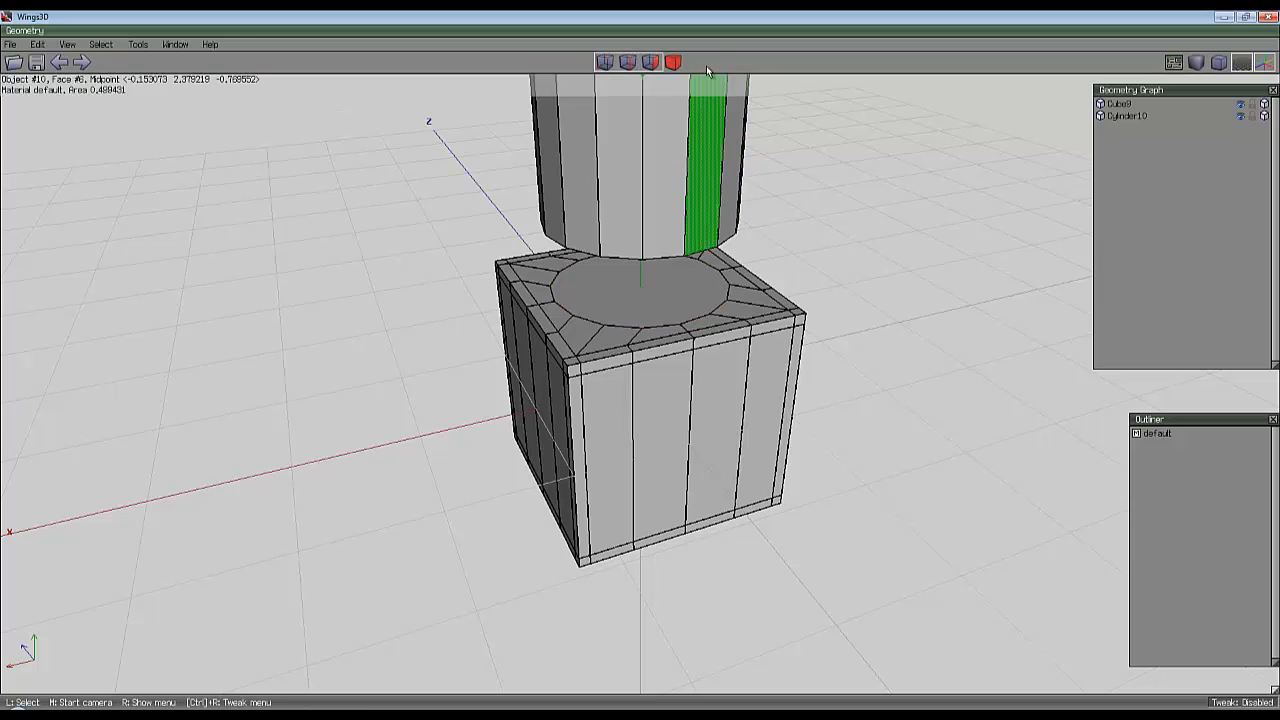
left_click(677, 63)
left_click(675, 162)
right_click(832, 152)
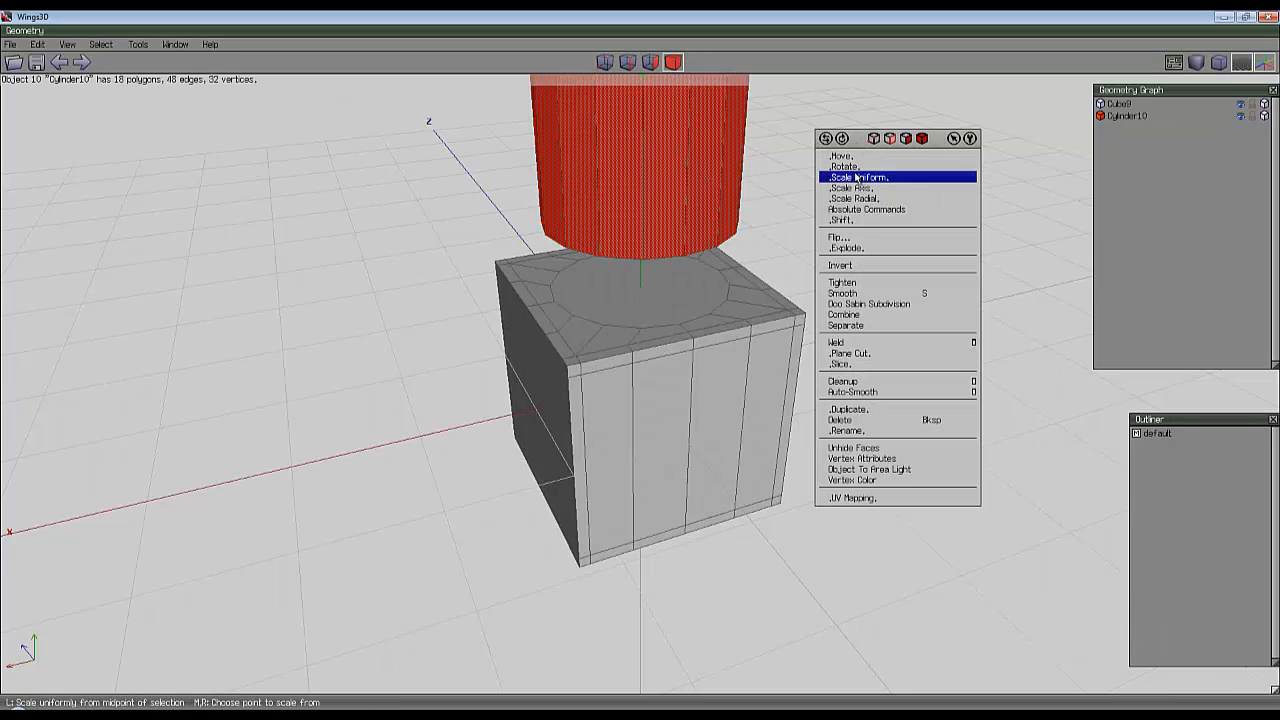
left_click(850, 156)
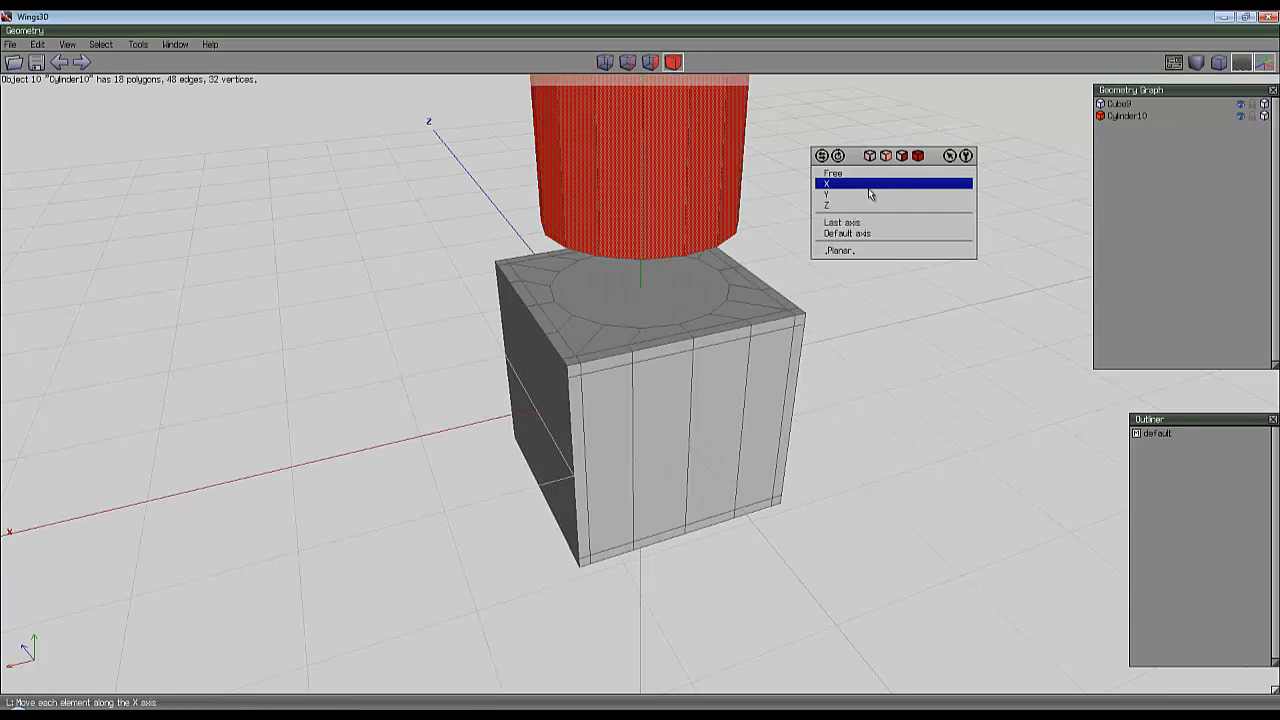
left_click(870, 199)
left_click(640, 367)
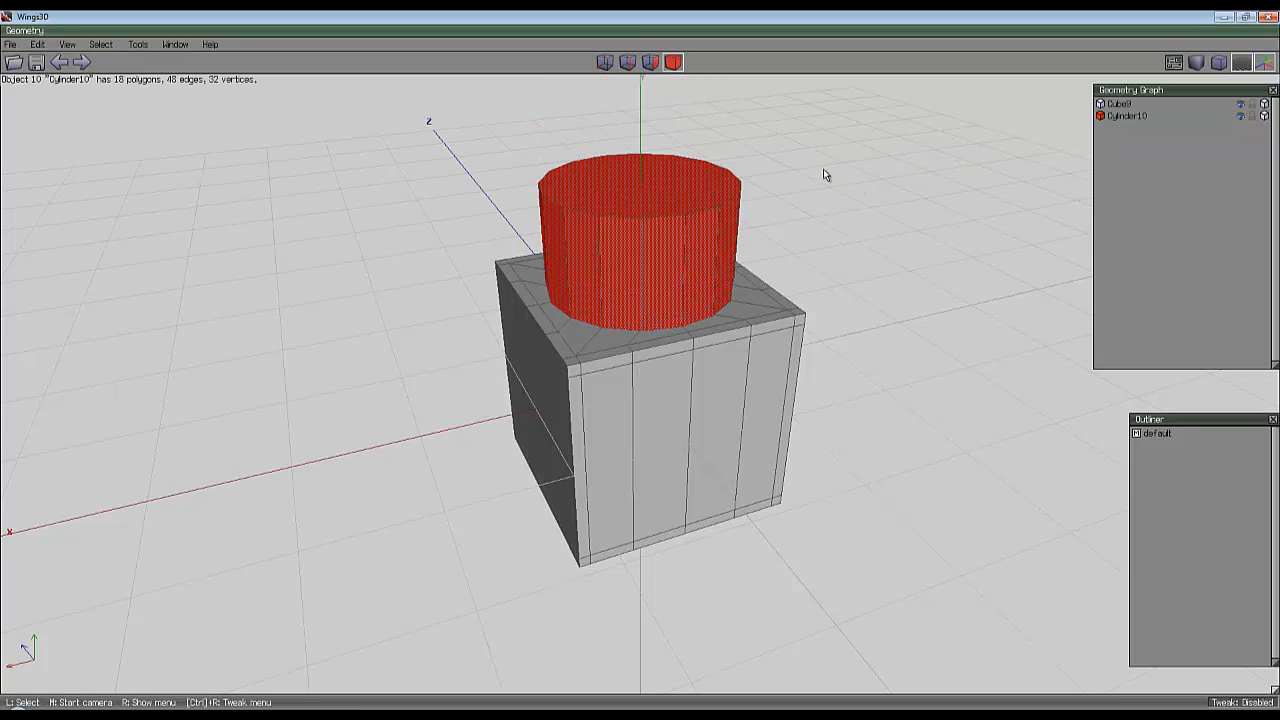
Display the cylinder as wireframe, and hide it temporarily to select the circular face on the cube's top.
middle_click(816, 169)
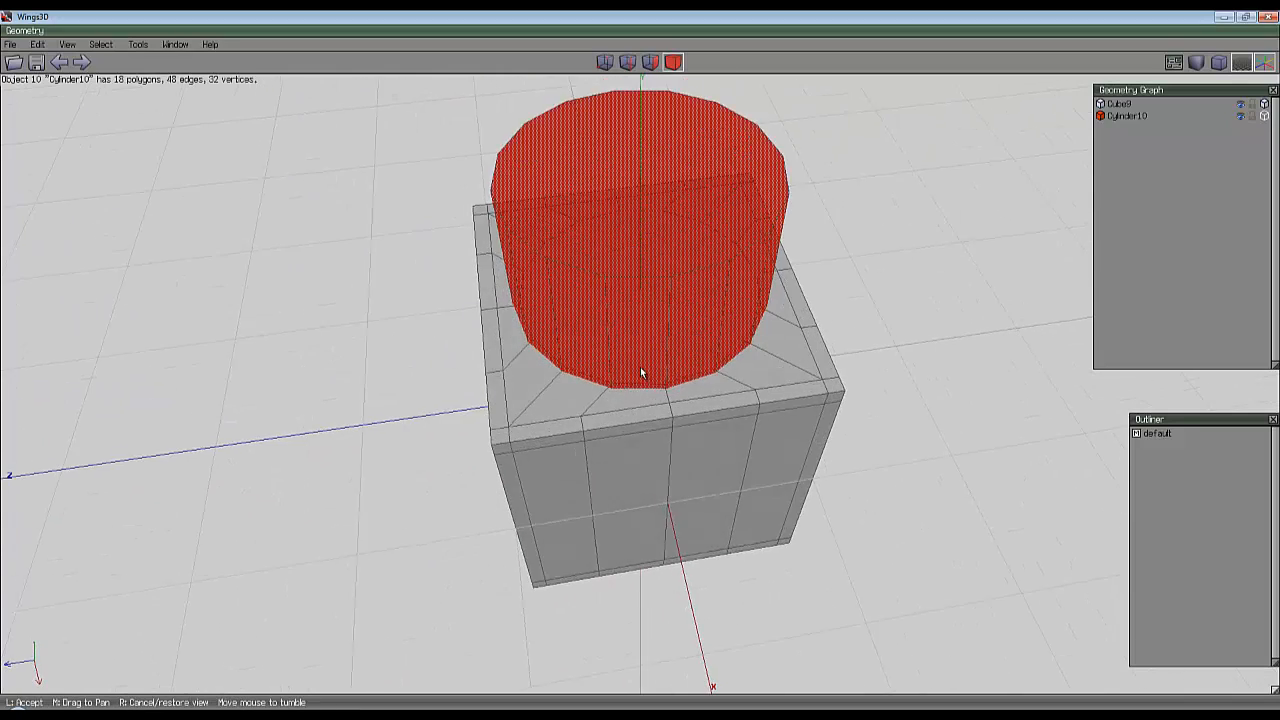
left_click(641, 367)
key("space")
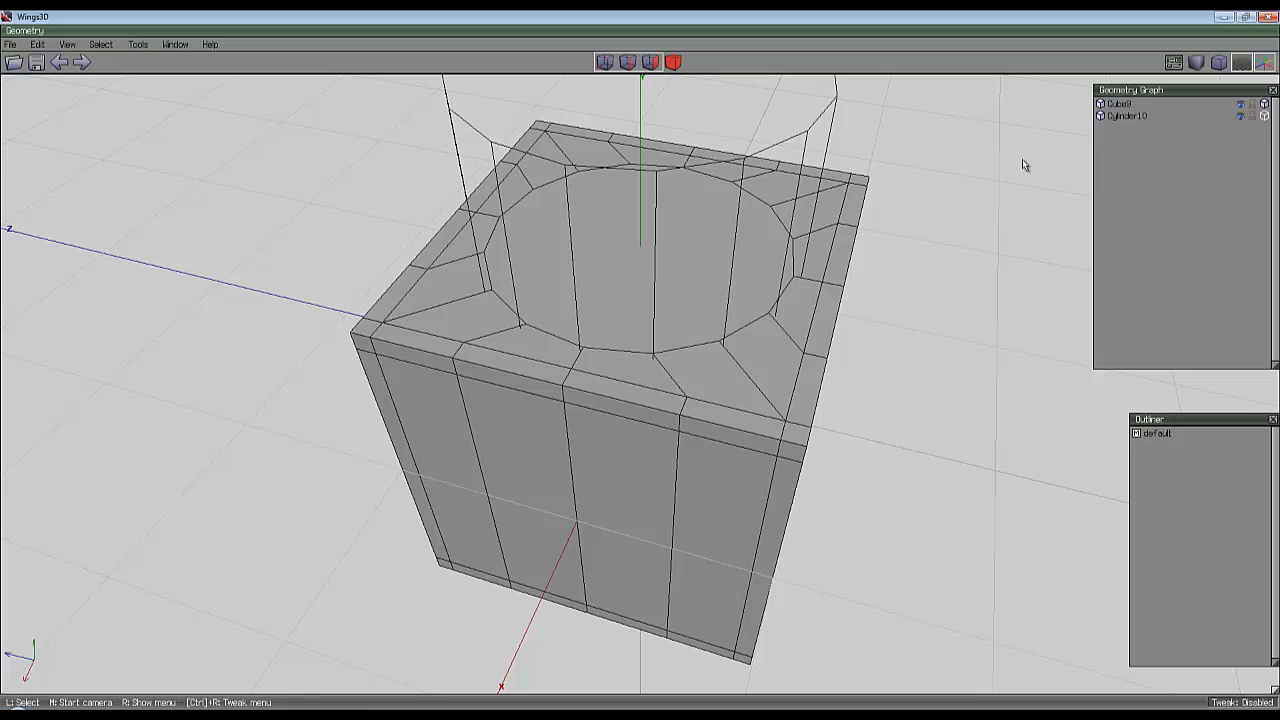
left_click(1240, 116)
left_click(721, 303)
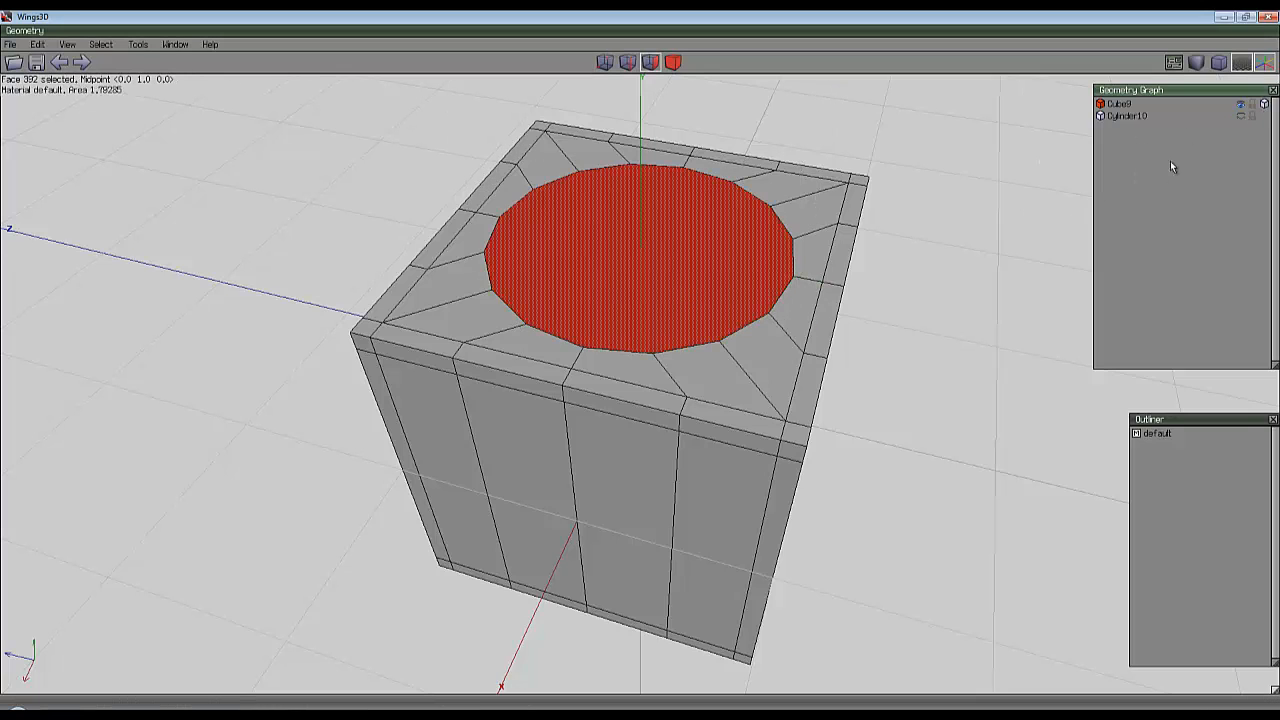
left_click(1240, 116)
Scale the cube's circular top face uniformly to about 105% to match the cylinder's outline.
right_click(922, 170)
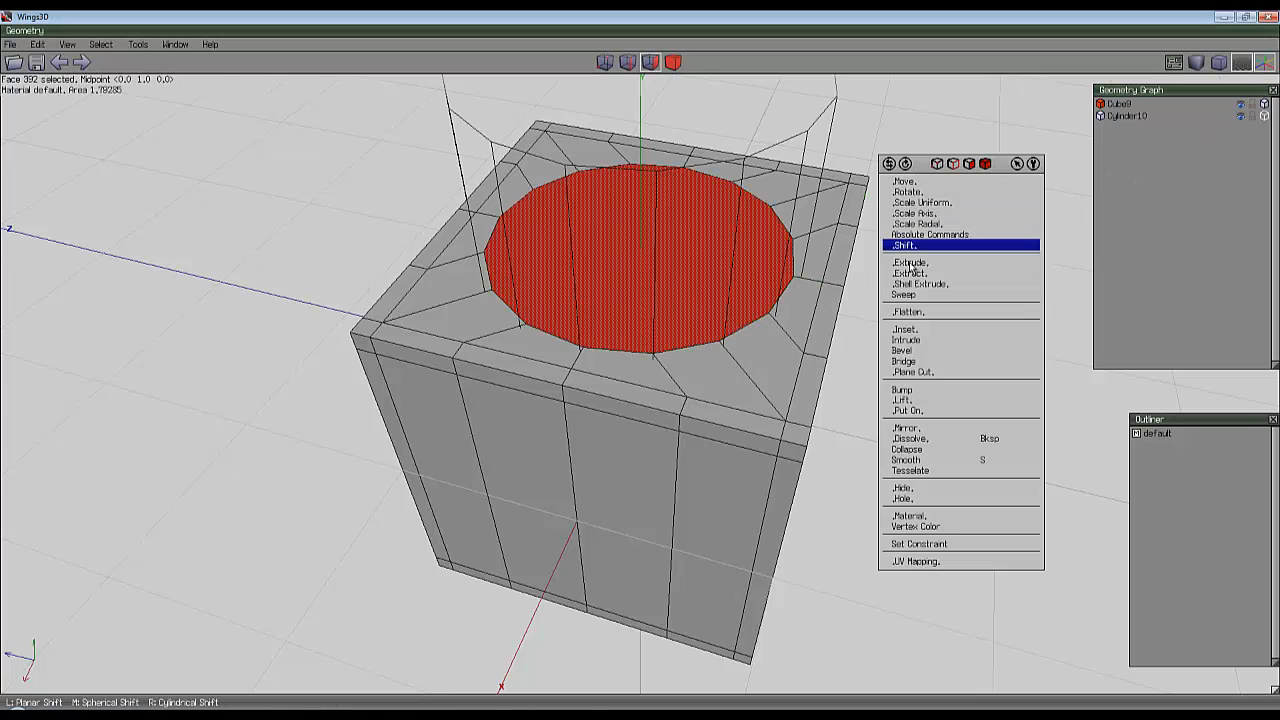
left_click(922, 202)
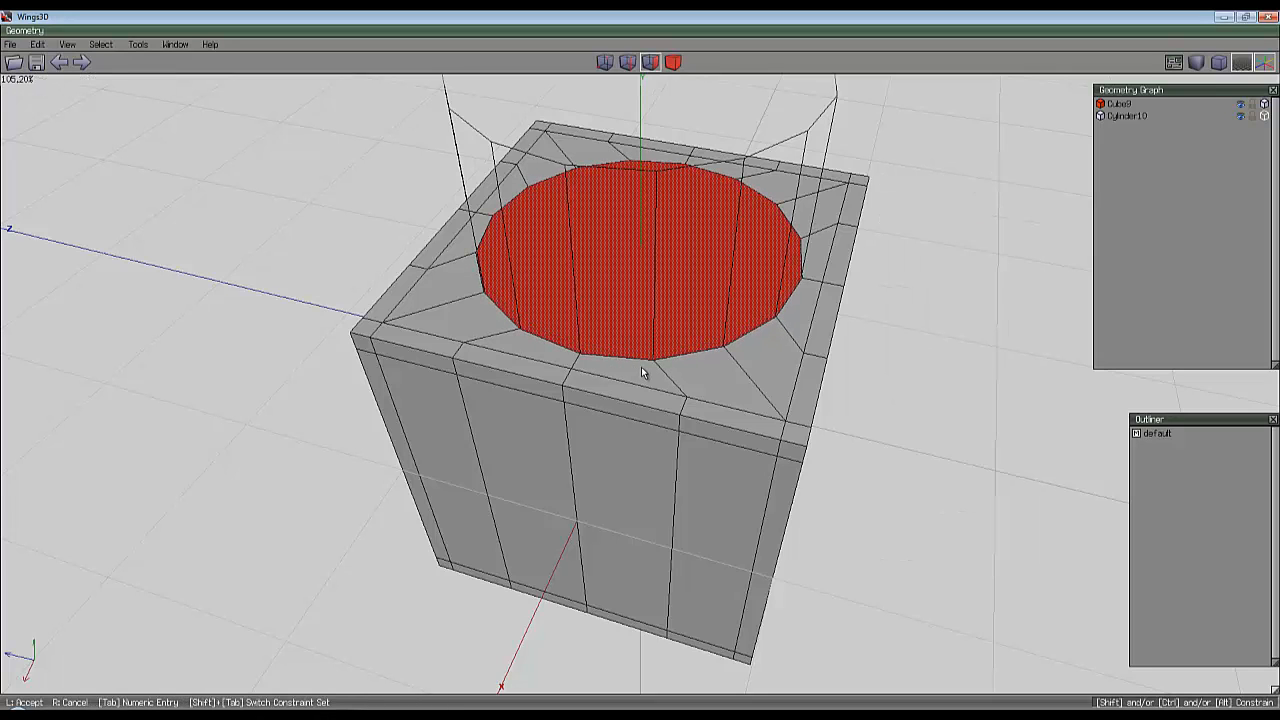
left_click(649, 378)
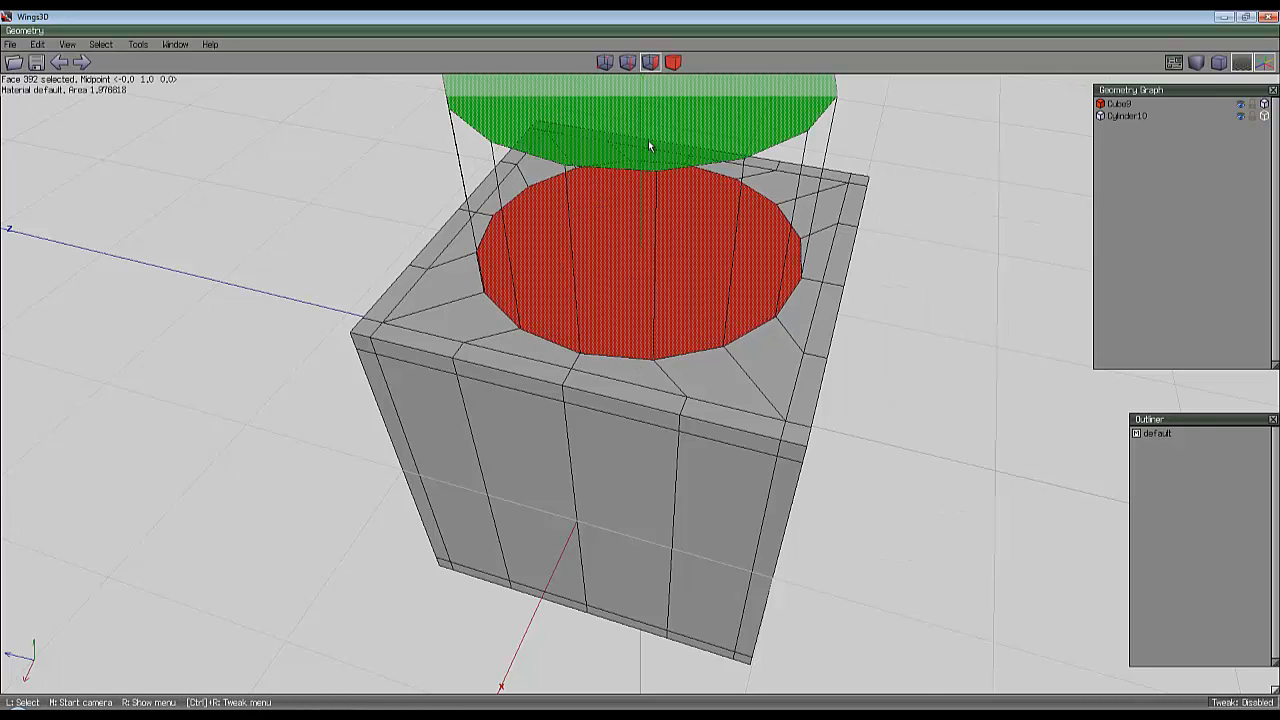
Select the whole cylinder and move it up along the Y axis until a gap separates it from the cube's top.
scroll(910, 205, "down", 5)
middle_click(909, 205)
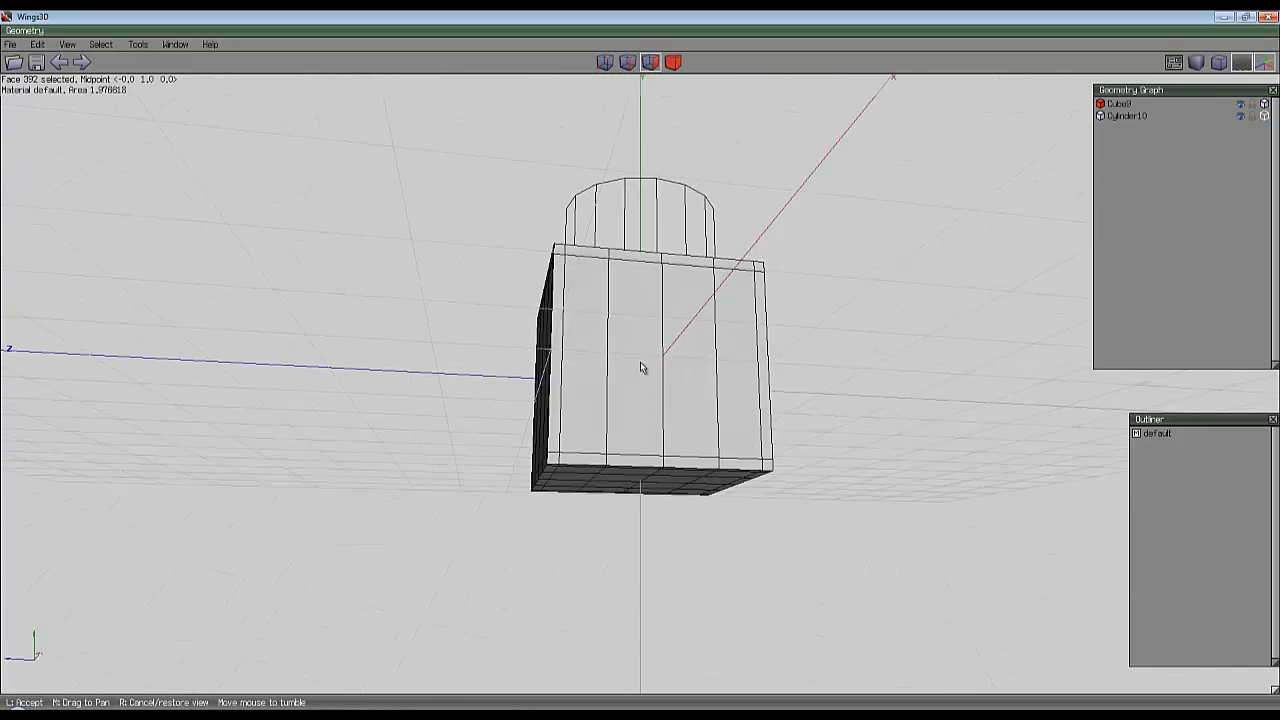
left_click(856, 201)
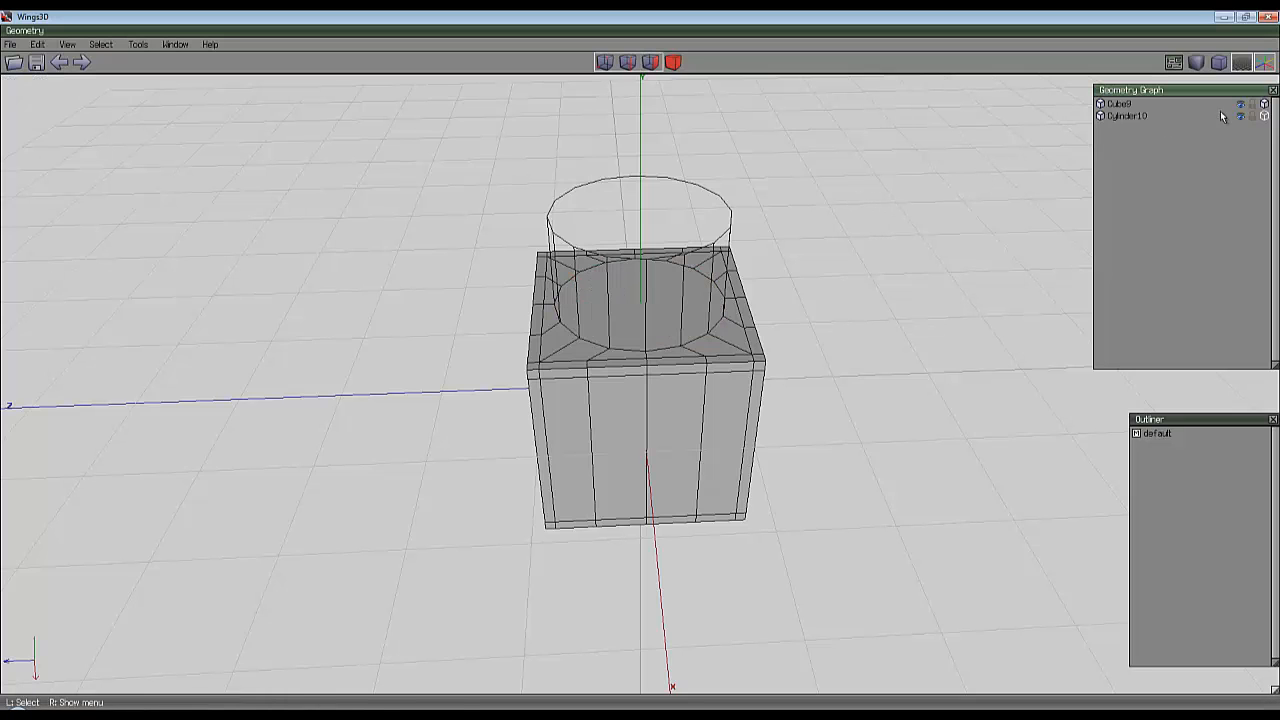
left_click(1104, 117)
middle_click_drag(840, 203, 840, 203)
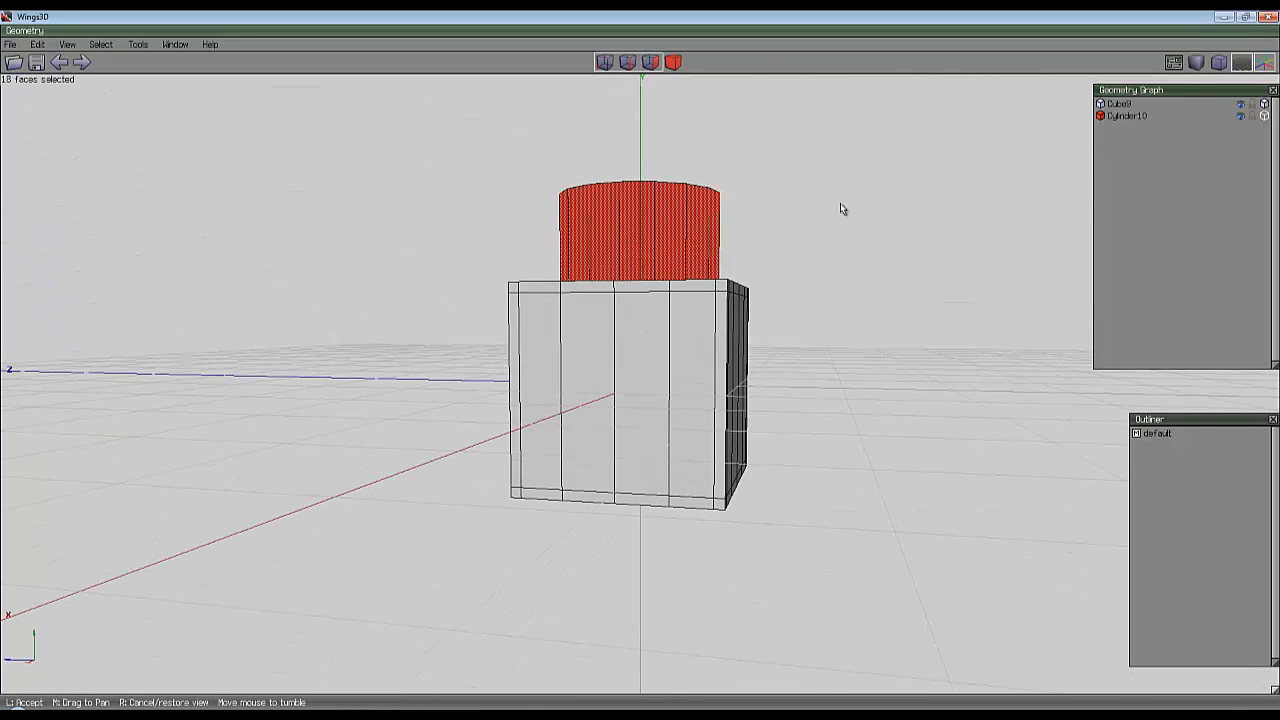
right_click(838, 204)
left_click(830, 200)
left_click(822, 240)
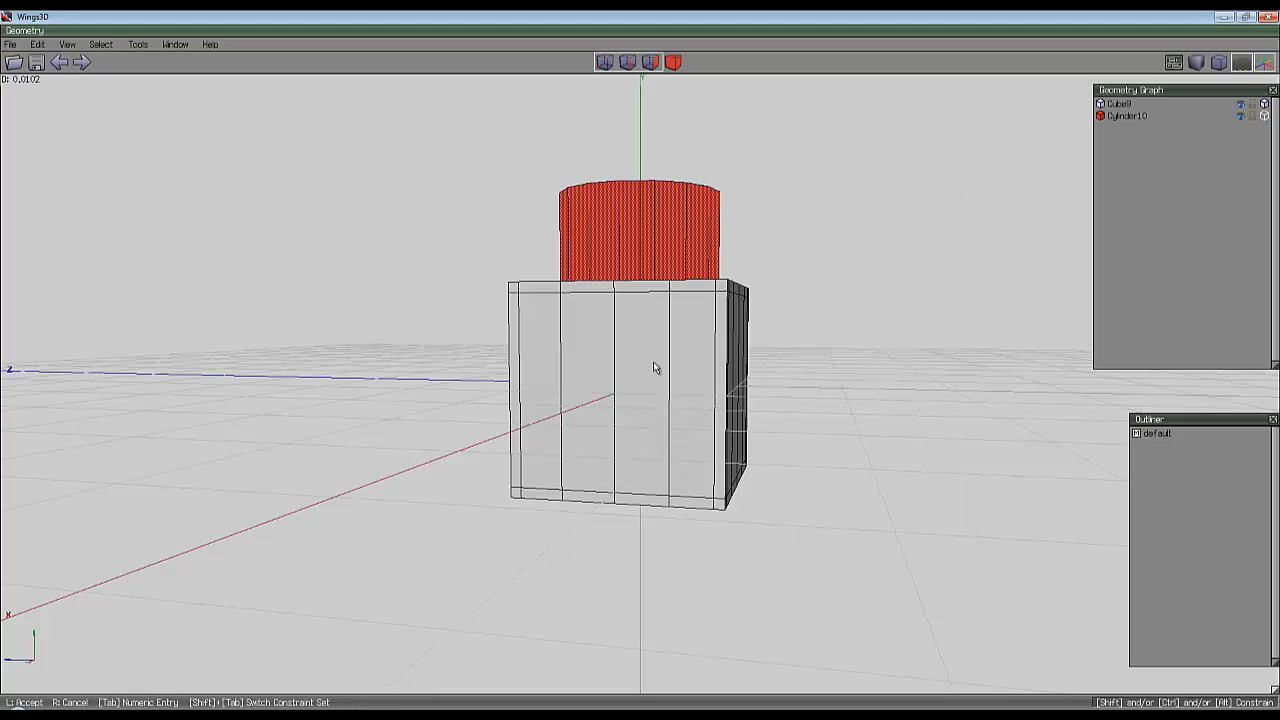
left_click(971, 270)
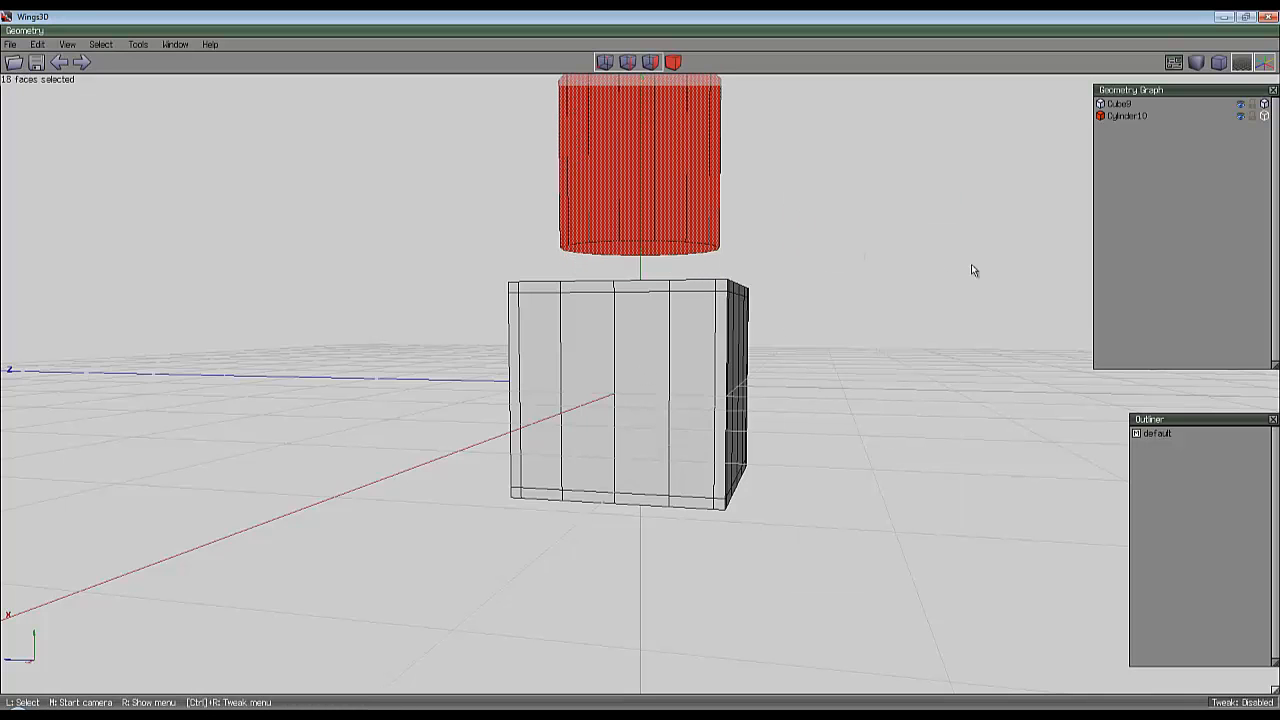
Restore the cylinder's shaded display, select its bottom face, extend the selection to all side faces, and delete them so only the top disc remains.
left_click(1265, 116)
mouse_move(663, 366)
middle_mouse_down()
mouse_move(640, 369)
mouse_move(729, 311)
middle_mouse_up()
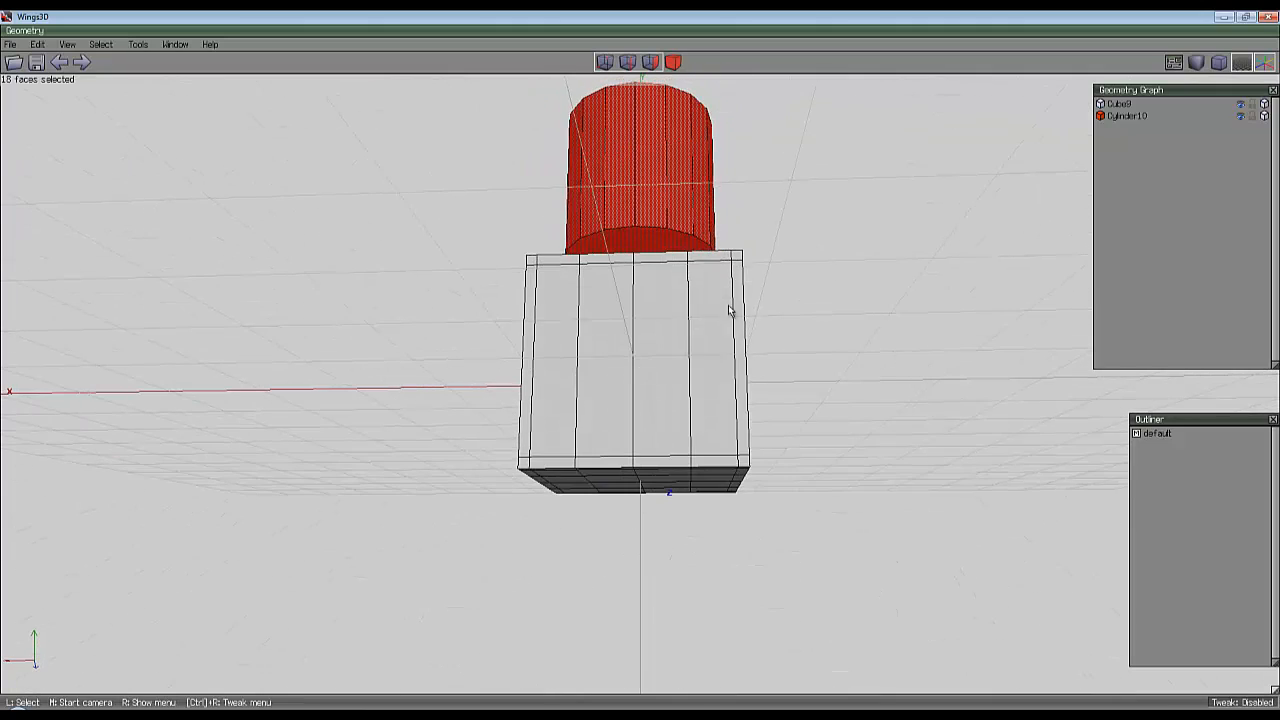
key("space")
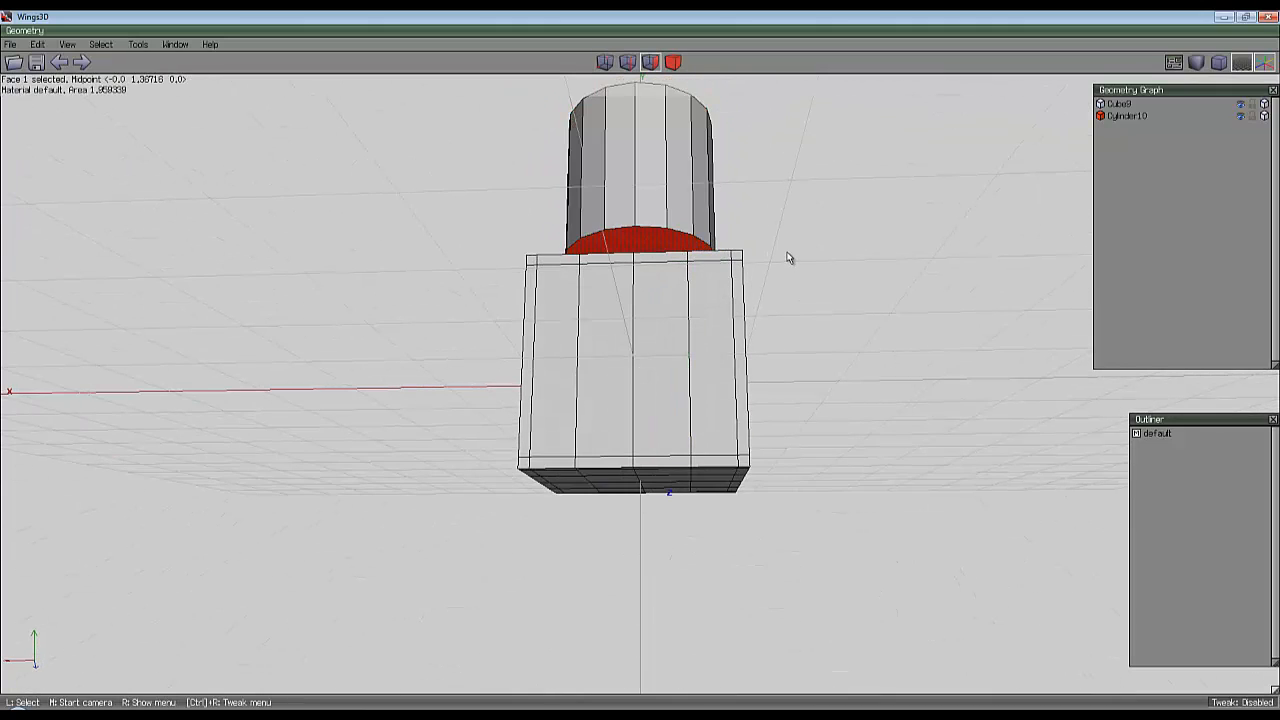
key("plus")
middle_click(787, 253)
left_click(641, 367)
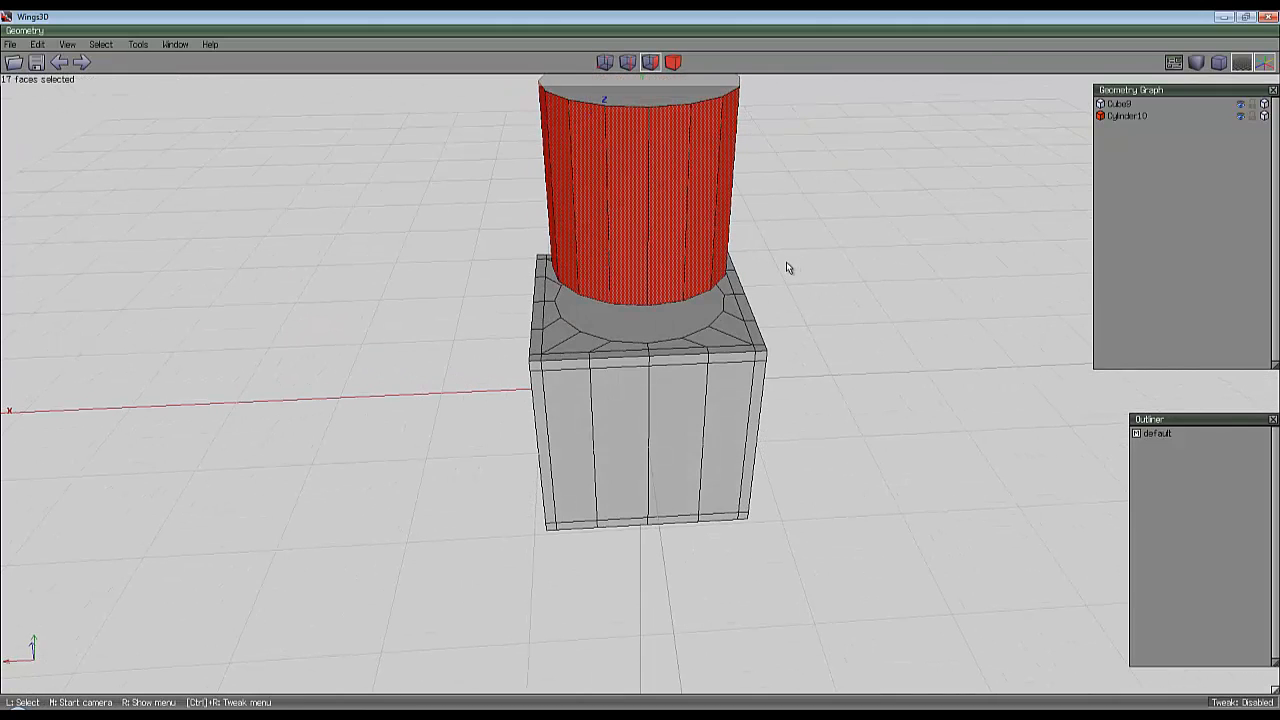
key("Delete")
middle_click(803, 236)
left_click(641, 370)
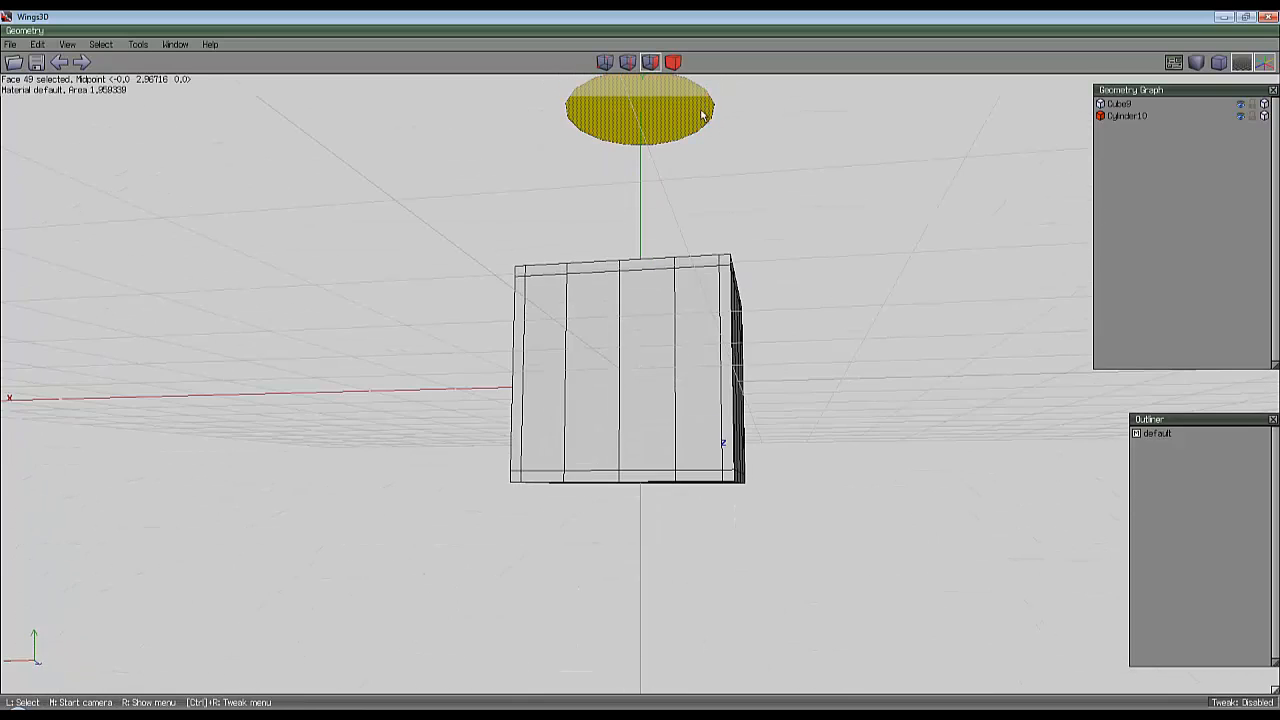
Bridge the underside of the floating disc with the circular face on the cube's top.
middle_click(703, 116)
left_click(641, 370)
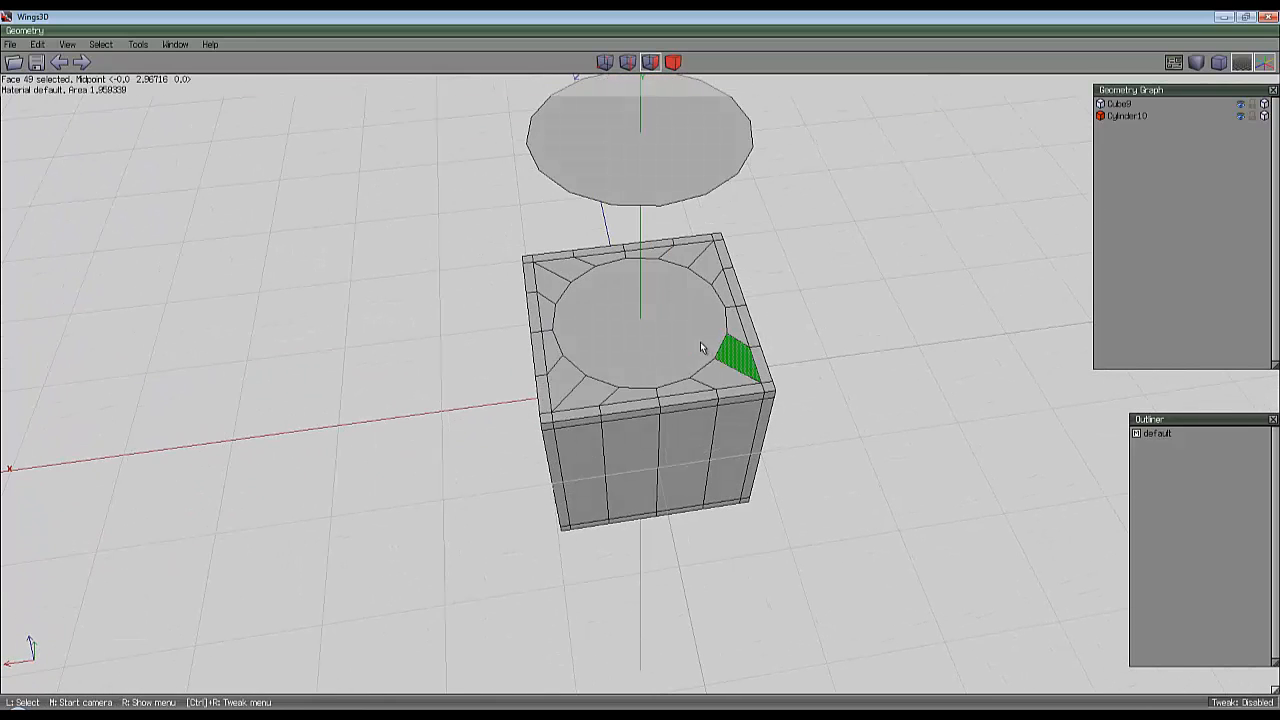
left_click(692, 345)
right_click(797, 302)
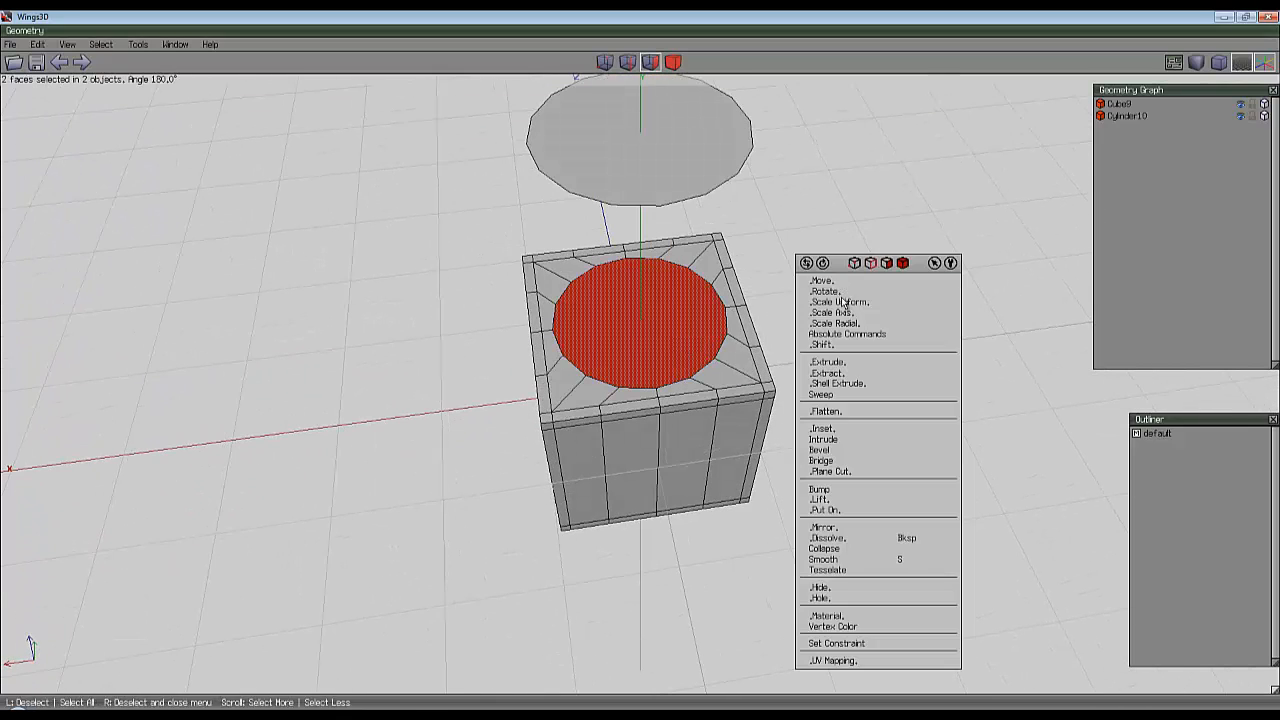
left_click(840, 461)
middle_click(860, 343)
left_click(642, 238)
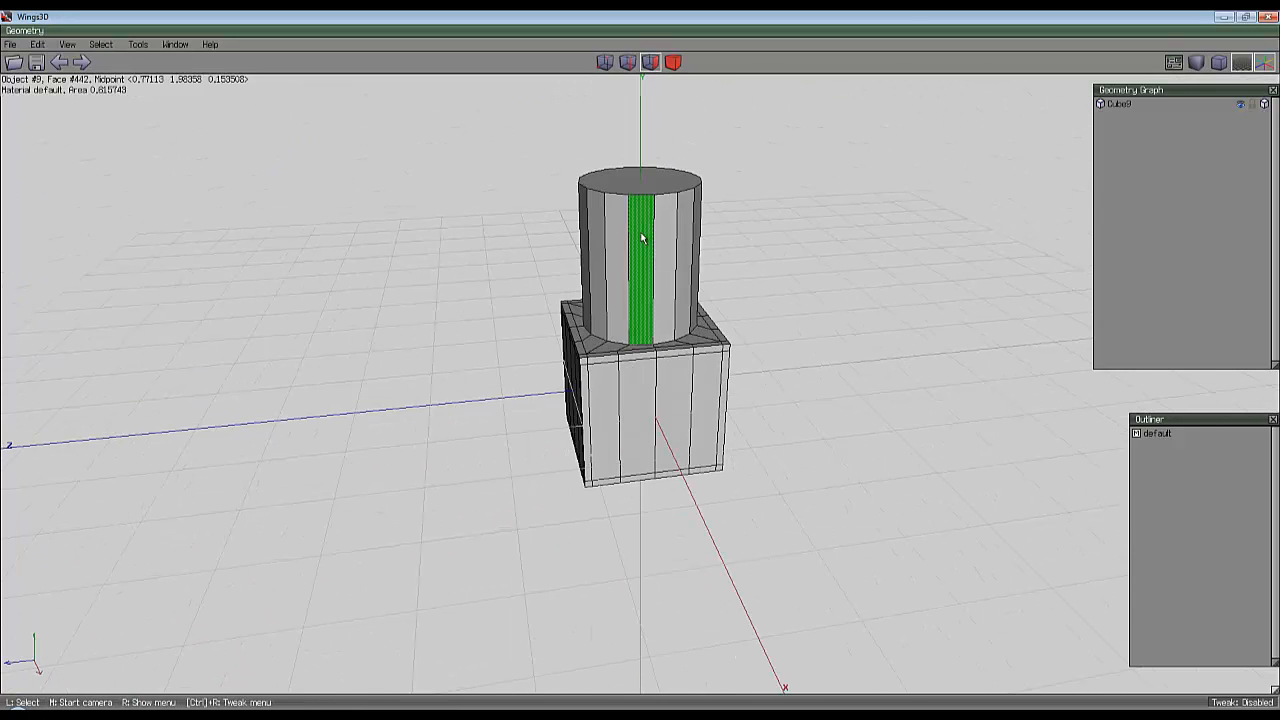
Move the joined cylinder's top face down along the Y axis to a height of about 2.69.
left_click(645, 182)
right_click(825, 170)
left_click(825, 172)
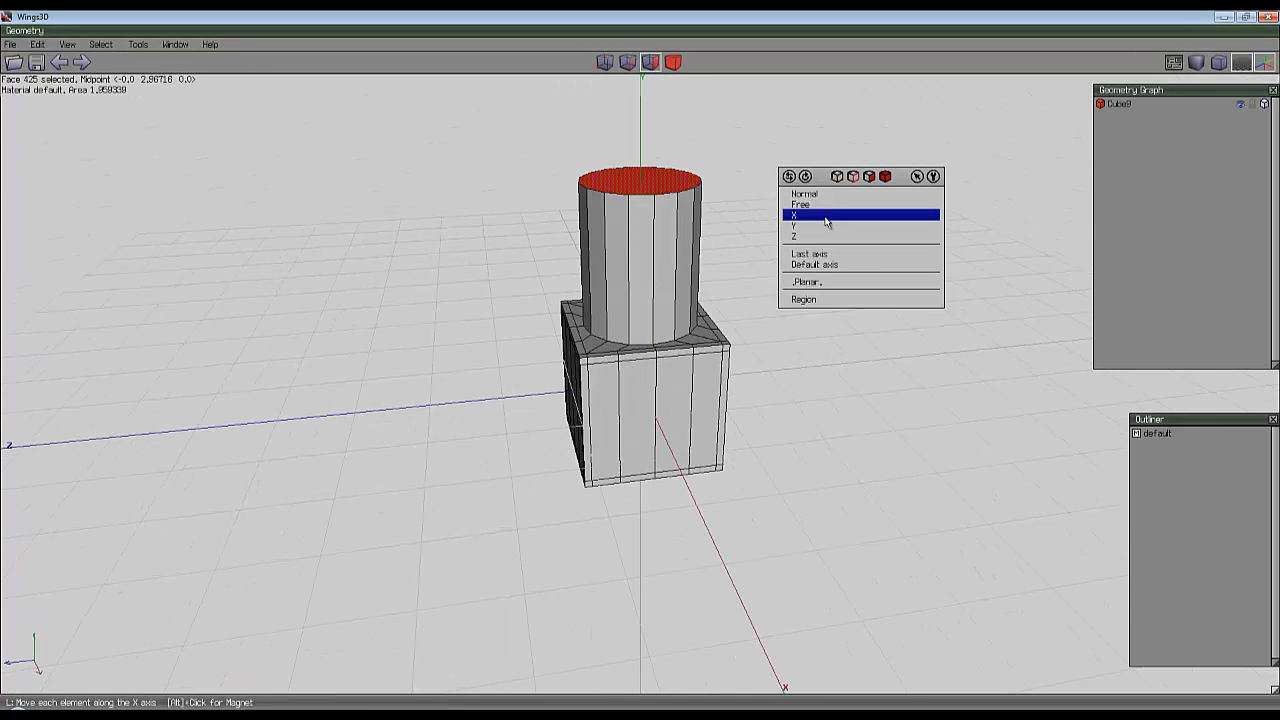
left_click(826, 225)
left_click(650, 337)
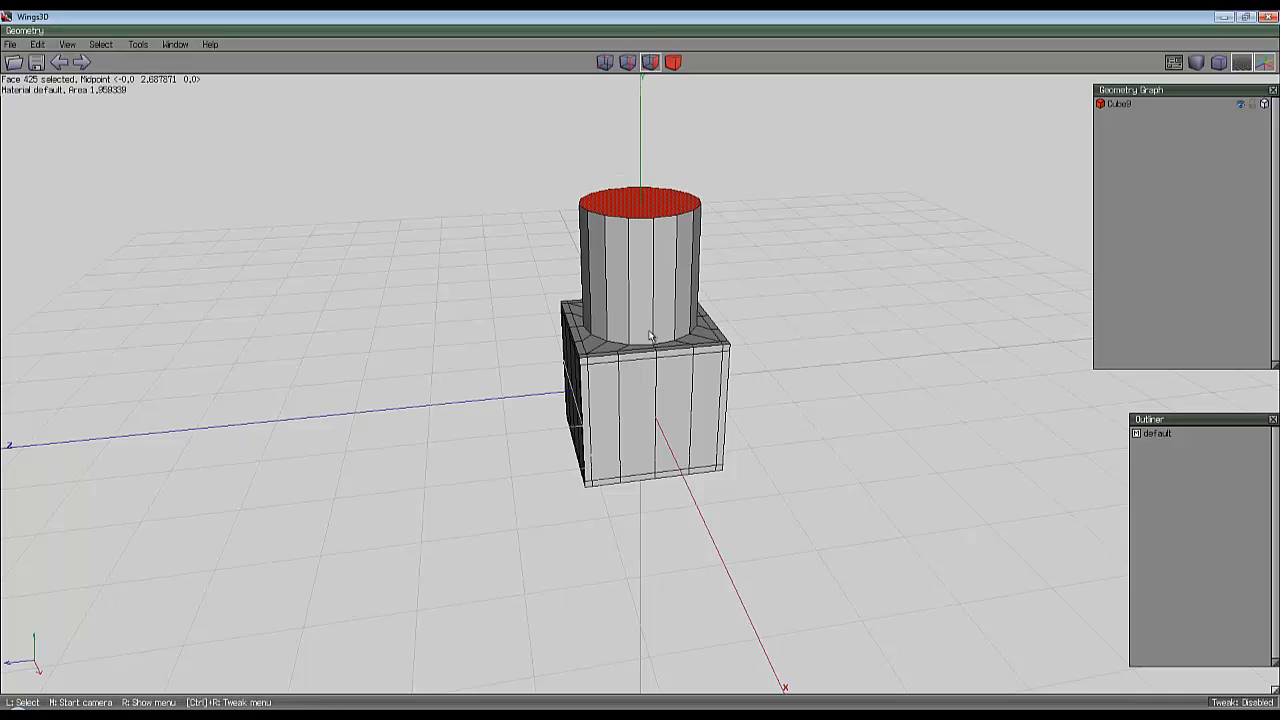
Preview the joined model smoothed, and examine the transition between the cylinder and the cube's top.
middle_click(748, 280)
scroll(640, 368, "up", 5)
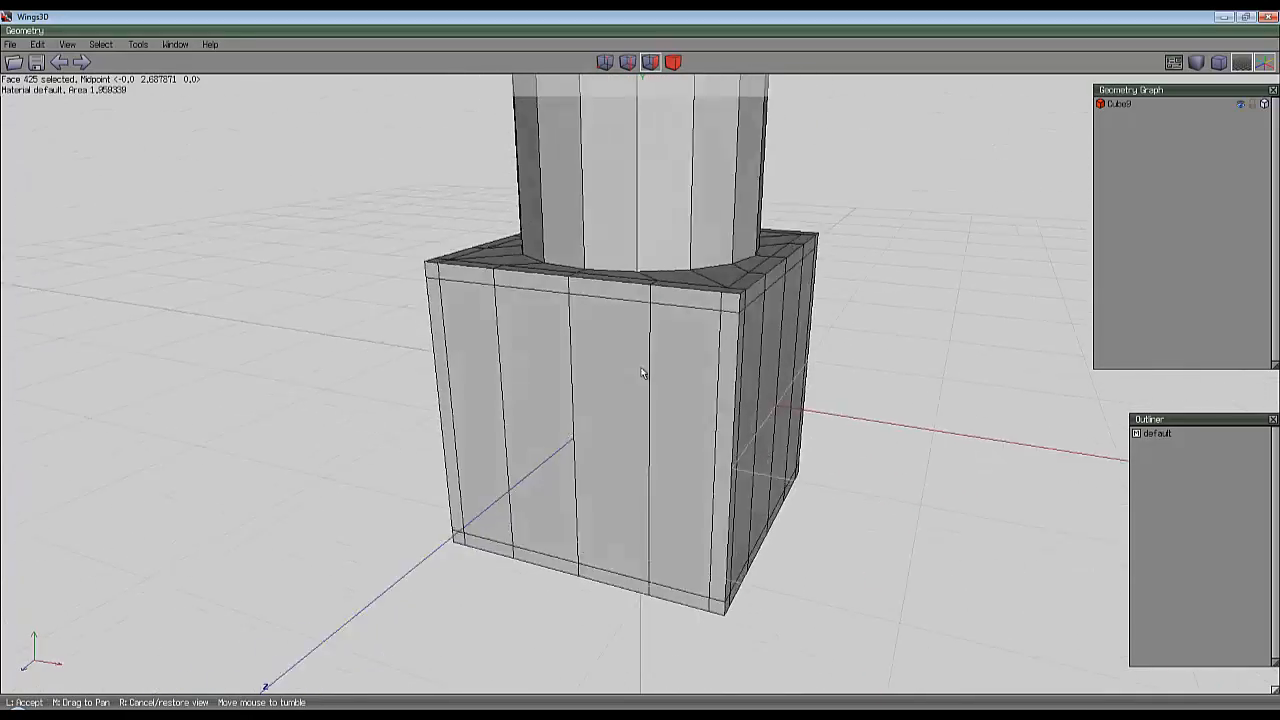
right_click(640, 367)
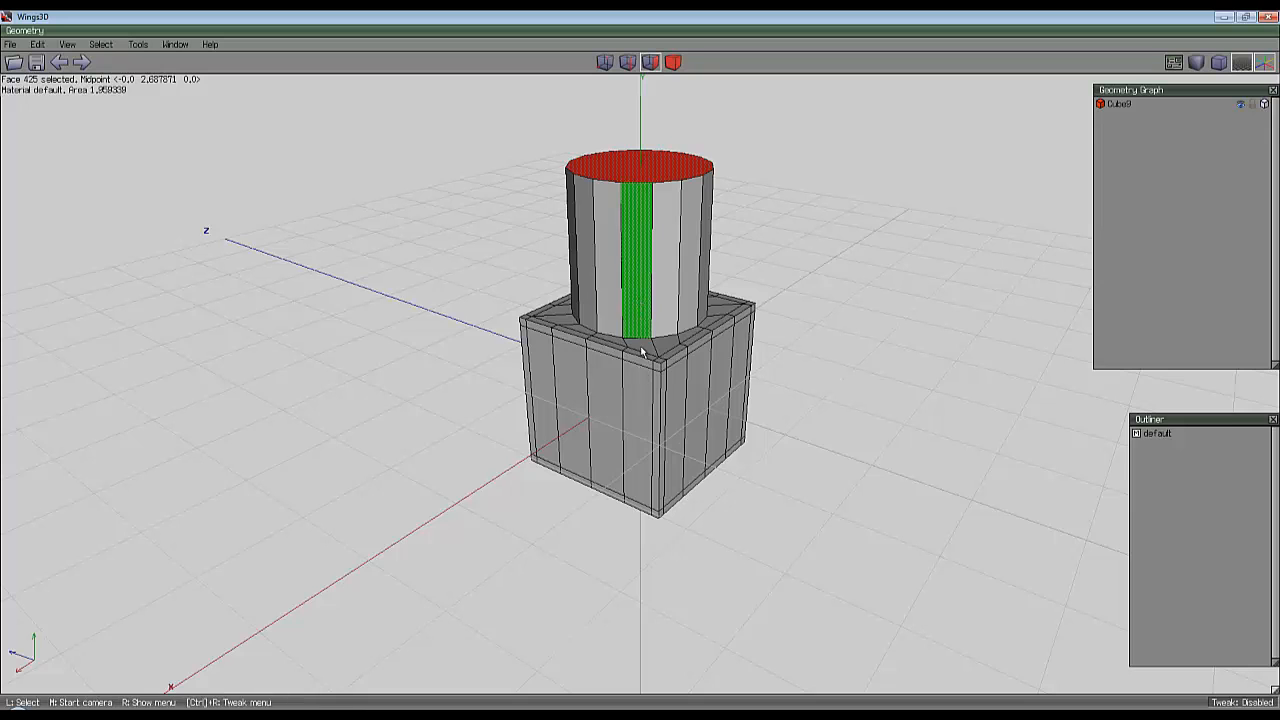
key("Tab")
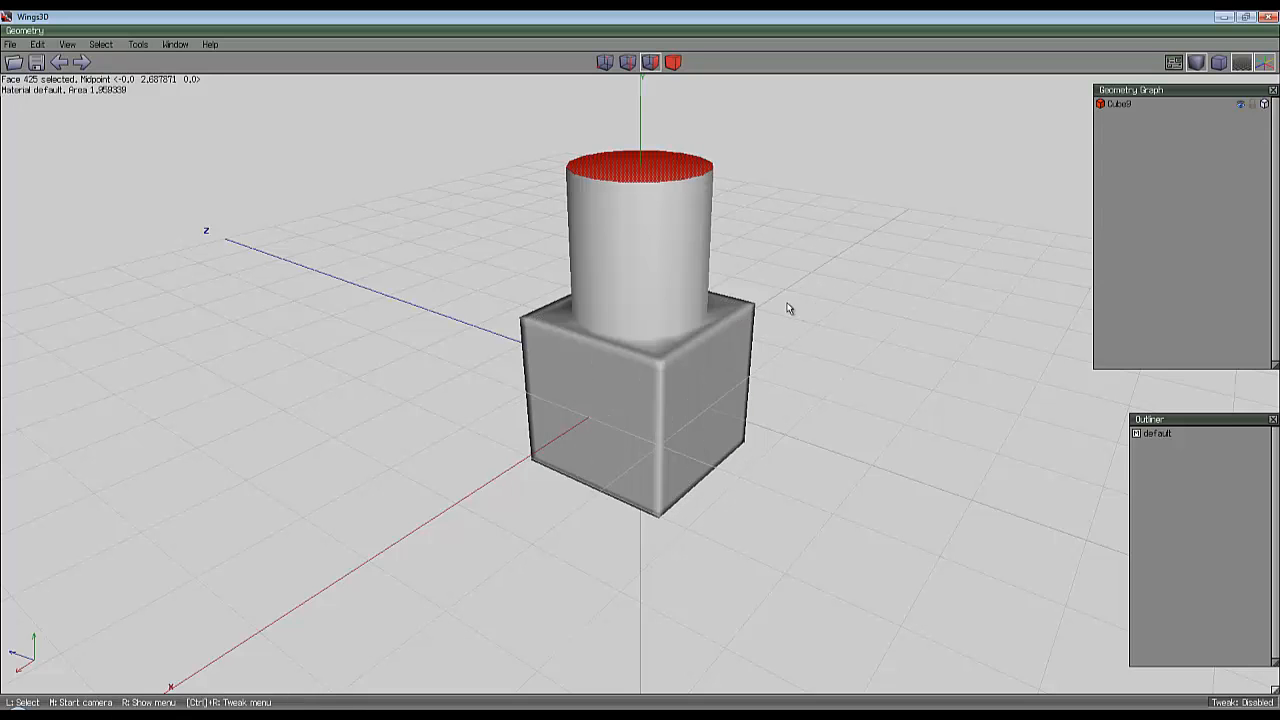
middle_click(790, 305)
scroll(640, 367, "up", 5)
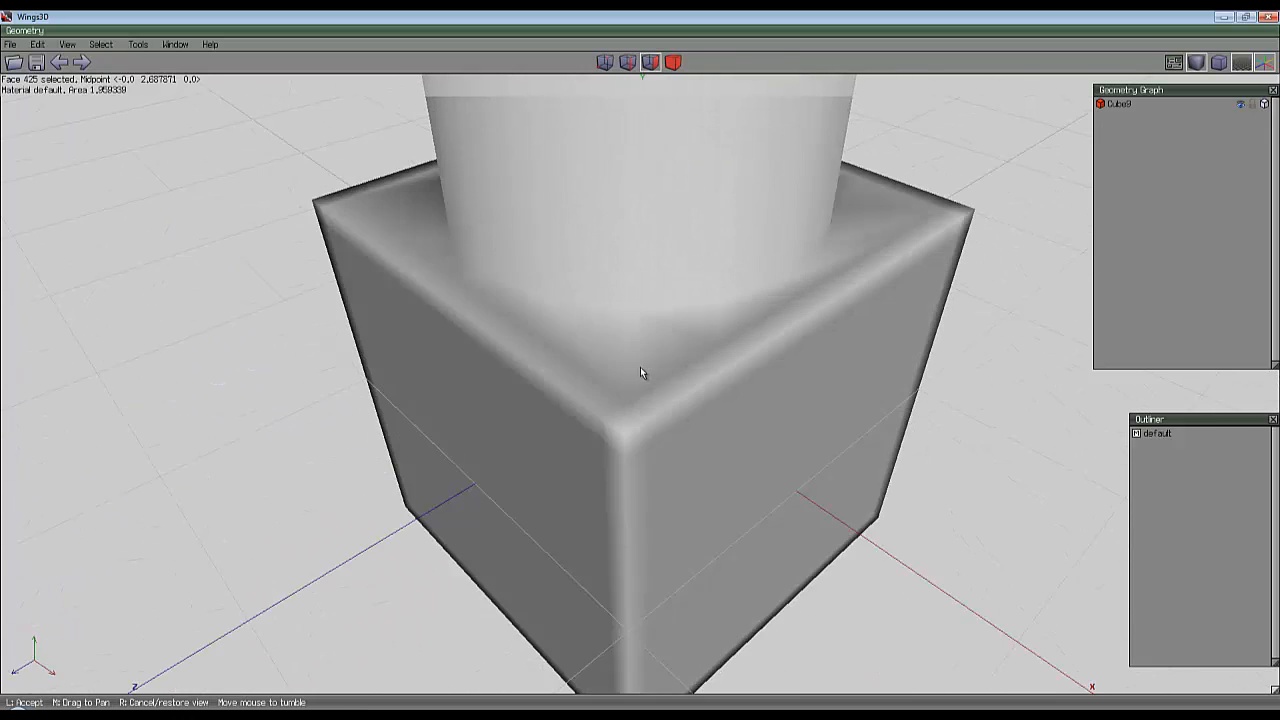
scroll(642, 369, "down", 3)
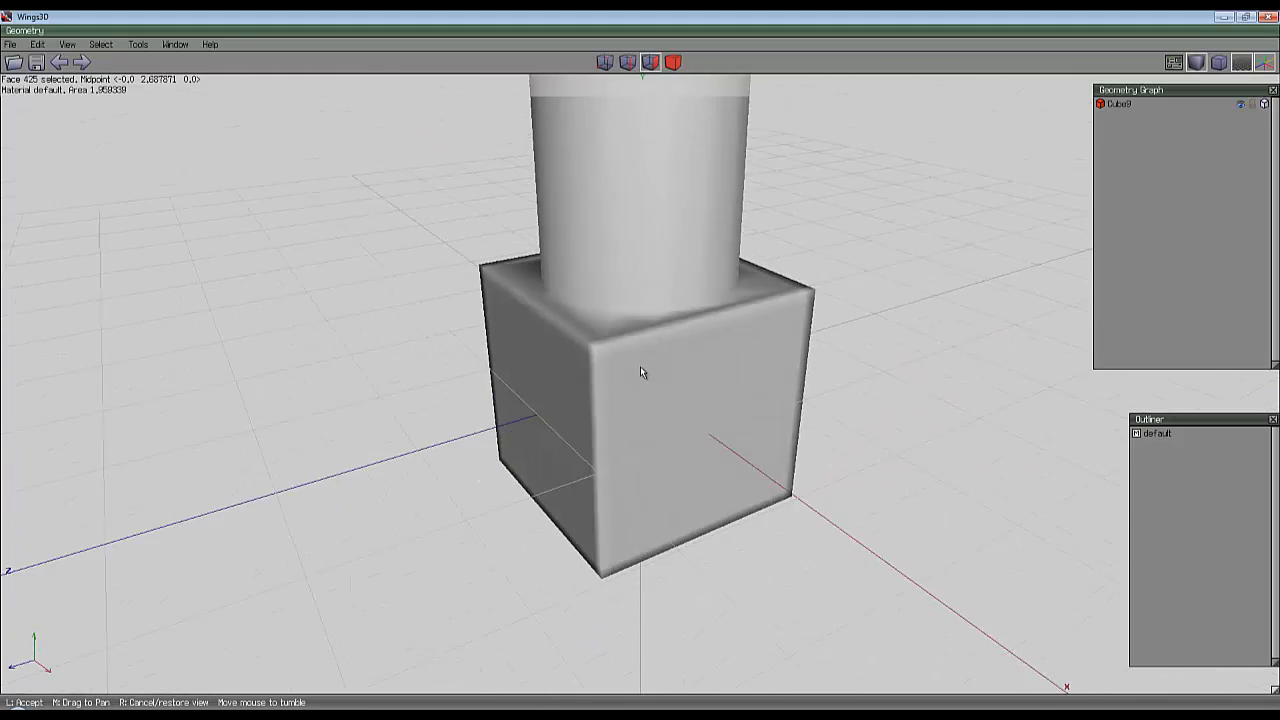
right_click(640, 366)
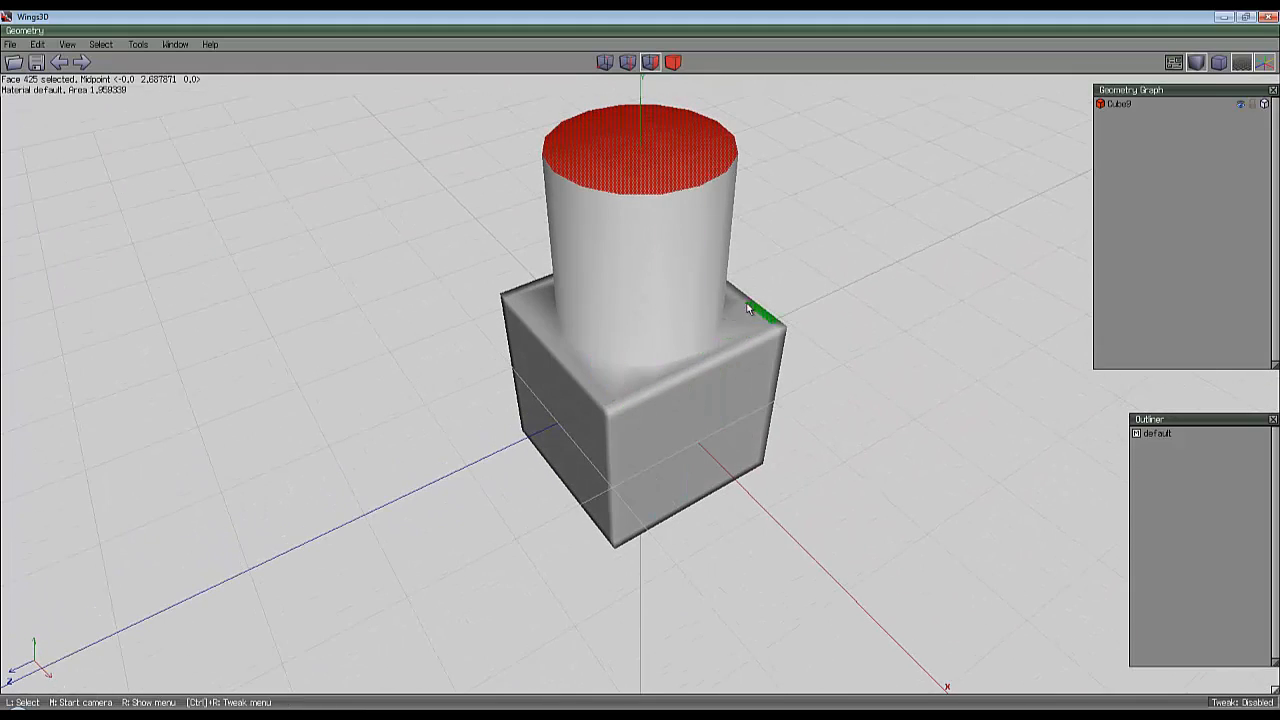
key("Tab")
Select the edge loop where the cylinder meets the cube's top and give it a narrow bevel.
scroll(785, 330, "up", 5)
middle_click(771, 340)
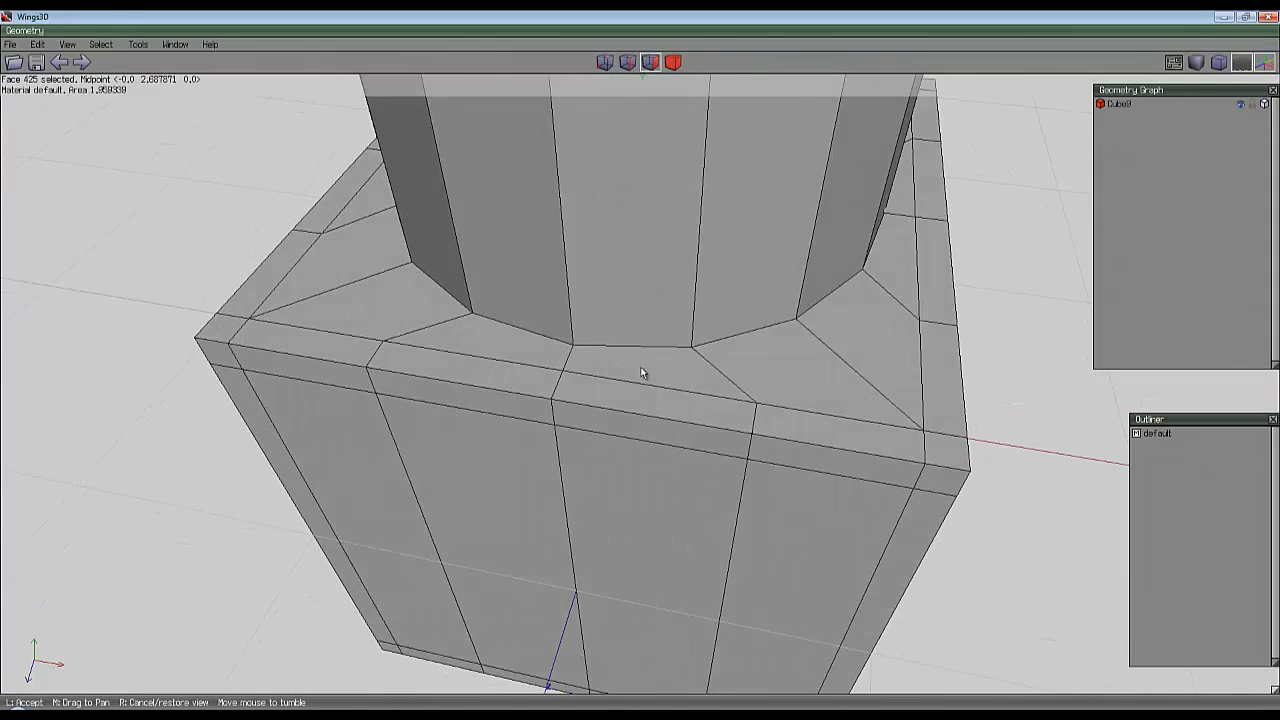
left_click(642, 372)
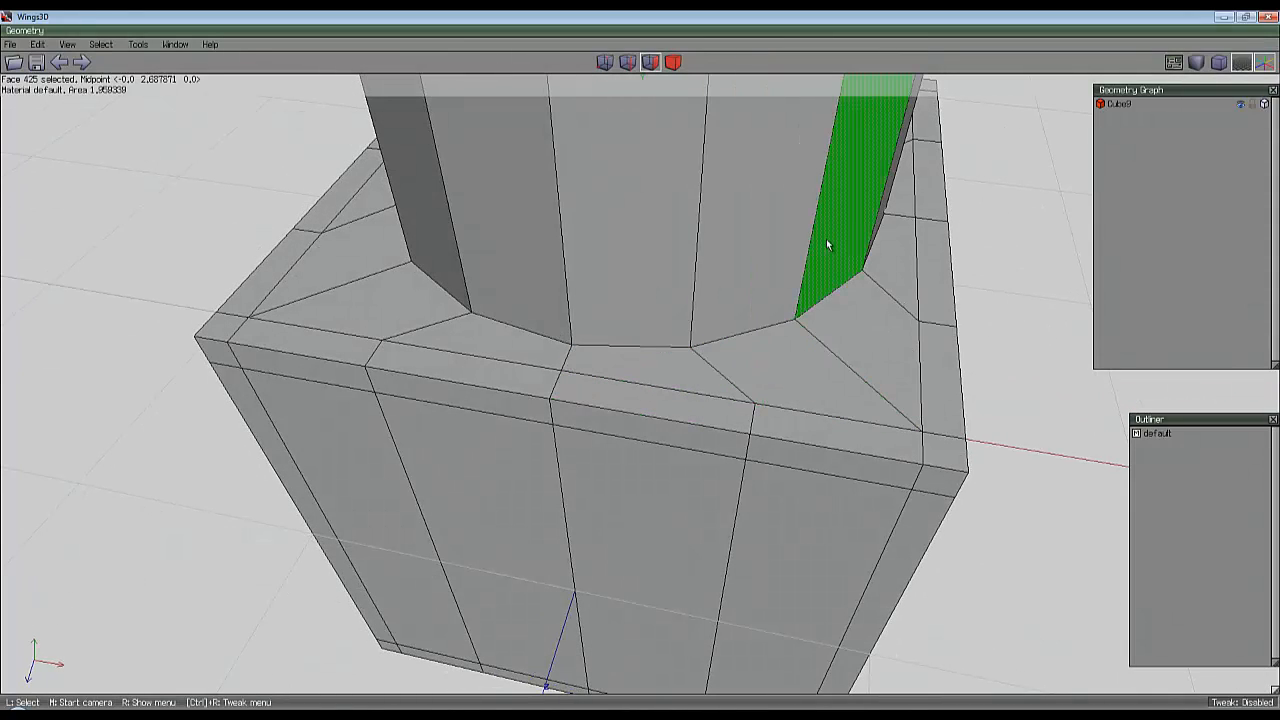
key("2")
scroll(727, 348, "down", 8)
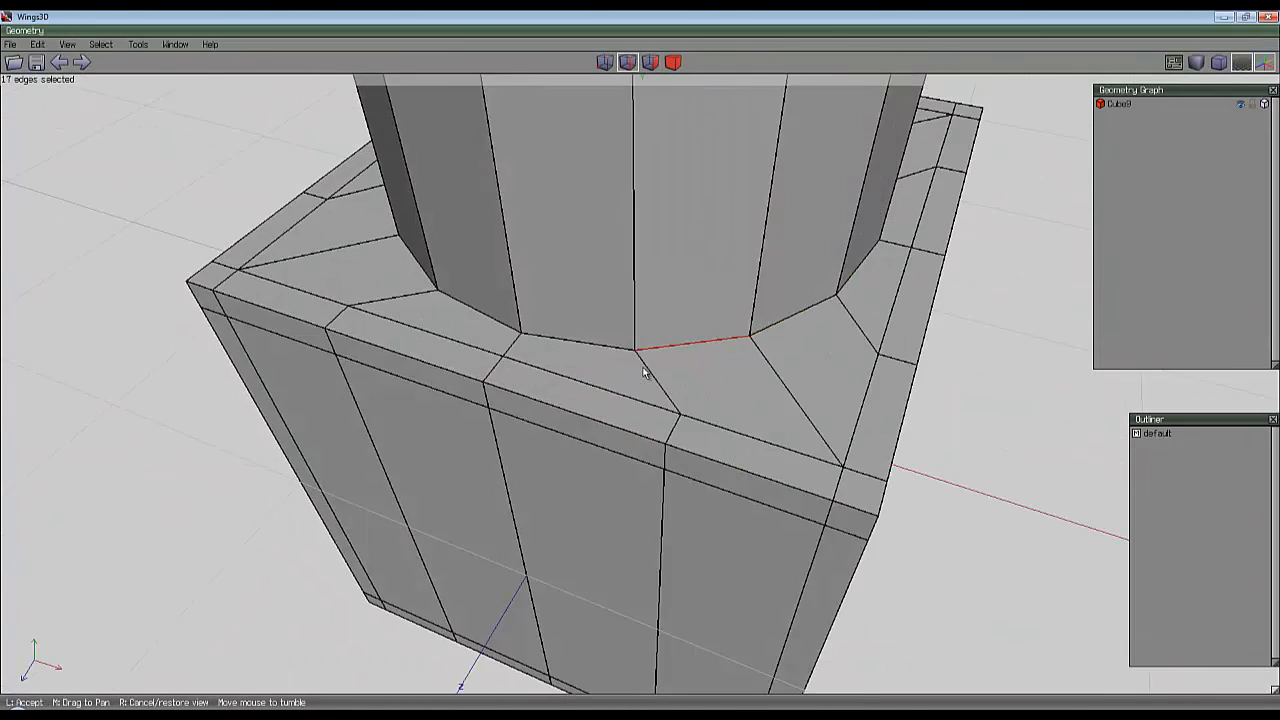
middle_click(643, 372)
key("space")
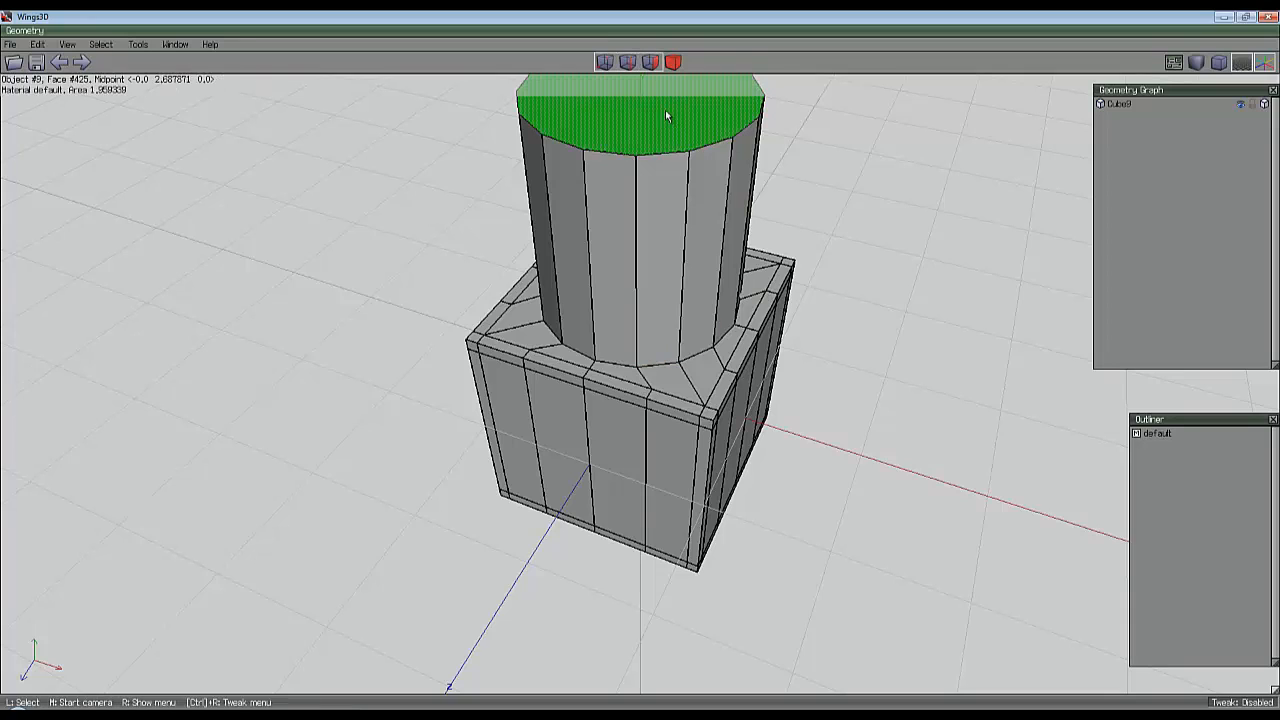
left_click(628, 63)
key("l")
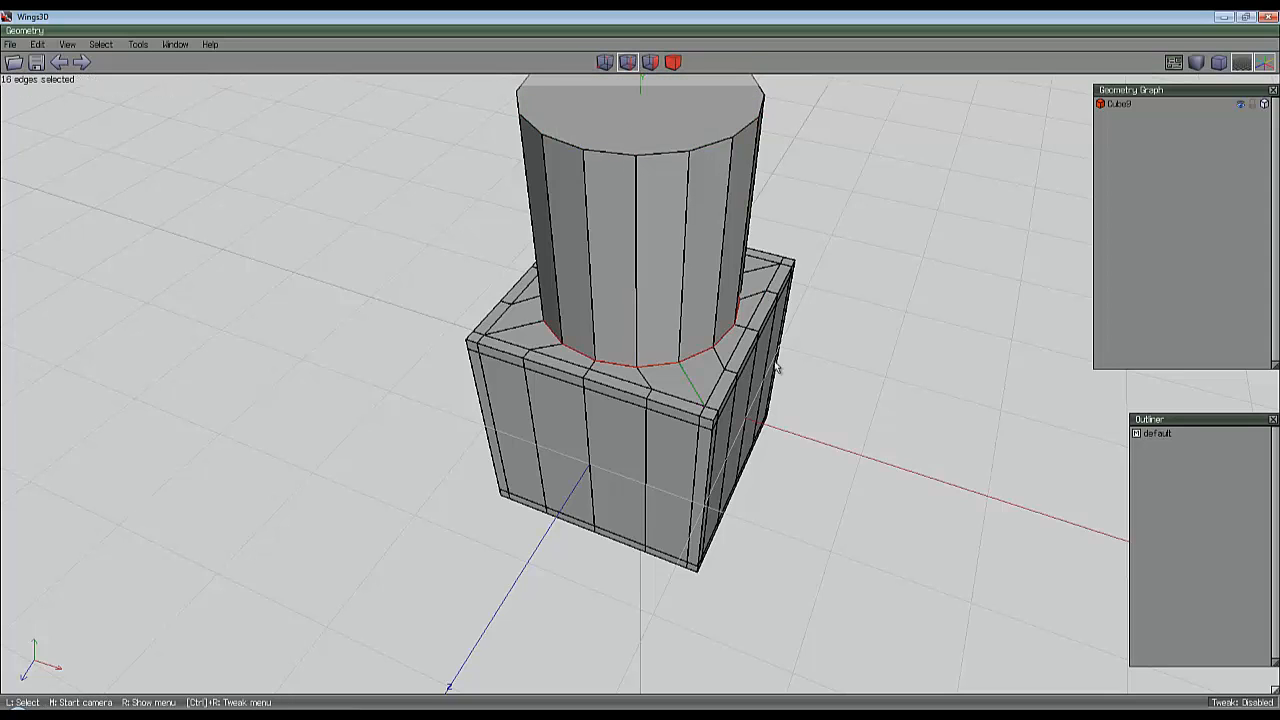
right_click(843, 243)
left_click(848, 431)
left_click(644, 373)
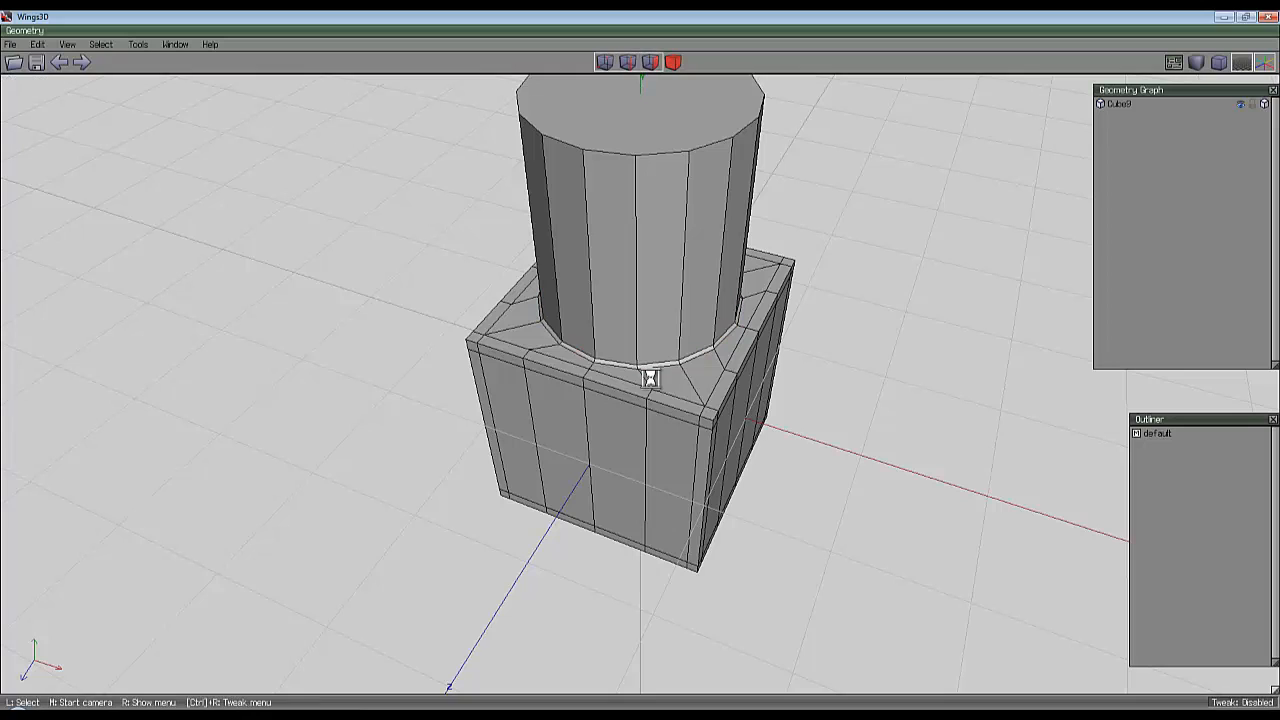
Check the bevelled joint in the smoothed preview, and undo the bevel.
key("Tab")
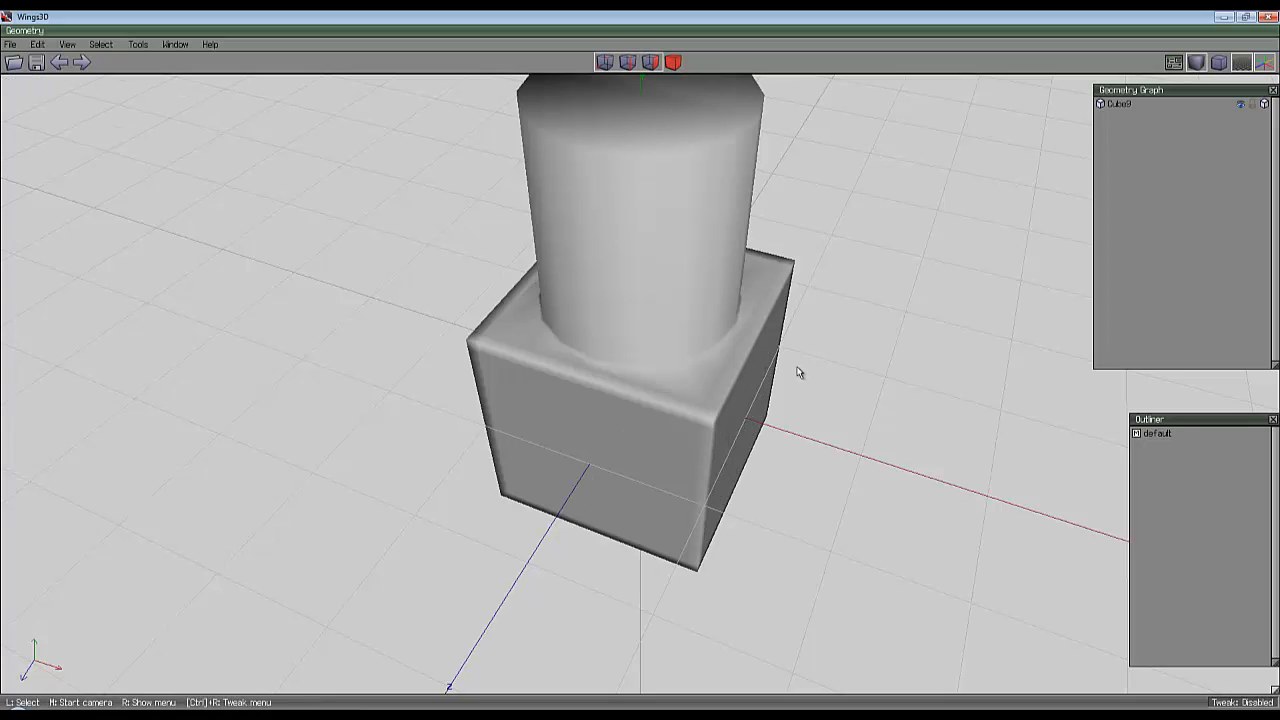
key("Tab")
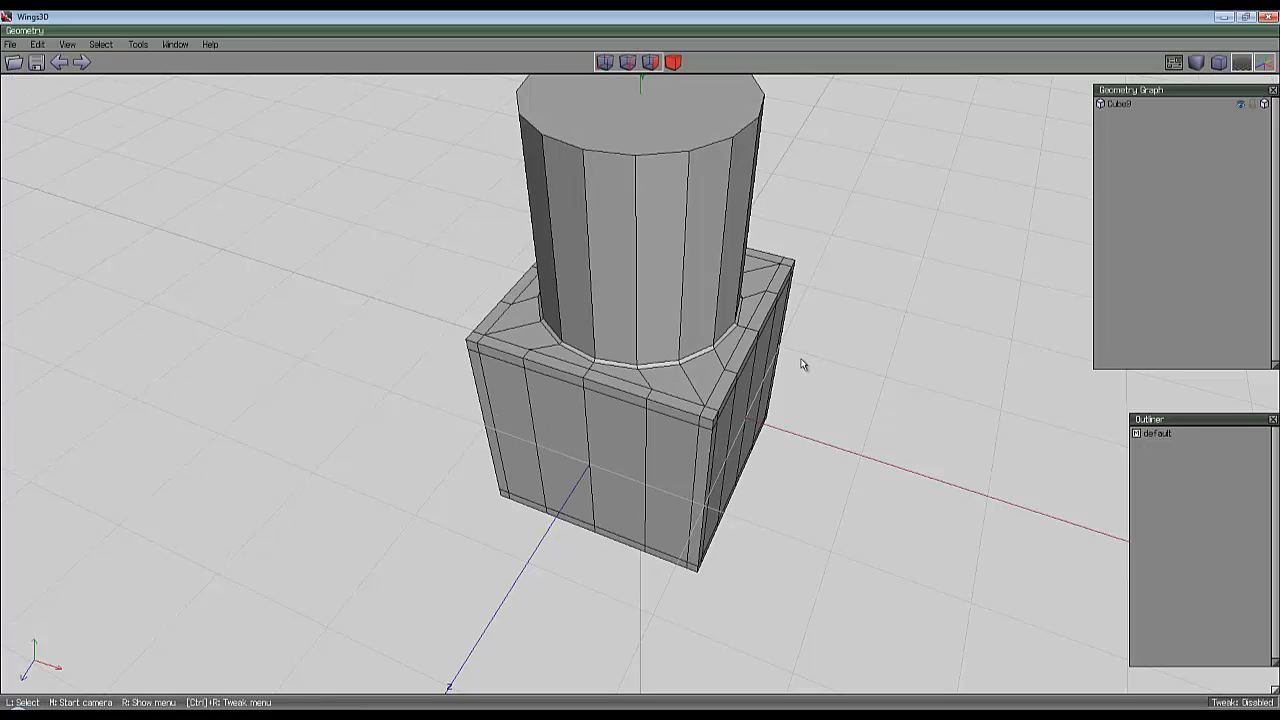
key("ctrl+z")
Connect the ring of radial edges on the cube's top at their midpoints to form a new edge loop around the cylinder's base.
key("space")
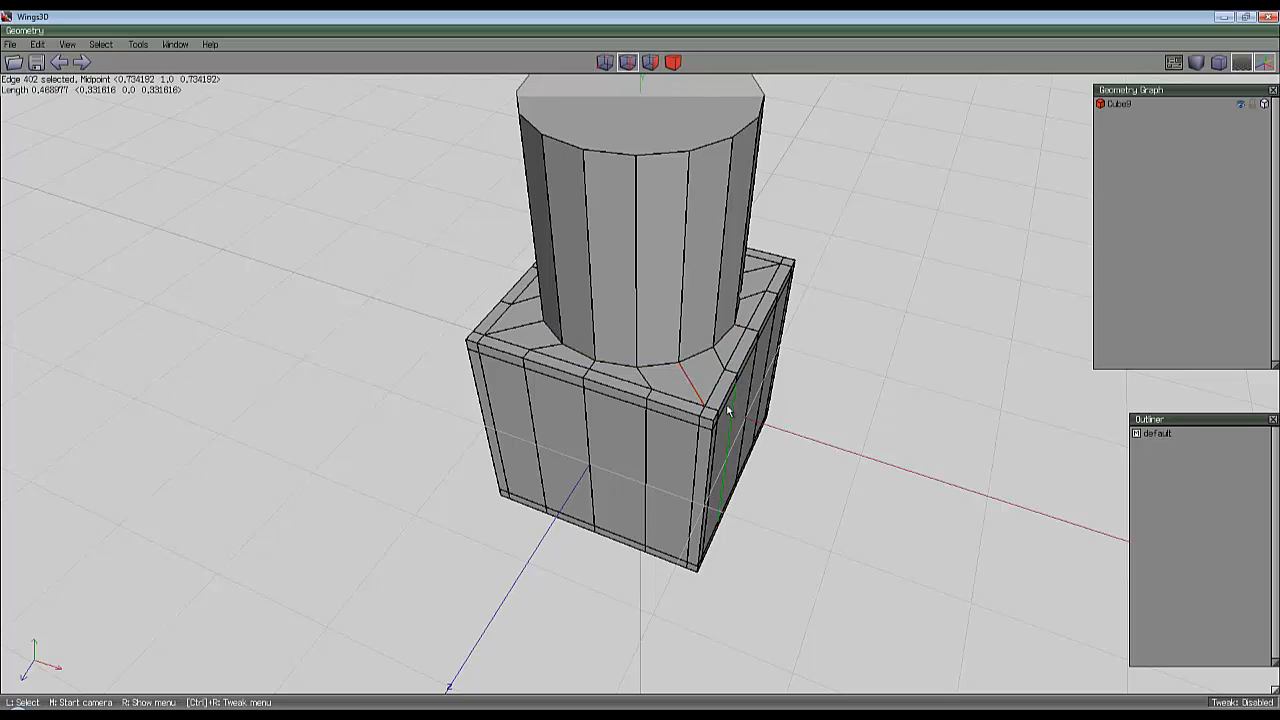
scroll(728, 410, "up", 3)
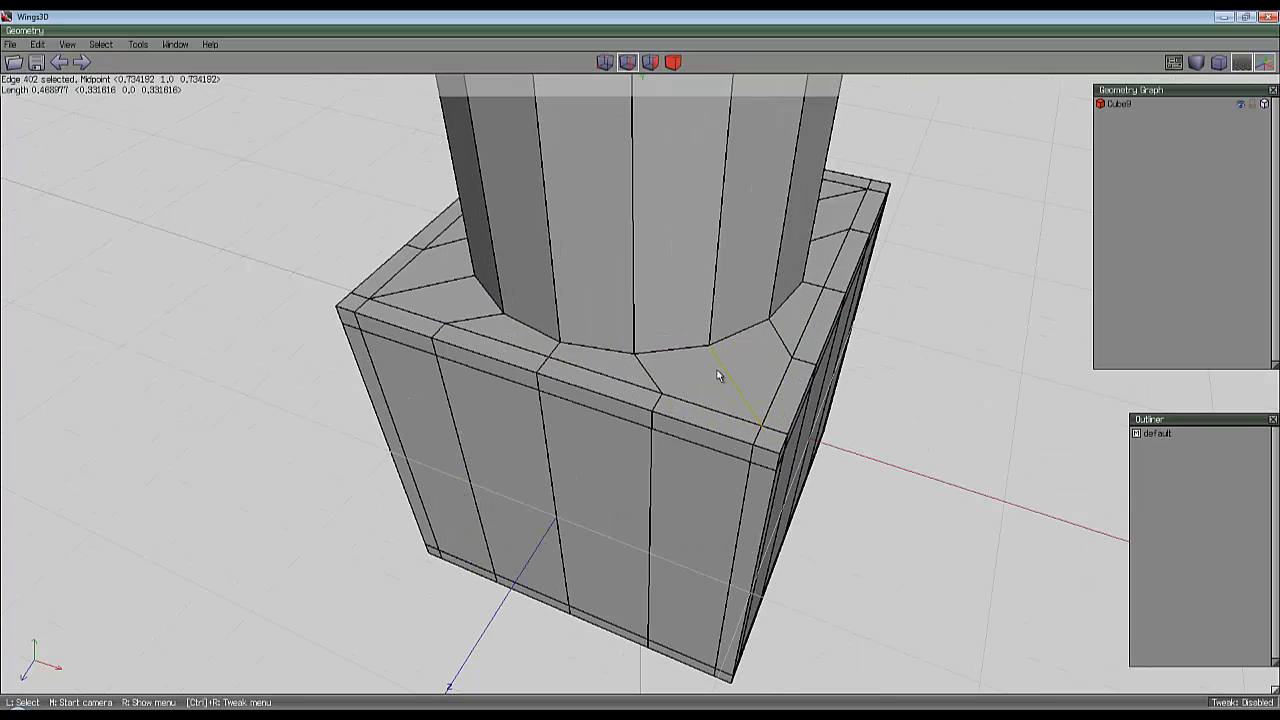
key("g")
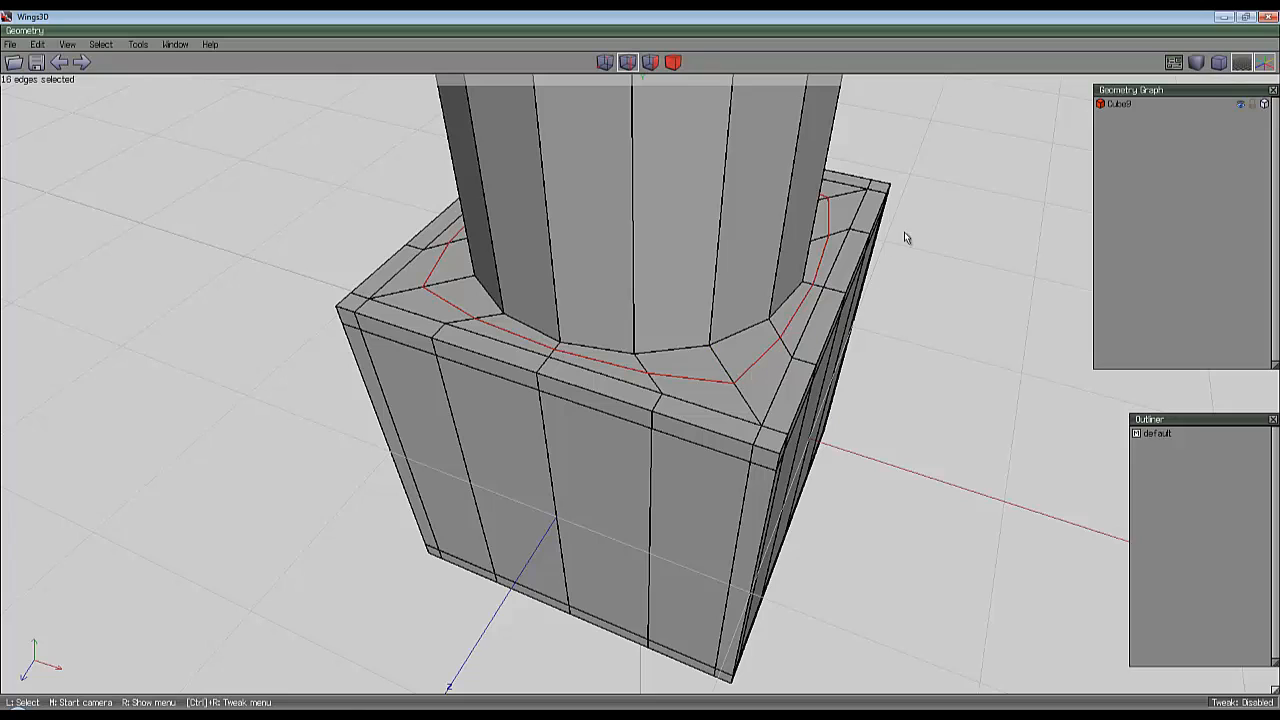
Try to slide the new edge loop on the cube's top inward to the cylinder's base.
right_click(946, 214)
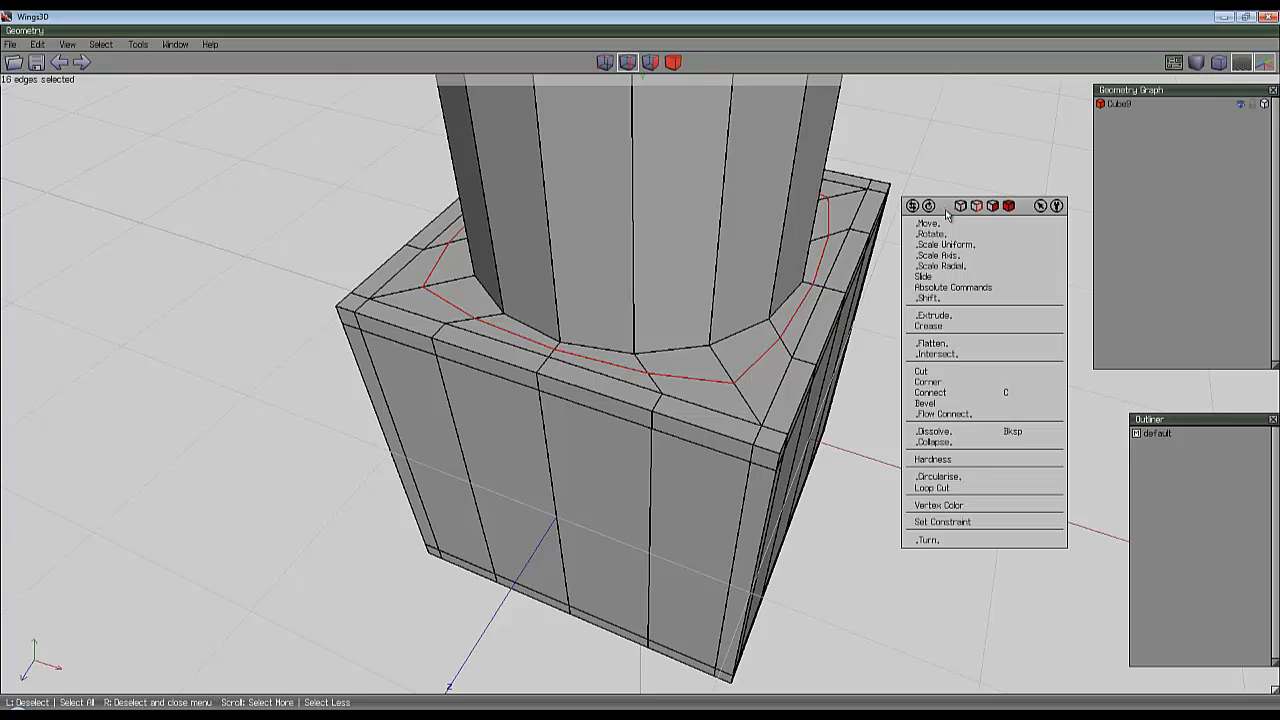
left_click(925, 276)
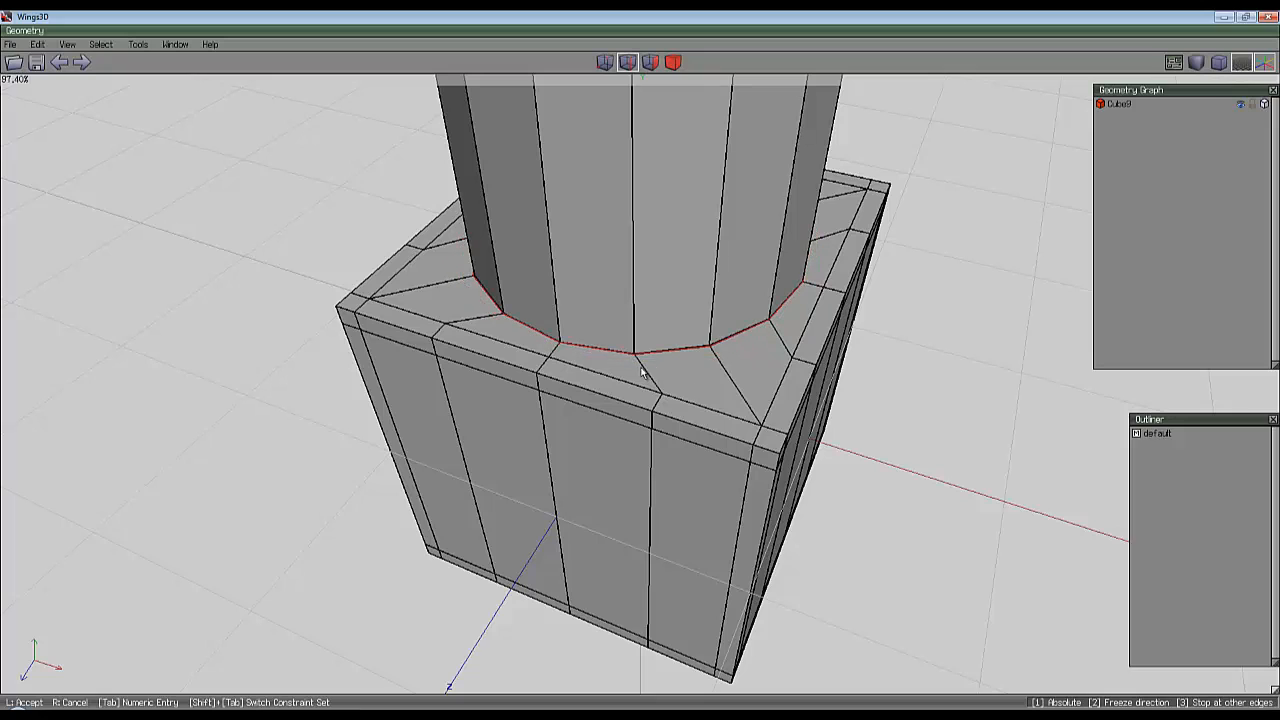
left_click(650, 372)
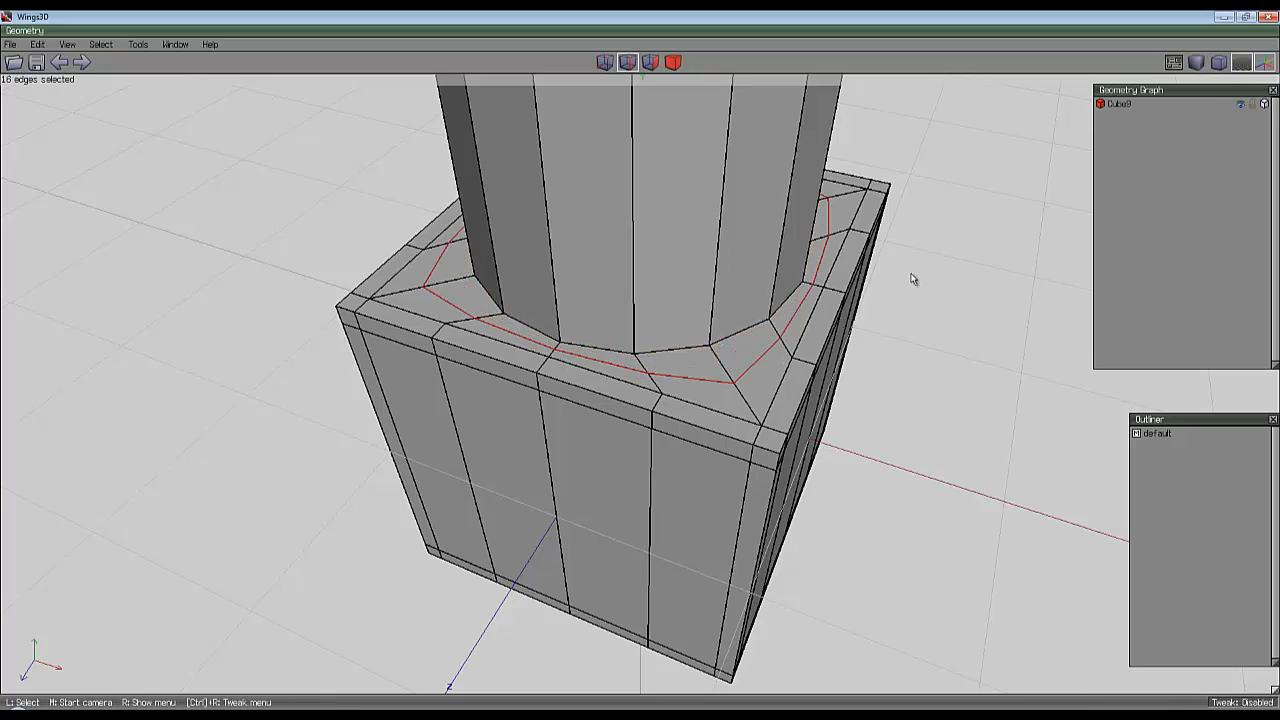
Circularise the new edge loop on the cube's top and shrink it close around the cylinder's base.
right_click(911, 279)
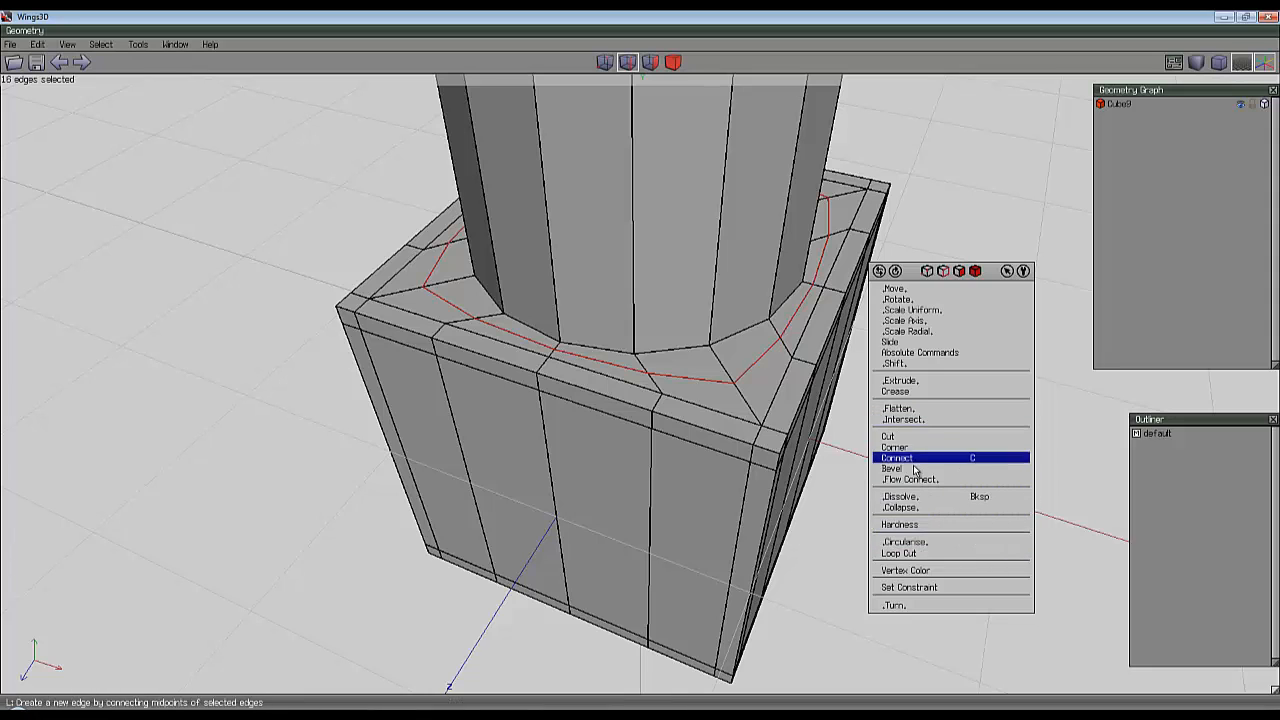
left_click(905, 541)
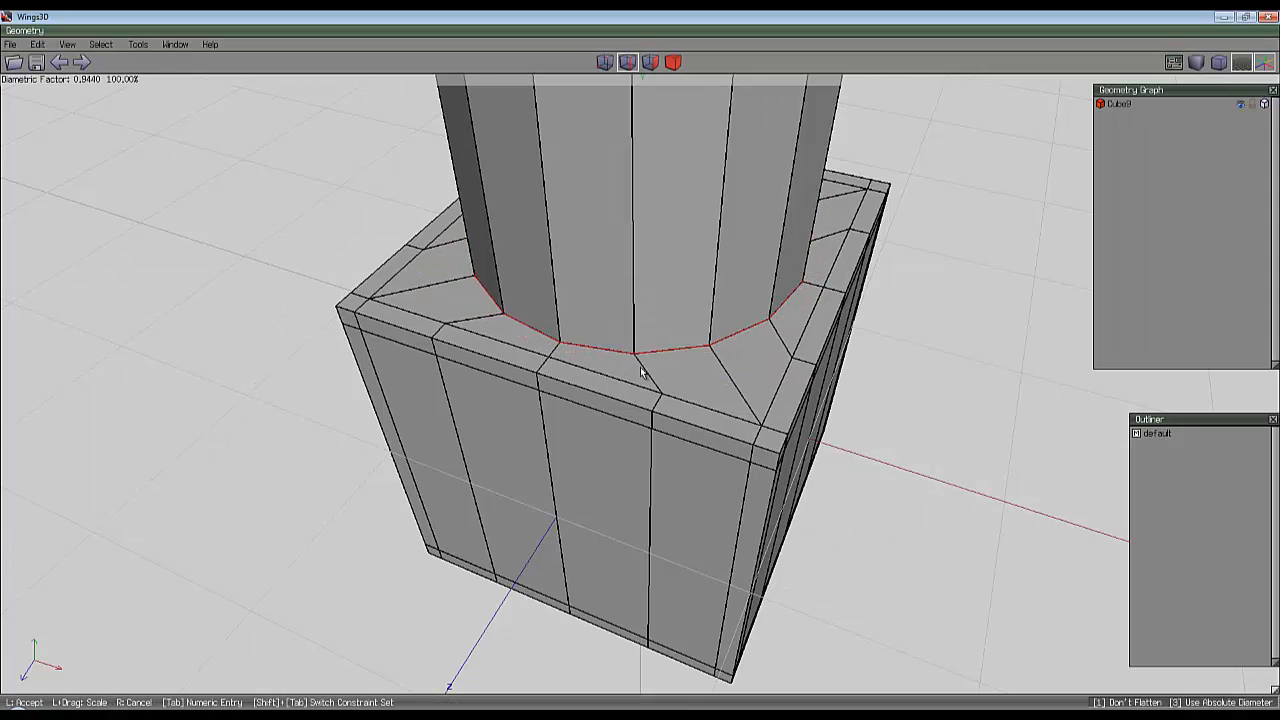
left_click(642, 372)
Check the circular supporting loop in the smoothed preview, and inspect the joint from several angles.
middle_click(843, 348)
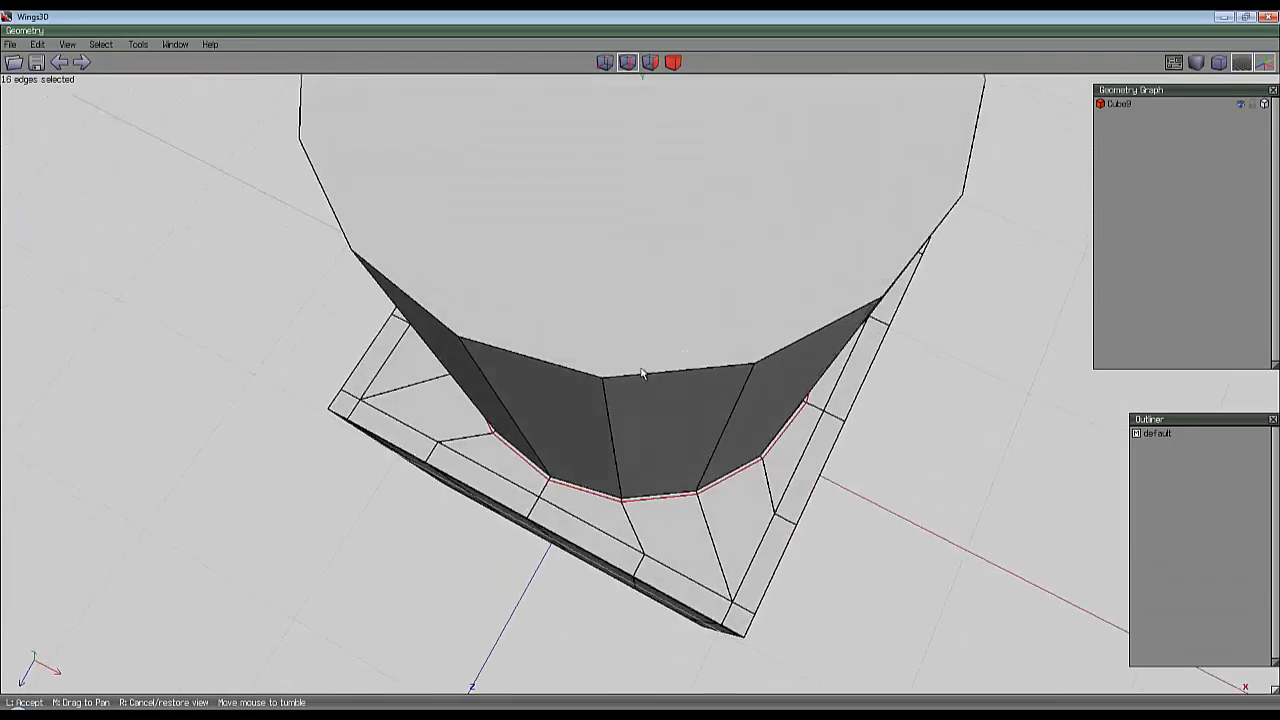
scroll(642, 372, "down", 4)
left_click(642, 372)
key("Tab")
middle_click(850, 344)
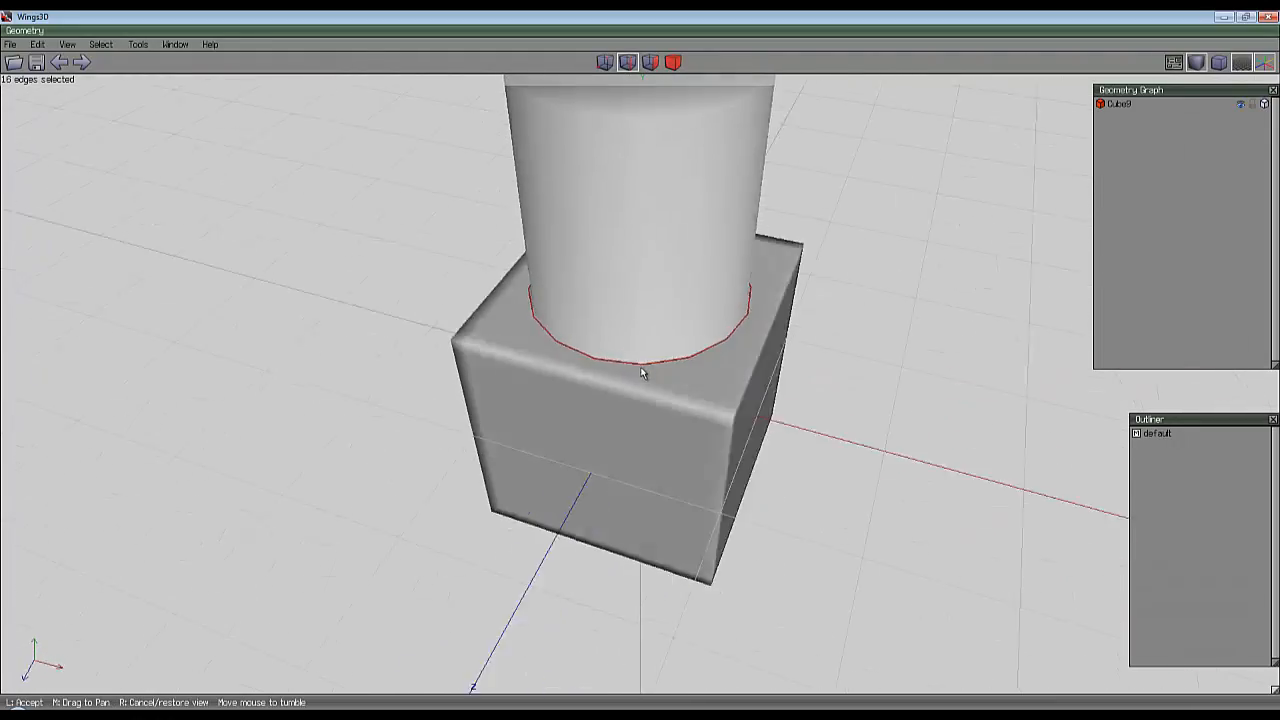
scroll(641, 373, "up", 5)
key("Tab")
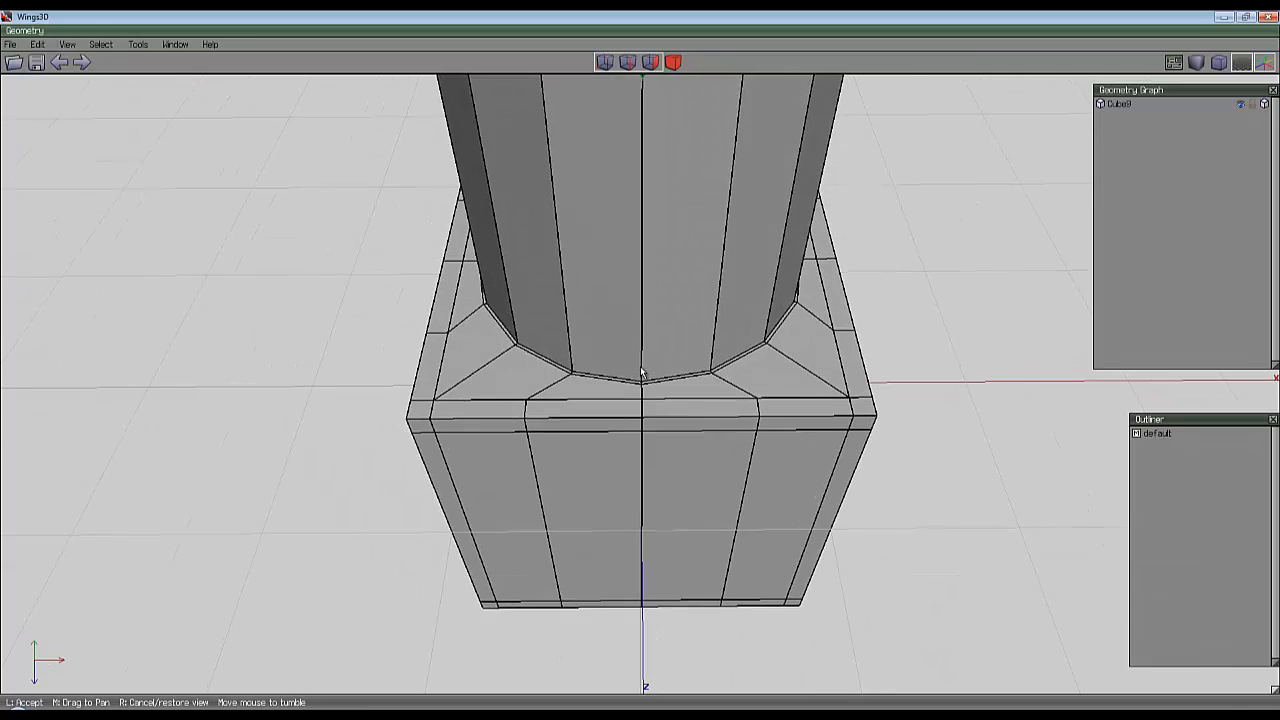
left_click(640, 368)
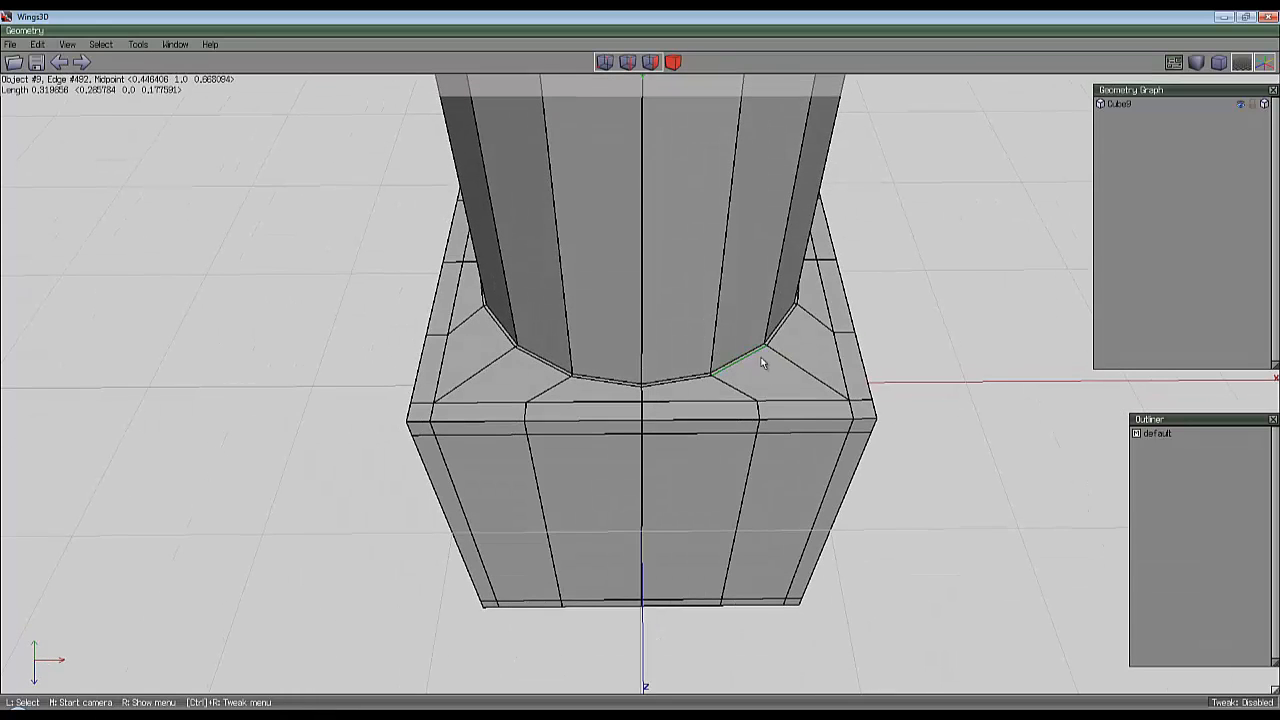
middle_click(643, 371)
left_click(643, 371)
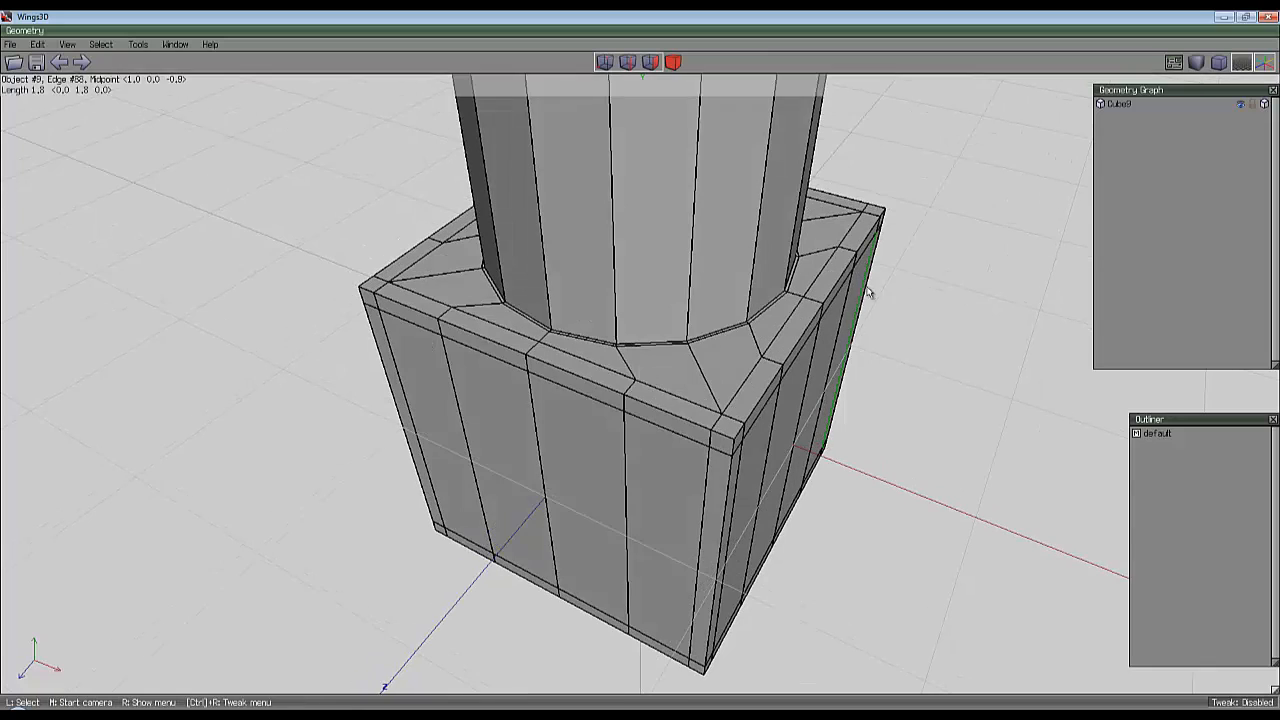
Reselect the supporting loop around the cylinder's base and circularise it to a slightly wider diameter.
double_click(717, 338)
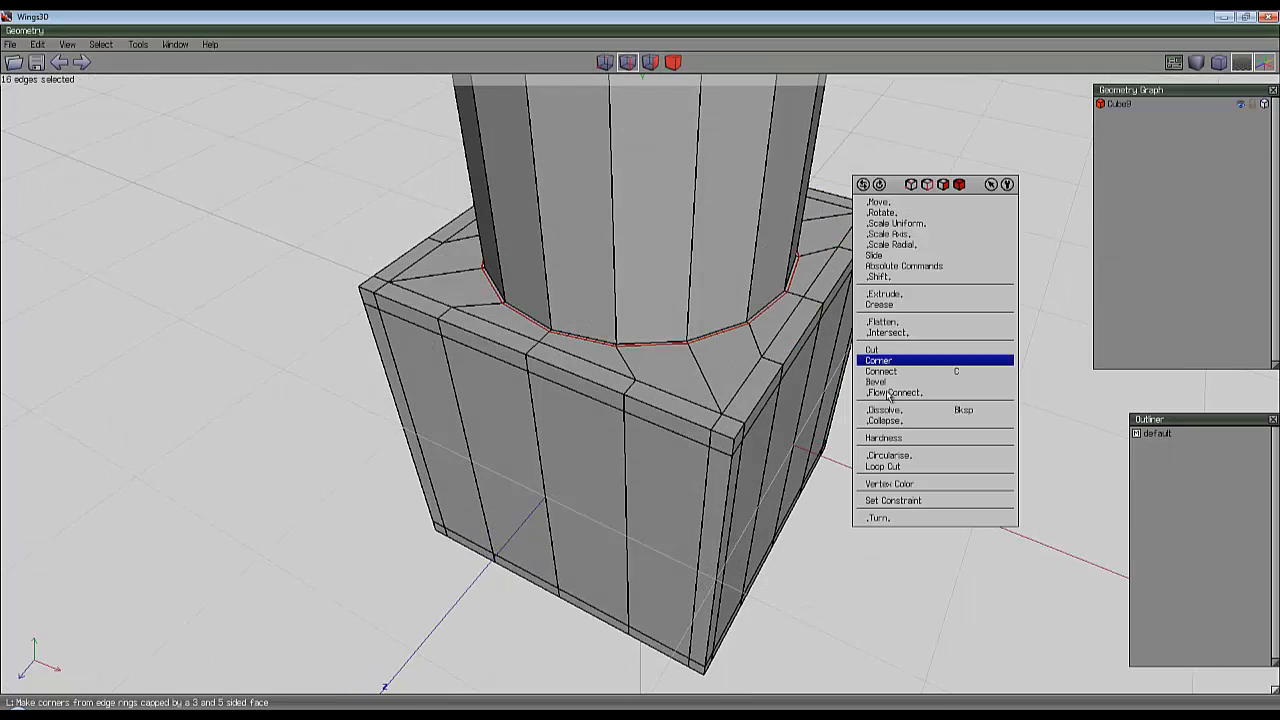
right_click(898, 197)
left_click(890, 455)
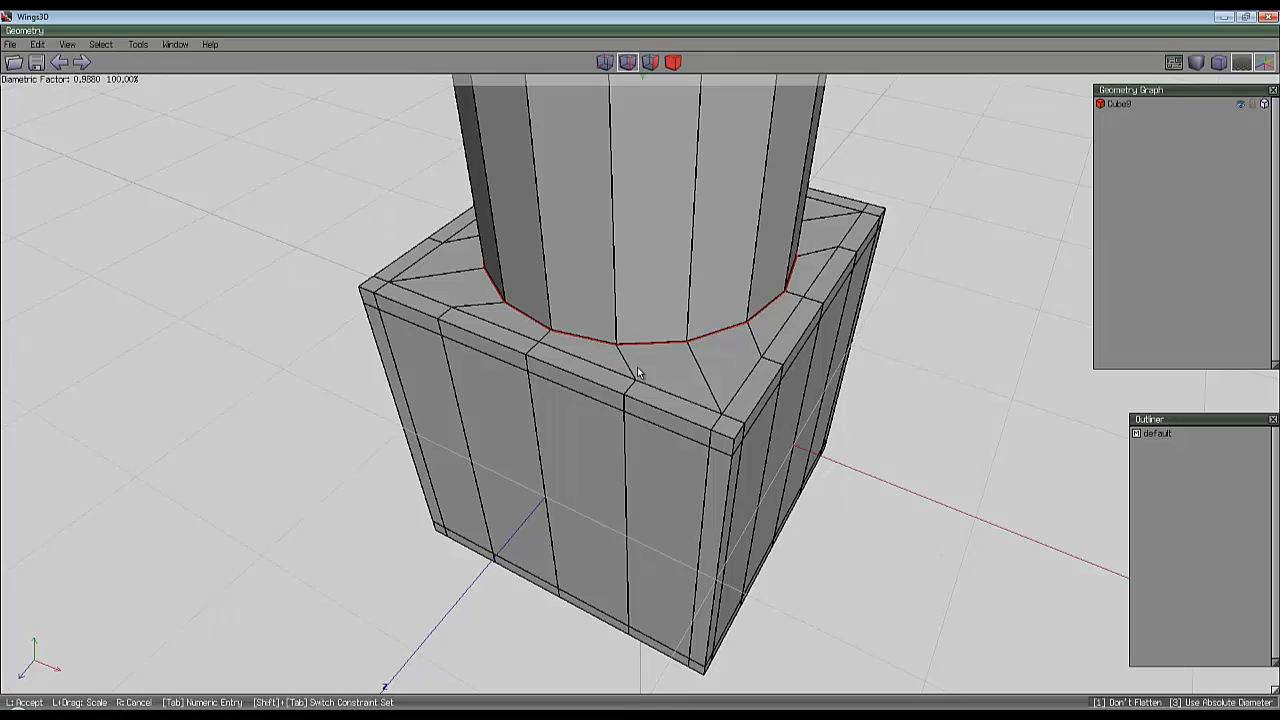
left_click(640, 372)
Preview the widened supporting loop smoothed, and view the whole model from above.
key("Tab")
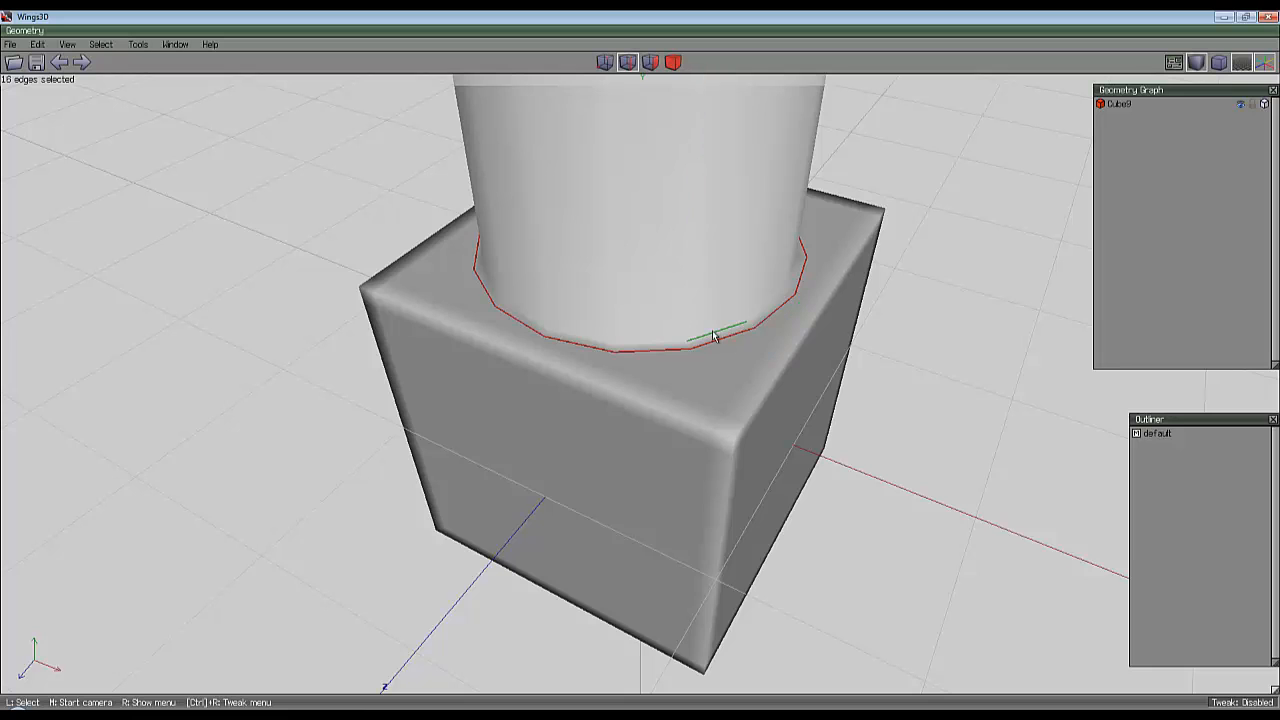
key("Tab")
middle_click(787, 329)
scroll(640, 371, "down", 4)
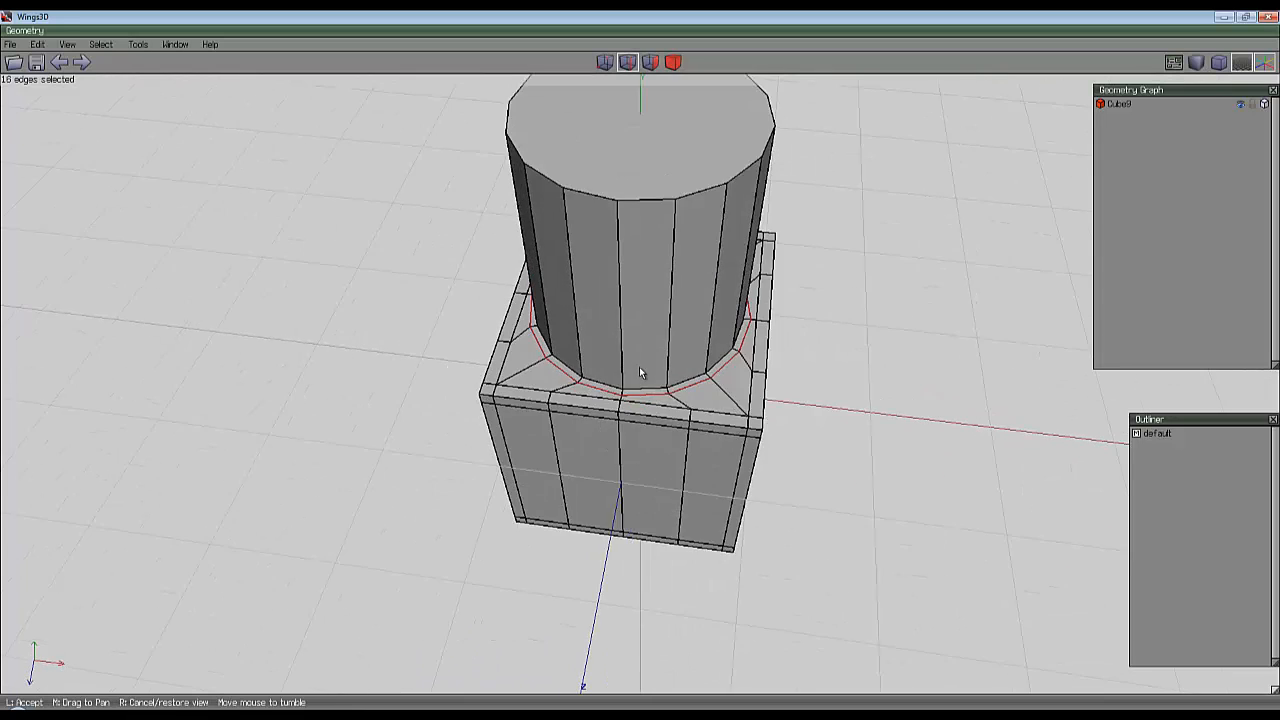
left_click(640, 371)
Smooth the whole body twice to examine the joint, and undo both subdivisions.
left_click(673, 63)
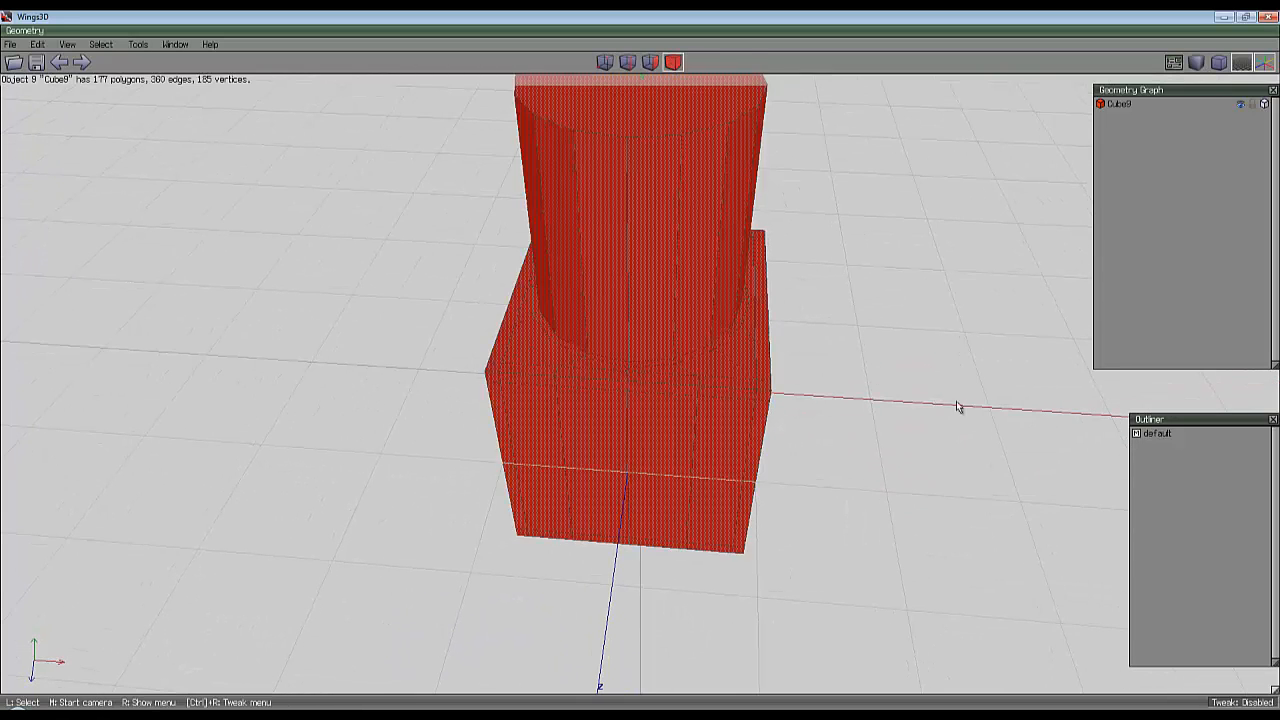
key("s")
middle_click_drag(914, 394, 820, 253)
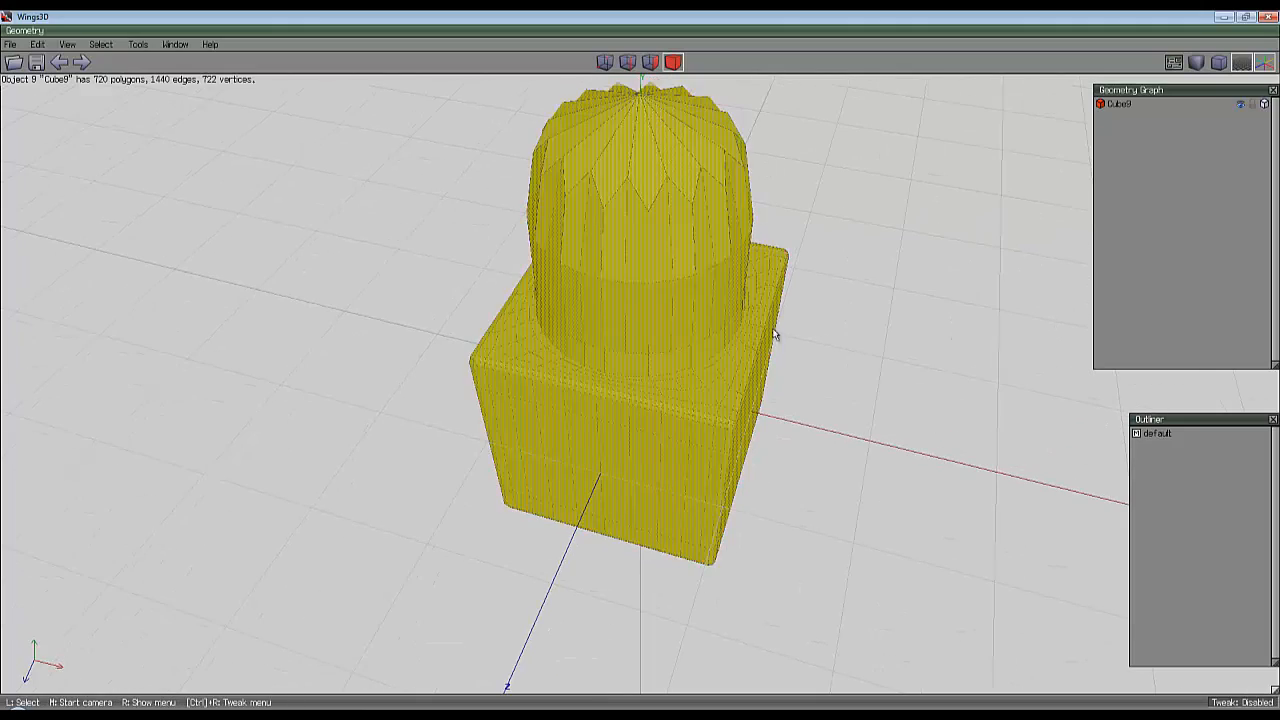
scroll(784, 383, "up", 4)
middle_click_drag(806, 368, 725, 359)
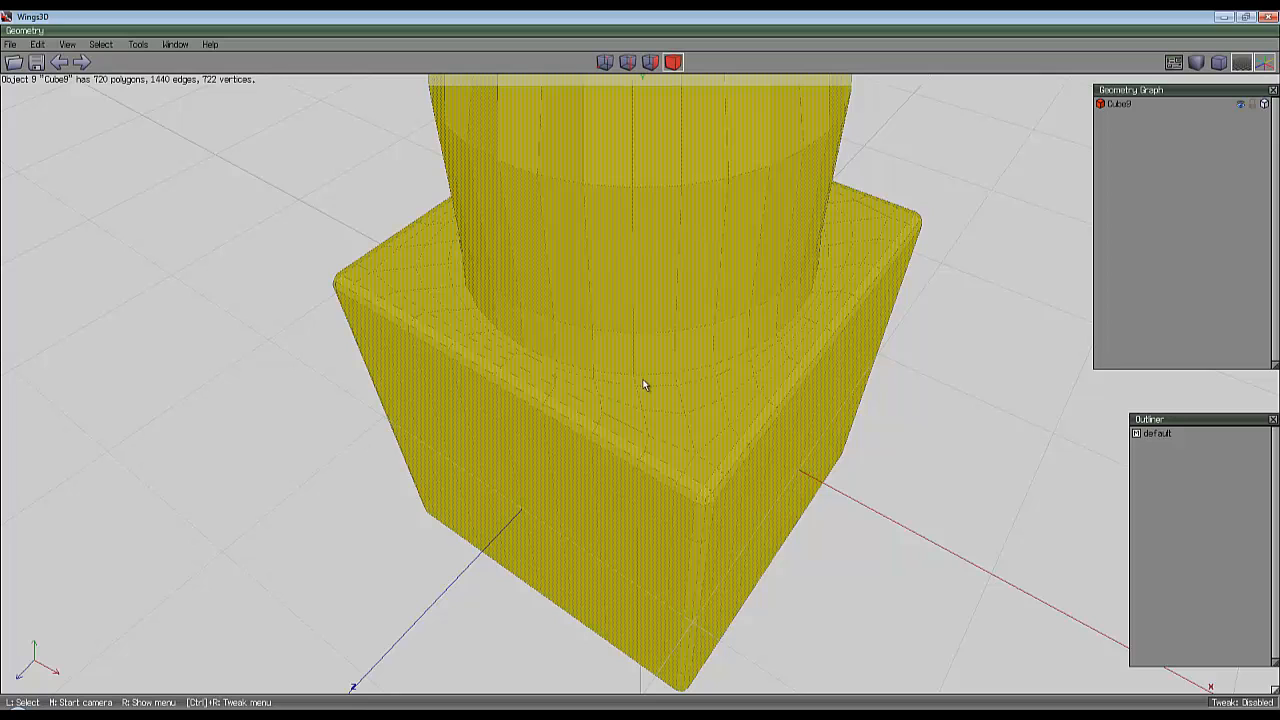
key("s")
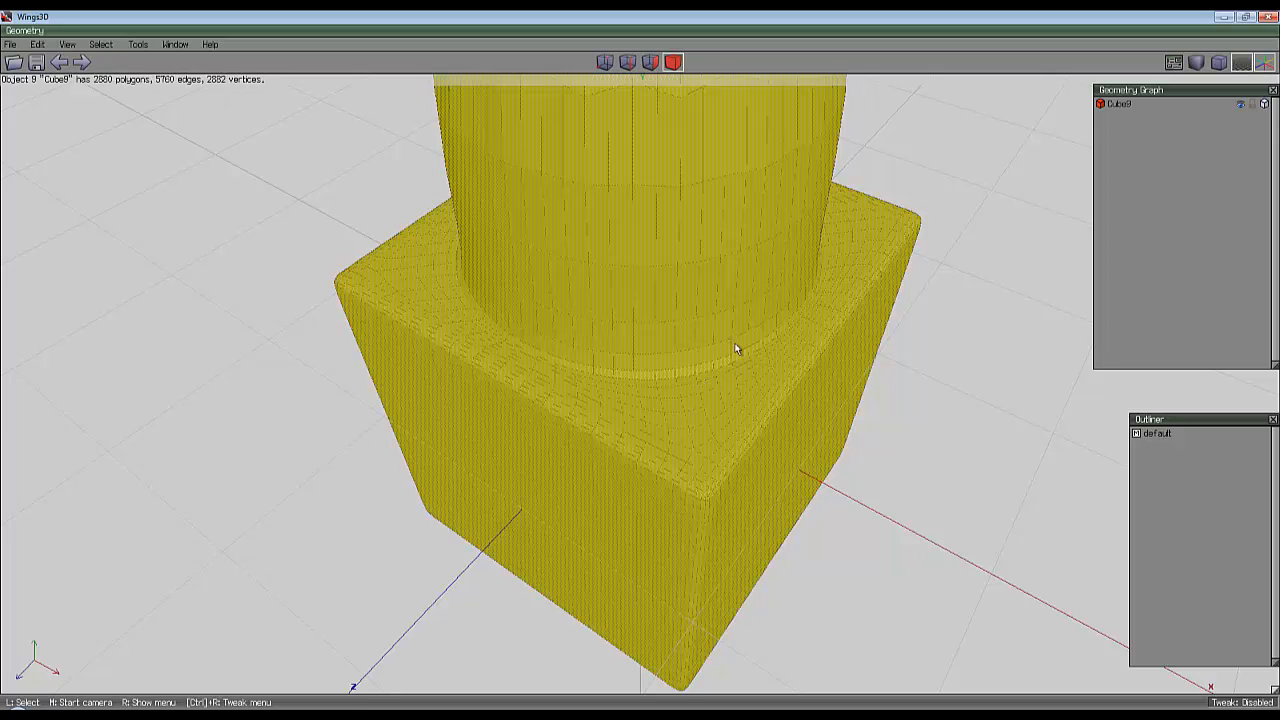
key("ctrl+z")
key("ctrl+z")
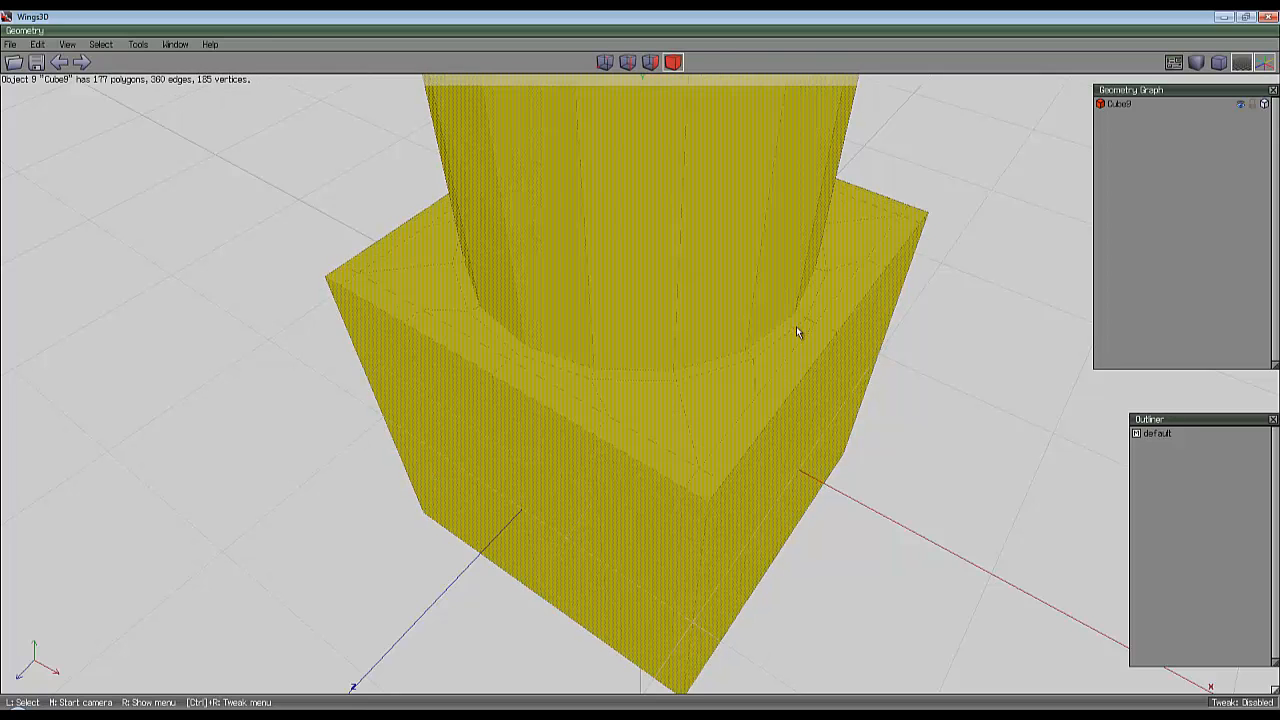
key("ctrl+z")
key("space")
Select the edge loops at the cylinder's top rim and base, and circularise both to a smaller diameter to narrow the cylinder.
scroll(765, 350, "down", 3)
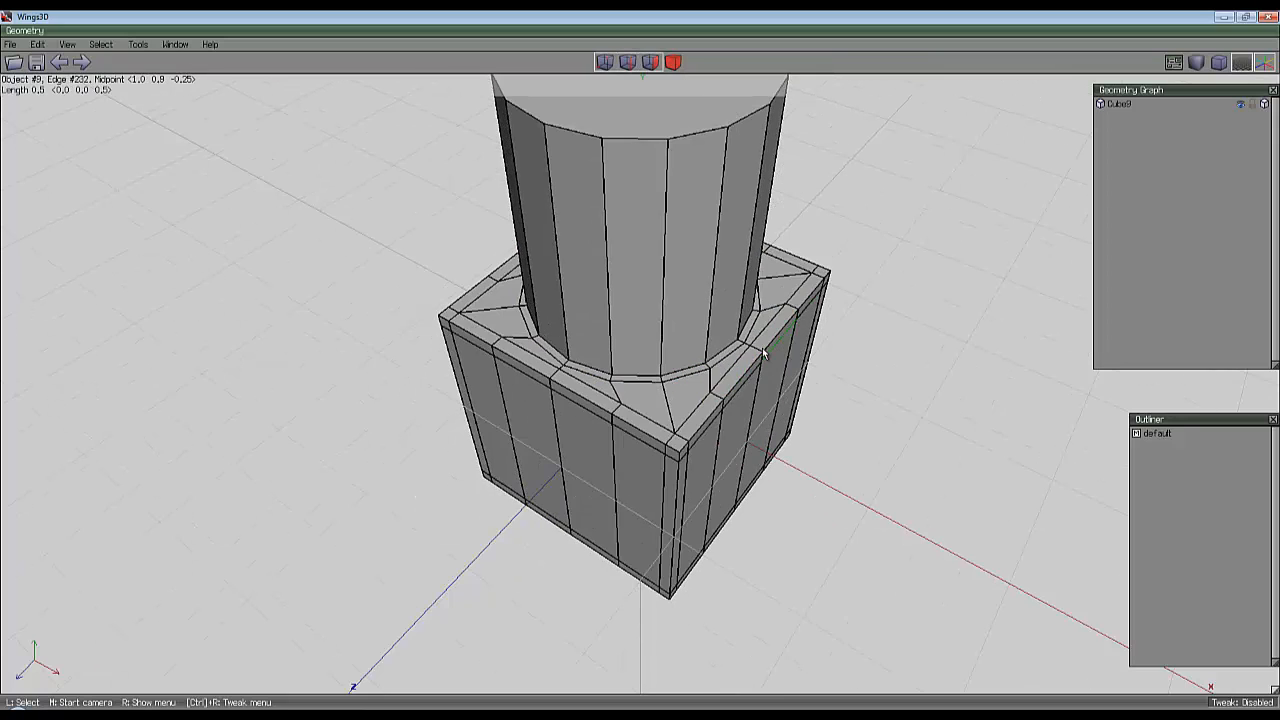
scroll(765, 350, "down", 3)
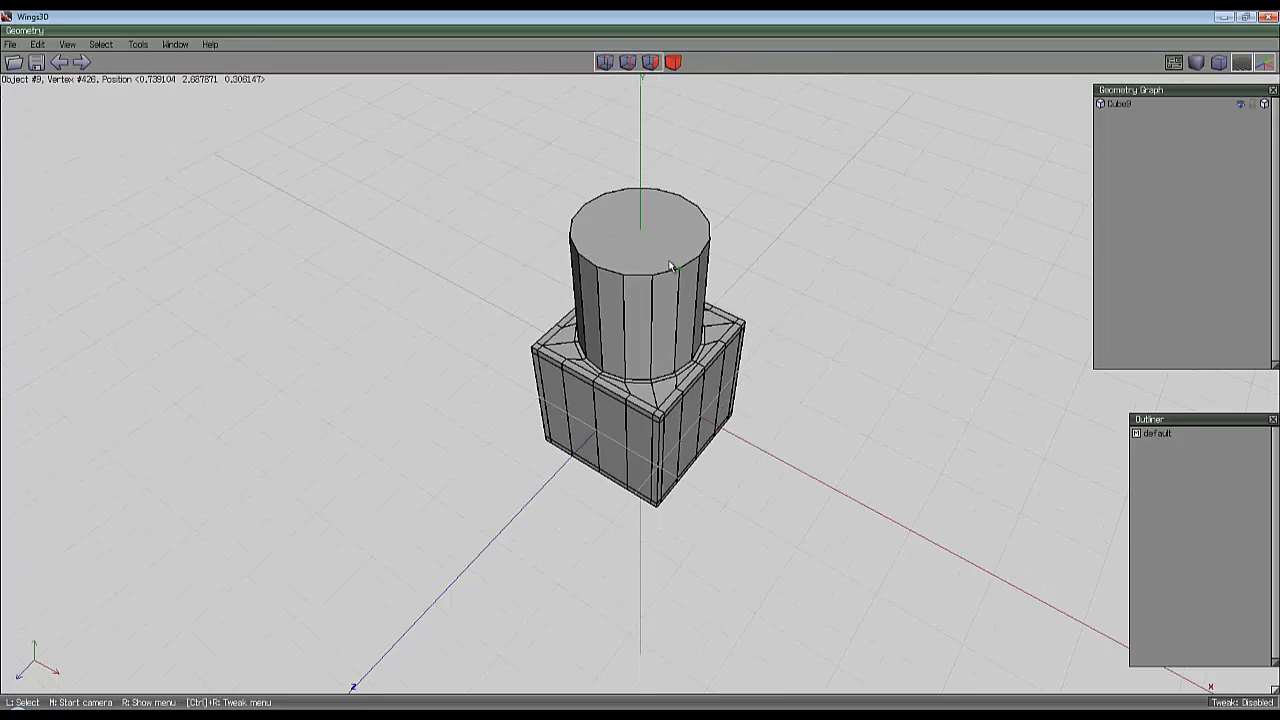
left_click(653, 63)
key("space")
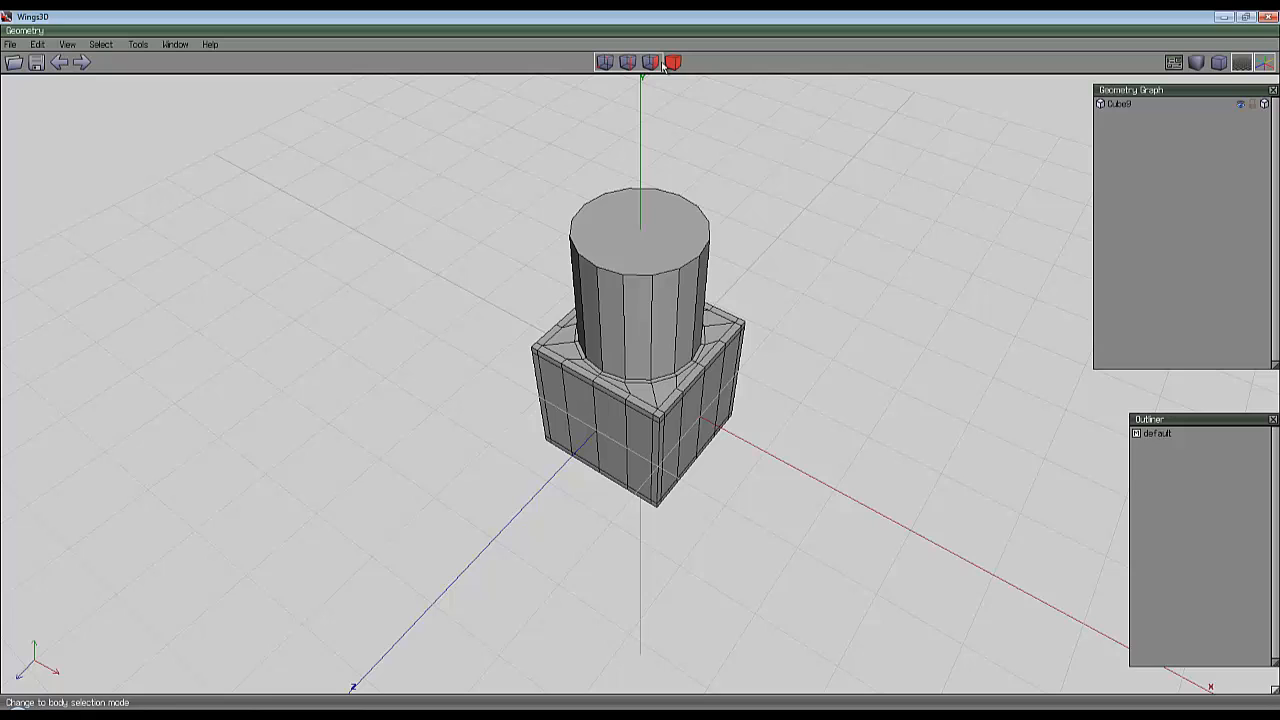
left_click(641, 275)
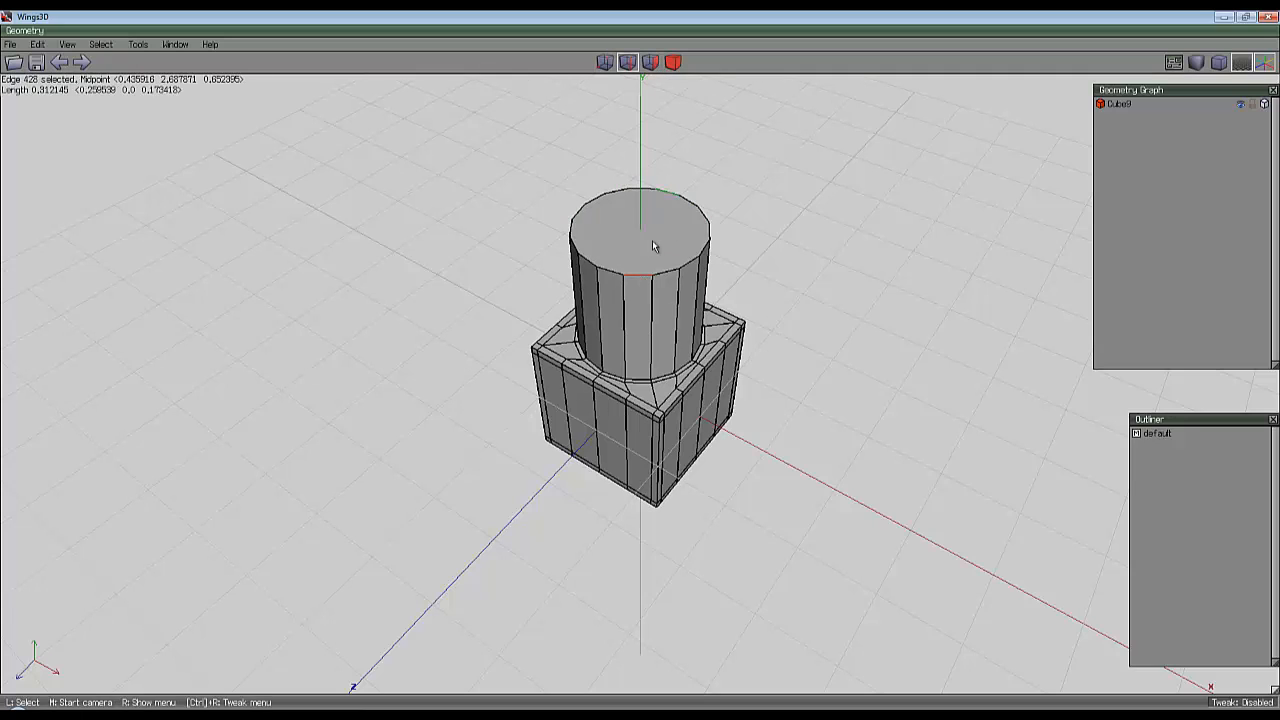
key("space")
left_click(650, 62)
left_click(650, 205)
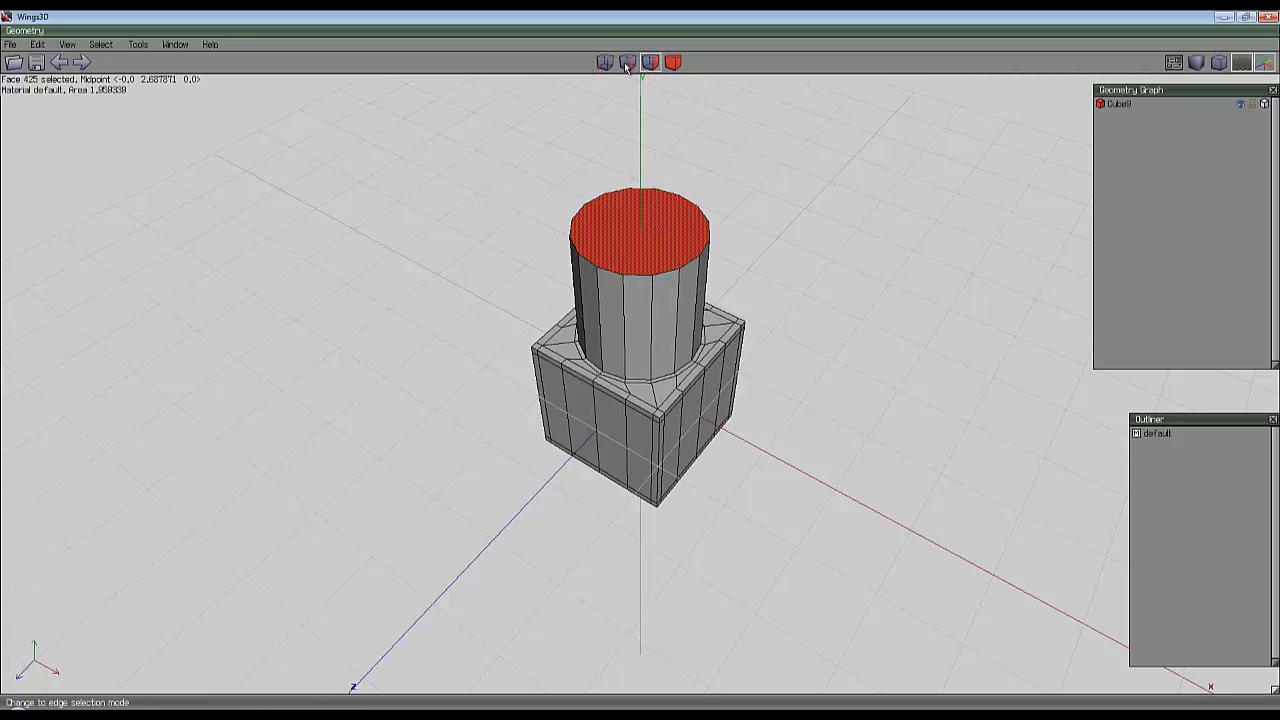
left_click(628, 63)
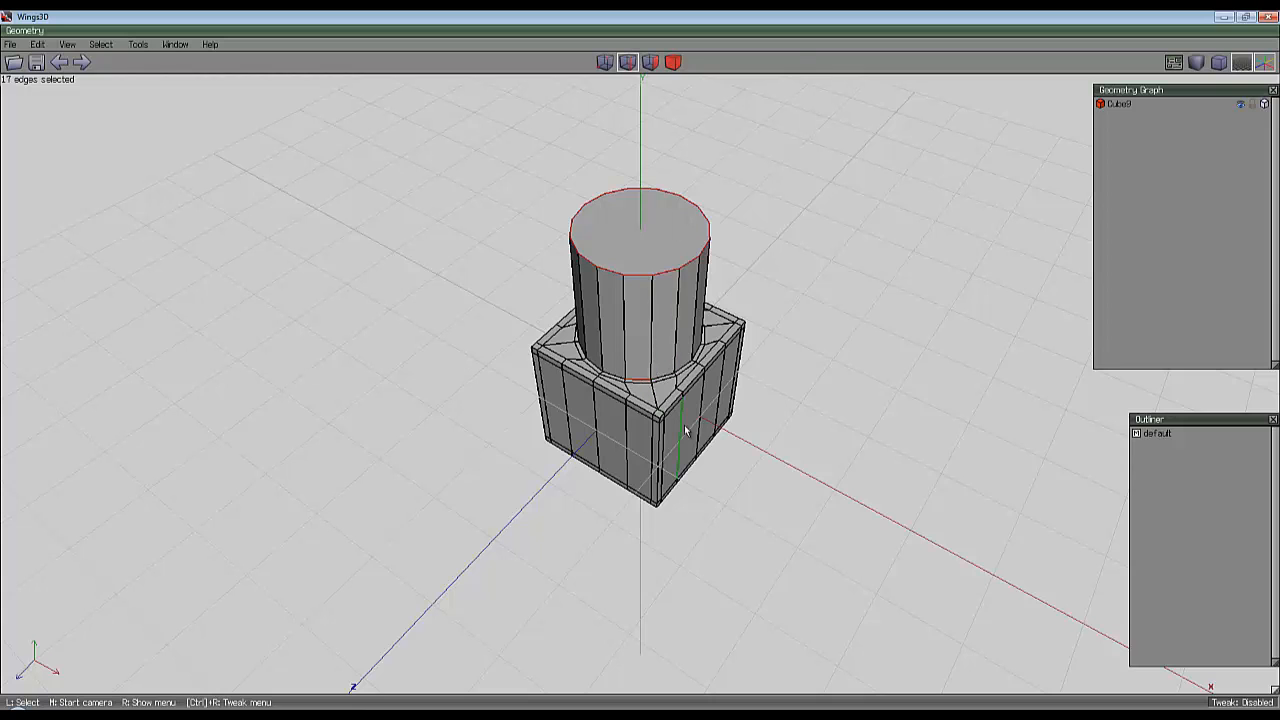
scroll(764, 372, "up", 3)
scroll(854, 262, "down", 2)
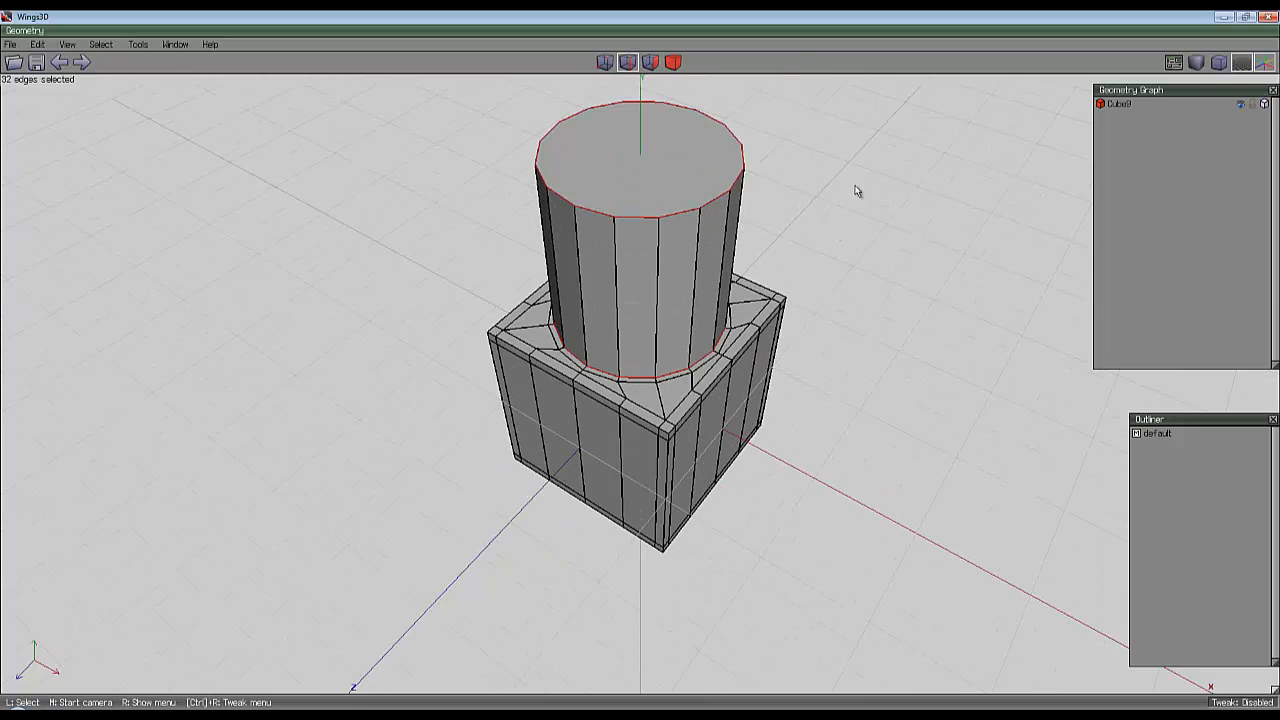
right_click(854, 191)
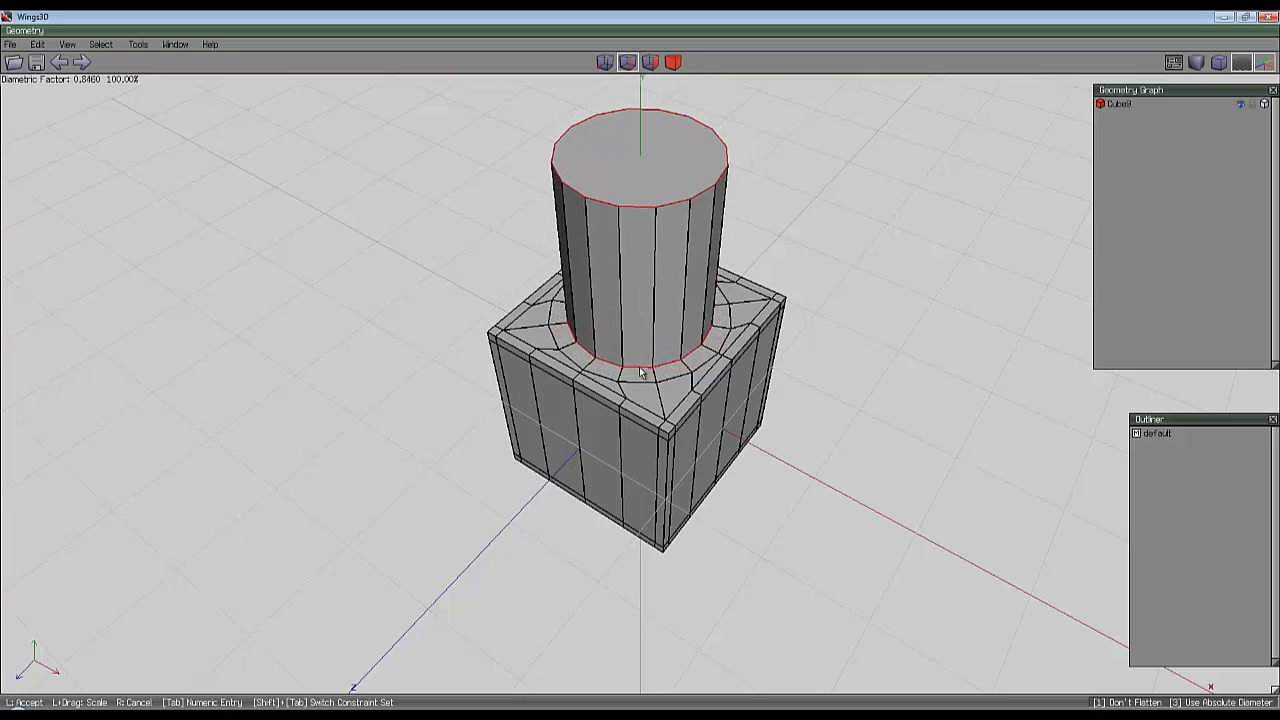
left_click(866, 409)
Select the outer loop around the narrowed cylinder's base and circularise it down to a tight ring beside the joint.
middle_click(866, 409)
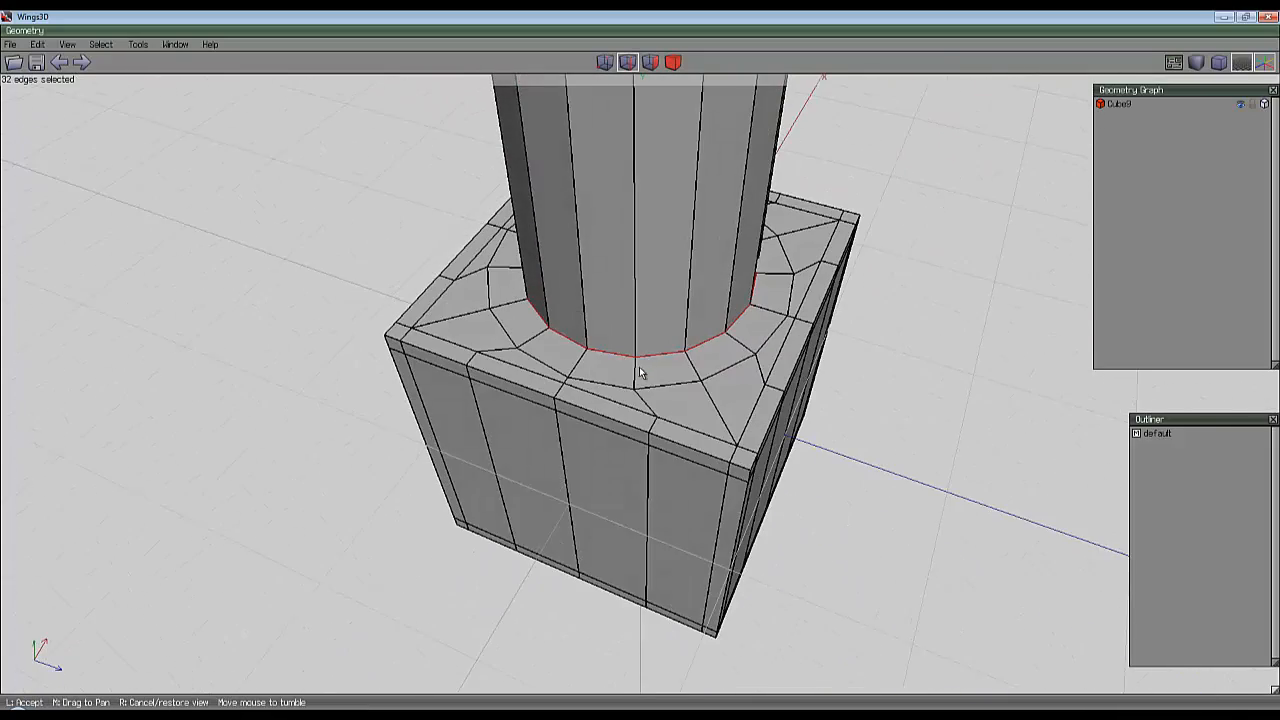
left_click(732, 379)
key("l")
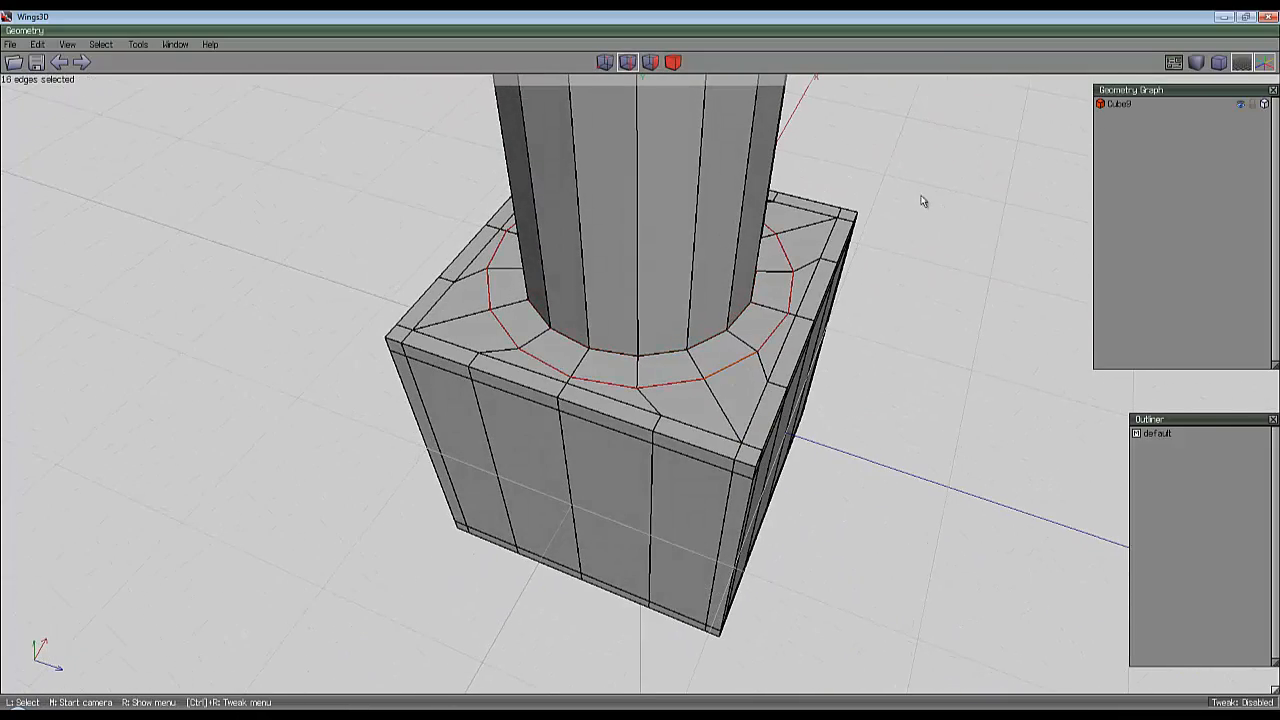
right_click(922, 200)
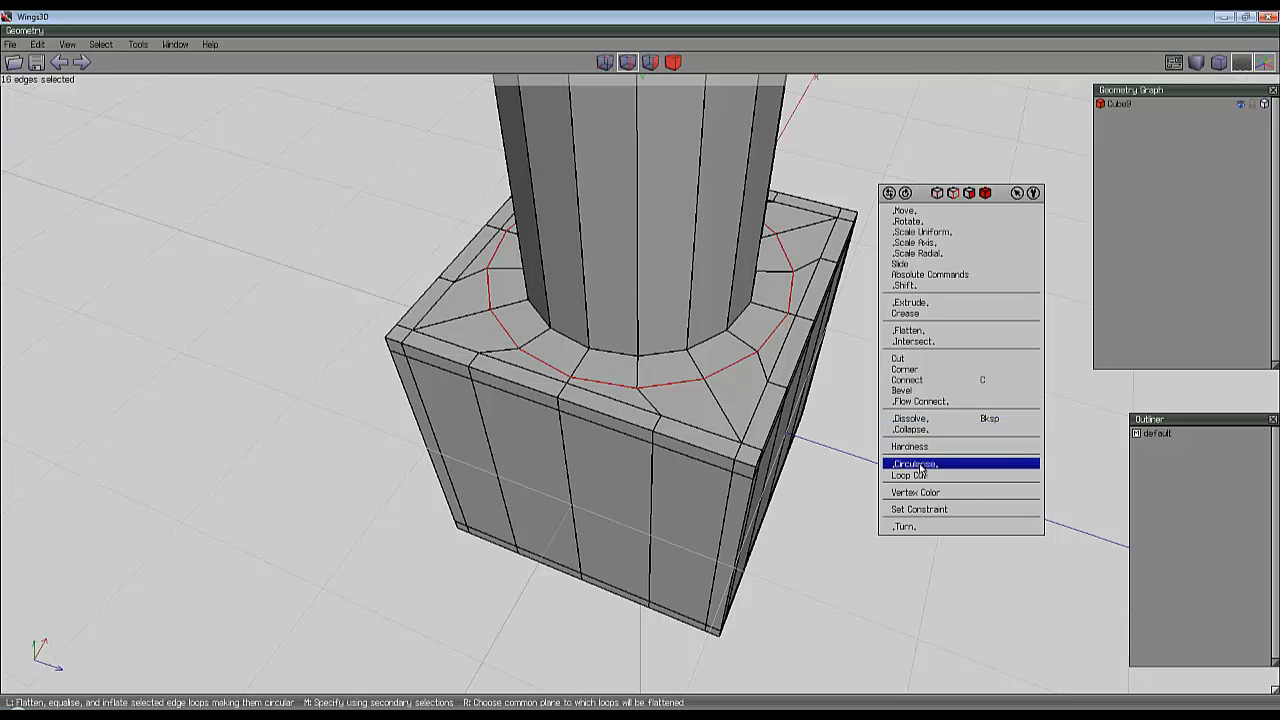
left_click(922, 467)
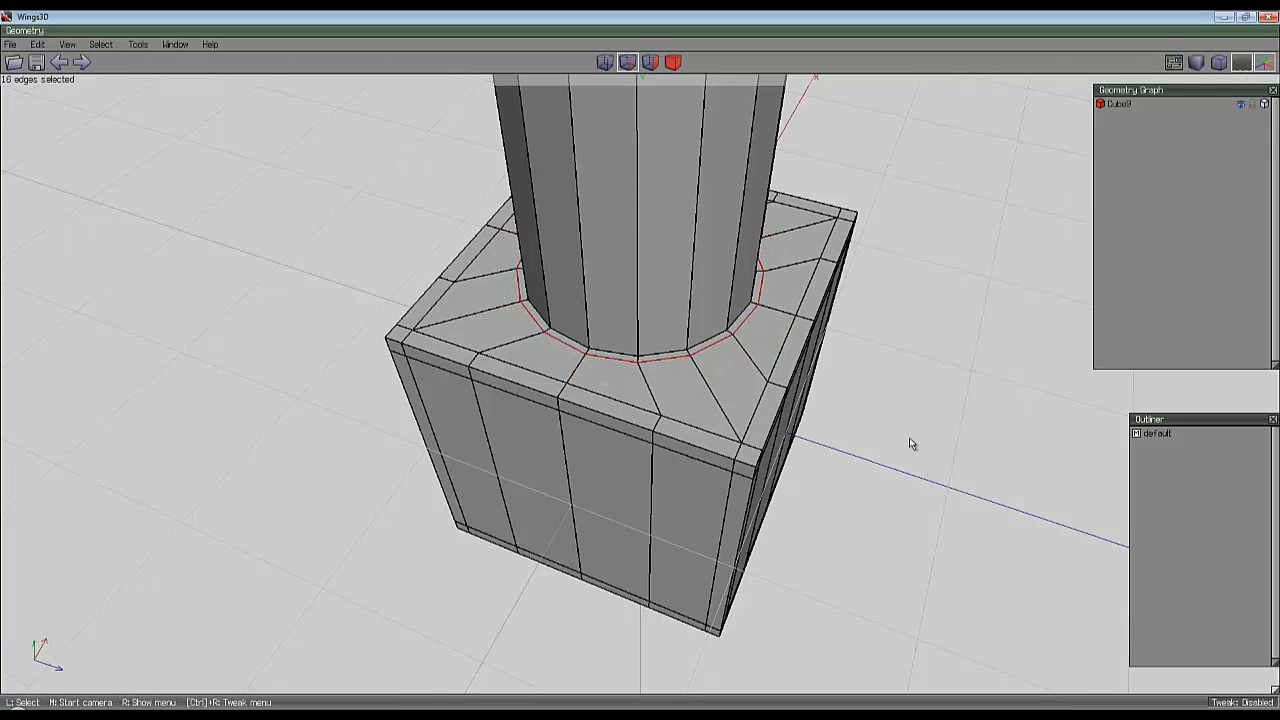
Preview the narrowed cylinder's joint smoothed, and examine the mesh around its base from different sides.
key("space")
key("Tab")
scroll(868, 292, "down", 6)
middle_click(870, 290)
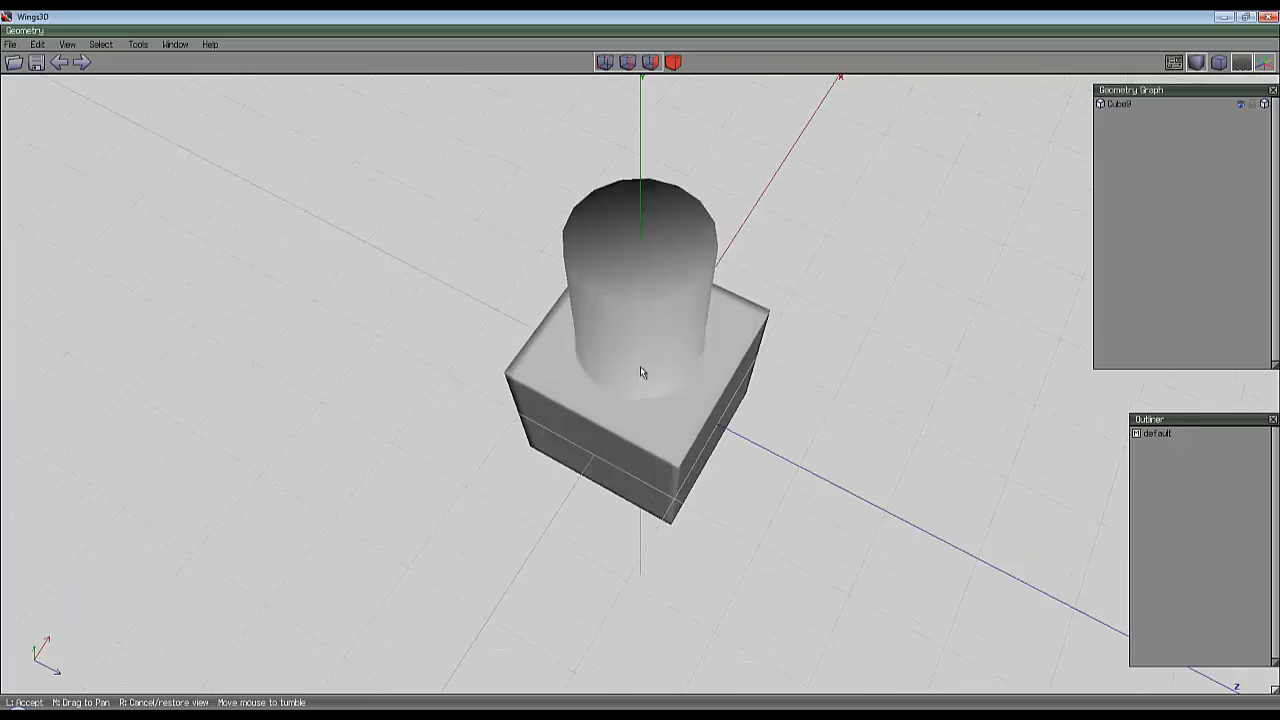
left_click(641, 371)
key("Tab")
middle_click(880, 280)
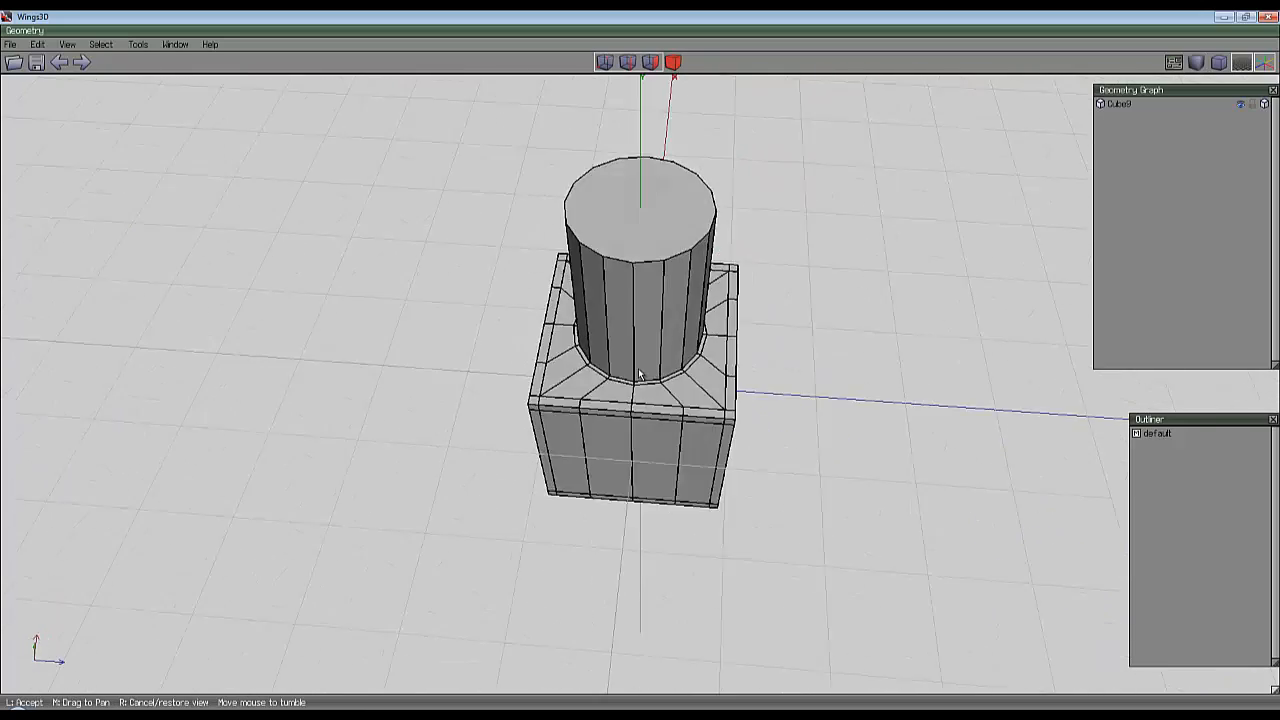
left_click(640, 373)
scroll(648, 287, "up", 4)
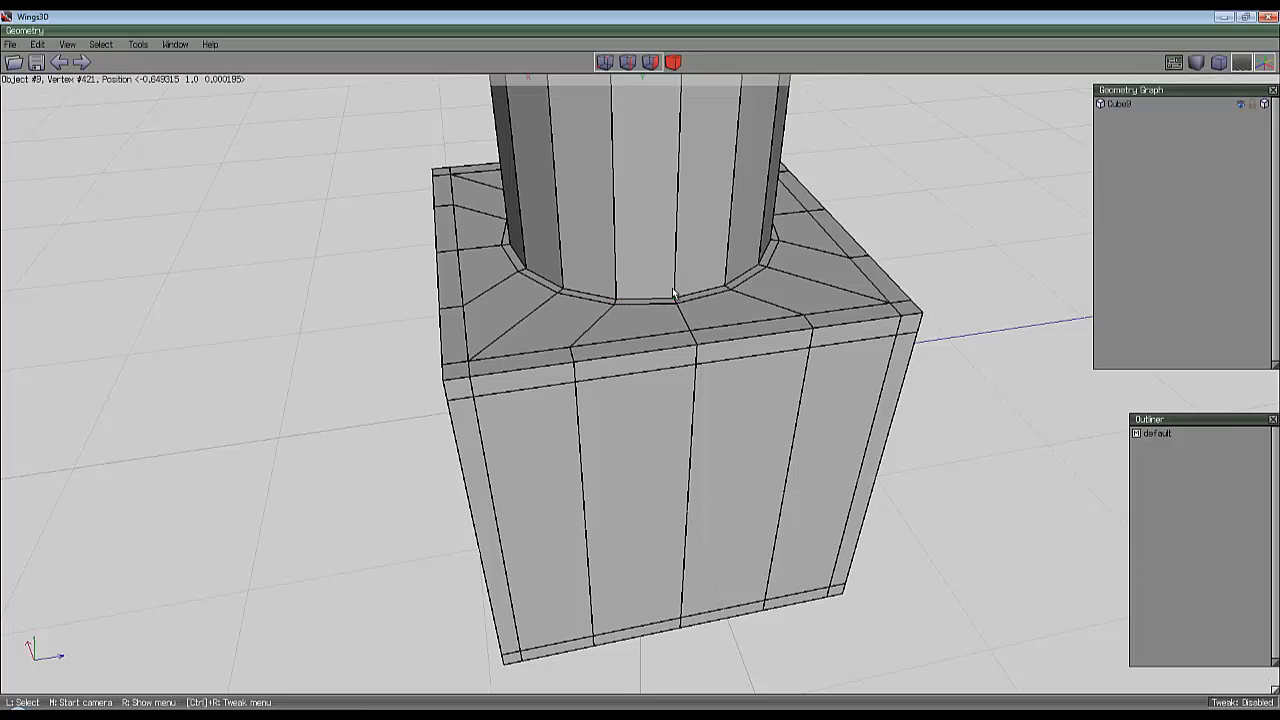
scroll(673, 292, "up", 3)
scroll(691, 277, "down", 8)
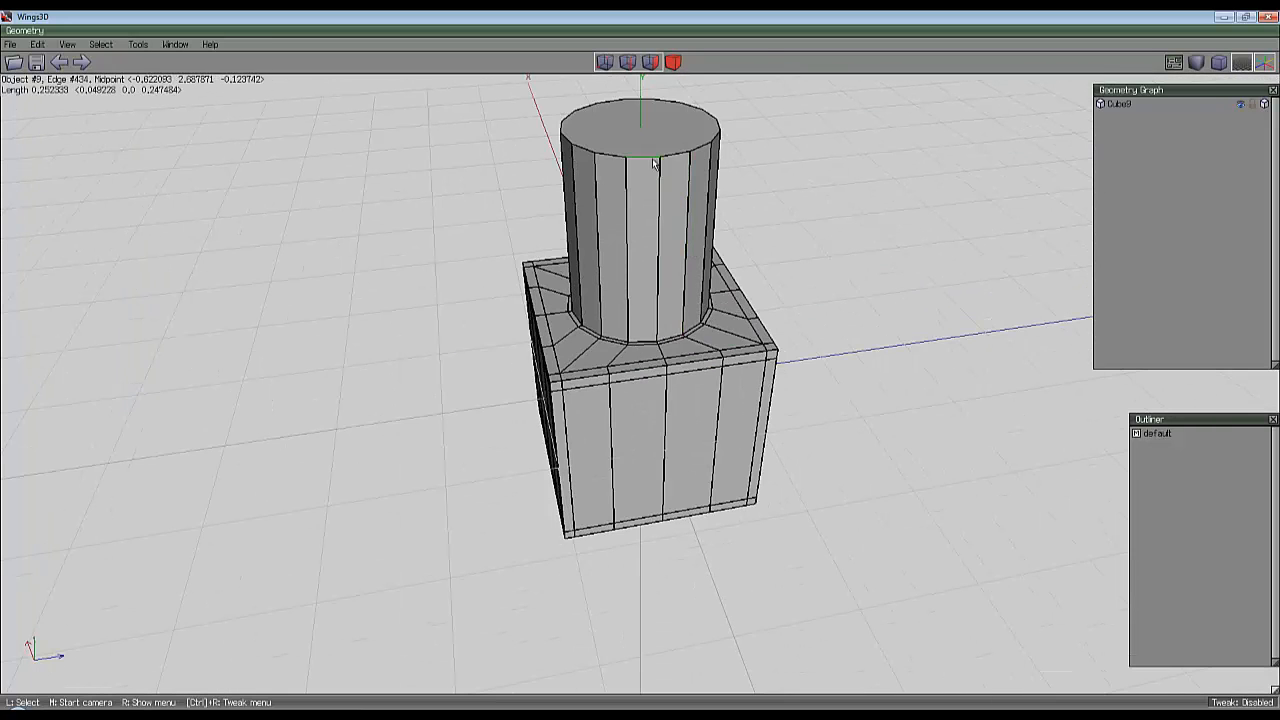
Connect the ring of vertical edges around the cylinder and bevel the new loop into supporting loops near its top rim and base.
left_click(628, 245)
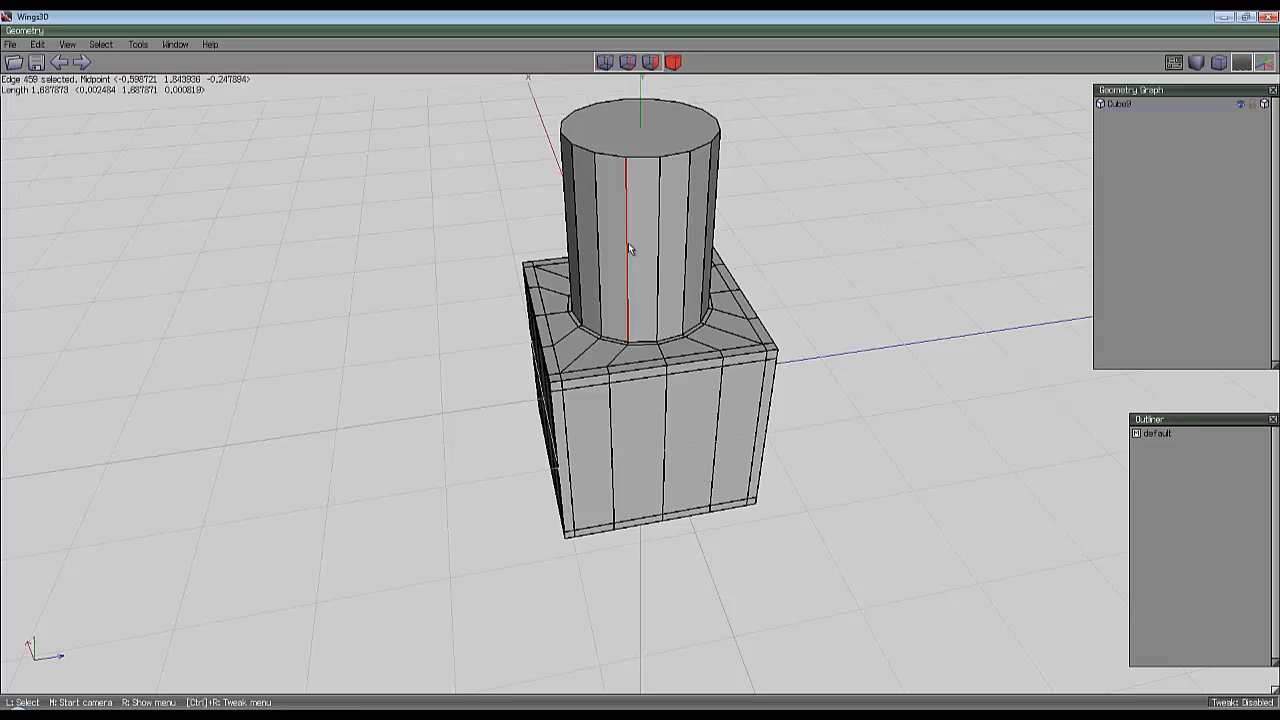
key("g")
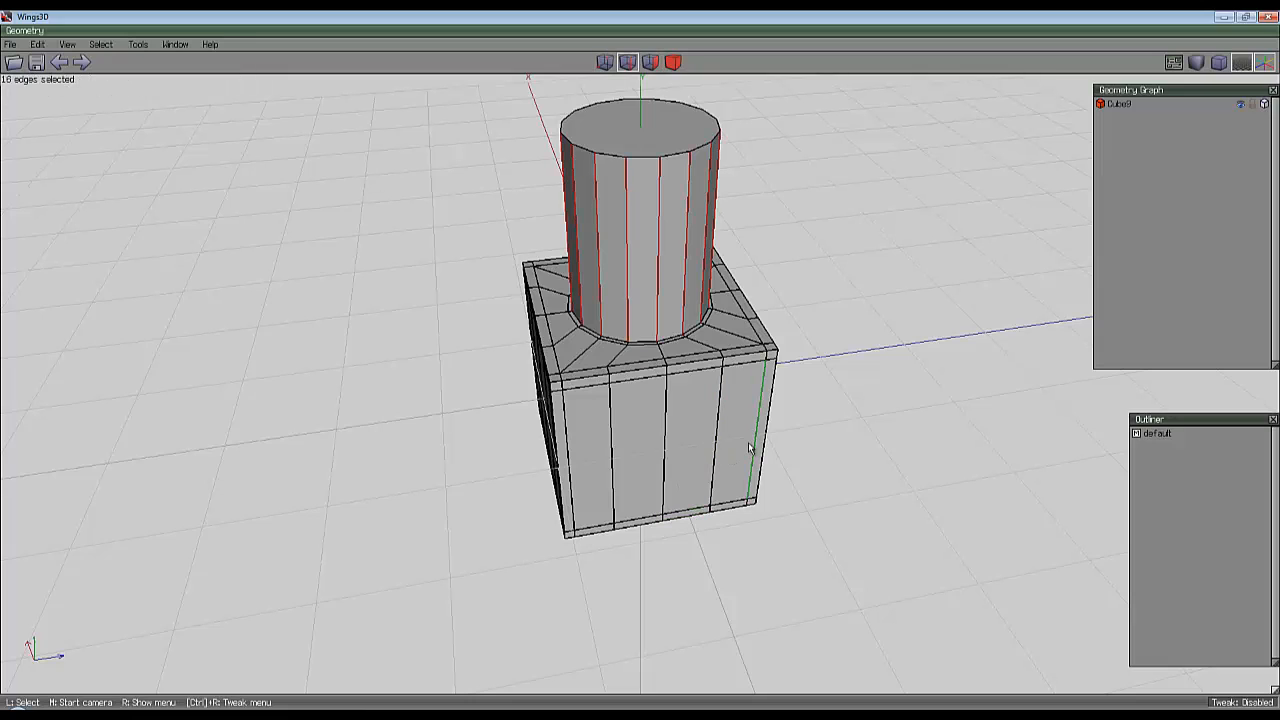
right_click(784, 248)
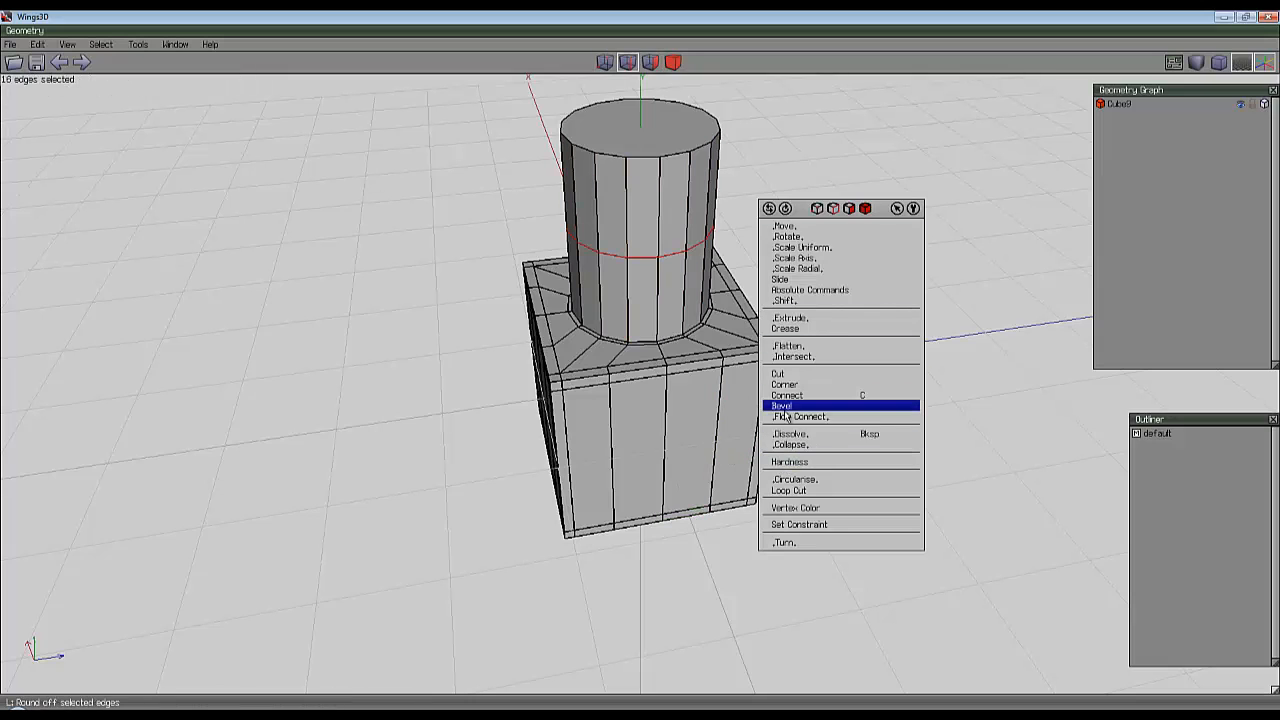
left_click(790, 410)
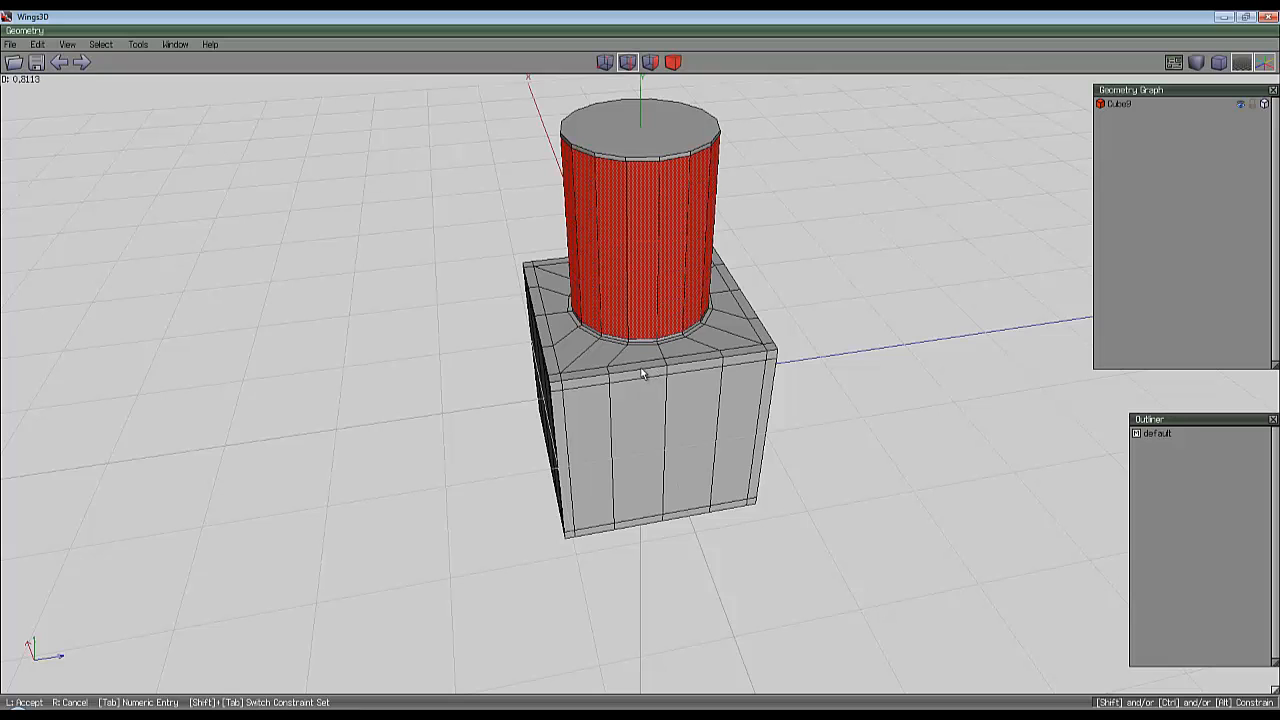
key("space")
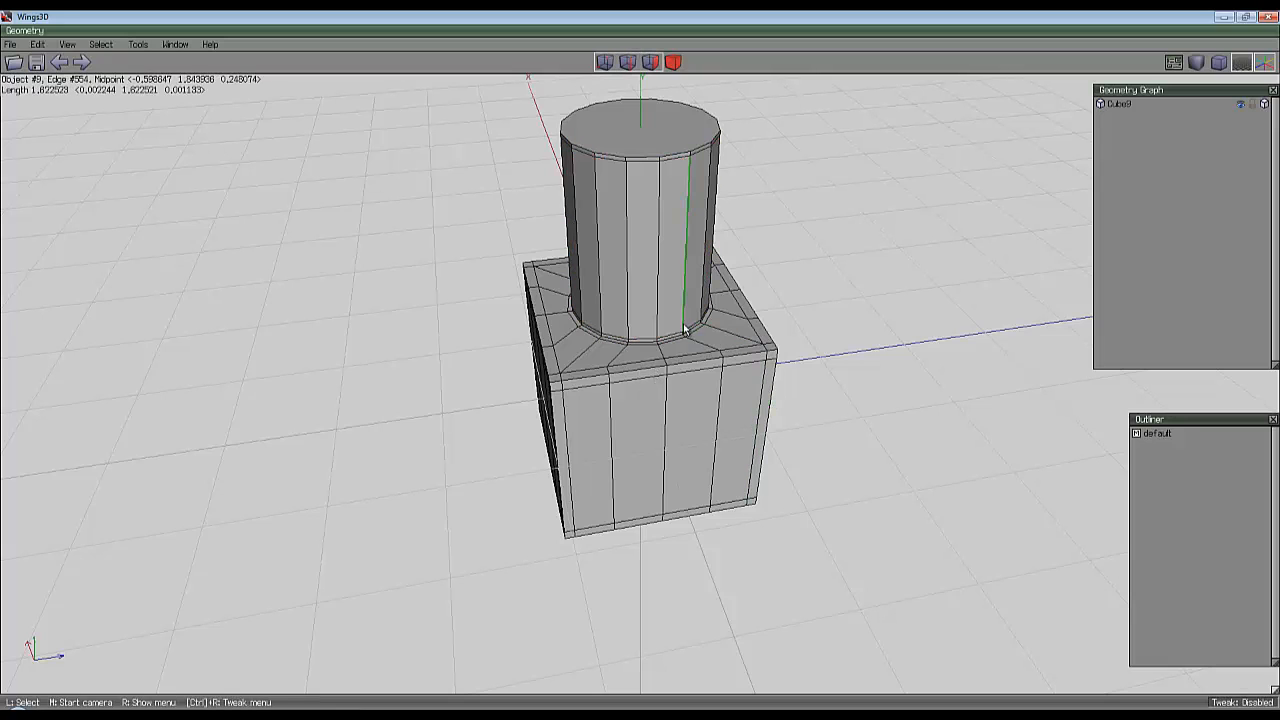
Examine the cylinder's new supporting loops and the joint on the cube from different sides, with a brief smoothed preview.
middle_click(685, 330)
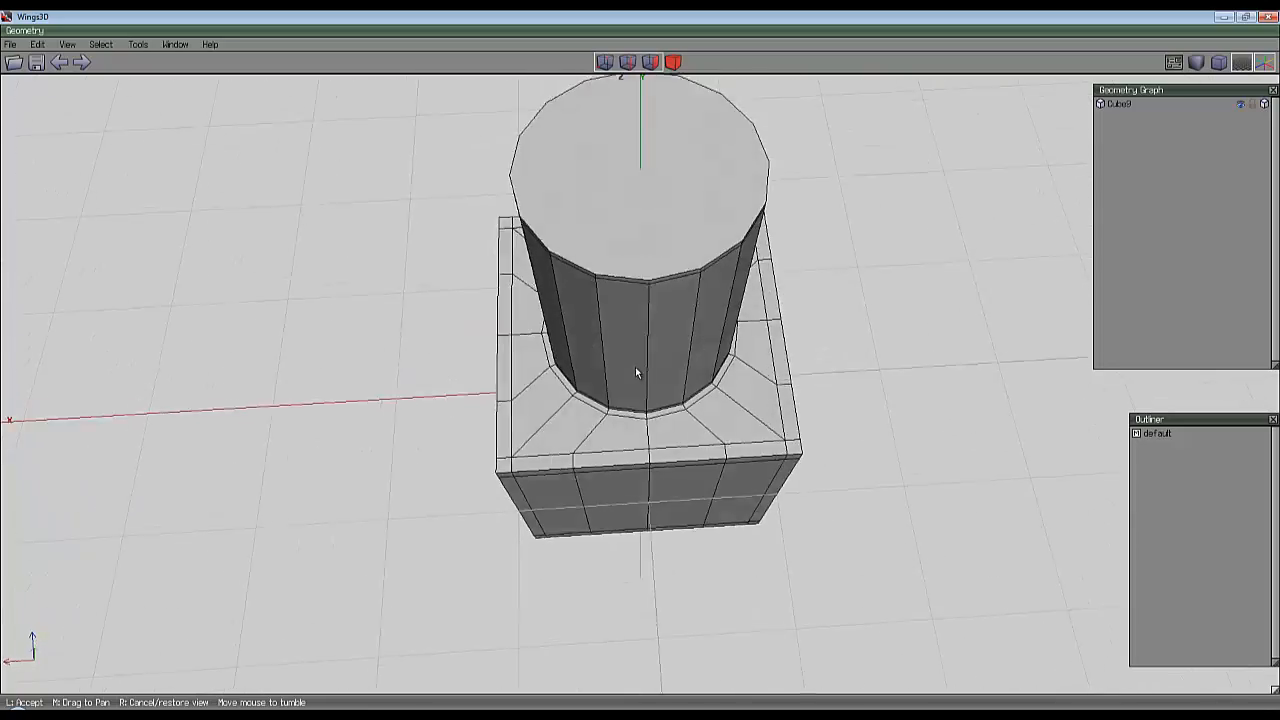
scroll(640, 380, "down", 4)
left_click(702, 340)
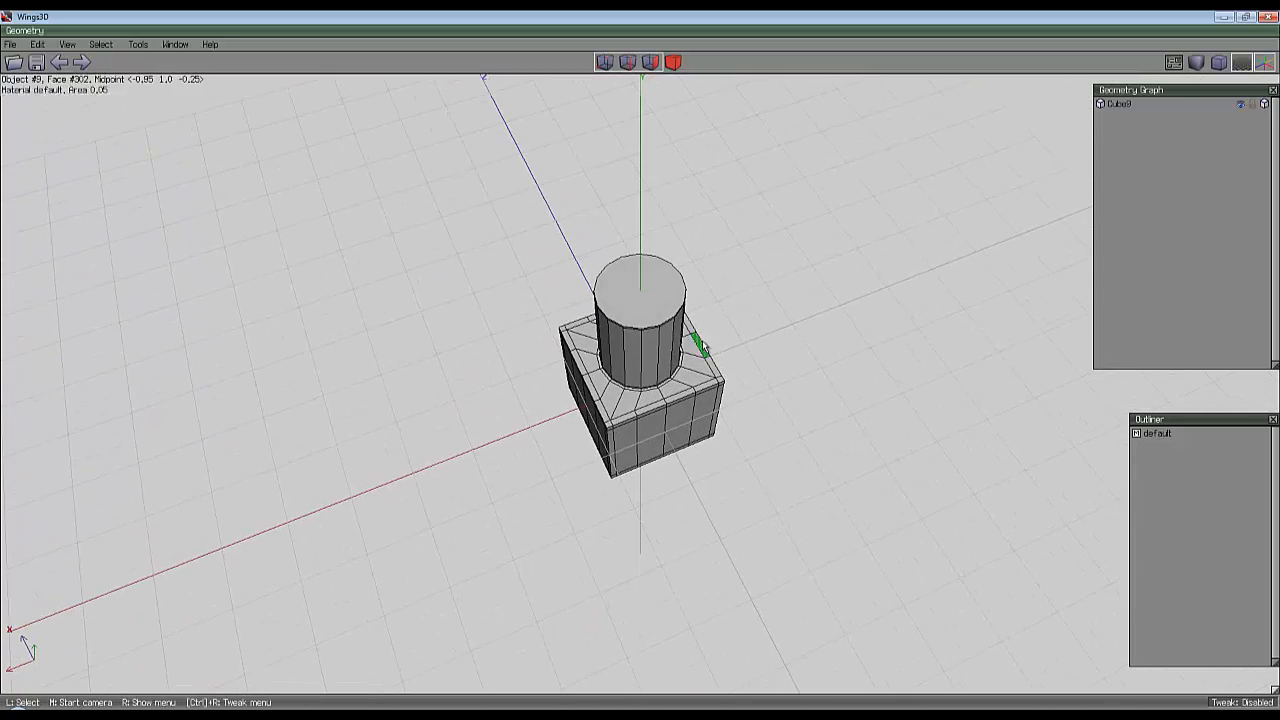
scroll(623, 296, "up", 3)
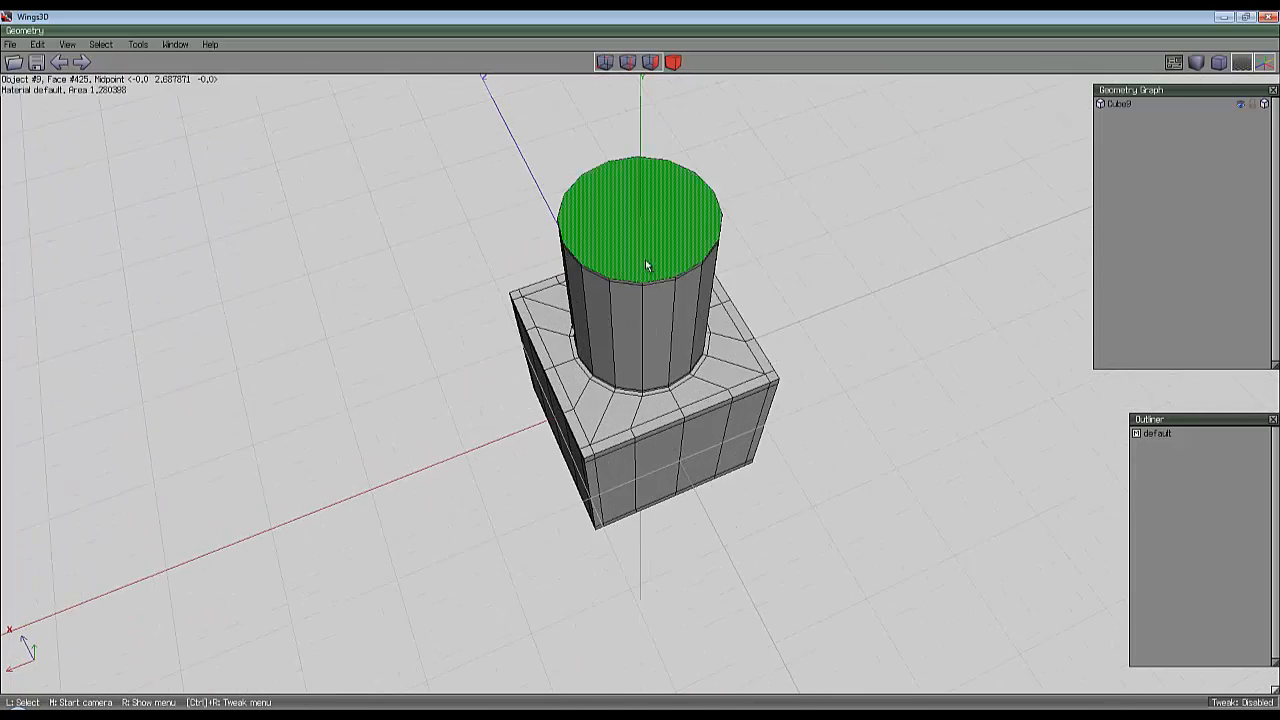
key("Tab")
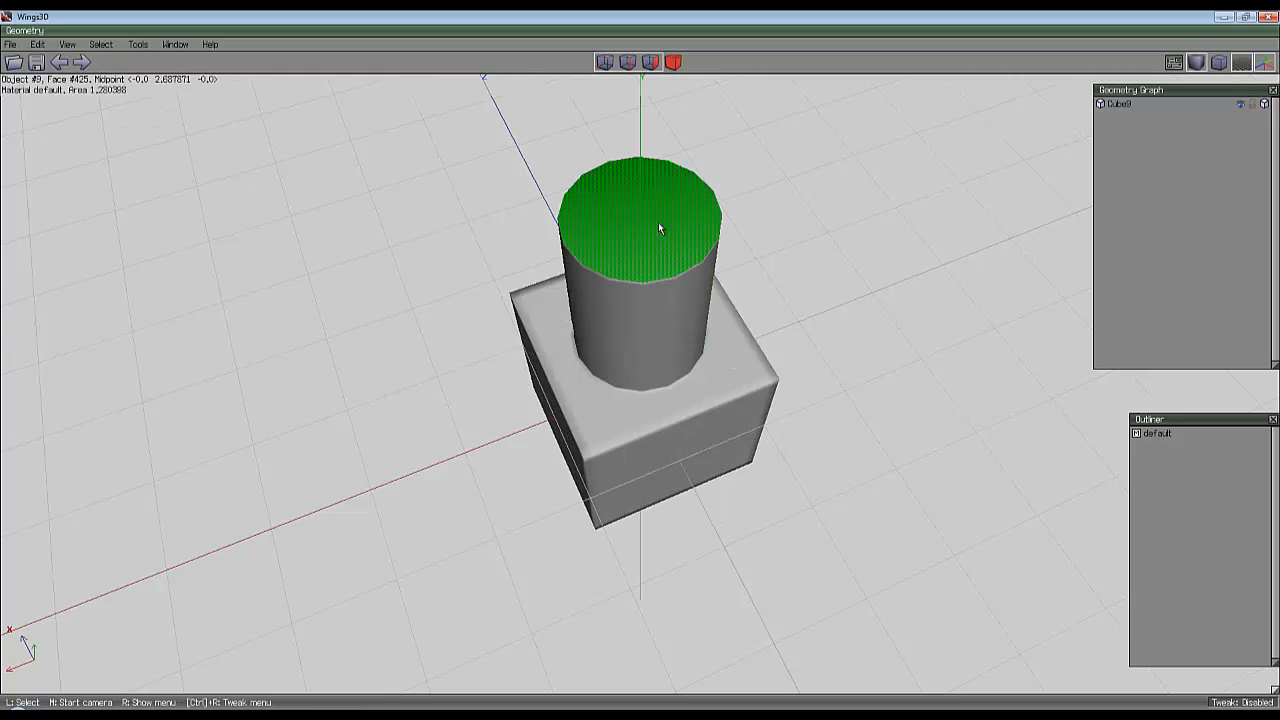
key("Tab")
middle_click(660, 218)
left_click(662, 165)
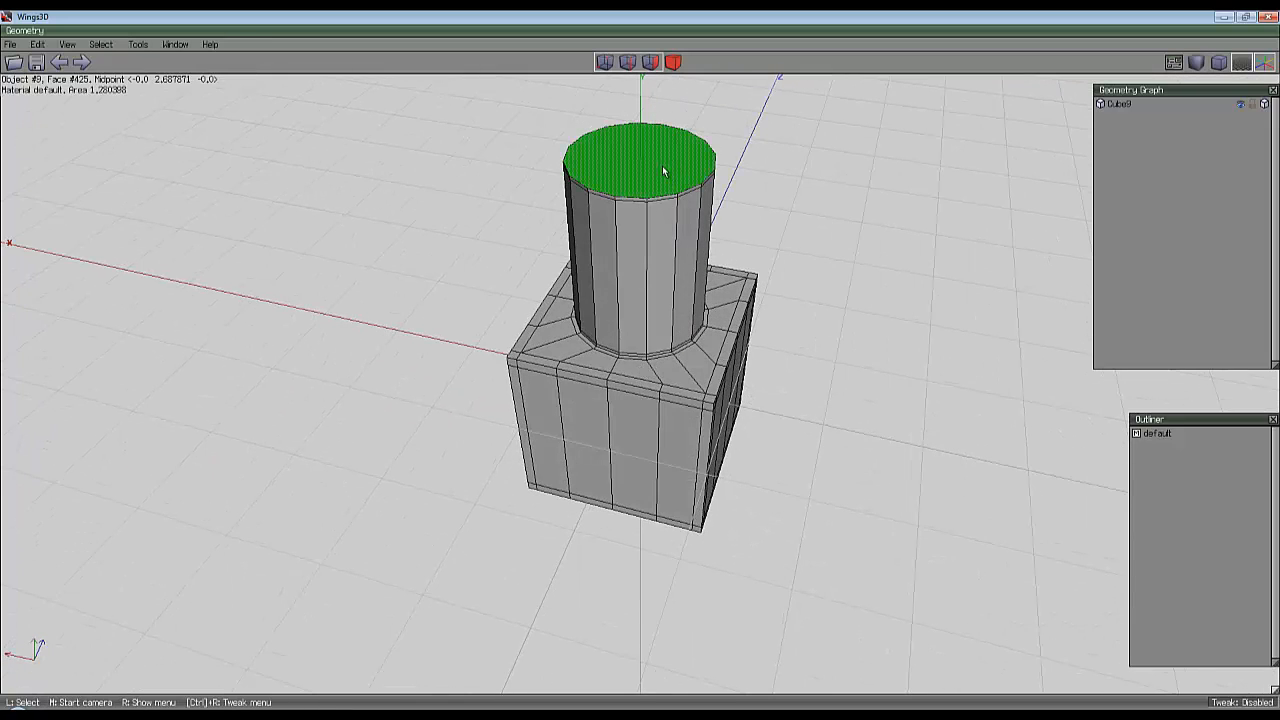
middle_click(773, 304)
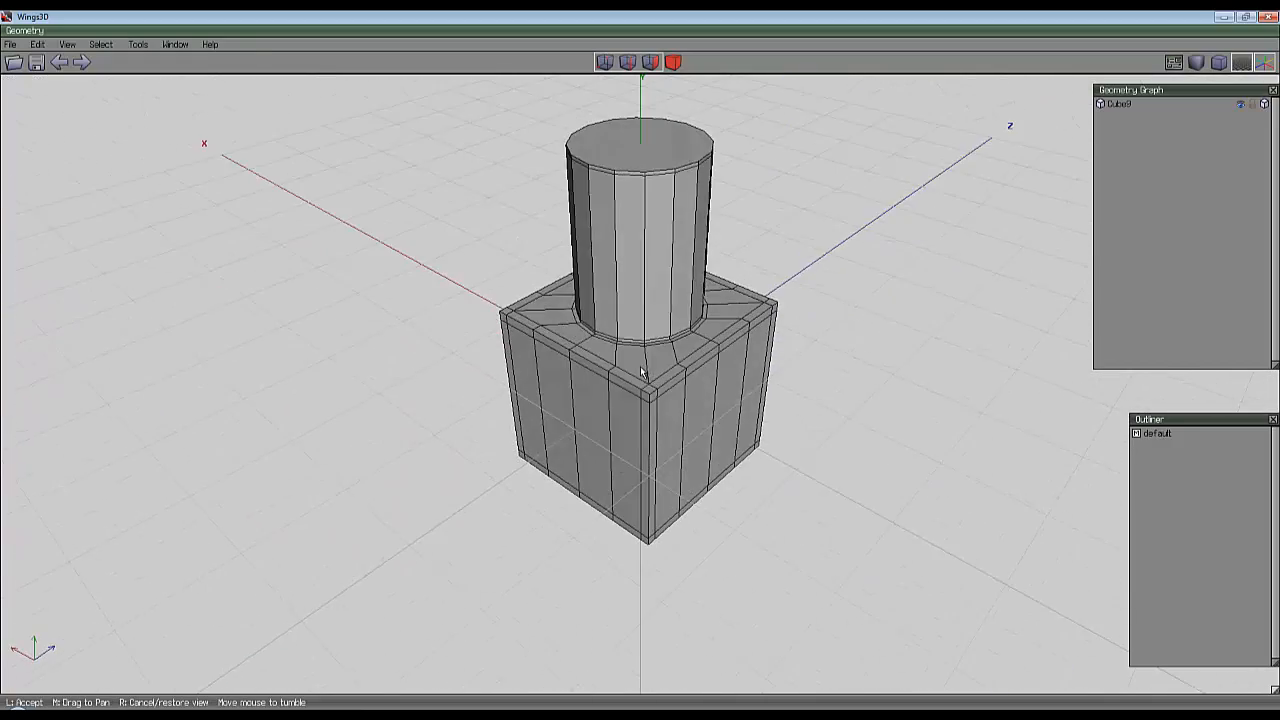
left_click(641, 373)
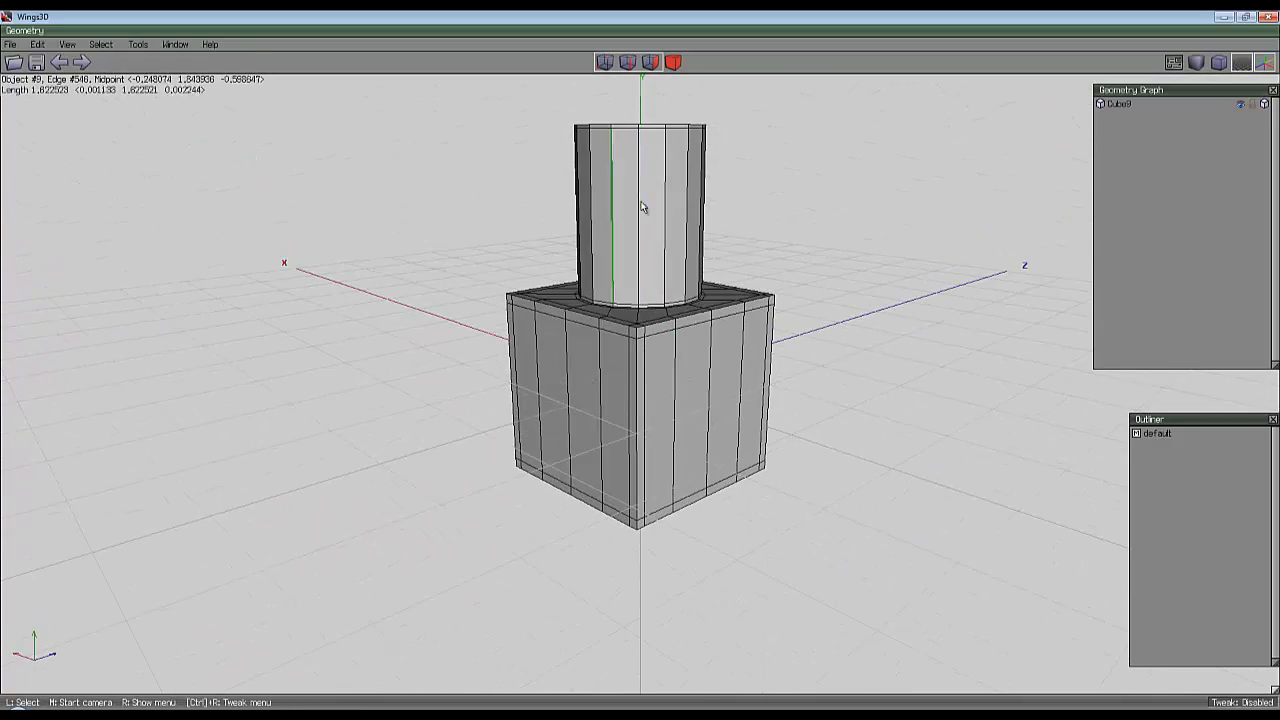
scroll(686, 257, "down", 3)
middle_click(694, 252)
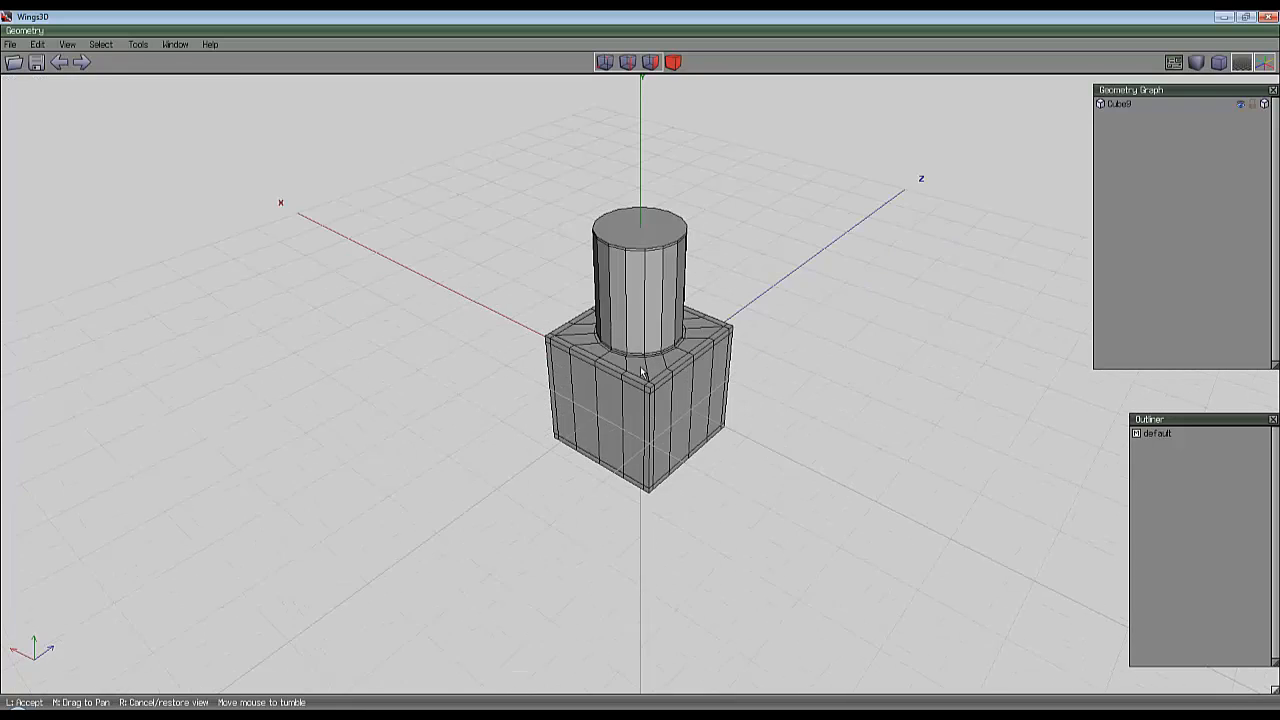
left_click(676, 410)
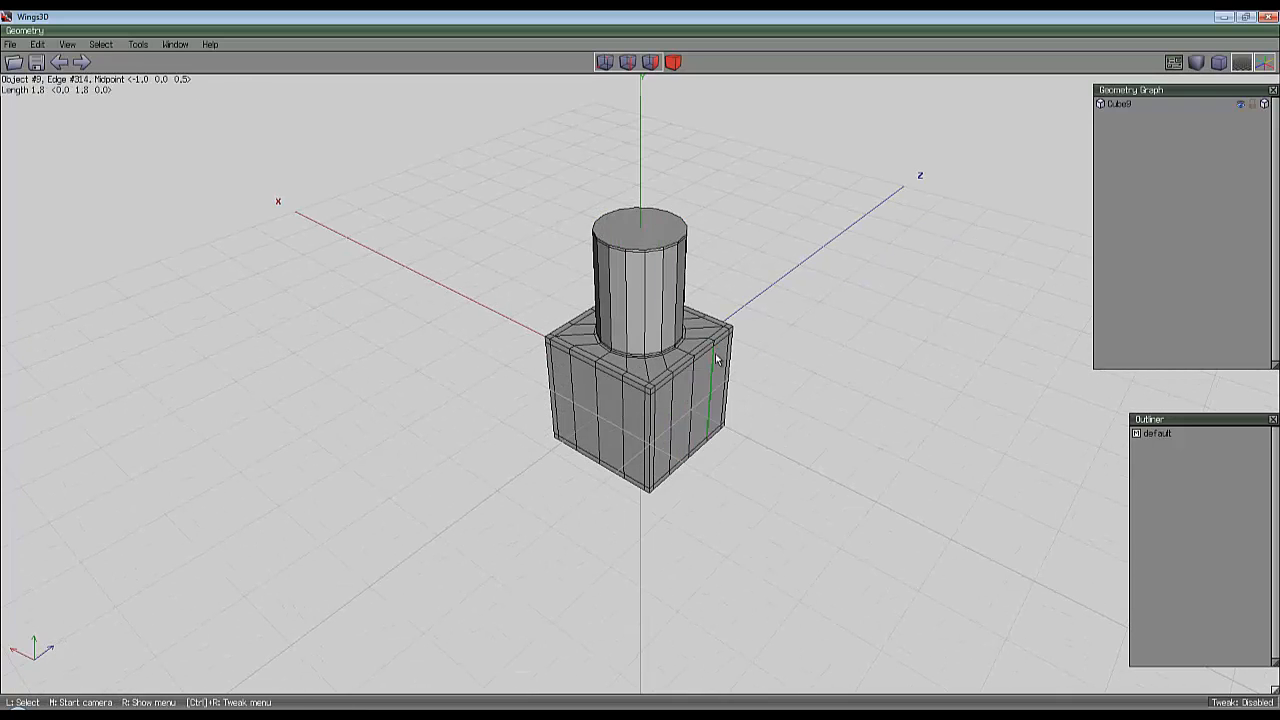
Select the cube's underside faces, grow the selection over its sides and dissolve them, leaving the cylinder on a flat square base.
middle_click(715, 390)
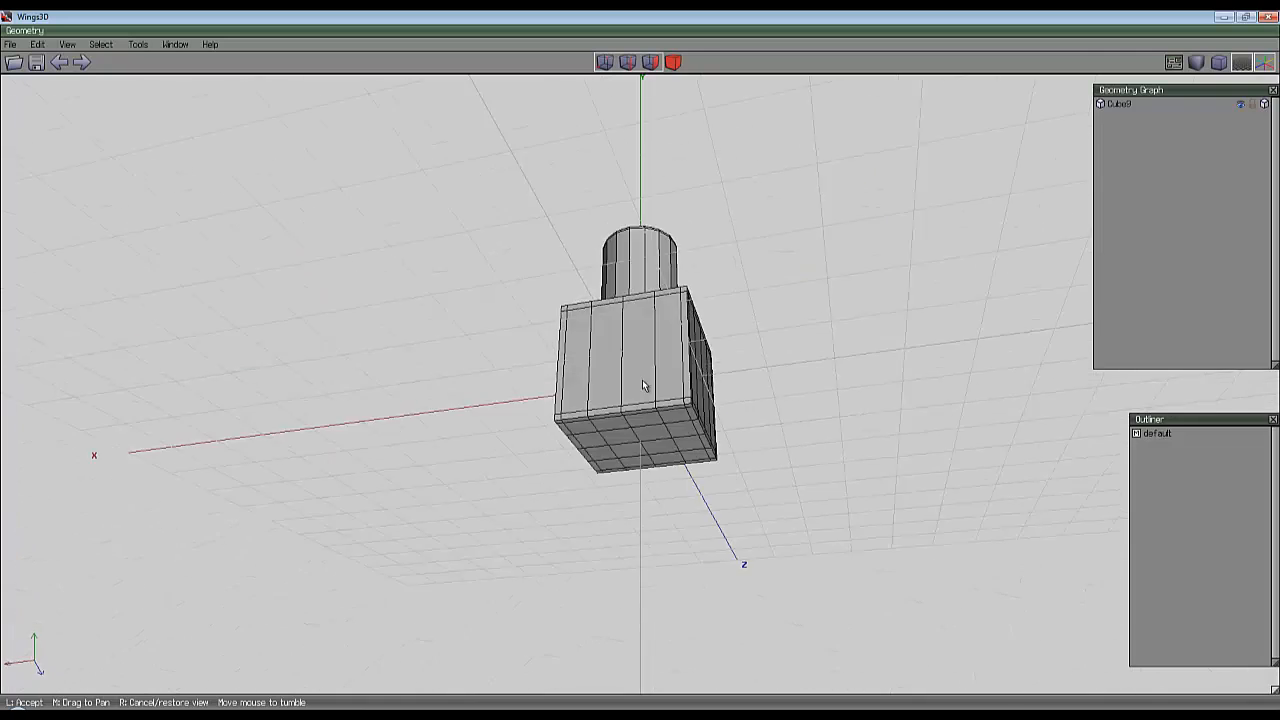
left_click(643, 450)
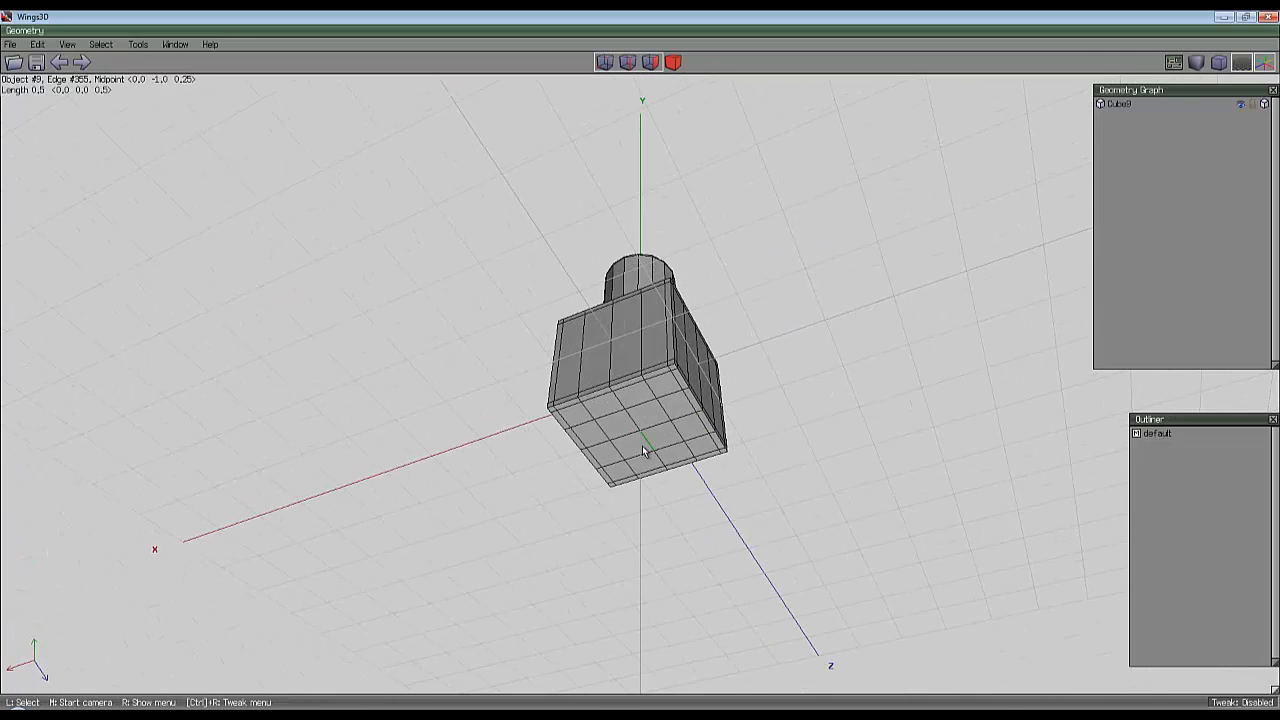
middle_click(791, 335)
left_click(783, 325)
key("plus")
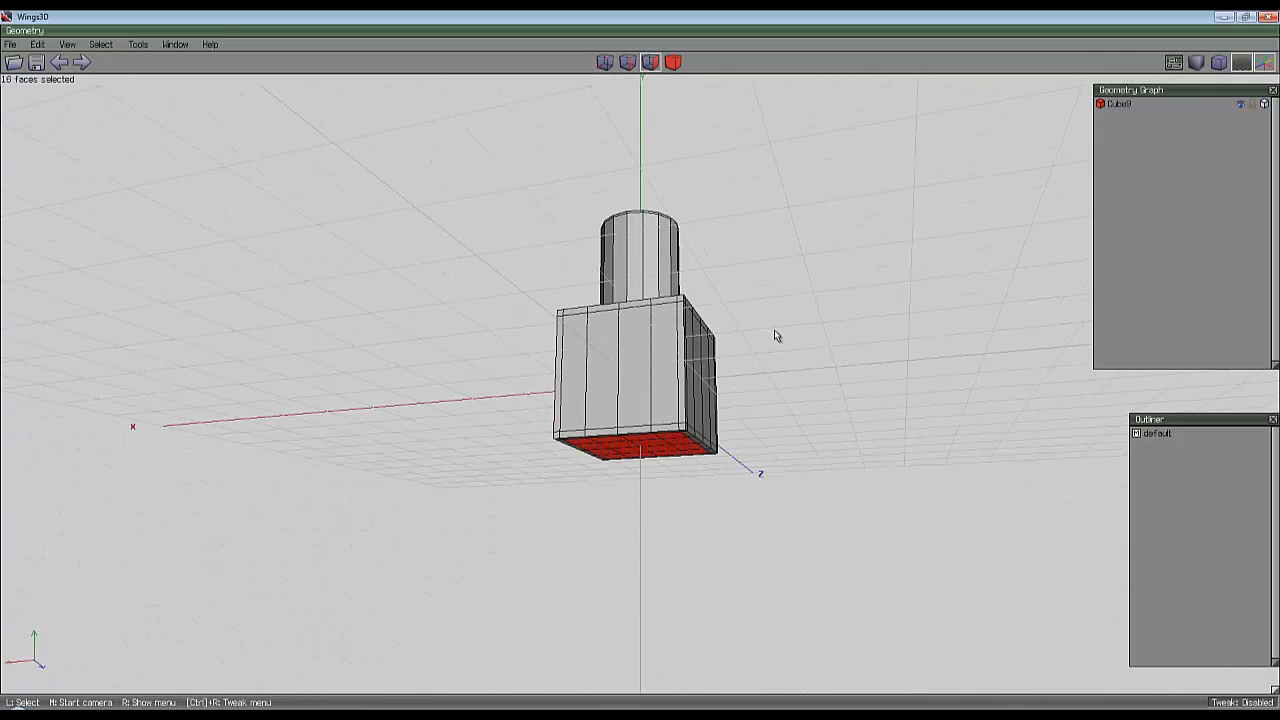
key("plus")
key("plus")
key("plus")
key("plus")
middle_click(772, 316)
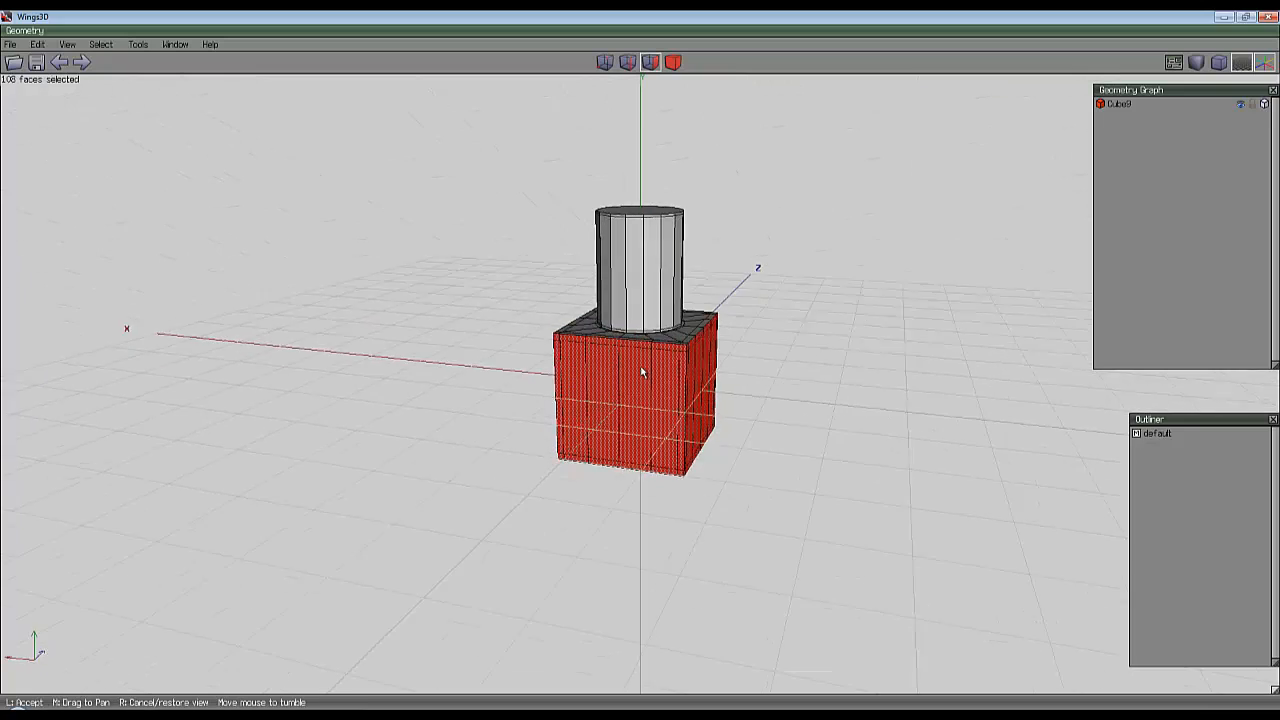
key("Delete")
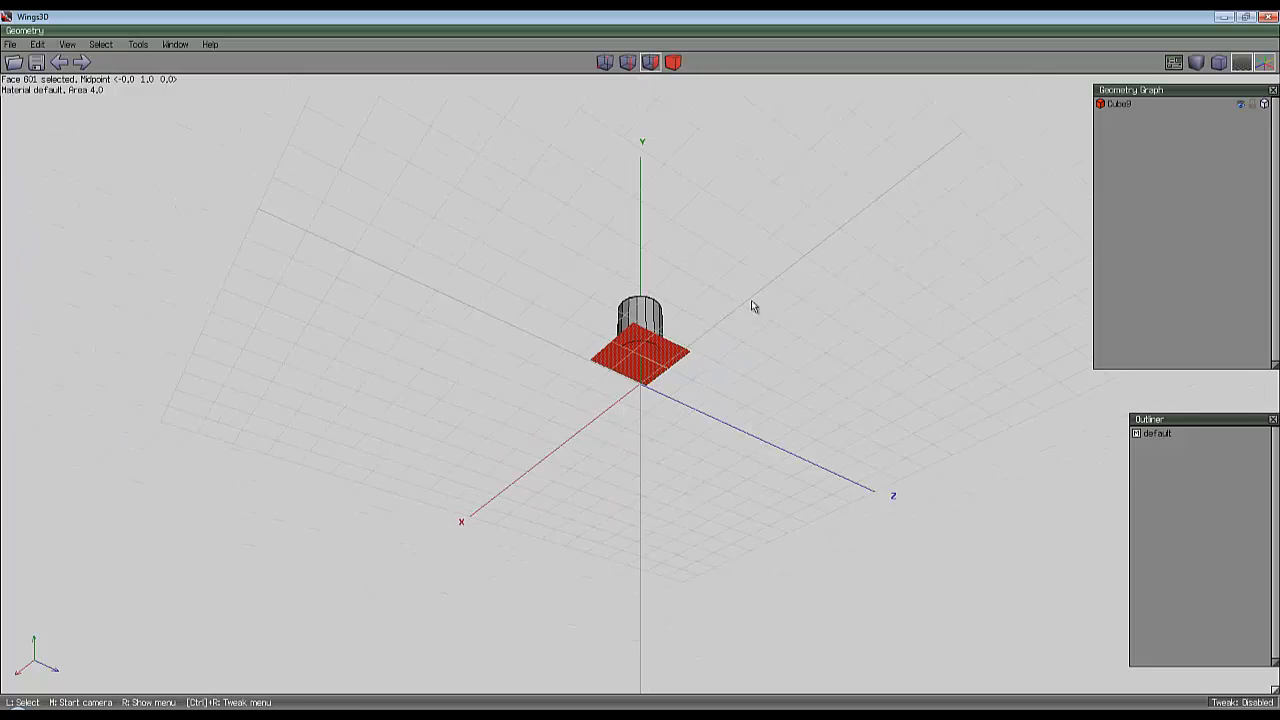
left_click(641, 368)
right_click(764, 284)
left_click(762, 281)
left_click(759, 329)
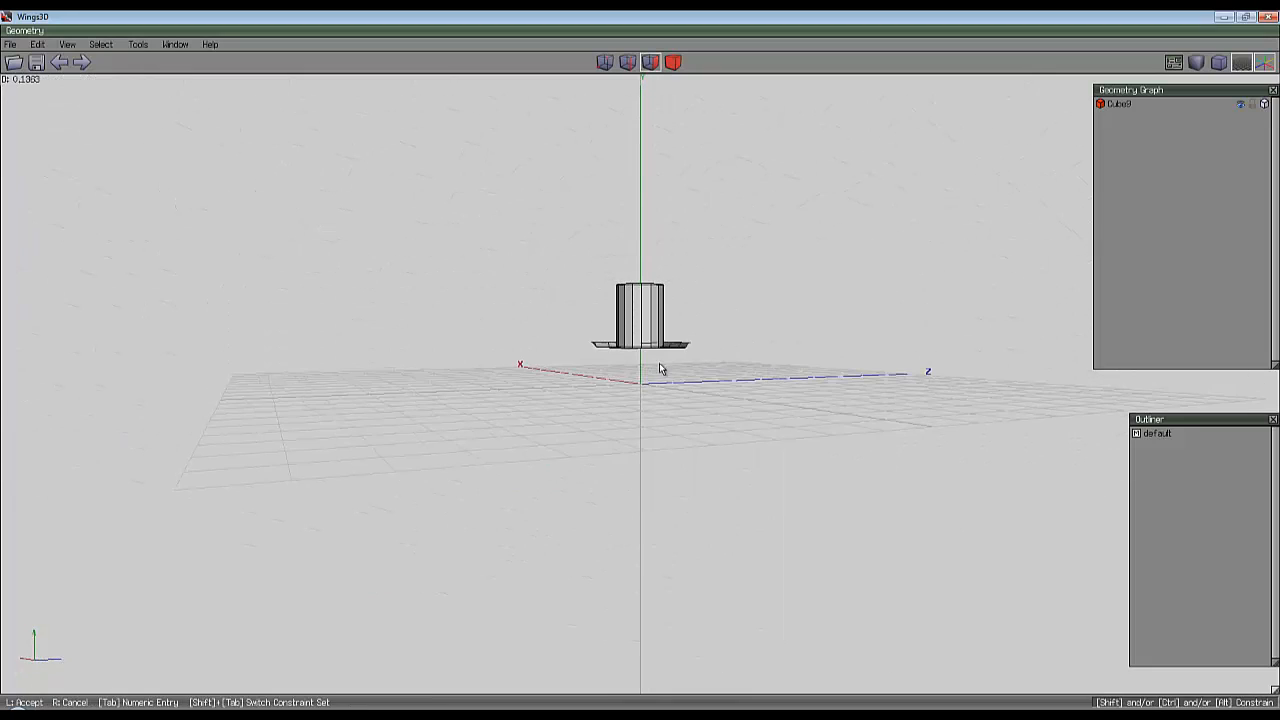
right_click(643, 373)
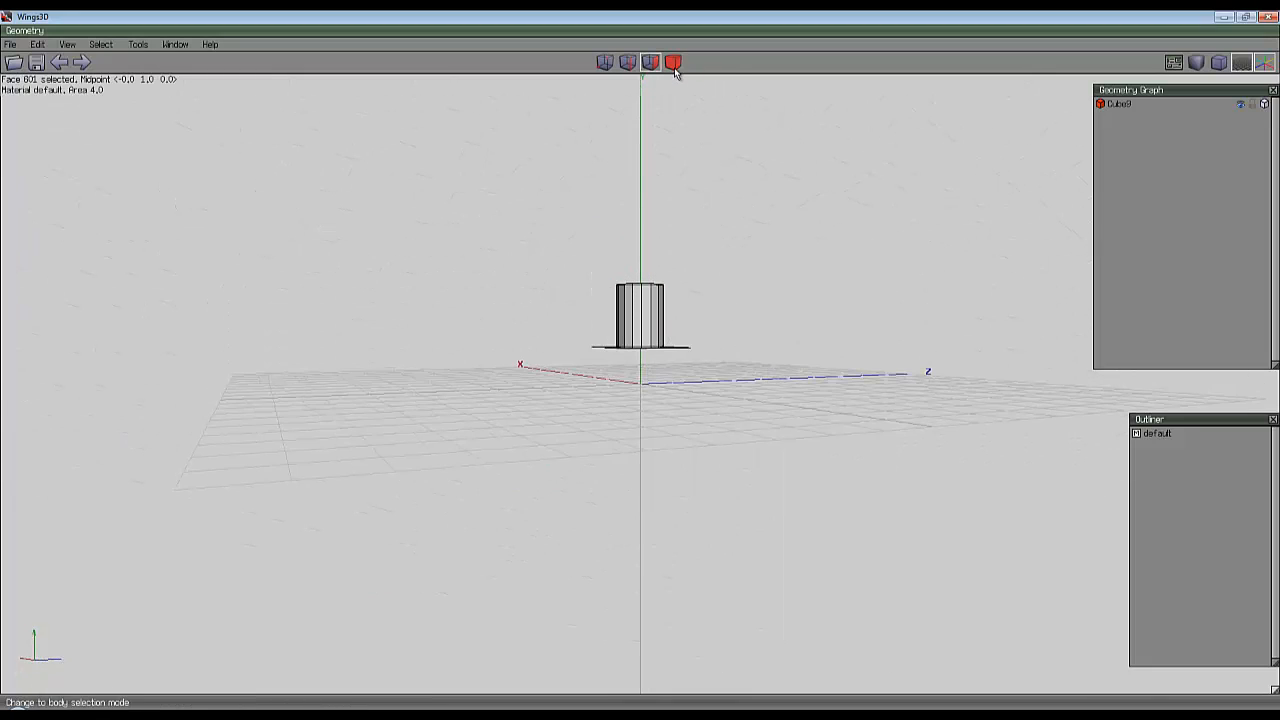
Select the cylinder piece as a whole body and move it up about 3.66 units along the Y axis.
left_click(675, 70)
right_click(704, 192)
left_click(714, 208)
right_click(700, 160)
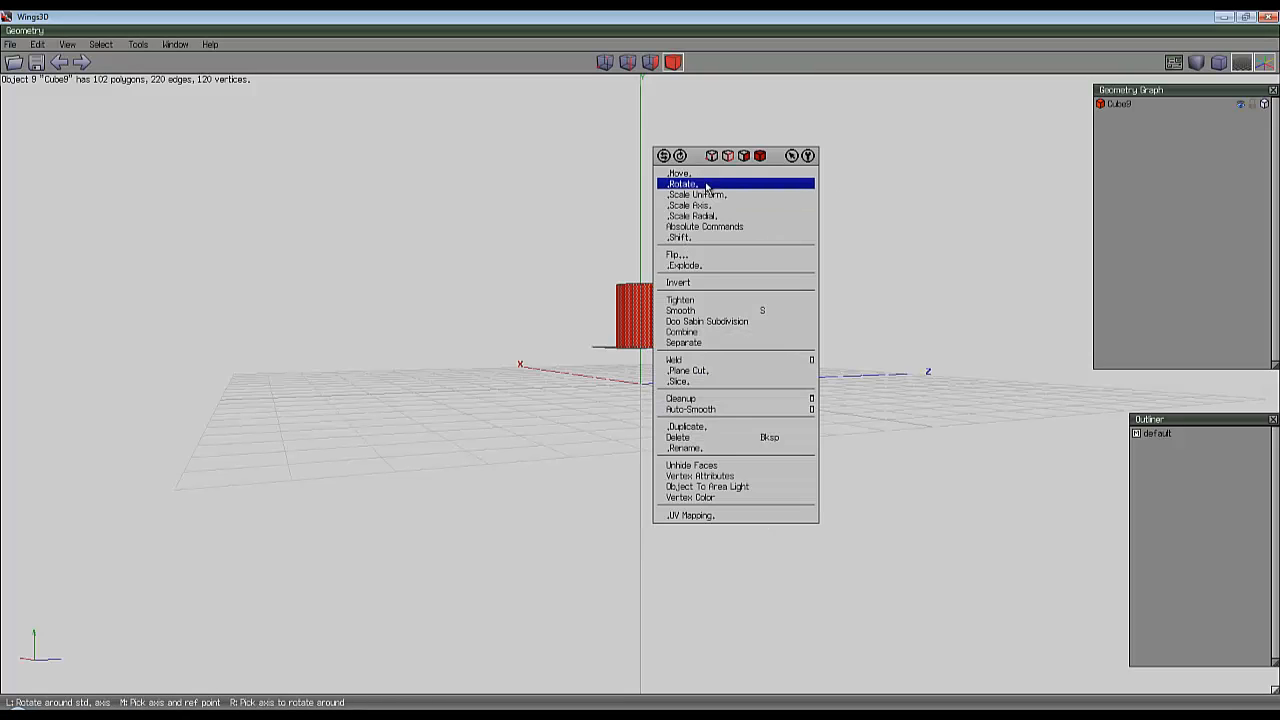
left_click(706, 186)
left_click(703, 212)
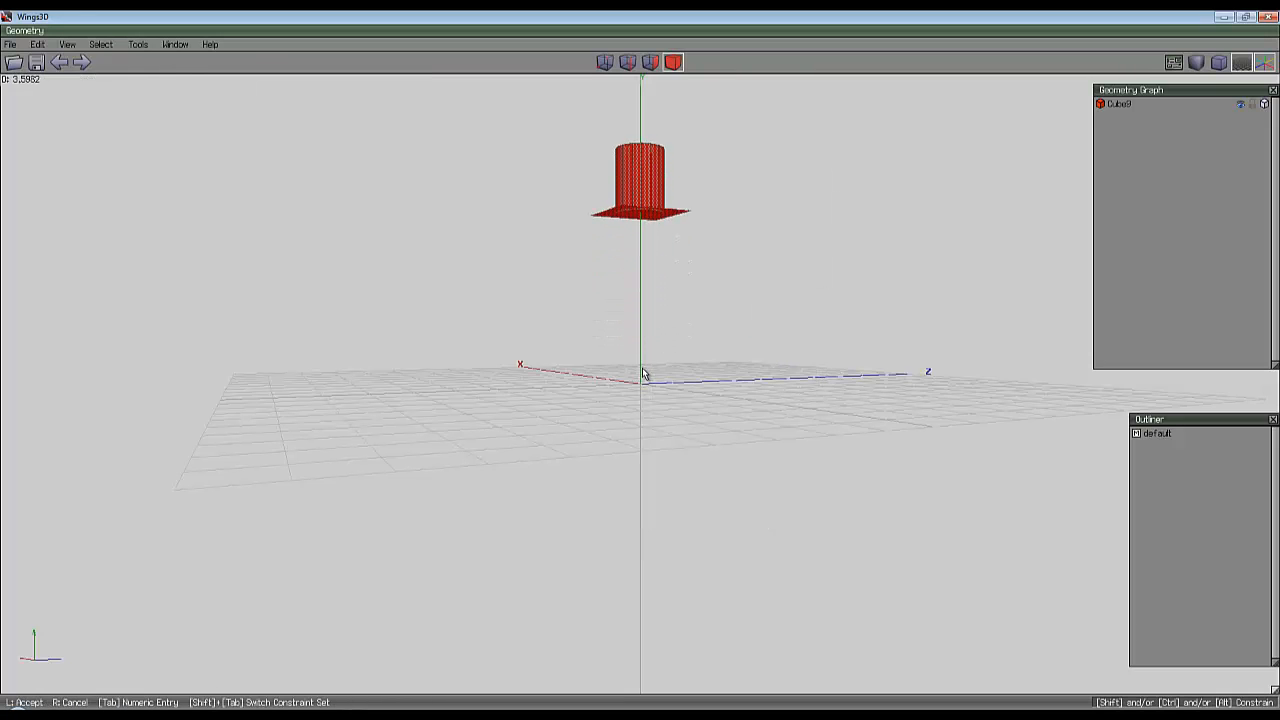
left_click(643, 373)
key("space")
Create a new cube at the origin beneath the raised cylinder piece.
middle_click(732, 216)
left_click(640, 371)
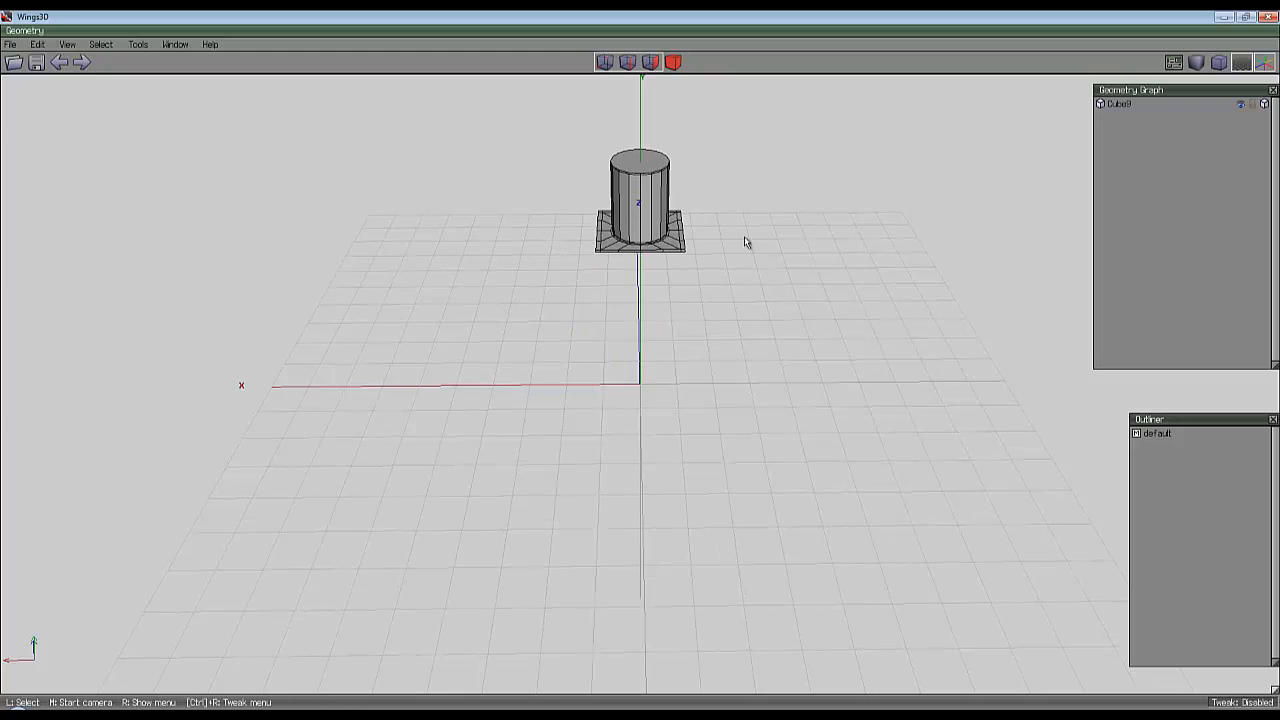
right_click(763, 221)
left_click(767, 236)
middle_click(763, 238)
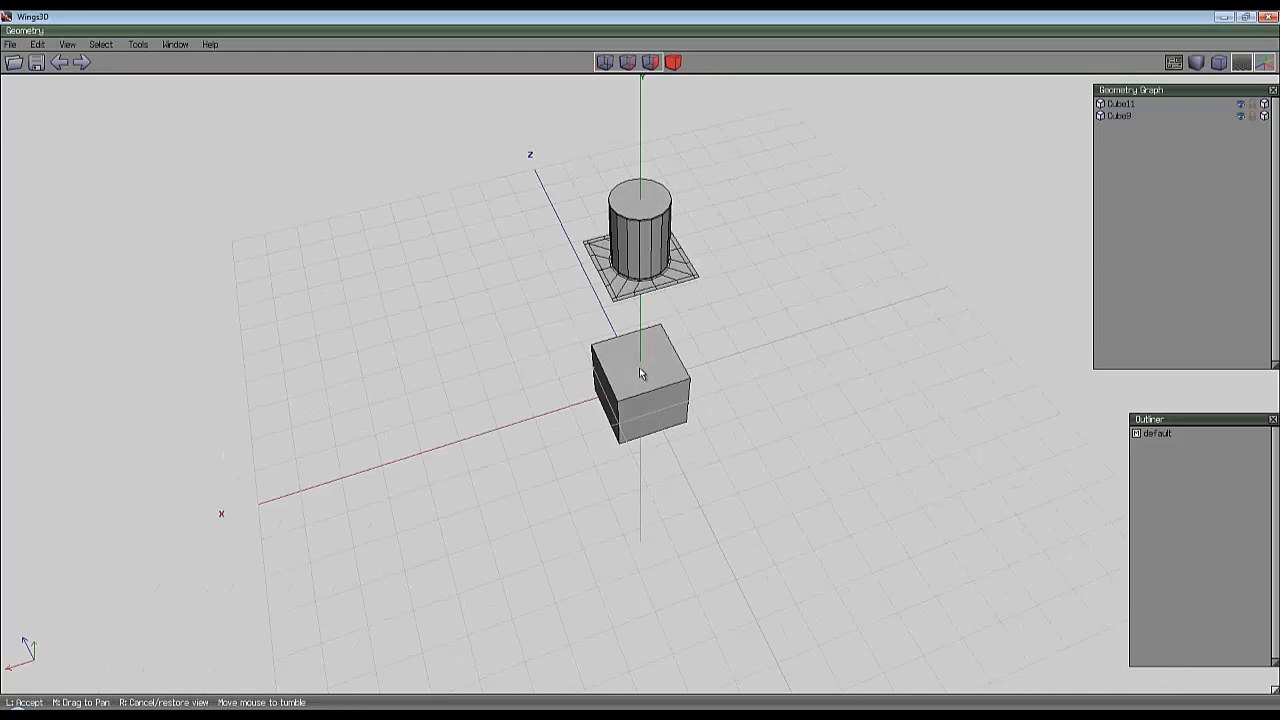
scroll(640, 370, "up", 6)
left_click(640, 370)
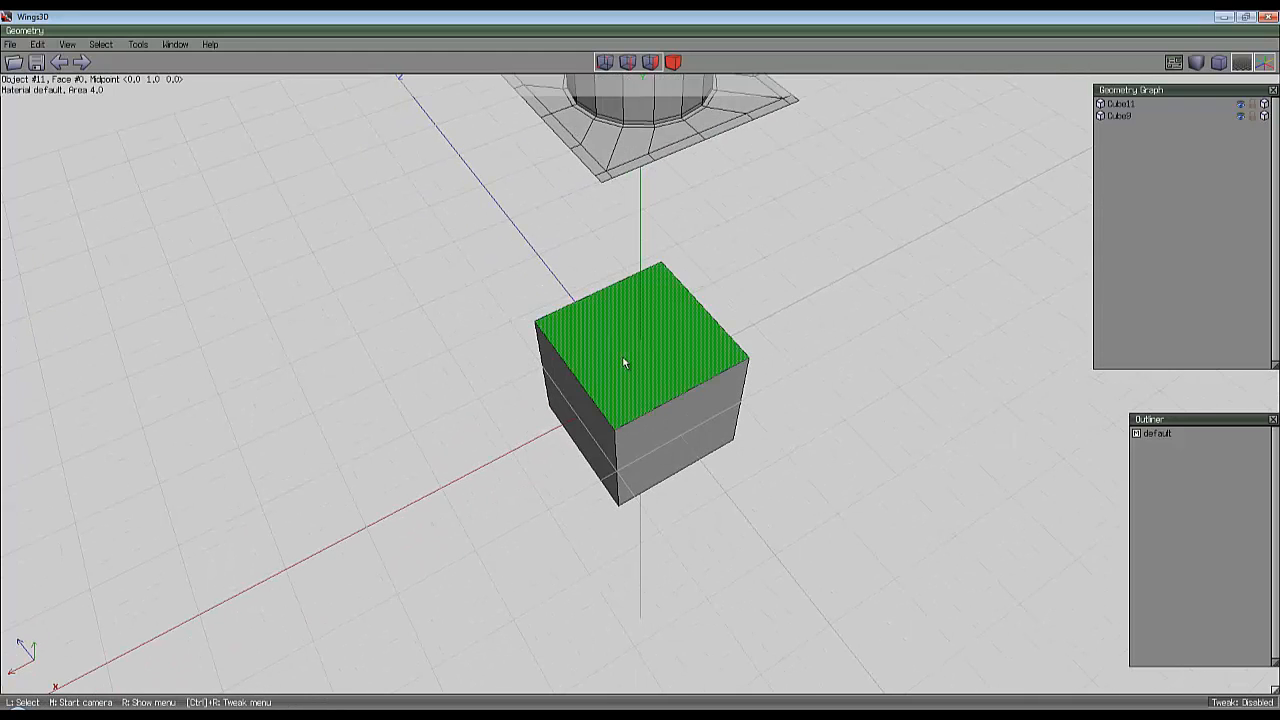
Select the flat bottom face of the raised cylinder piece in face selection mode.
middle_click(724, 226)
left_click(643, 371)
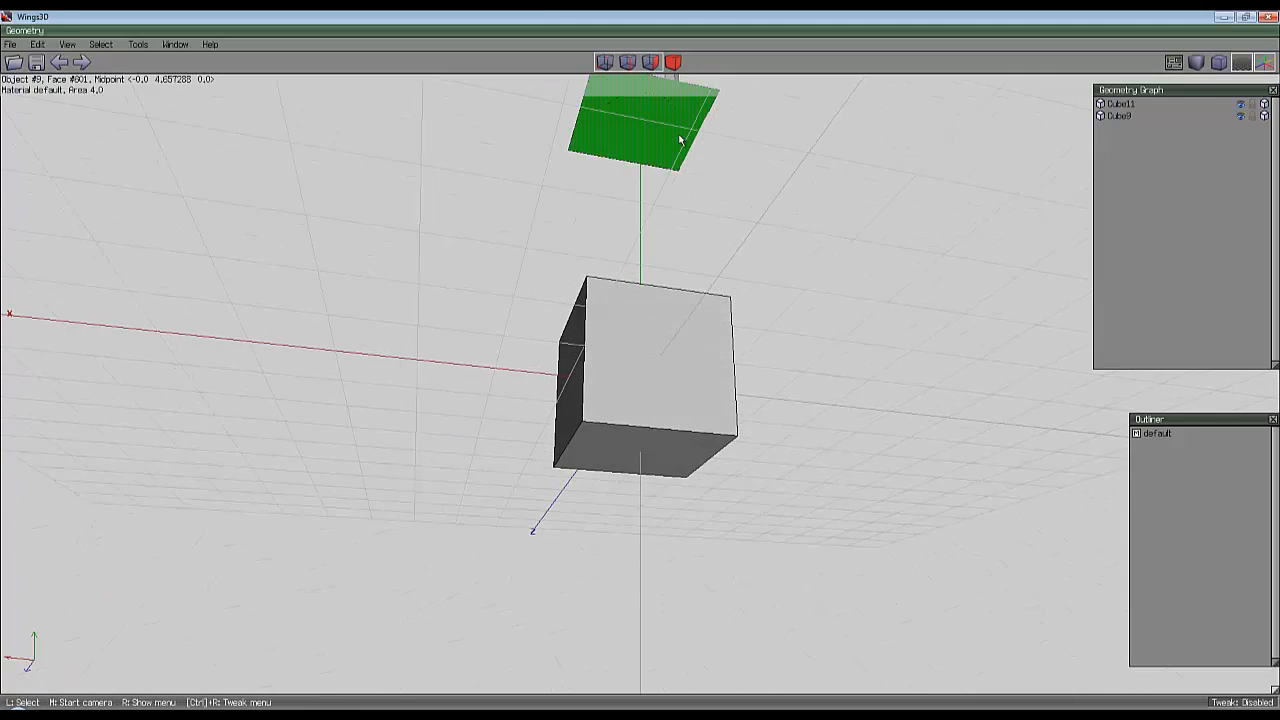
middle_click(779, 216)
left_click(660, 326)
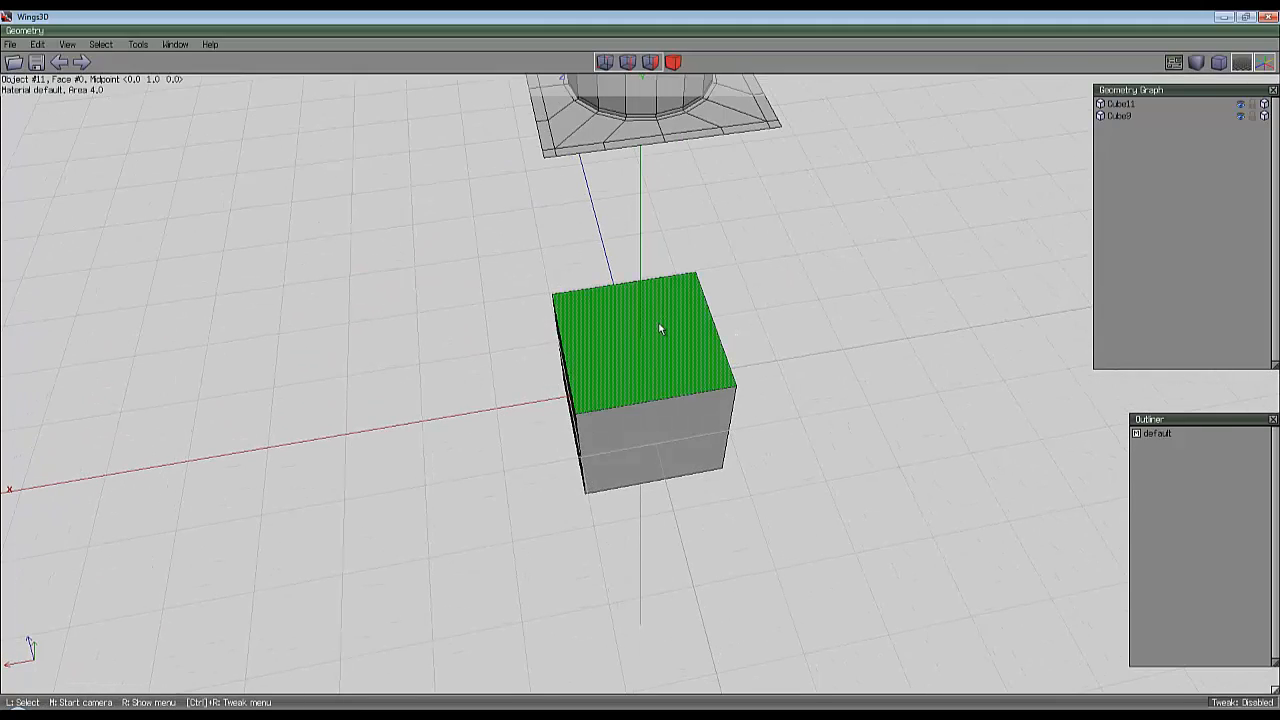
middle_click(787, 222)
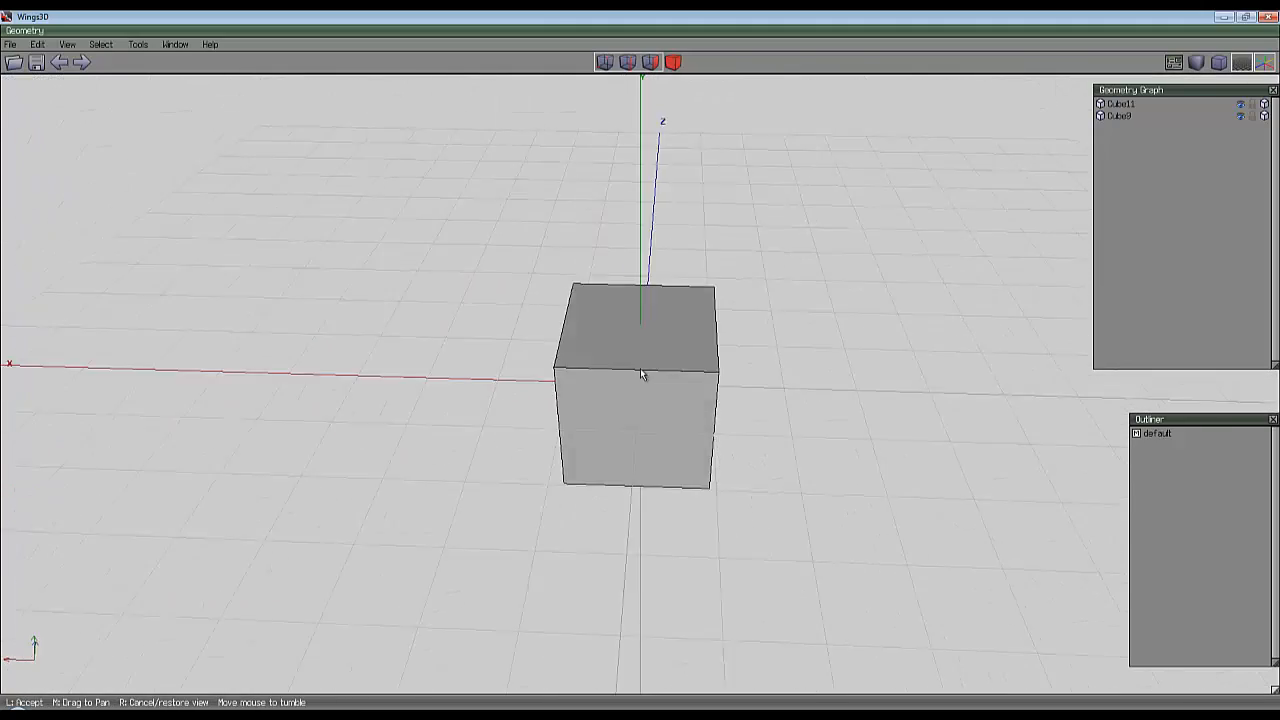
left_click(656, 66)
left_click(664, 113)
Use Put On to place the cylinder piece's bottom face onto the new cube's top face, and check the placement.
middle_click(709, 203)
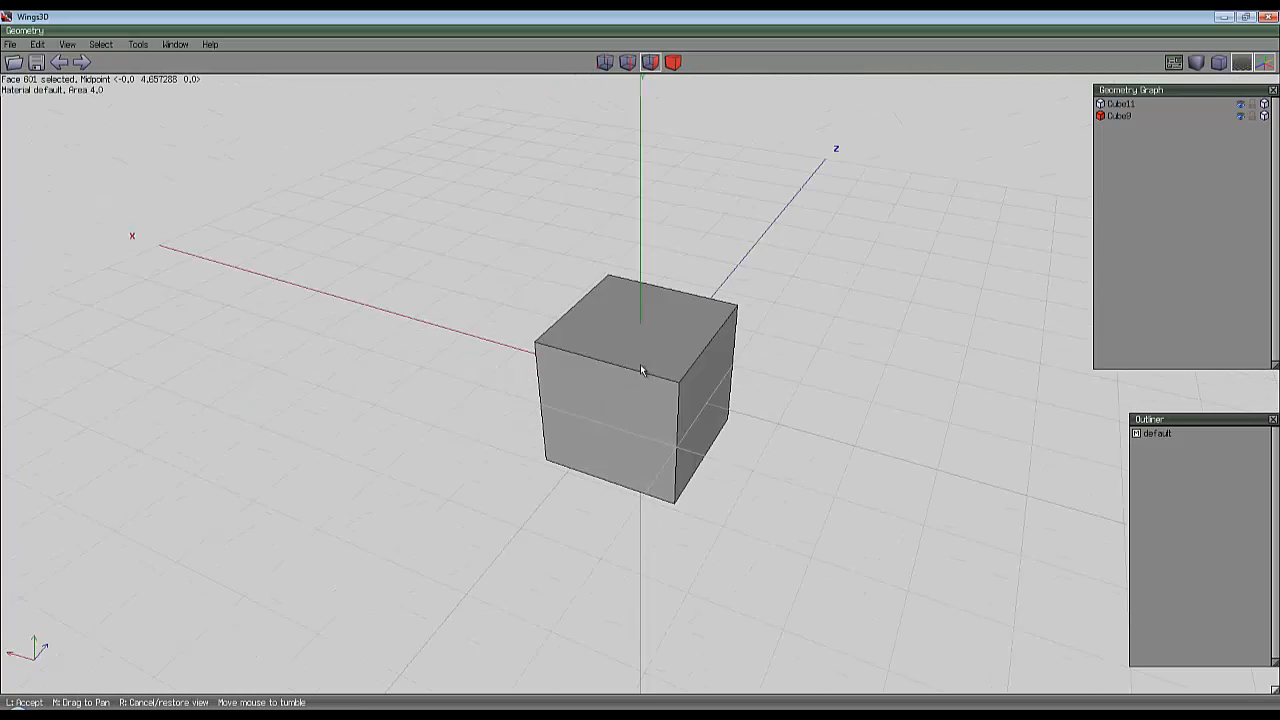
left_click(760, 310)
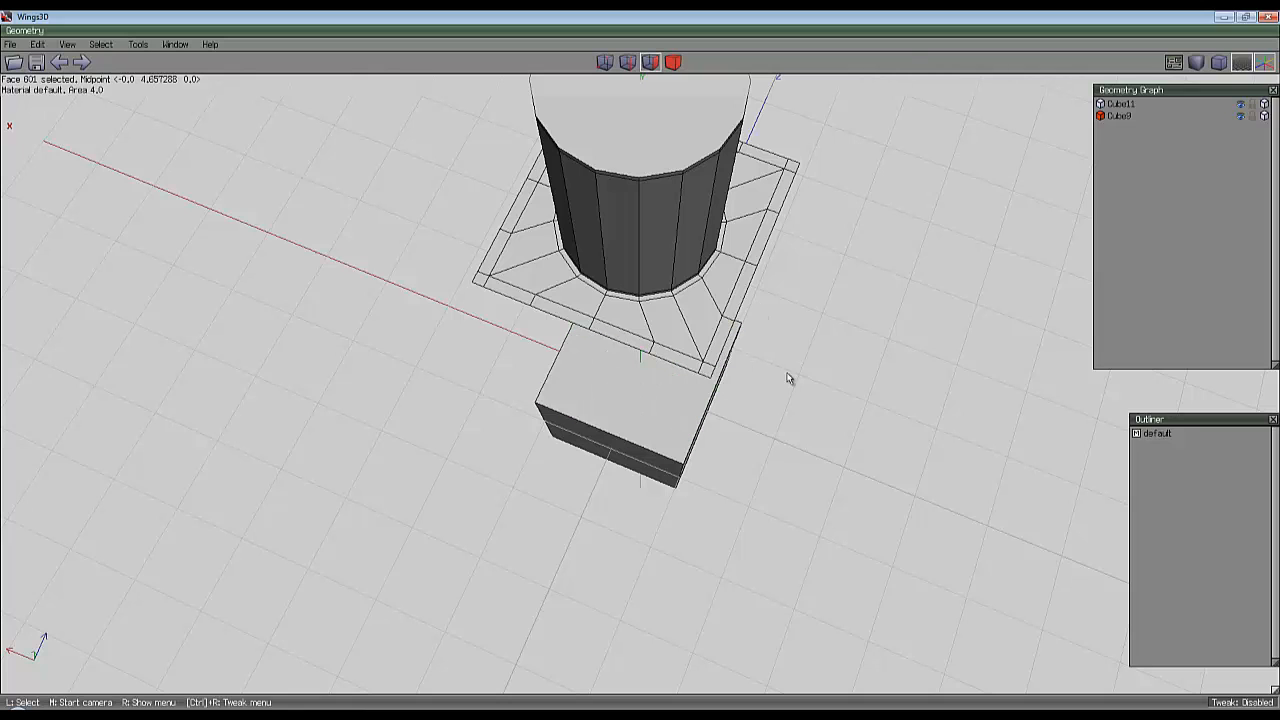
right_click(848, 350)
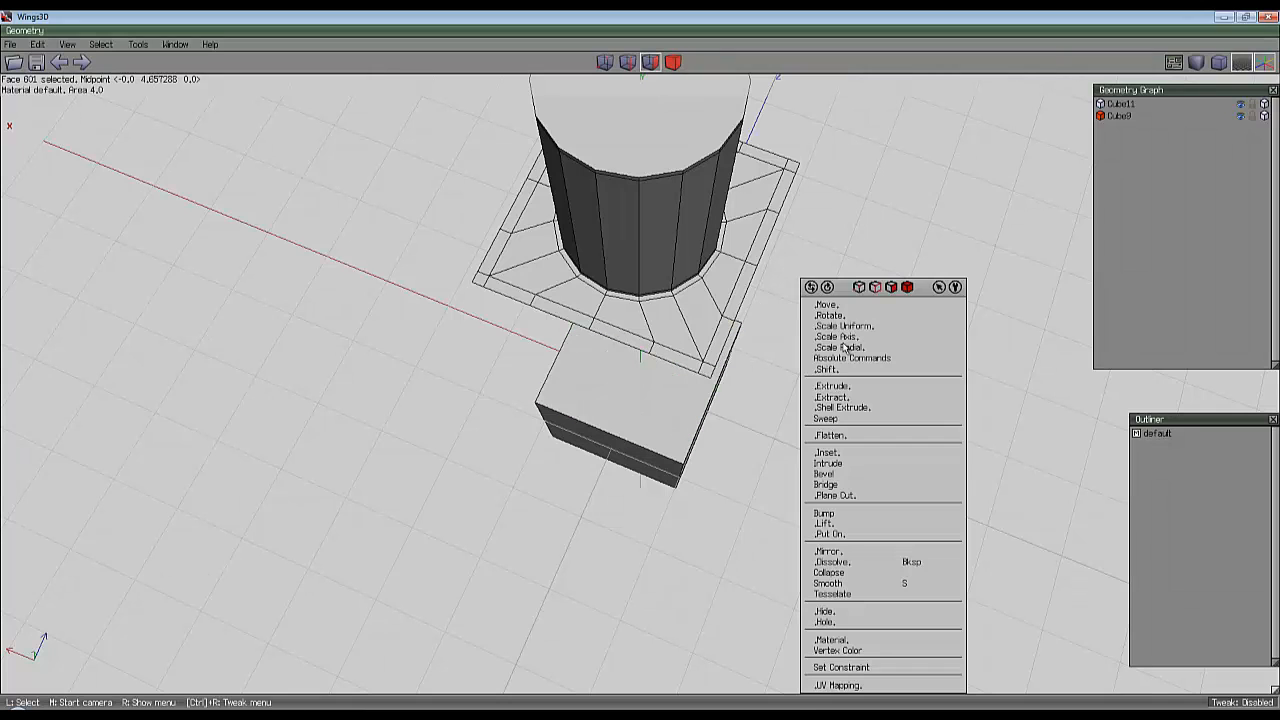
left_click(835, 534)
left_click(653, 421)
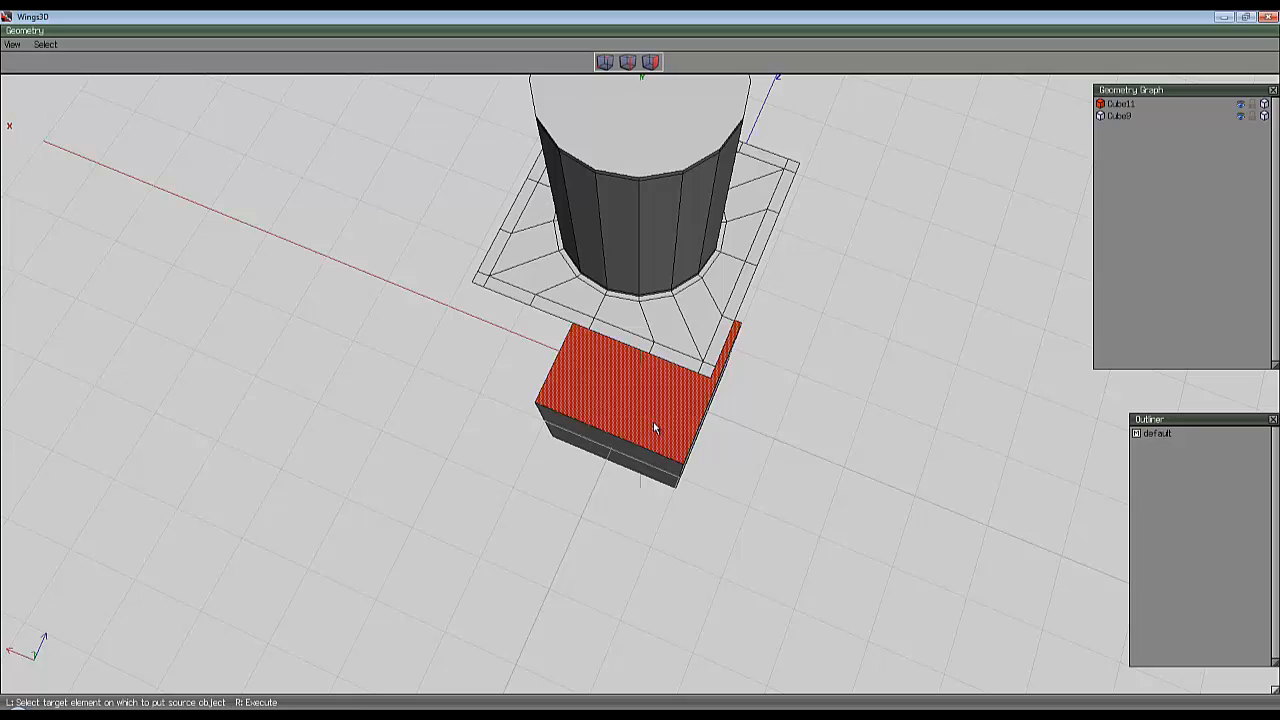
right_click(873, 332)
middle_click(873, 332)
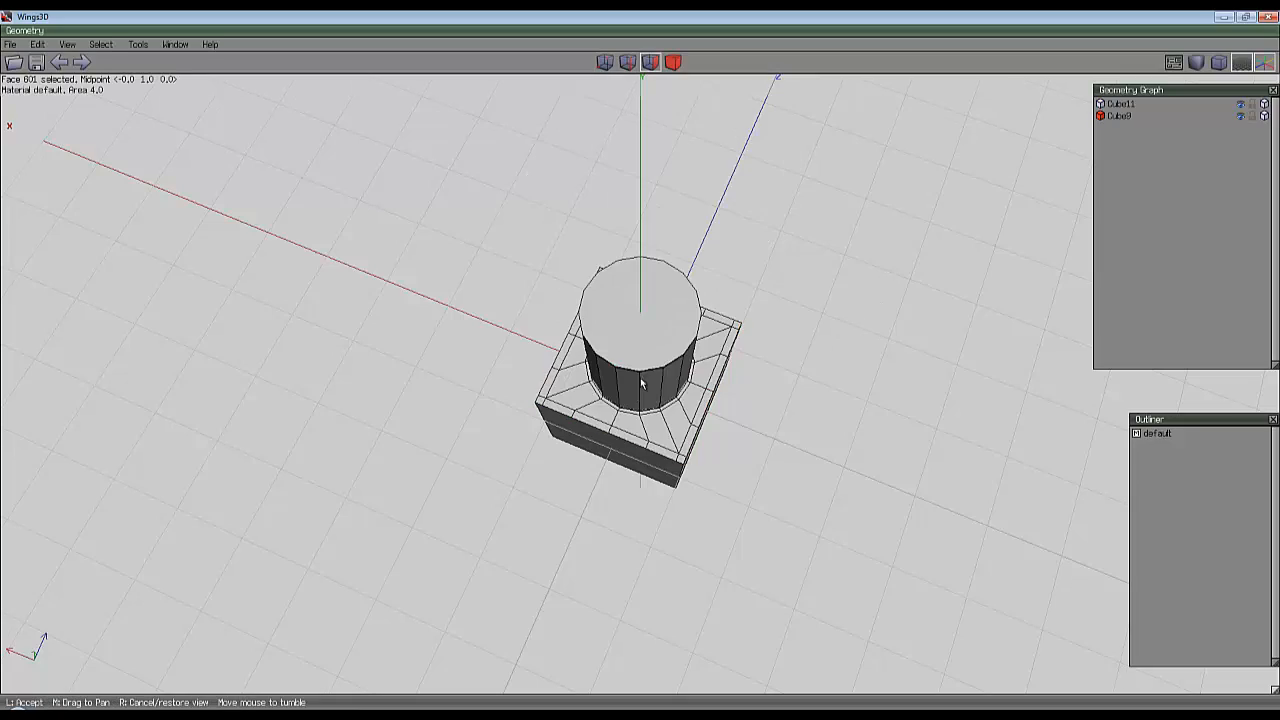
scroll(640, 367, "up", 4)
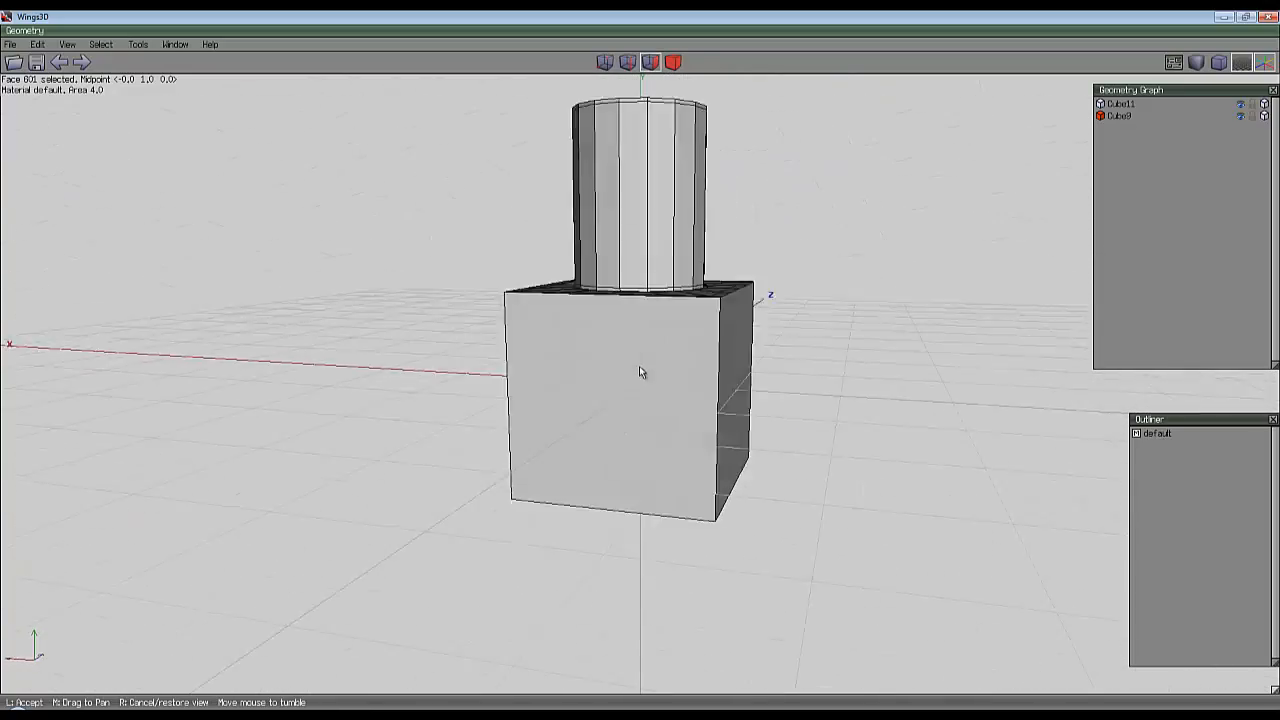
Select the cylinder piece and the new cube as whole bodies, try to weld them together, and clear the selection.
left_click(640, 368)
left_click(673, 62)
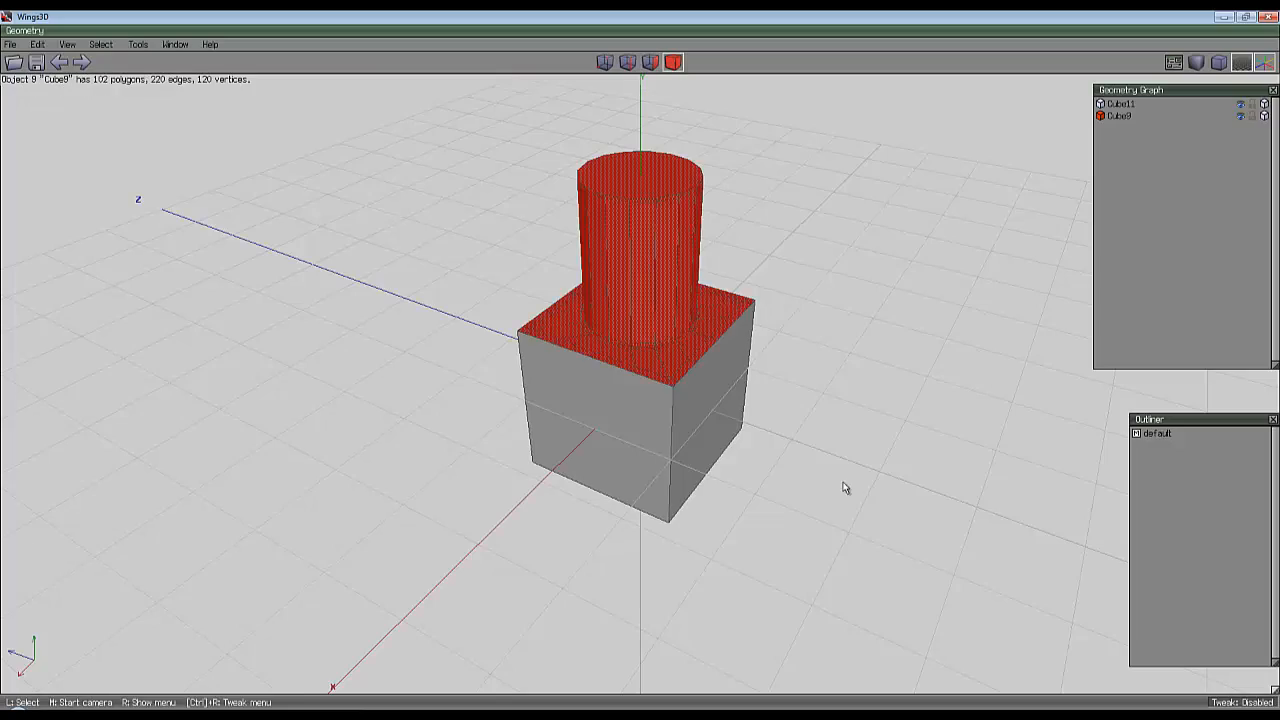
left_click_drag(567, 225, 856, 526)
scroll(845, 212, "down", 3)
middle_click(845, 212)
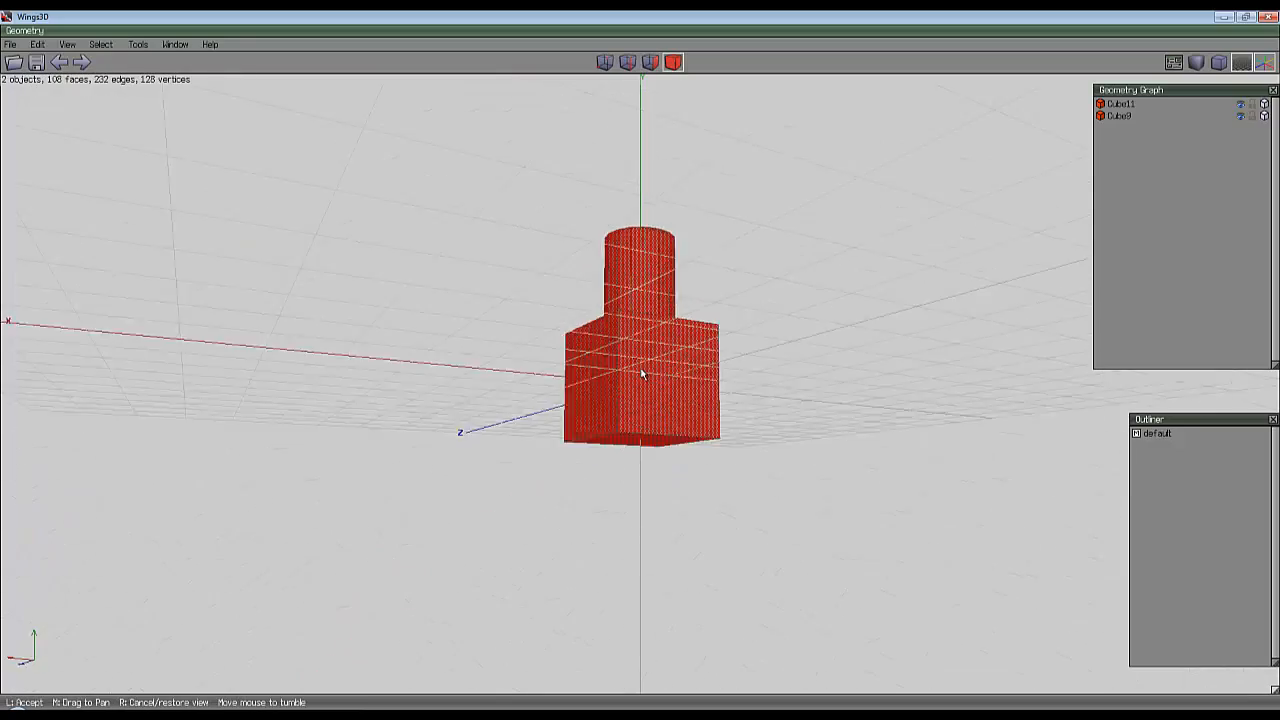
scroll(640, 368, "up", 5)
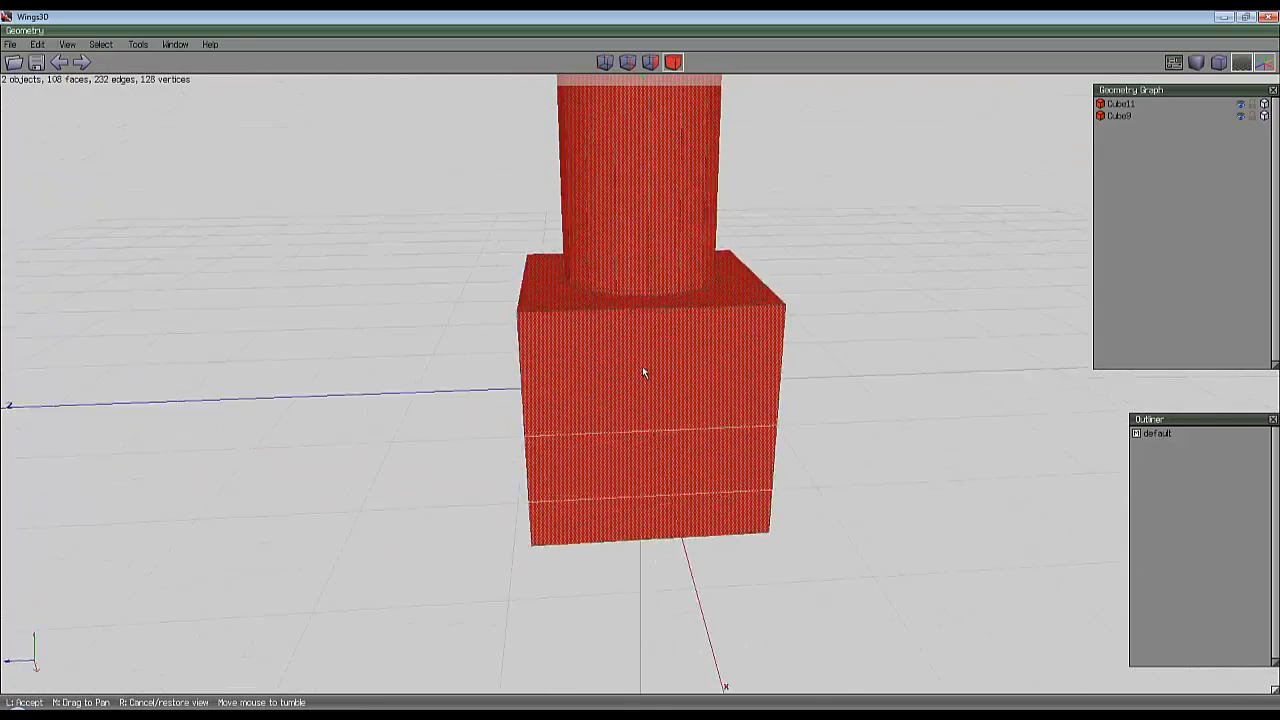
left_click(640, 366)
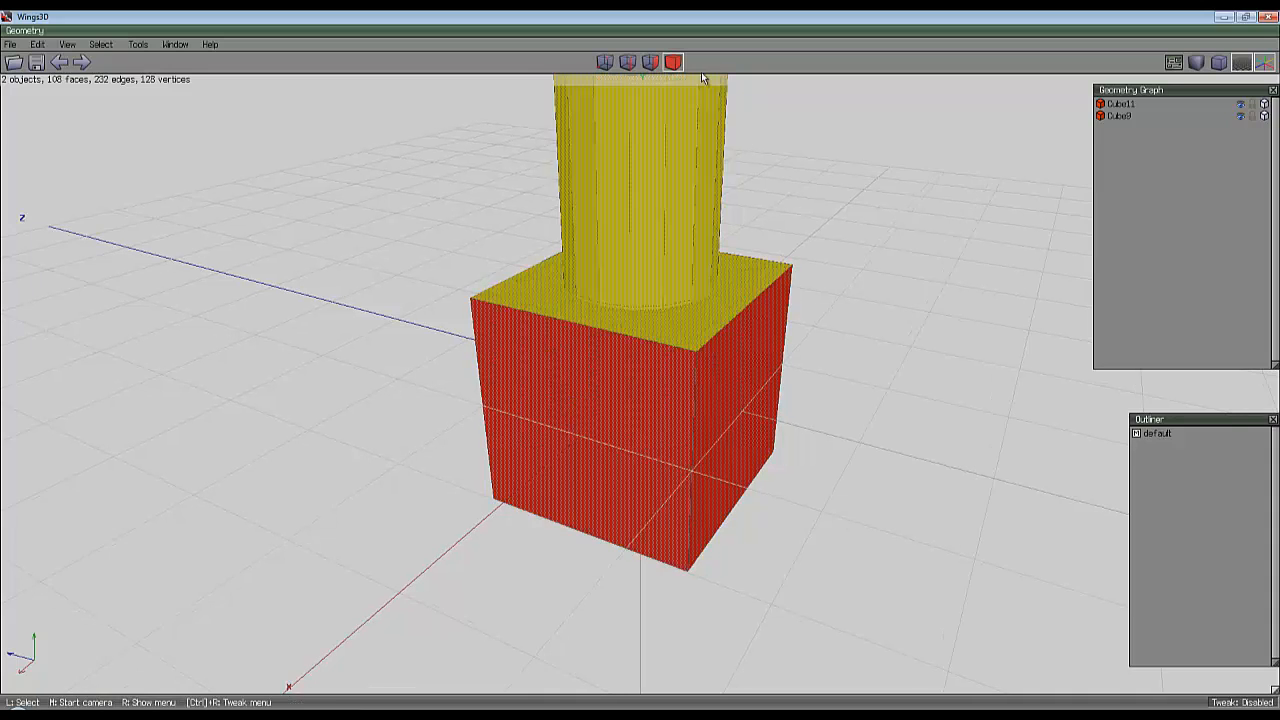
right_click(841, 157)
left_click(852, 358)
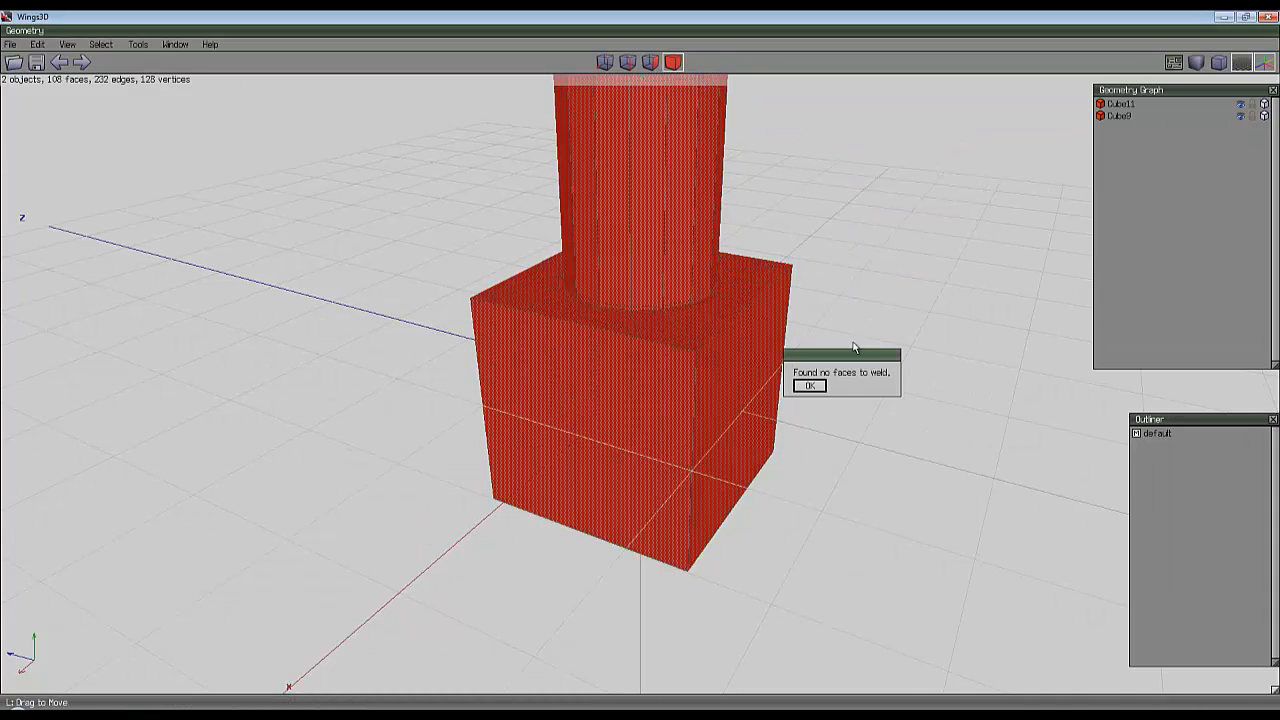
left_click(812, 387)
left_click(877, 234)
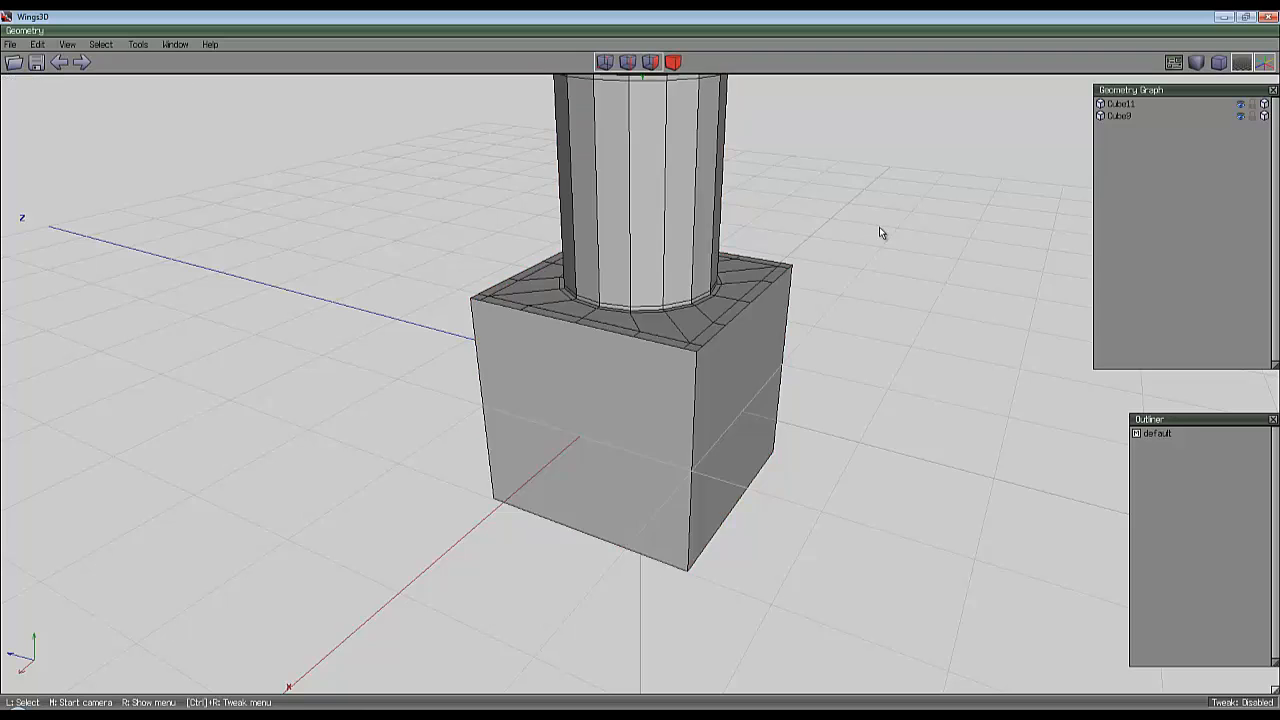
Select the cylinder piece as a whole body and move it up about 1.44 units along the Y axis.
middle_click(877, 234)
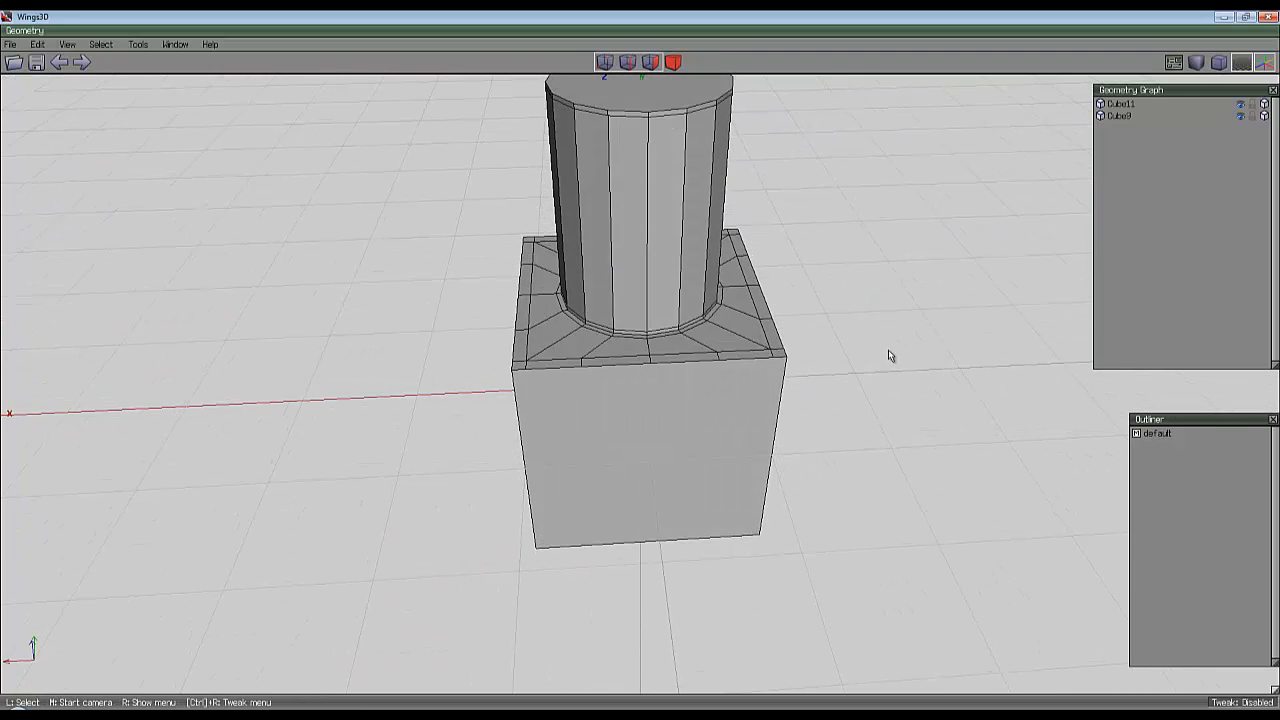
scroll(842, 197, "down", 3)
left_click(674, 242)
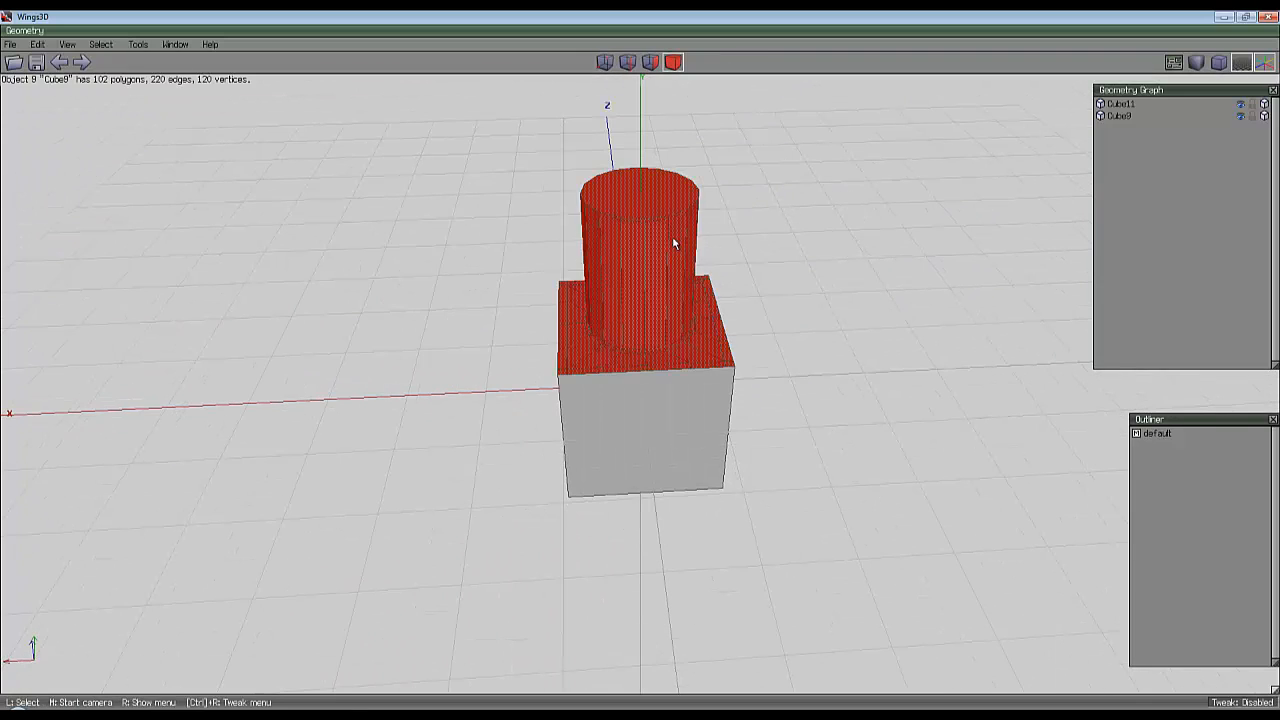
middle_click(817, 194)
left_click(641, 368)
right_click(823, 177)
left_click(829, 193)
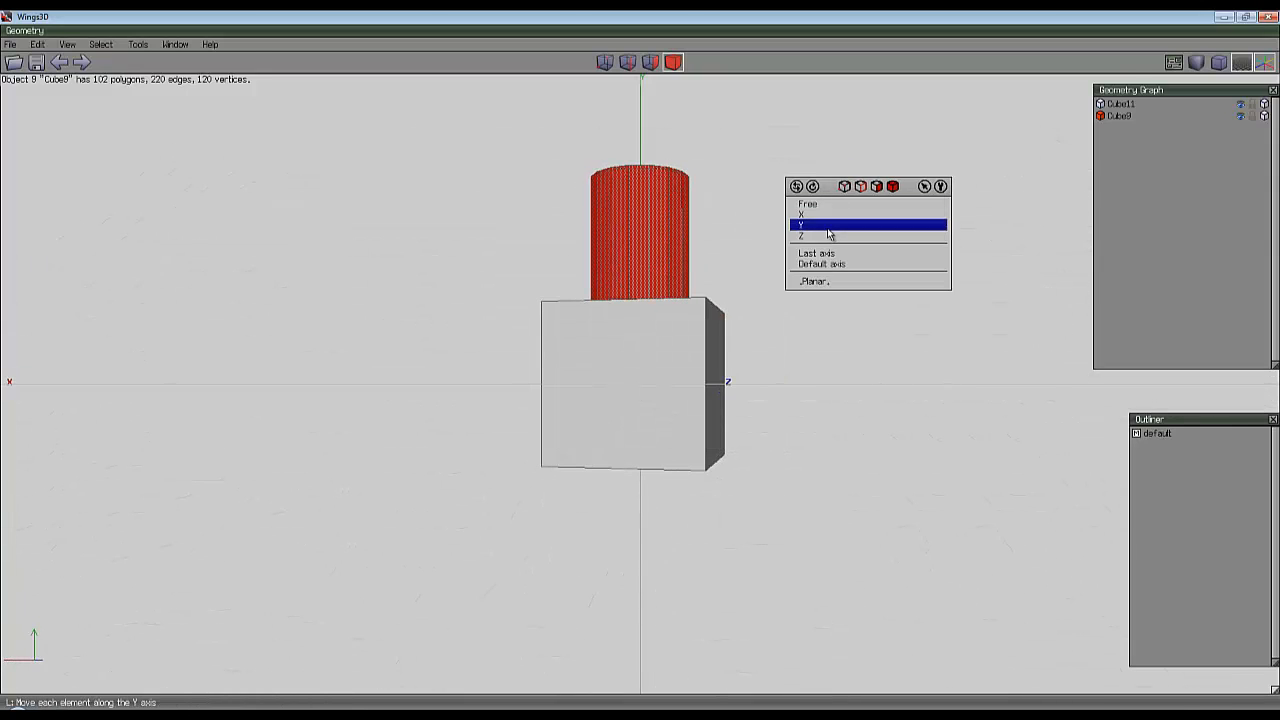
left_click(829, 226)
Compare the cylinder piece's bottom face with the cube's top face by selecting both, and clear the selection.
left_click(687, 198)
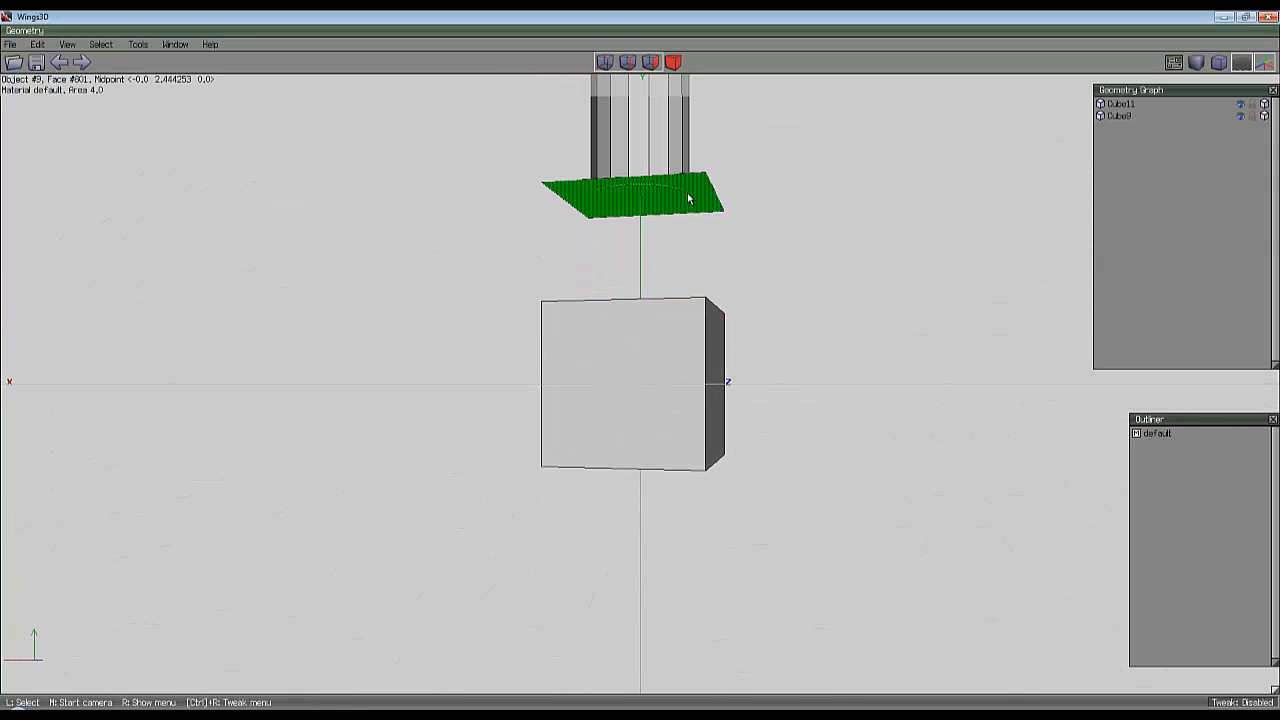
middle_click(822, 237)
left_click(640, 367)
left_click(689, 372)
middle_click(846, 264)
left_click(640, 368)
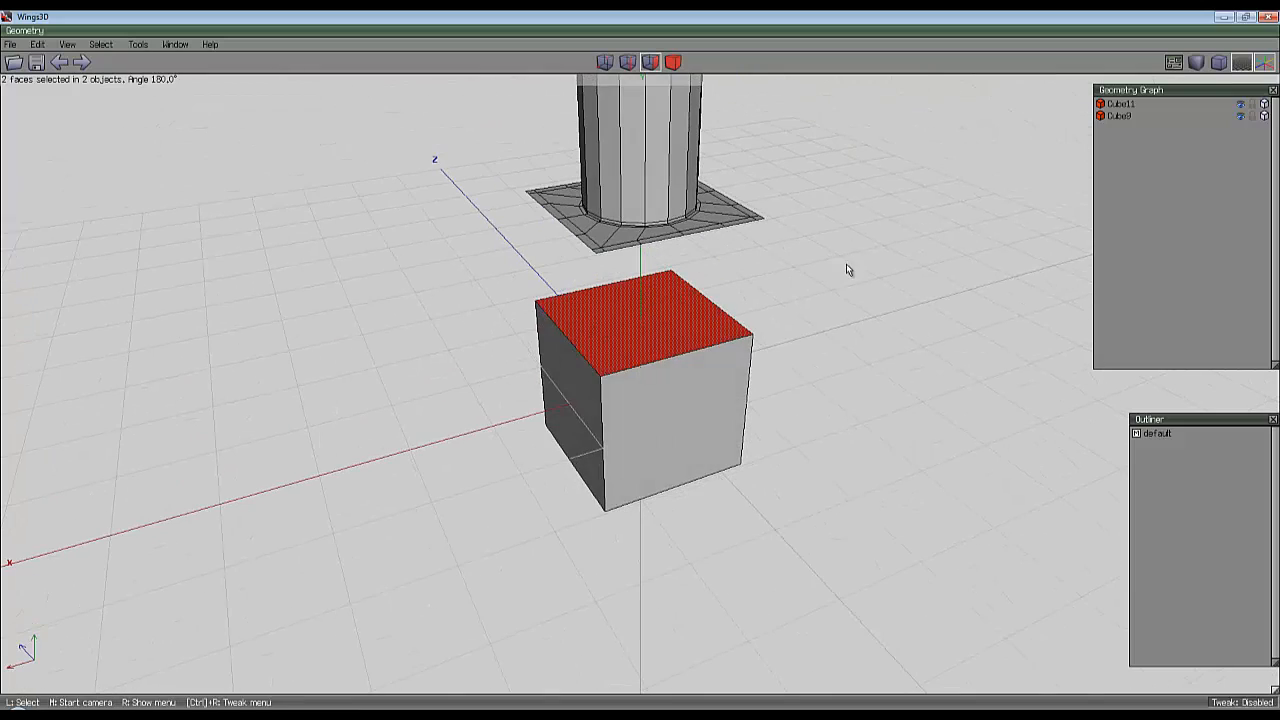
key("space")
Examine the vertices around the cylinder piece's square base against the corner vertices of the cube below it.
middle_click(823, 202)
left_click(640, 368)
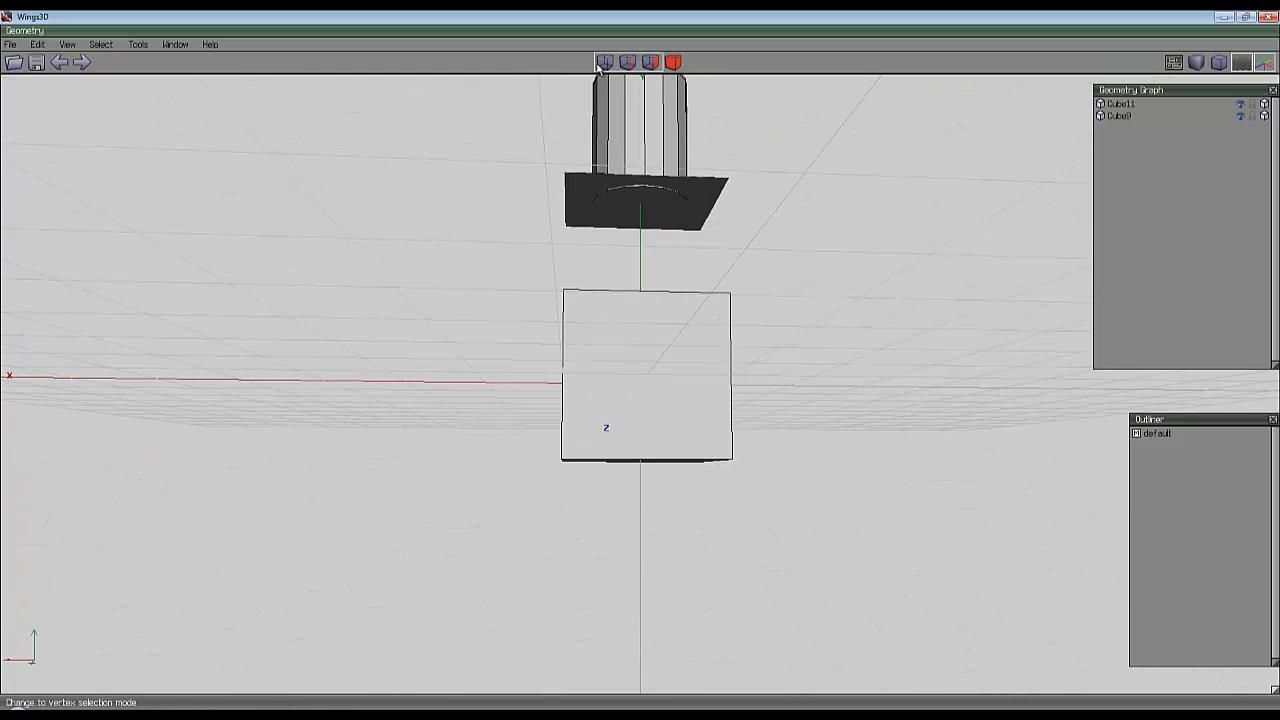
middle_click(780, 190)
left_click(640, 367)
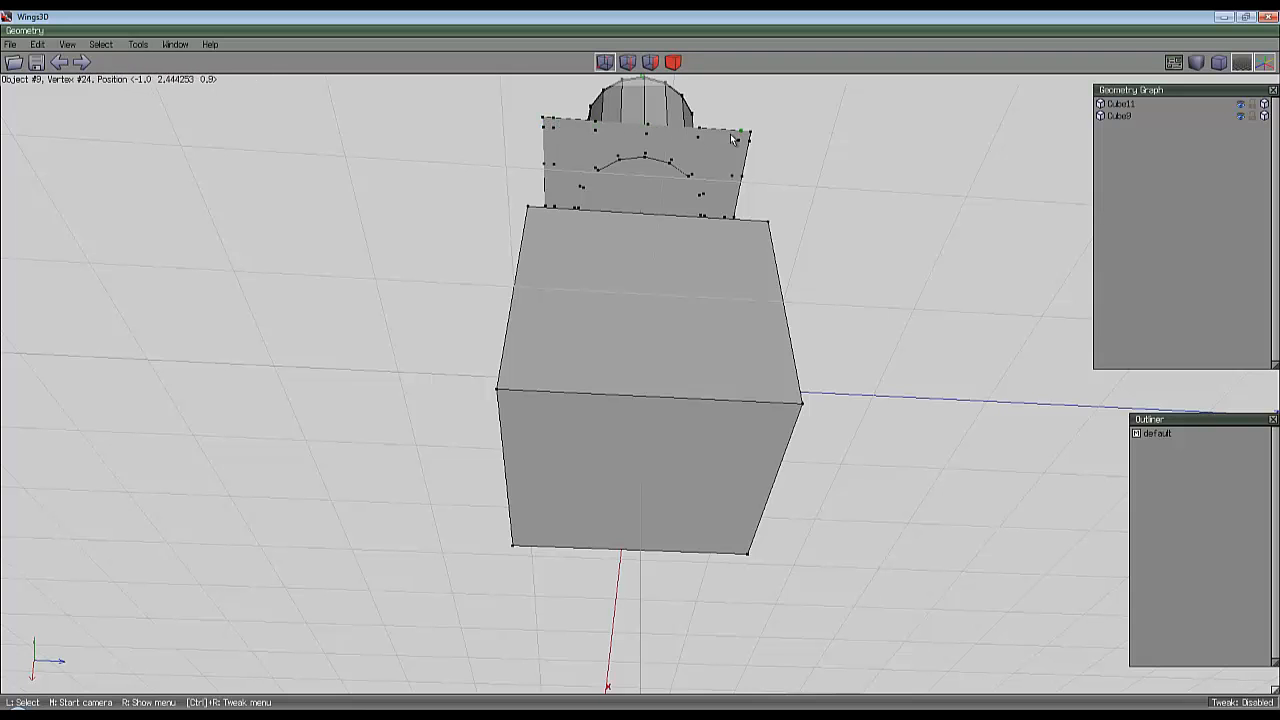
middle_click(814, 186)
left_click(639, 366)
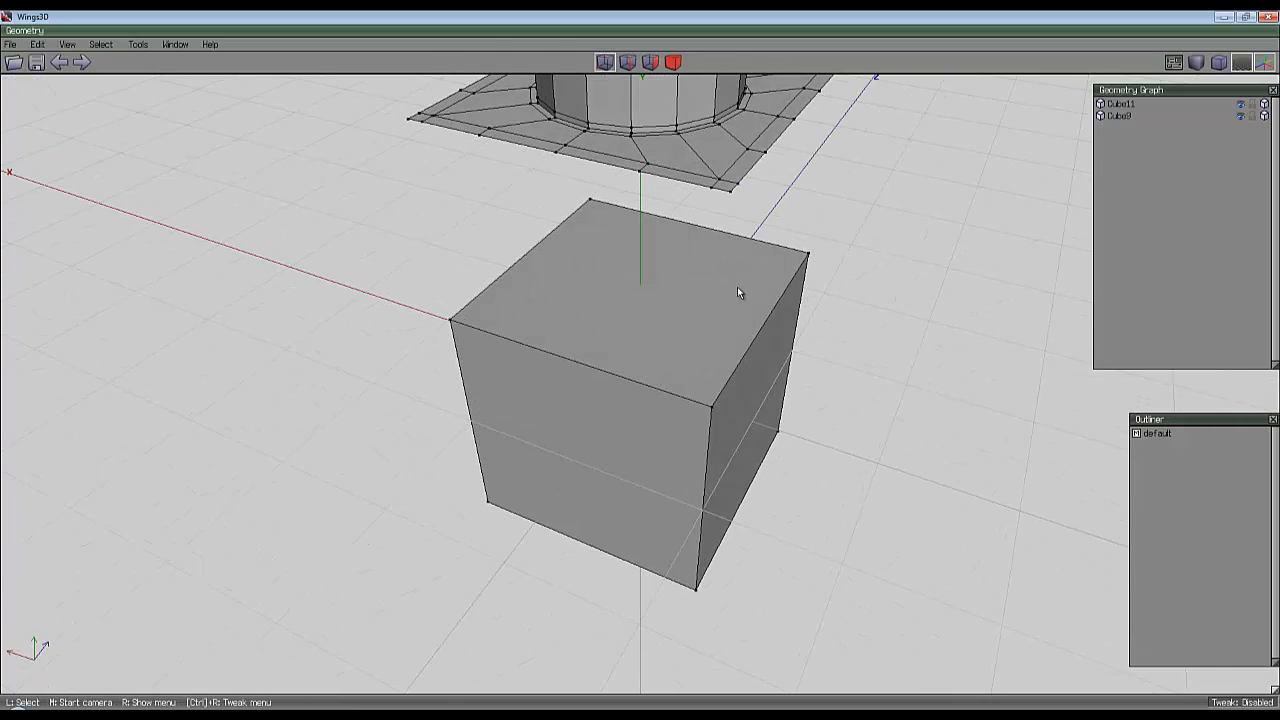
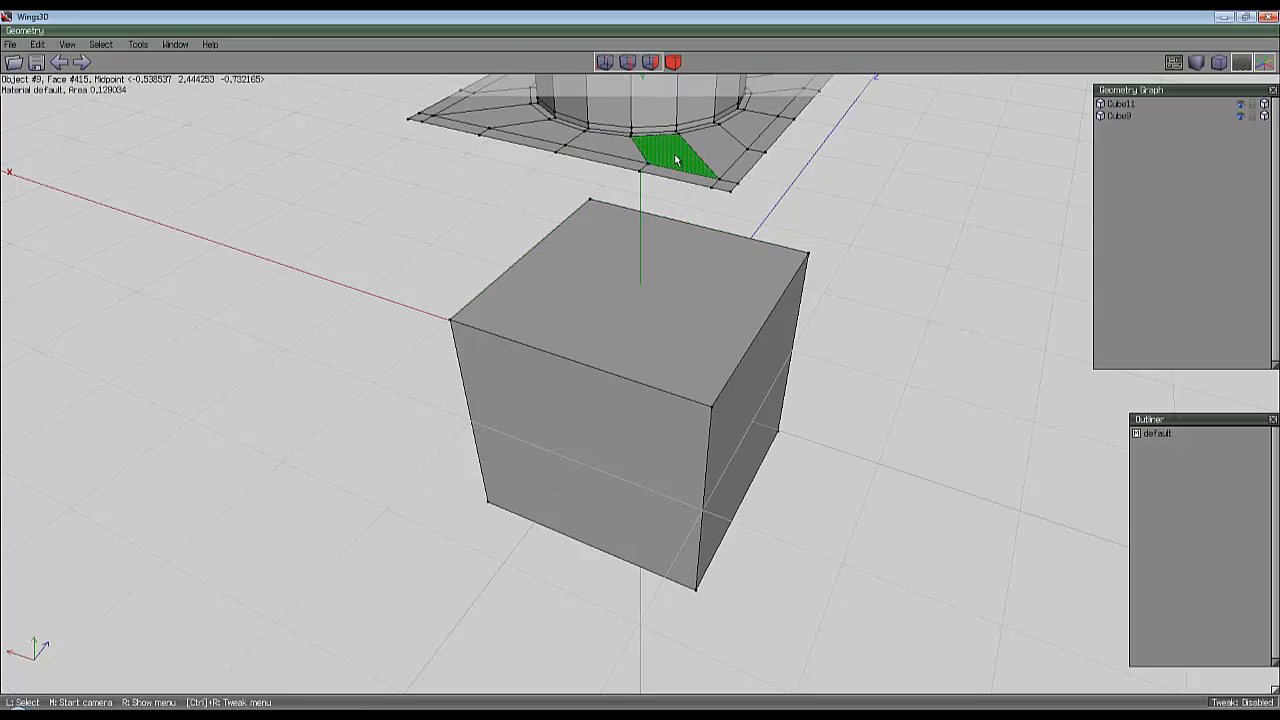
middle_click(404, 265)
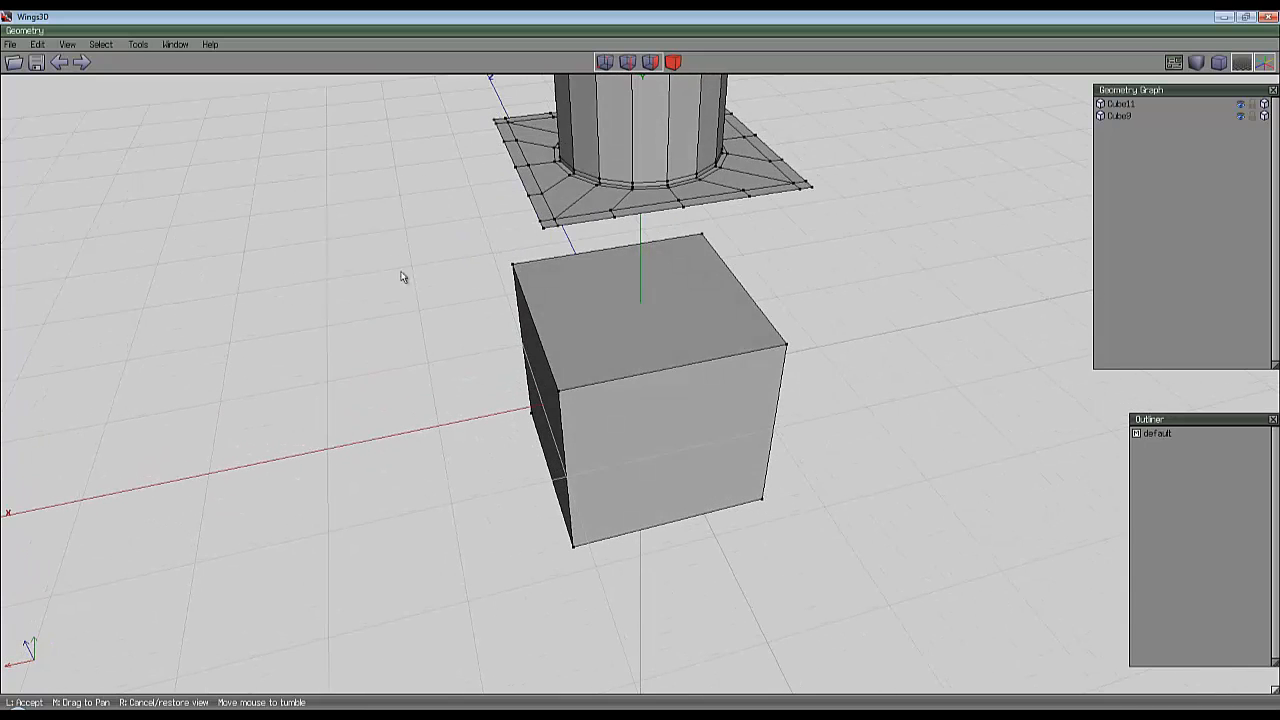
left_click(640, 366)
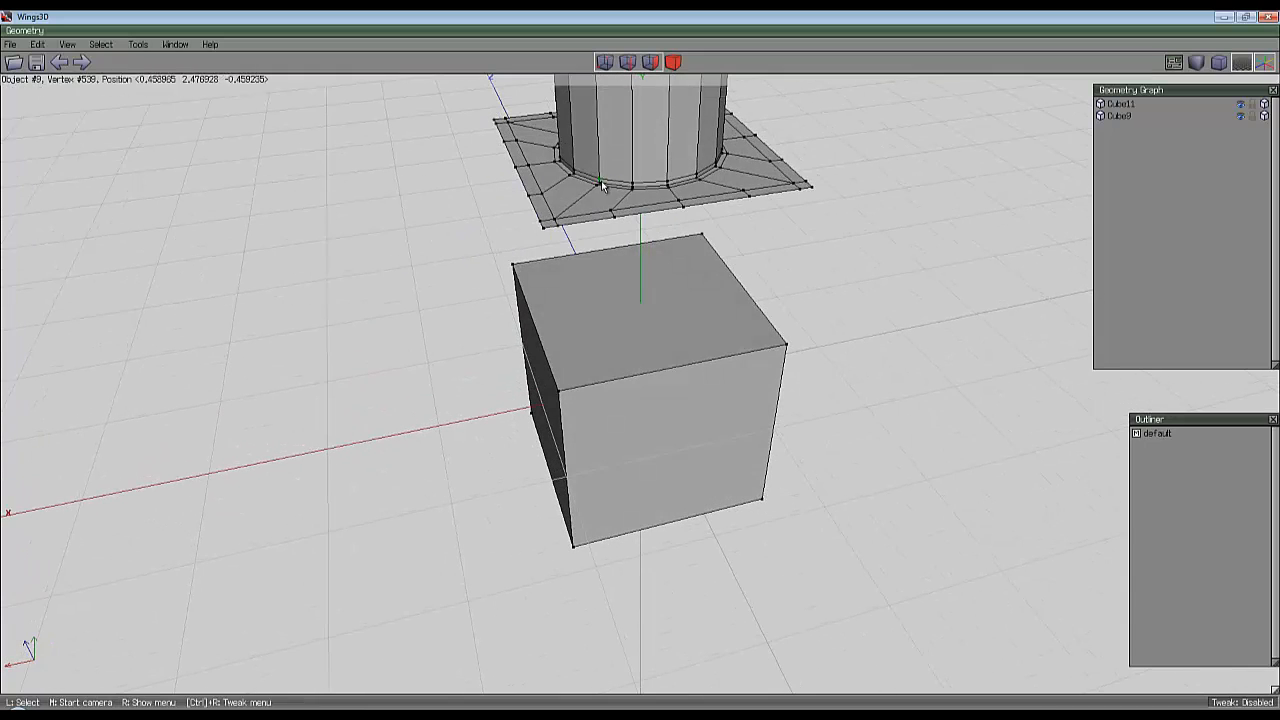
middle_click(375, 203)
left_click(378, 197)
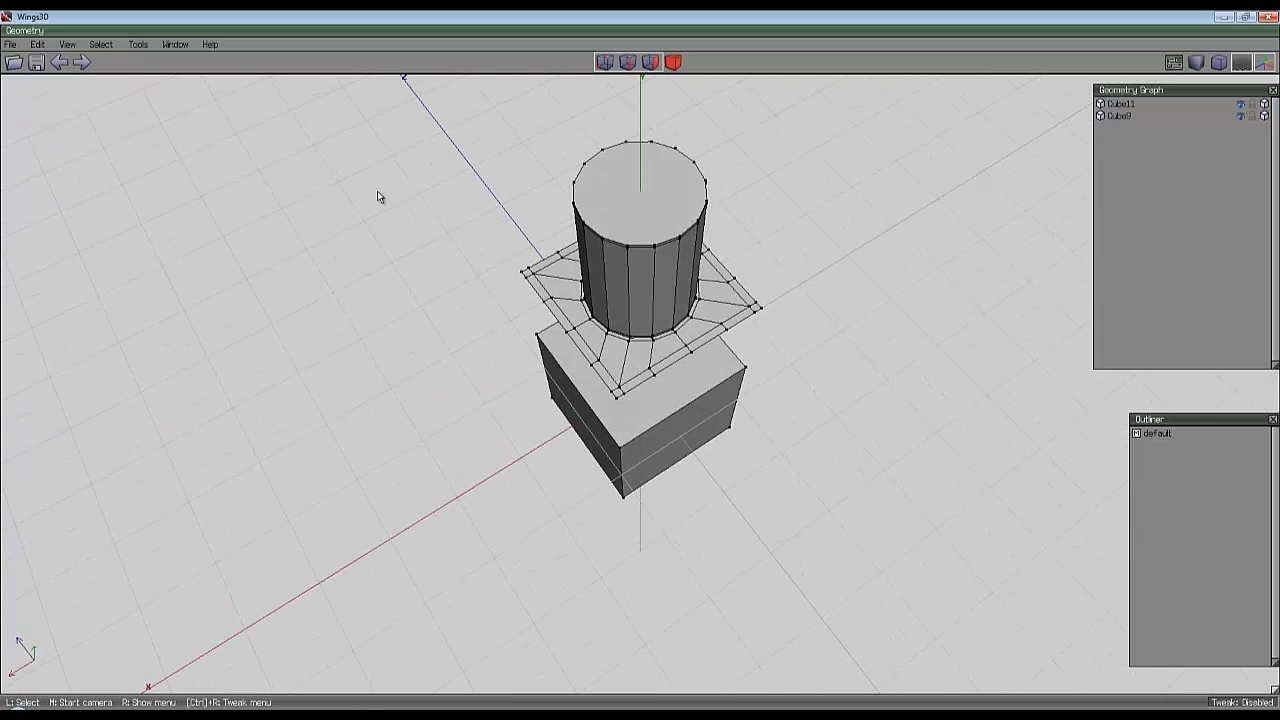
Toggle the smooth preview on and off to compare the shading of the cylinder piece and the plain cube.
key("Tab")
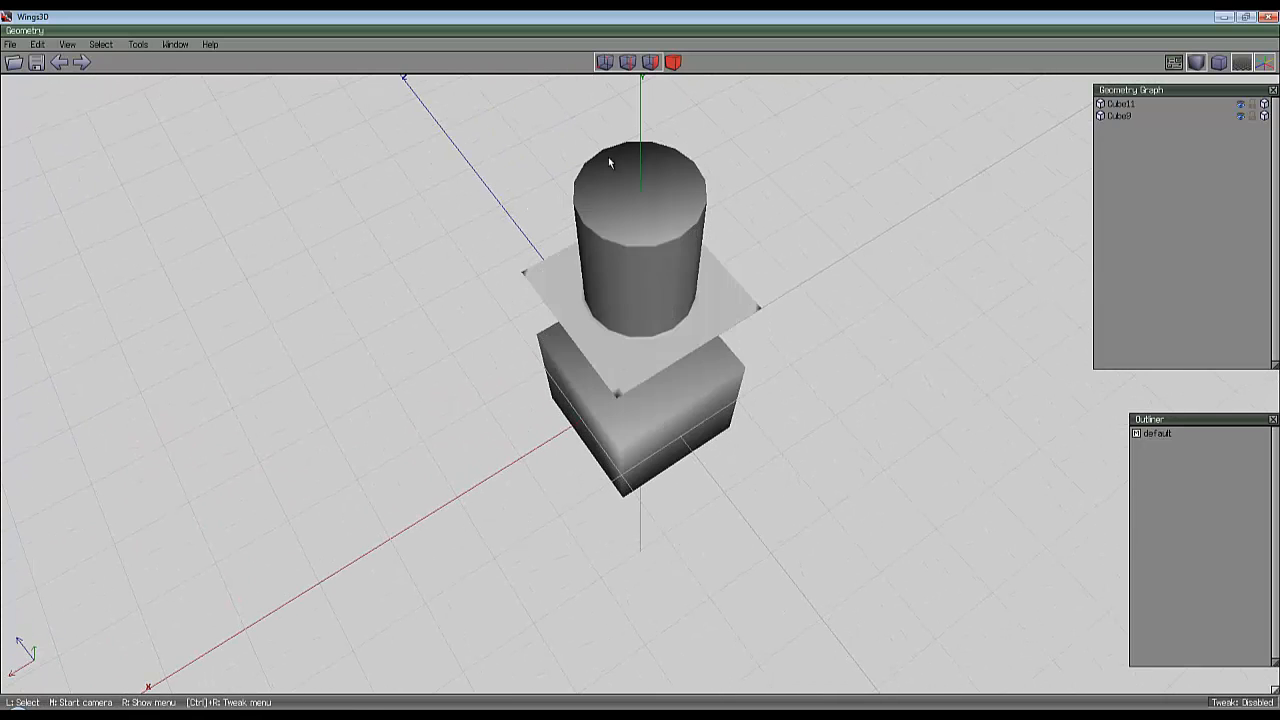
key("Tab")
middle_click(873, 308)
left_click(641, 368)
key("Tab")
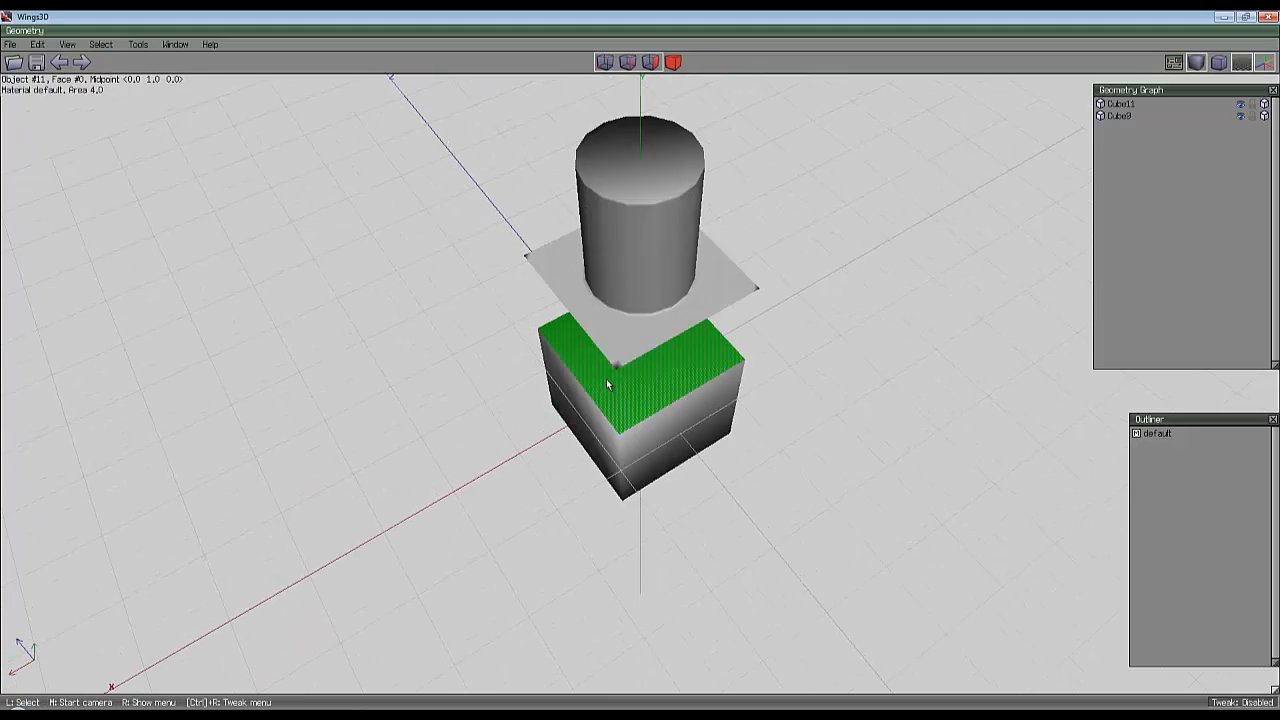
key("Tab")
middle_click(774, 305)
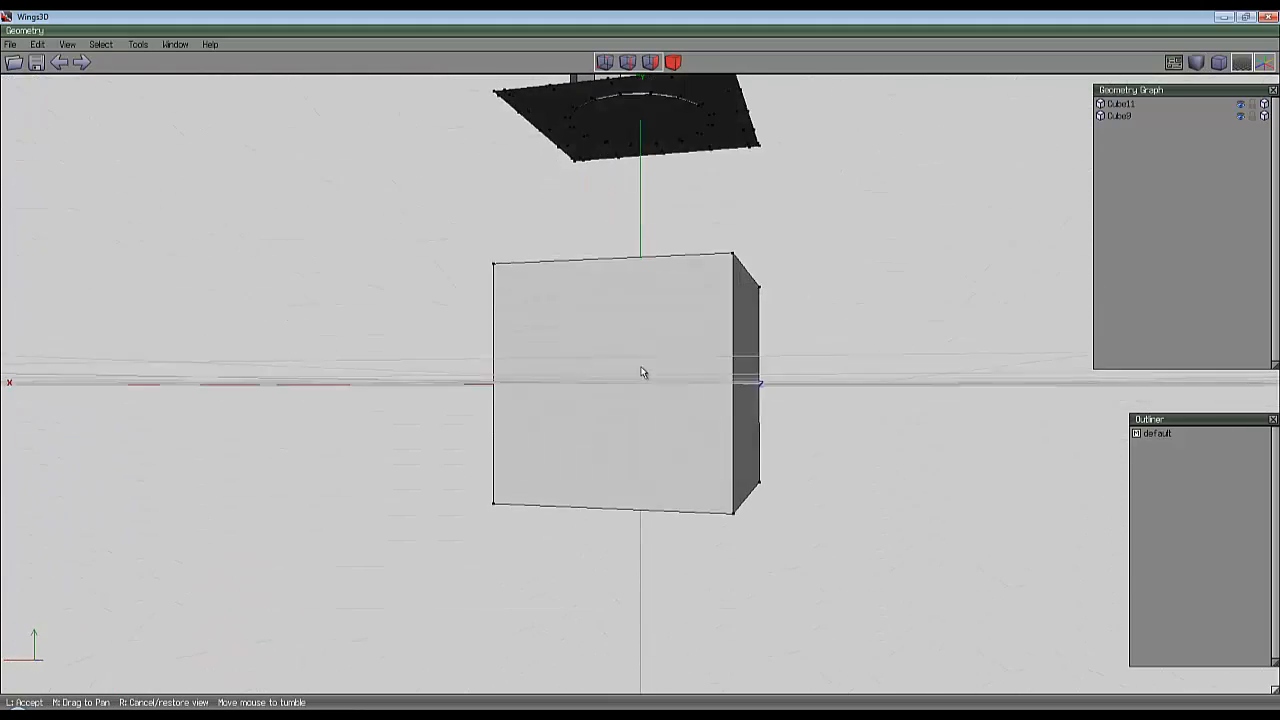
key("Tab")
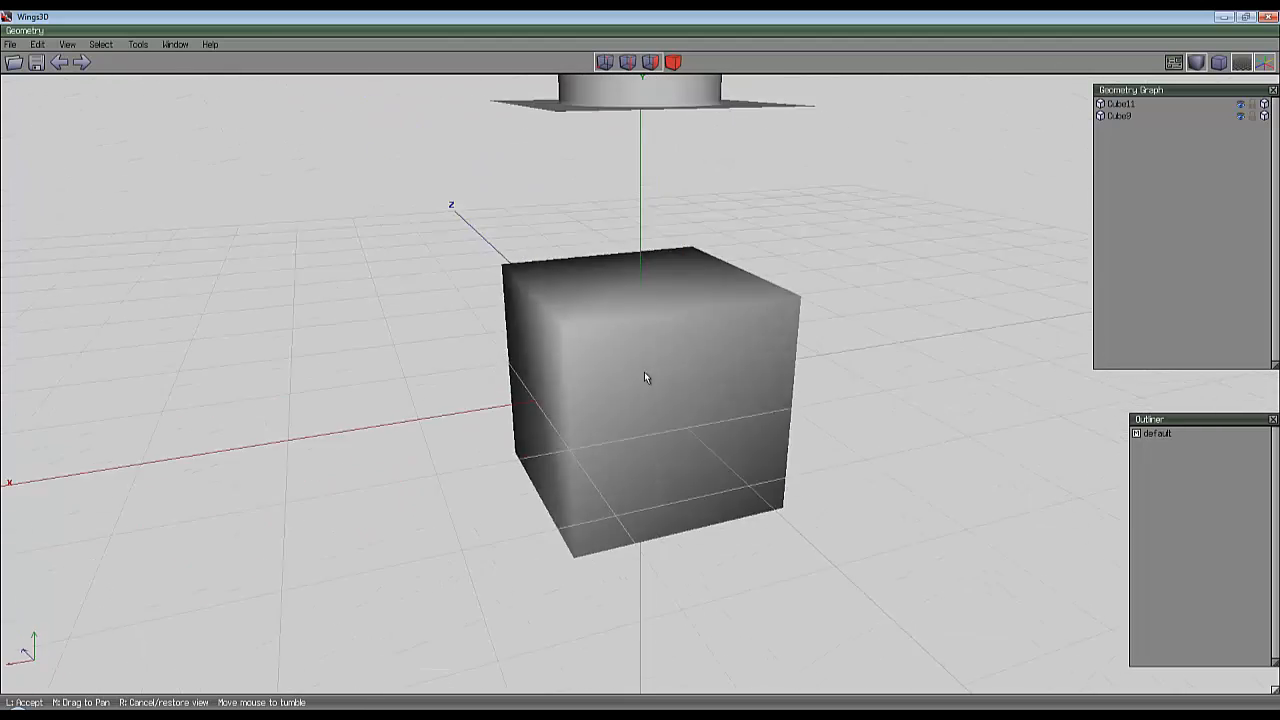
left_click(641, 370)
middle_click(808, 283)
key("Tab")
left_click(641, 372)
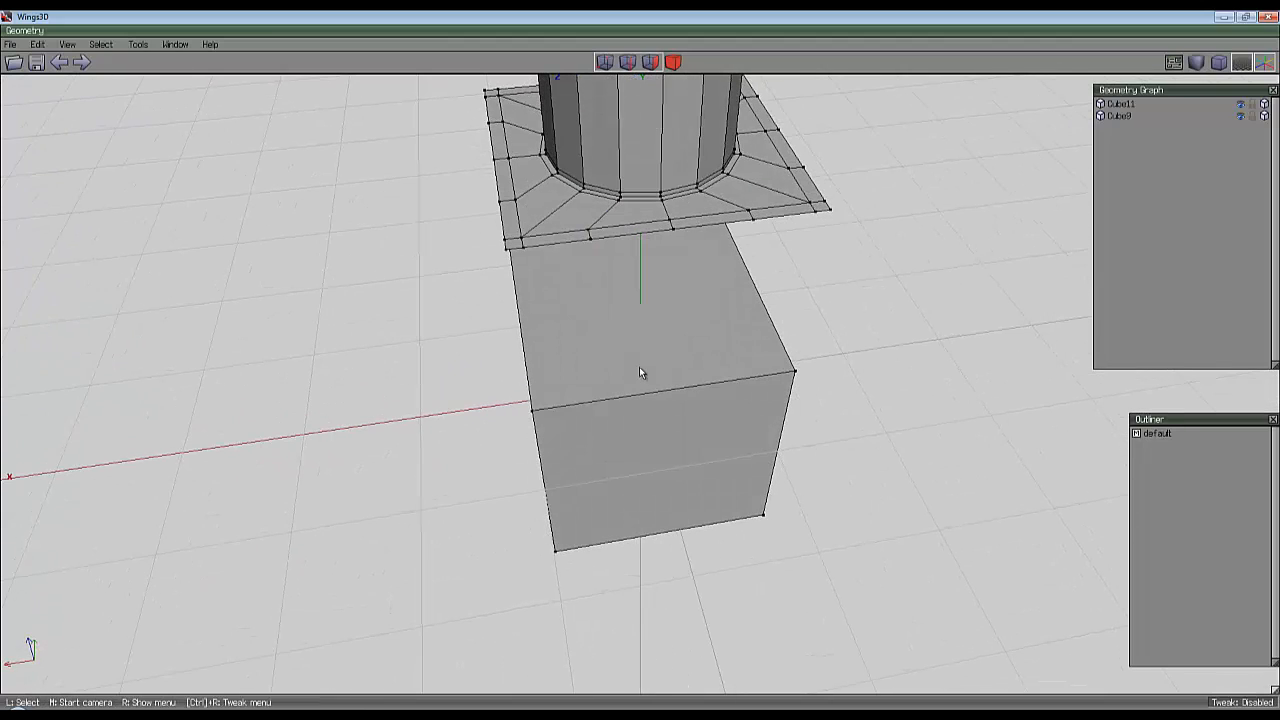
Connect the cube's ring of X-direction edges into a centre loop and bevel it by 0.9 to form loops near the sides.
middle_click(808, 275)
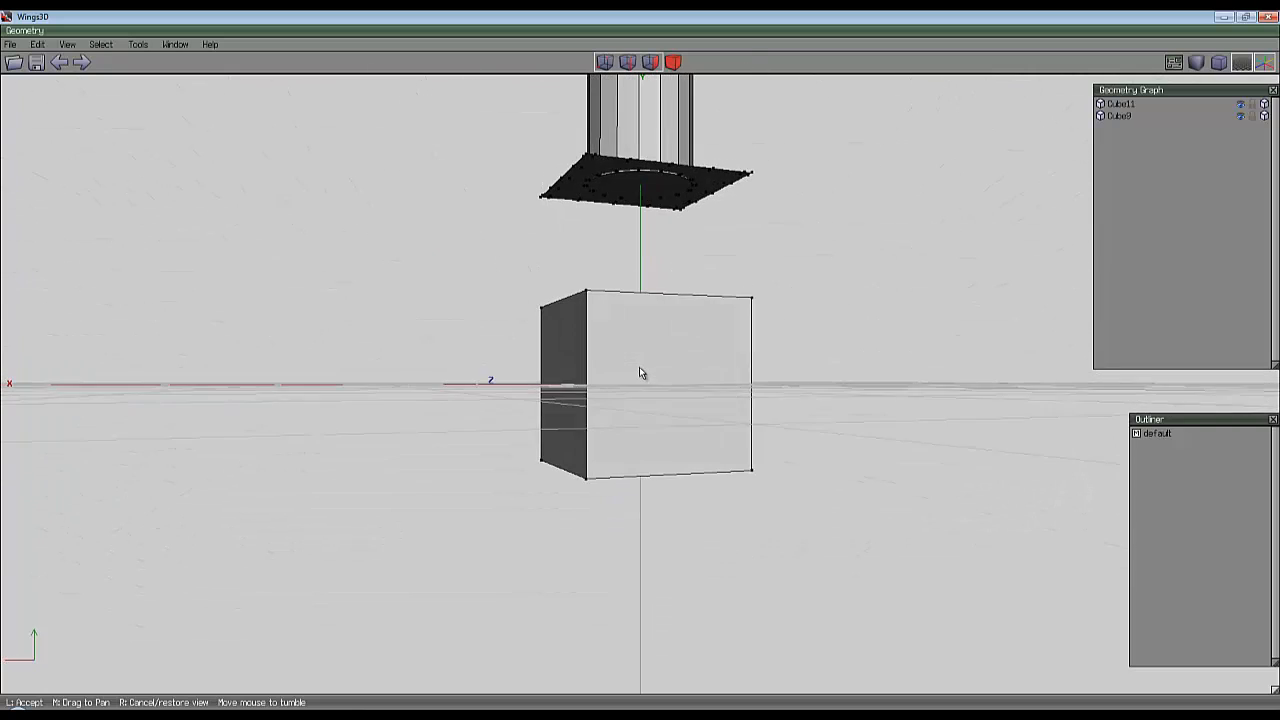
left_click(641, 372)
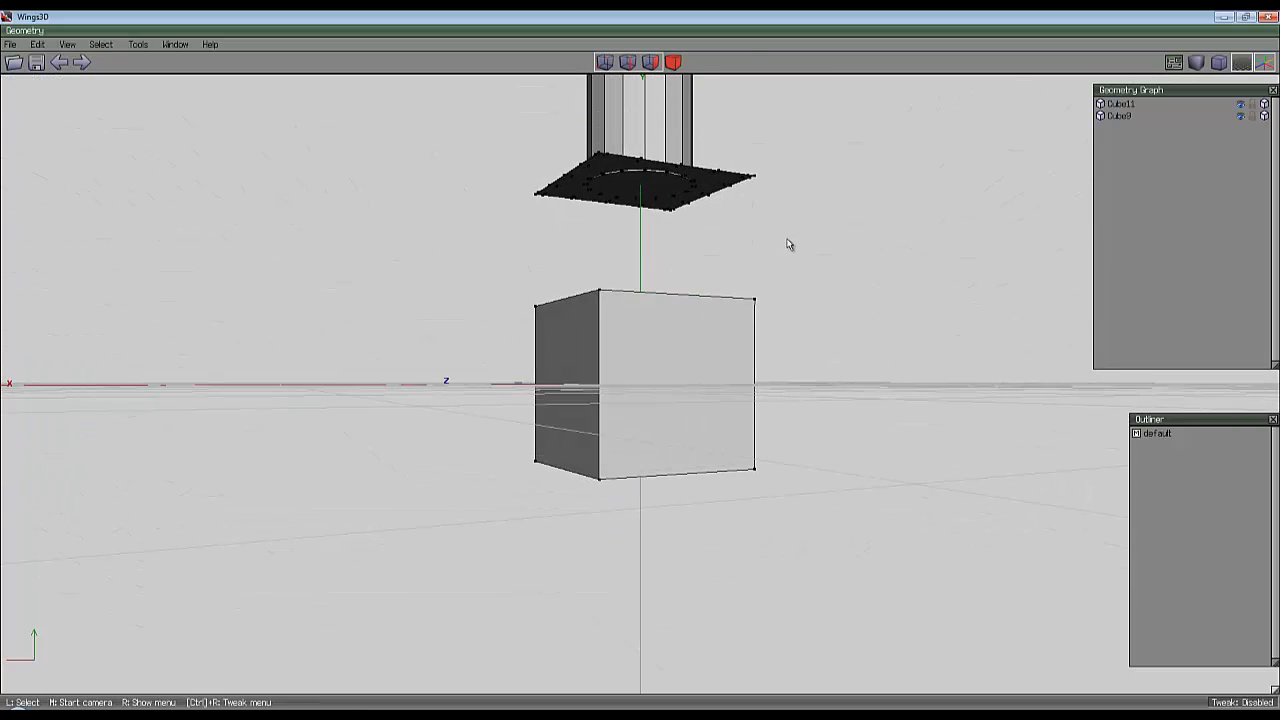
middle_click(788, 244)
left_click(643, 371)
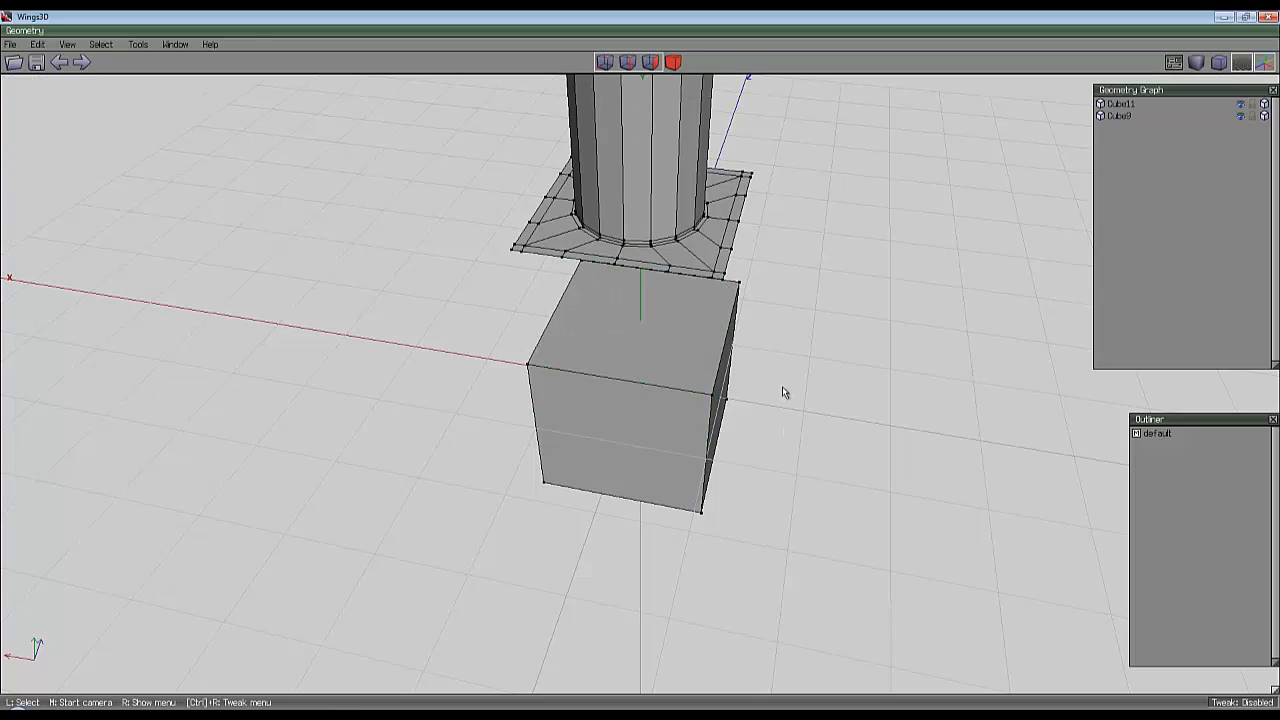
left_click(623, 384)
key("g")
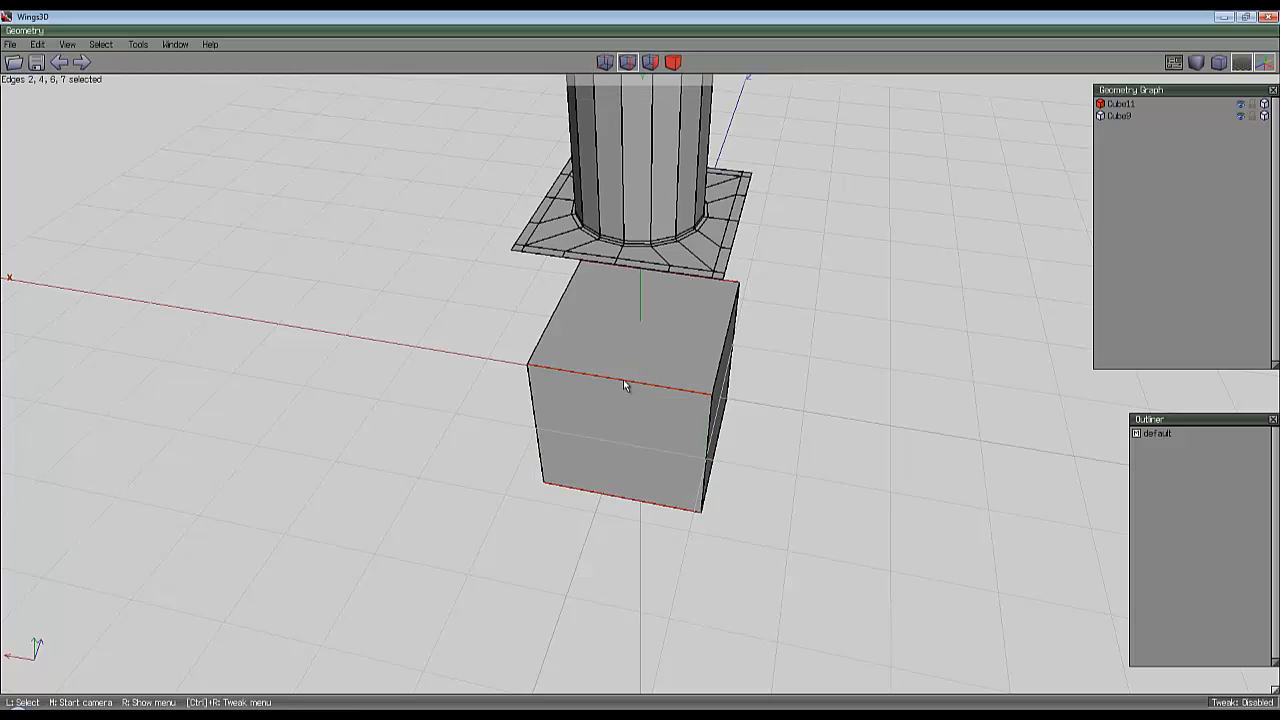
key("c")
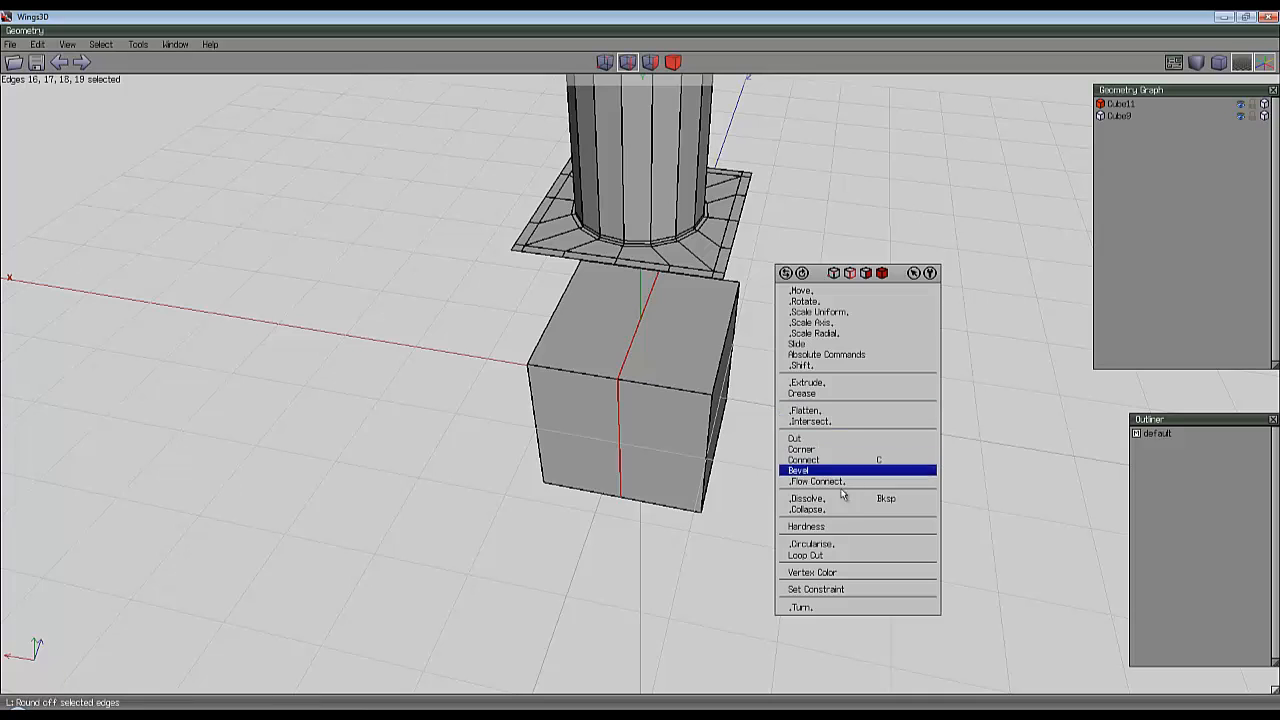
left_click(836, 471)
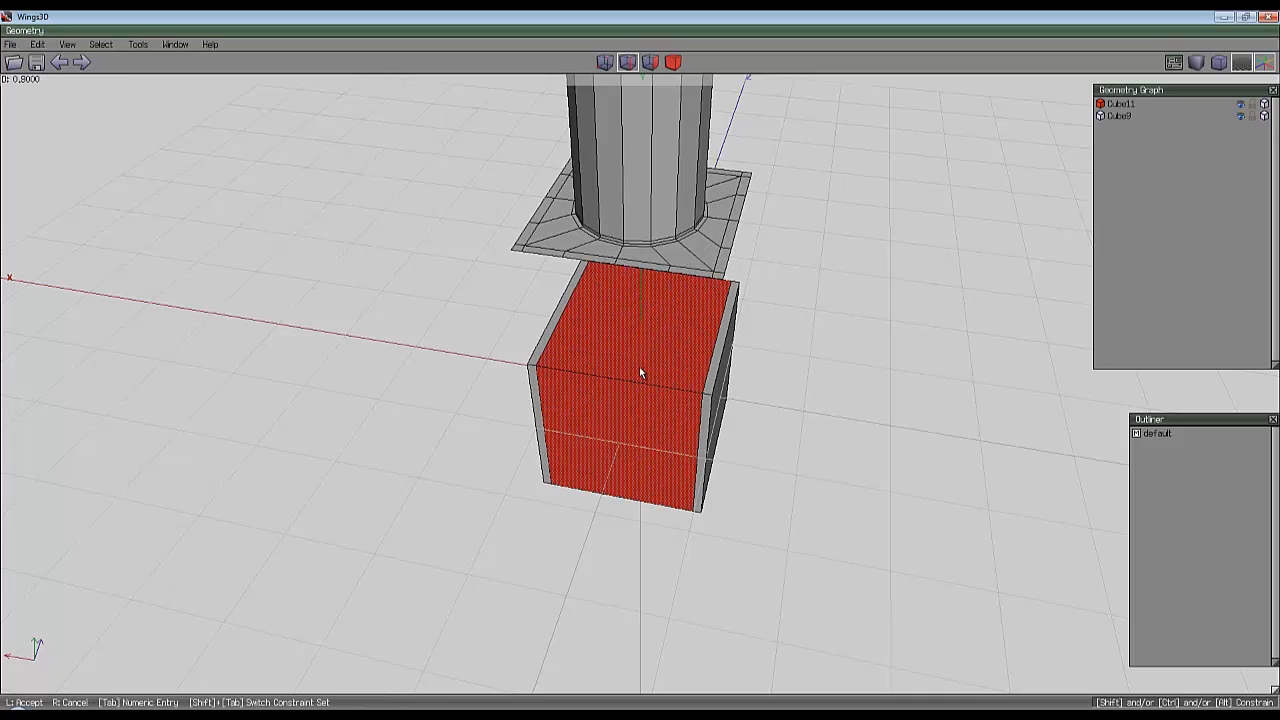
left_click(641, 370)
key("space")
Connect the ring of edges between the two outer loops and bevel the resulting centre loop by 0.5.
left_click(626, 387)
key("g")
key("c")
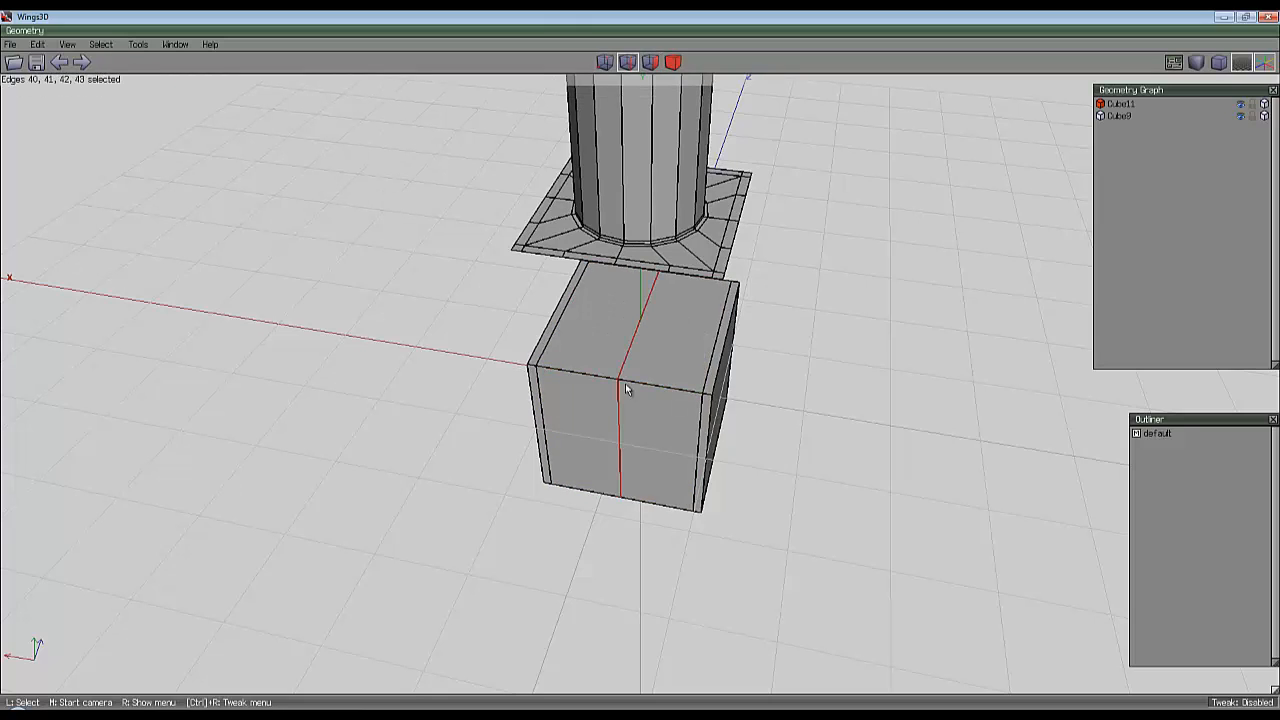
right_click(767, 365, "ctrl")
right_click(460, 338)
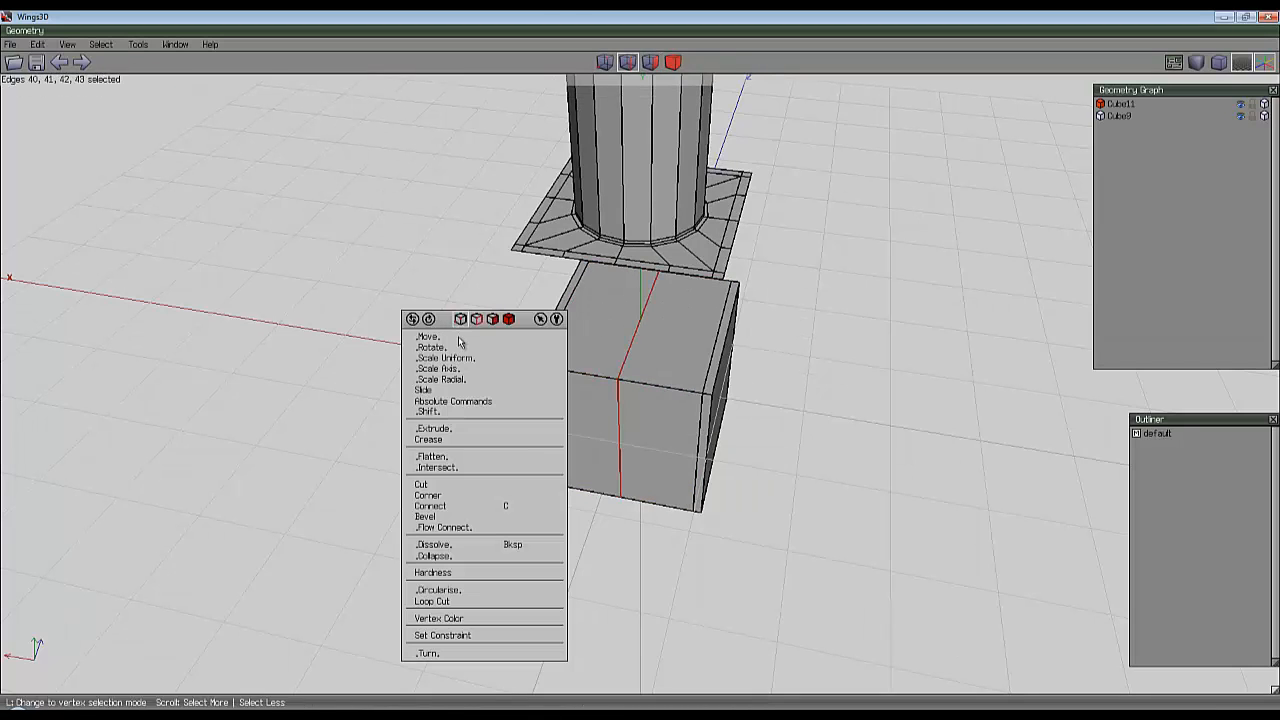
left_click(426, 517)
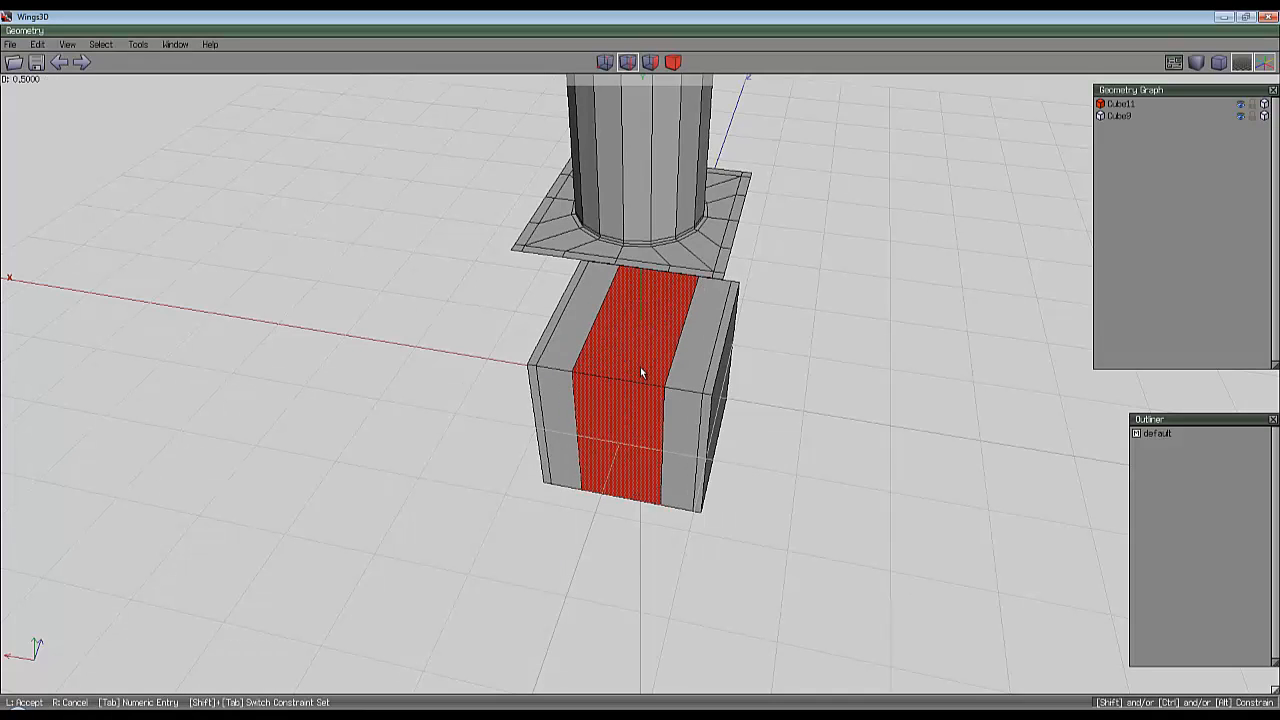
left_click(640, 367)
Add another edge loop through the middle of the cube, midway between the two inner loops, and clear the selection.
middle_click(426, 499)
left_click(640, 367)
key("space")
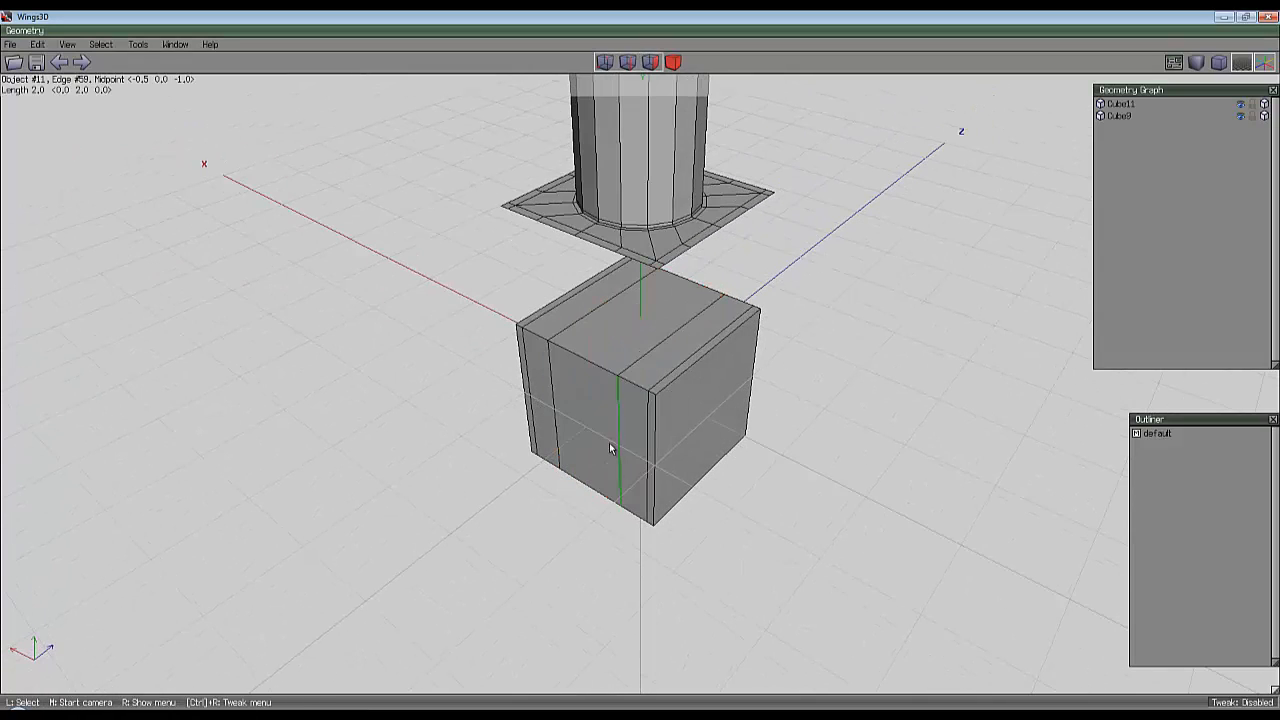
left_click(588, 368)
key("space")
middle_click(596, 369)
left_click(640, 367)
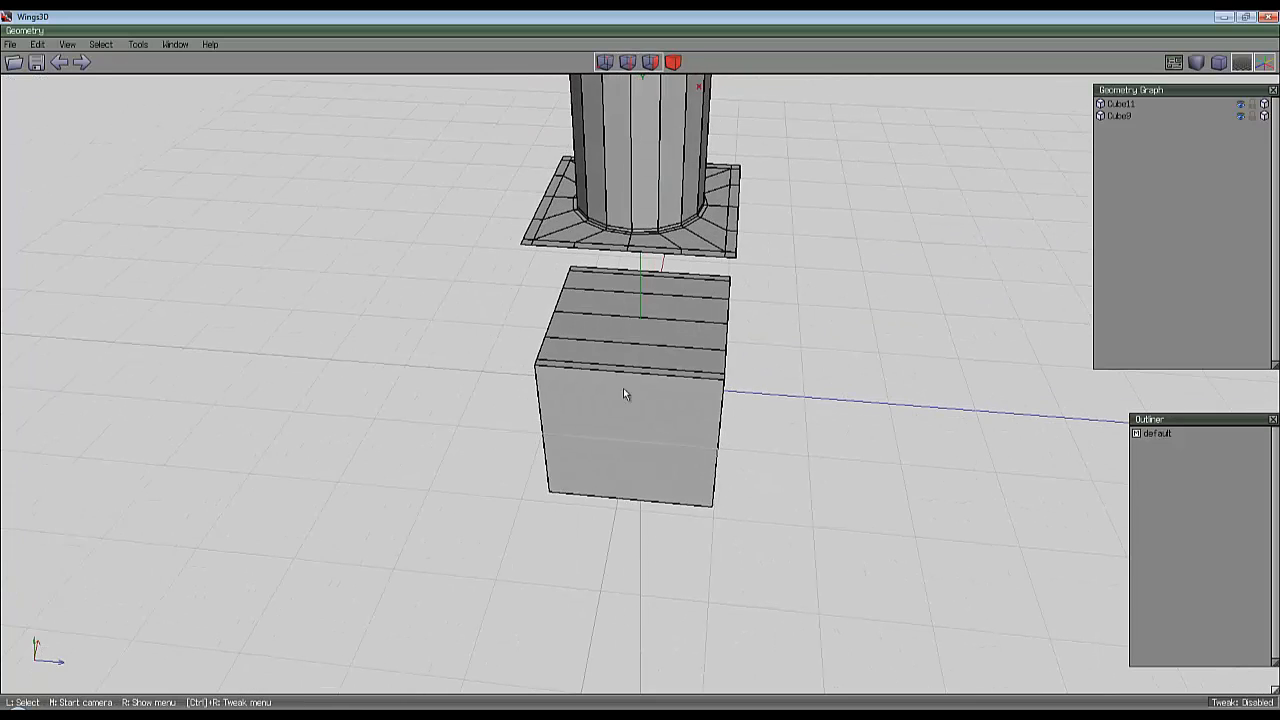
Connect the cube's ring of Z-direction edges into a centre loop and bevel it by 0.9 to form loops near the opposite sides.
left_click(626, 369)
key("space")
left_click(625, 371)
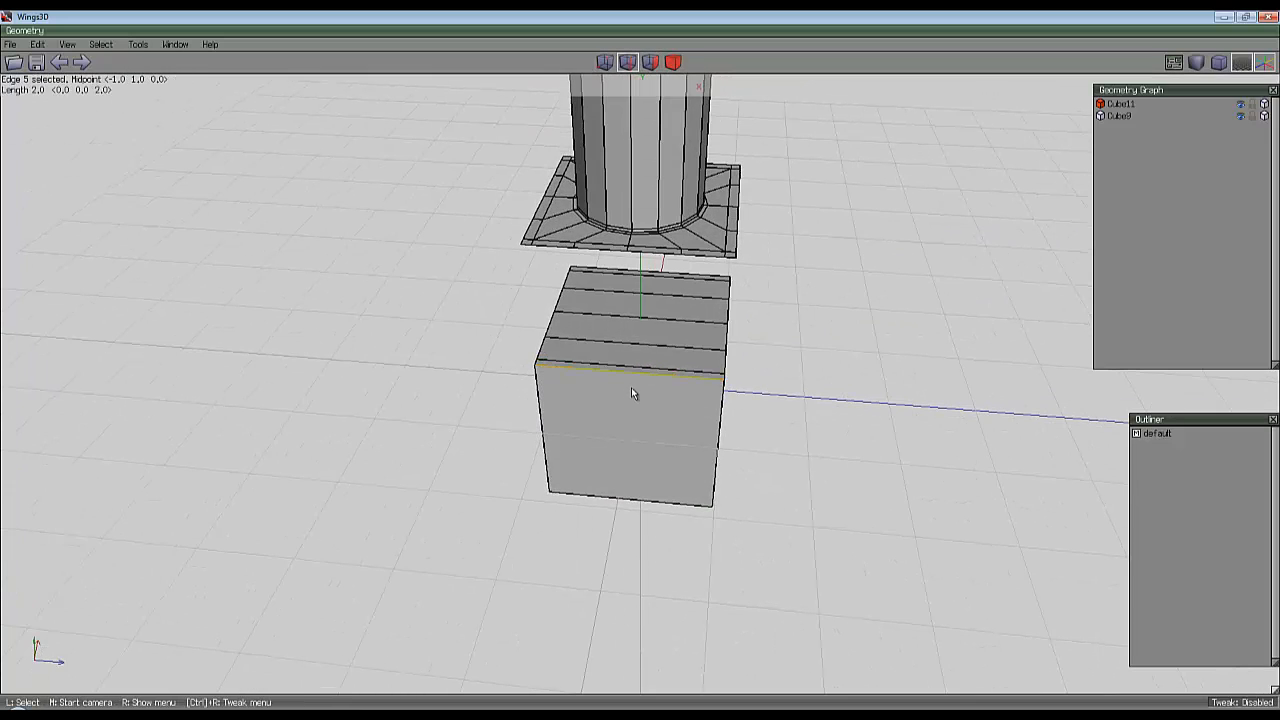
key("g")
key("c")
right_click(570, 314)
left_click(585, 510)
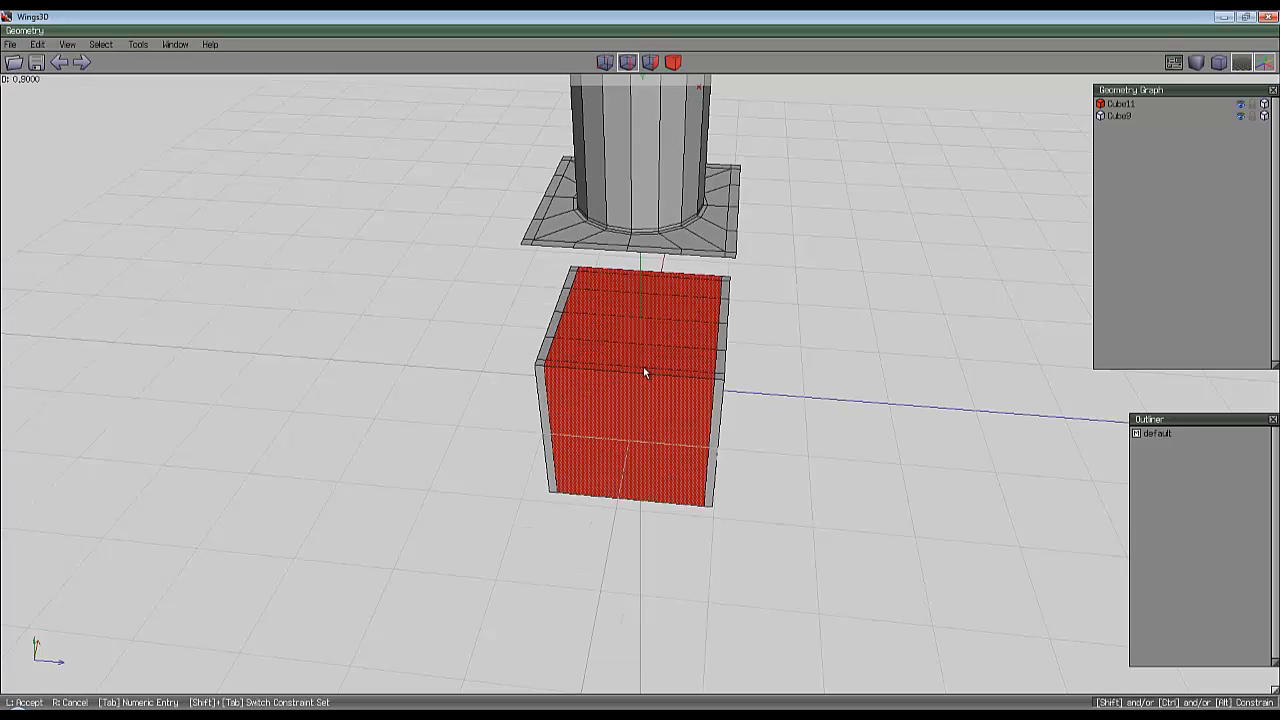
left_click(641, 367)
Connect the Z-direction edges between these two outer loops and bevel the resulting centre loop by 0.5.
key("space")
left_click(640, 371)
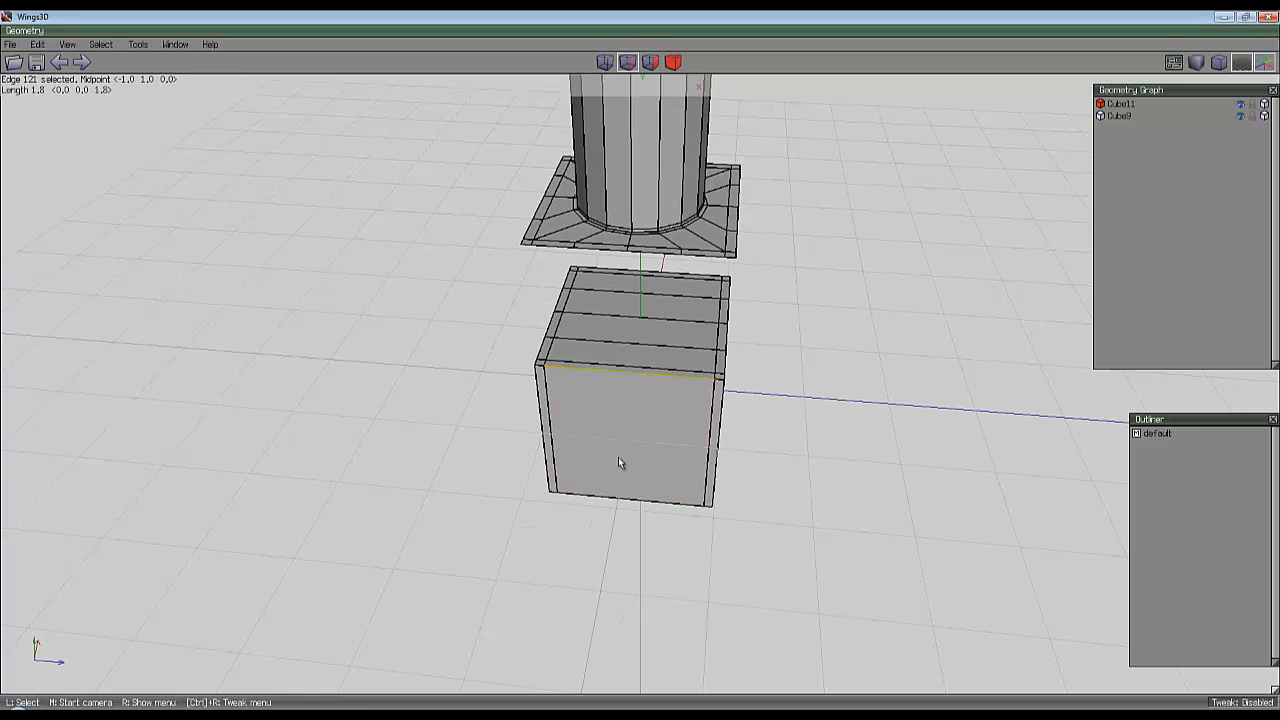
key("g")
key("c")
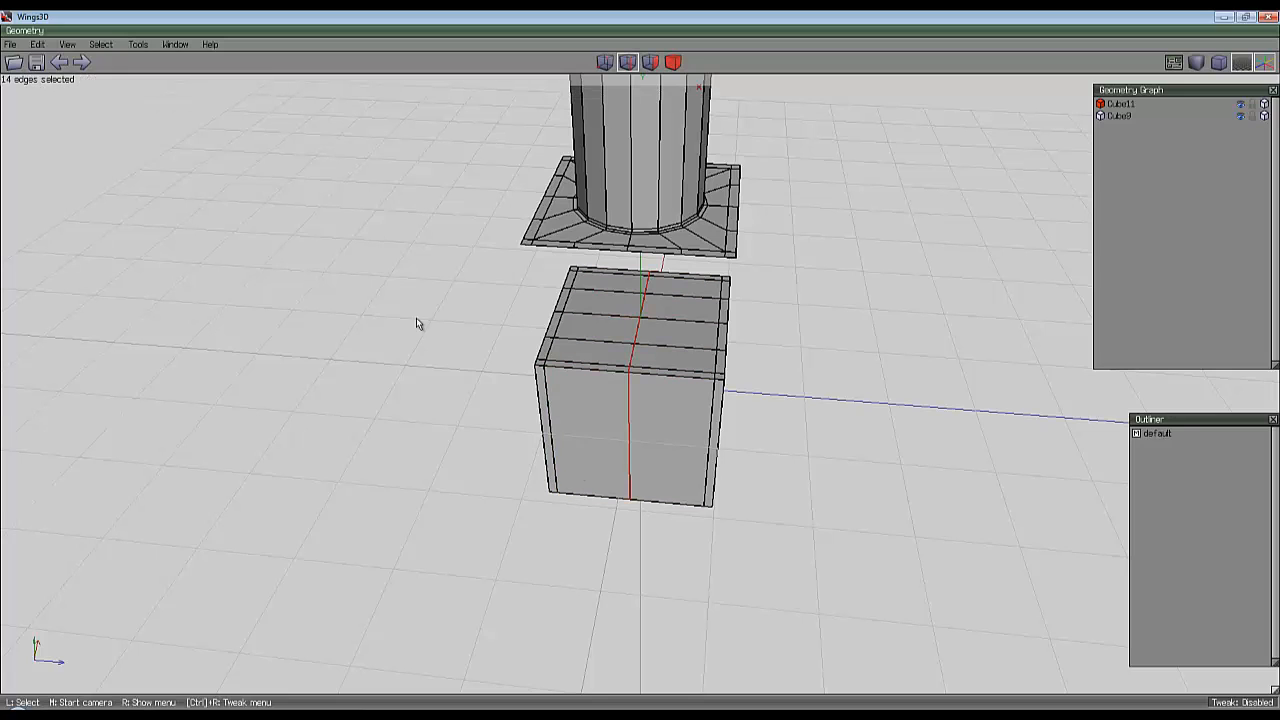
right_click(416, 317, "ctrl")
right_click(289, 340)
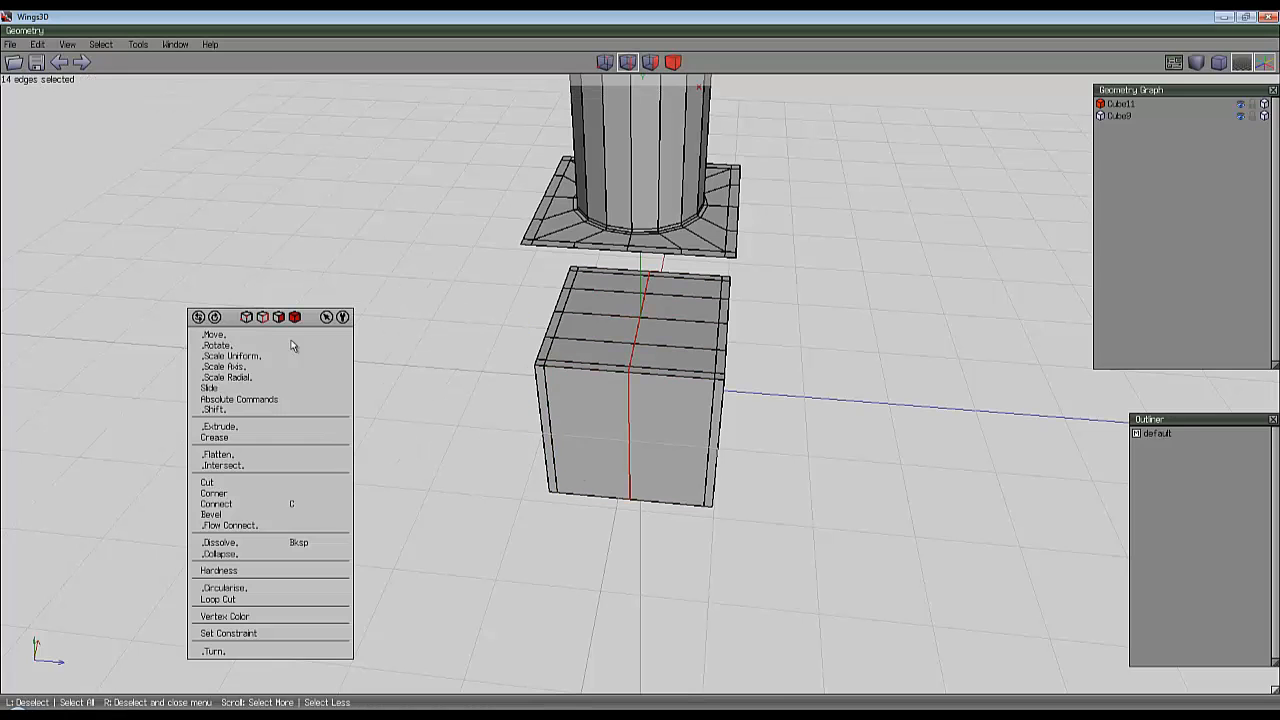
left_click(277, 517)
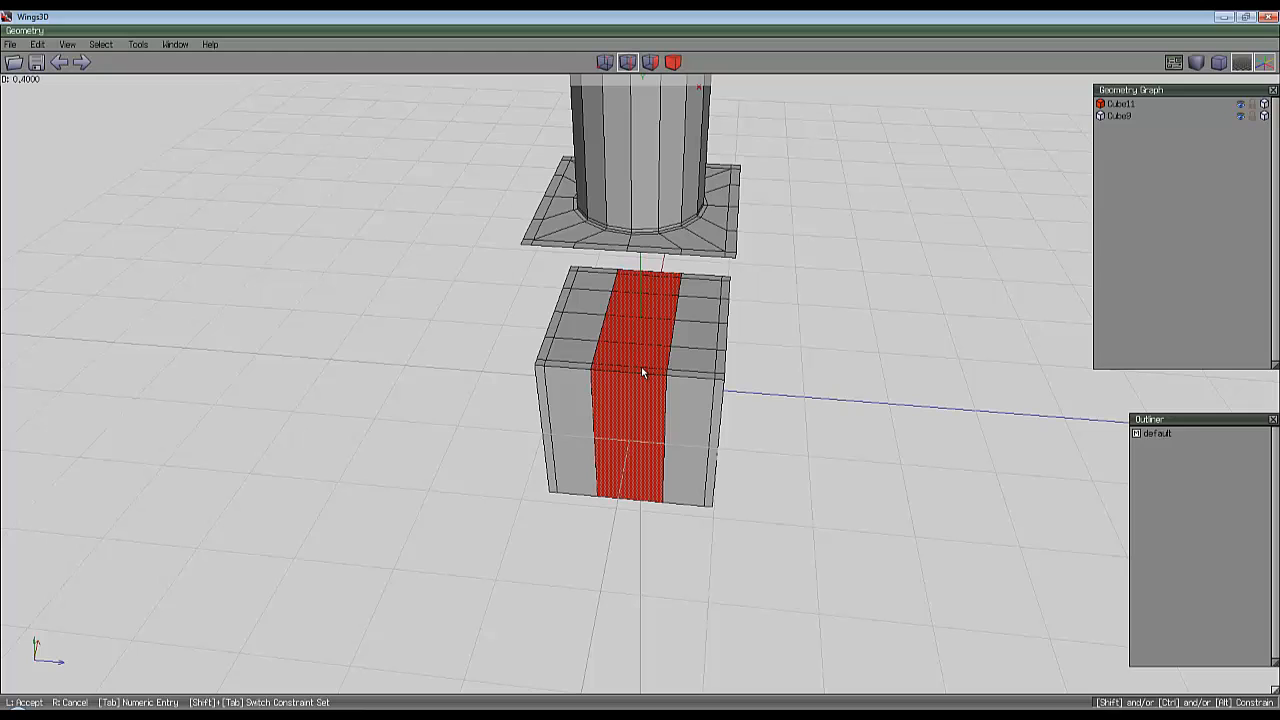
left_click(644, 367)
Add a centre edge loop across the Z-direction edges, midway between the two inner loops.
key("space")
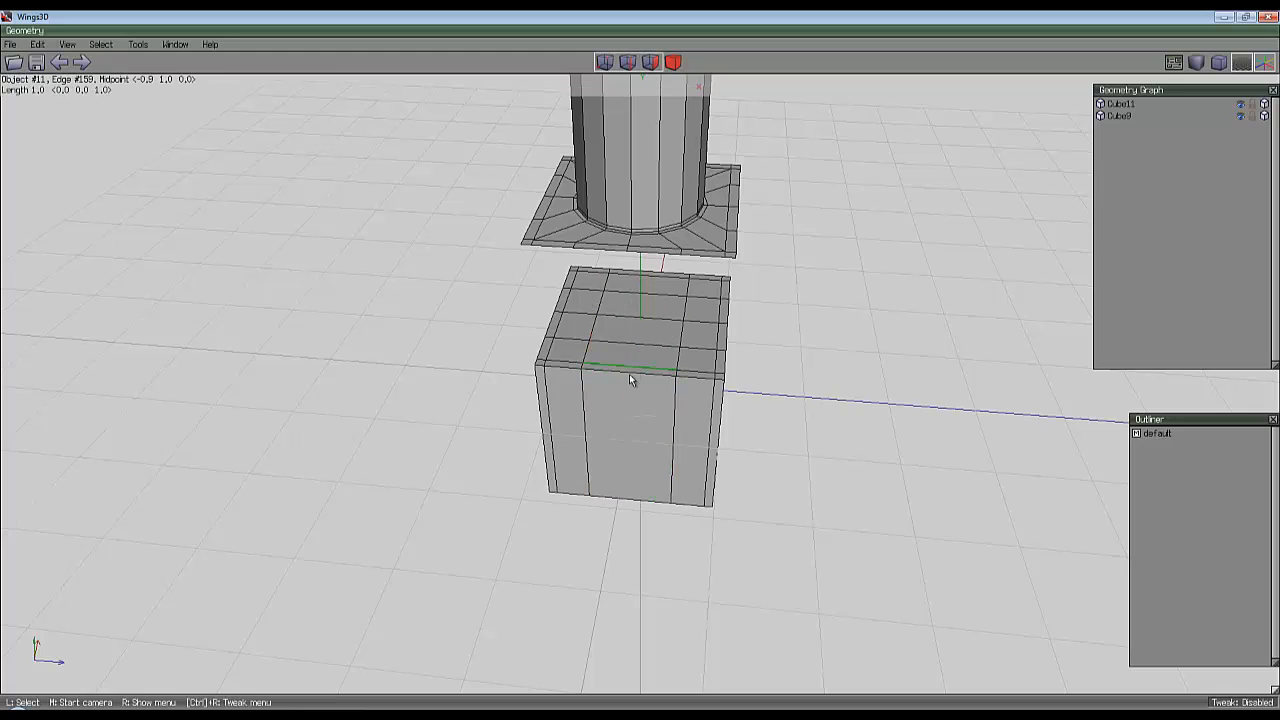
left_click(630, 375)
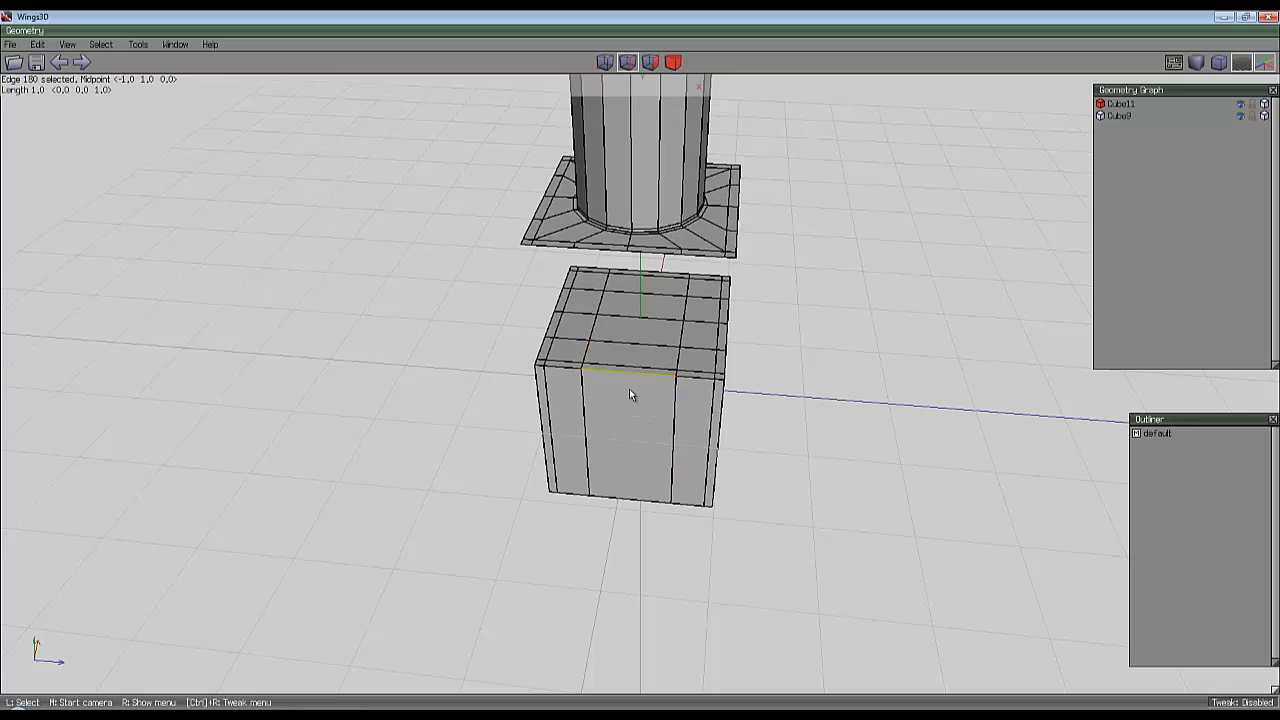
middle_click(559, 375)
scroll(645, 374, "up", 7)
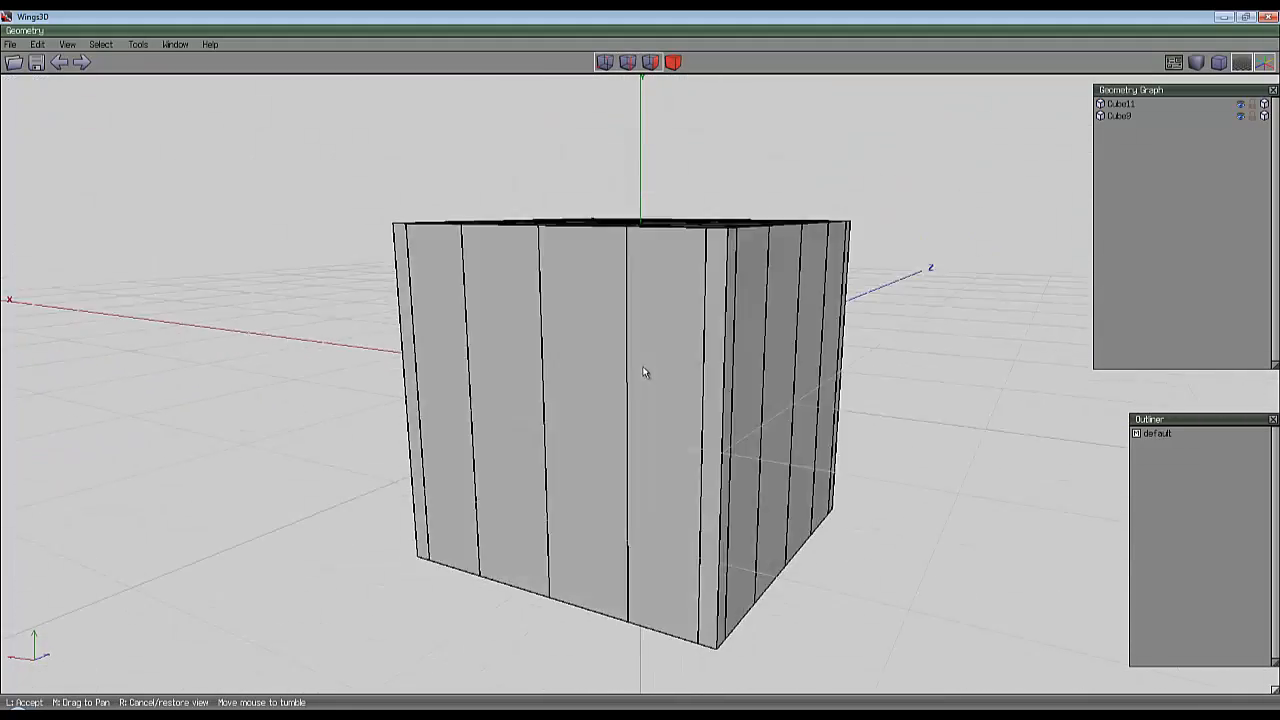
left_click(645, 374)
Connect the cube's ring of vertical edges into a horizontal loop and bevel it by 0.9 to form loops near the top and bottom.
scroll(702, 418, "down", 5)
scroll(702, 418, "down", 4)
middle_click(670, 387)
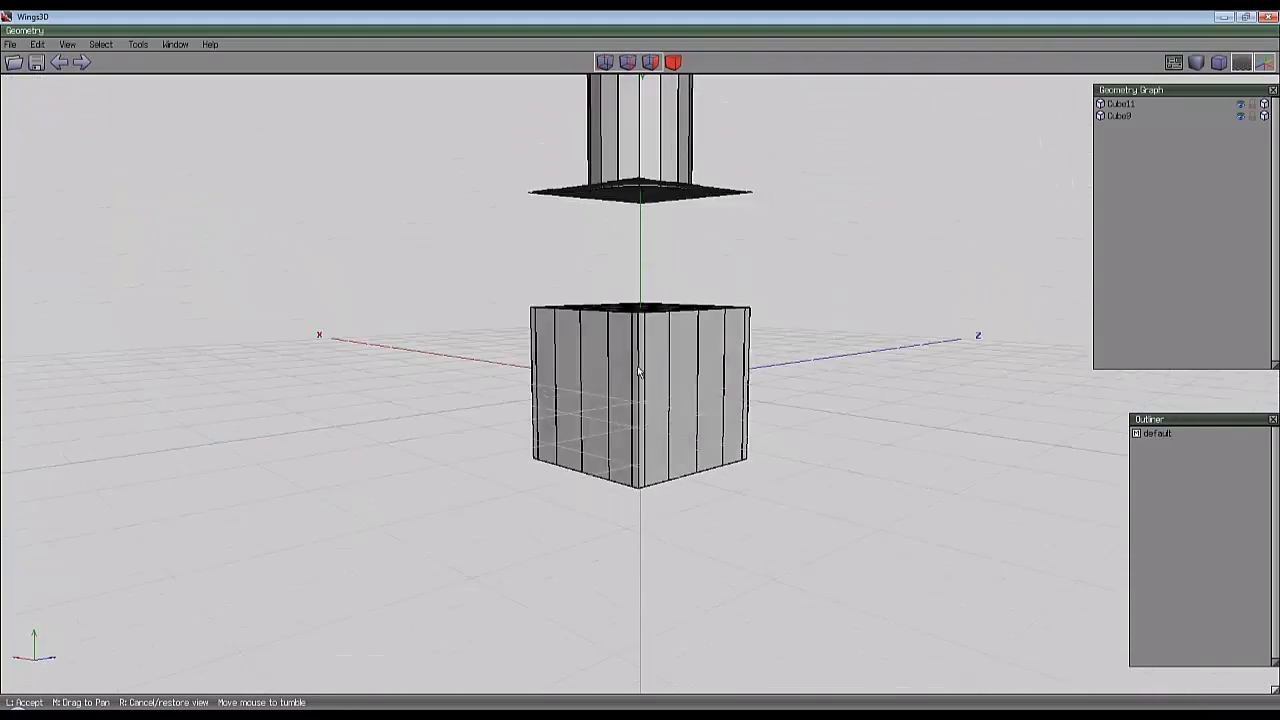
left_click(670, 385)
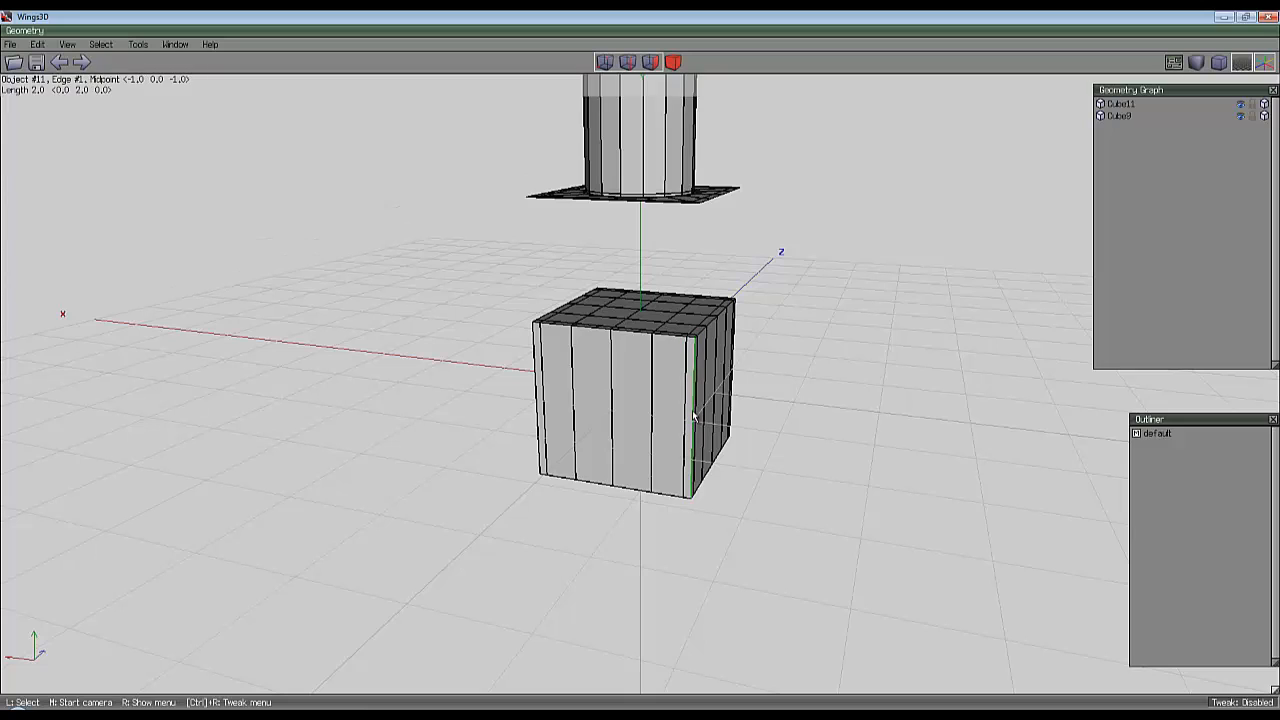
key("g")
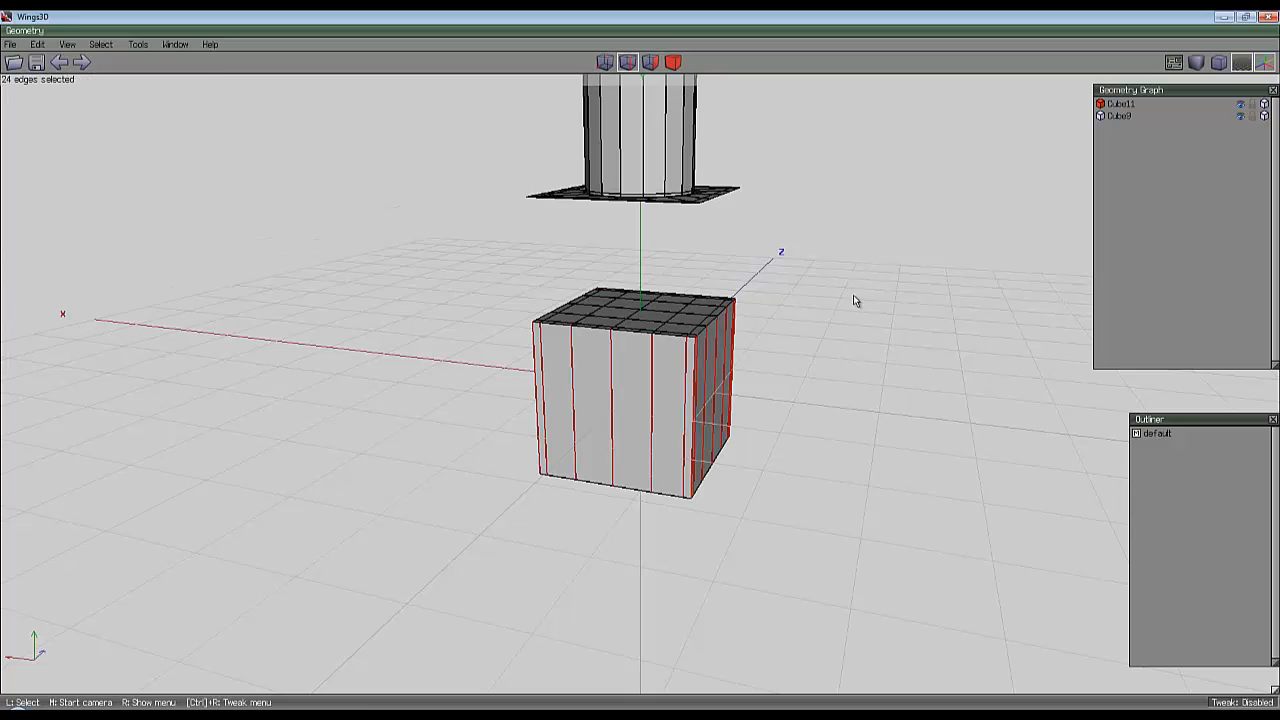
right_click(823, 262)
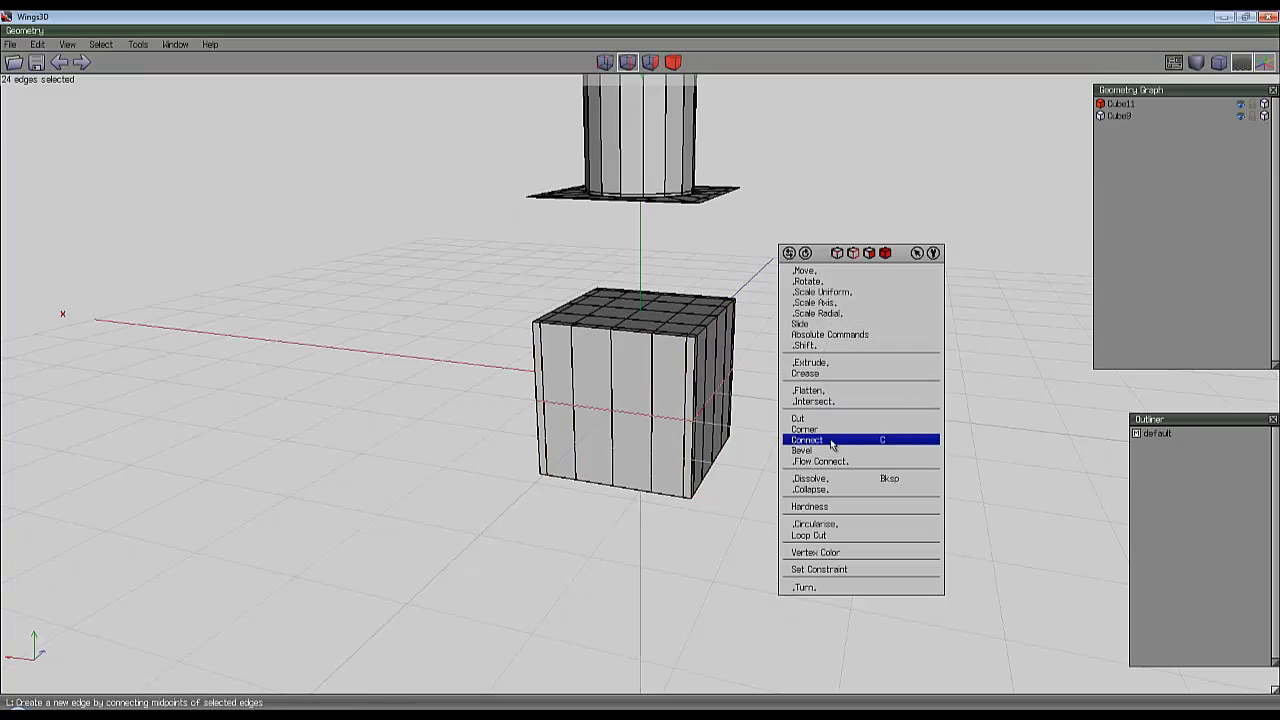
left_click(850, 437)
left_click(642, 372)
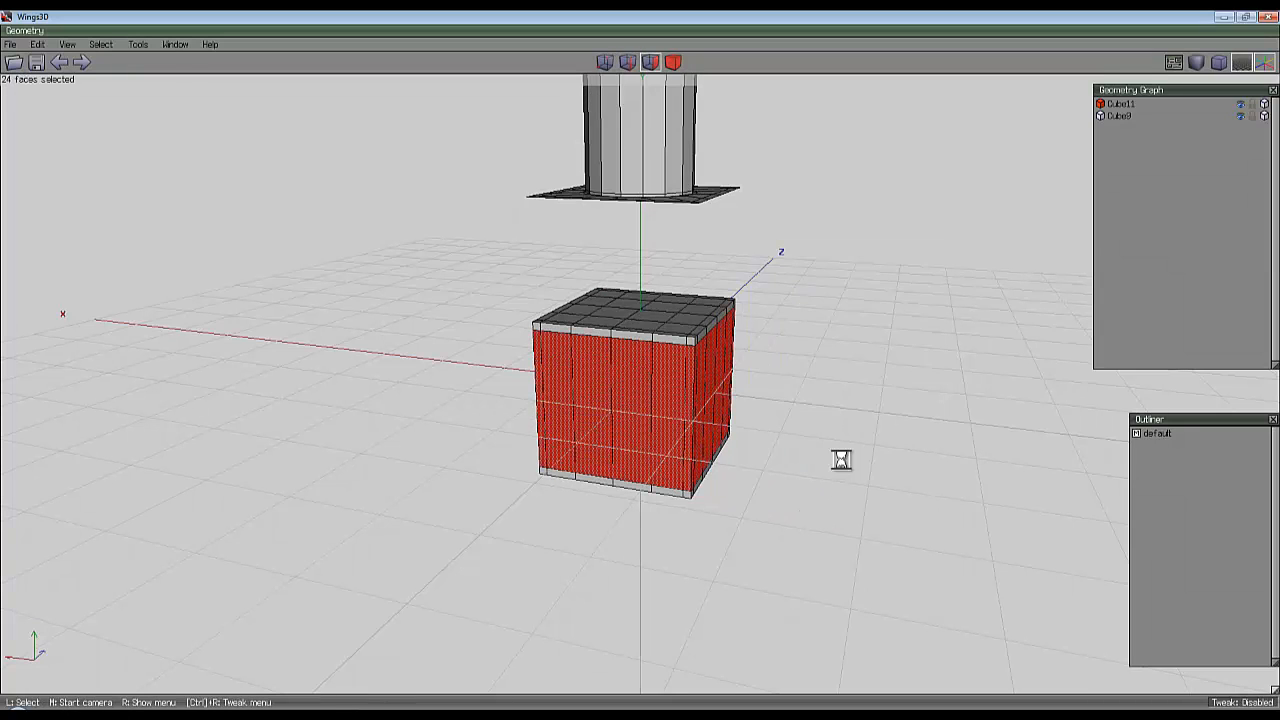
Connect the vertical edges between the upper and lower loops and bevel the resulting horizontal loop by 0.5.
key("c")
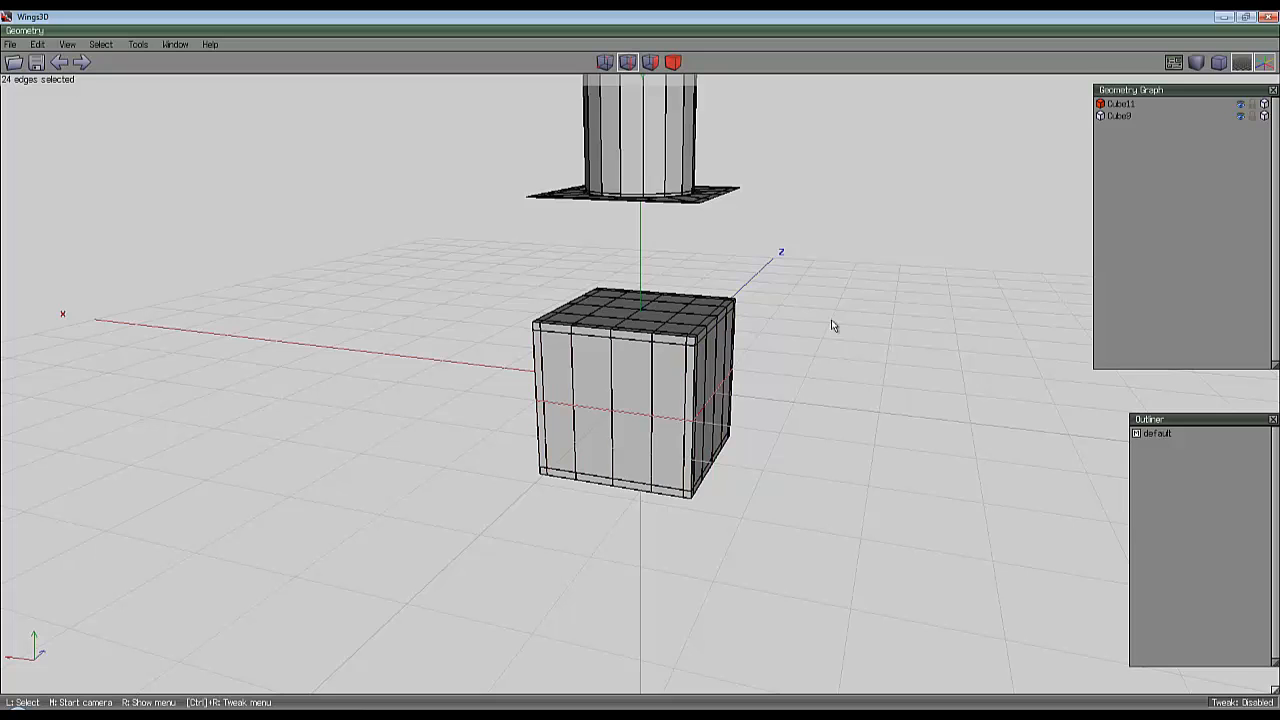
right_click(831, 319, "ctrl")
right_click(738, 320)
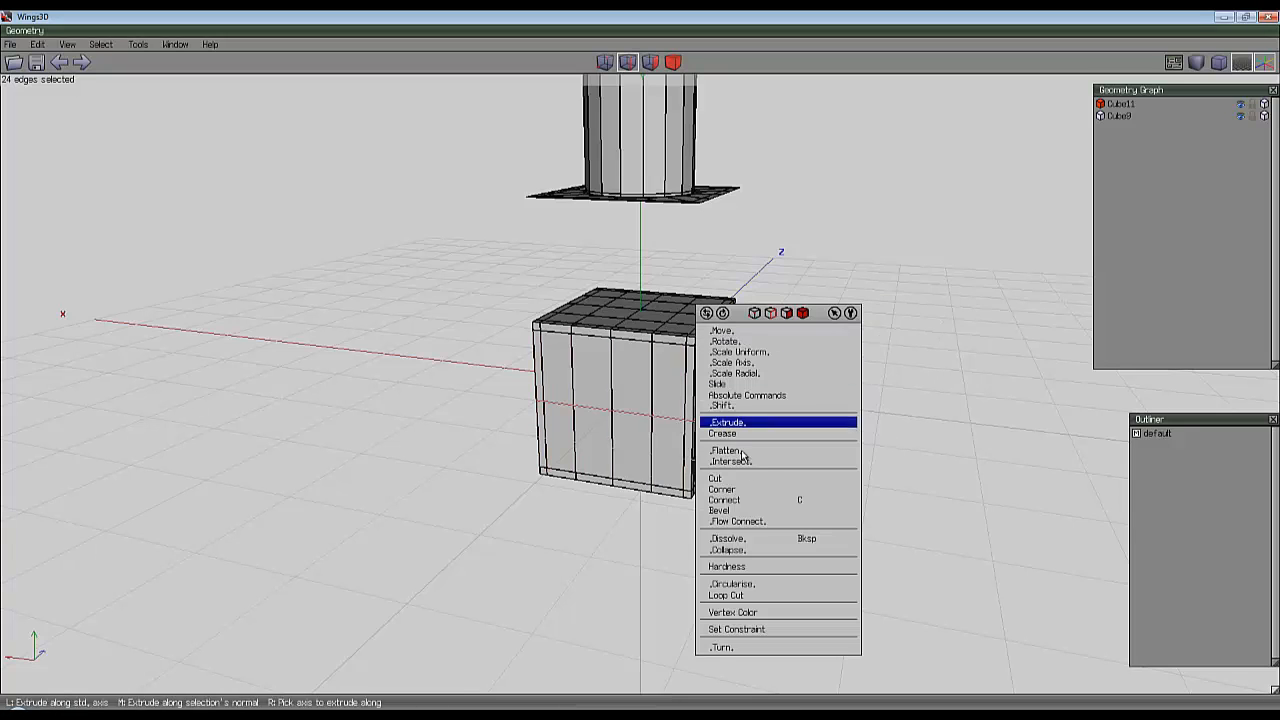
left_click(733, 510)
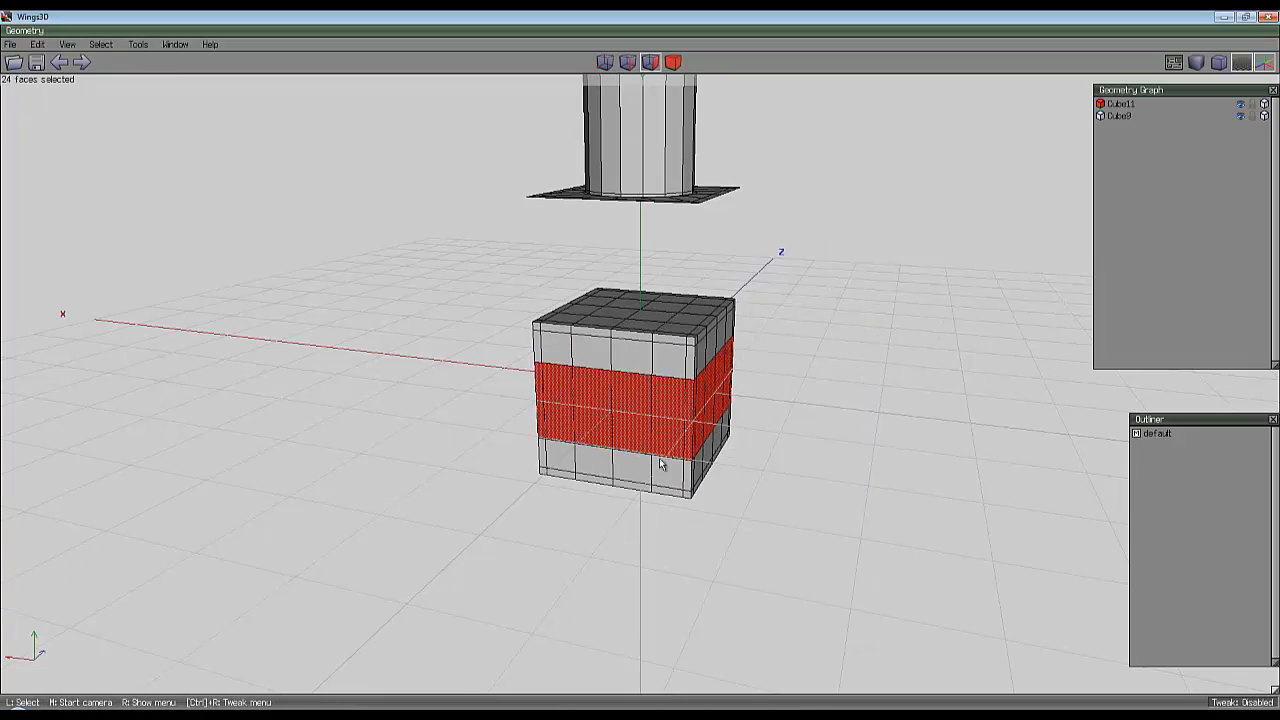
Add a horizontal centre loop through the vertical edges between the two inner loops and clear the selection.
key("space")
left_click(648, 419)
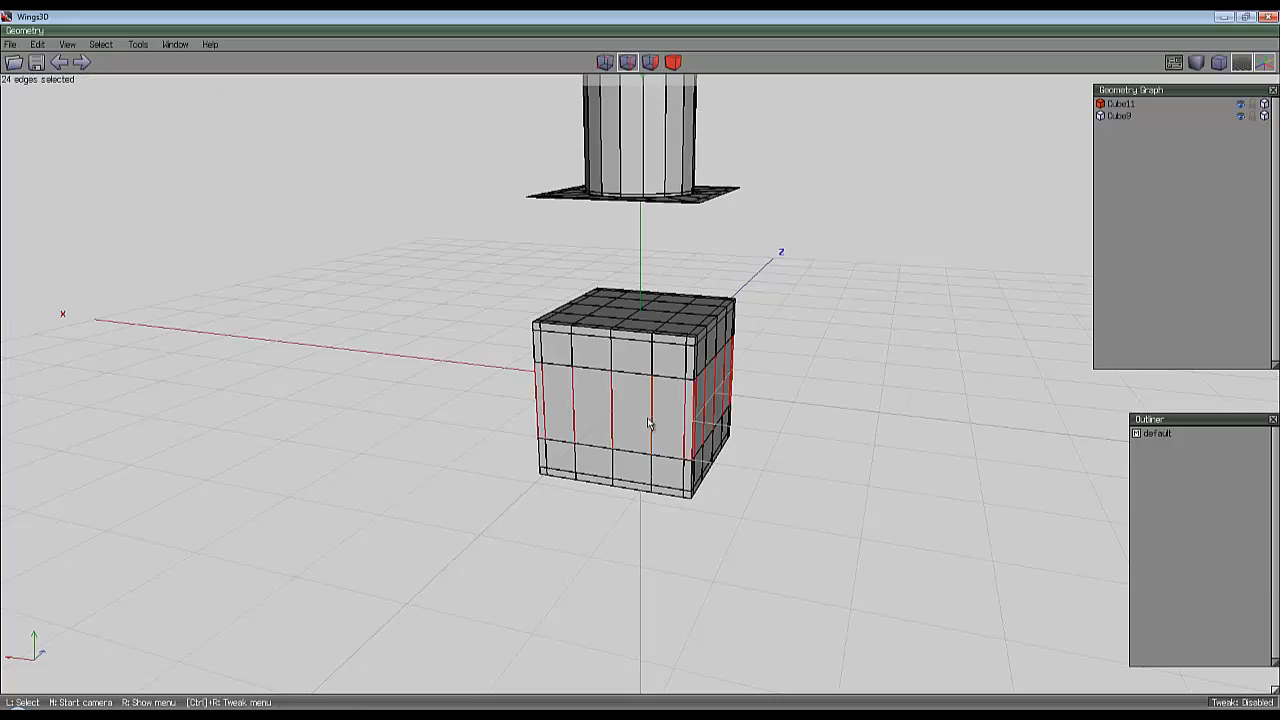
key("space")
Examine the cube's edge loops from several sides and compare them with the base plate of the cylinder piece.
middle_click(648, 422)
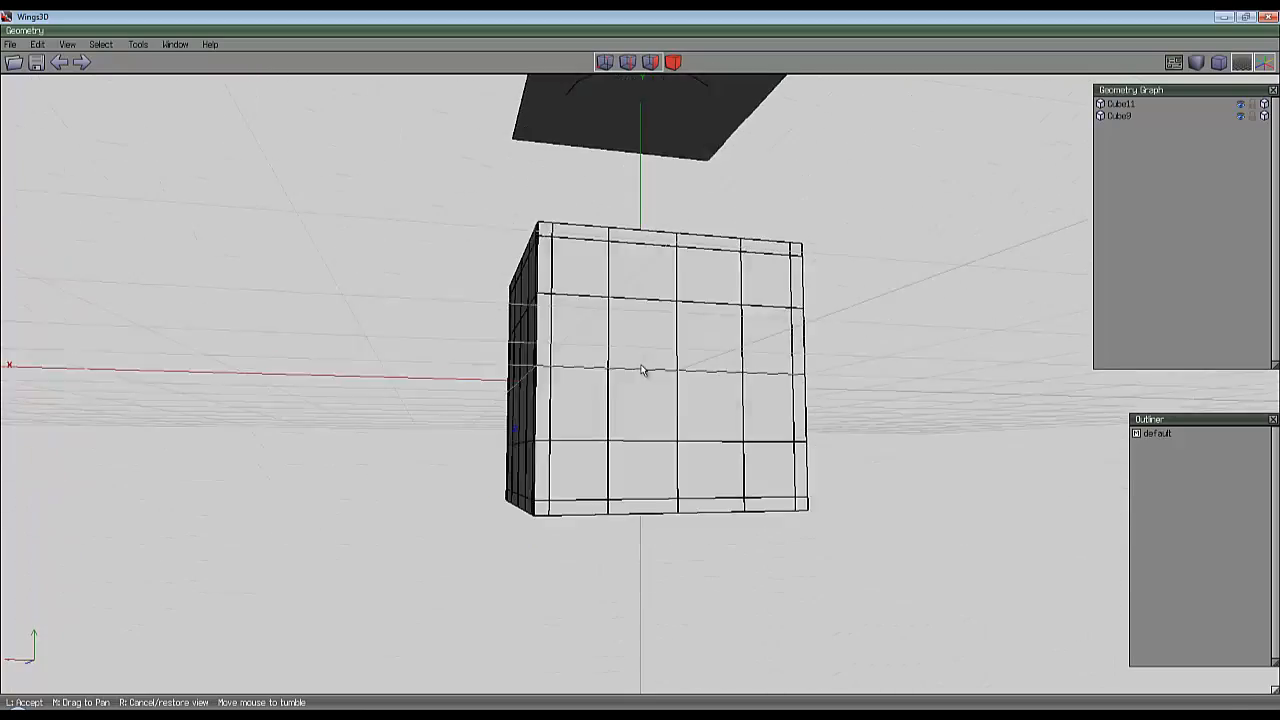
left_click(643, 370)
middle_click(717, 446)
left_click(643, 370)
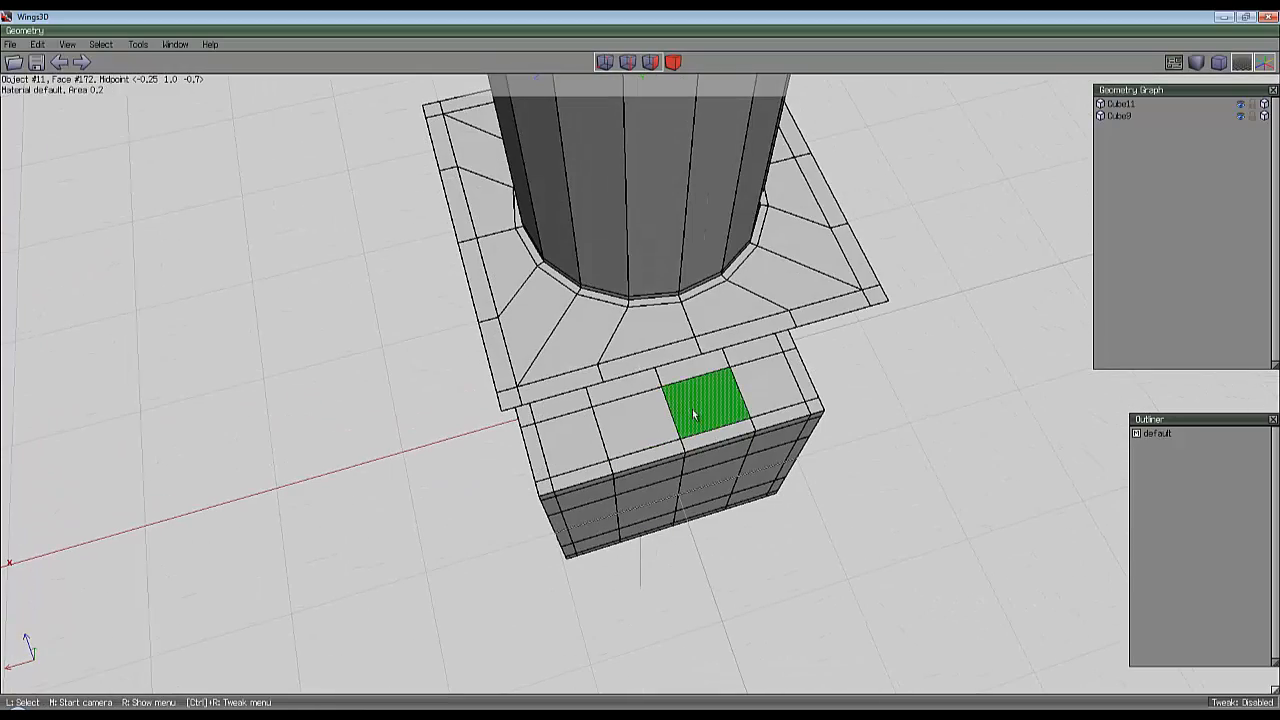
scroll(691, 416, "down", 3)
middle_click(694, 414)
left_click(692, 412)
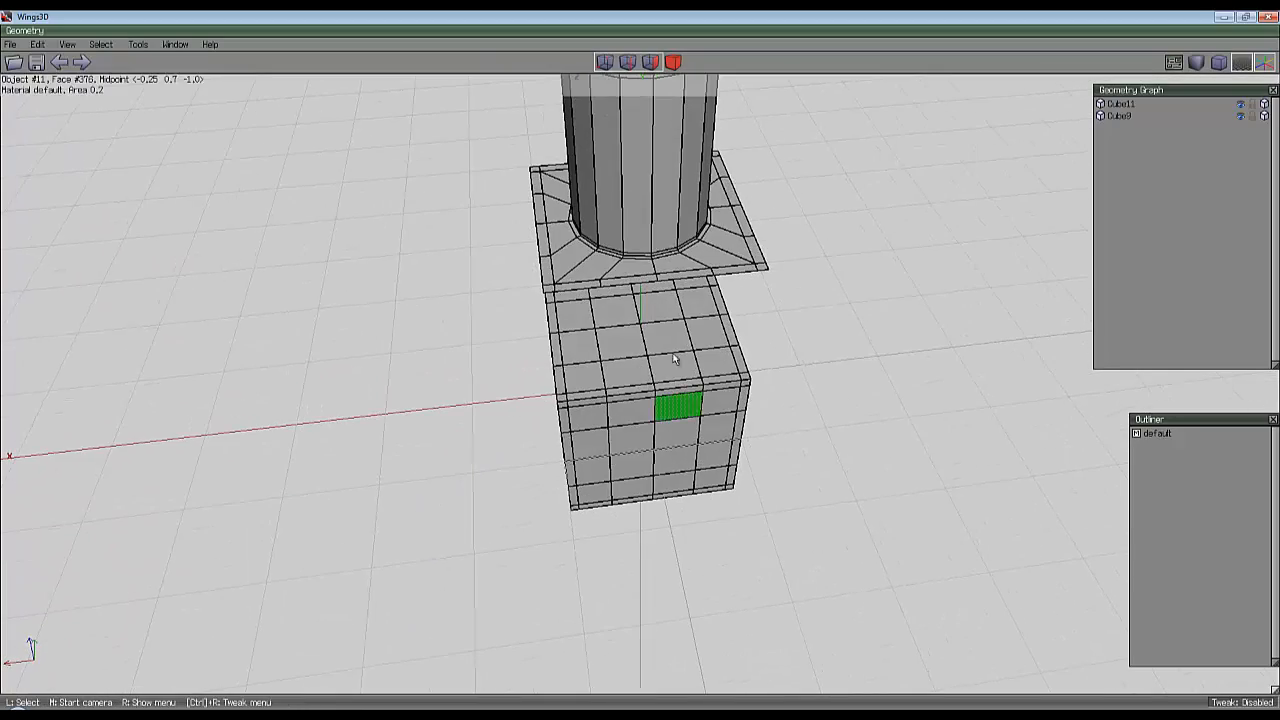
middle_click(661, 353)
left_click(646, 374)
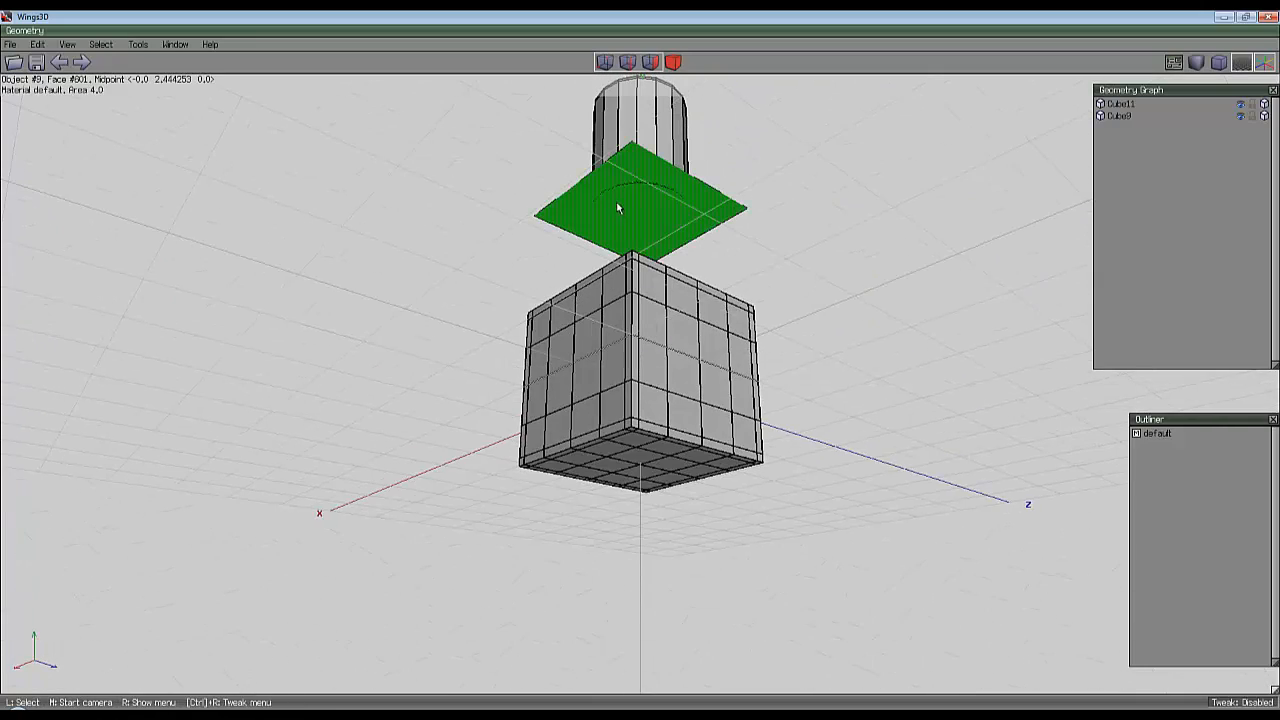
Select the faces around the centre of the cube's top and grow the selection to cover the whole top side.
middle_click(681, 351)
left_click(553, 378)
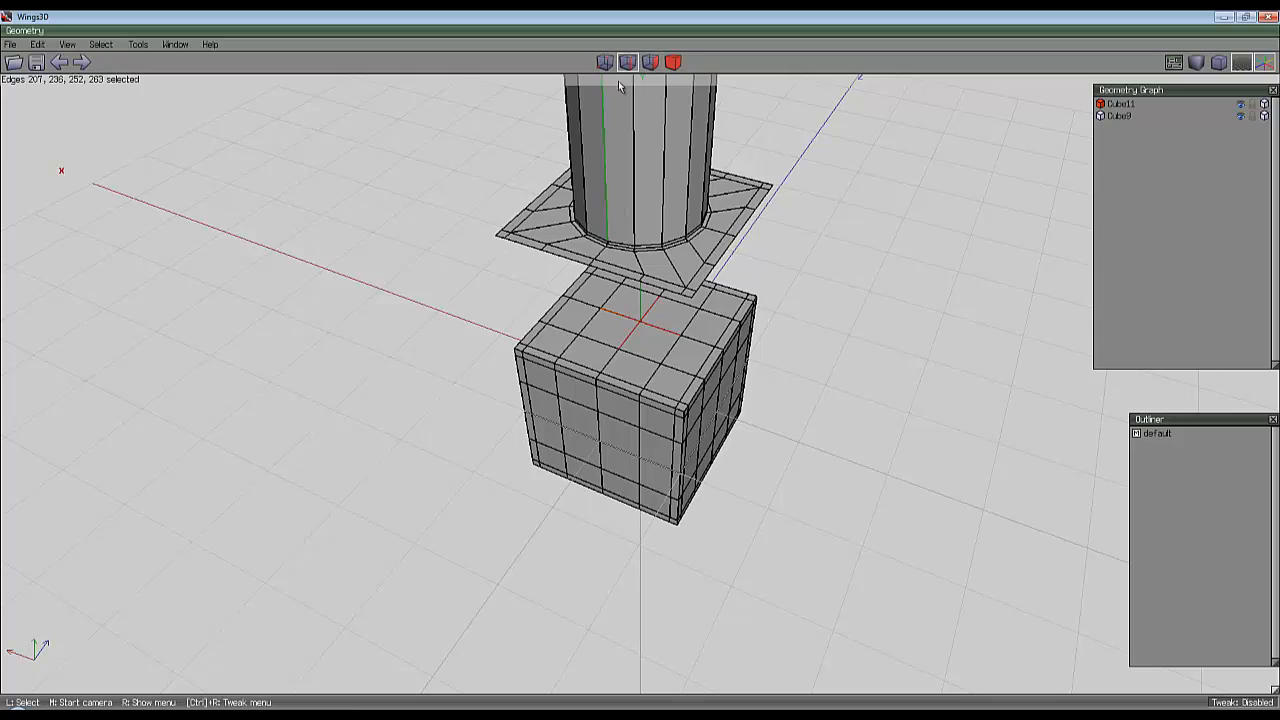
left_click(650, 63)
key("plus")
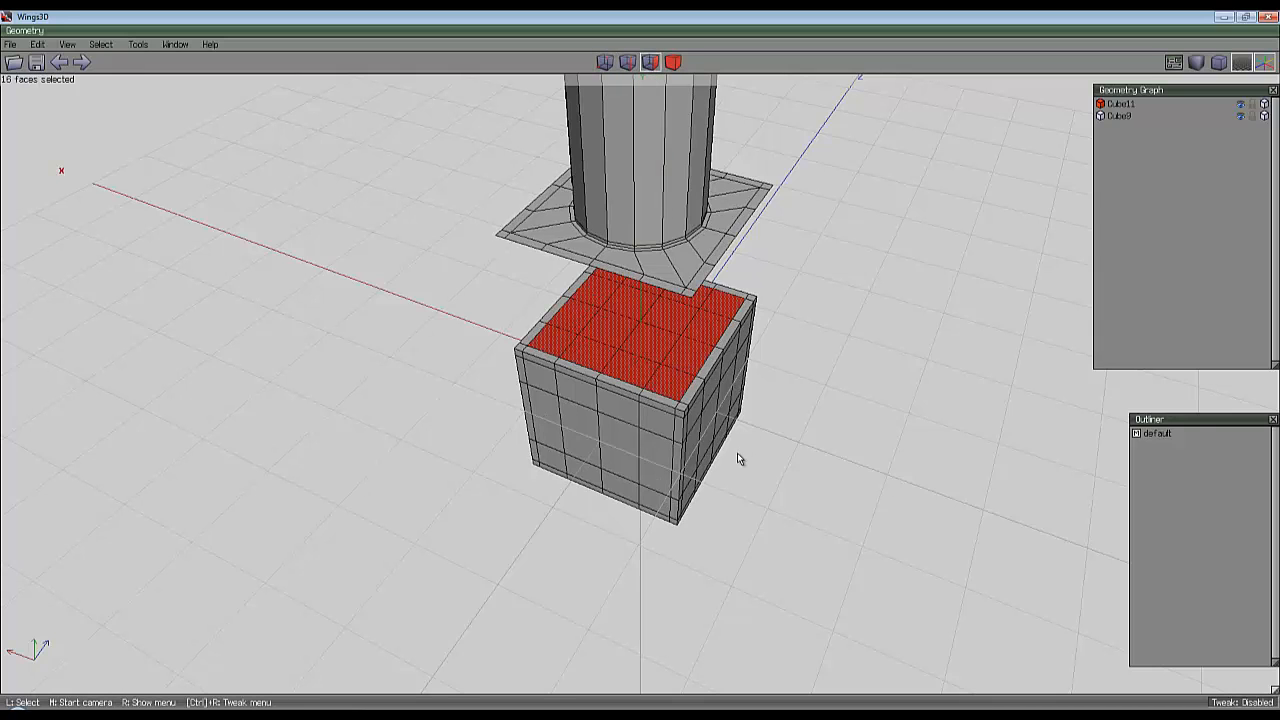
middle_click(779, 444)
left_click(591, 298)
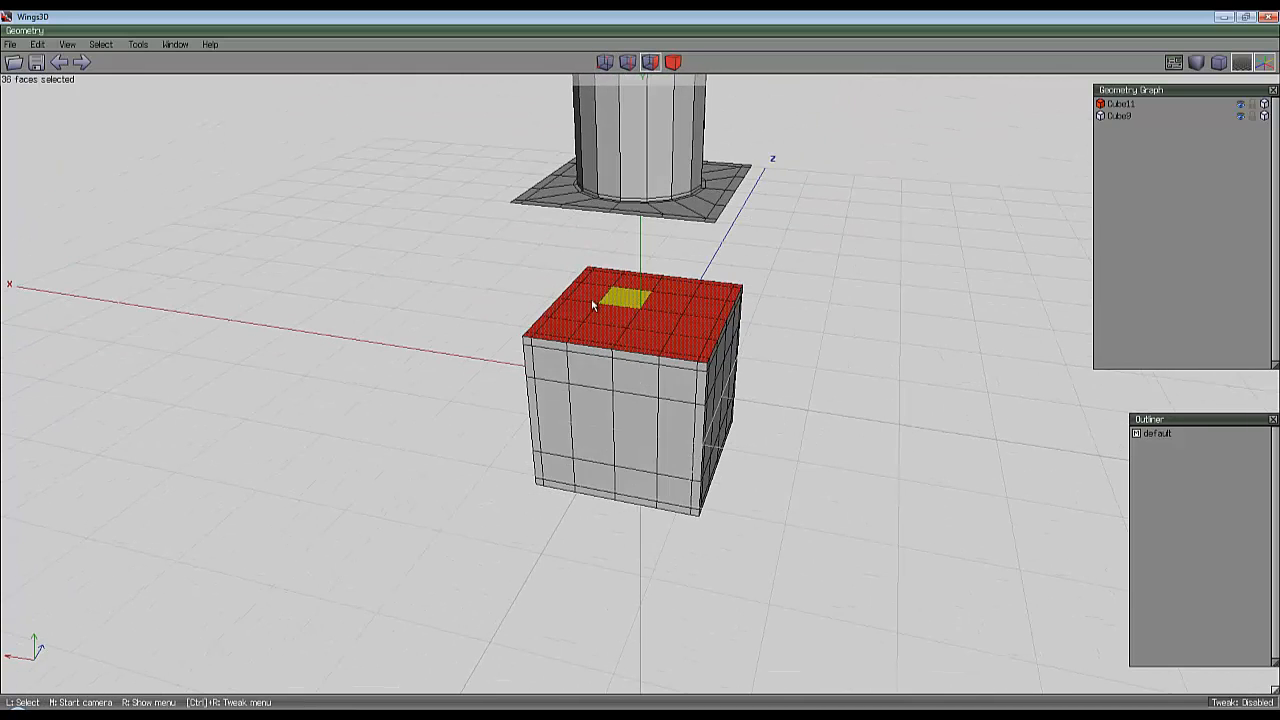
Dissolve the selected top faces into one single face and clear the selection.
middle_click(807, 349)
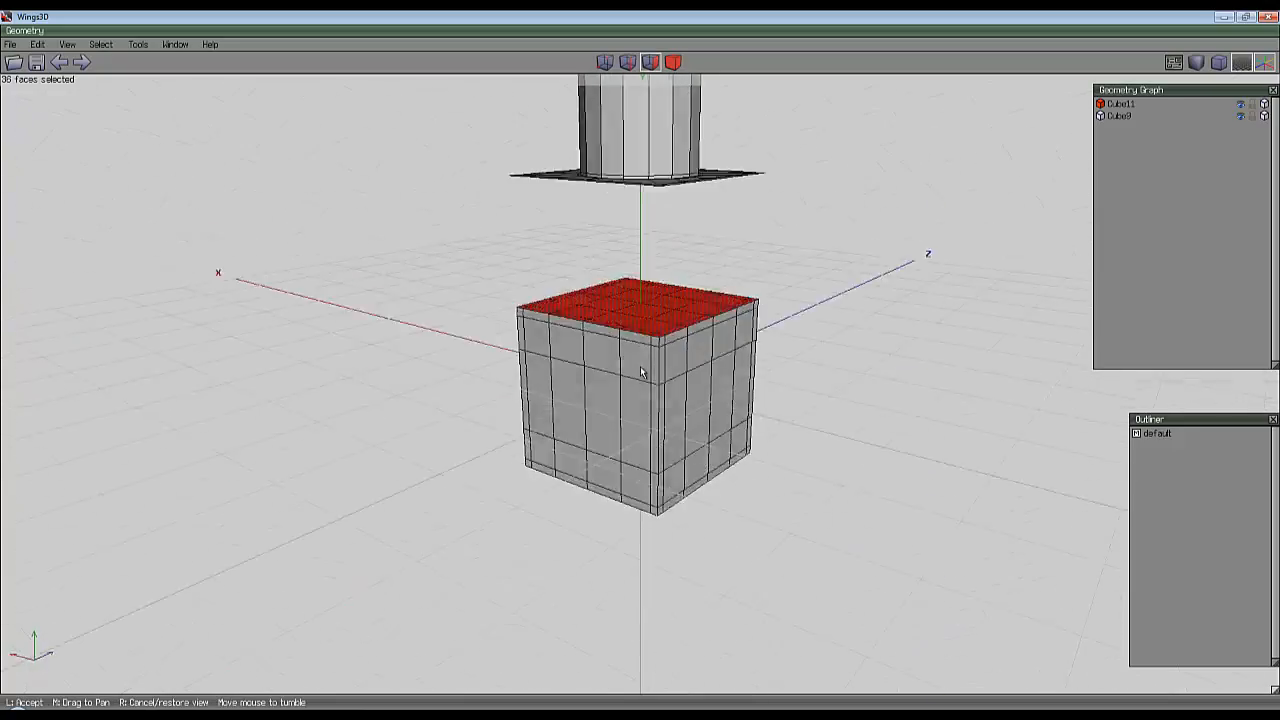
right_click(642, 357)
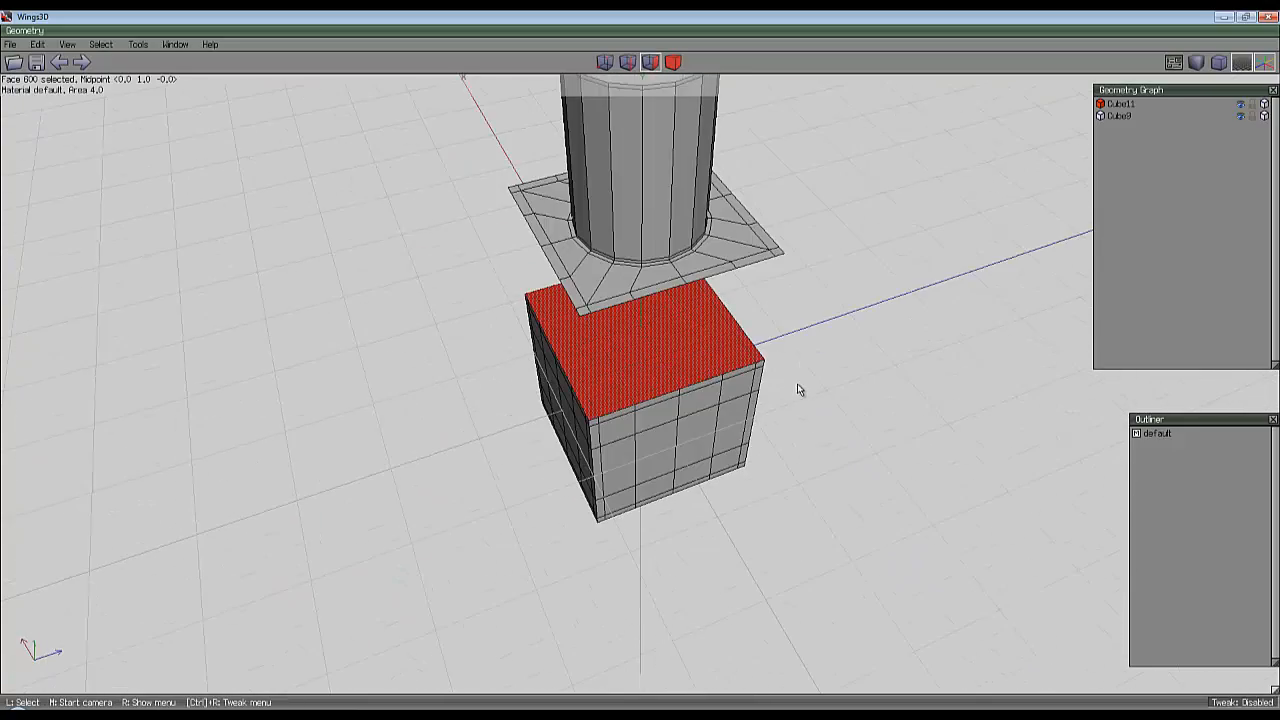
middle_click(798, 383)
left_click(550, 370)
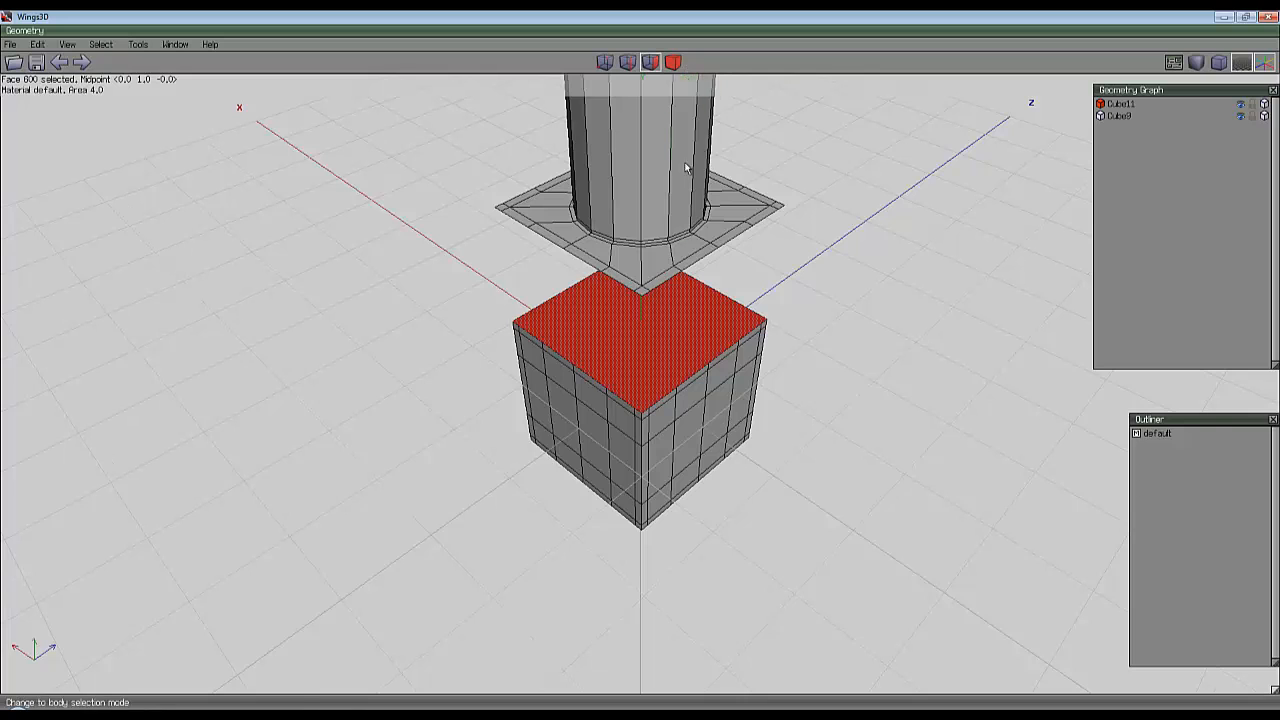
key("space")
Select the entire cylinder piece as a body and bring up the commands for transforming it.
middle_click(811, 295)
left_click(637, 374)
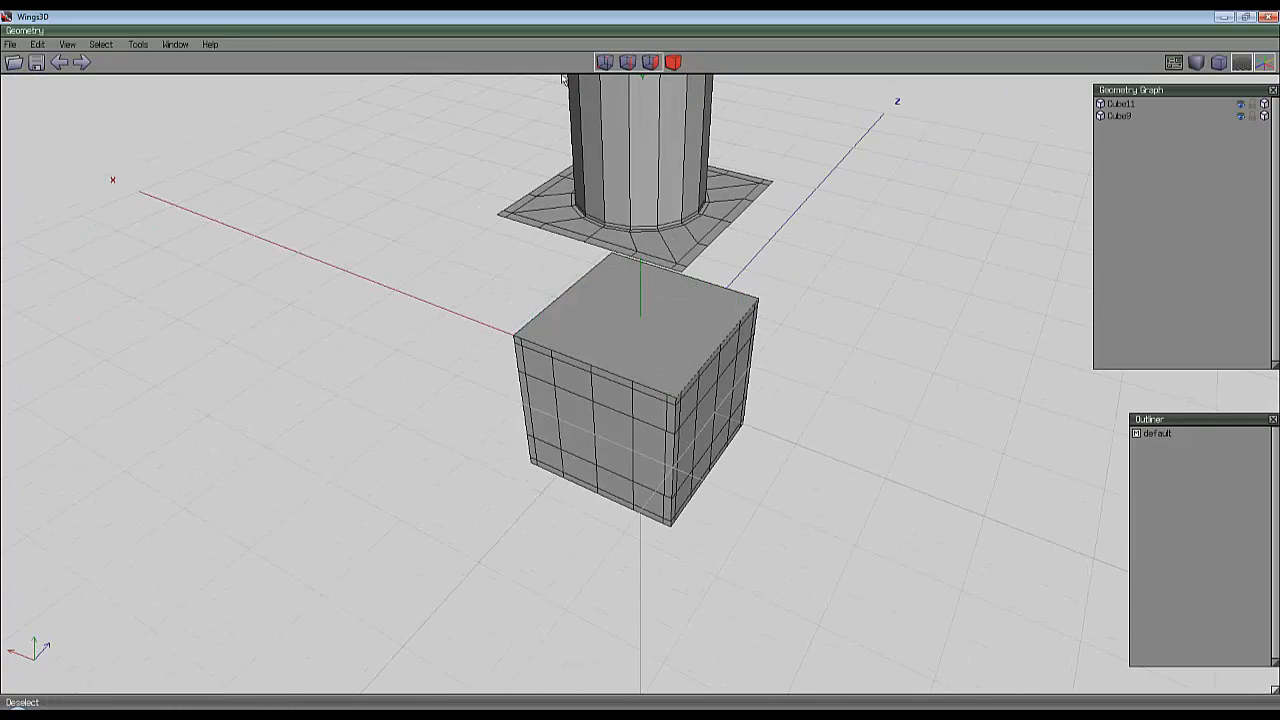
left_click(669, 166)
right_click(846, 165)
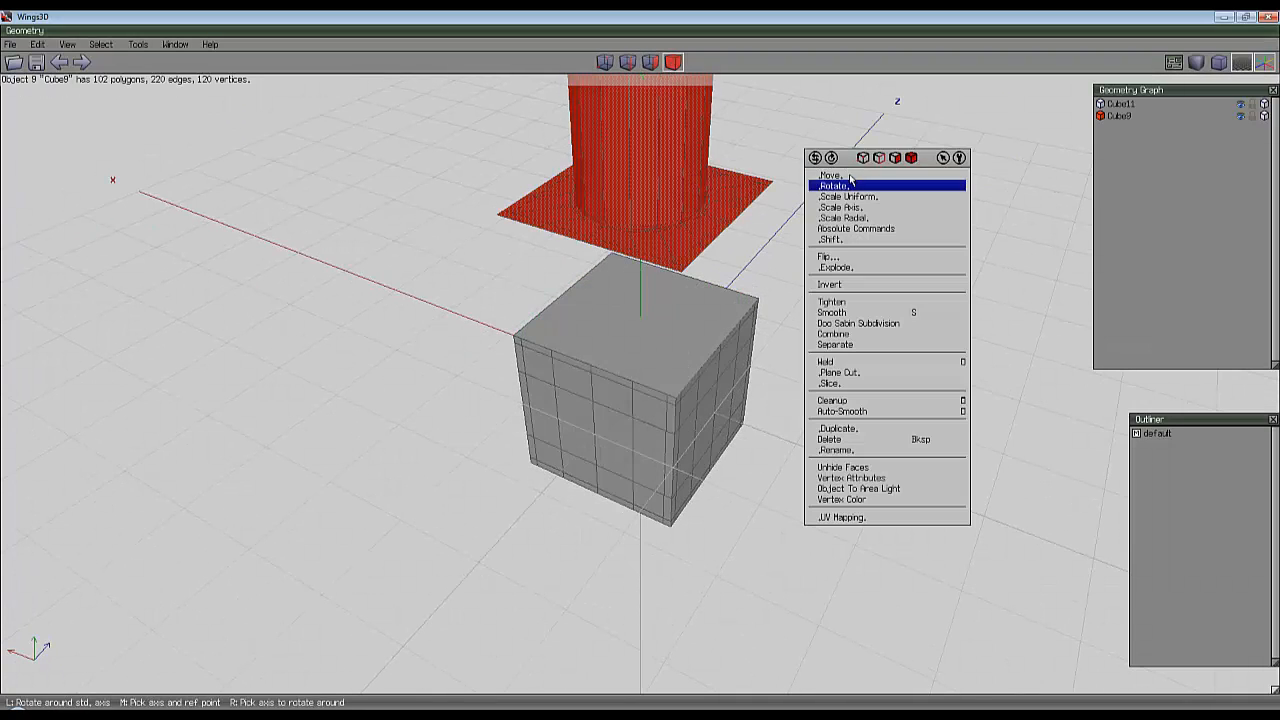
Move the flanged cylinder down along the vertical axis until its plate nearly meets the cube's top.
left_click(848, 178)
left_click(848, 214)
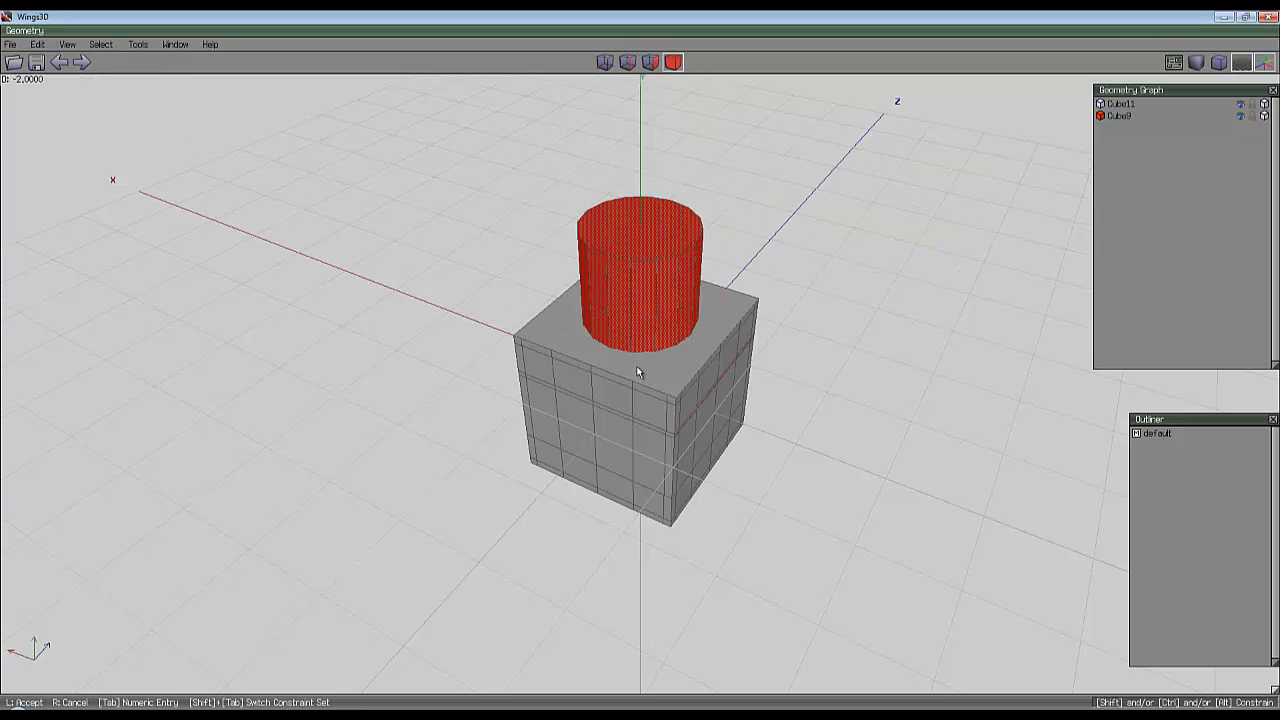
left_click(643, 367)
middle_click(643, 367)
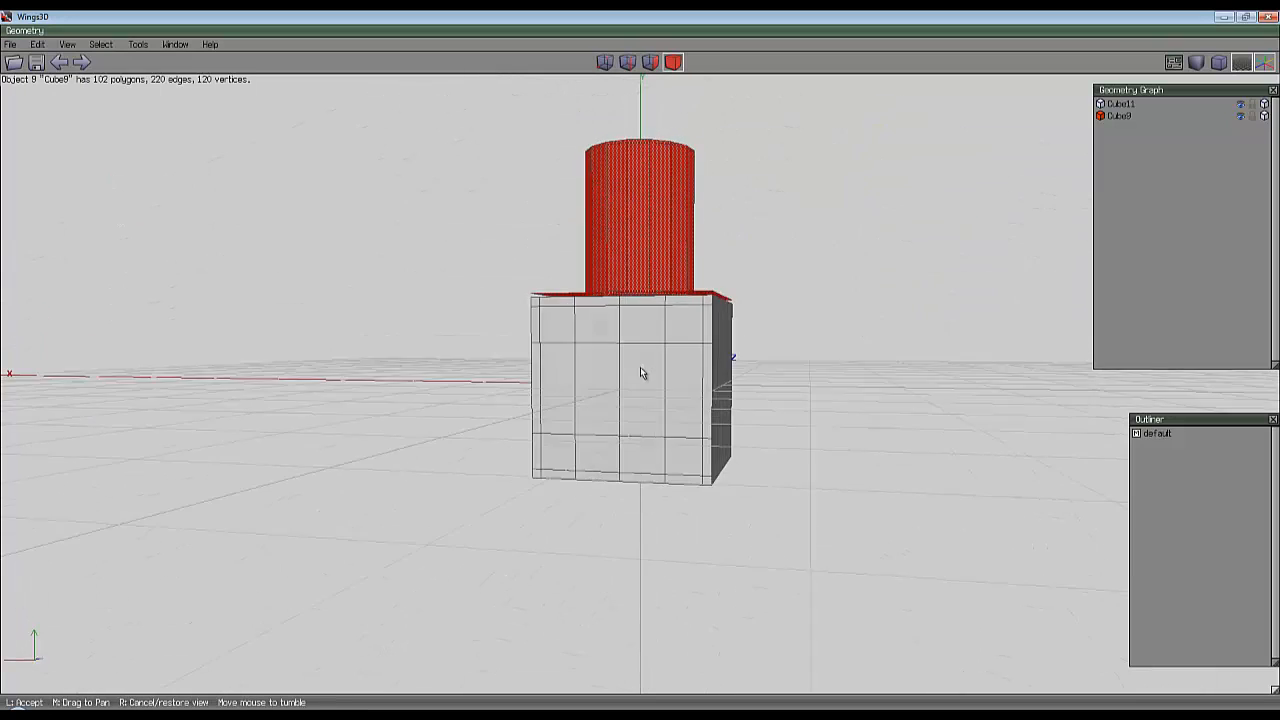
scroll(641, 368, "up", 6)
left_click(650, 360)
scroll(786, 316, "down", 4)
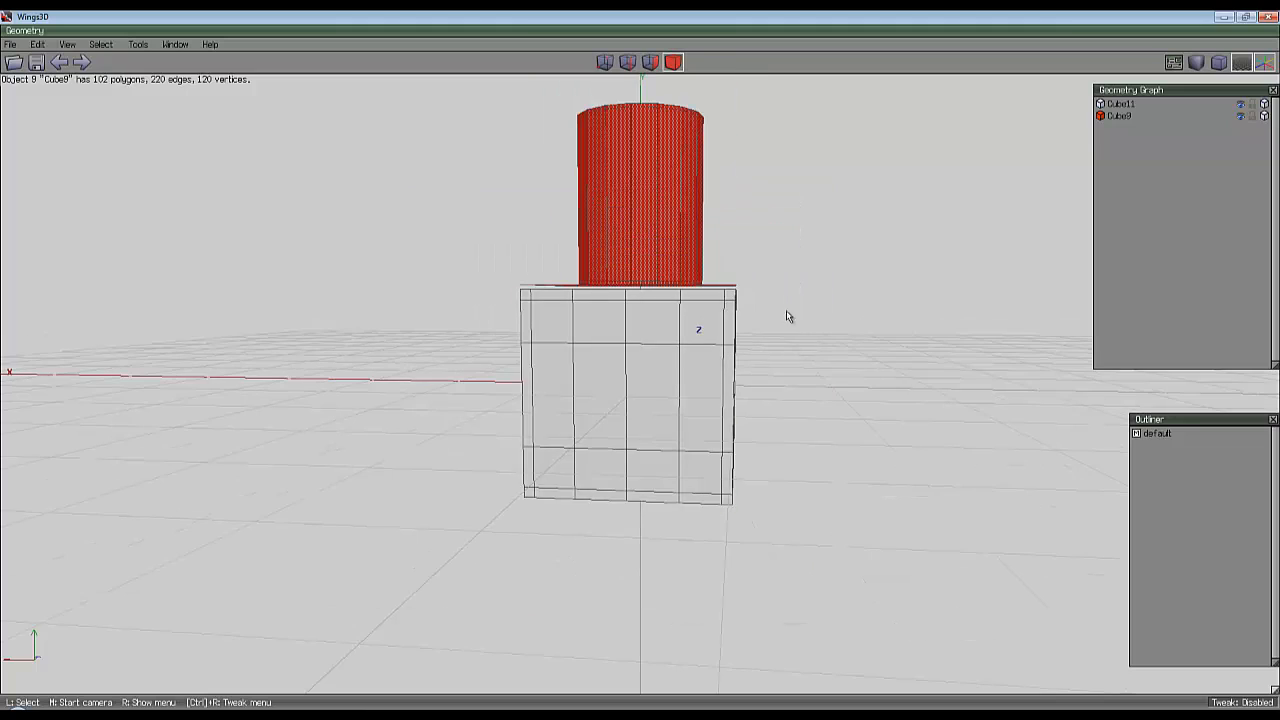
Select the underside face of the cylinder's plate and use Put On to seat it on the cube's top.
middle_click(800, 300)
left_click(645, 374)
key("space")
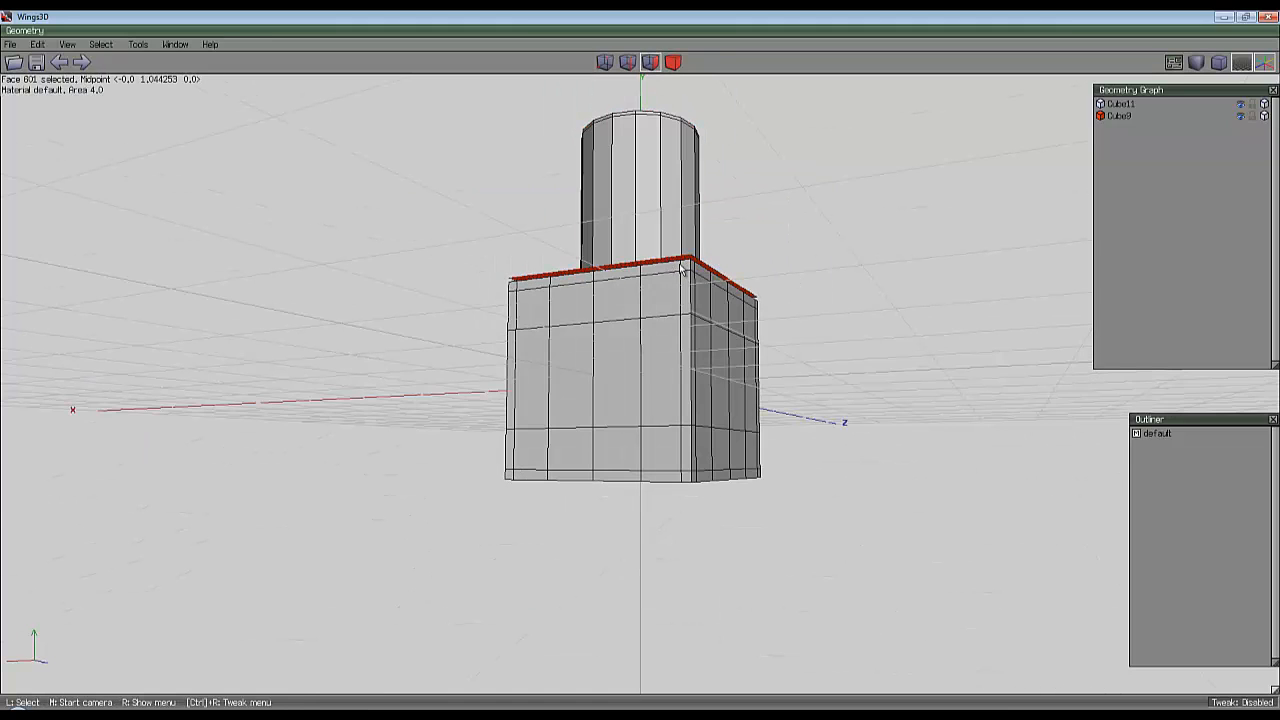
middle_click(682, 270)
left_click(643, 371)
right_click(883, 260)
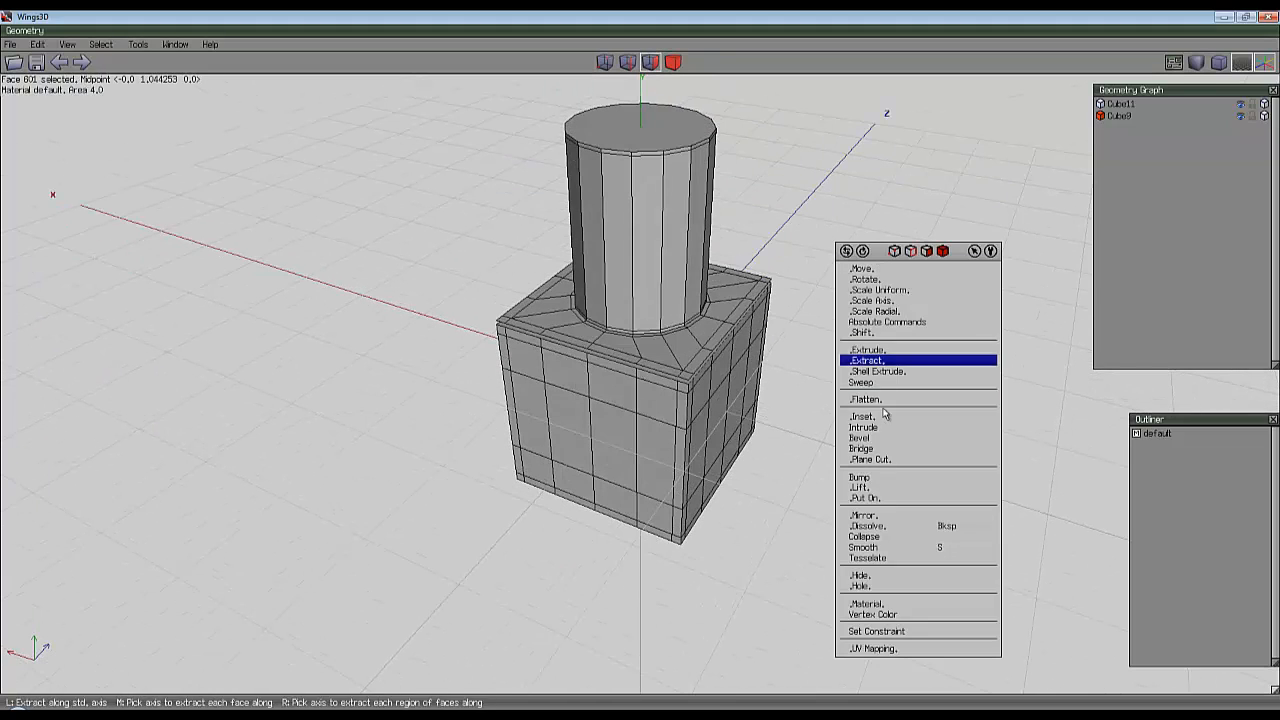
left_click(877, 502)
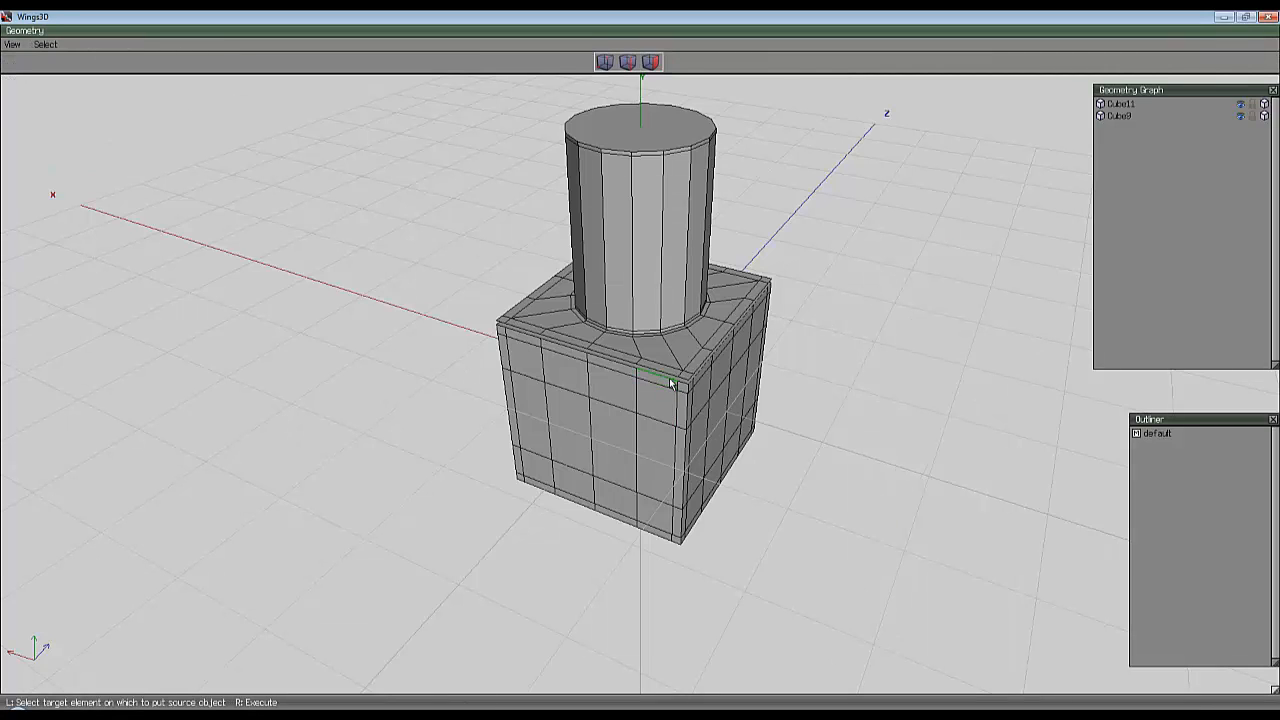
scroll(677, 388, "up", 6)
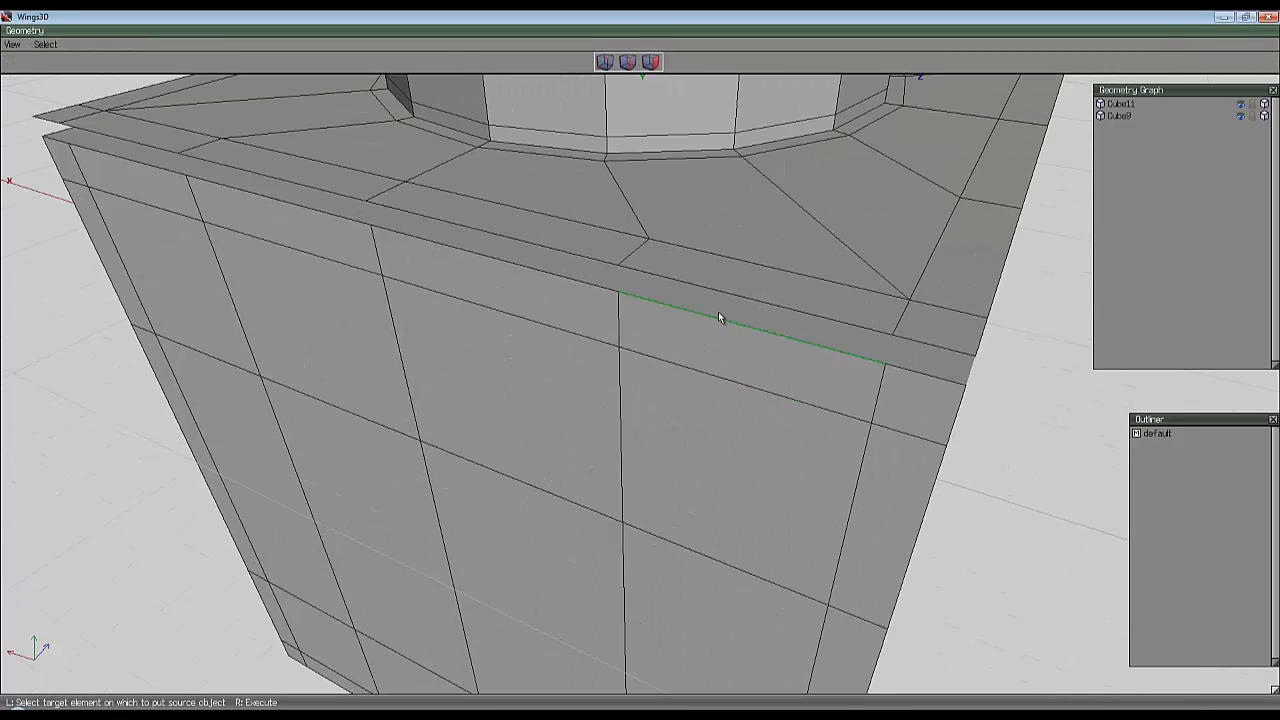
left_click(721, 316)
right_click(1031, 423)
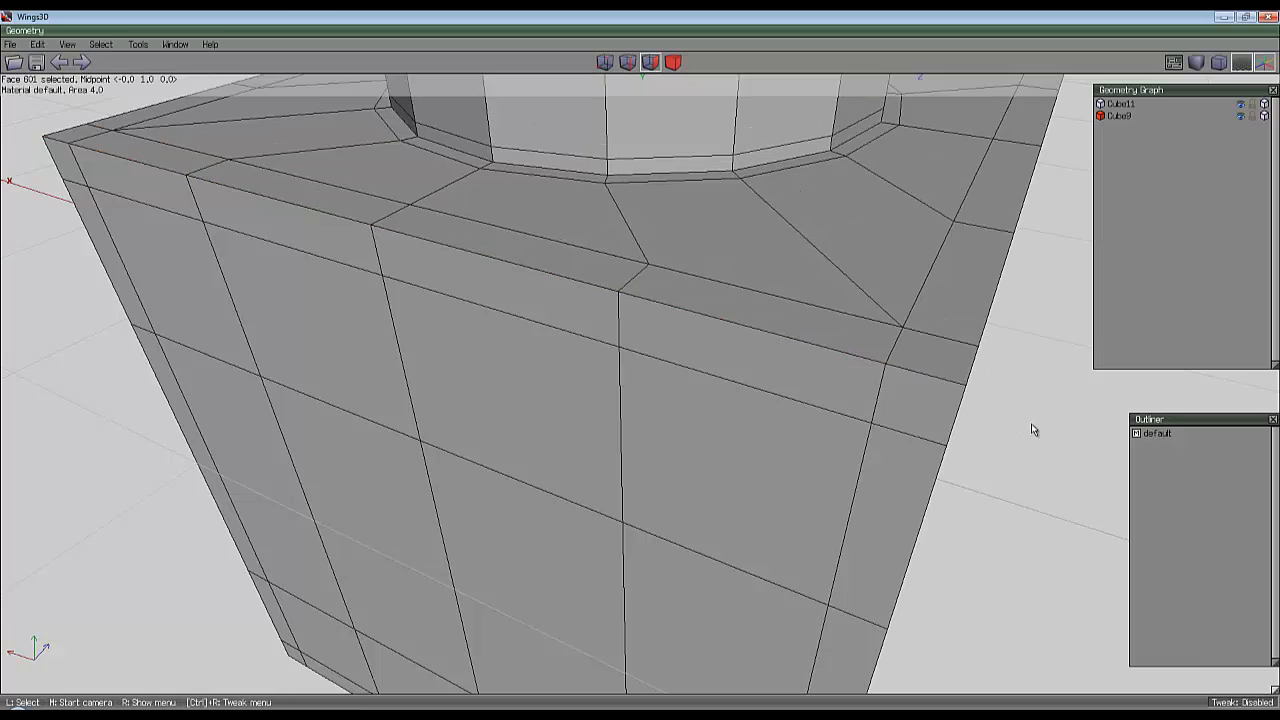
Select both the flanged cylinder and the cube as objects and weld them together.
scroll(1031, 423, "down", 10)
left_click(673, 63)
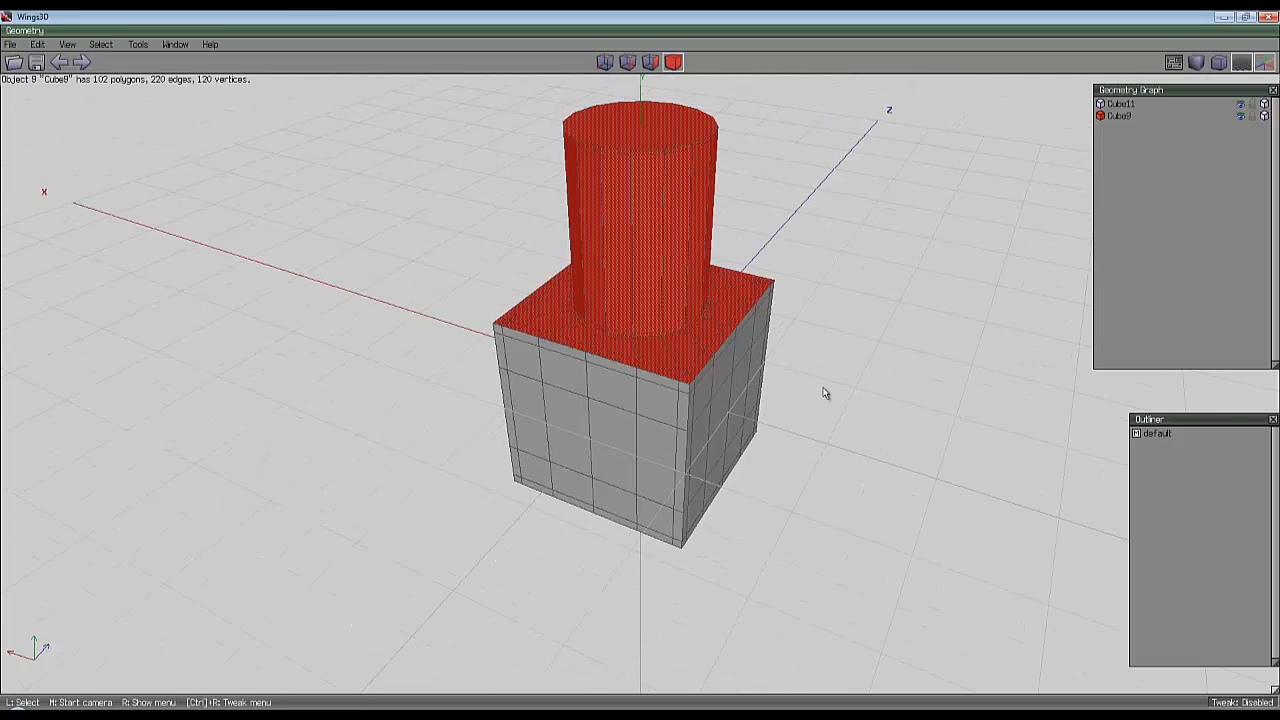
key("ctrl+a")
right_click(835, 258)
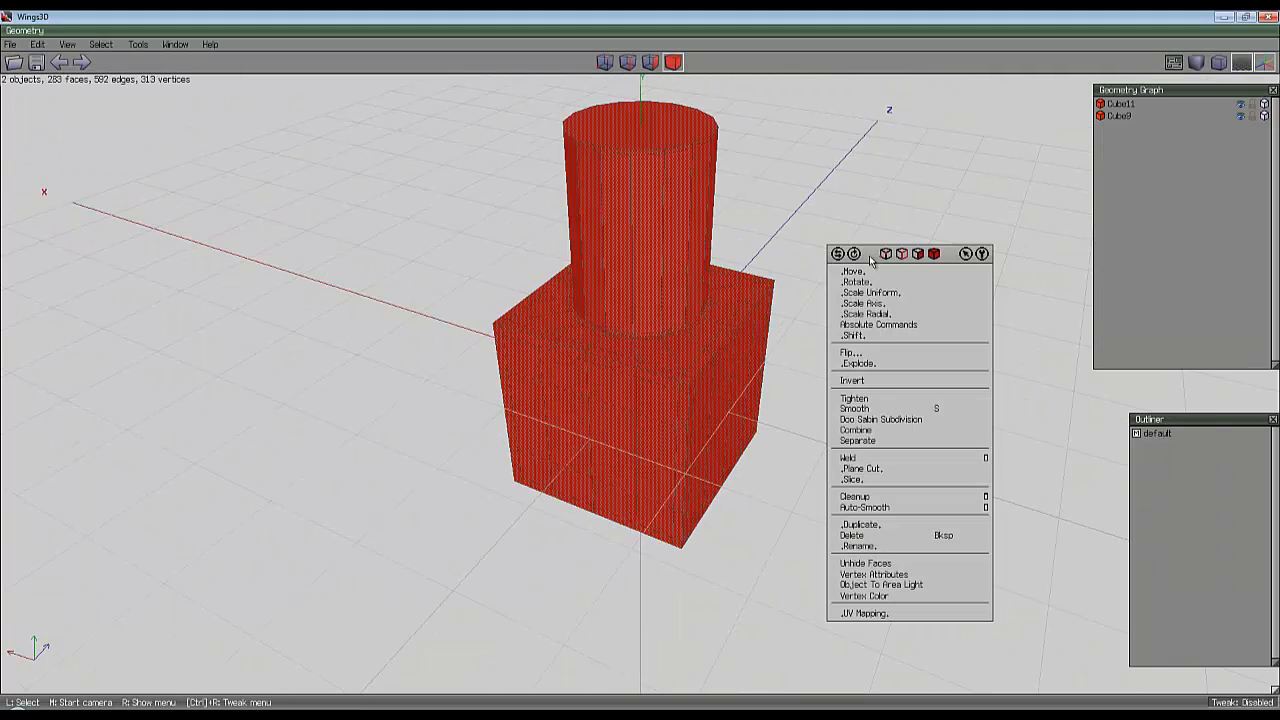
left_click(896, 460)
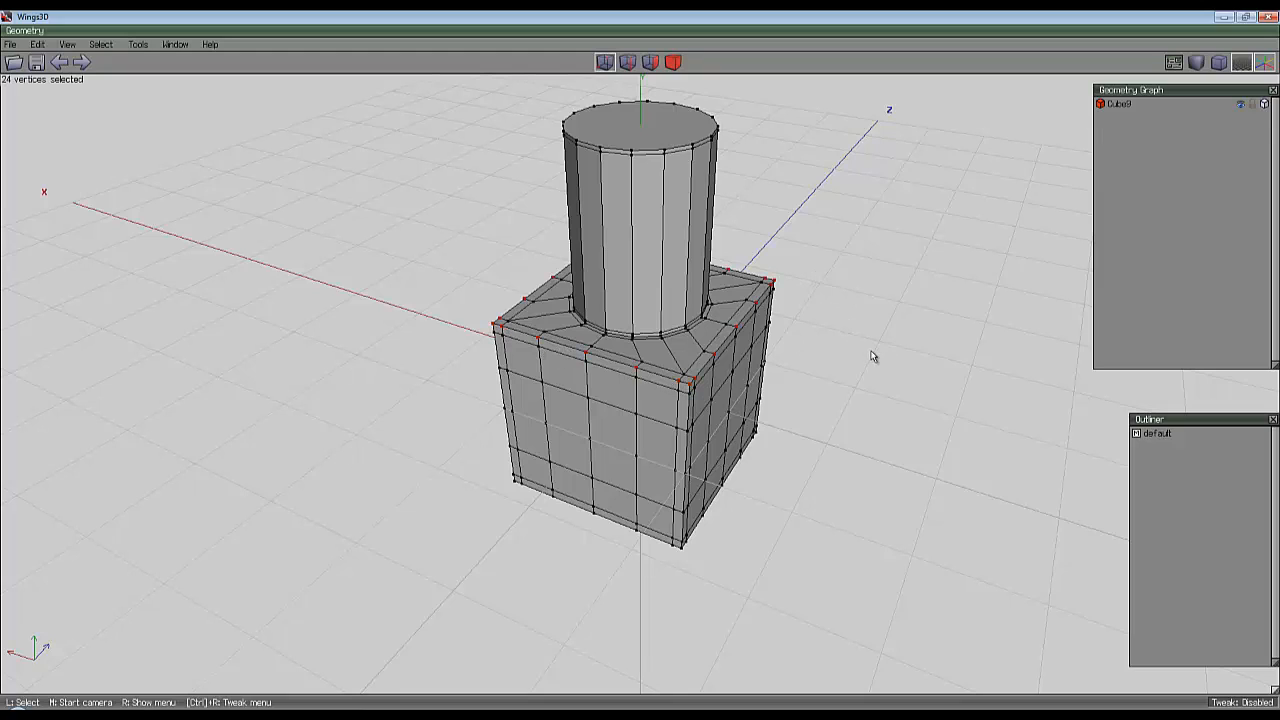
Undo the weld, the Put On placement and the move, back to the cylinder separated above the cube.
key("ctrl+alt+z")
key("ctrl+alt+z")
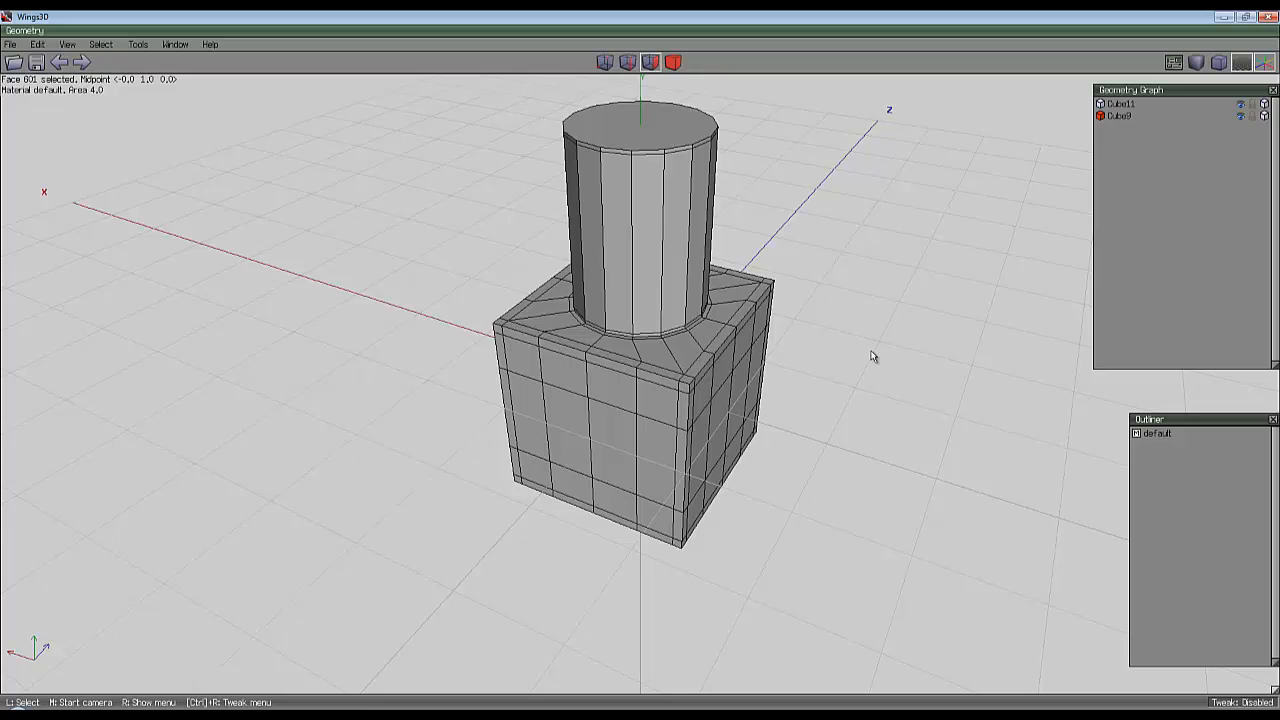
key("ctrl+alt+z")
key("ctrl+alt+z")
key("ctrl+alt+z")
scroll(882, 334, "down", 3)
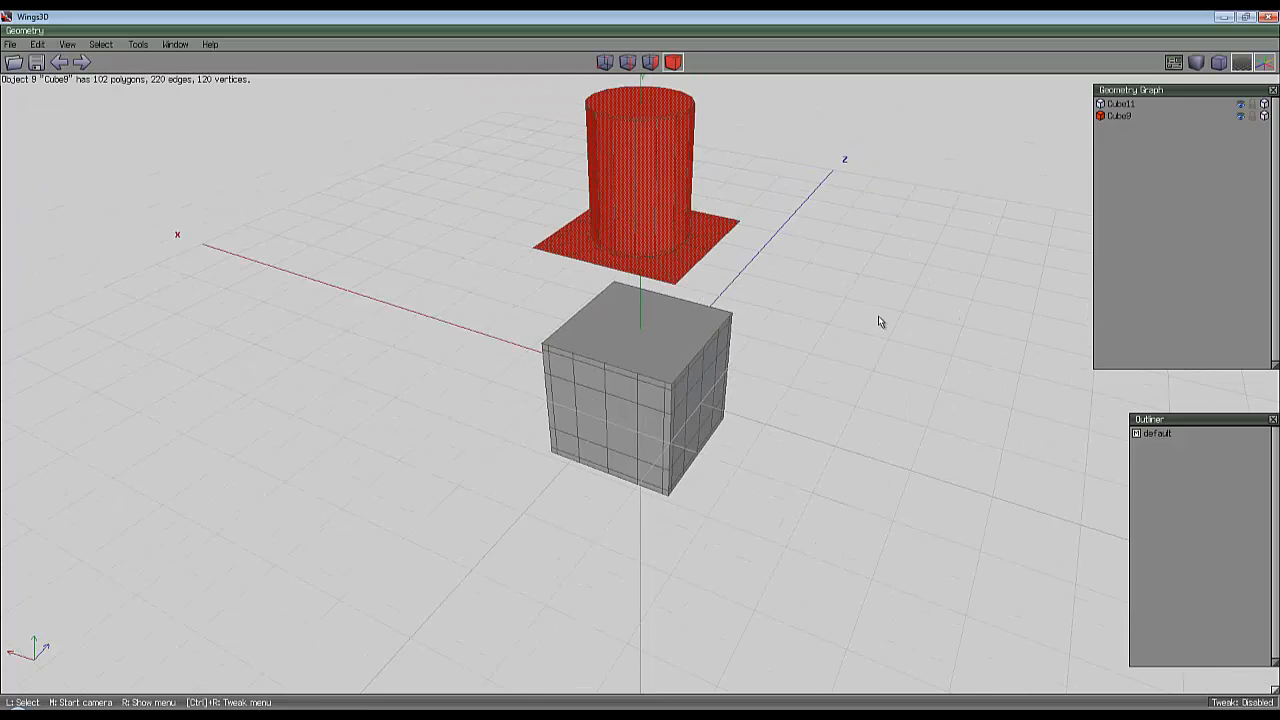
Select the grid faces on the cube's underside and dissolve them into a single face.
middle_click(878, 321)
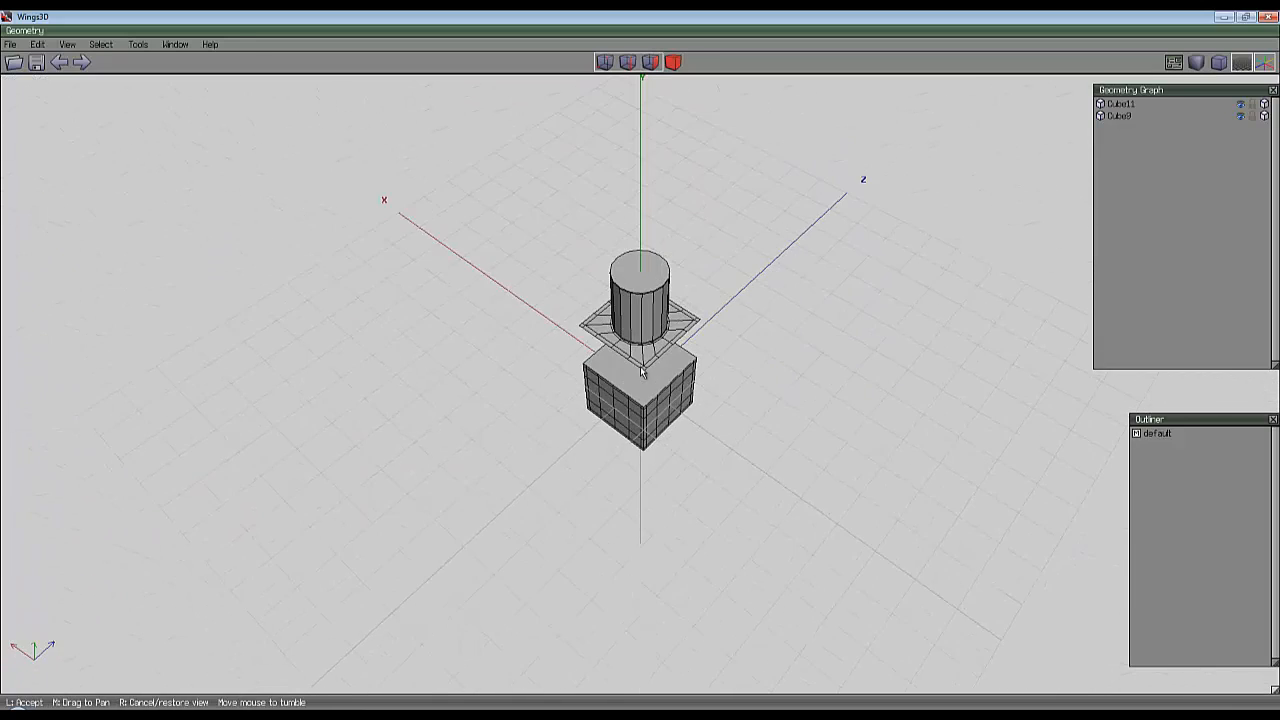
left_click(642, 372)
middle_click(774, 331)
left_click(709, 370)
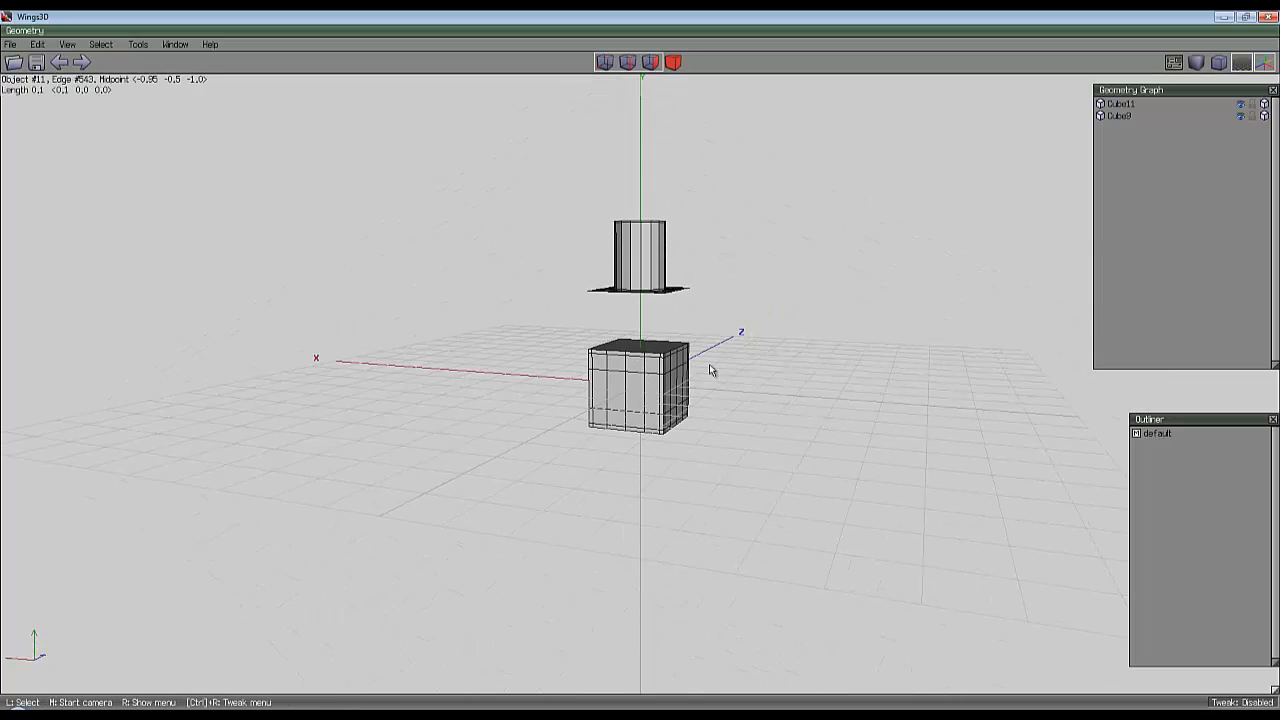
middle_click(709, 367)
left_click(641, 395)
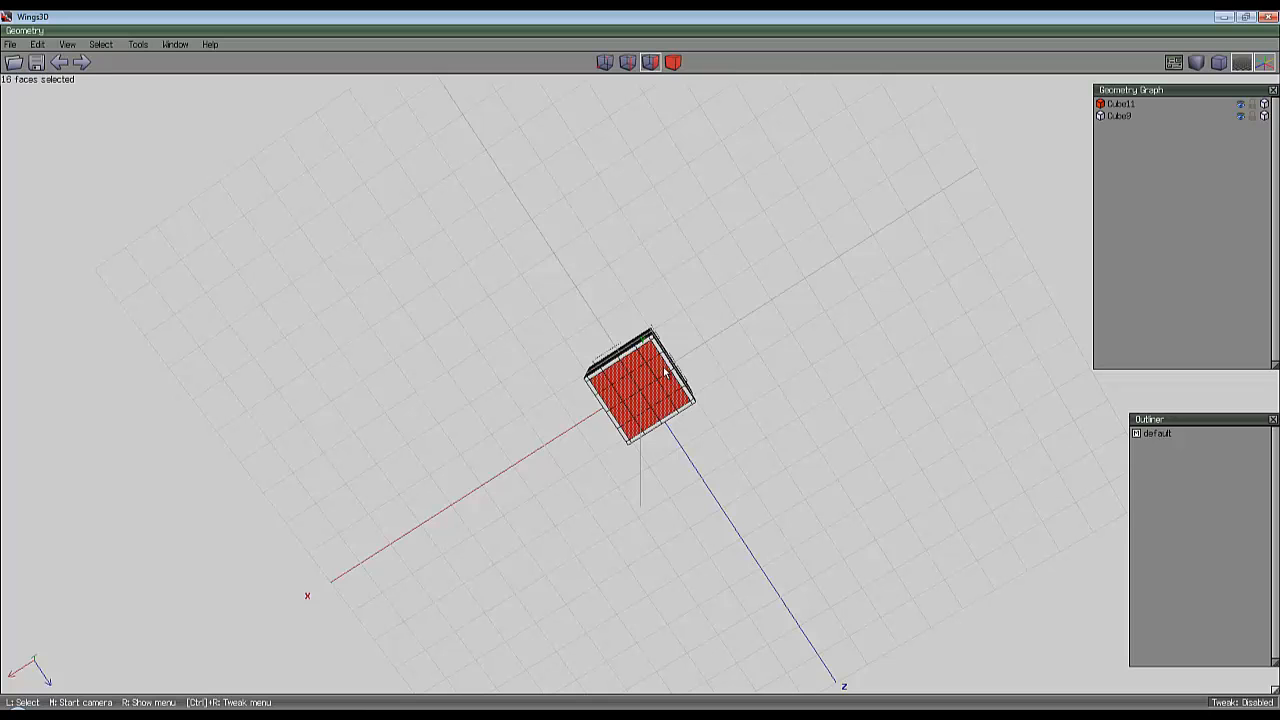
Select all grid faces on the cube's two opposite X-facing sides and dissolve them into one face per side.
middle_click(642, 370)
left_click(672, 397)
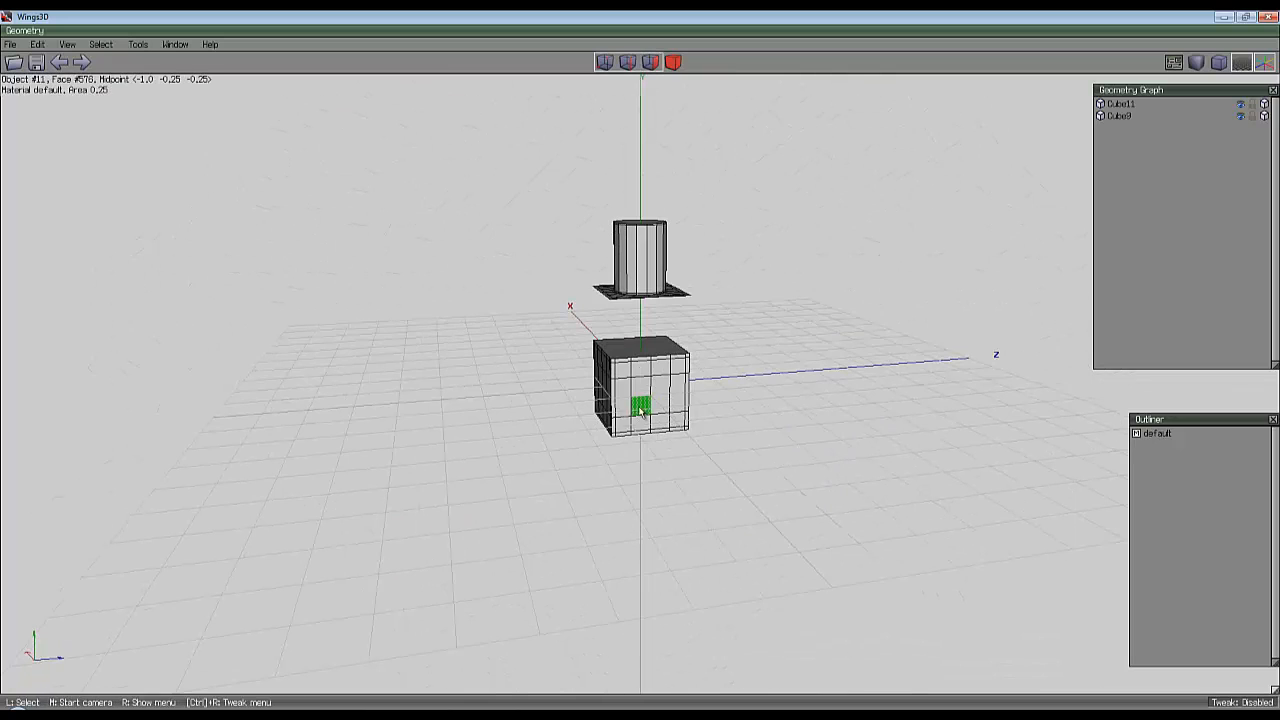
middle_click(659, 402)
left_click(666, 410)
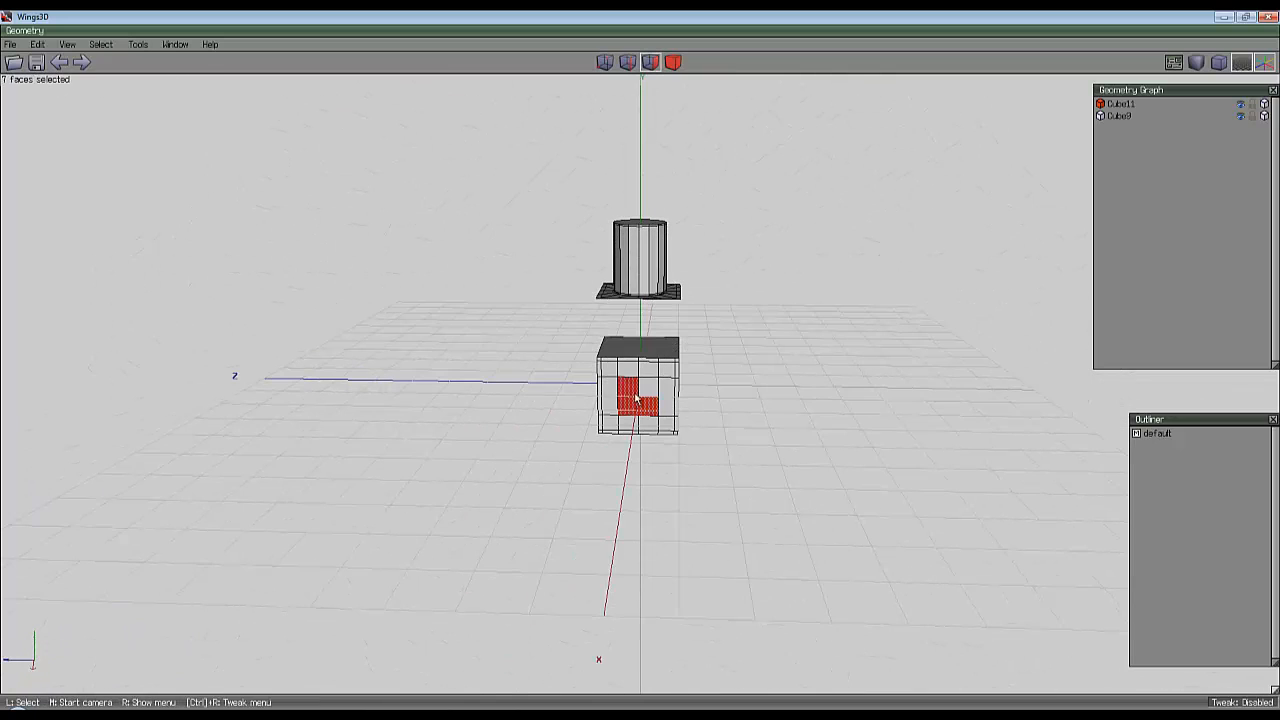
key("plus")
key("plus")
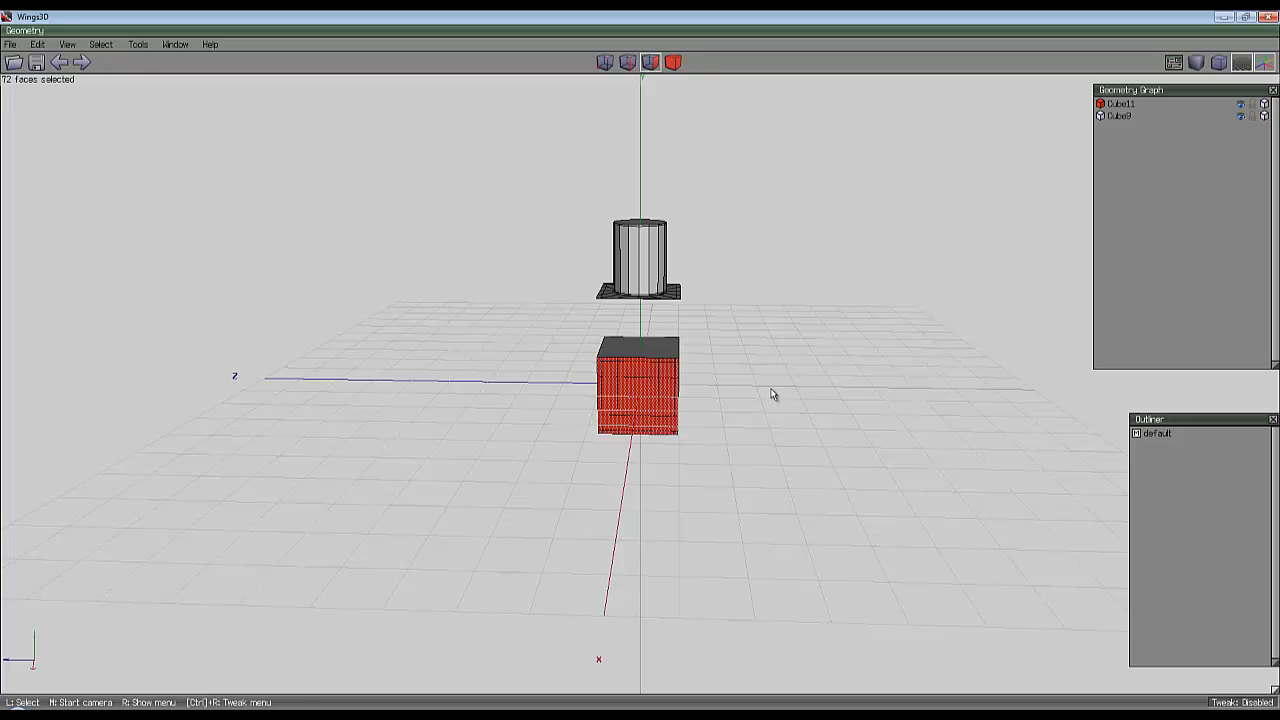
key("BackSpace")
Select all grid faces on the cube's two opposite Z-facing sides and dissolve them into one face per side.
middle_click(771, 393)
scroll(643, 374, "up", 7)
left_click(643, 371)
key("space")
mouse_move(645, 450)
left_mouse_down()
mouse_move(662, 408)
mouse_move(694, 442)
mouse_move(641, 441)
left_mouse_up()
middle_click(642, 371)
left_click(642, 371)
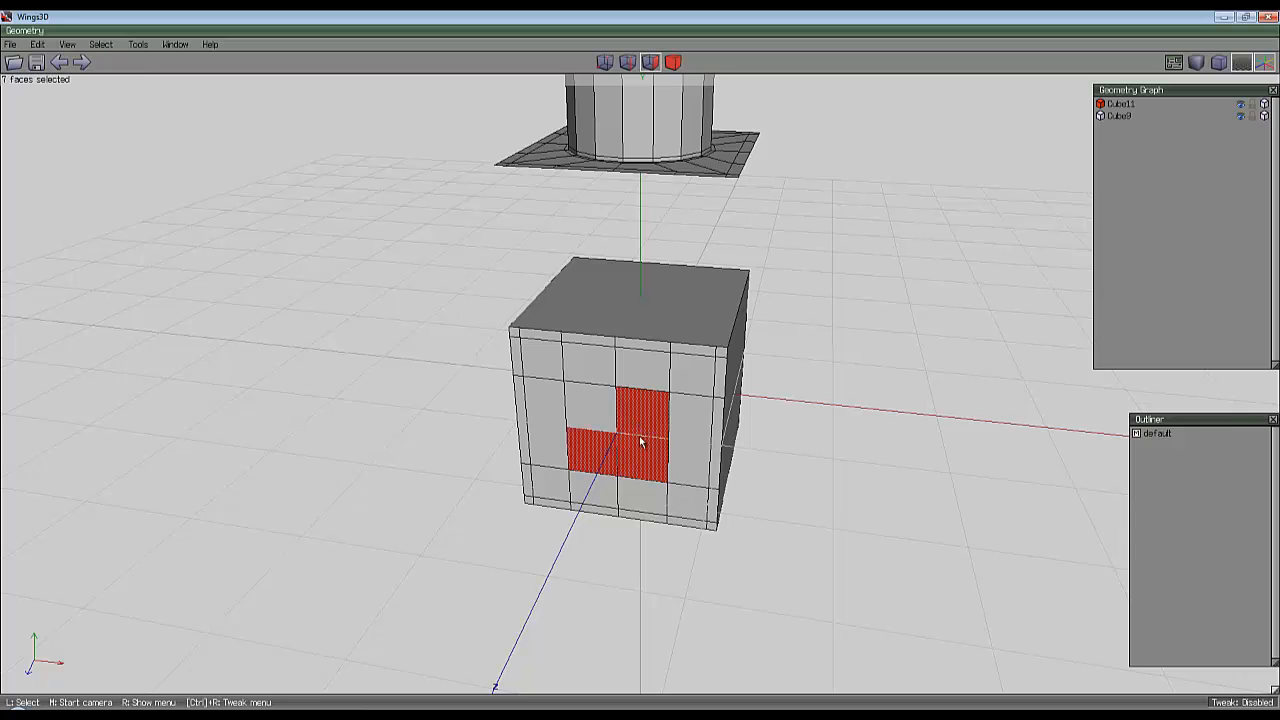
key("plus")
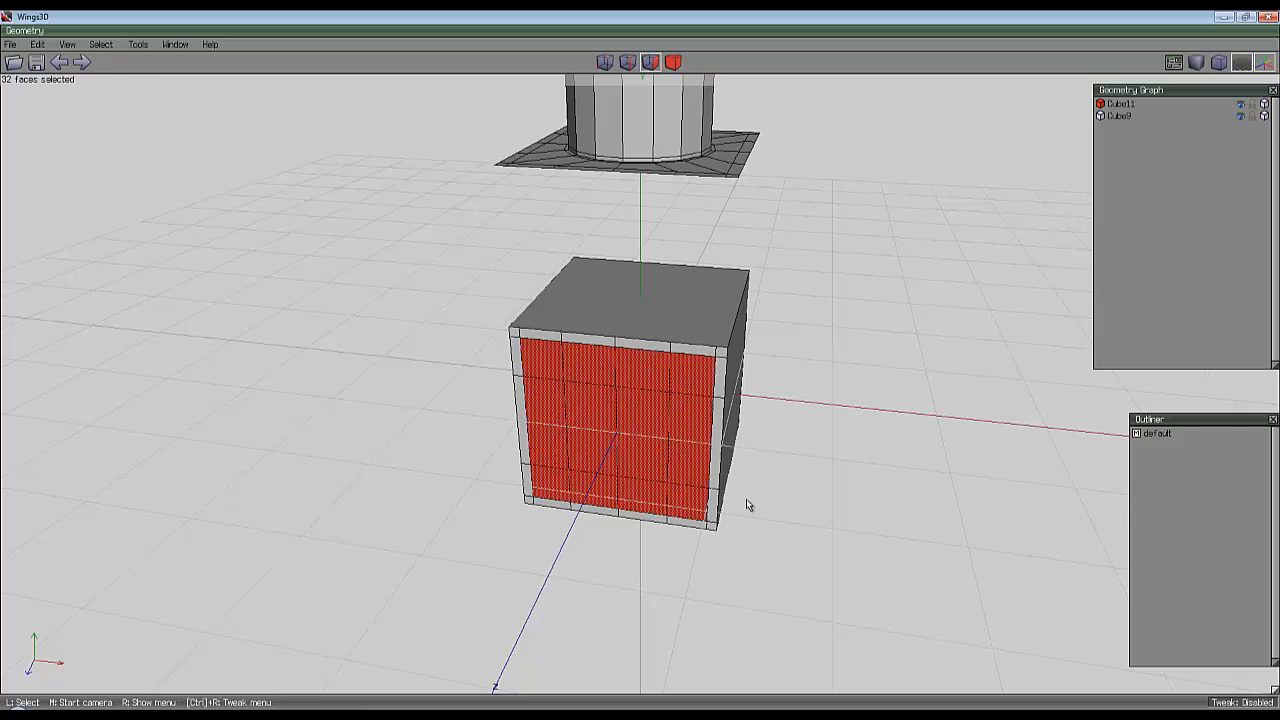
key("plus")
key("BackSpace")
Clear the selection, show the vertices and inspect those along the cube's edges from several angles.
middle_click(832, 456)
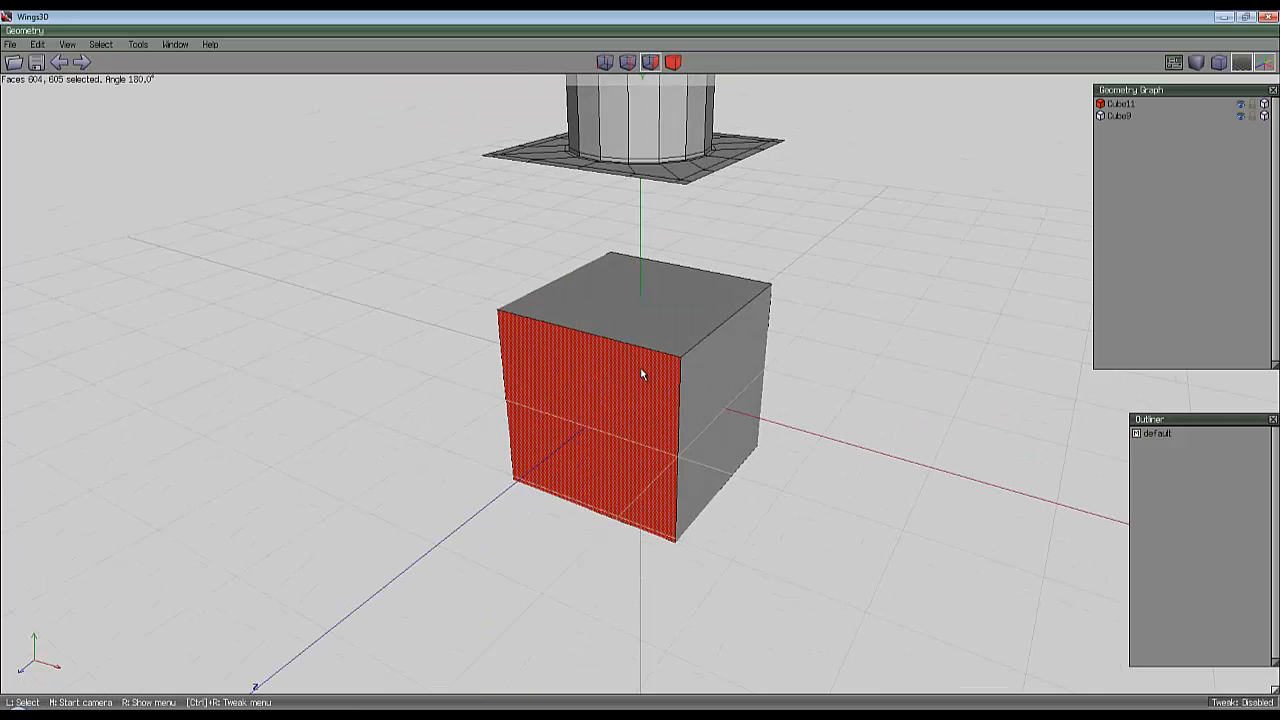
key("space")
middle_click(800, 336)
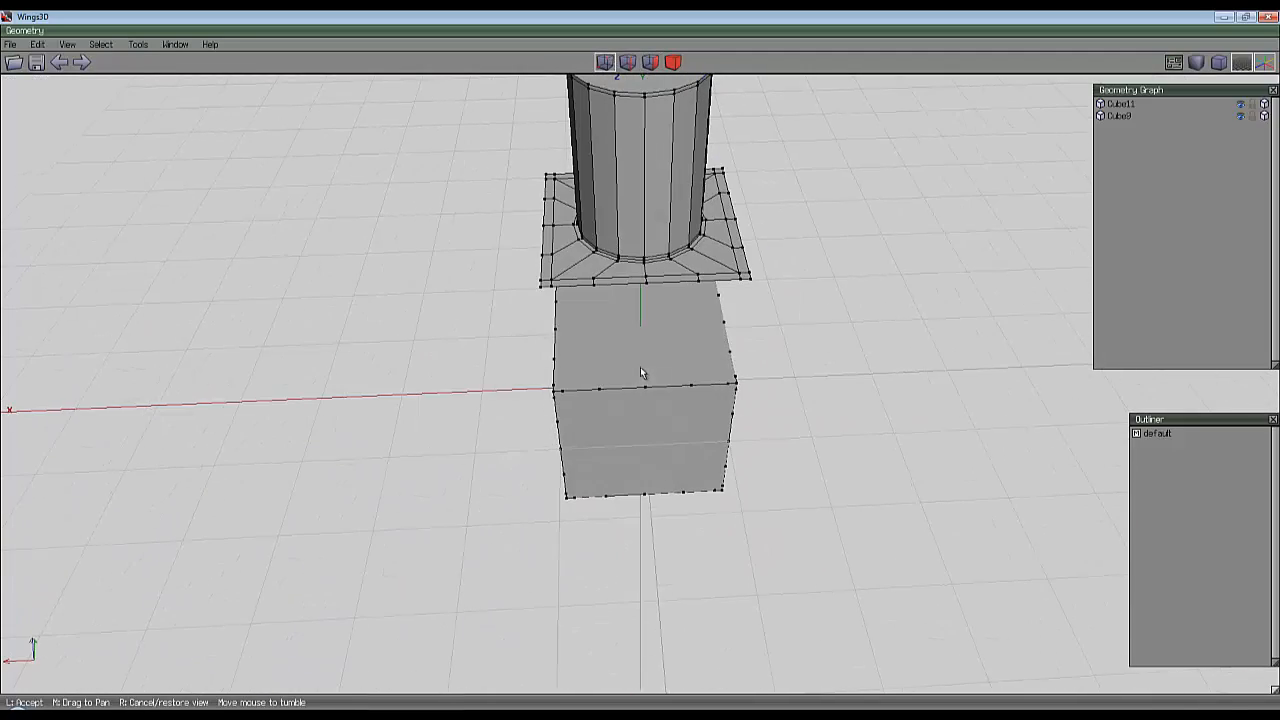
middle_click(814, 406)
left_click(638, 368)
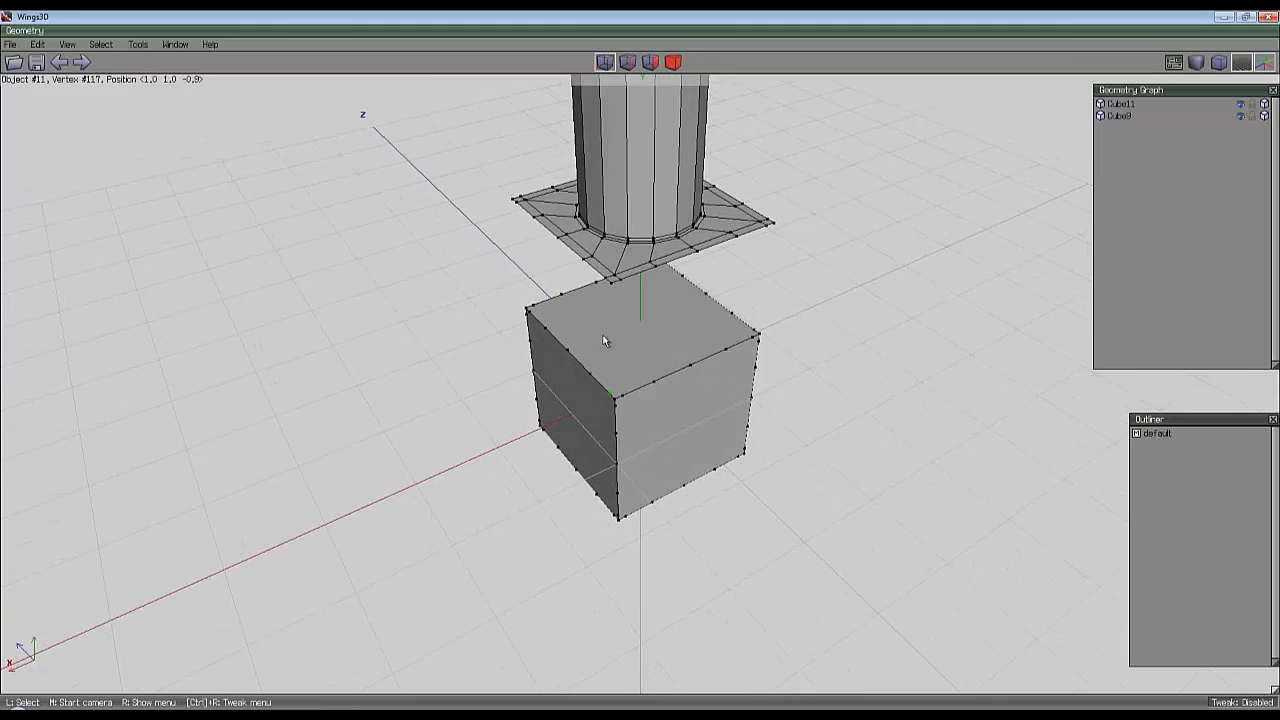
Start Put On with clones from the plate's underside face and choose two adjacent cube faces as targets.
middle_click(771, 244)
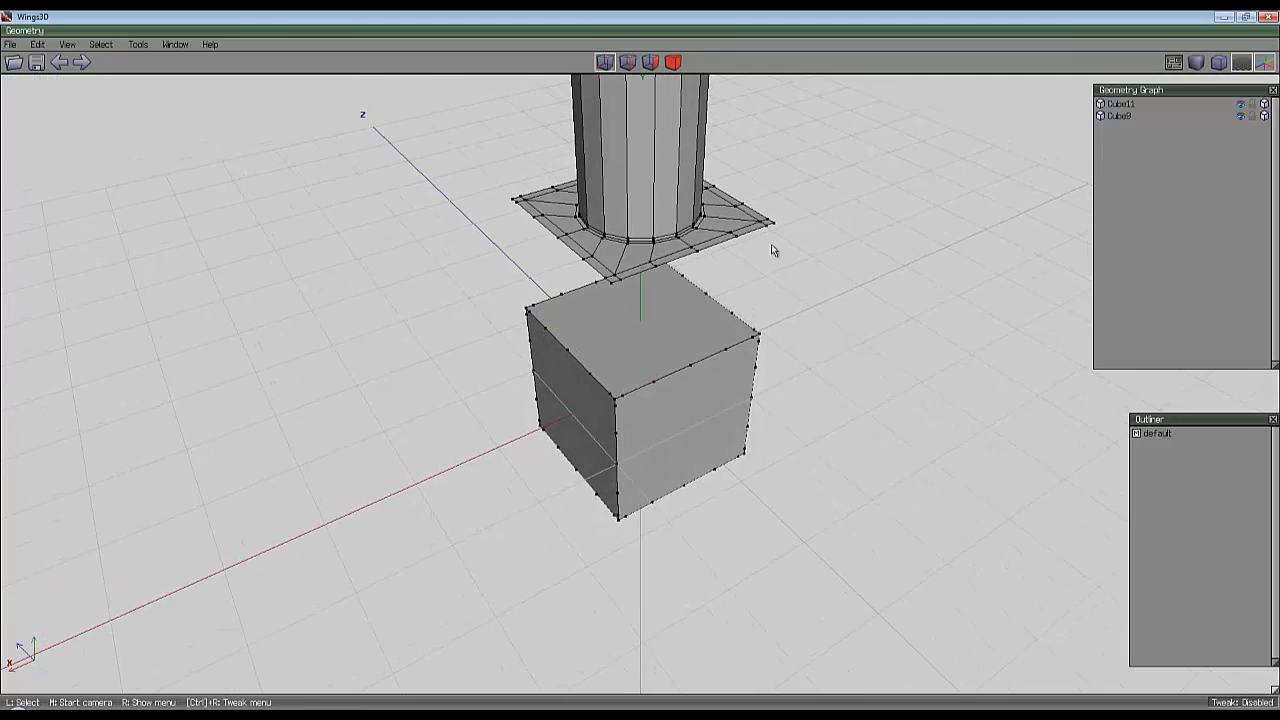
left_click(643, 373)
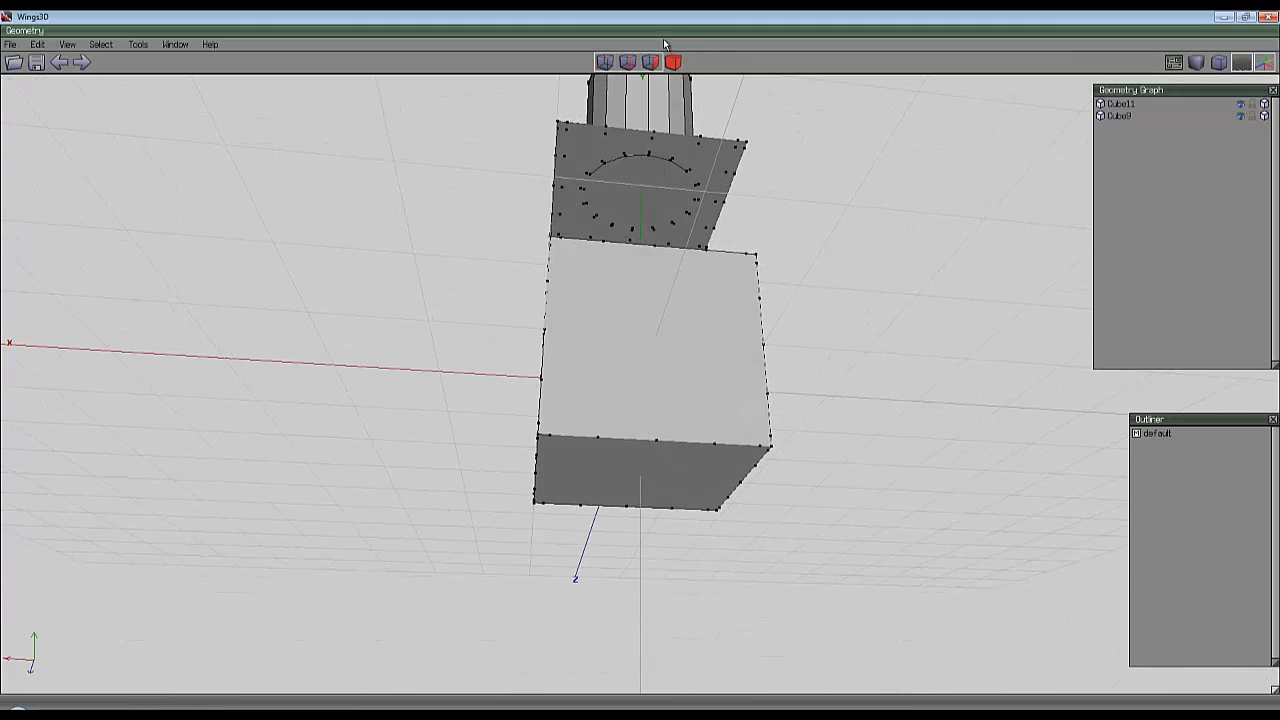
left_click(700, 194)
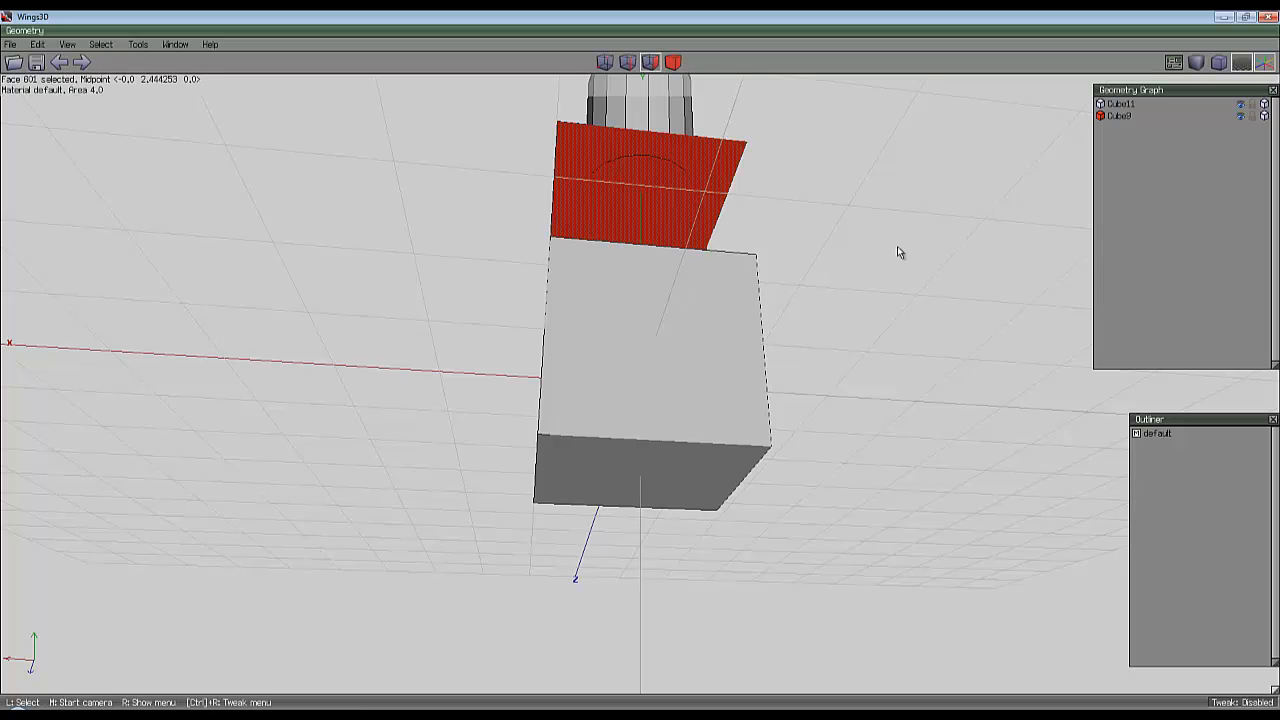
right_click(897, 246)
right_click(923, 491)
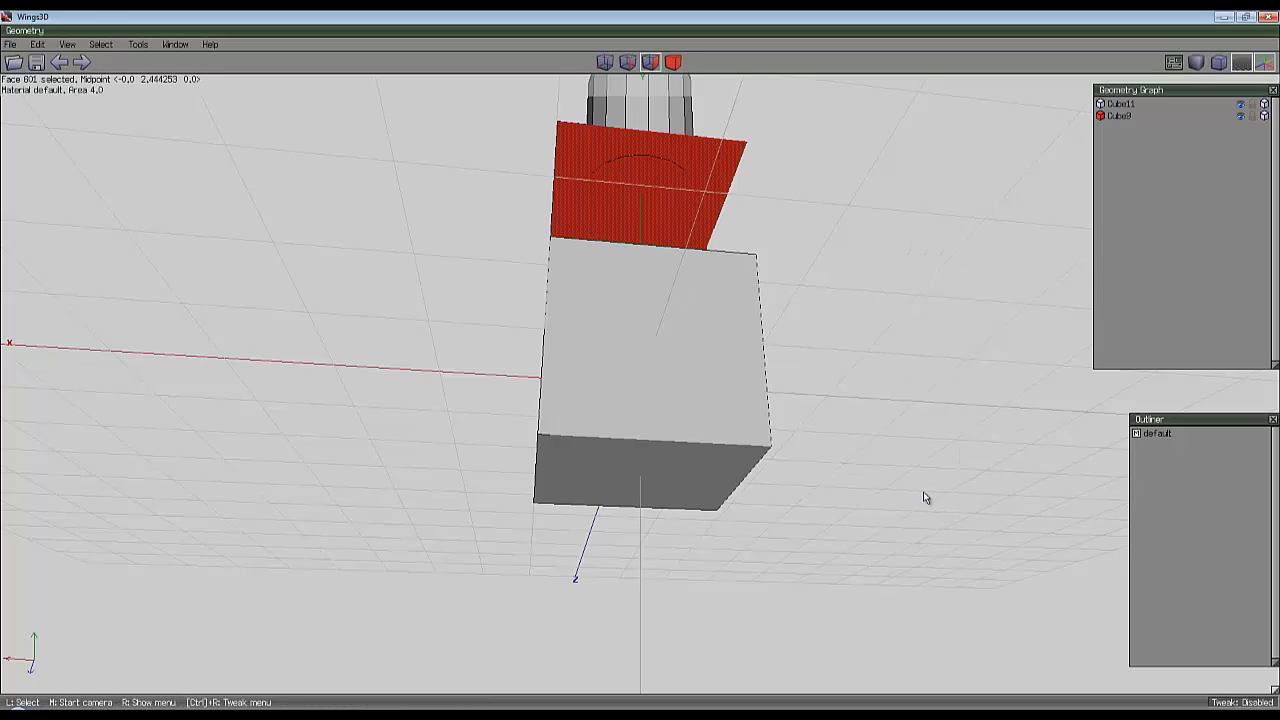
middle_click(923, 491)
left_click(643, 372)
left_click(709, 337)
left_click(686, 431)
Add the remaining four cube faces as targets and create cylinder clones on all six sides.
middle_click(686, 431)
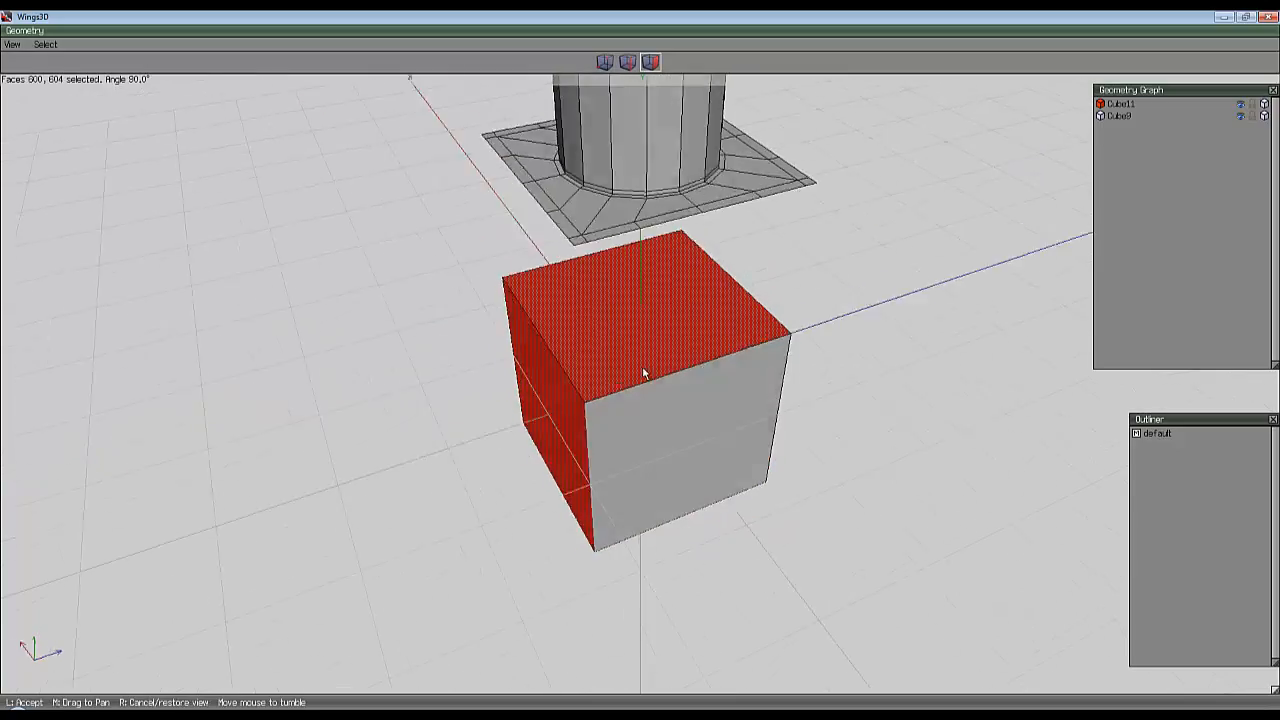
left_click(643, 370)
left_click(717, 433)
middle_click(748, 386)
left_click(643, 372)
left_click(693, 435)
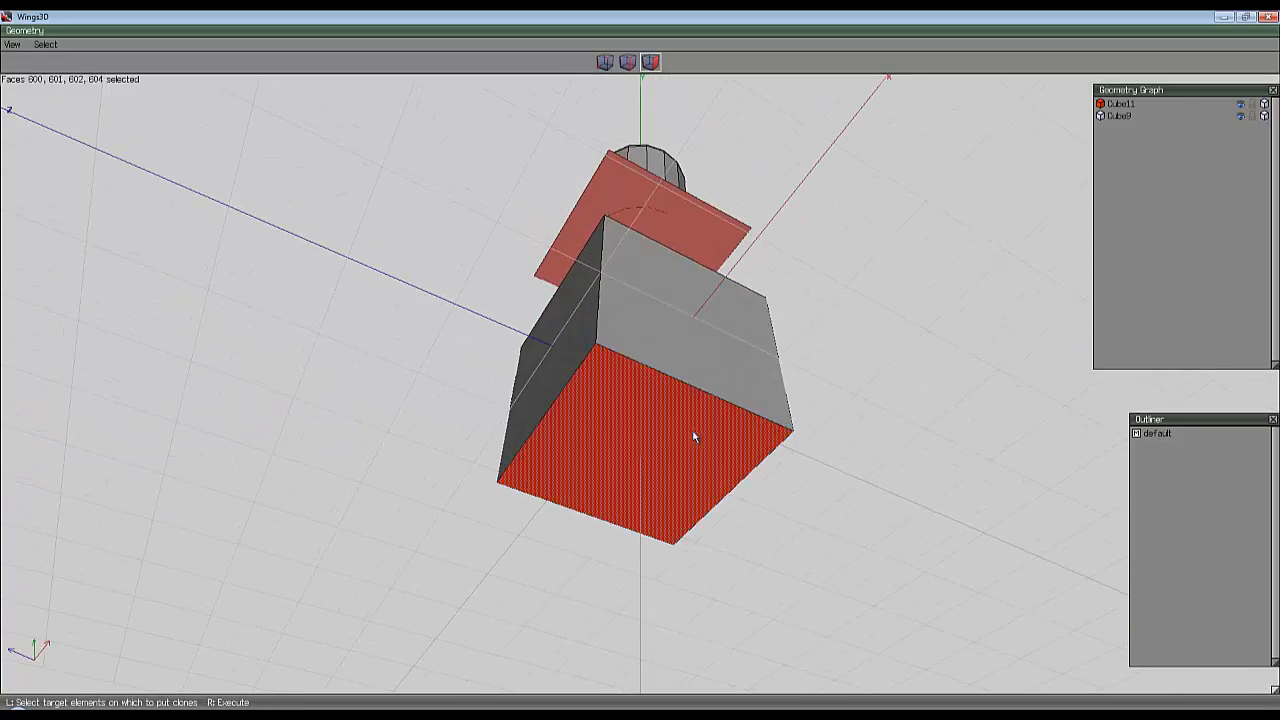
left_click(677, 339)
left_click(563, 349)
middle_click(640, 345)
left_click(857, 277)
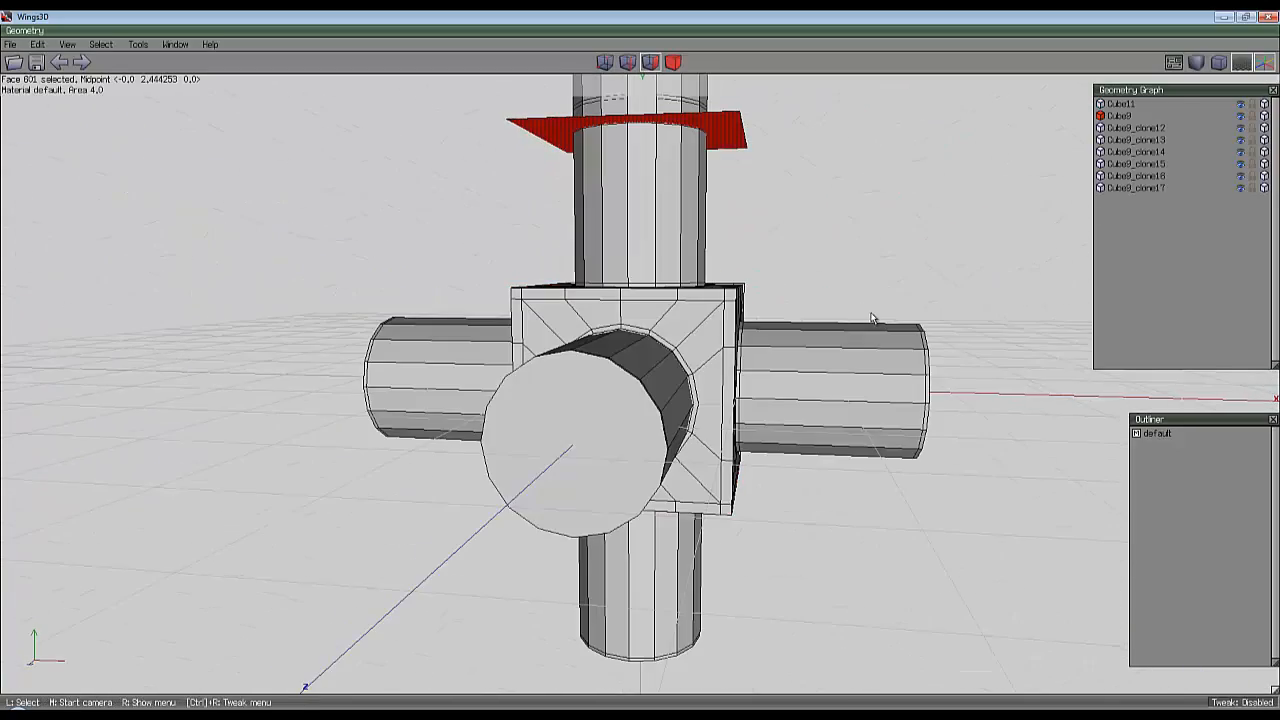
Select the original flanged cylinder floating above the cube and delete it.
middle_click(645, 372)
left_click(645, 372)
key("b")
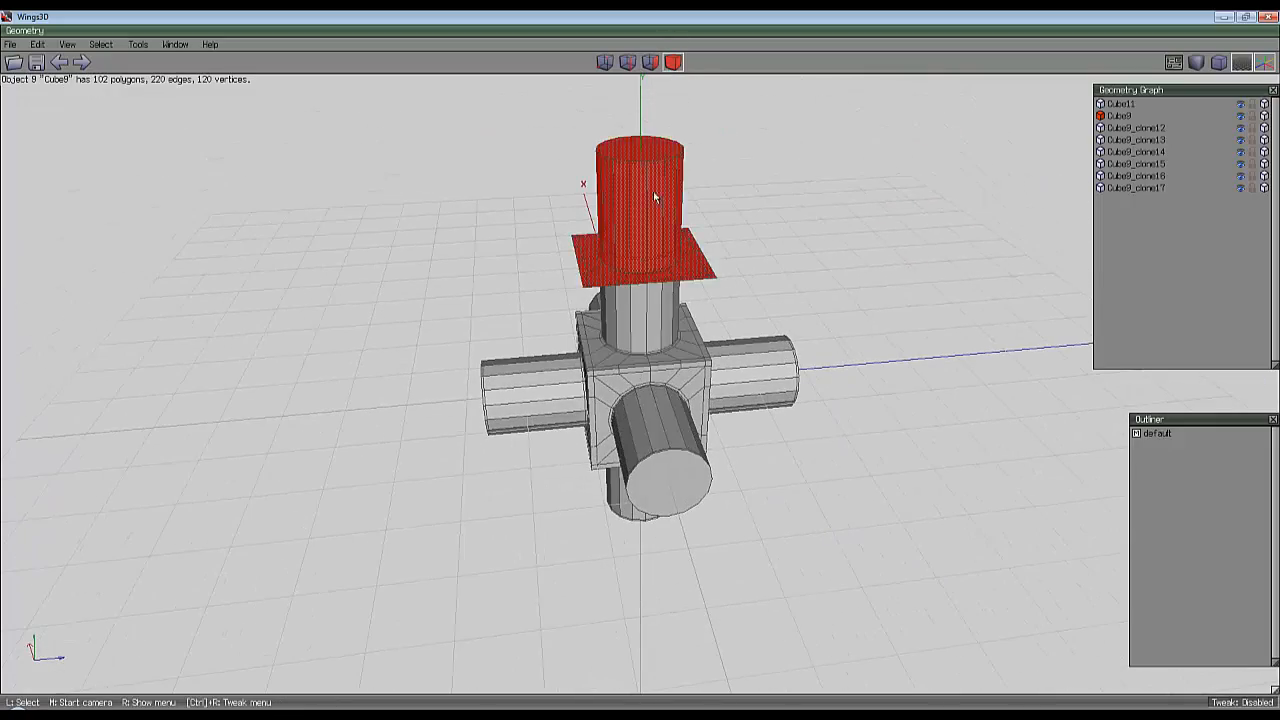
key("Delete")
Select the cube and all six cloned cylinders and weld them into one object.
middle_click(640, 366)
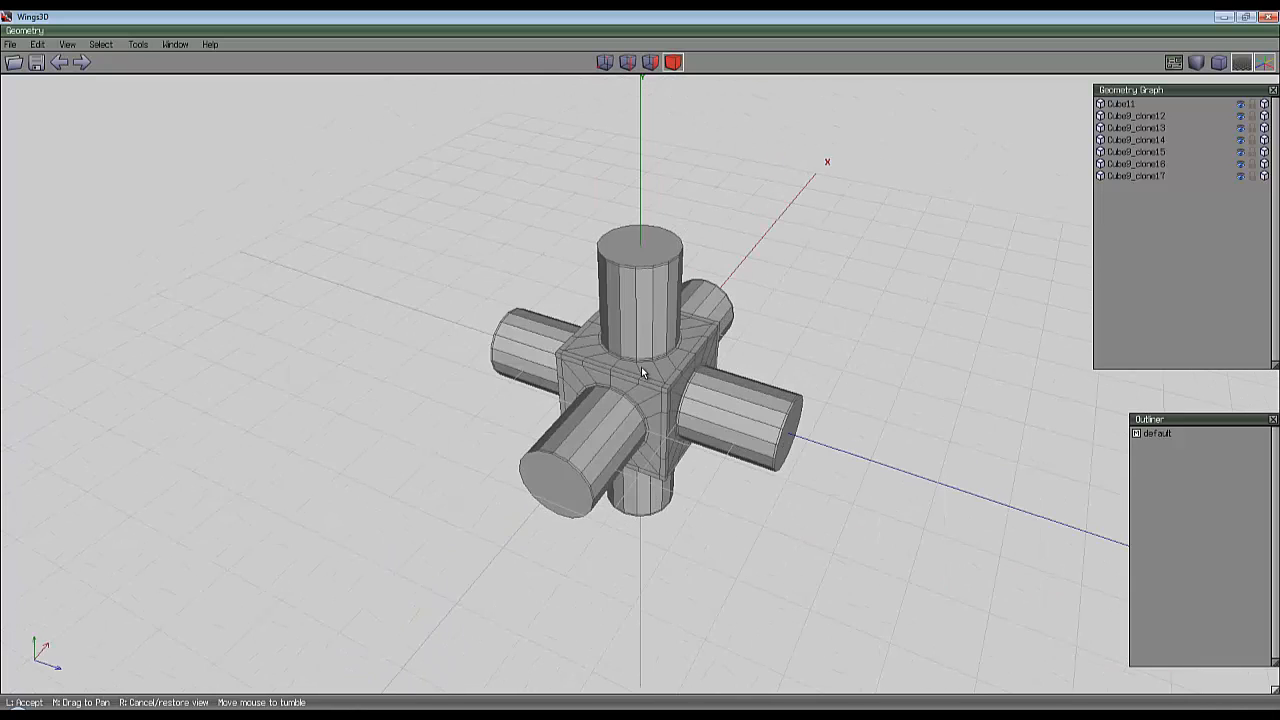
left_click(641, 366)
left_click_drag(517, 254, 925, 551)
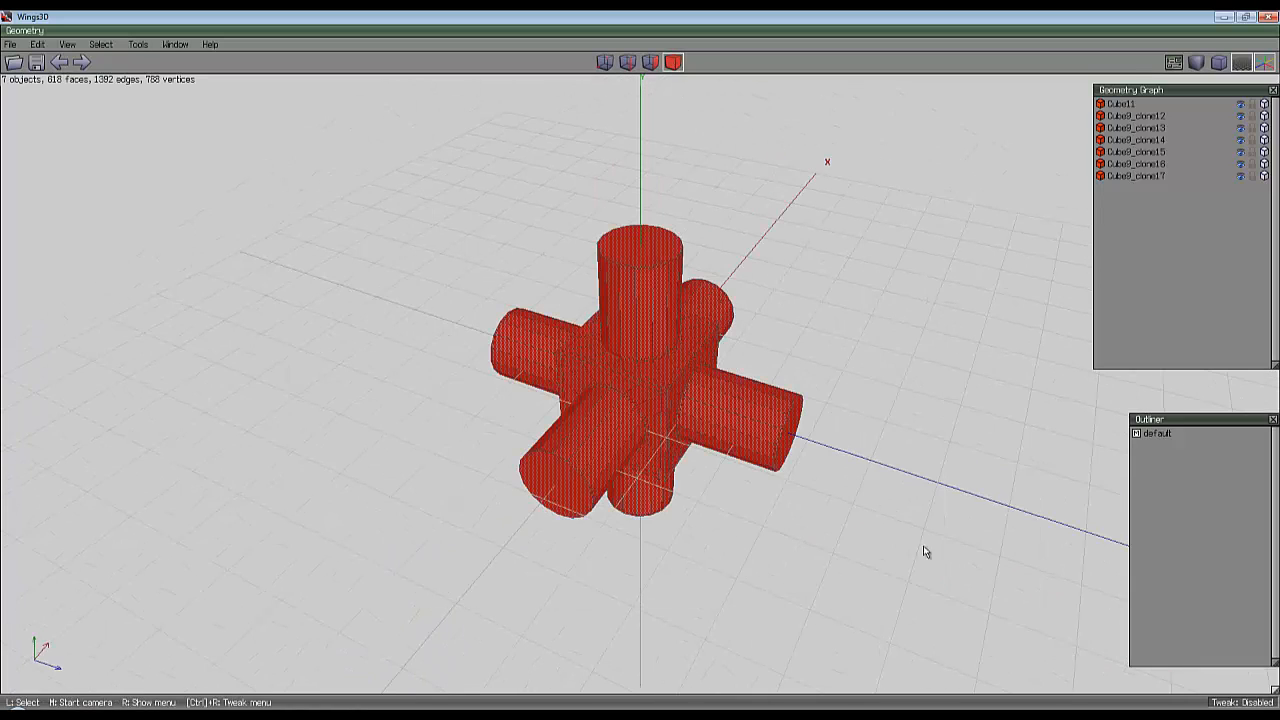
right_click(840, 292)
left_click(860, 470)
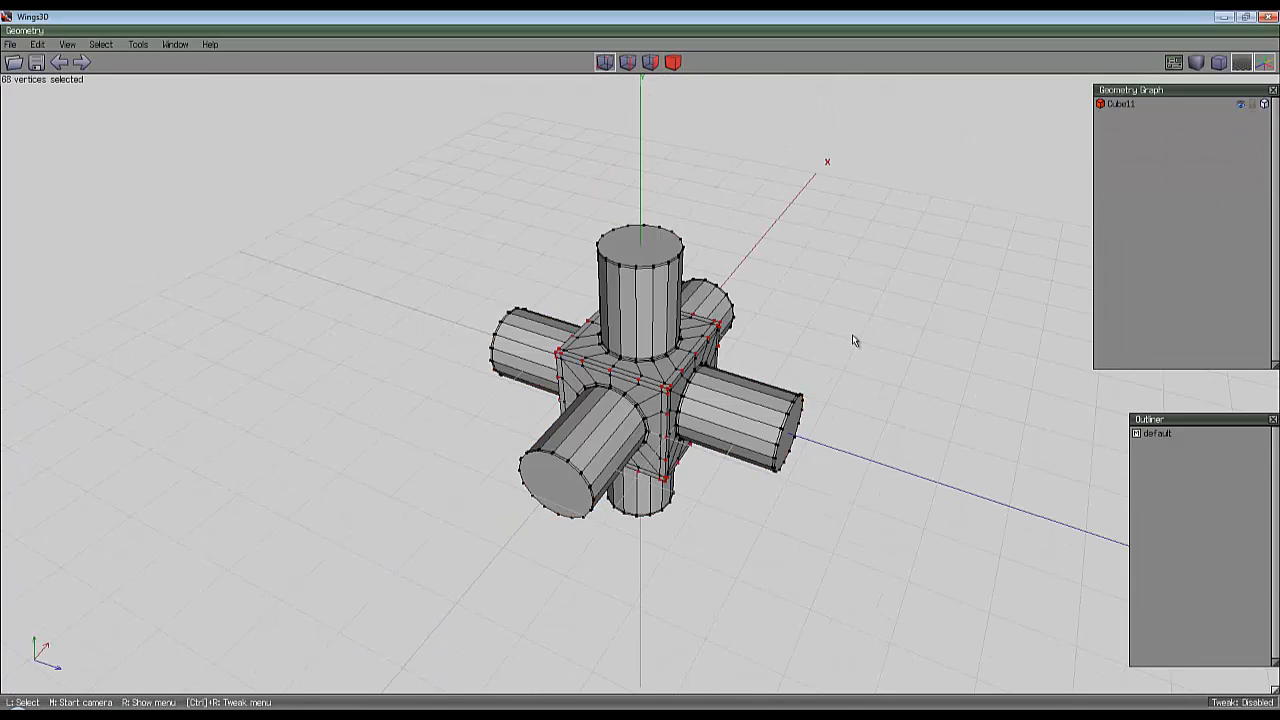
Examine the selected vertices along the cube's edges, clear the selection, and check the welded mesh in smooth preview.
middle_click(771, 375)
scroll(641, 373, "up", 5)
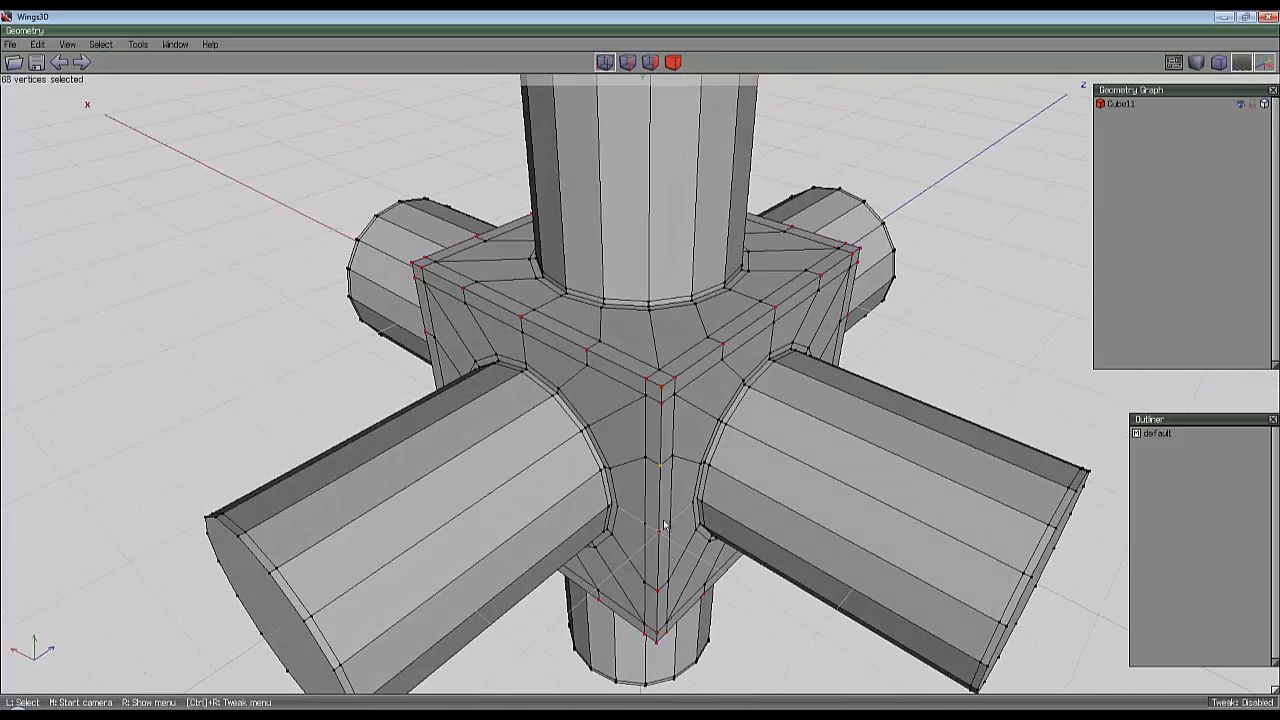
middle_click_drag(918, 232, 632, 256)
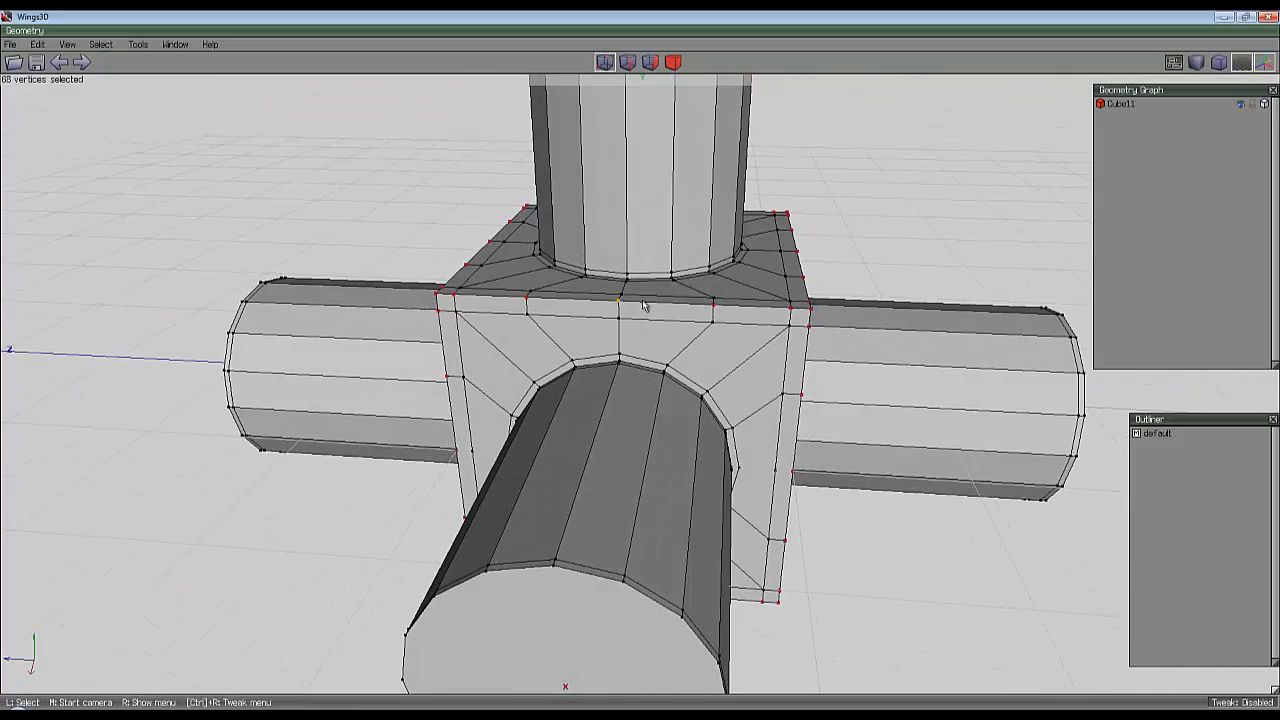
middle_click(824, 315)
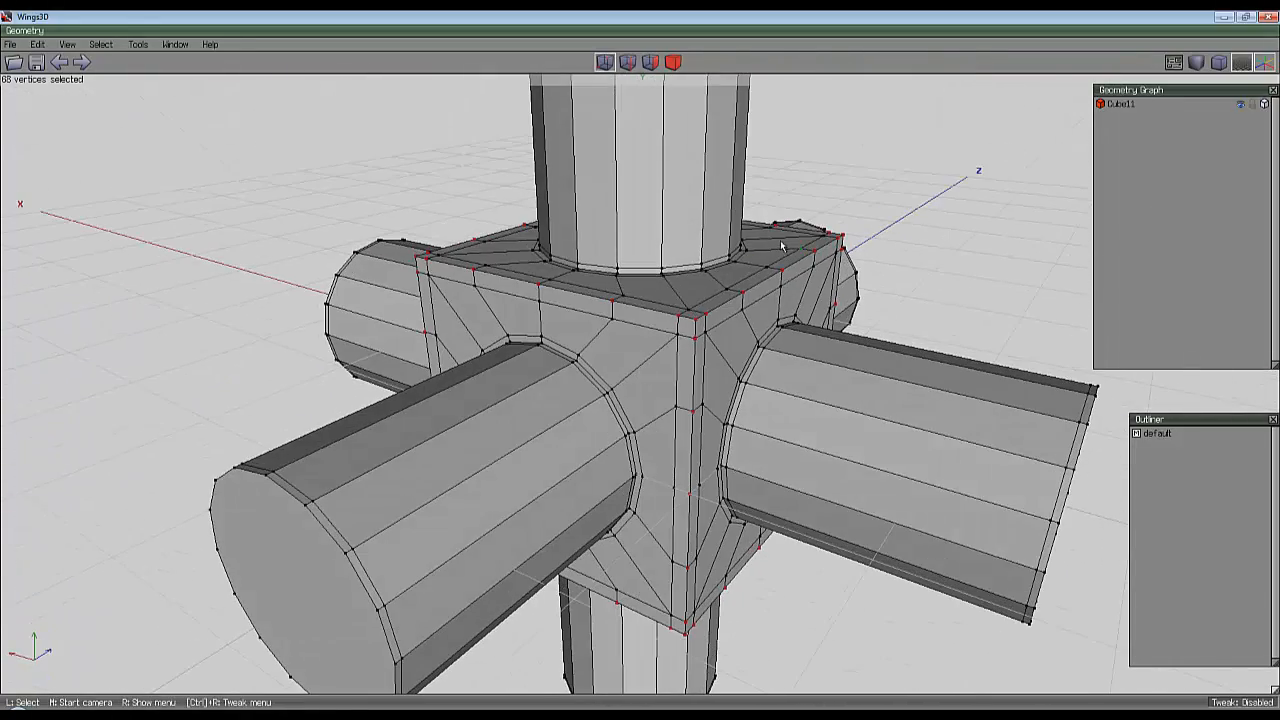
middle_click(783, 246)
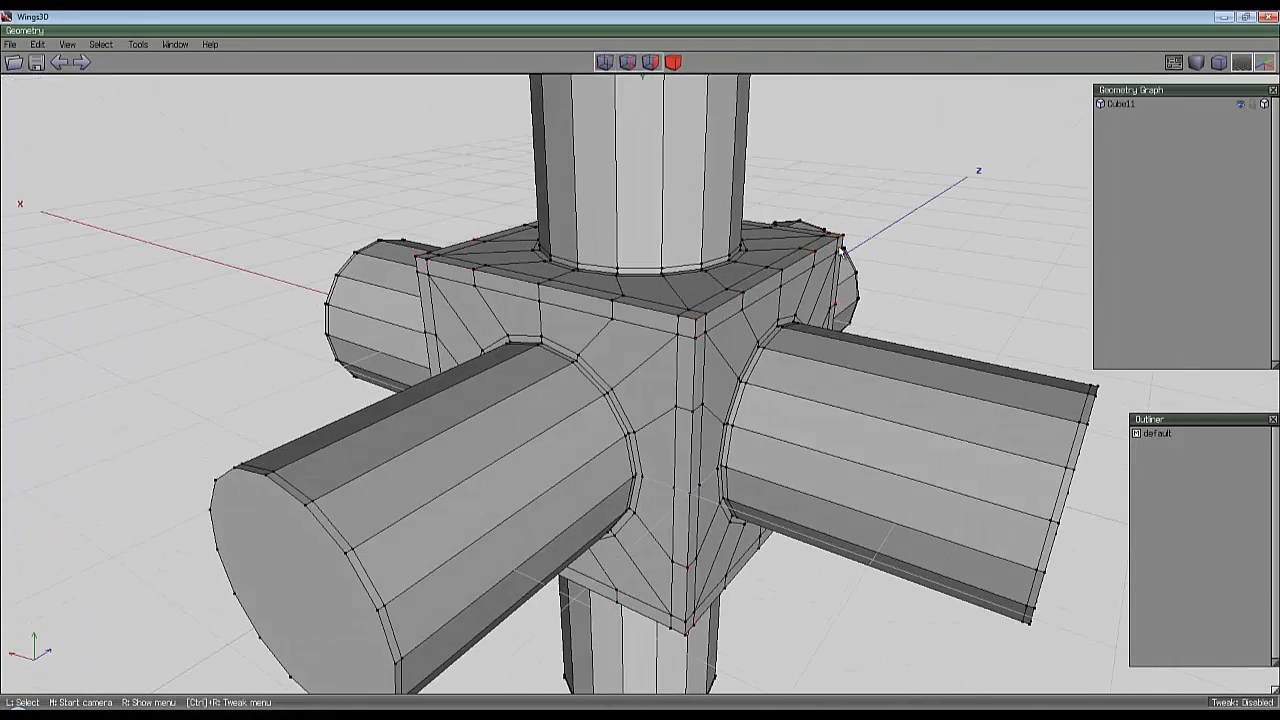
left_click(843, 268)
key("Tab")
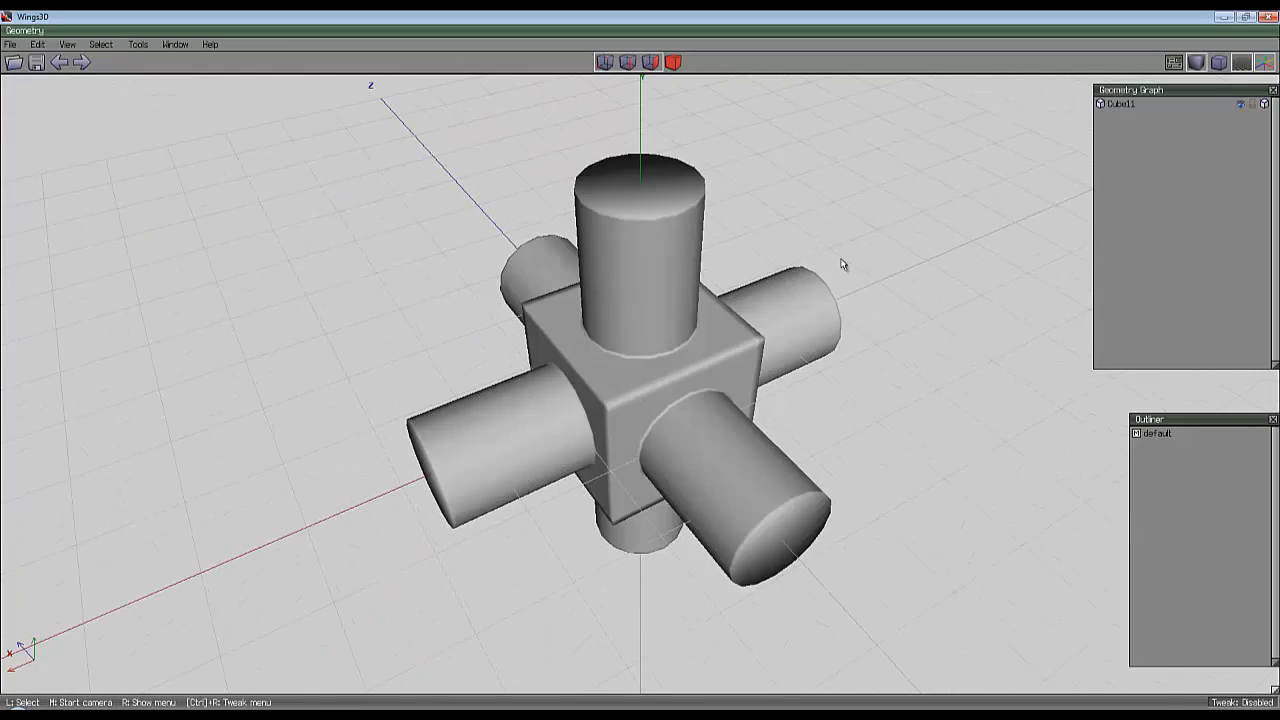
key("Tab")
Select the end cap faces of all six cylinders and hollow the mesh into an open-ended shell with walls about 0.2 thick.
middle_click(838, 238)
left_click(838, 238)
left_click(678, 502)
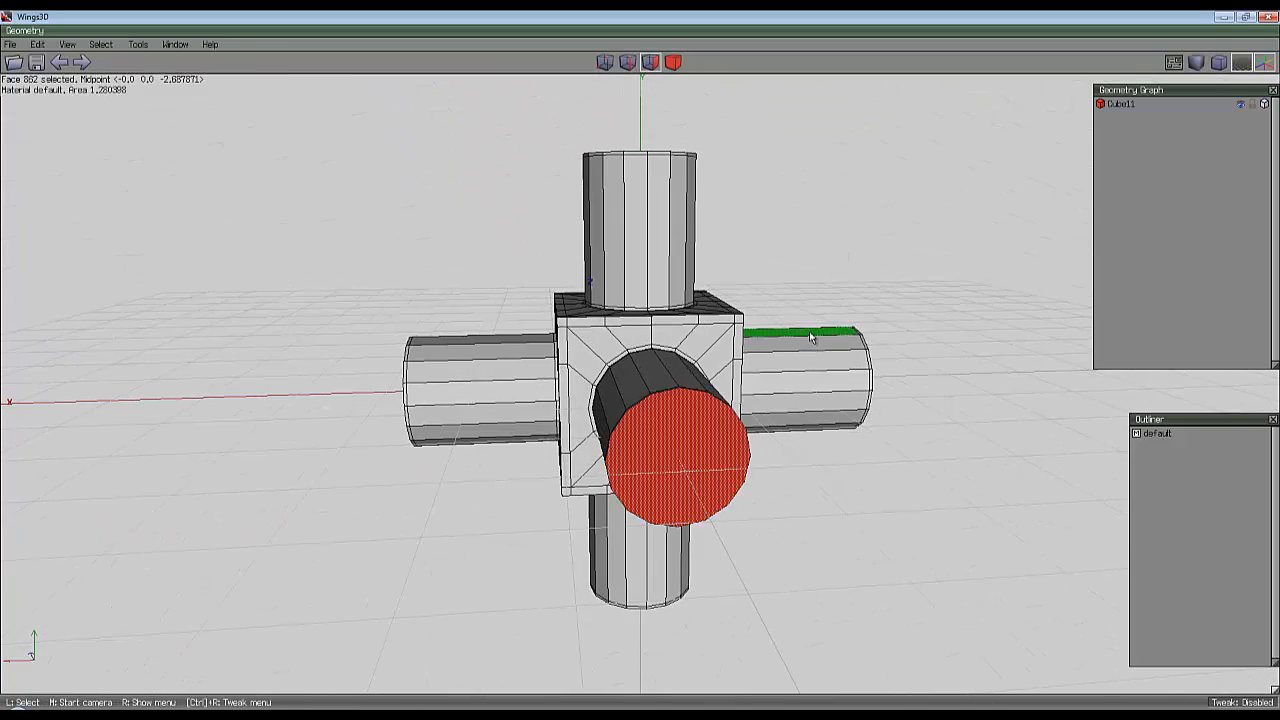
middle_click(846, 280)
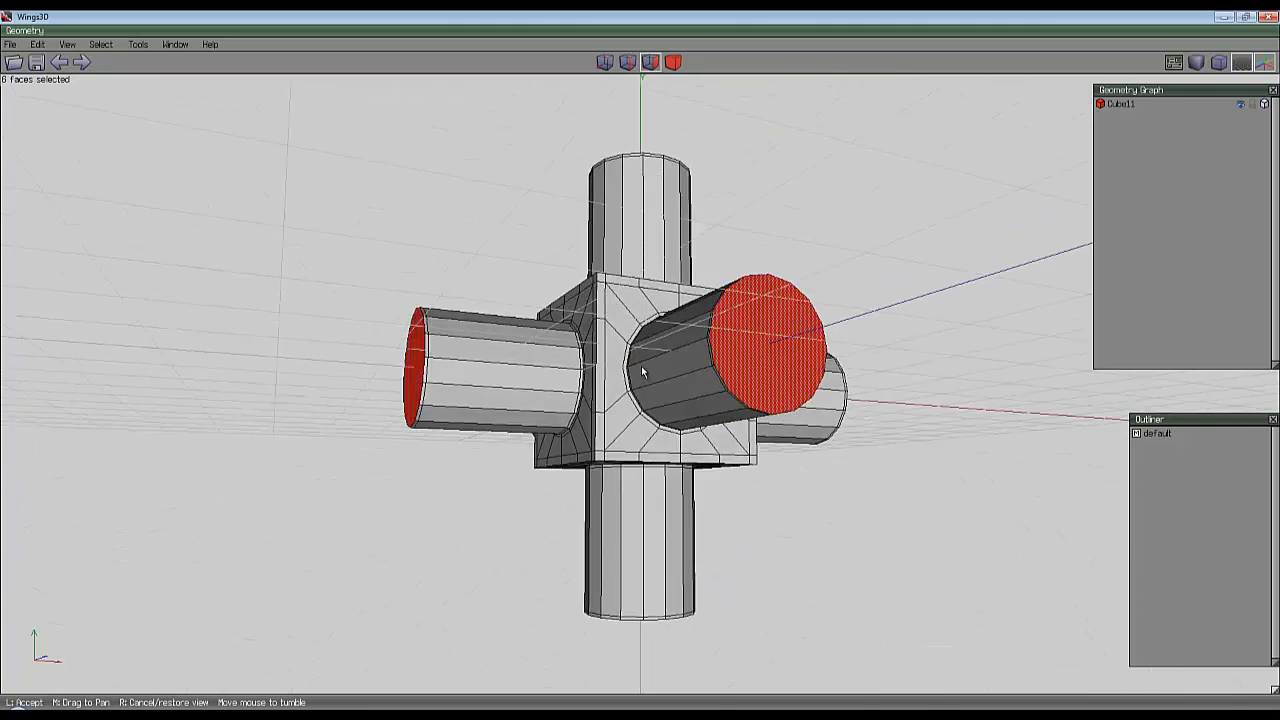
left_click(846, 280)
right_click(810, 263)
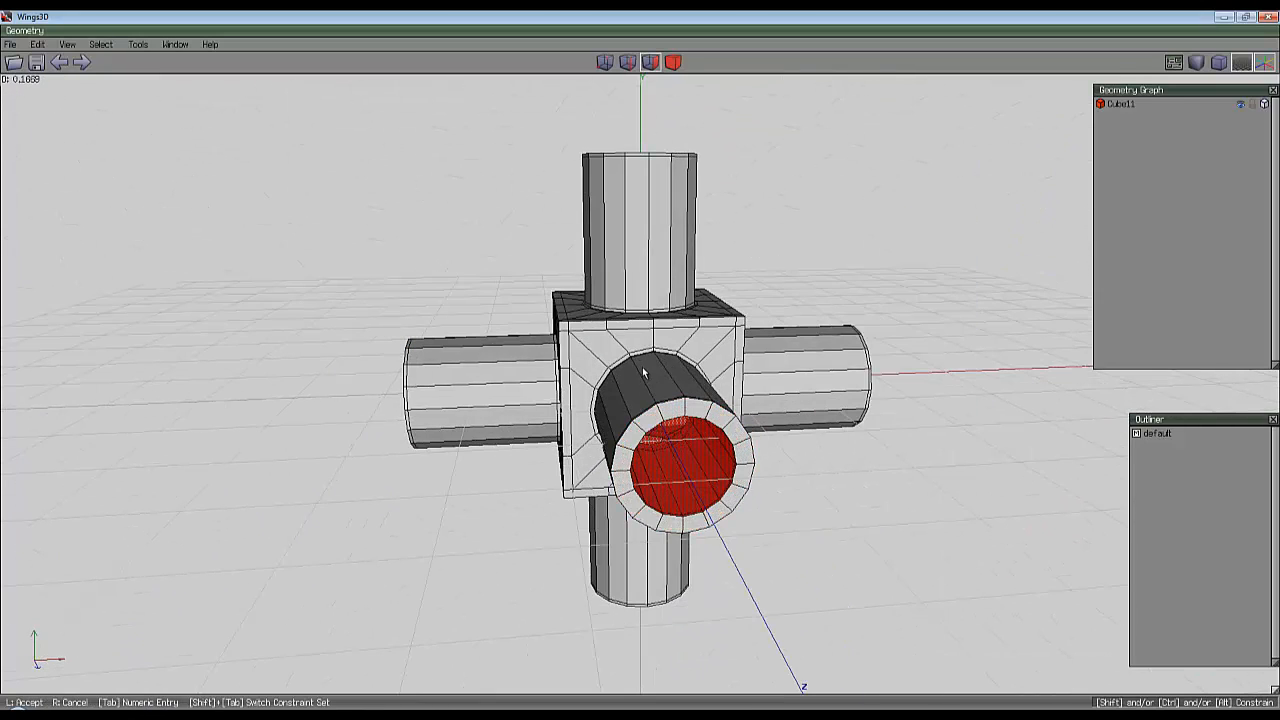
Examine the hollowed mesh inside and out, clear the face selection, and check the open tubes in smooth preview.
middle_click(876, 396)
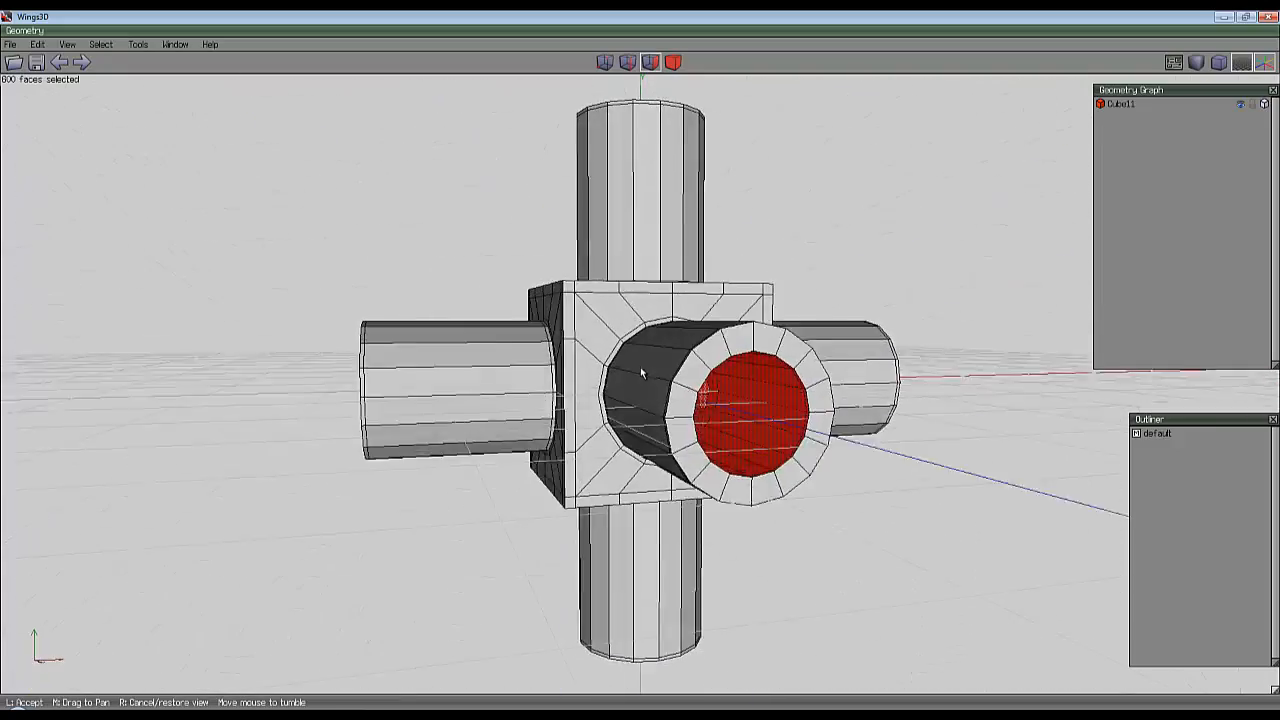
scroll(641, 373, "up", 10)
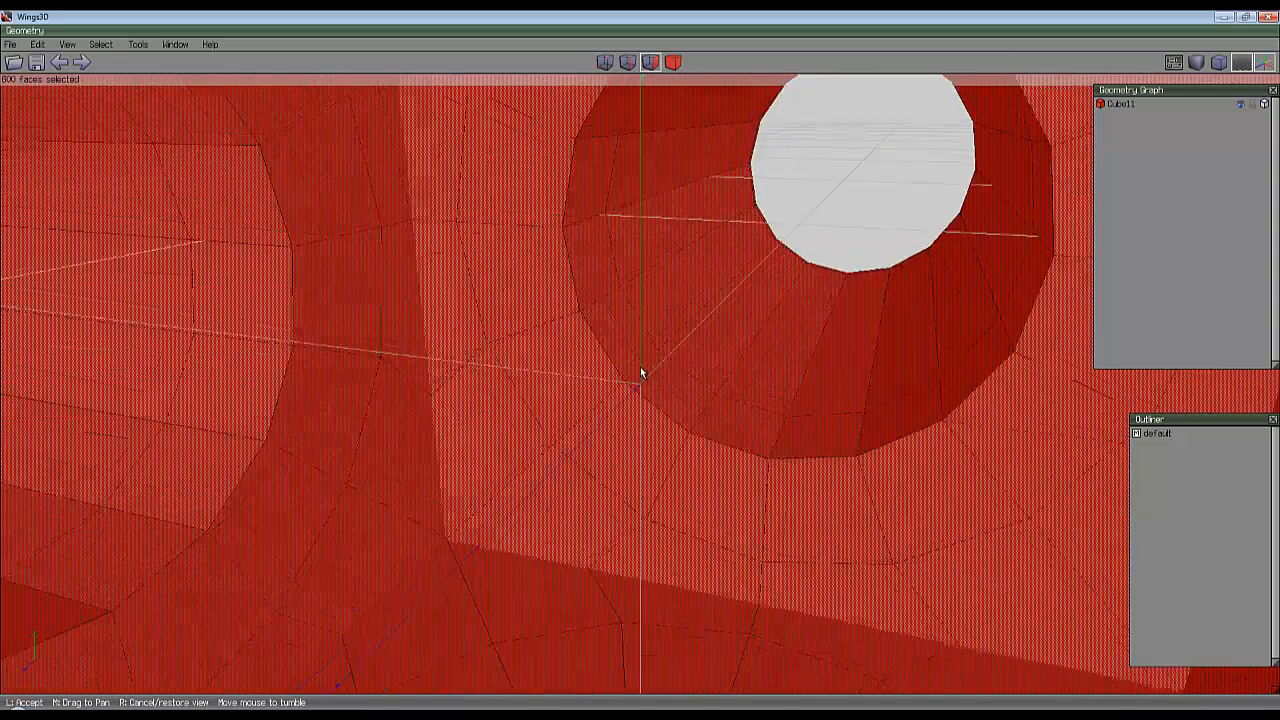
scroll(641, 367, "down", 10)
left_click(641, 367)
key("space")
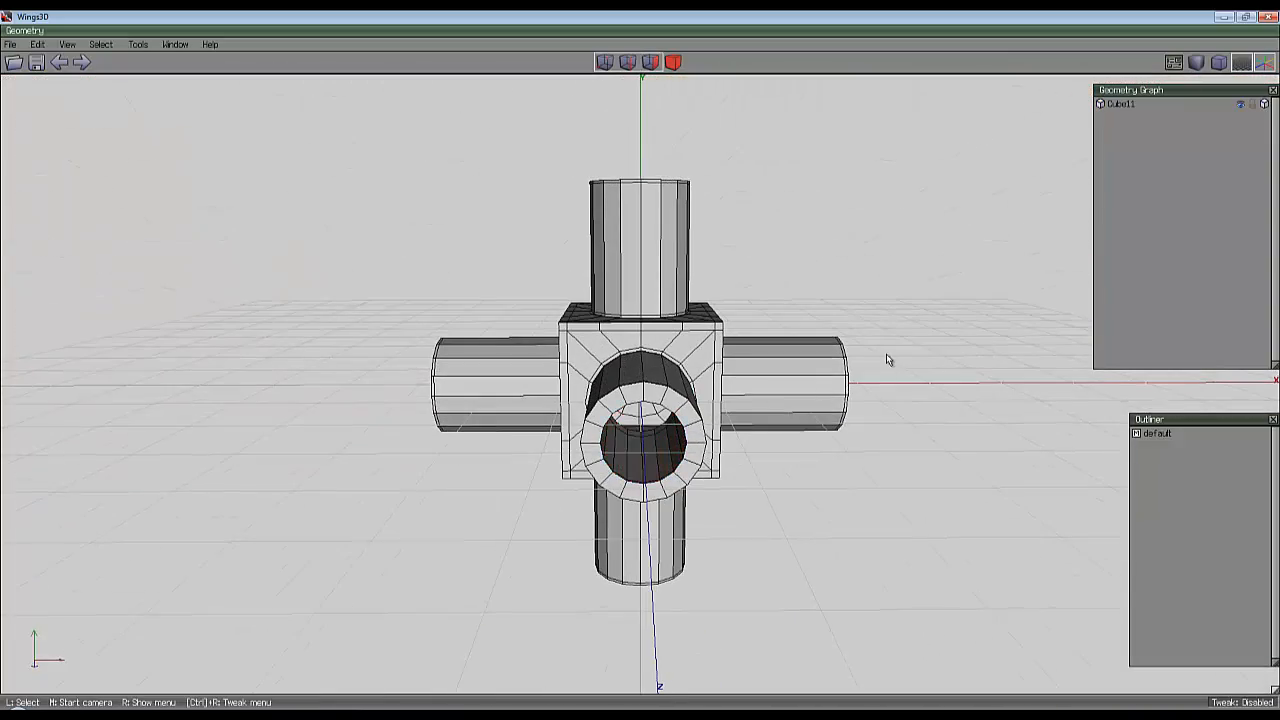
middle_click(870, 378)
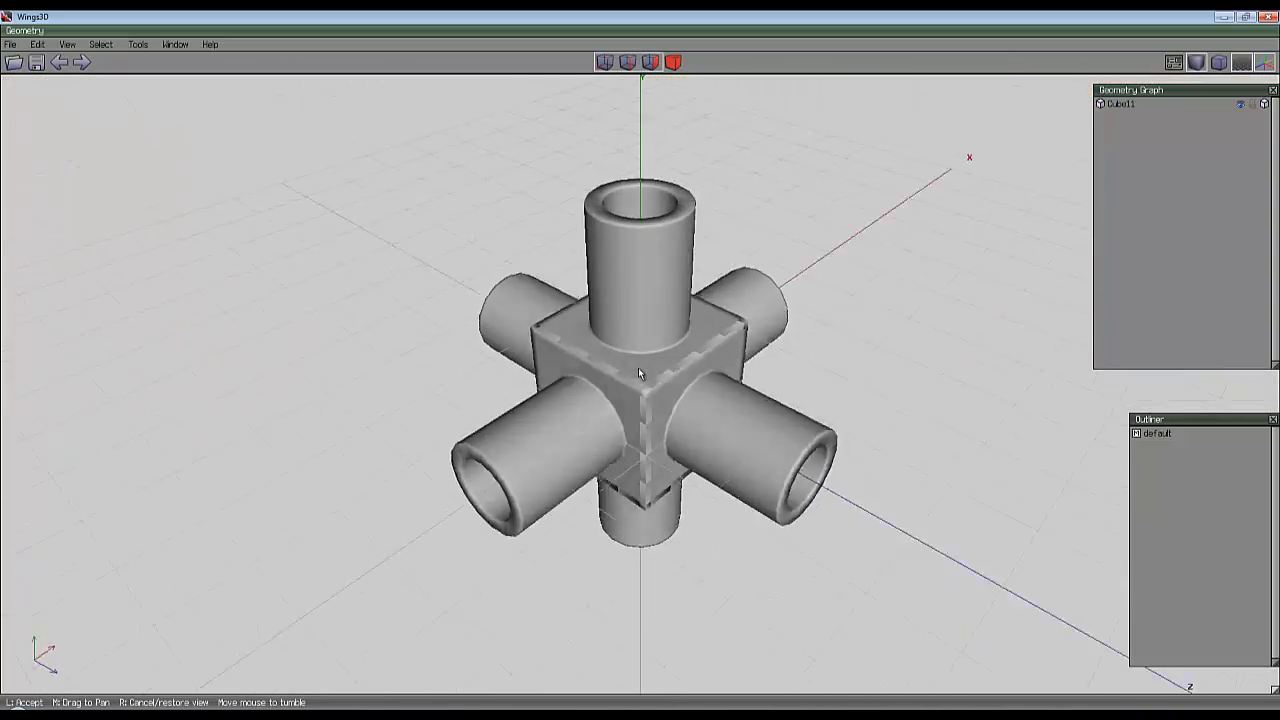
left_click(866, 369)
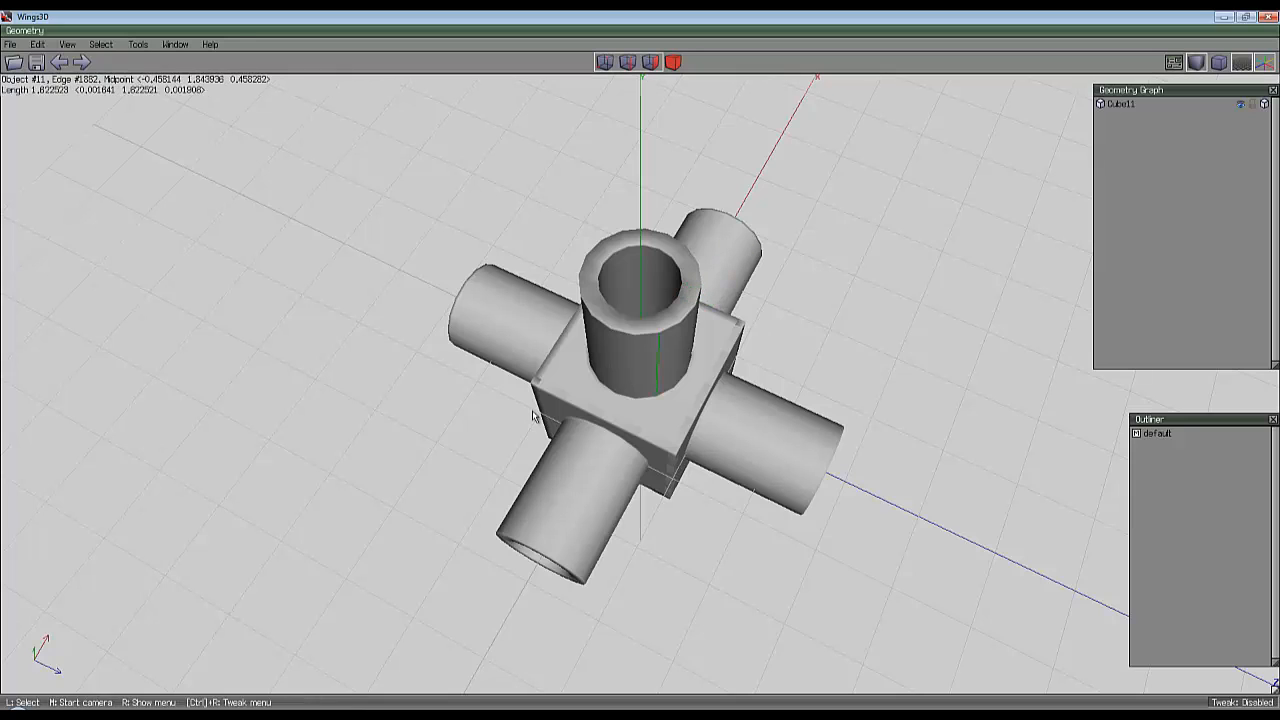
middle_click(793, 407)
scroll(640, 367, "up", 5)
left_click(640, 367)
key("Tab")
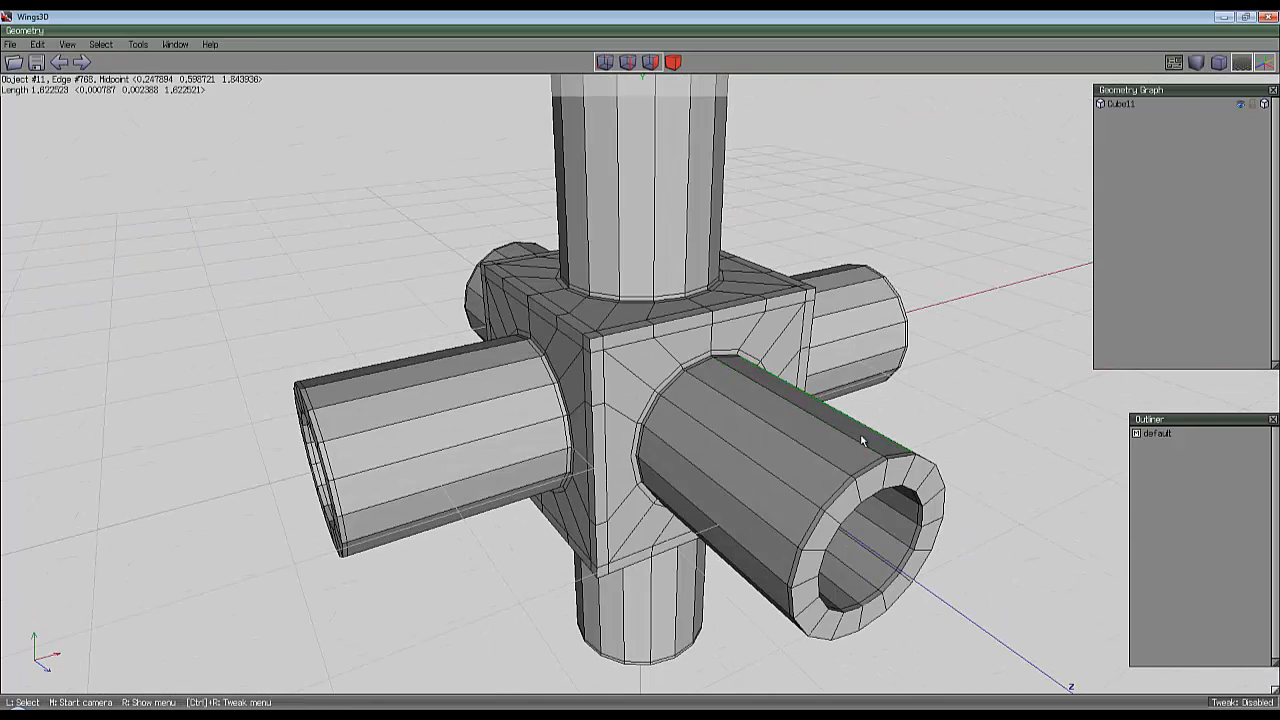
Connect the radial edges on all six tube rims and bevel the resulting loops outward close to the inner and outer rim edges.
left_click(643, 375)
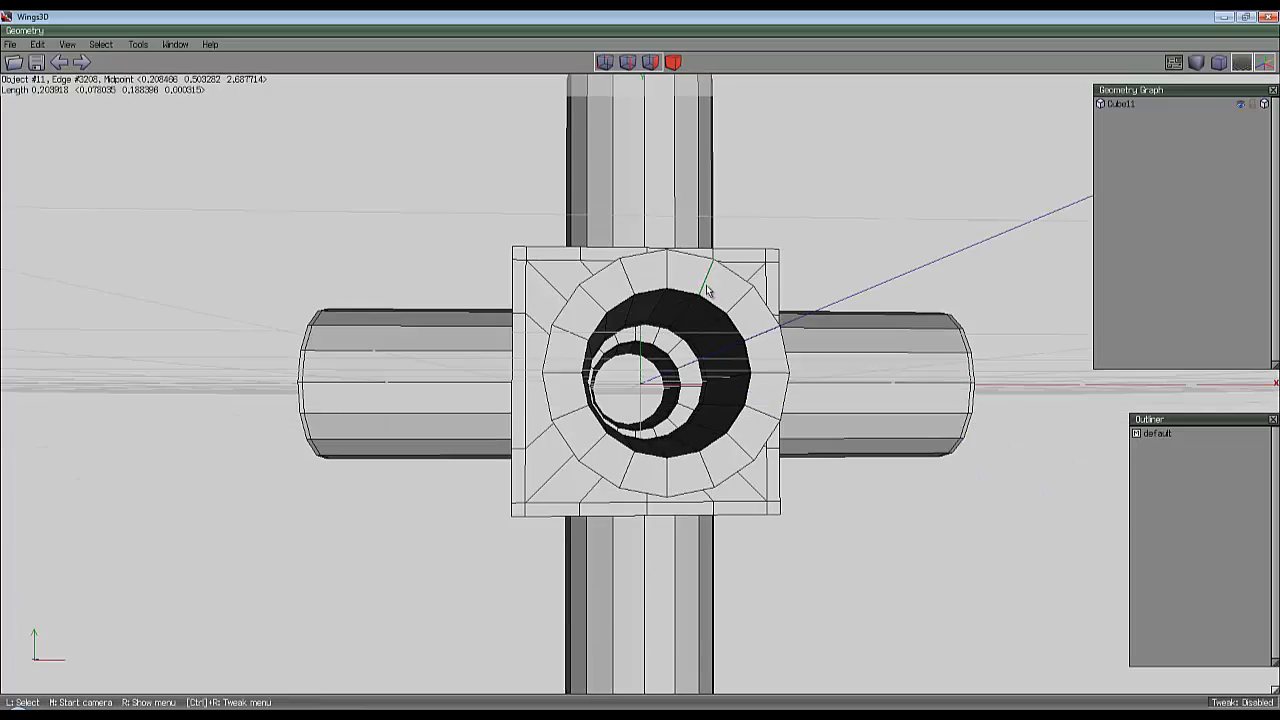
middle_click(740, 440)
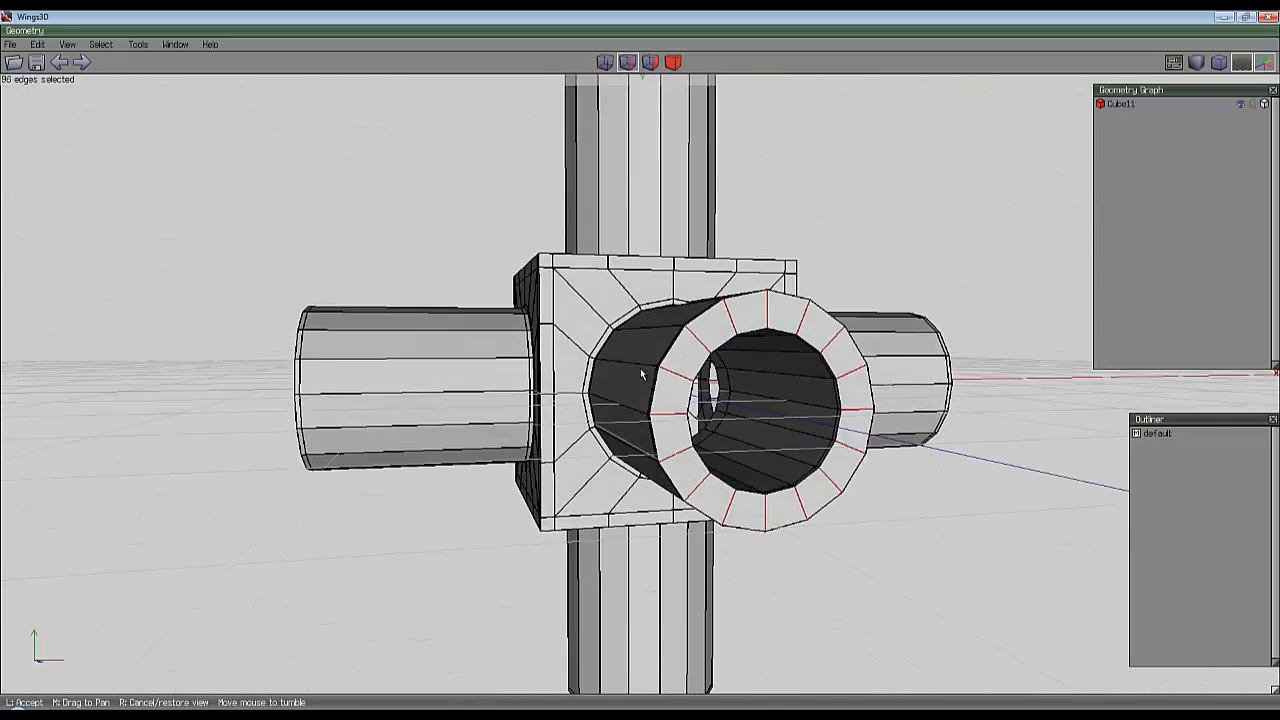
right_click(649, 262)
left_click(690, 437)
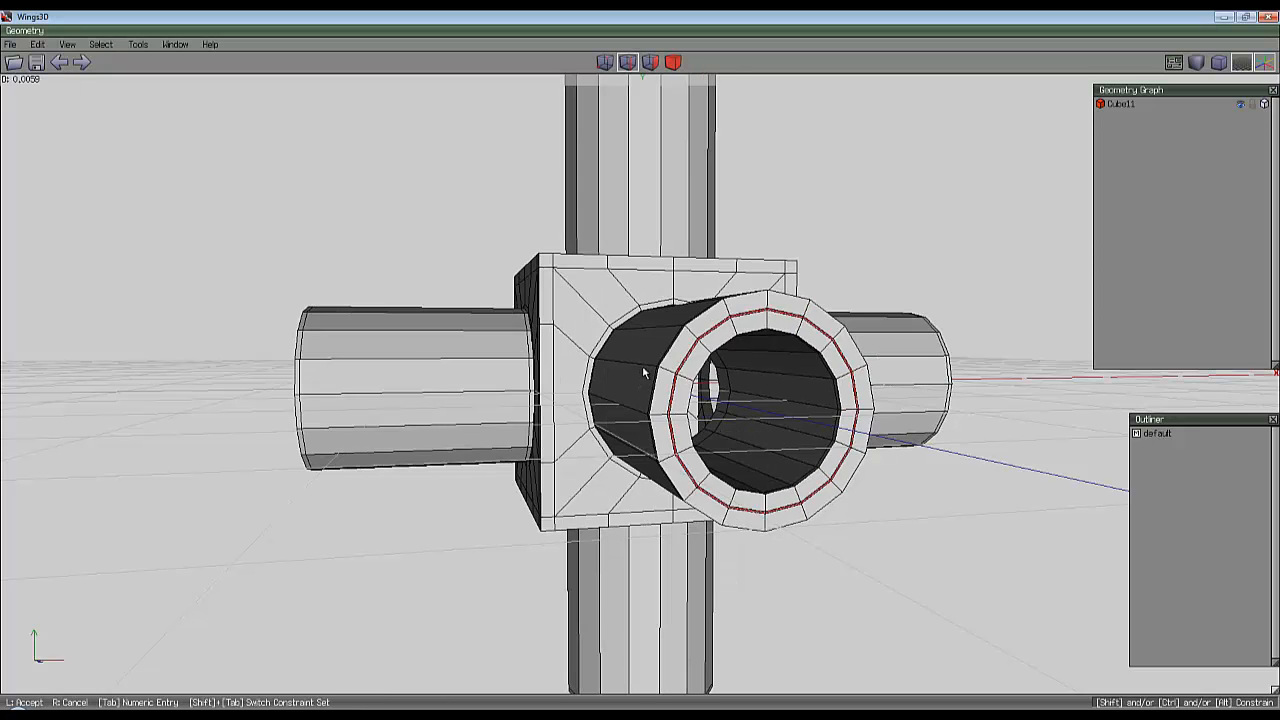
left_click(641, 370)
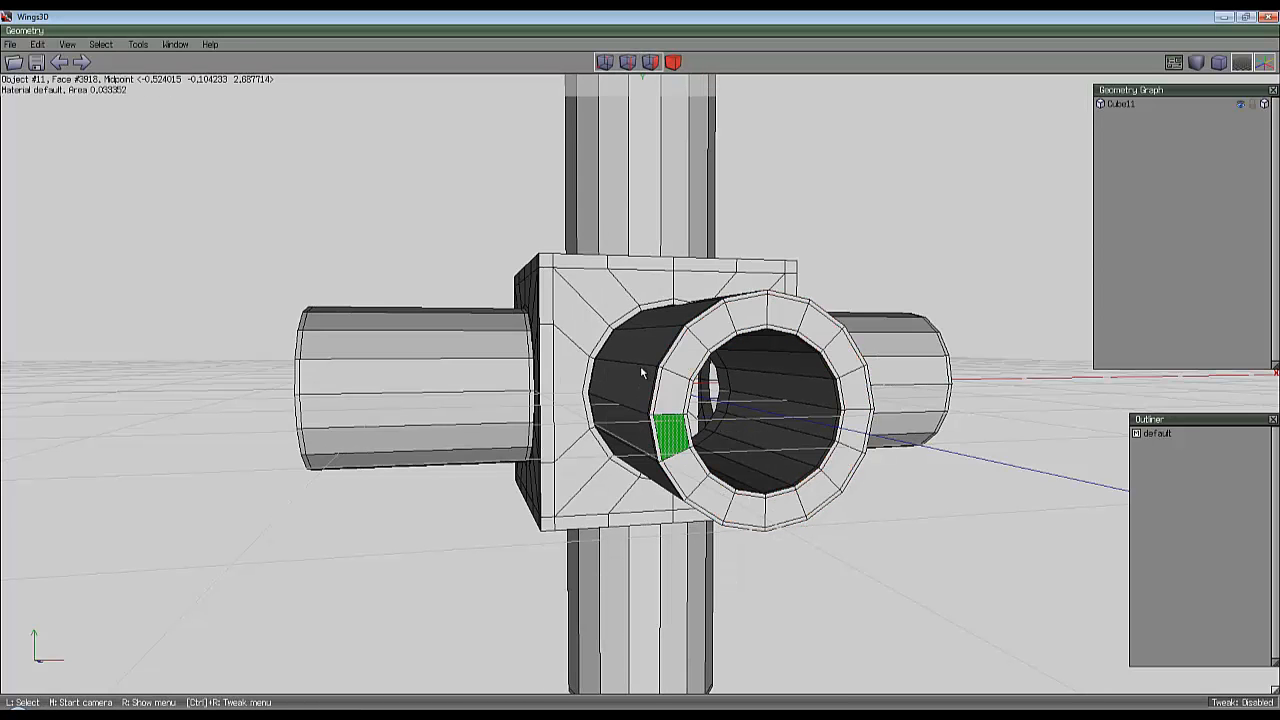
Examine the bevelled tube rims and the hollow interior around the inner openings, comparing the smoothed preview with the wireframe.
middle_click(641, 370)
left_click(640, 367)
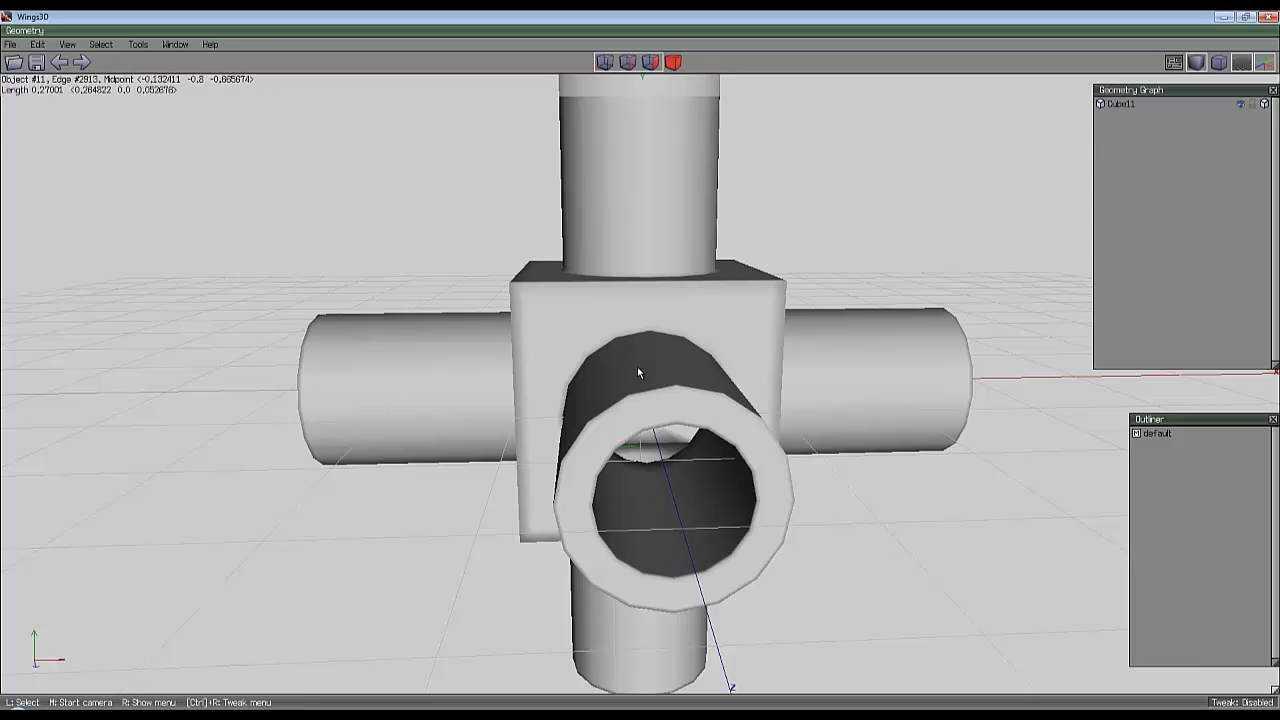
middle_click(638, 366)
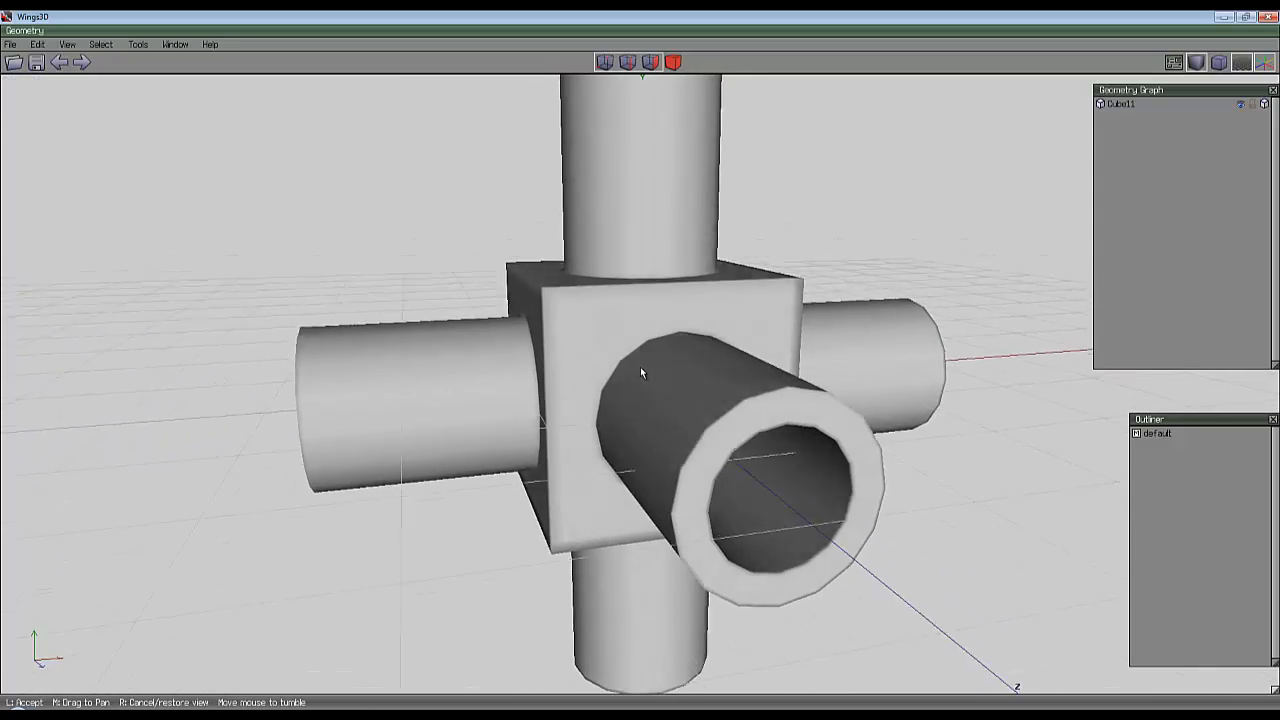
left_click(641, 370)
key("Tab")
middle_click(630, 449)
scroll(641, 370, "up", 5)
left_click(641, 370)
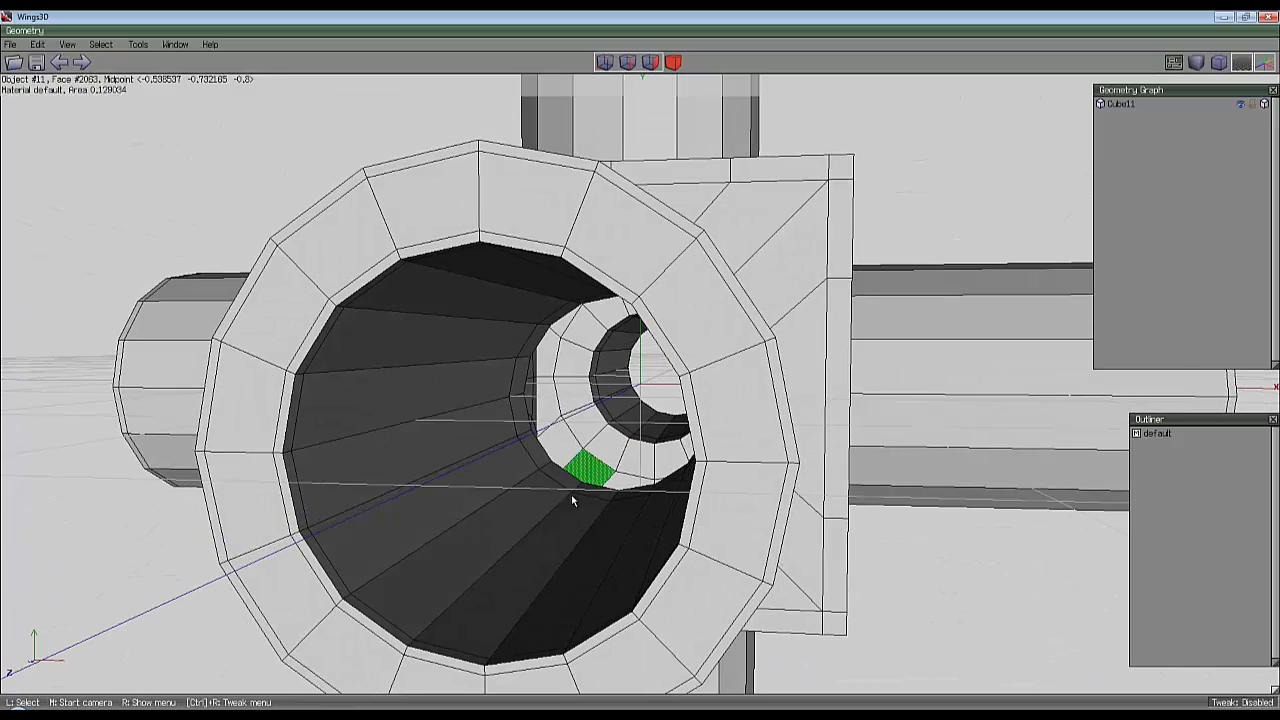
key("z")
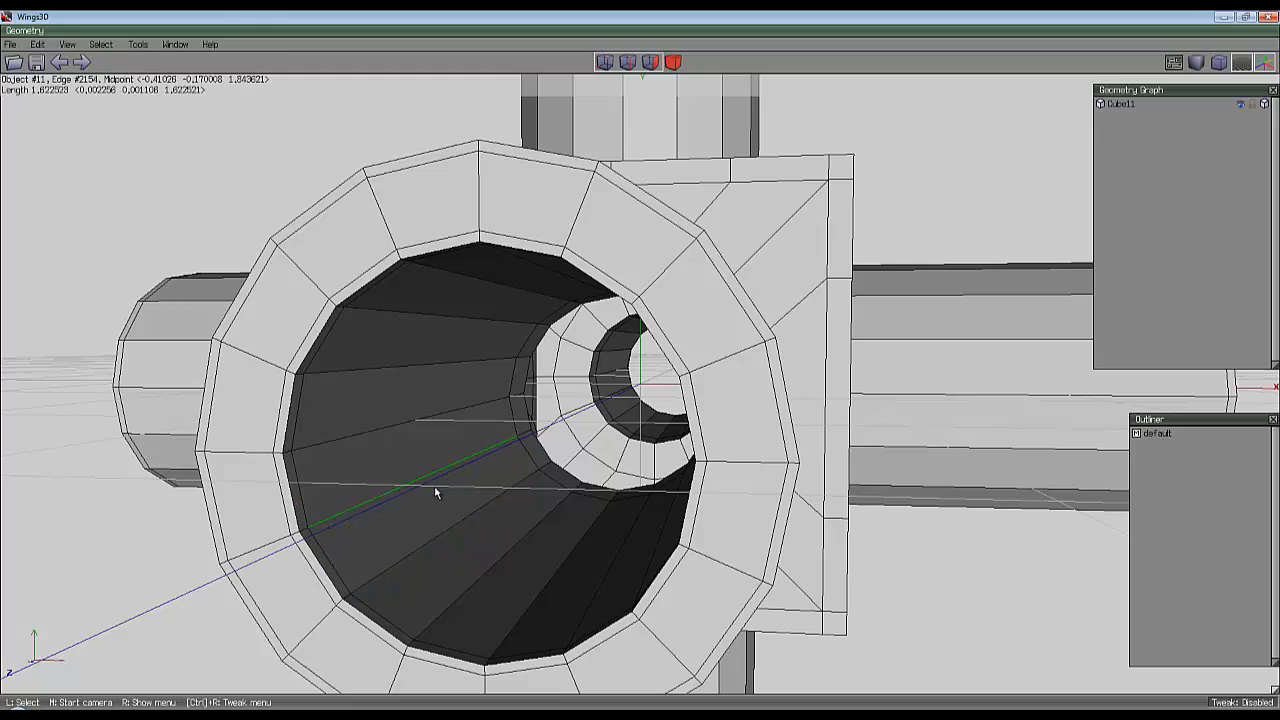
scroll(562, 478, "up", 5)
middle_click(565, 468)
left_click(641, 370)
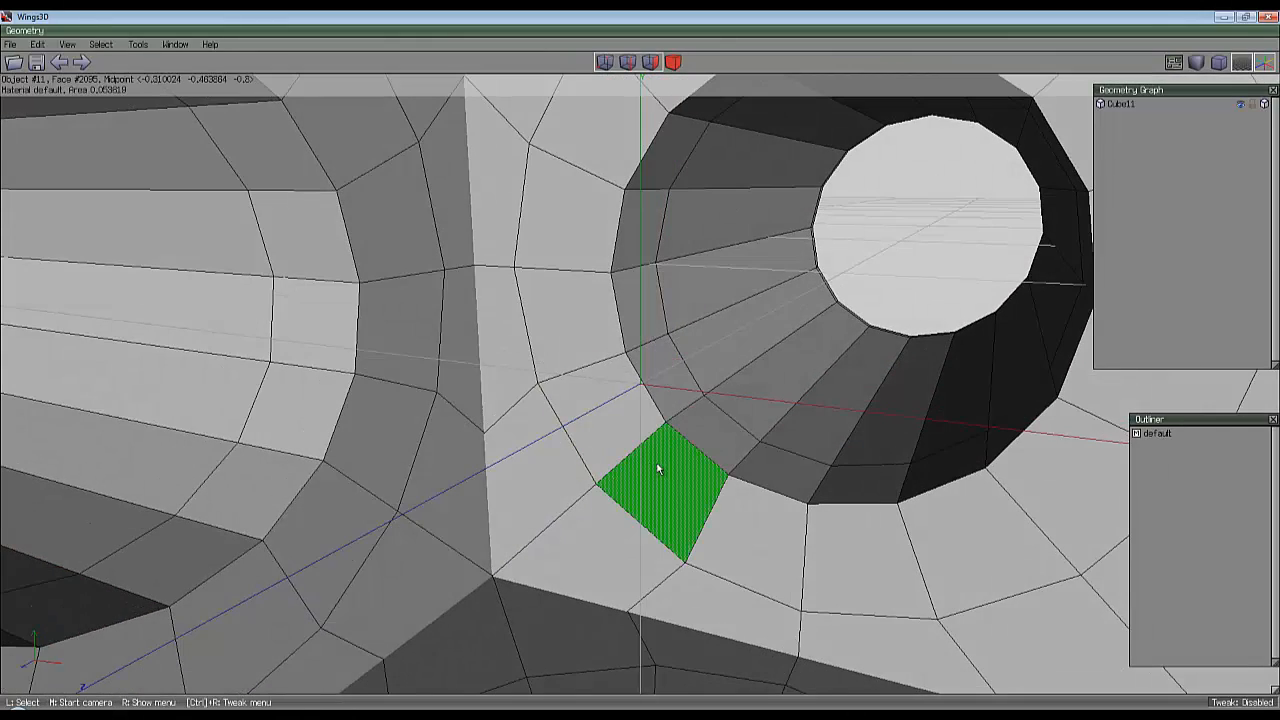
key("Tab")
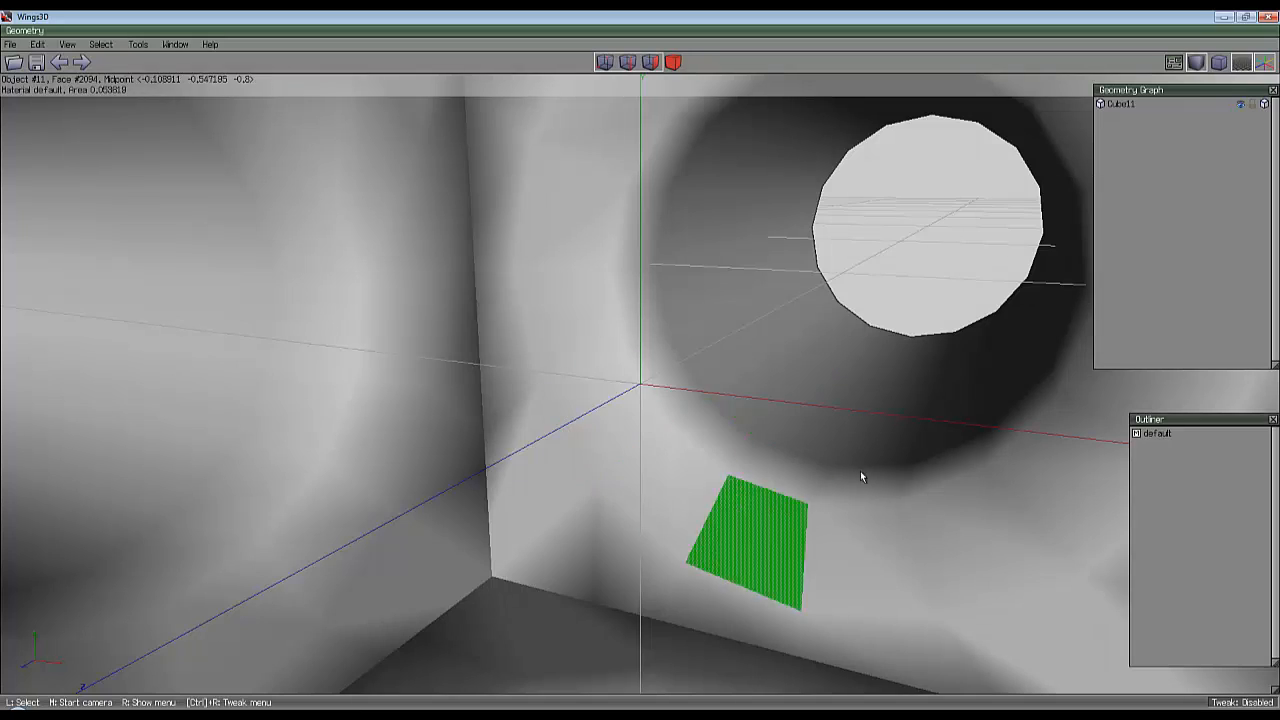
key("Tab")
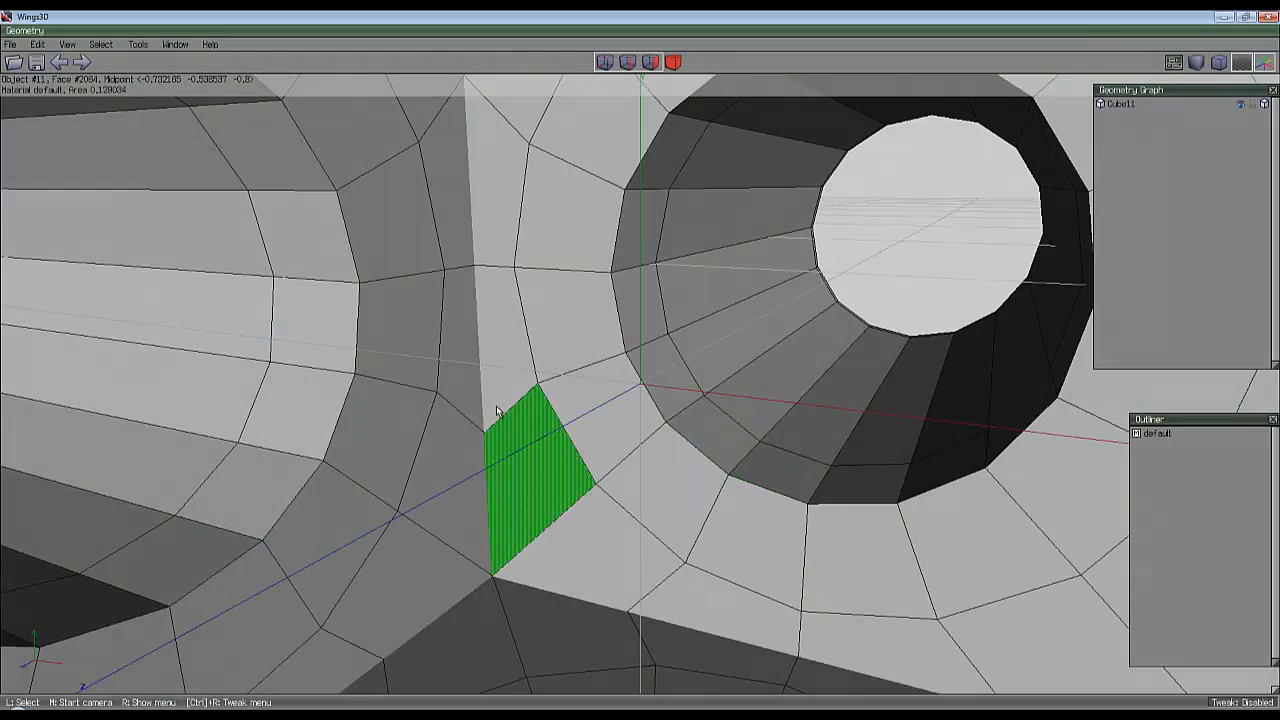
Select the edge loops around the six openings inside the cube, circularise them with a diametric factor of about 0.68, and preview the smoothing.
left_click(529, 341)
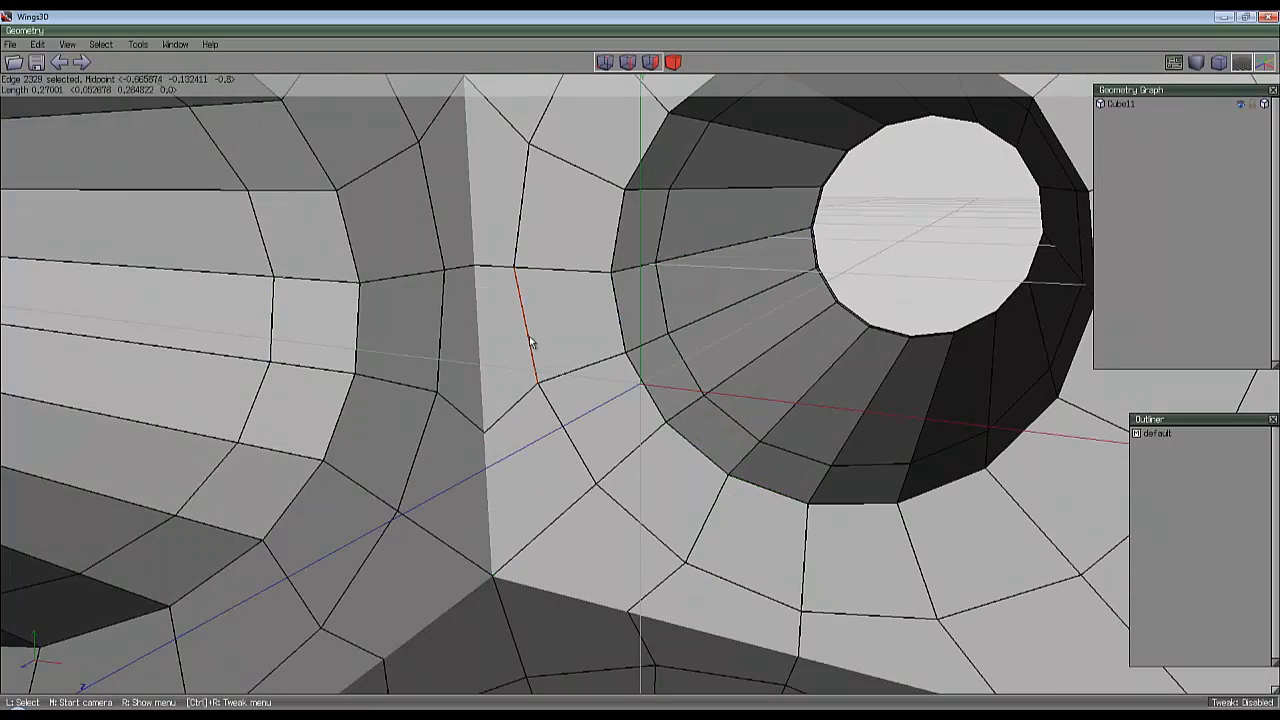
middle_click(538, 384)
left_click(641, 368)
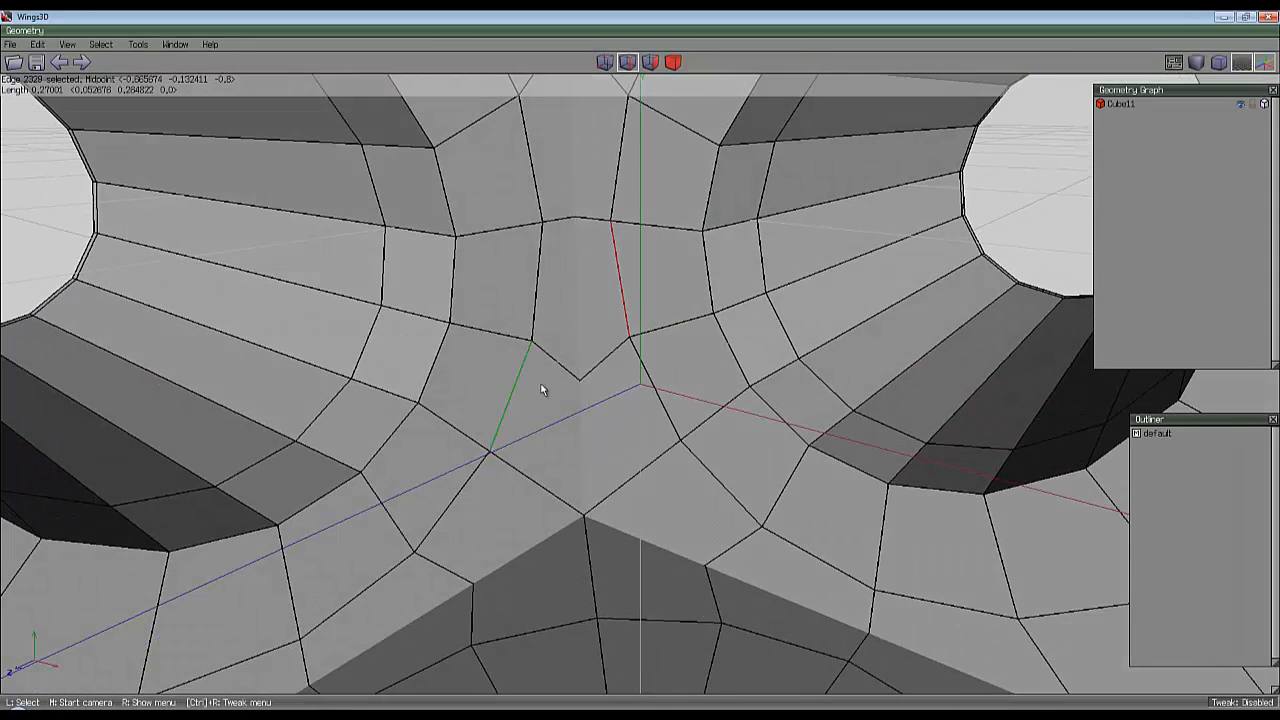
key("l")
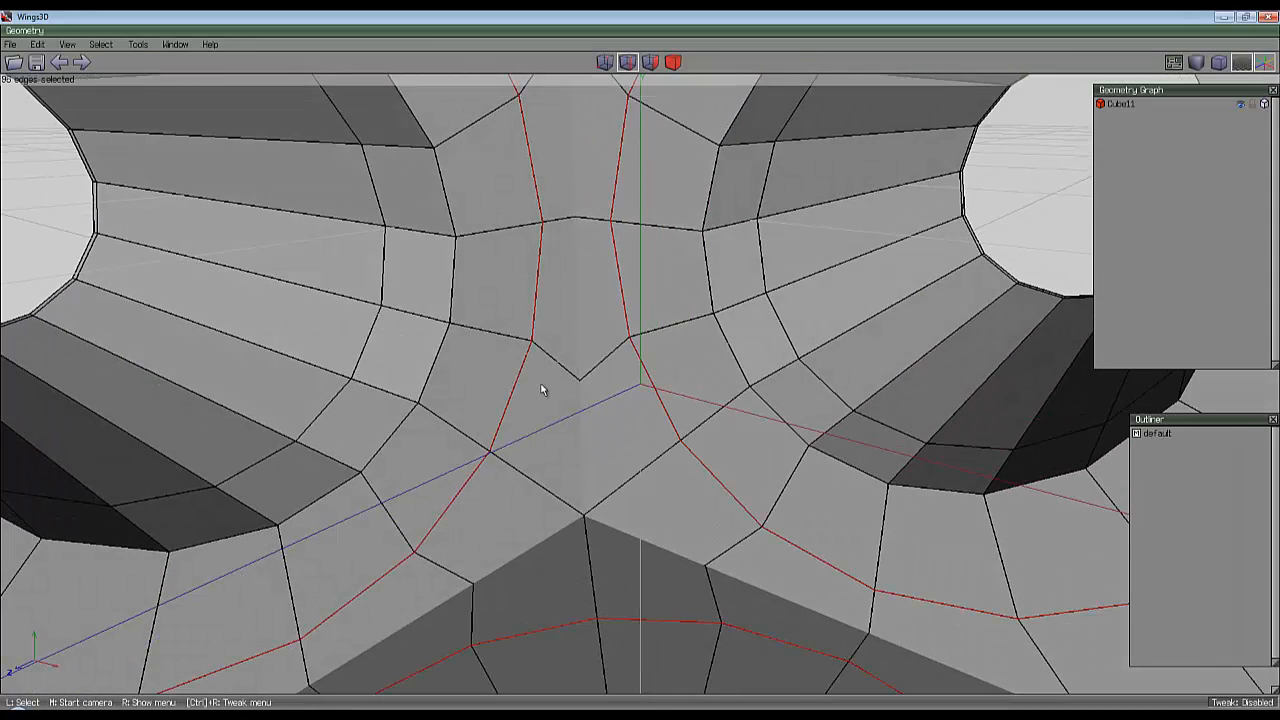
right_click(814, 272)
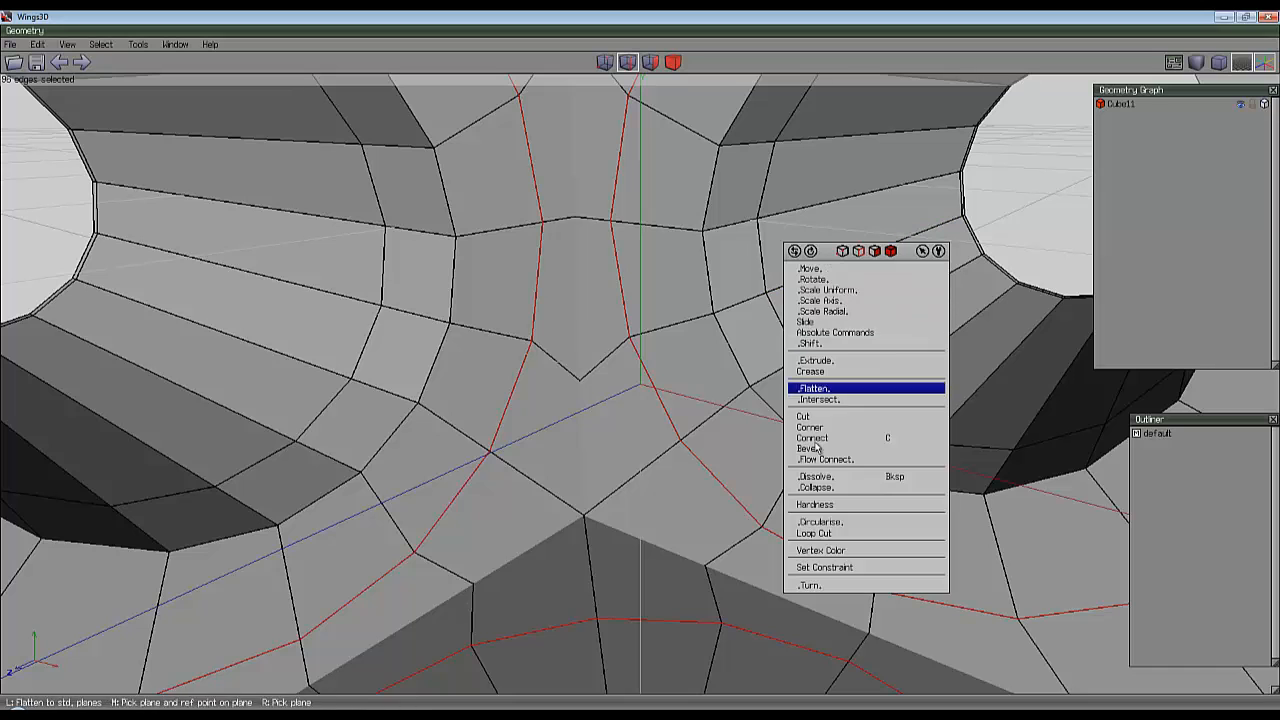
left_click(832, 523)
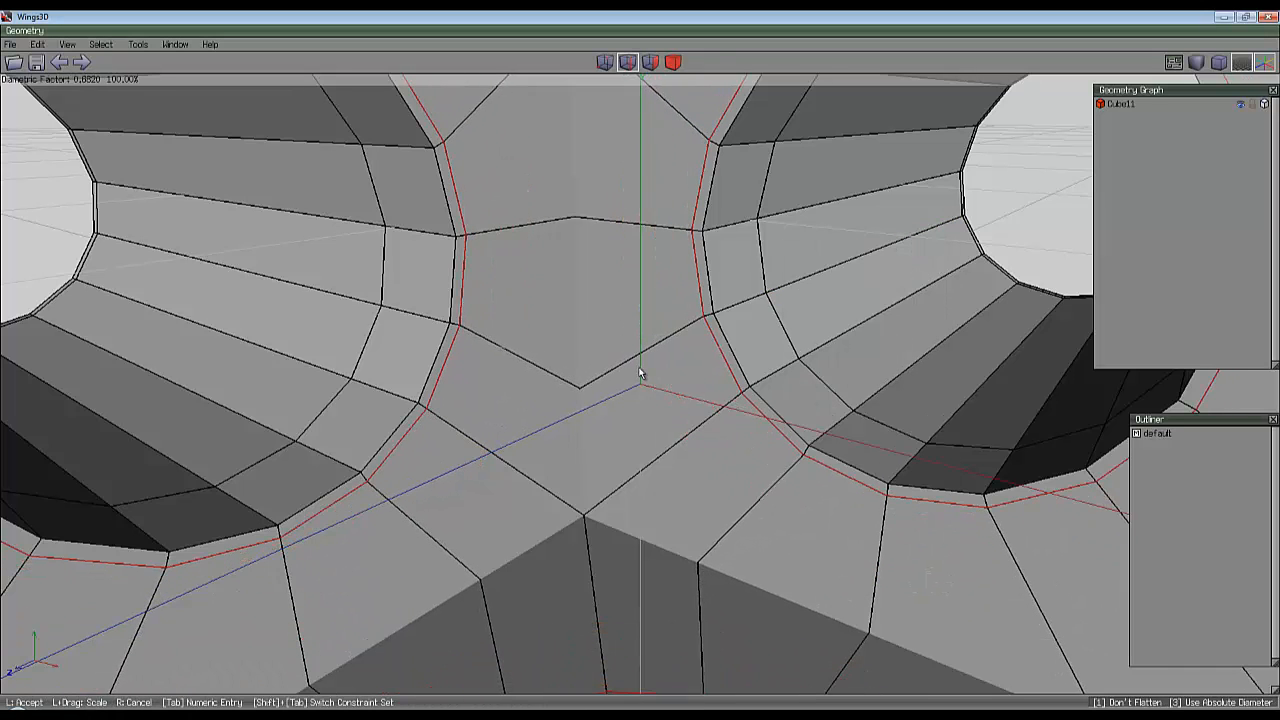
left_click(640, 373)
key("Tab")
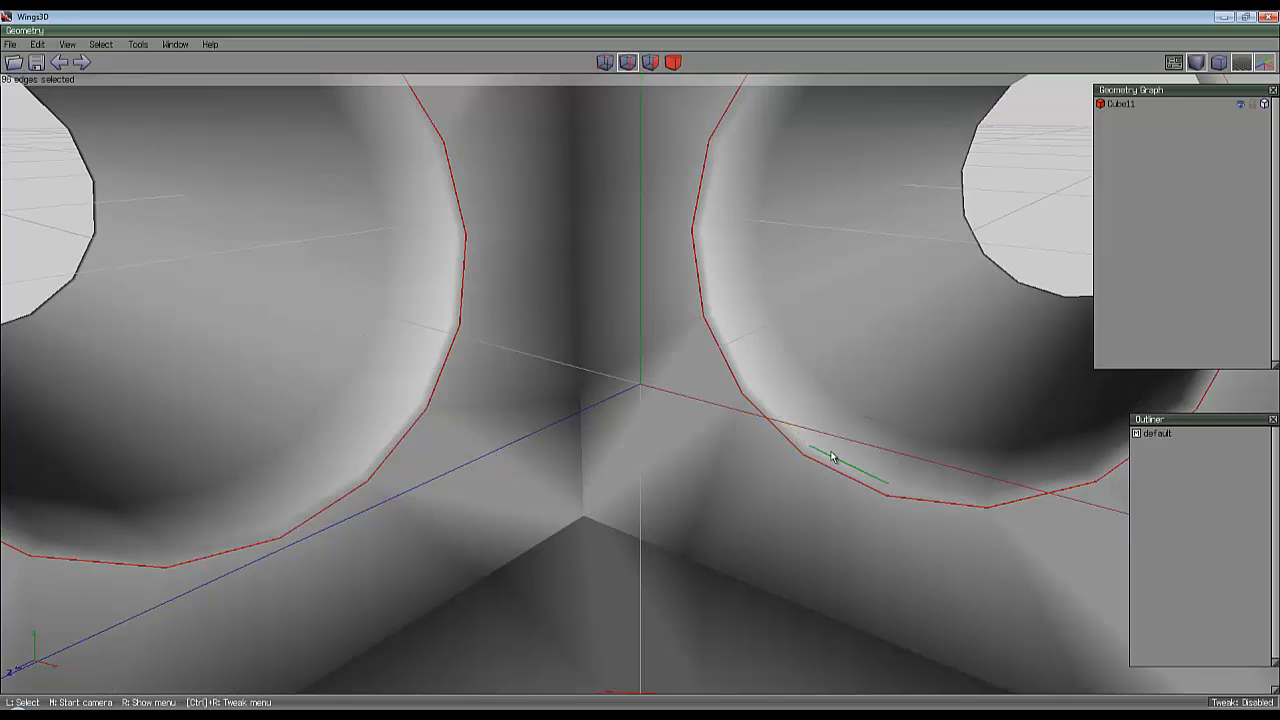
key("Tab")
key("space")
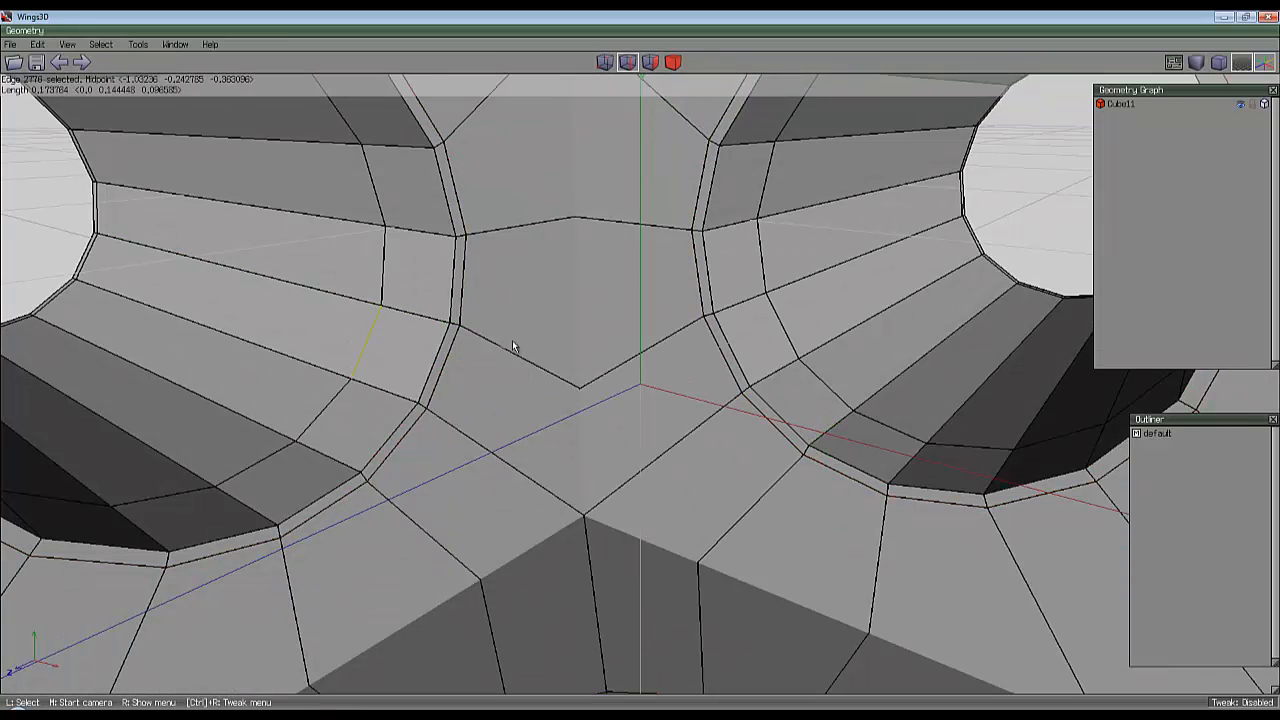
Select the edge loop running inside each of the six tubes near its inner opening and try to slide these loops along the tube walls.
left_click(780, 329)
scroll(645, 625, "down", 4)
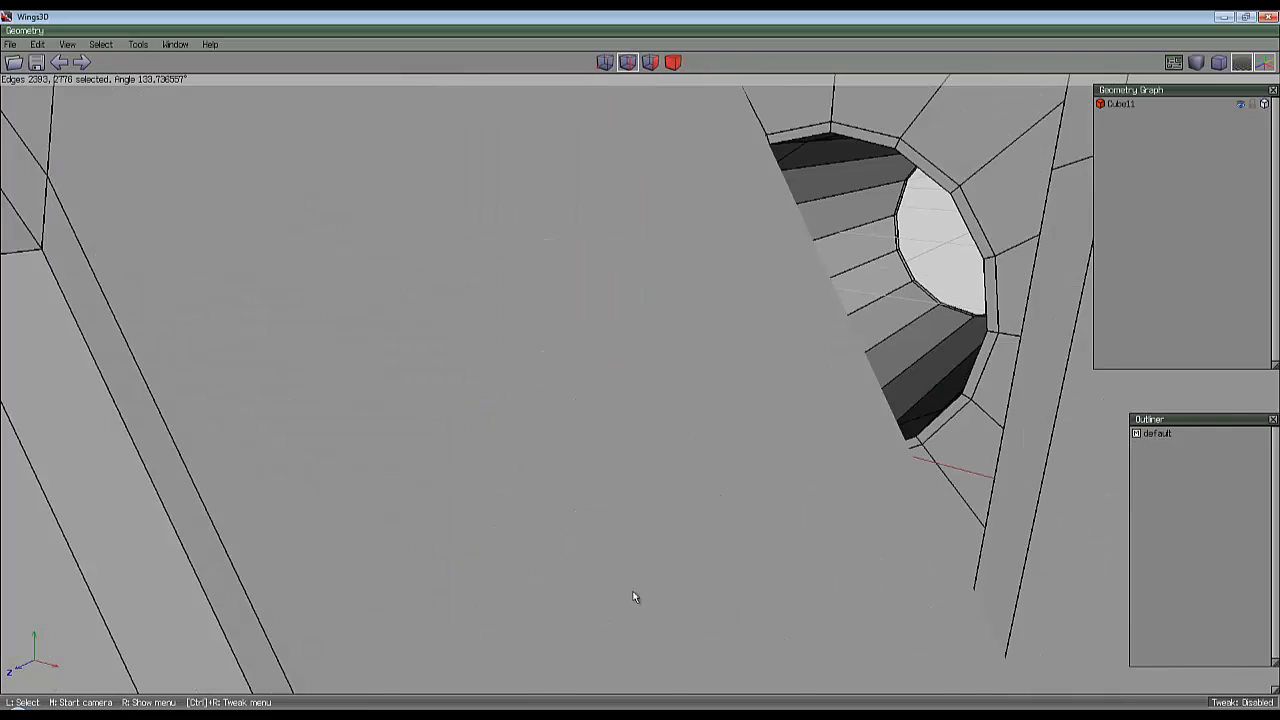
scroll(635, 596, "up", 4)
middle_click_drag(642, 373, 668, 588)
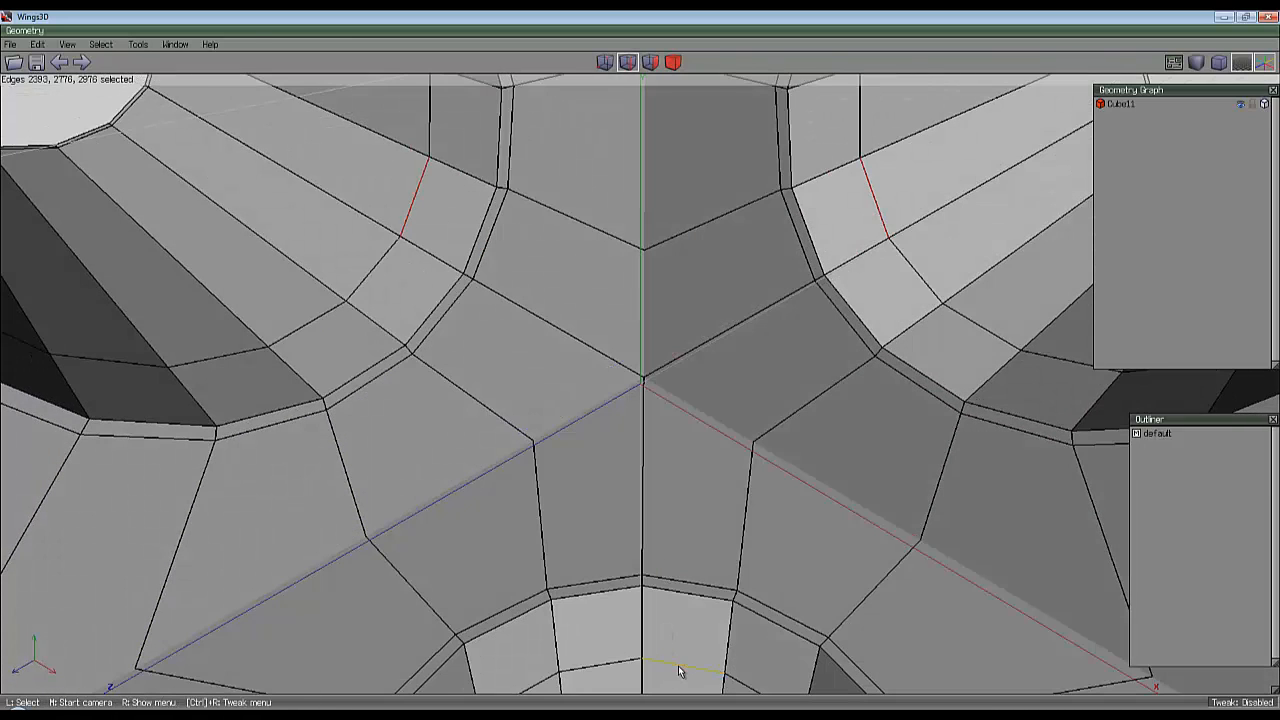
key("l")
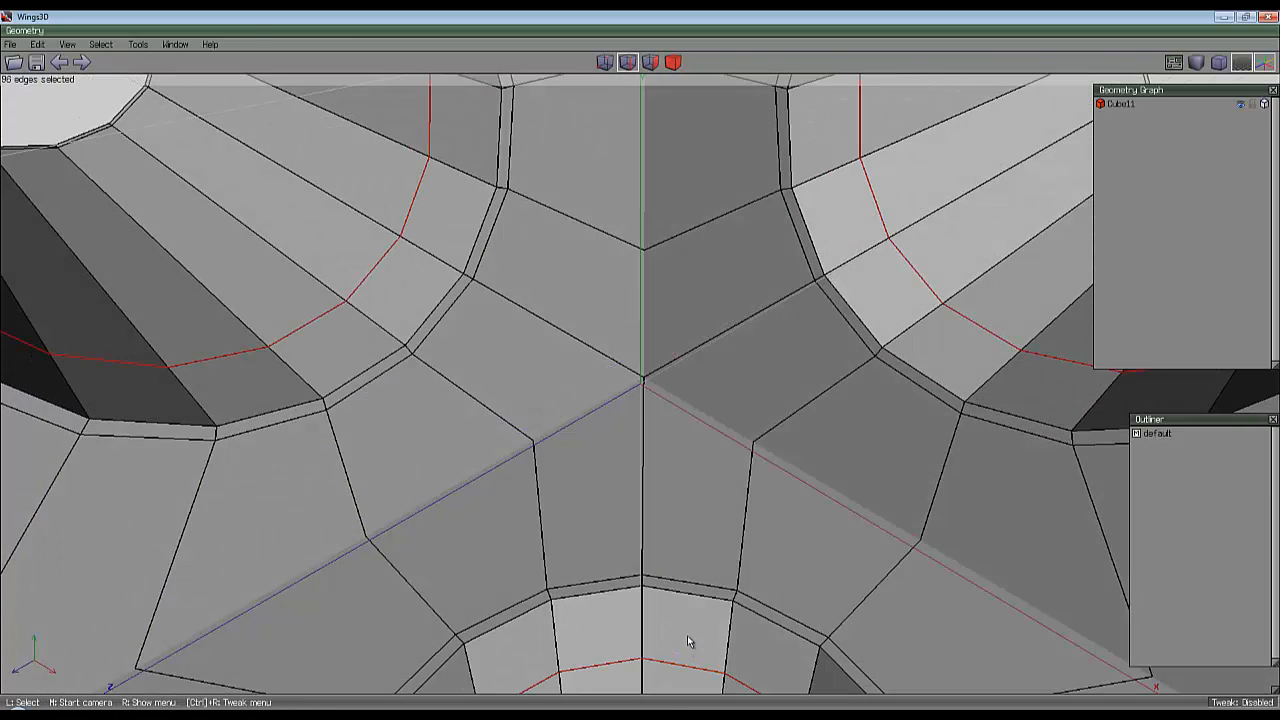
right_click(962, 240)
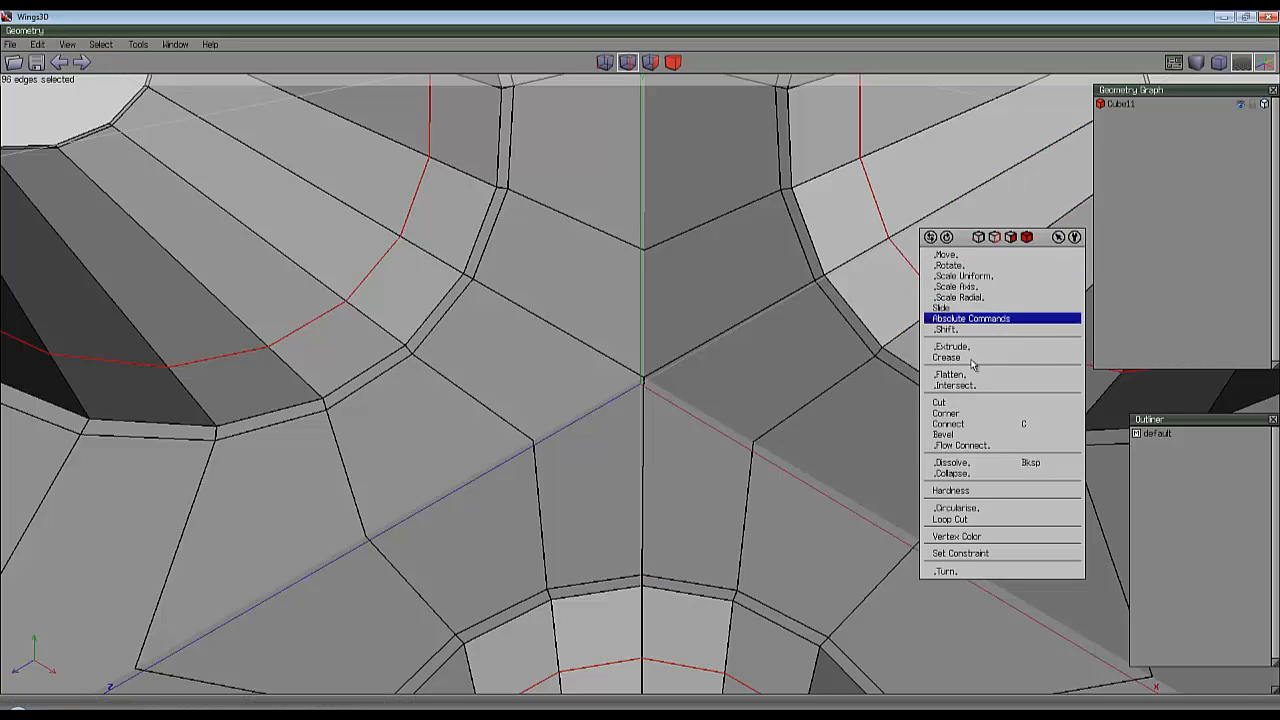
left_click(960, 307)
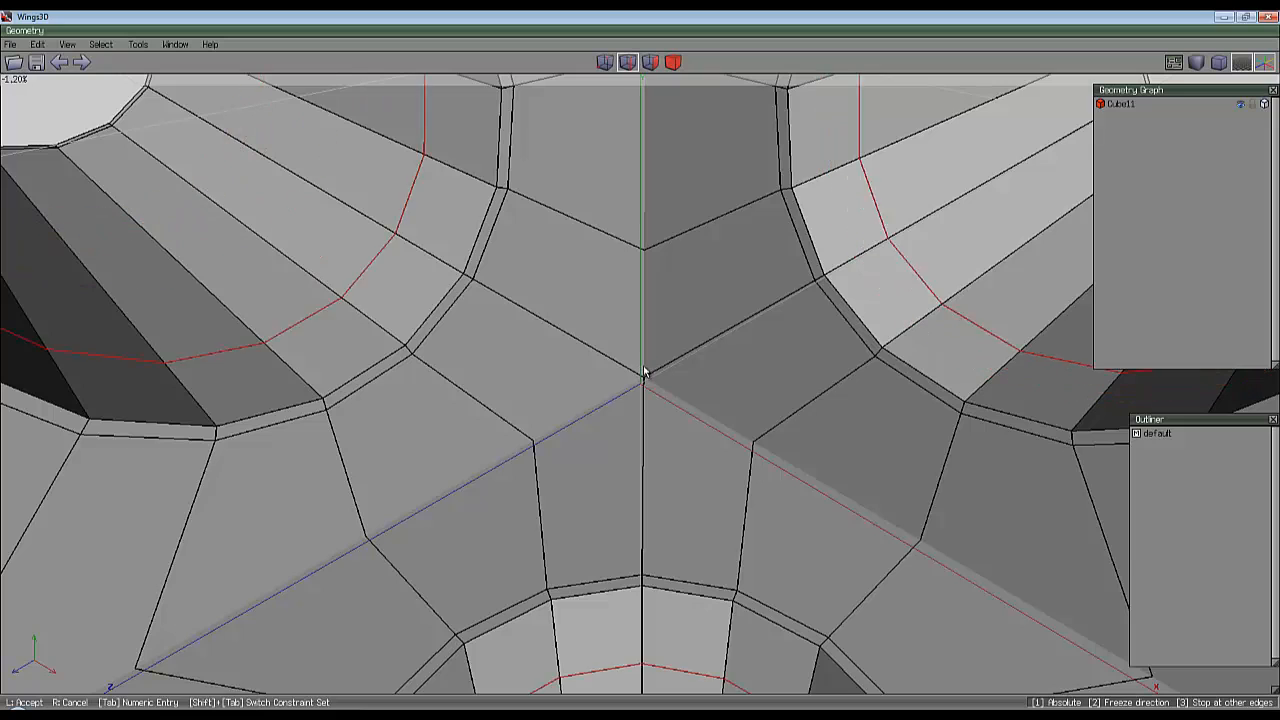
left_click(962, 325)
key("space")
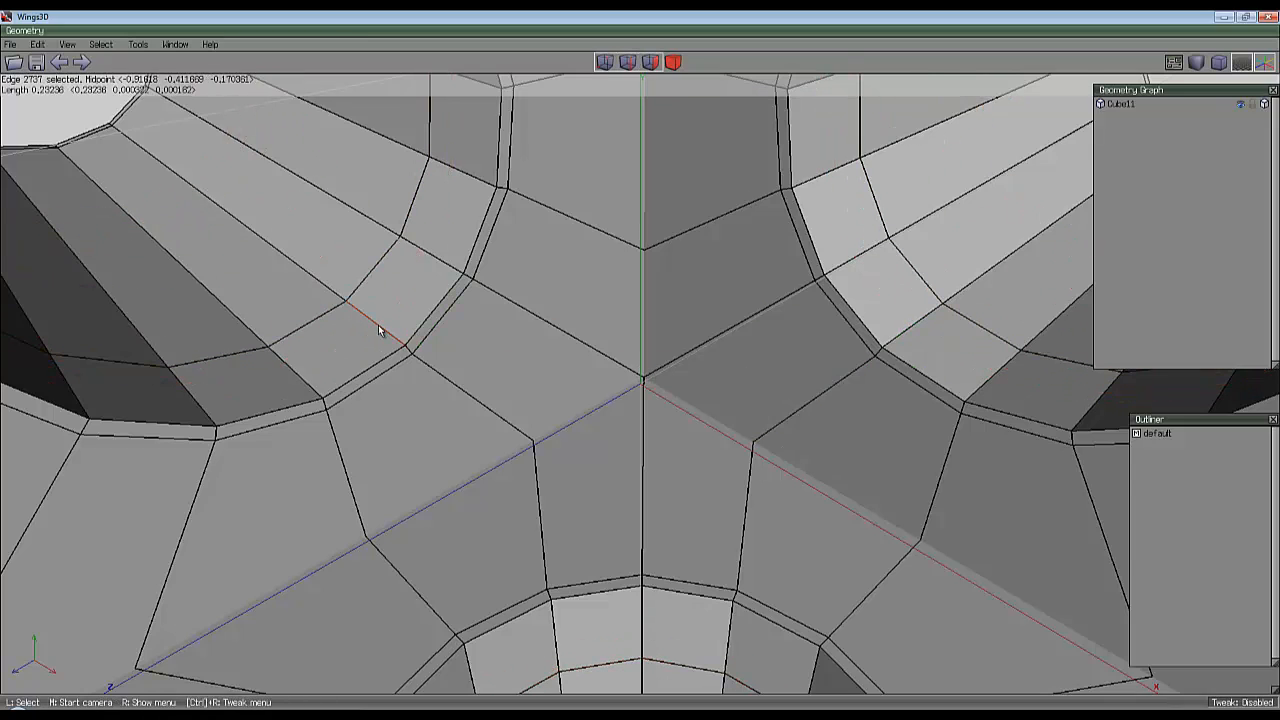
scroll(516, 413, "up", 2)
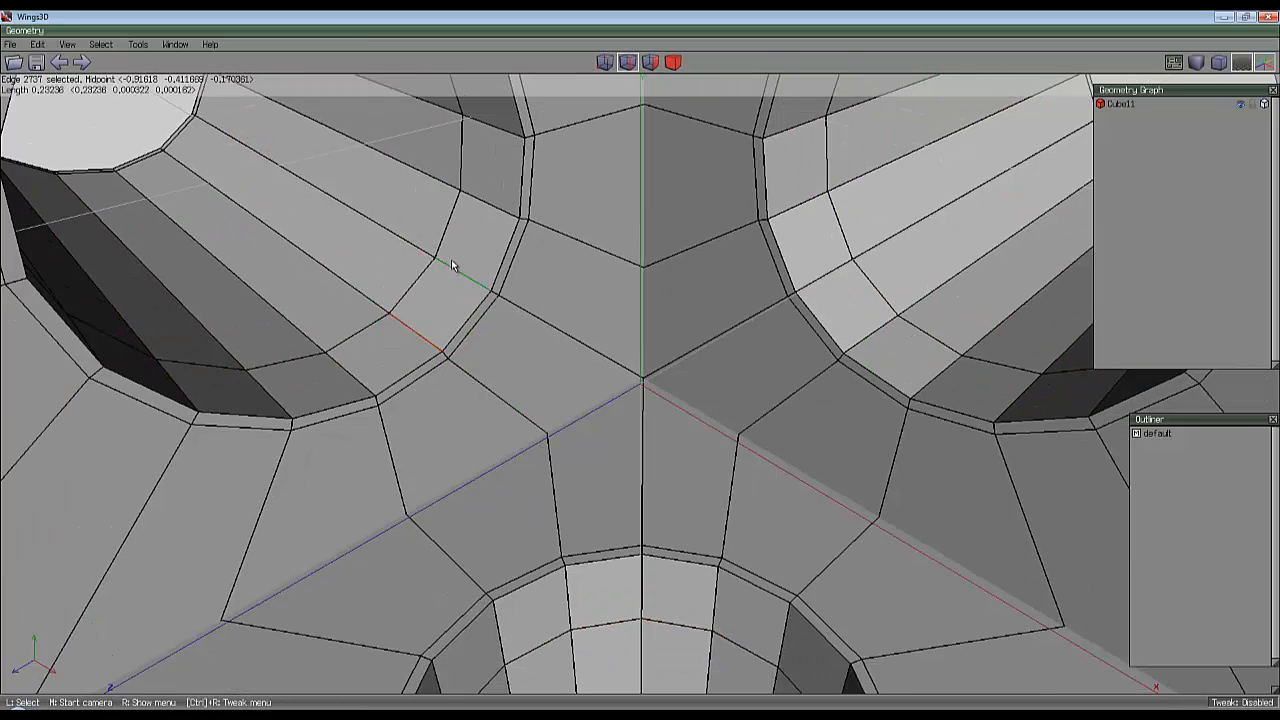
key("i")
key("l")
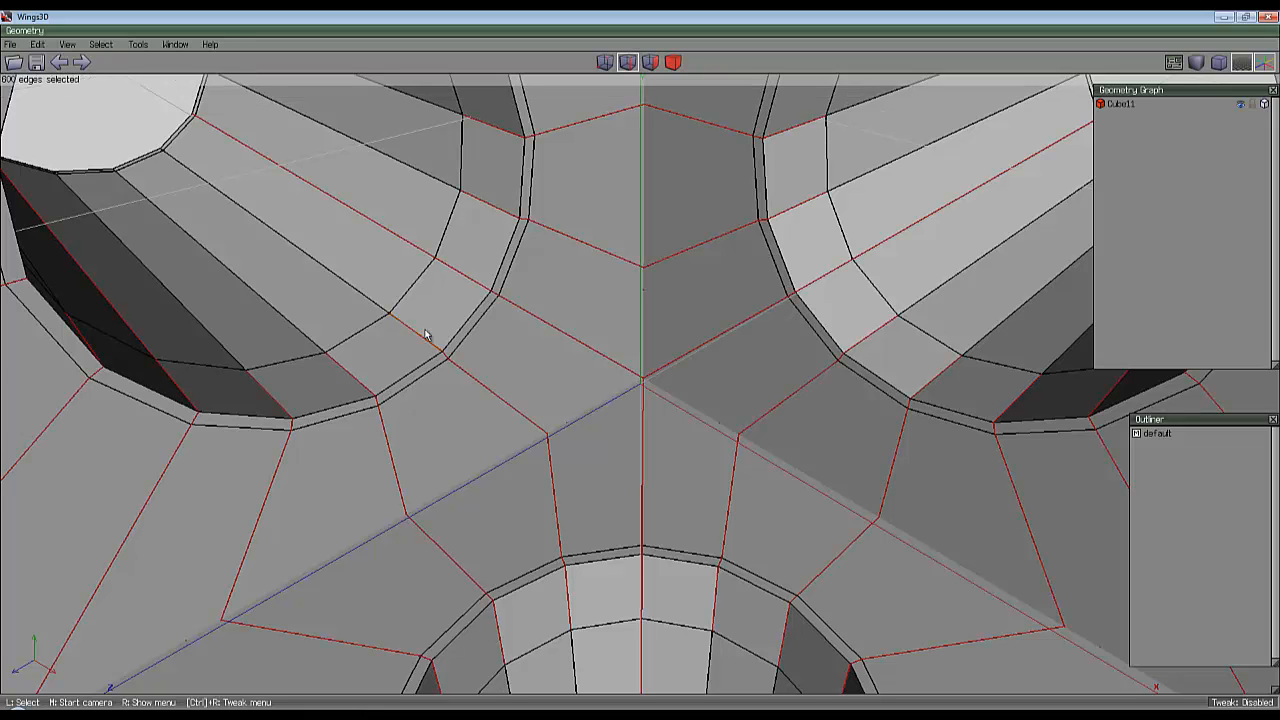
key("space")
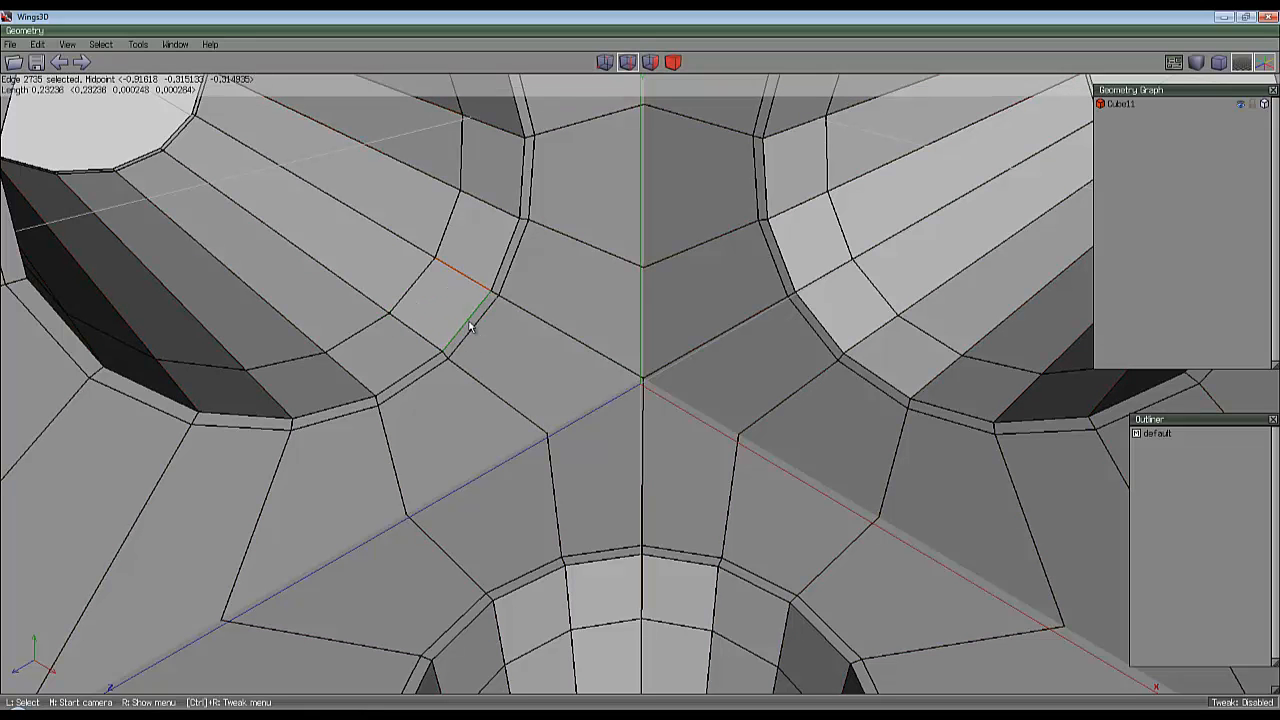
Connect the short lengthwise edges between the inner opening and the nearest loop around the inside of all six tubes.
key("g")
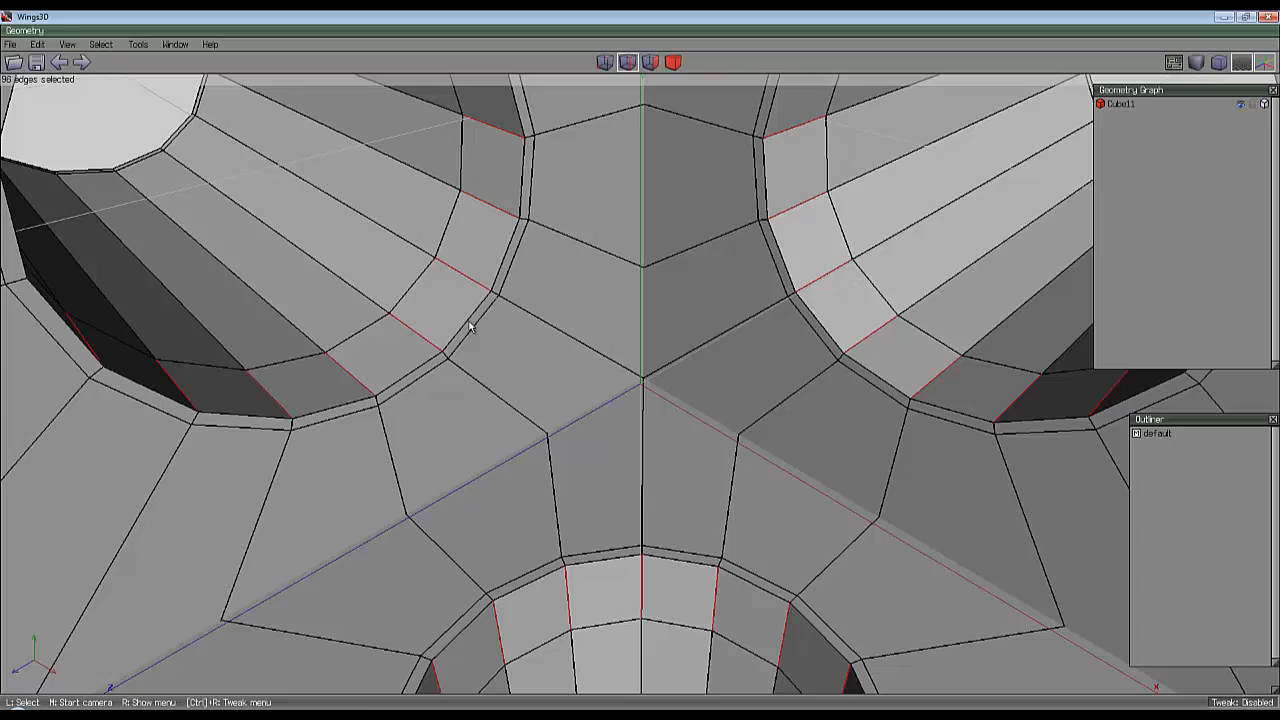
middle_click(566, 362)
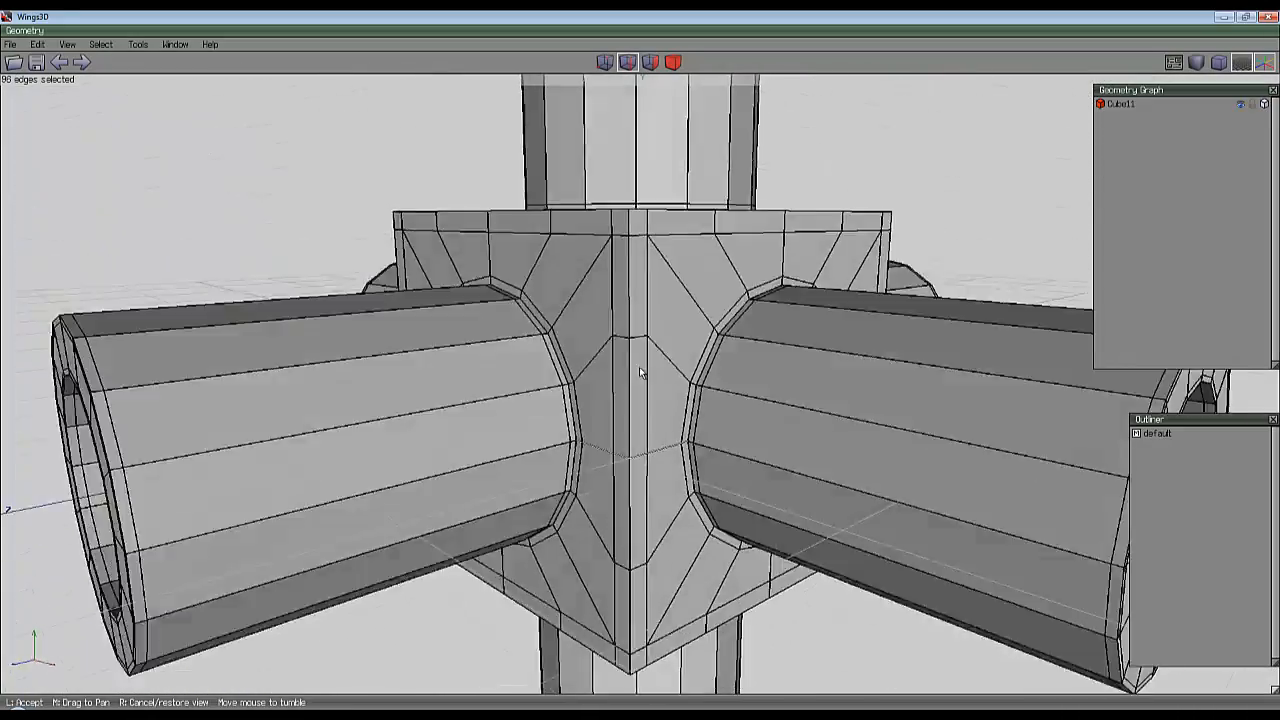
scroll(640, 372, "up", 10)
left_click(641, 372)
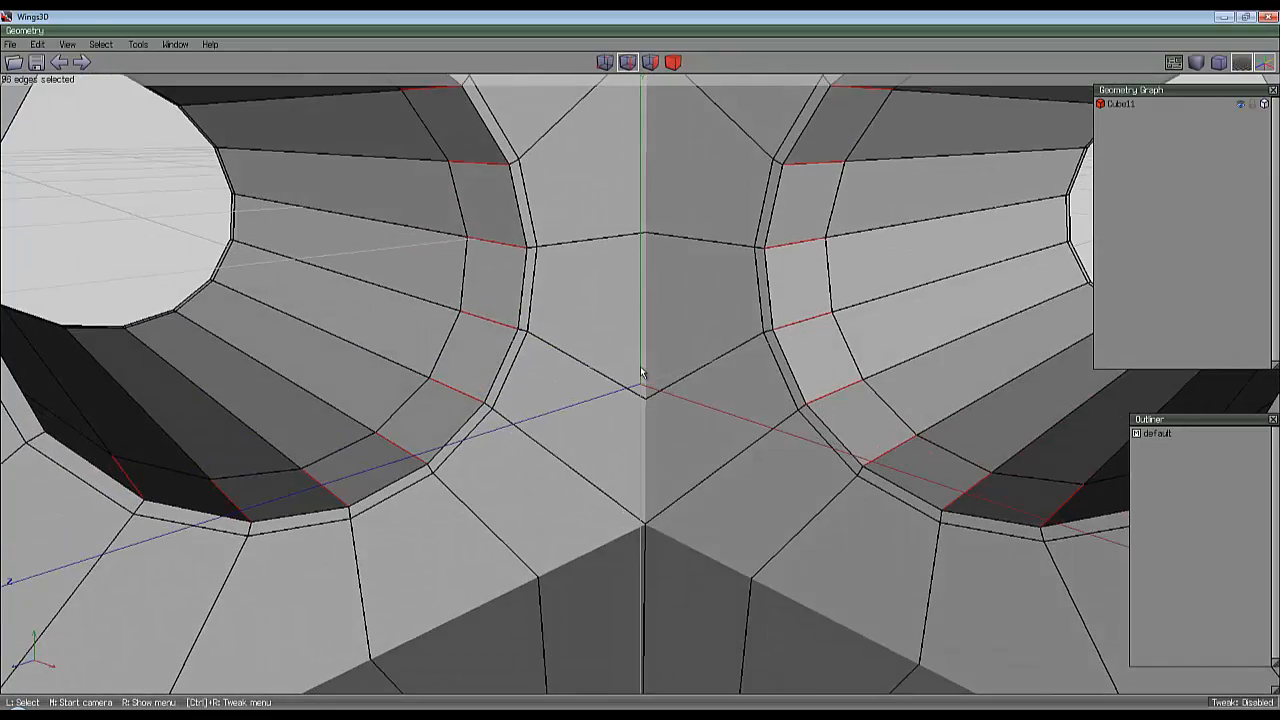
key("c")
Bevel the new loops outward until their sides lie close to the opening rims and the neighbouring inner loops, and clear the selection.
right_click(630, 264)
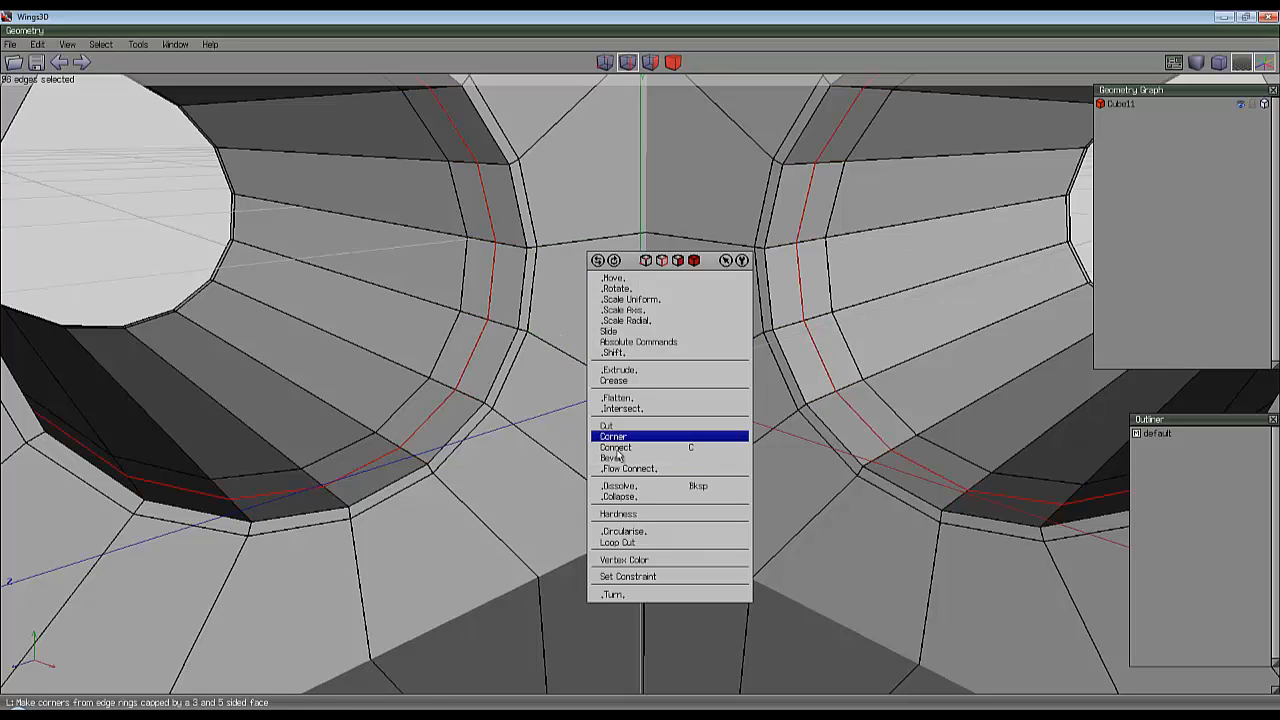
left_click(612, 458)
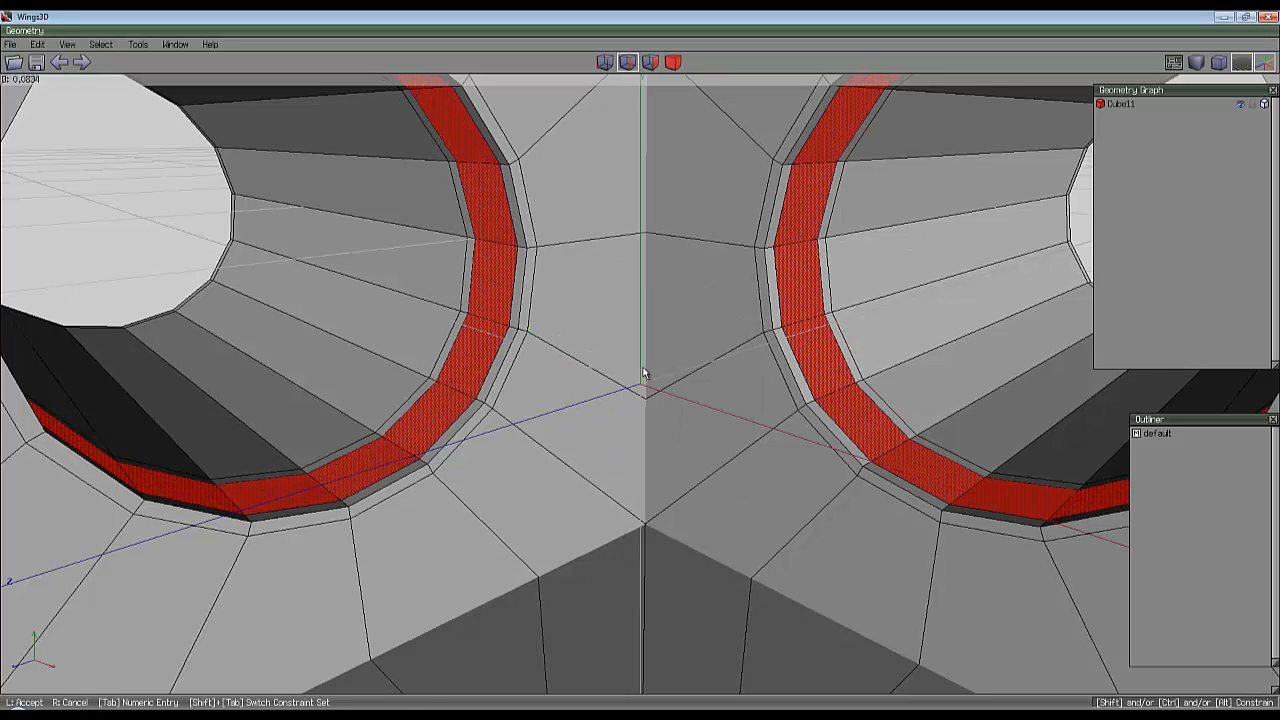
left_click(644, 367)
key("space")
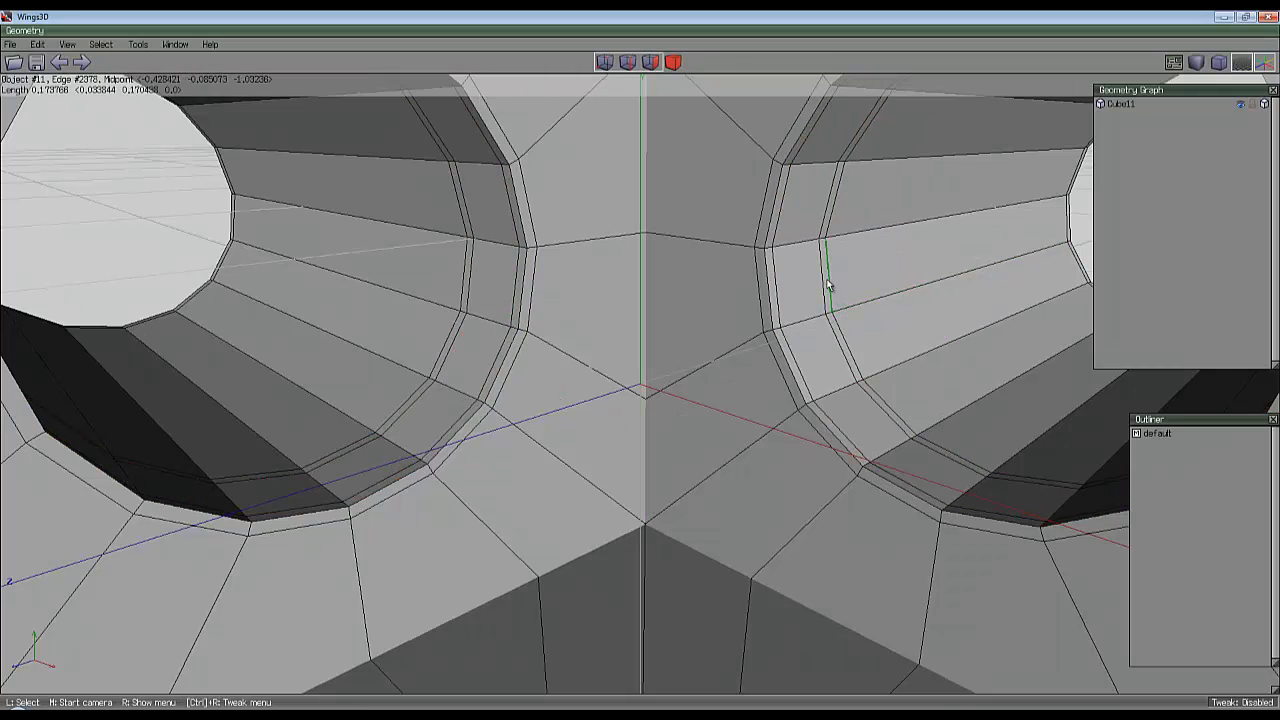
Select the two closely spaced edge loops farther inside each of the six tubes and dissolve them.
left_click(460, 268)
left_click(471, 276)
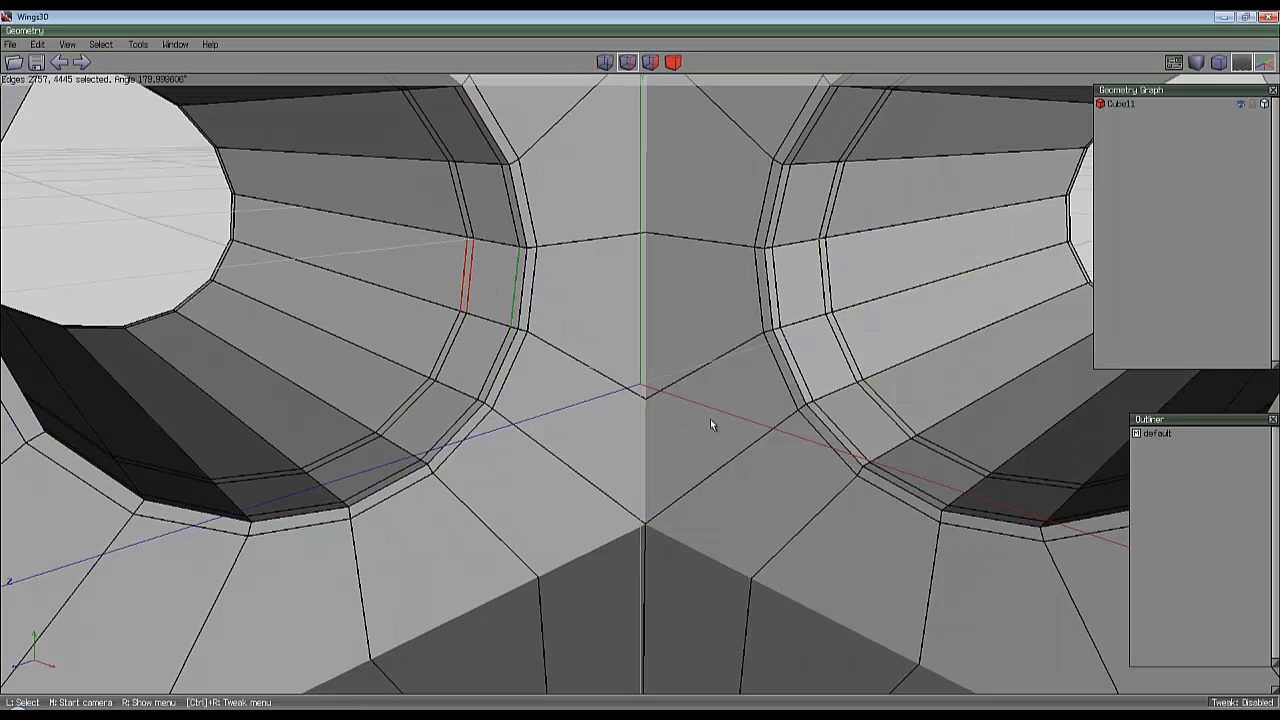
key("l")
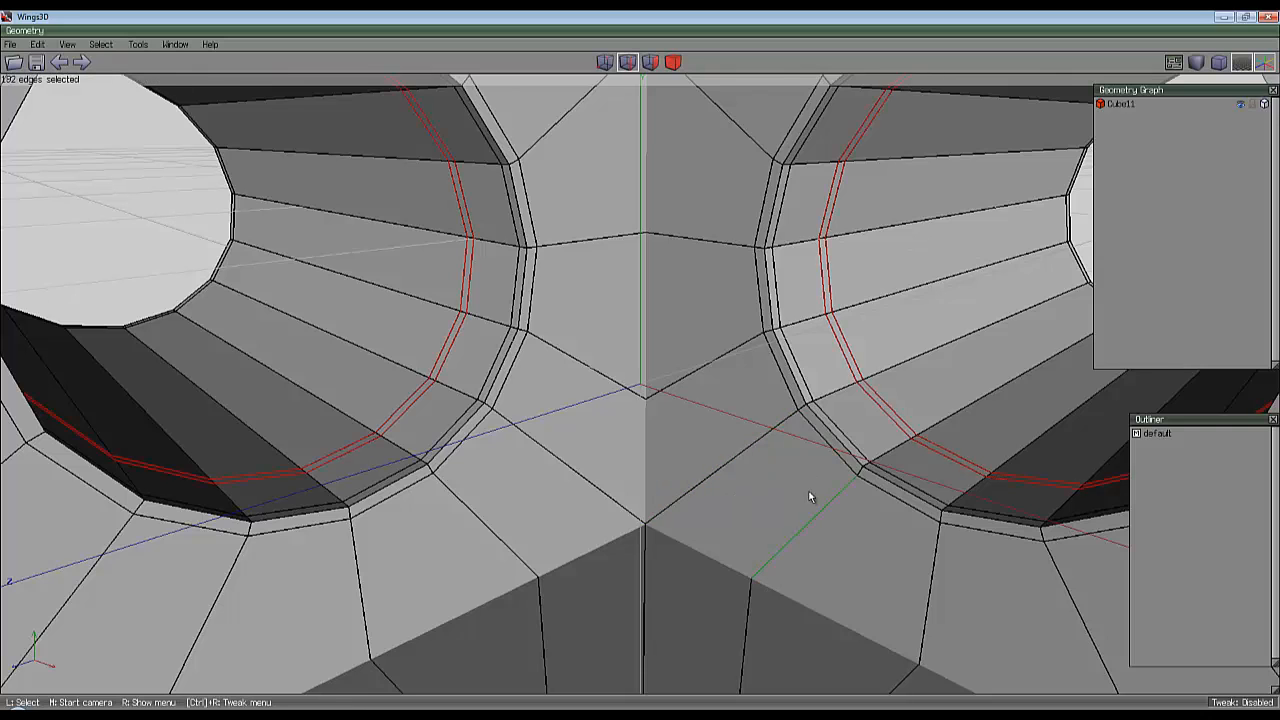
scroll(808, 488, "down", 5)
scroll(804, 475, "up", 7)
scroll(822, 480, "down", 1)
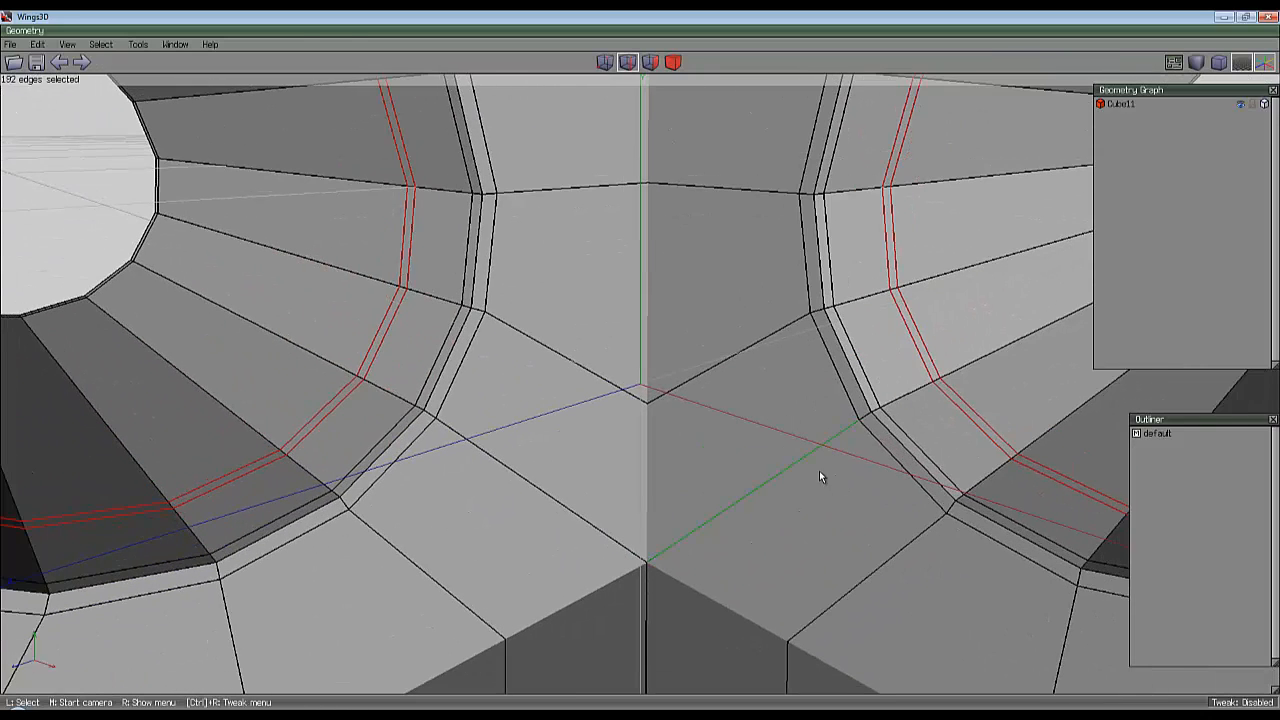
key("space")
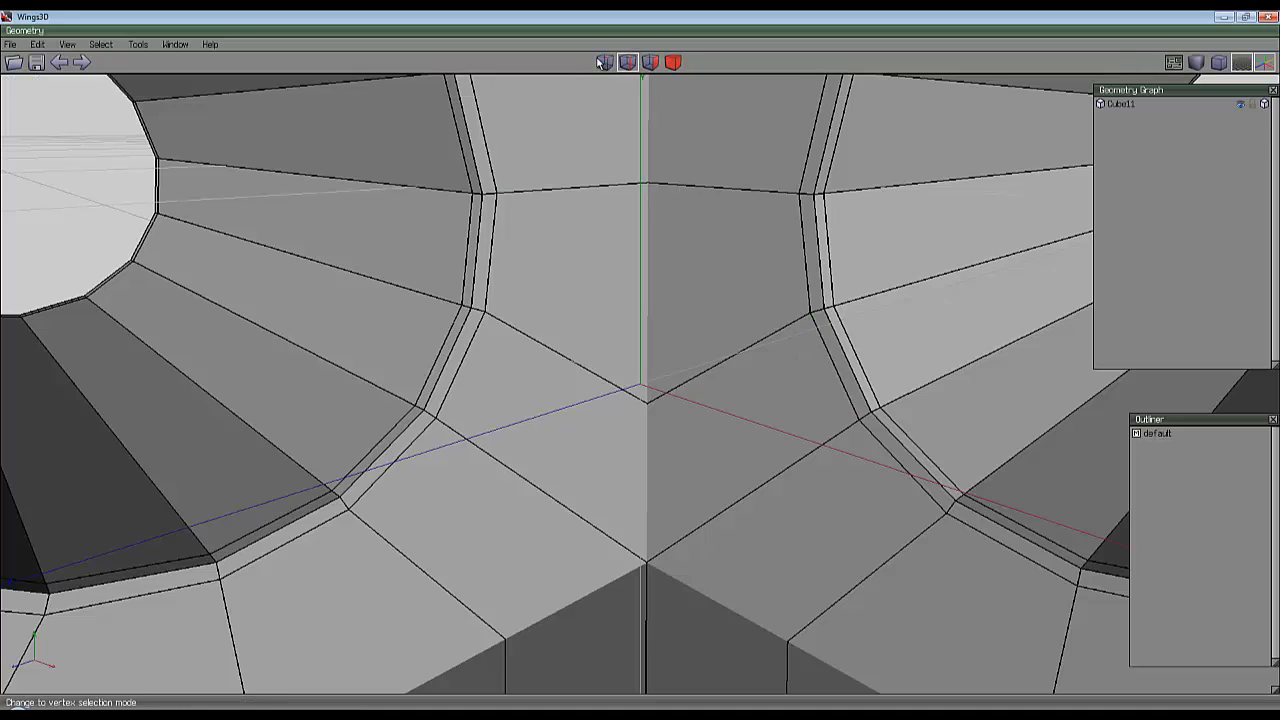
Run Cleanup on the whole pipe object to remove the stray vertices left along the lengthwise tube edges.
key("v")
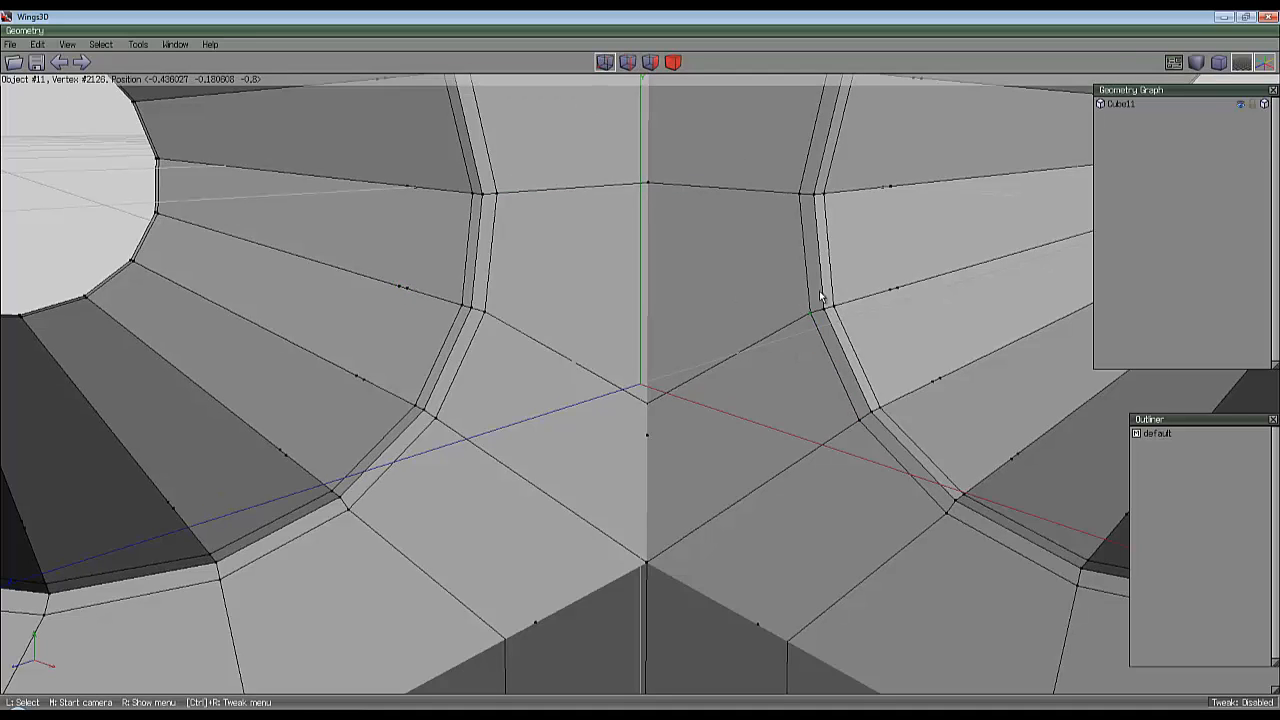
left_click(673, 63)
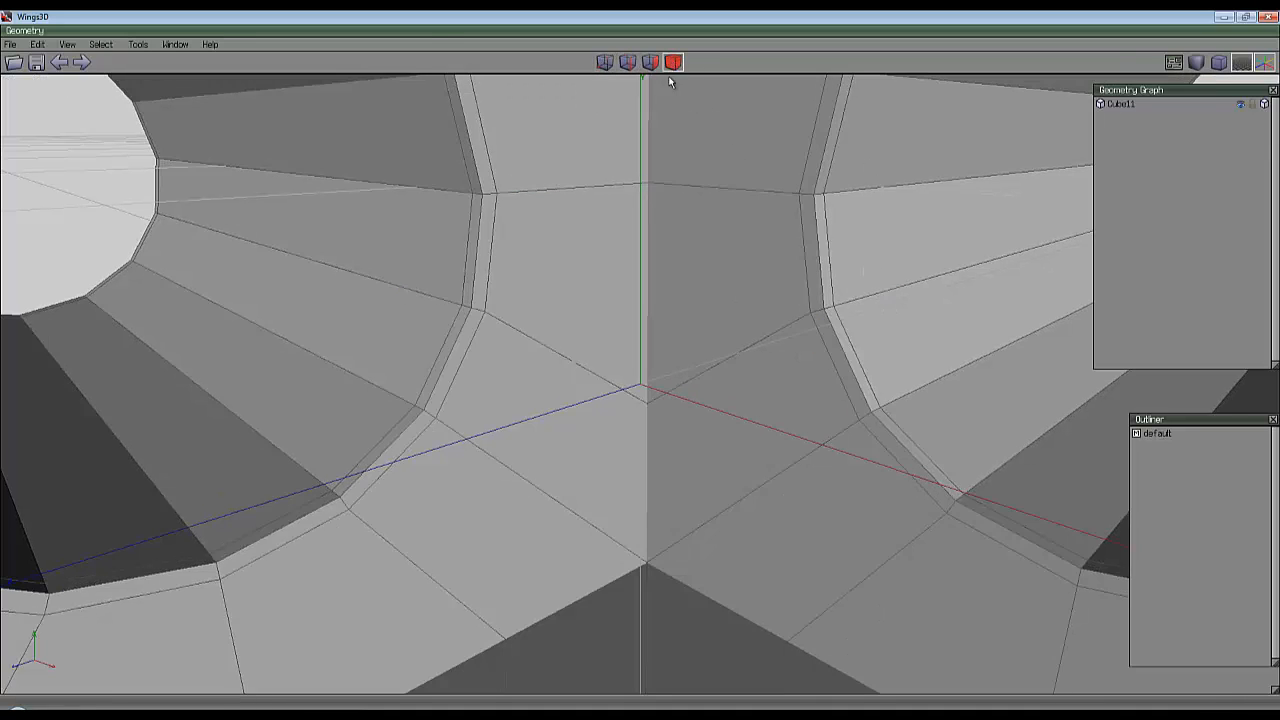
left_click(690, 160)
right_click(662, 228)
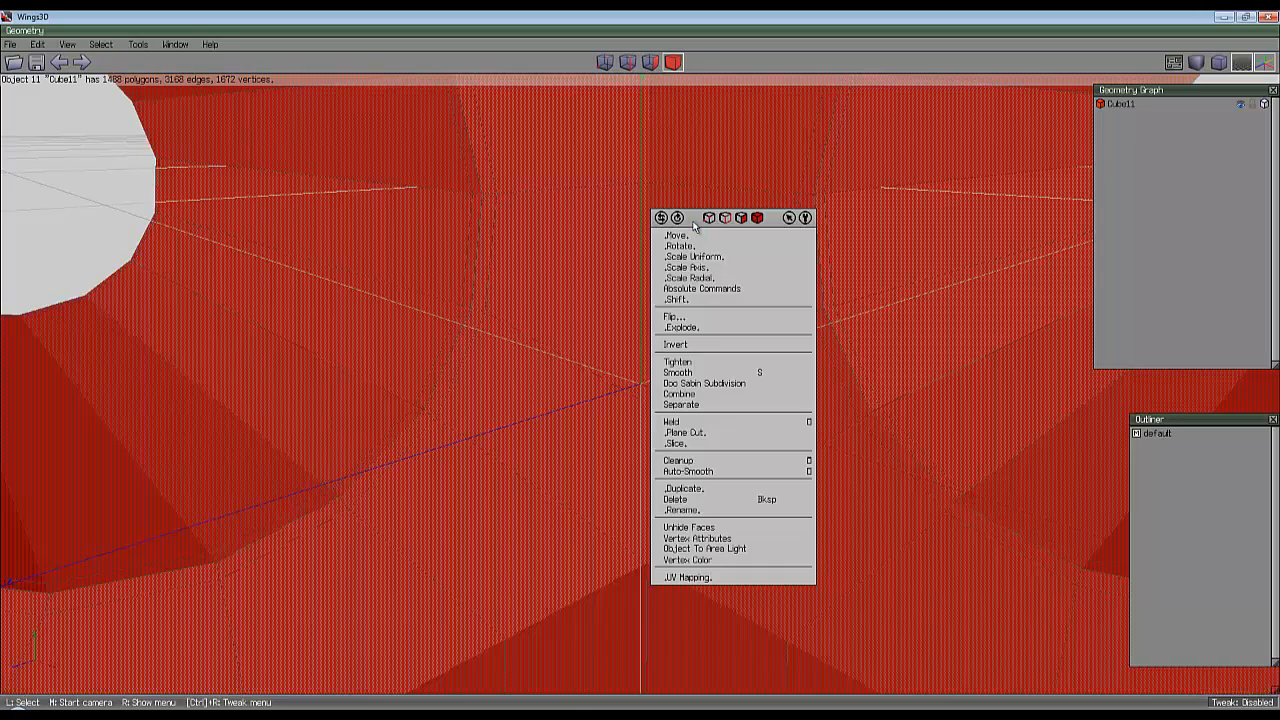
left_click(680, 460)
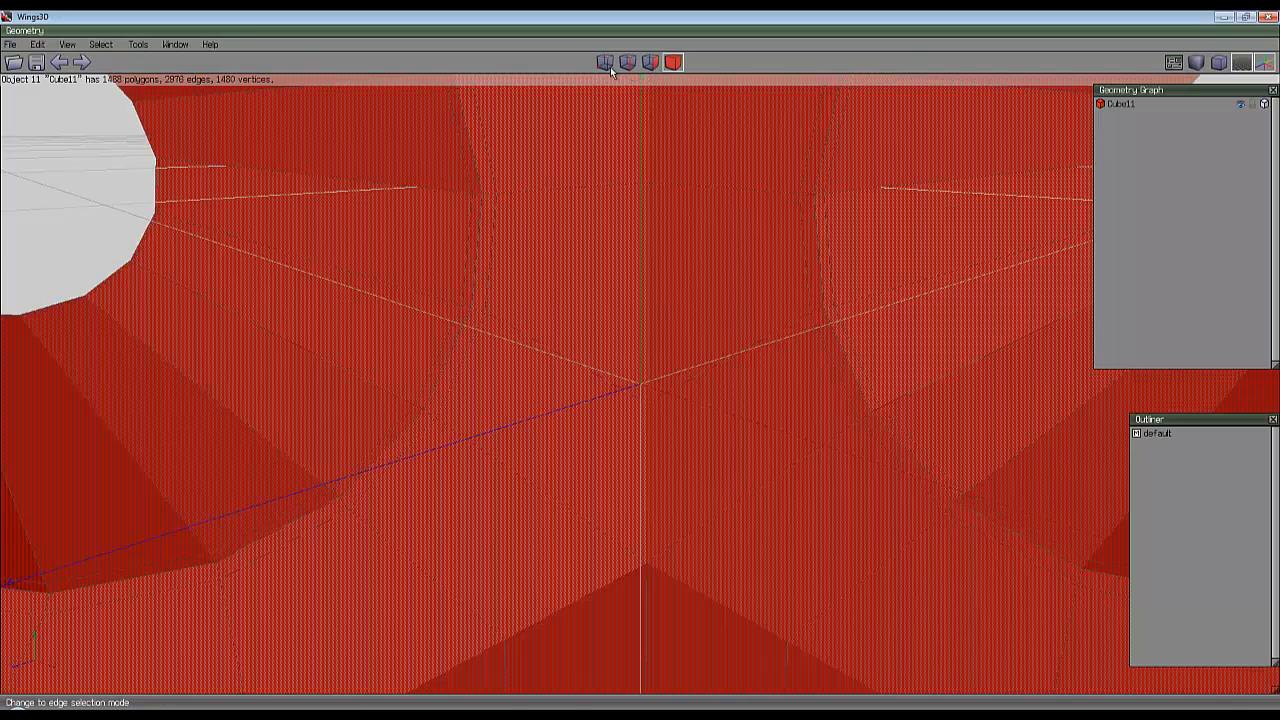
Check the vertices around the inner openings, compare the smoothed preview with the plain mesh, and clear the selection.
left_click(606, 63)
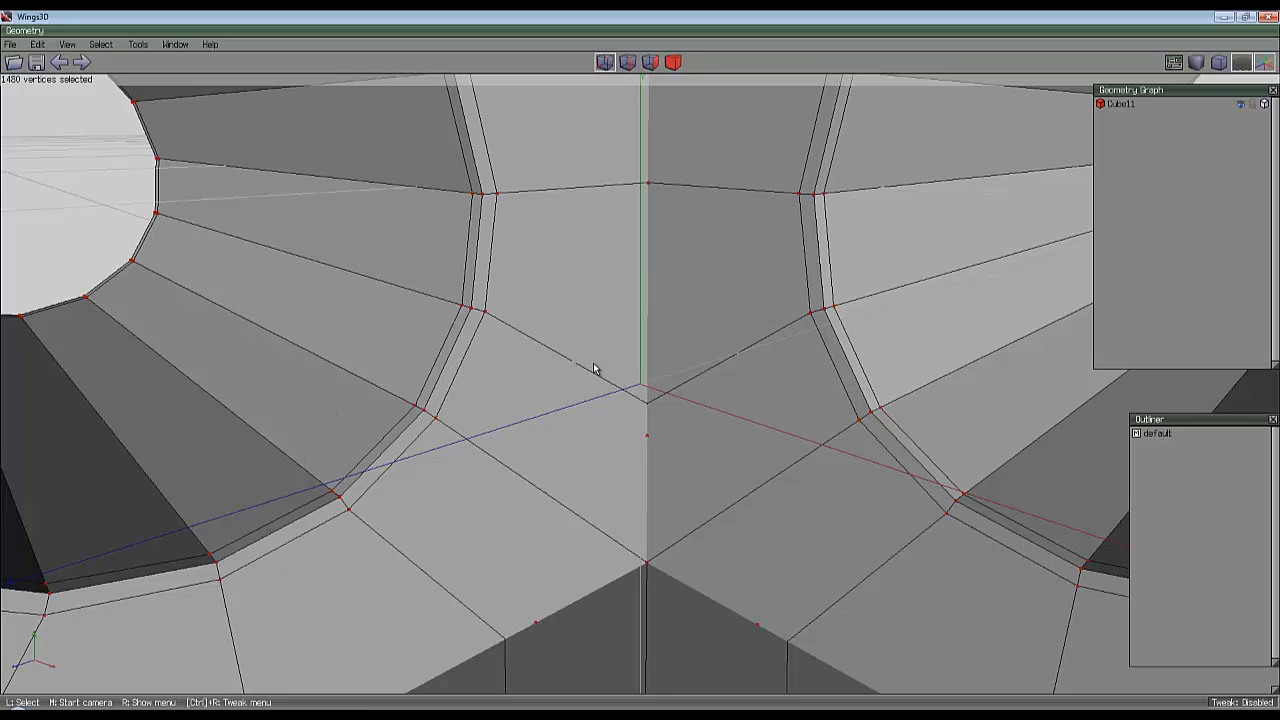
middle_click_drag(624, 362, 641, 375)
key("Tab")
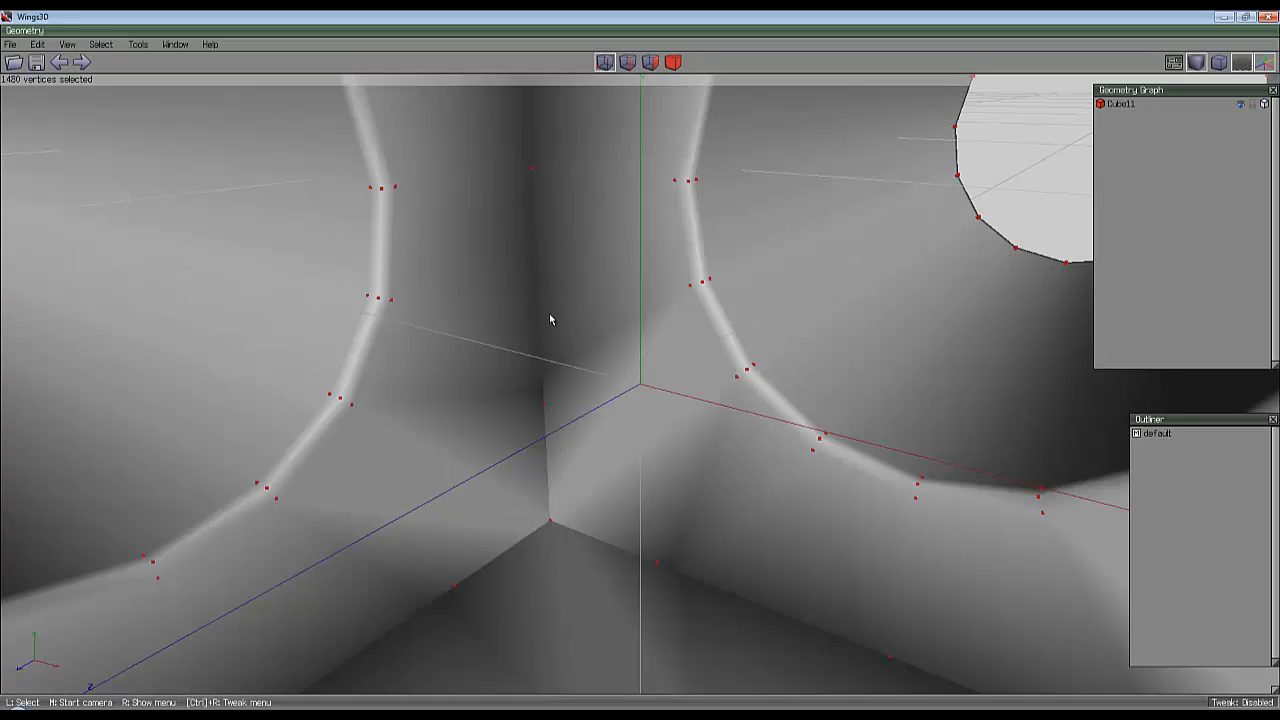
key("Tab")
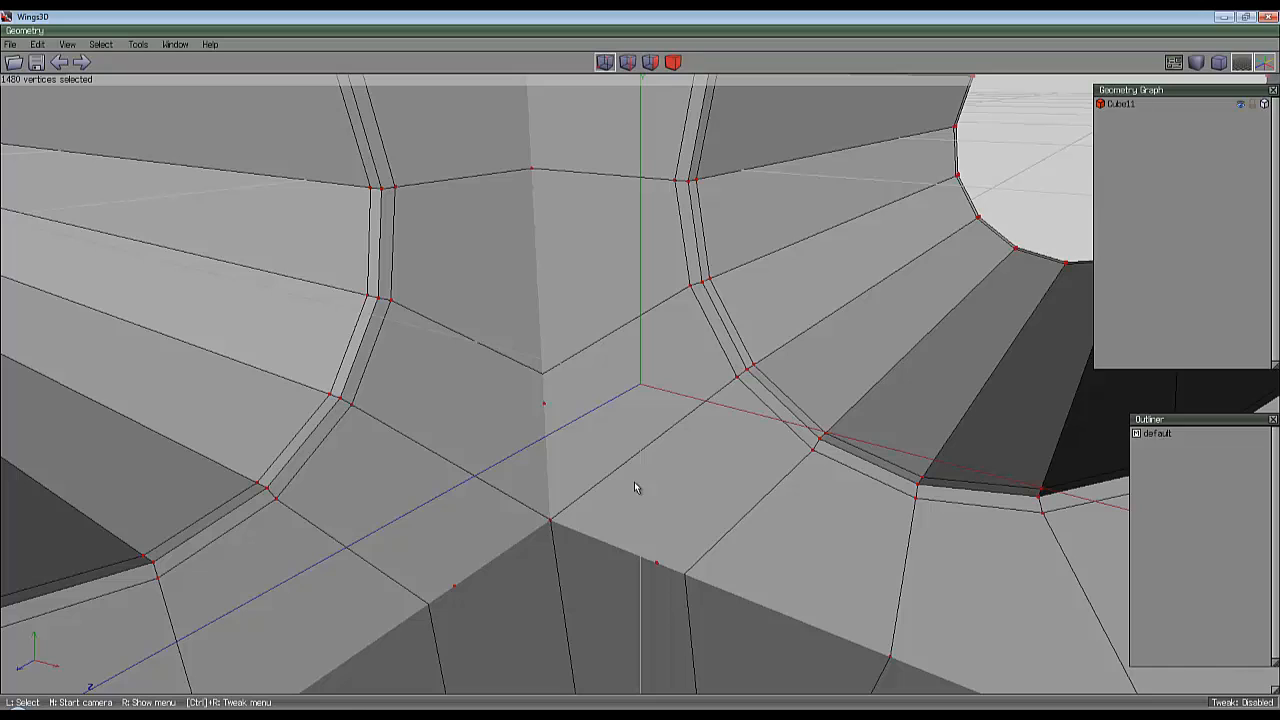
key("space")
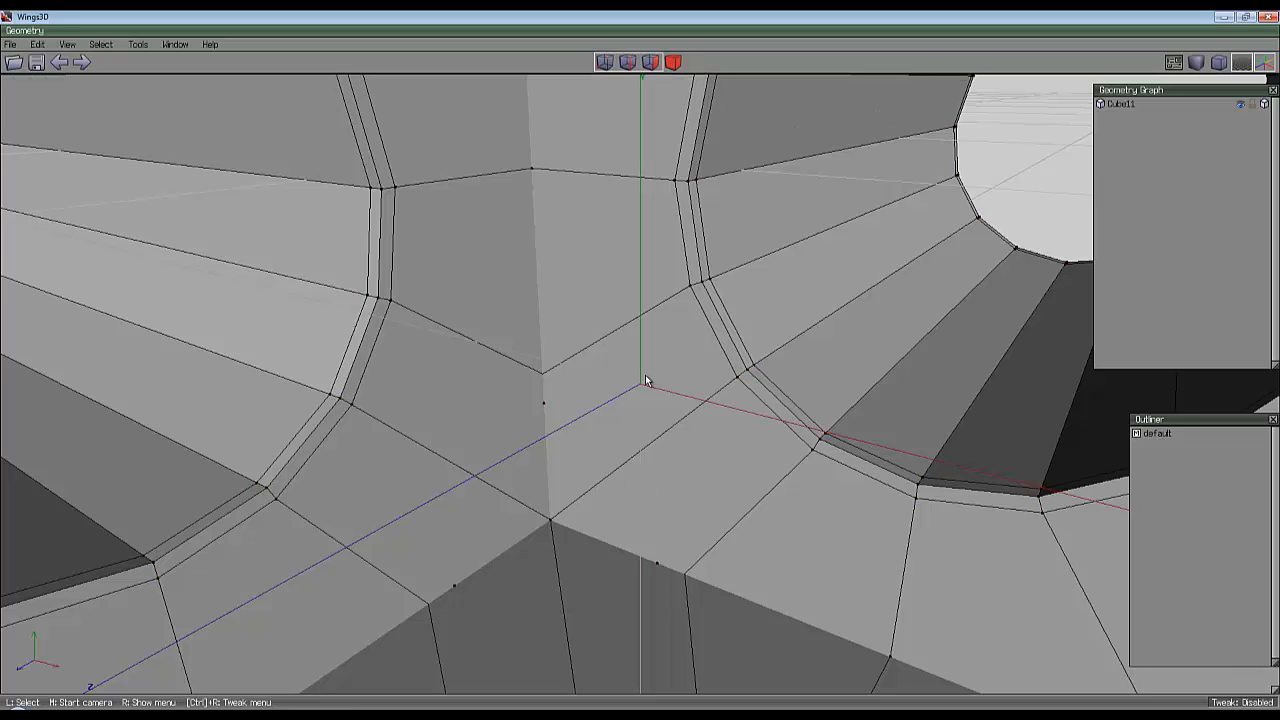
Examine the whole junction from outside, including the tube rims and the cube faces around the pipes.
scroll(643, 371, "down", 3)
scroll(644, 371, "down", 8)
middle_click(560, 455)
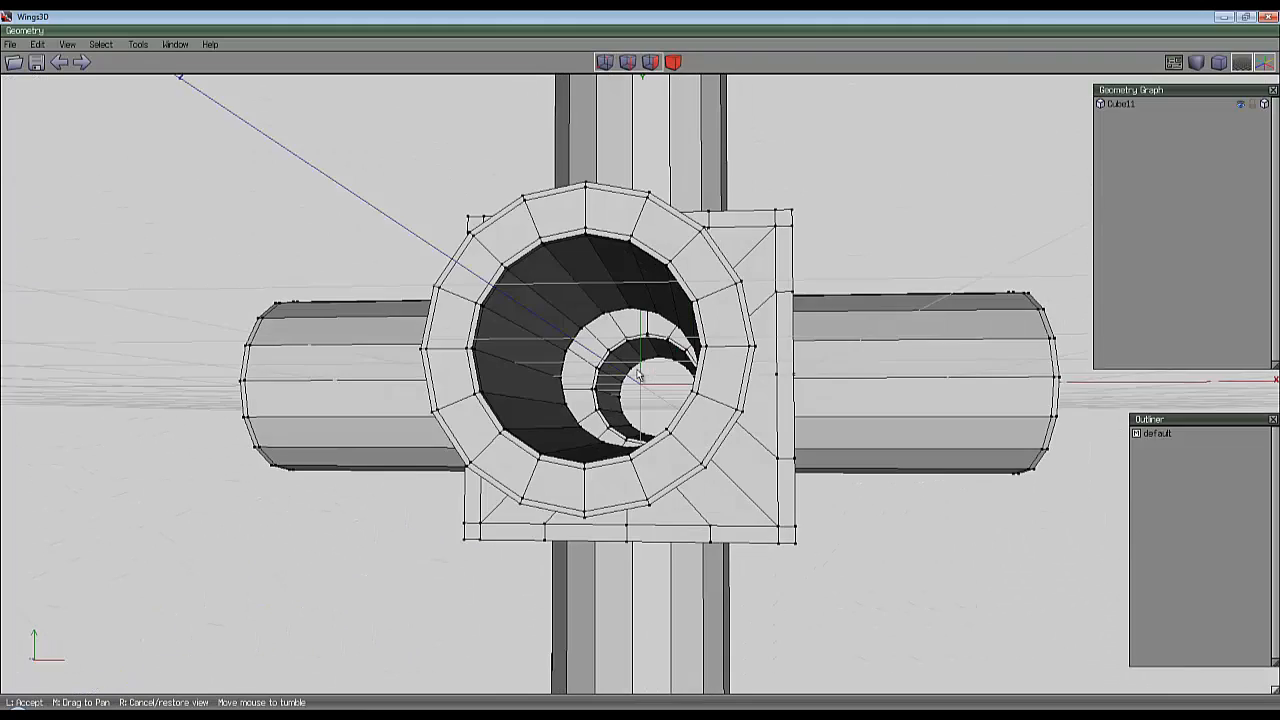
left_click(615, 269)
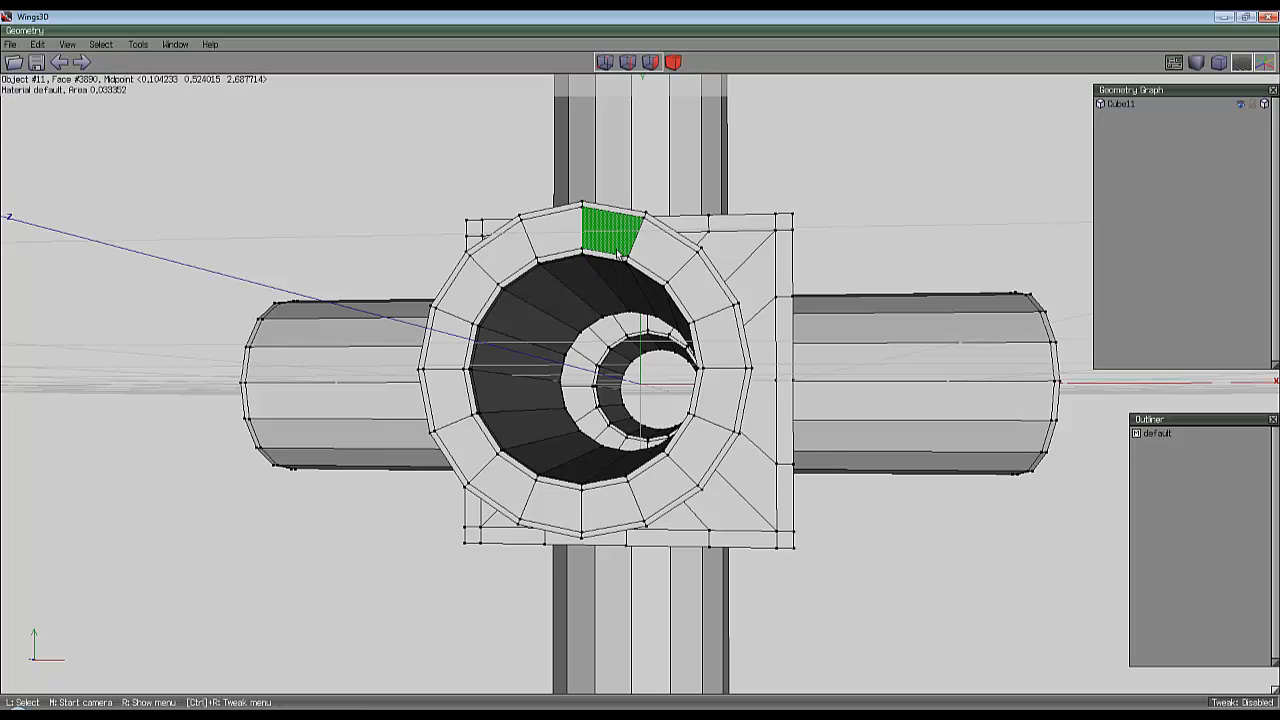
middle_click(705, 281)
left_click(583, 420)
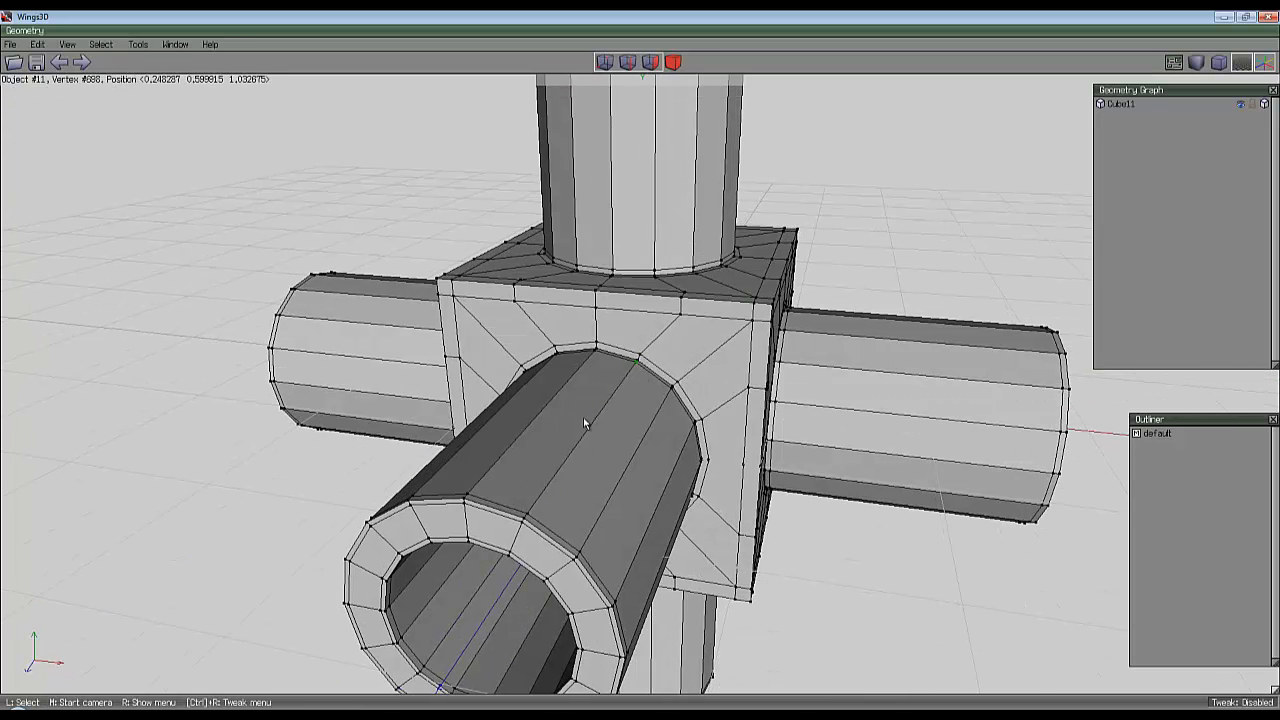
Examine the inside of the hollow junction around the inner tube openings and corners, in shaded and wireframe display.
scroll(490, 563, "up", 8)
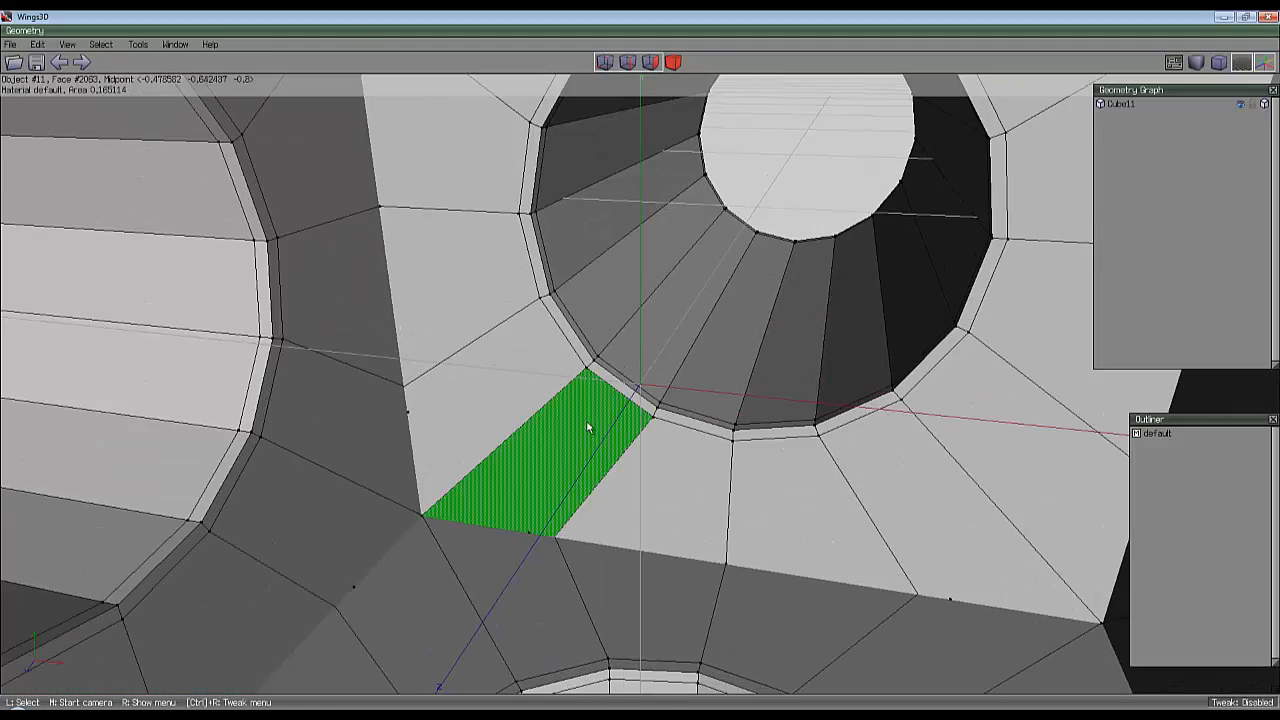
middle_click(588, 428)
left_click(712, 340)
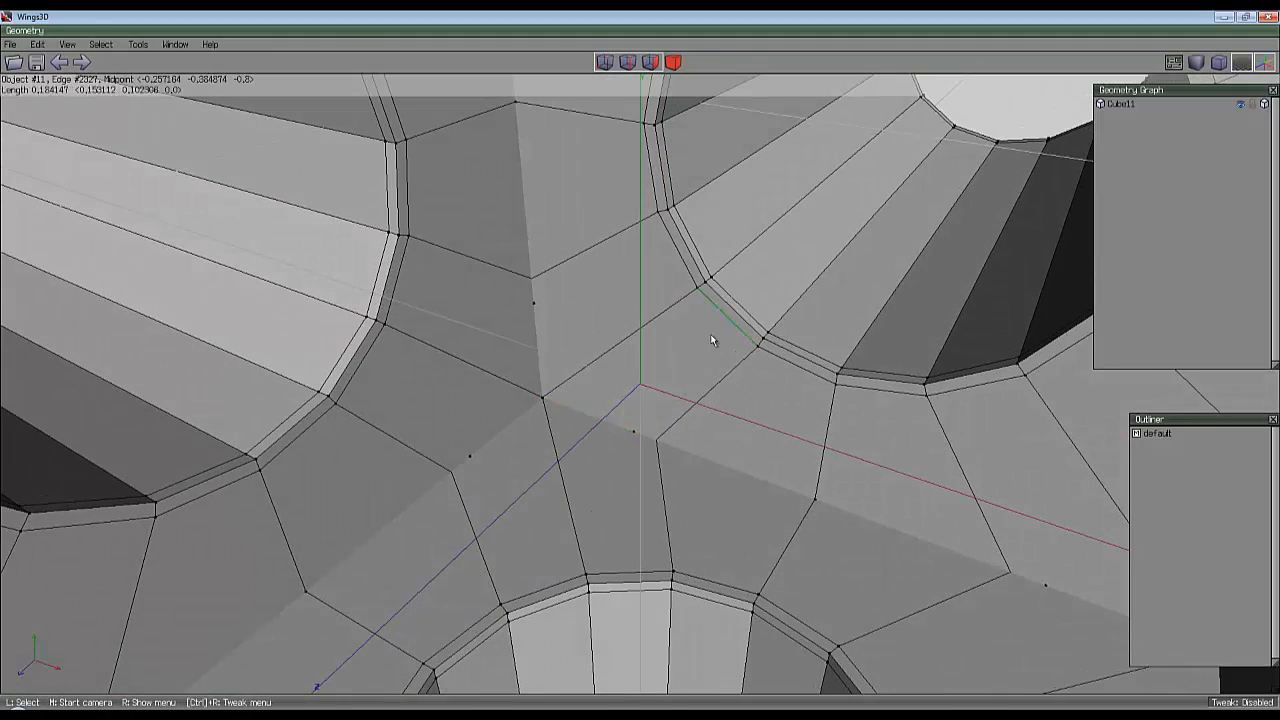
middle_click(642, 336)
left_click(645, 296)
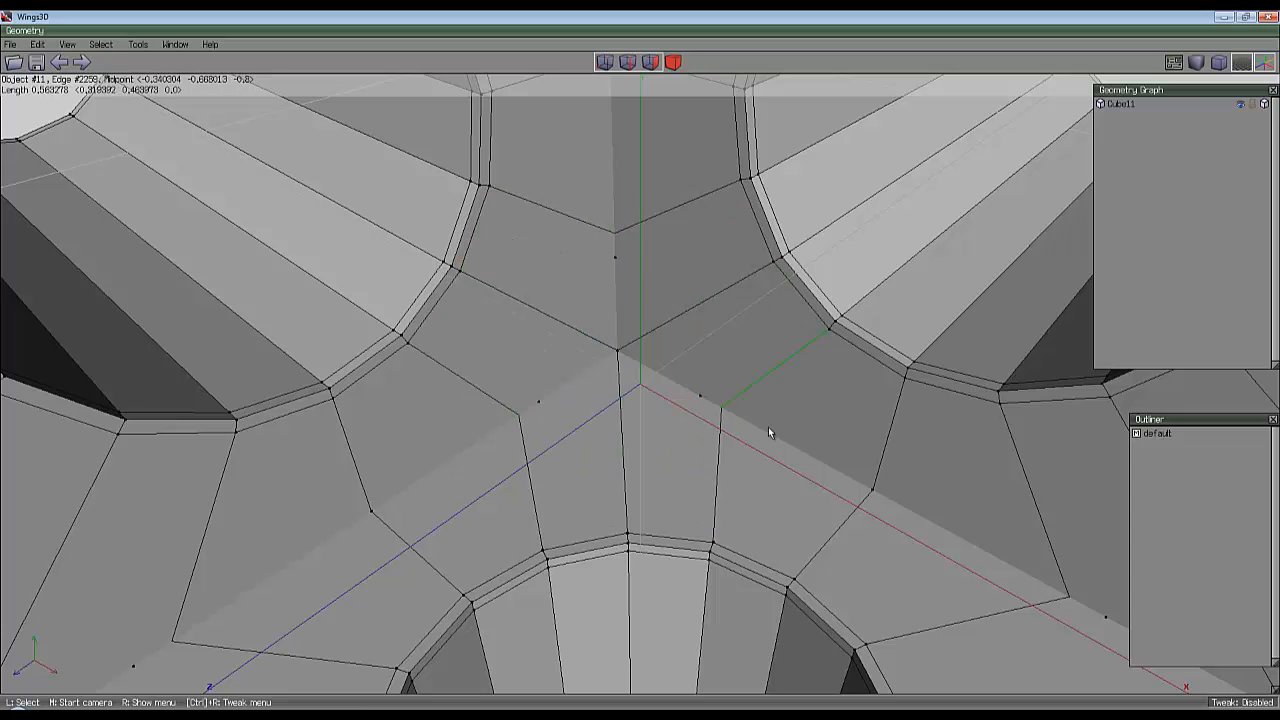
middle_click_drag(490, 399, 590, 385)
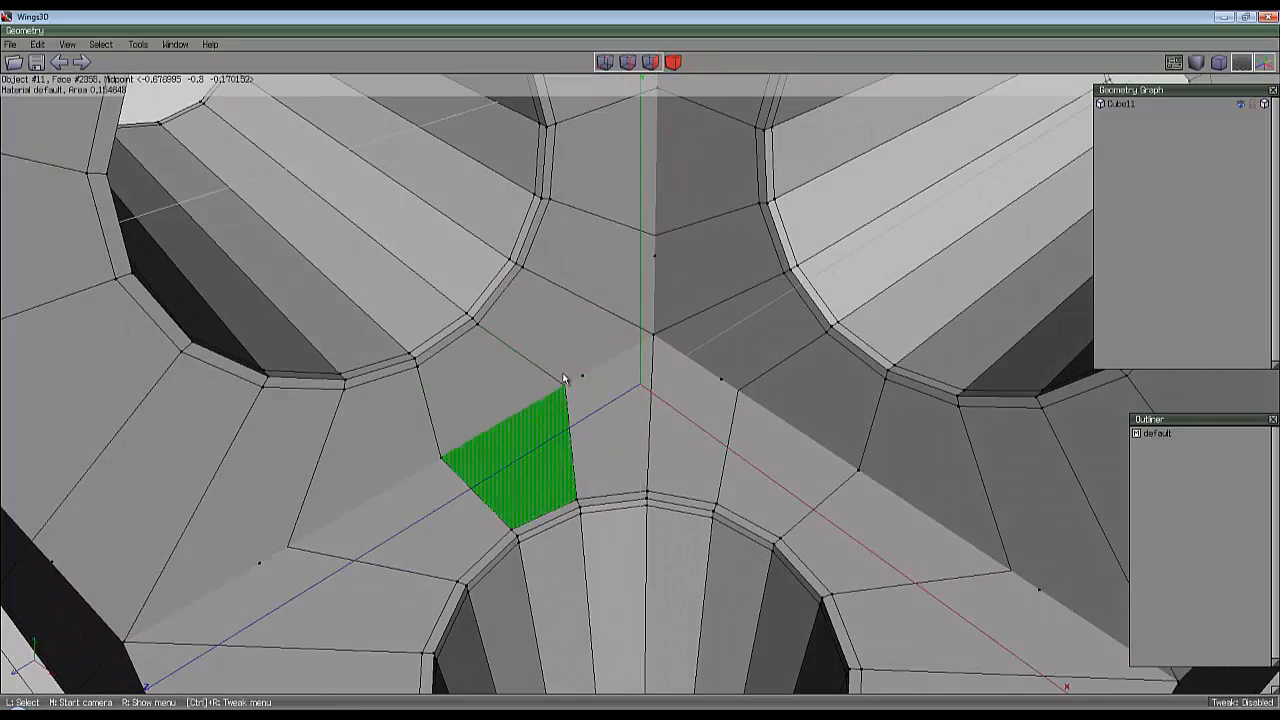
key("w")
middle_click(622, 377)
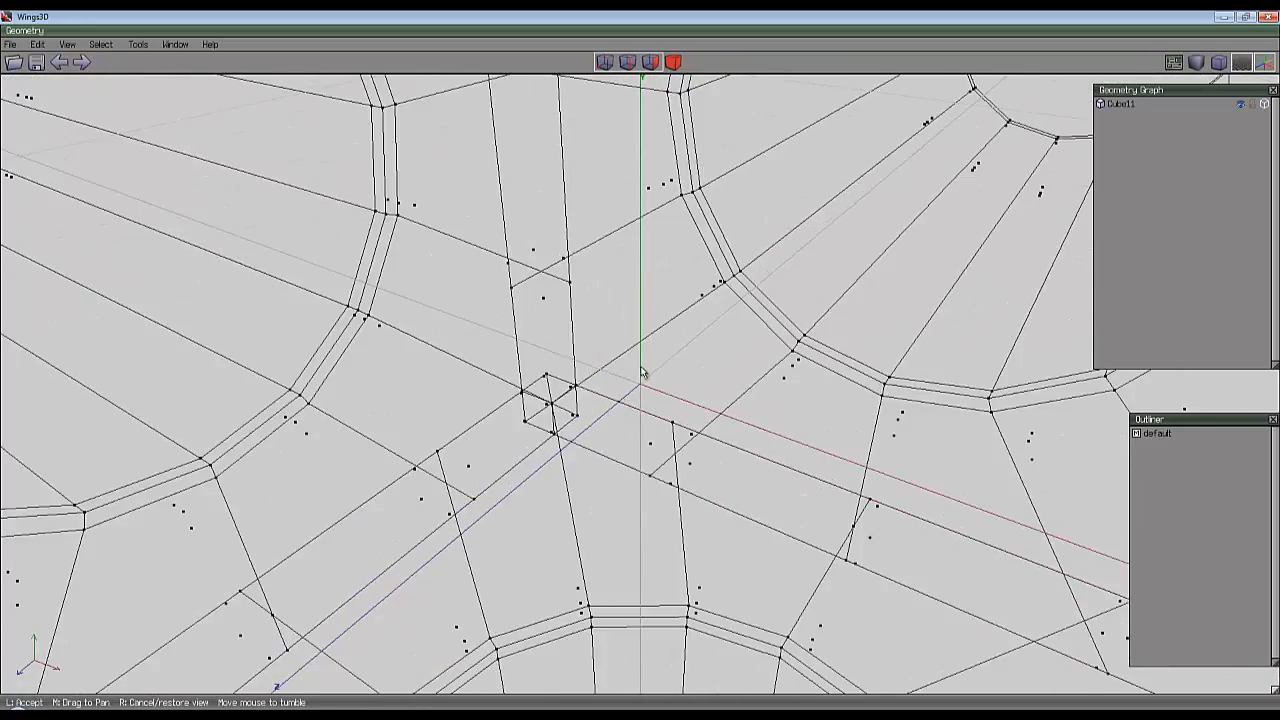
left_click(643, 373)
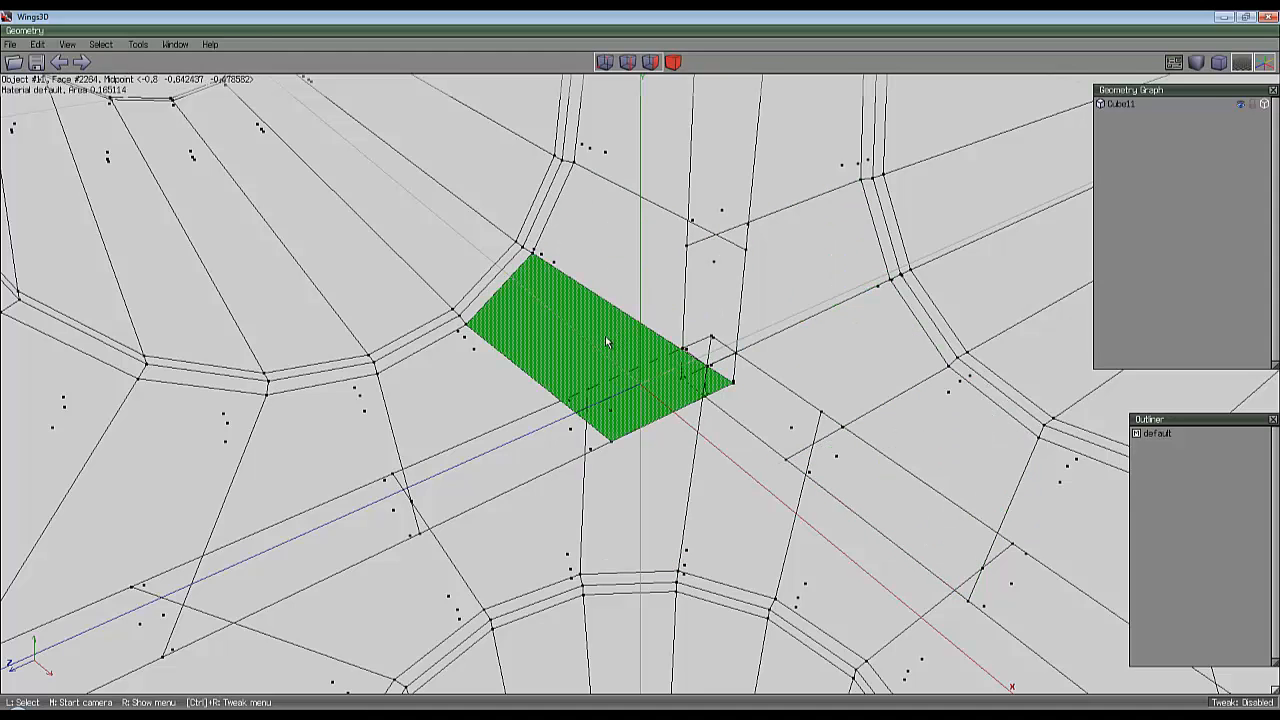
scroll(605, 336, "down", 10)
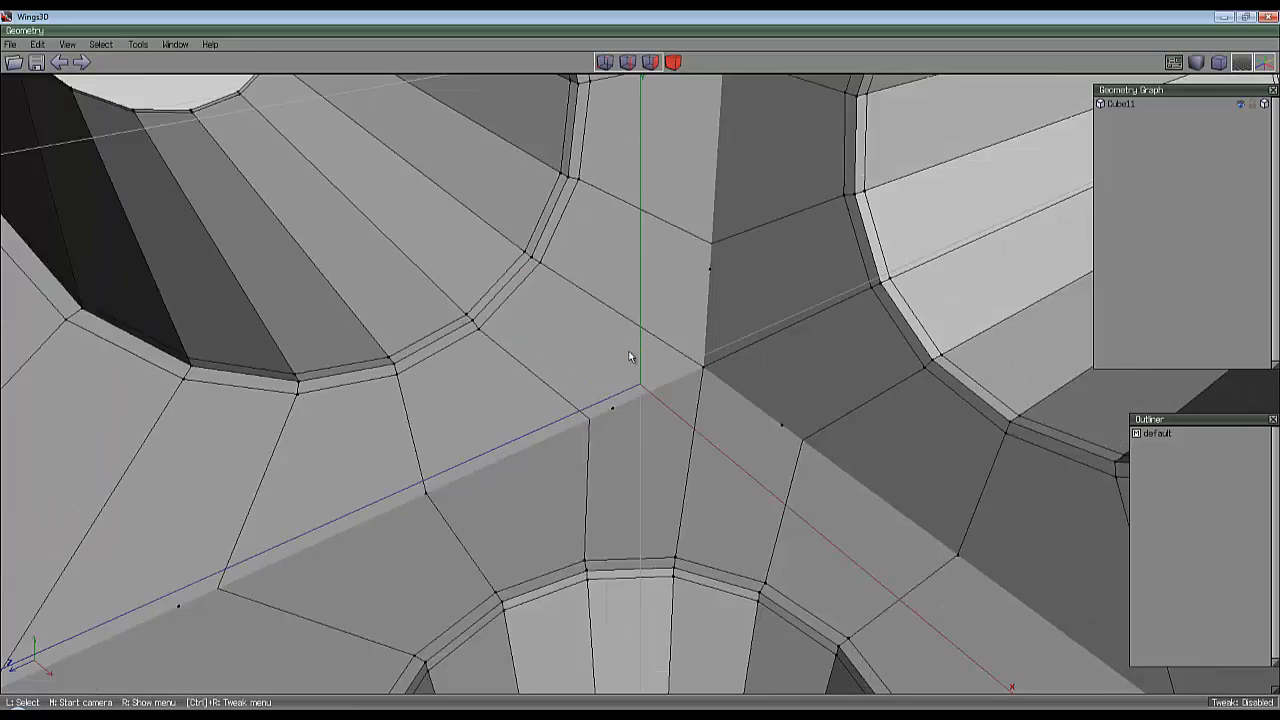
scroll(660, 352, "down", 5)
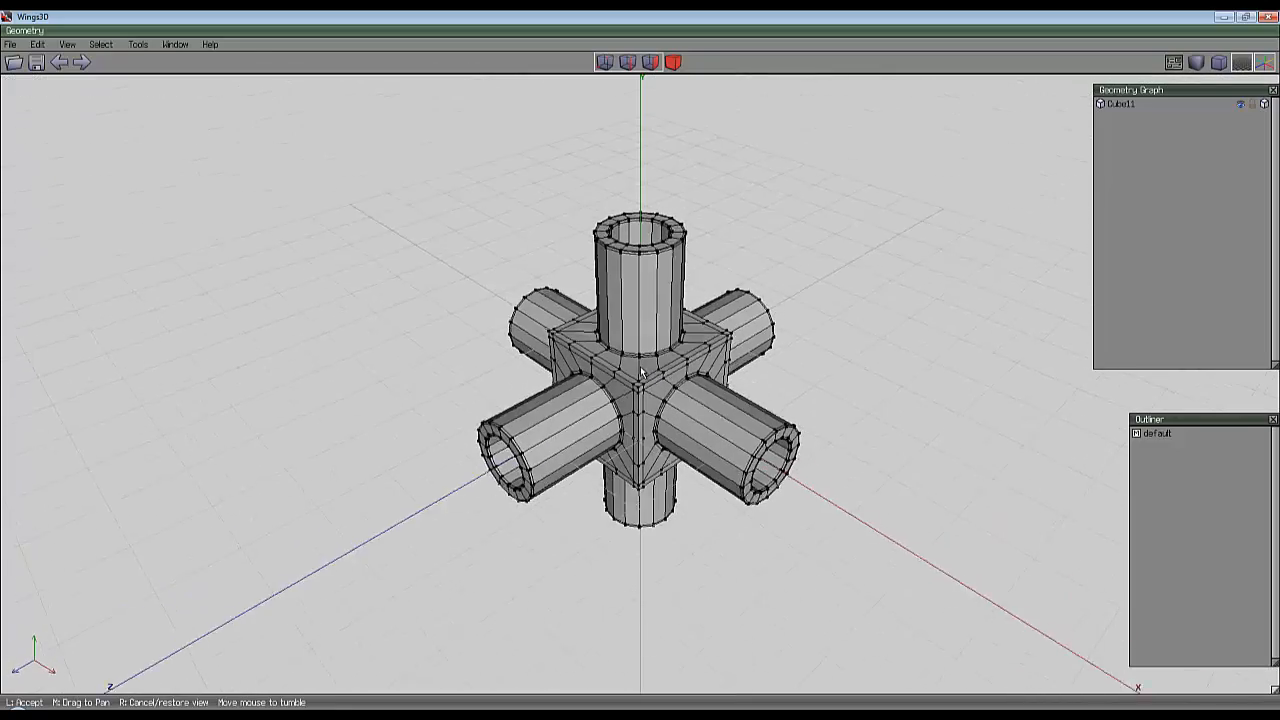
Check the smoothed preview of the junction and apply Smooth to the whole object twice.
key("Tab")
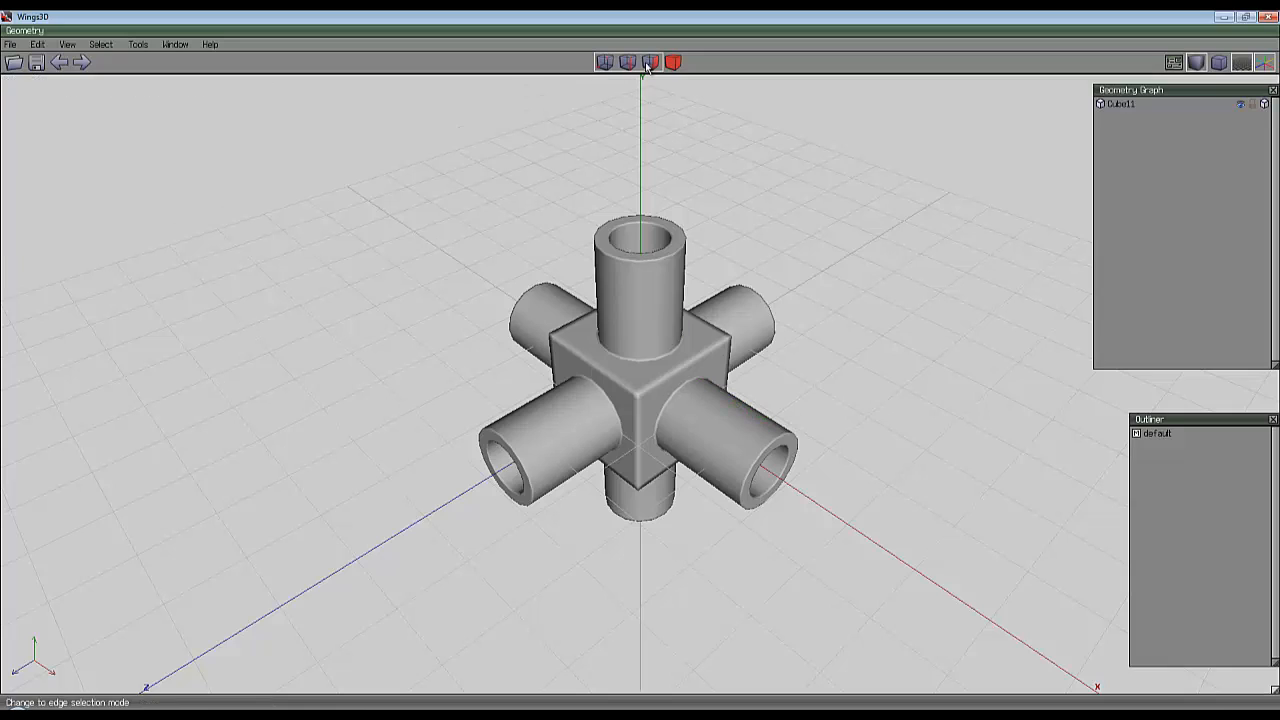
key("Tab")
left_click(673, 63)
left_click(727, 390)
key("s")
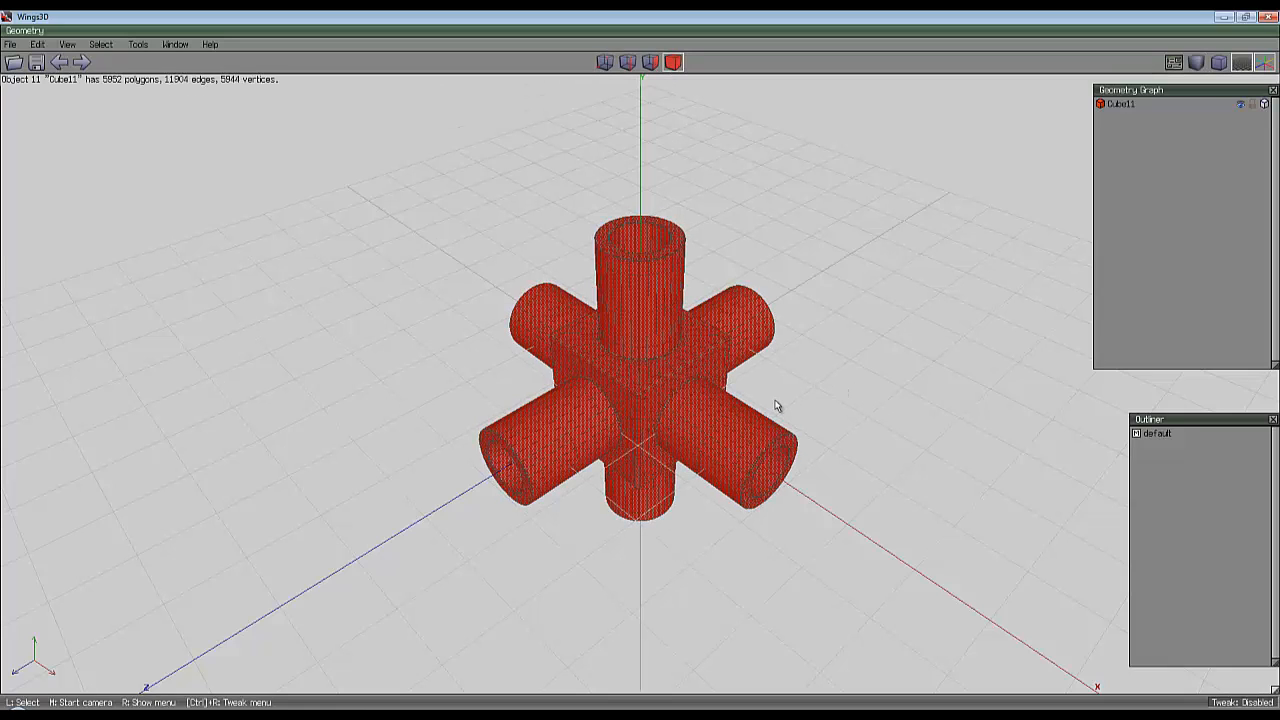
key("s")
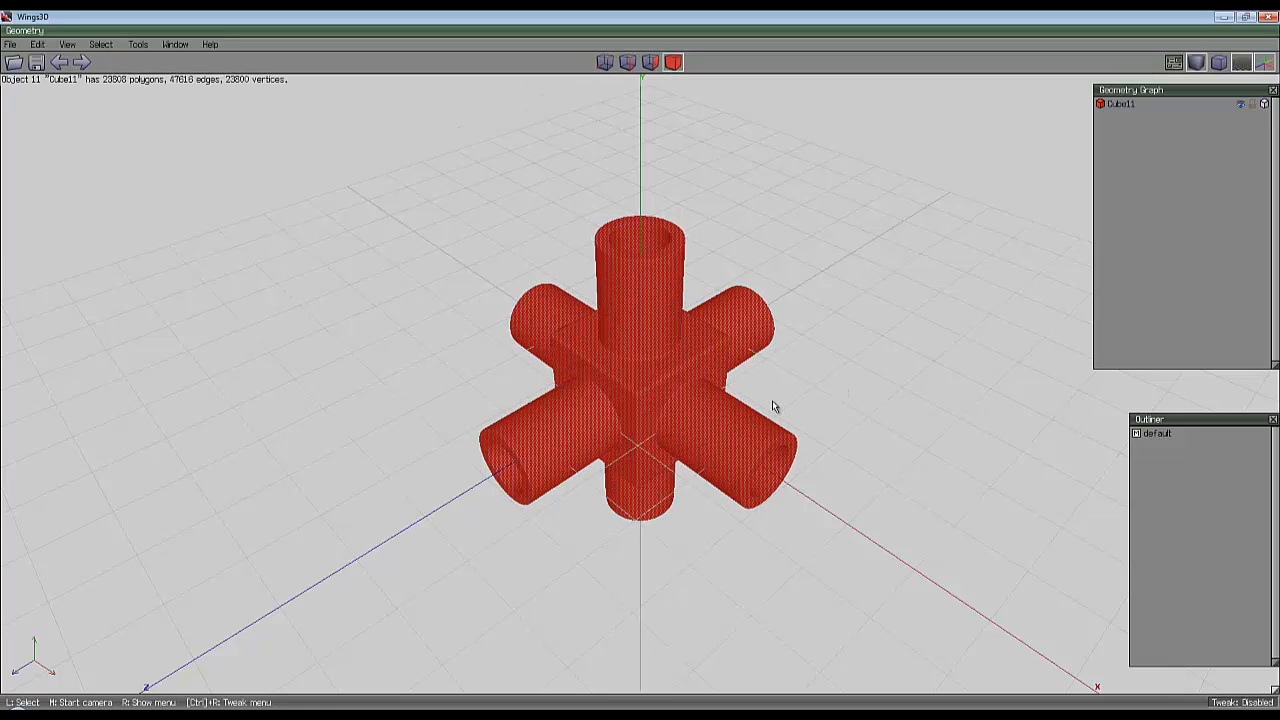
Examine the smoothed mesh around the cube edges and pipe joints, outside and inside the junction.
middle_click_drag(768, 404, 636, 371)
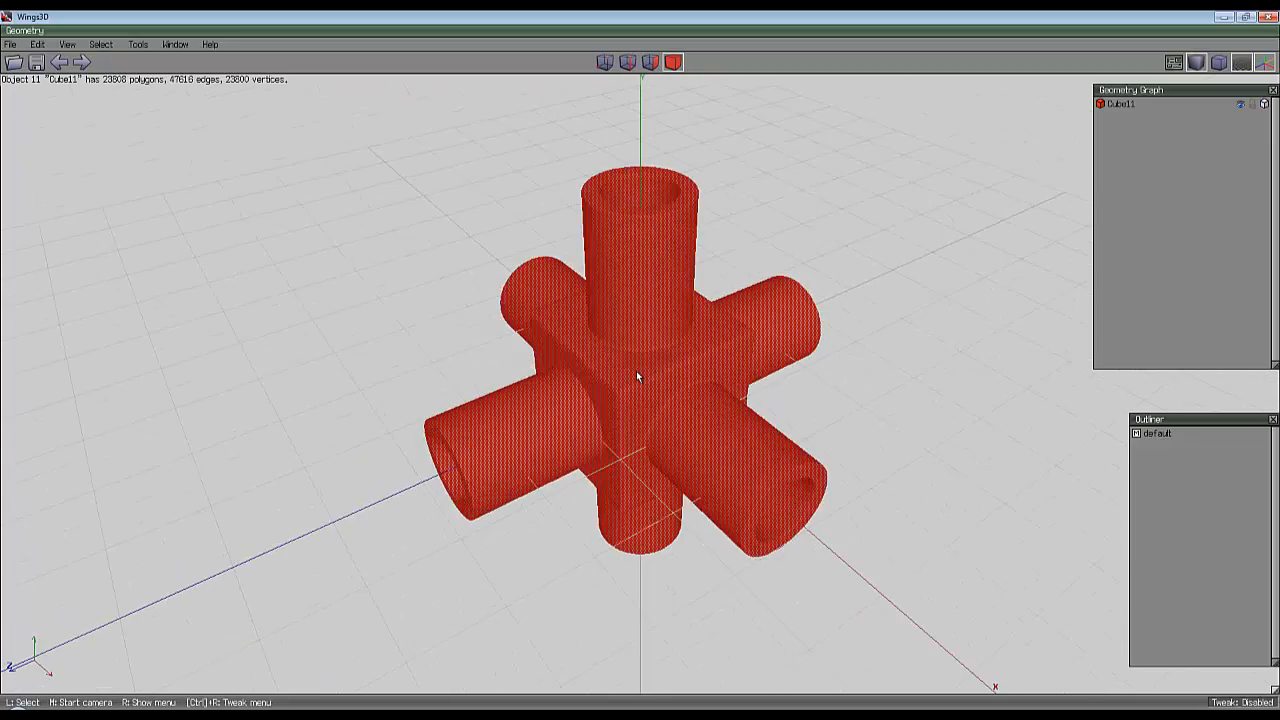
left_click(636, 371)
scroll(700, 390, "up", 6)
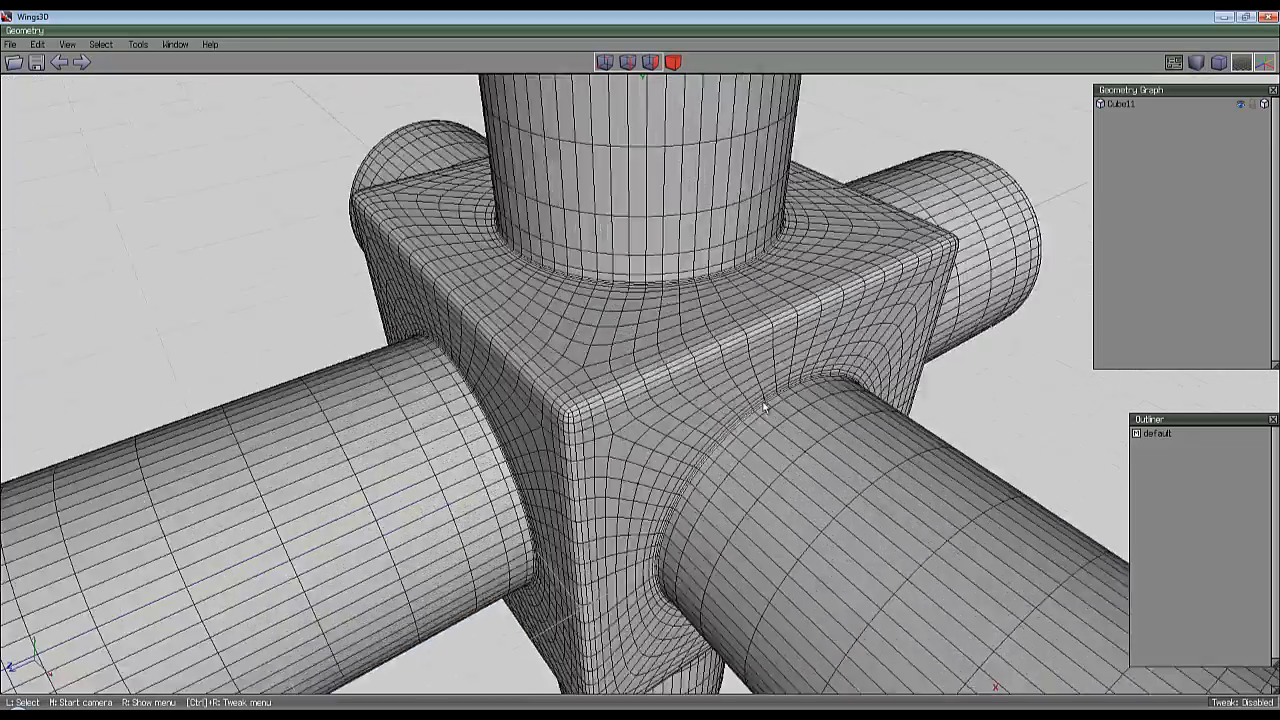
middle_click_drag(759, 404, 639, 366)
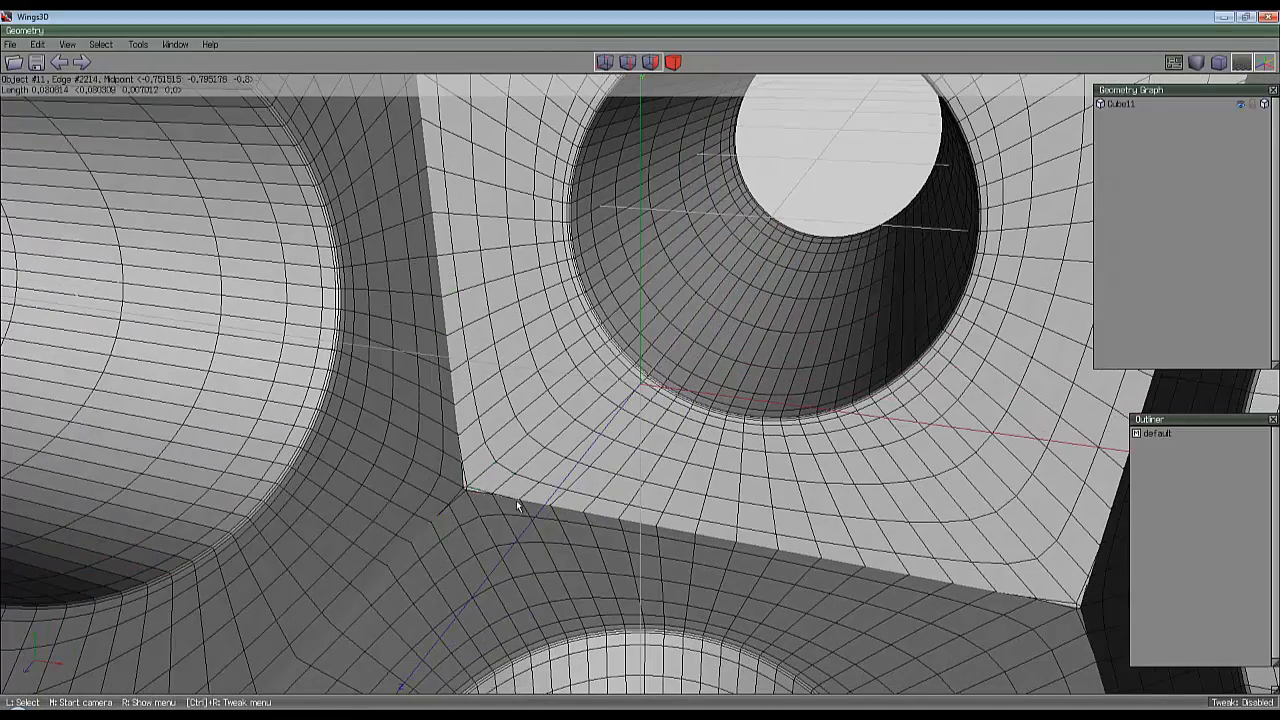
scroll(610, 500, "down", 10)
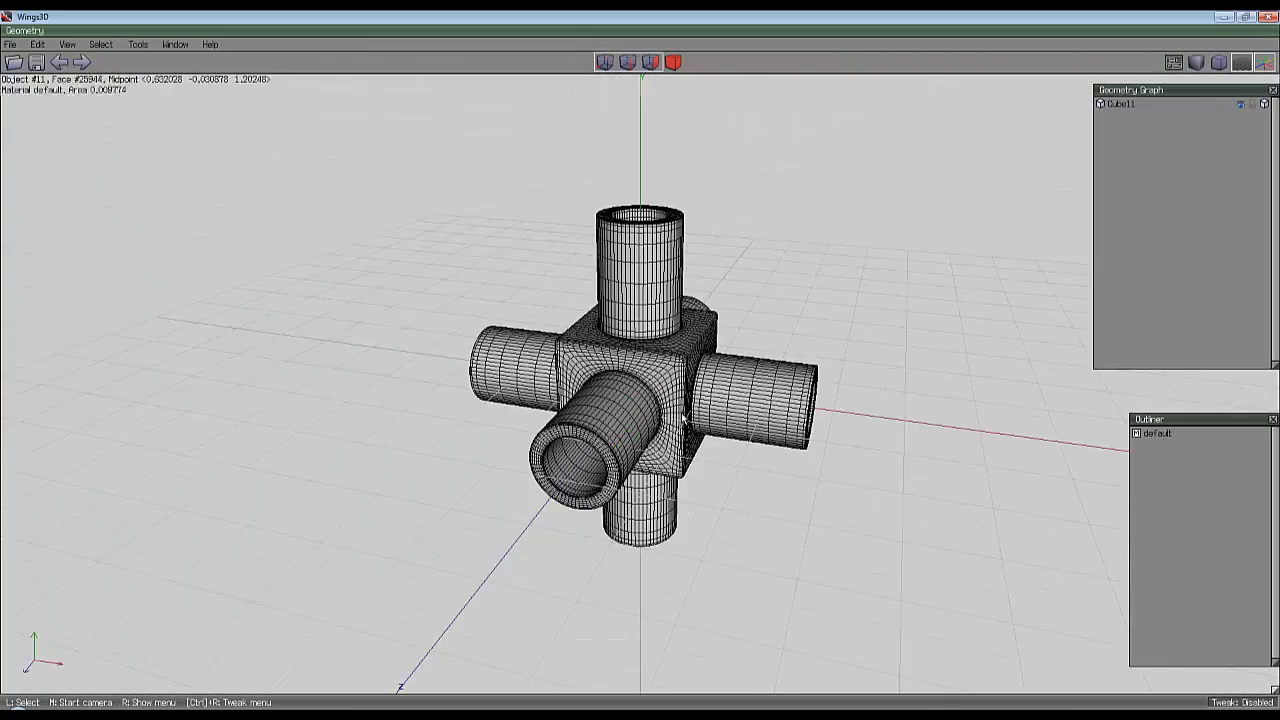
middle_click(626, 430)
left_click(626, 430)
Select the whole pipe junction object and delete it.
left_click(675, 62)
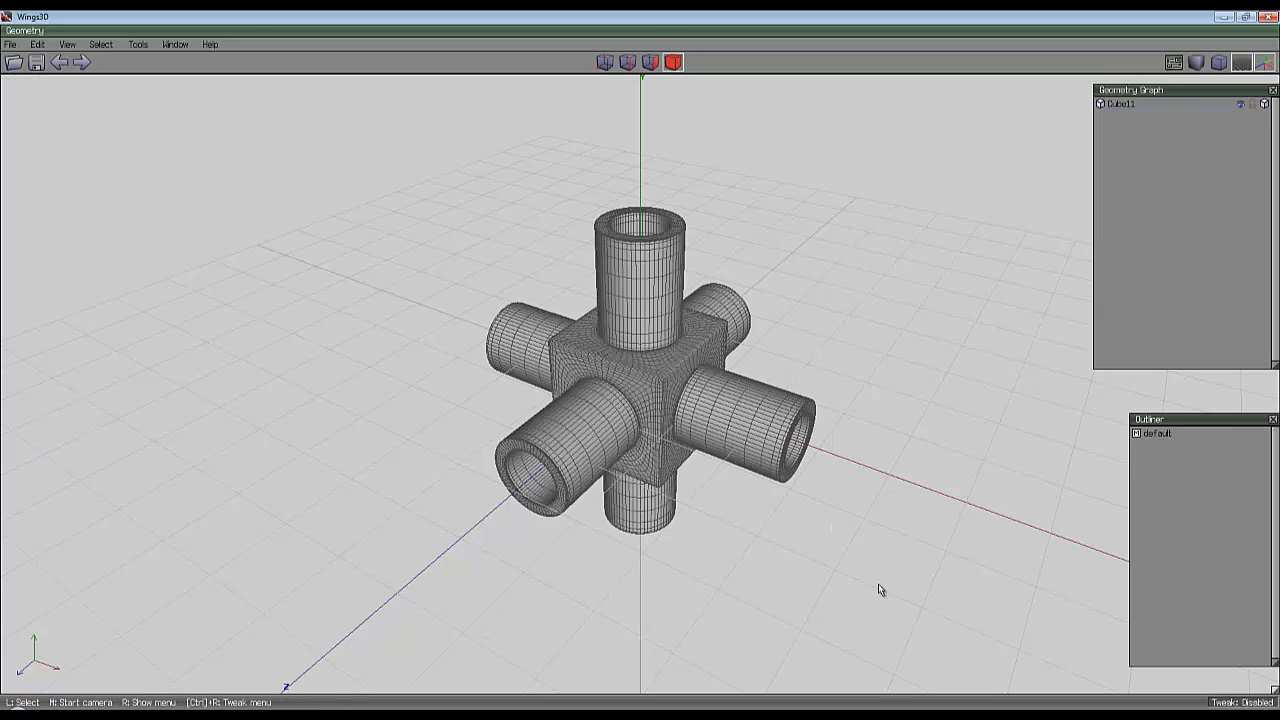
left_click_drag(878, 583, 302, 236)
key("Delete")
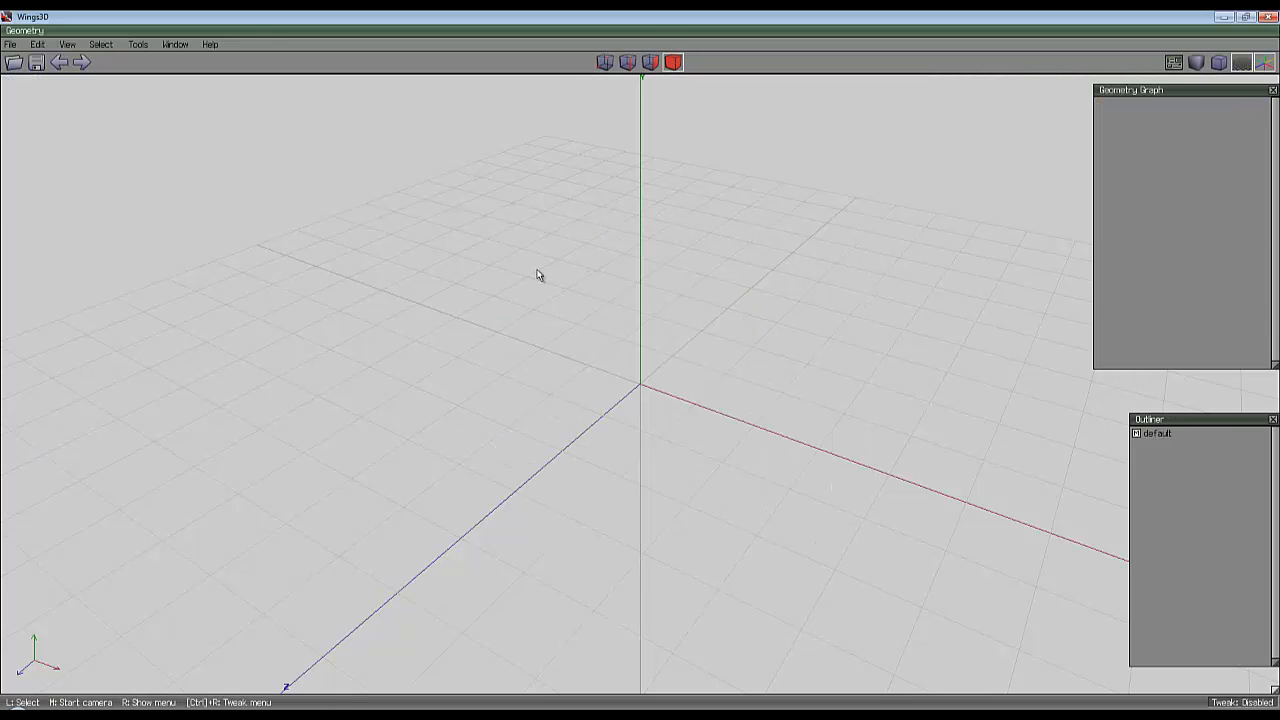
Create a new default cube and select all six of its faces.
right_click(603, 272)
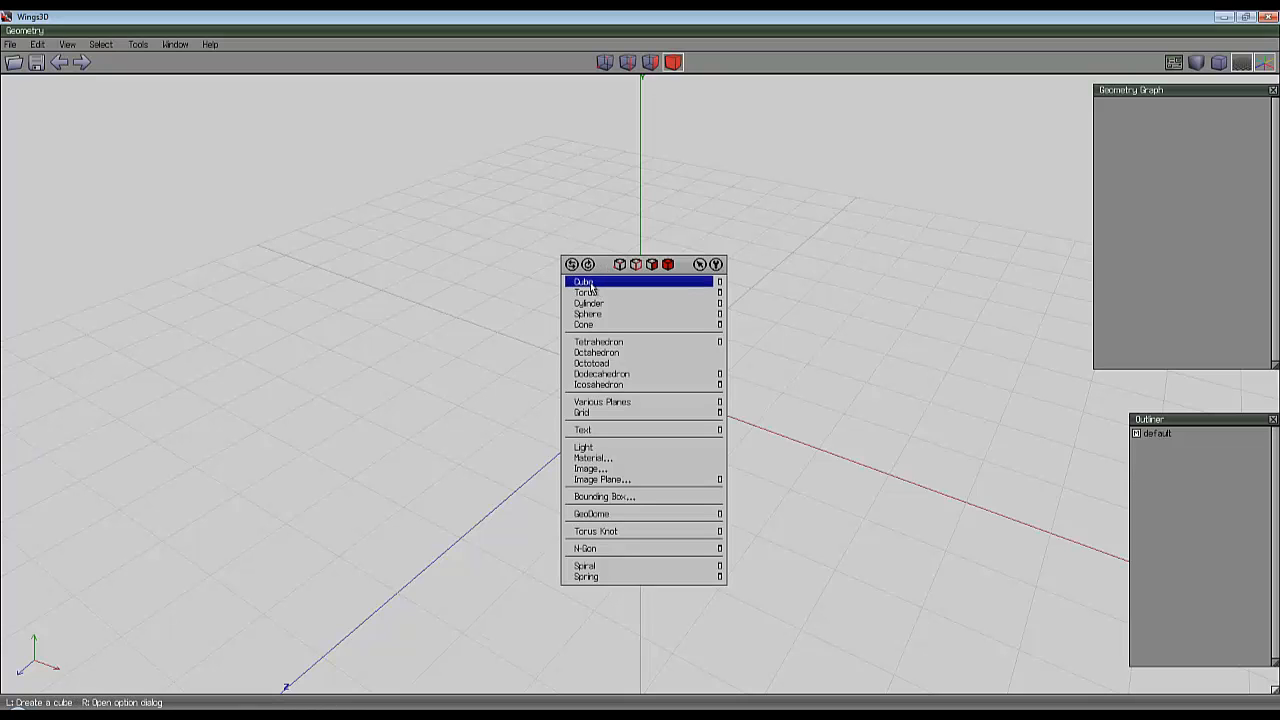
left_click(584, 282)
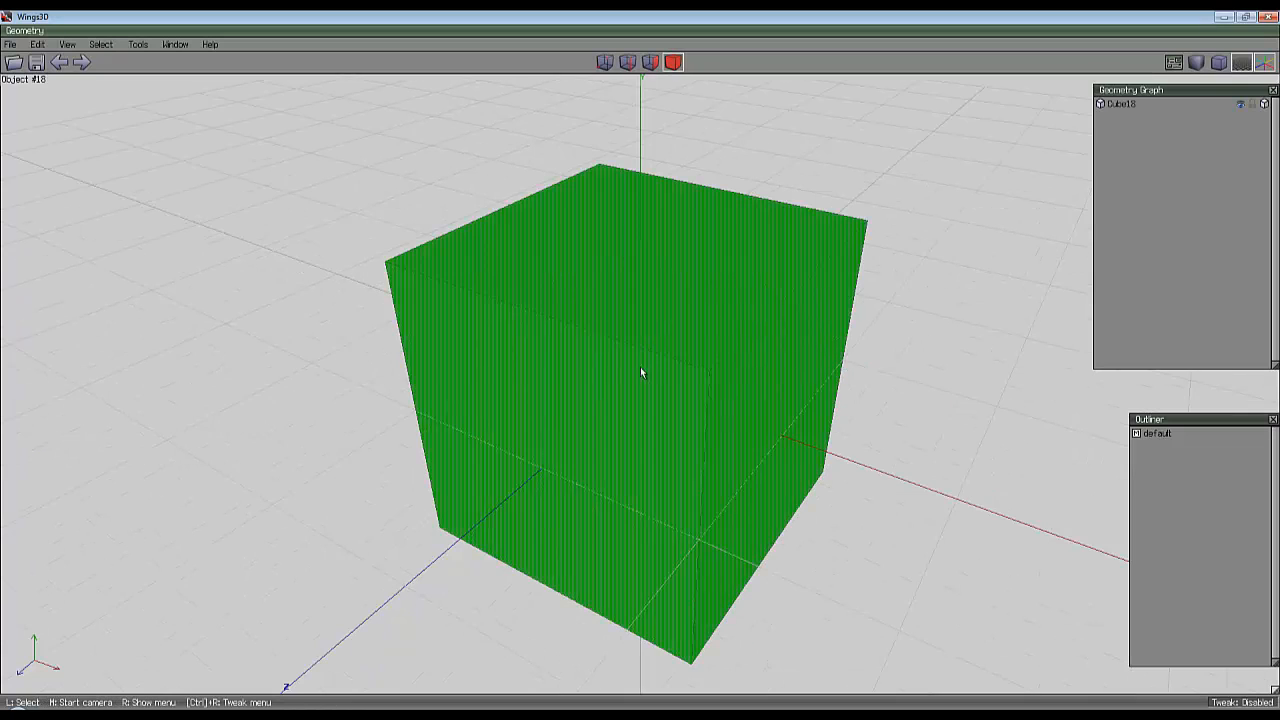
left_click(635, 231)
left_click(650, 62)
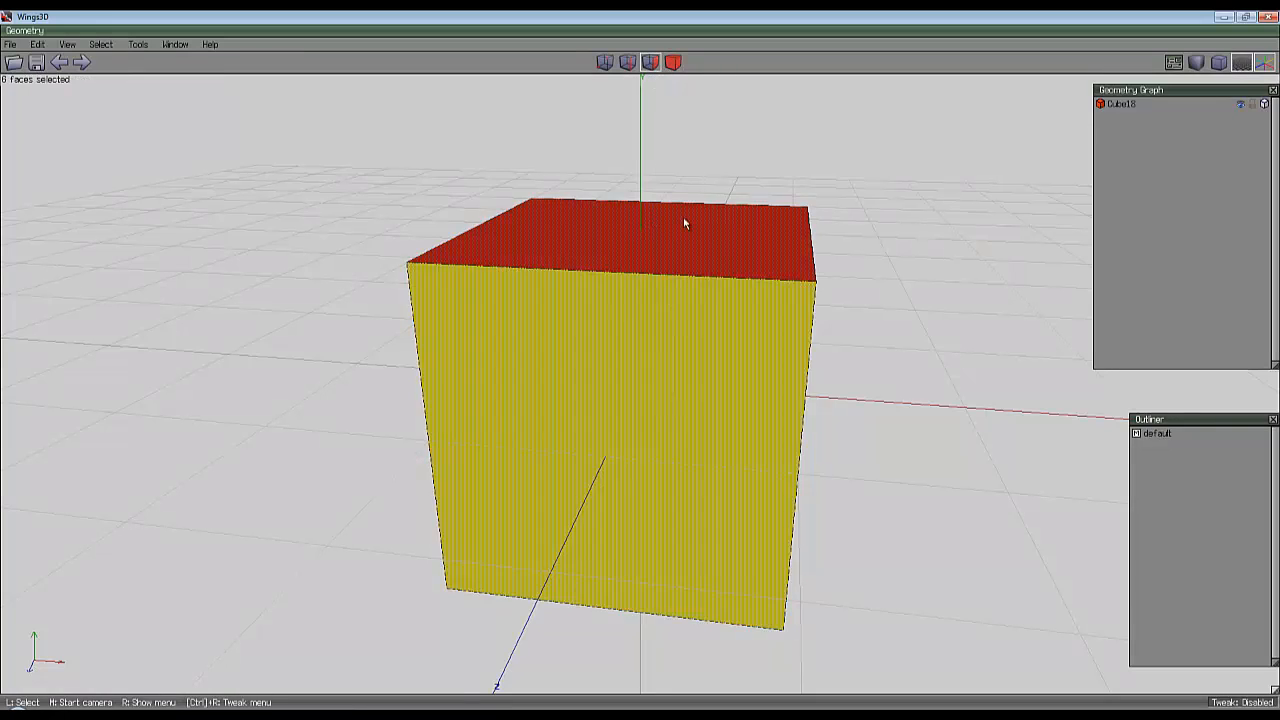
Inset all six faces of the cube to leave a smaller centred square on each side.
right_click(683, 216)
left_click(688, 345)
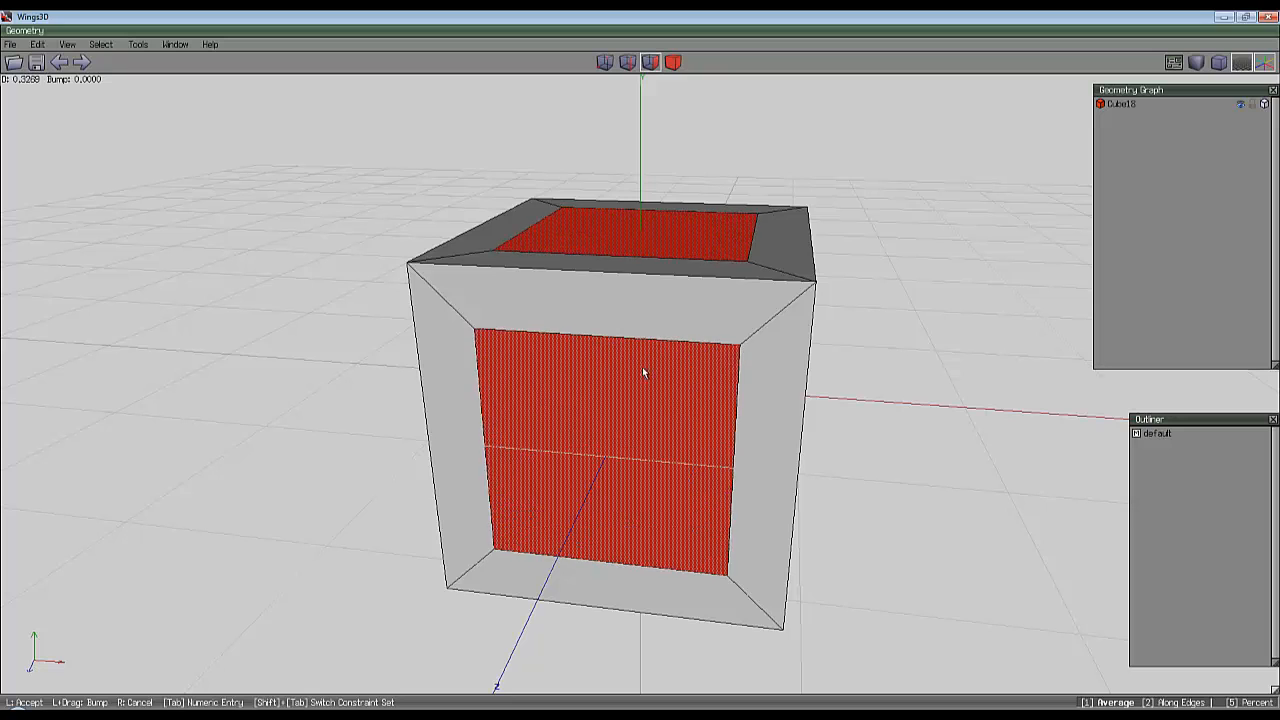
left_click(641, 367)
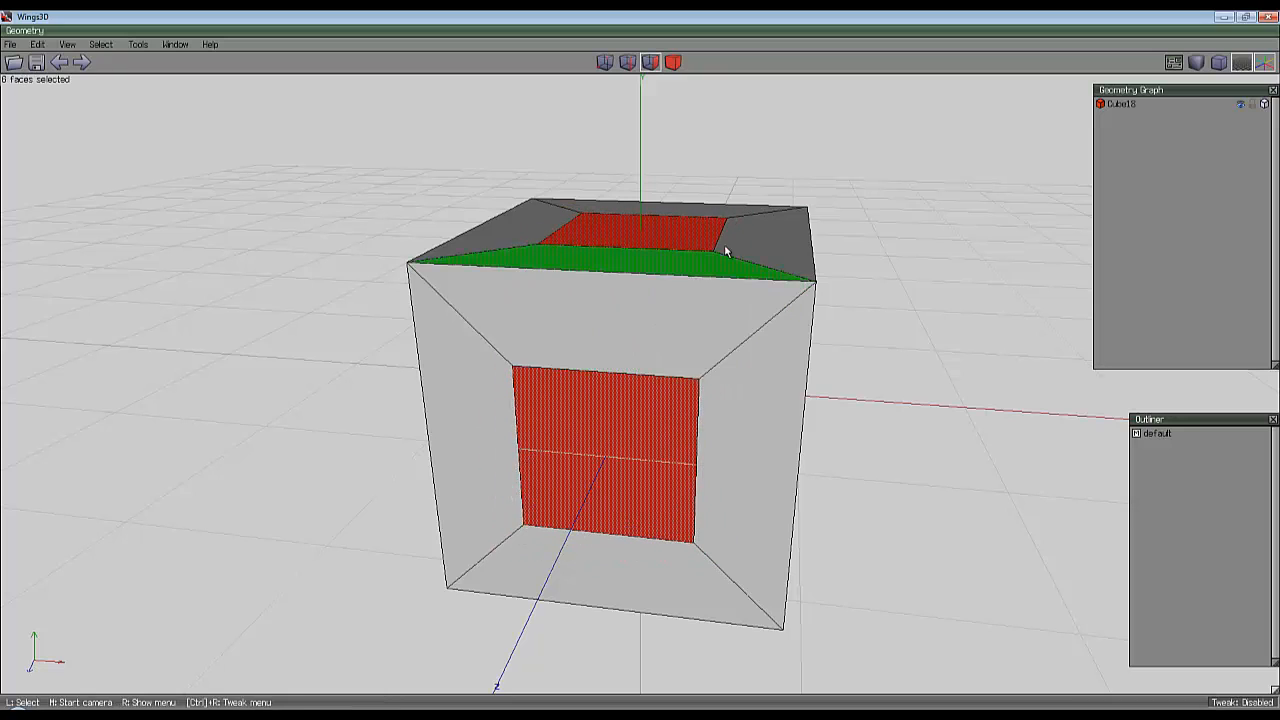
middle_click(724, 244)
left_click(709, 304)
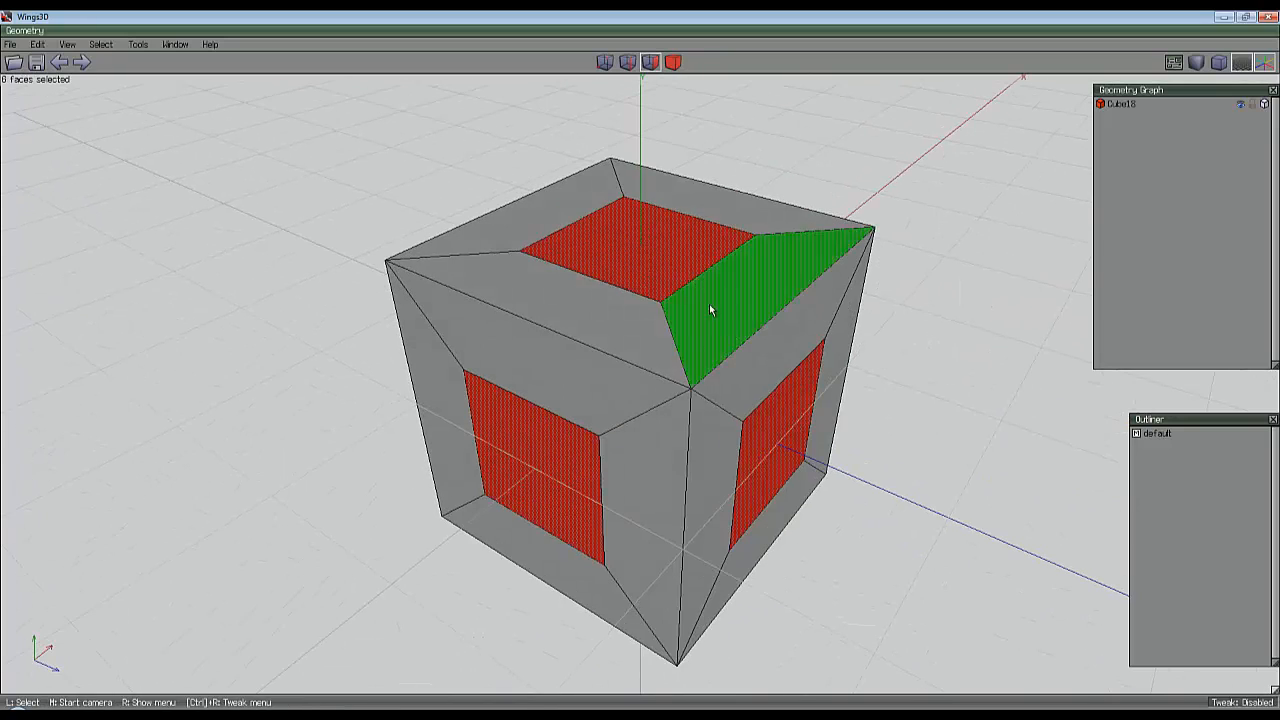
Try to intrude the six inset faces by about 0.28, checking the inner shell in wireframe.
right_click(674, 237)
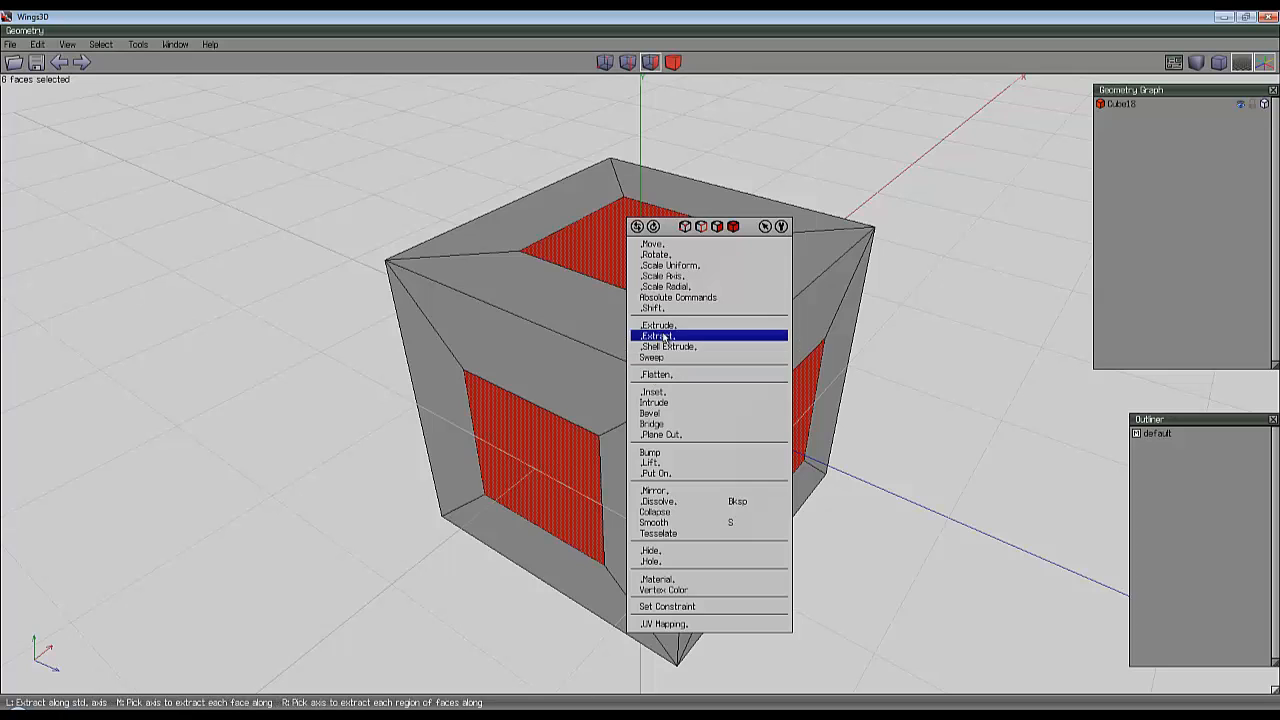
left_click(662, 392)
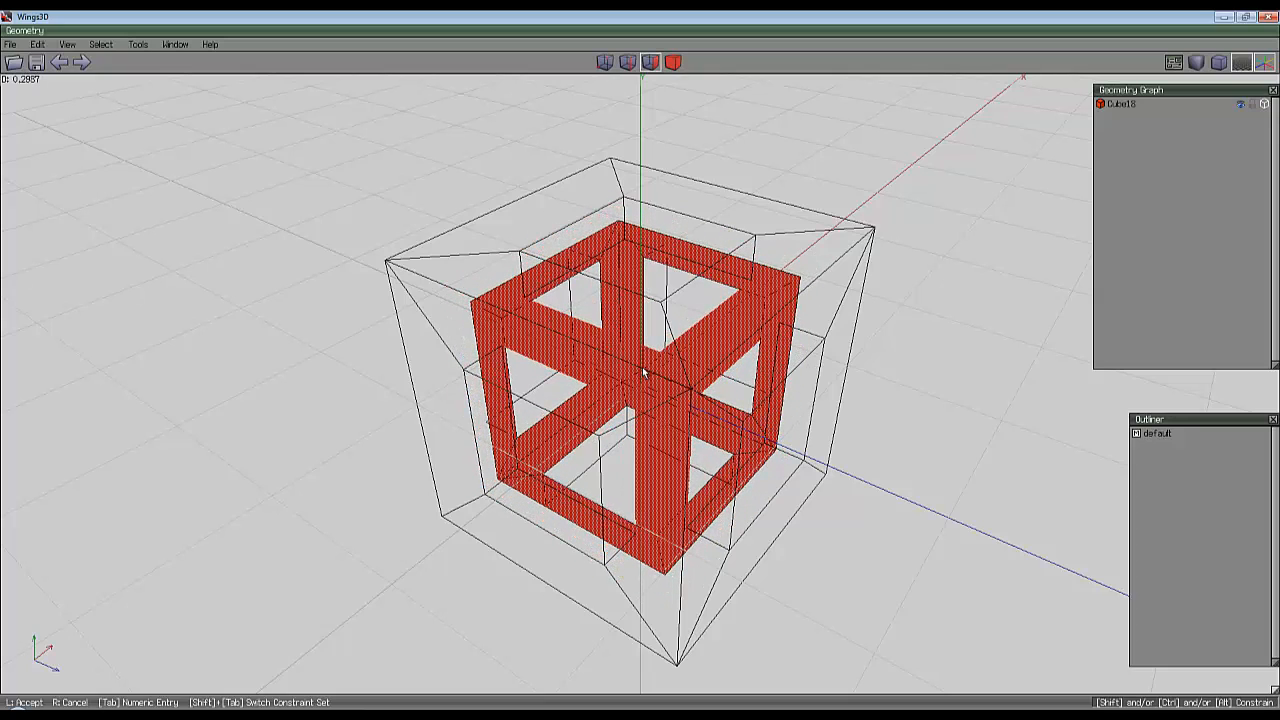
key("w")
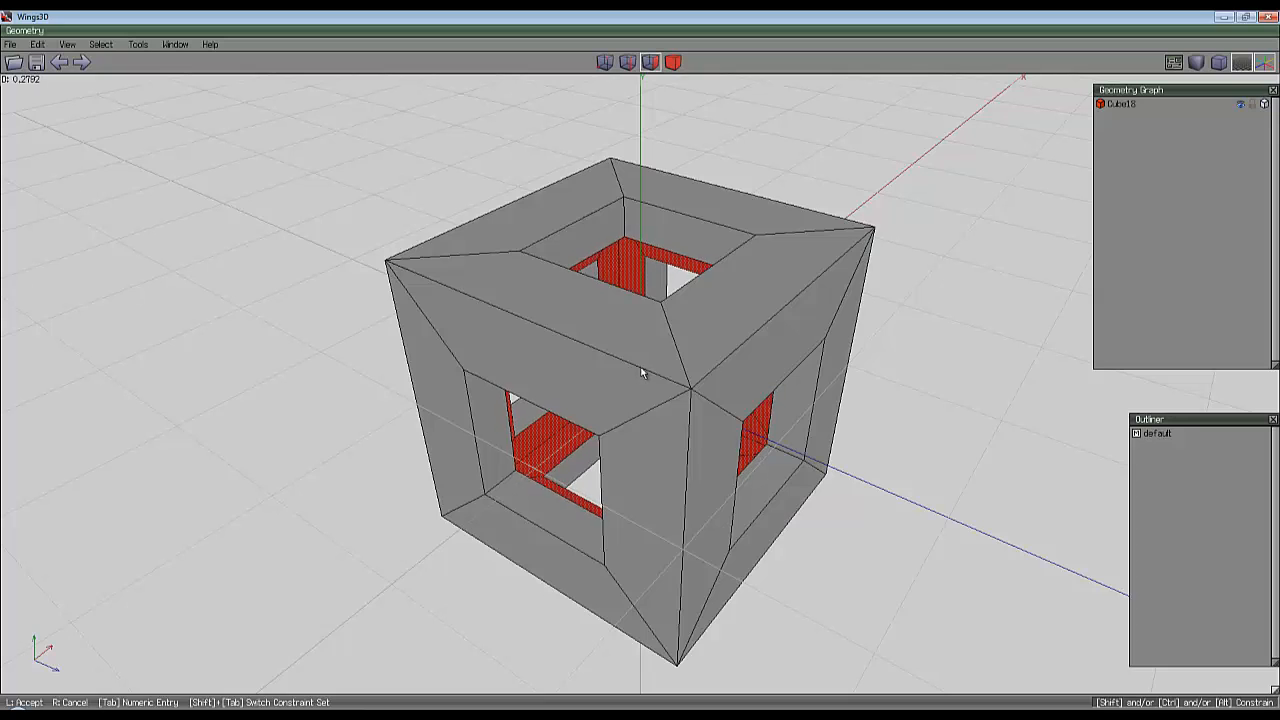
left_click(636, 385)
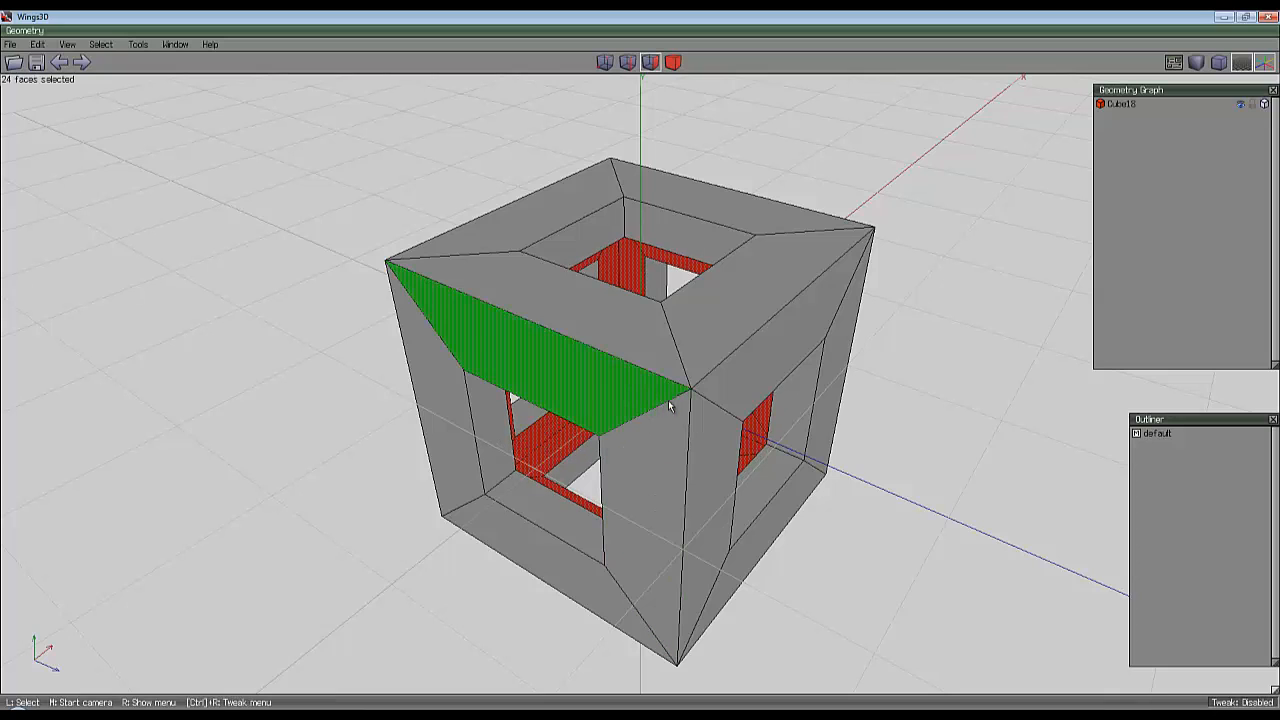
key("ctrl+z")
Try to intrude the six inset faces by about 0.52, matching the inner walls to the square openings.
right_click(672, 166)
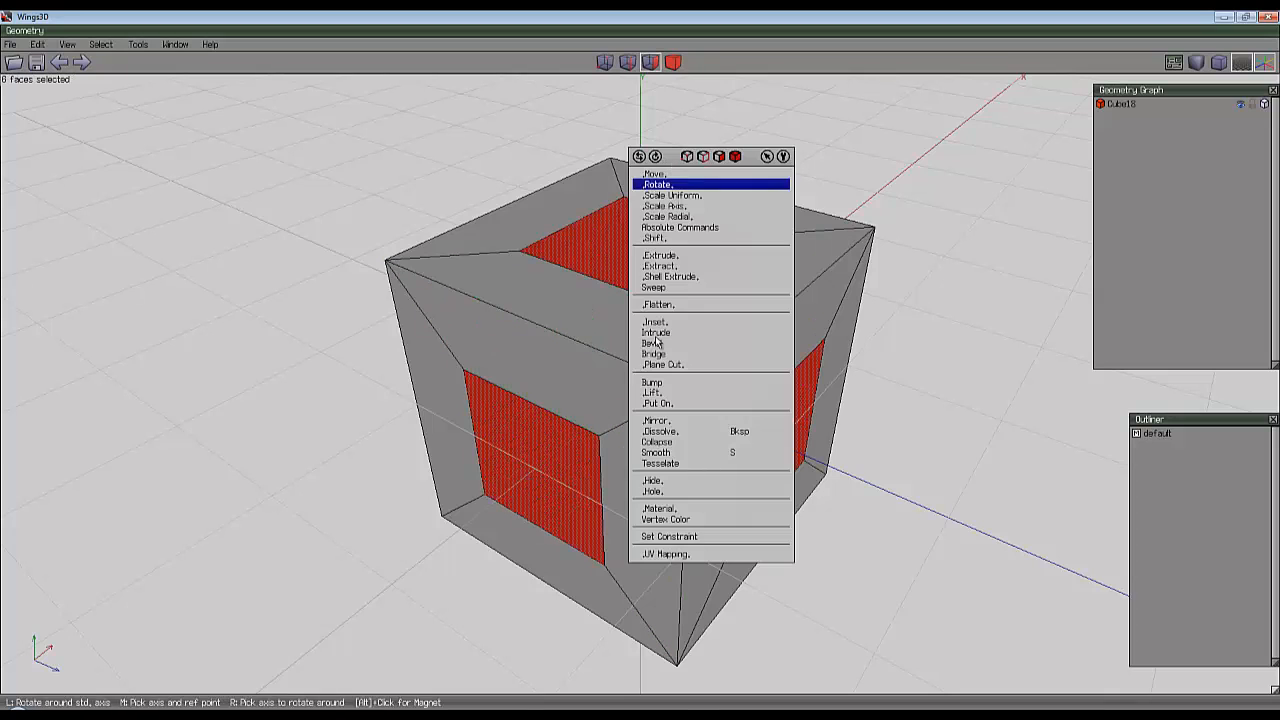
left_click(663, 334)
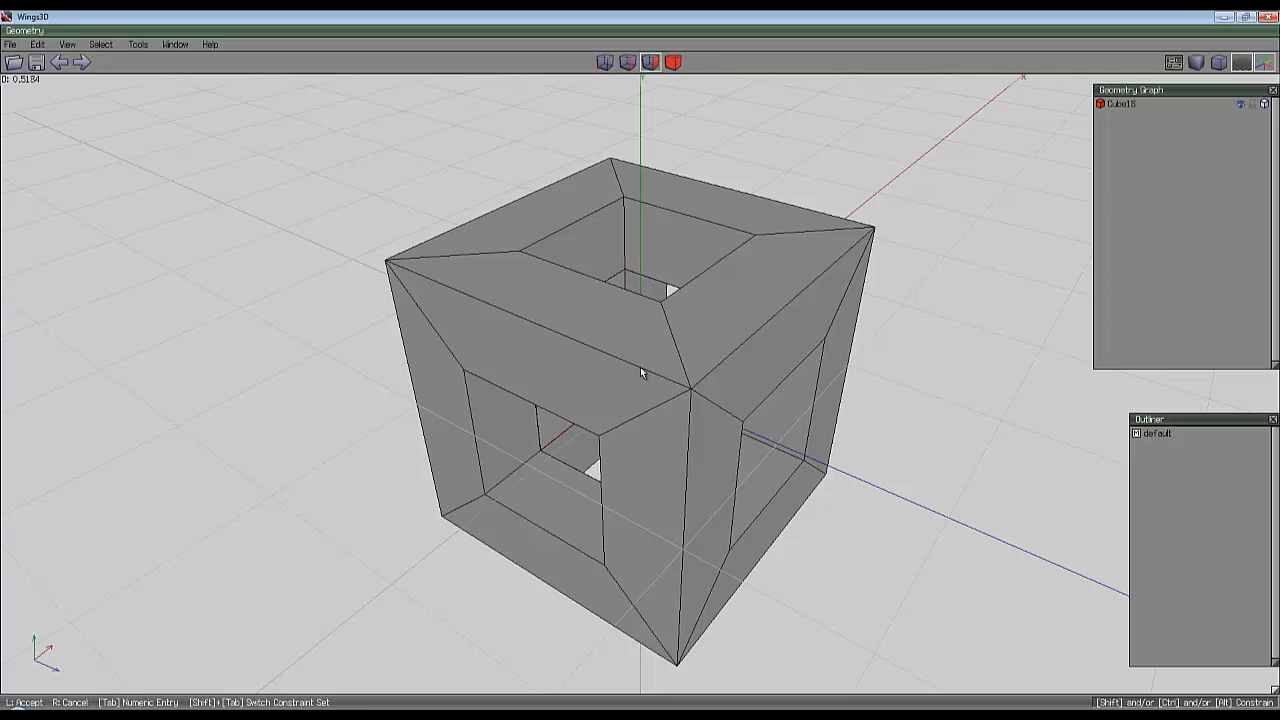
key("Tab")
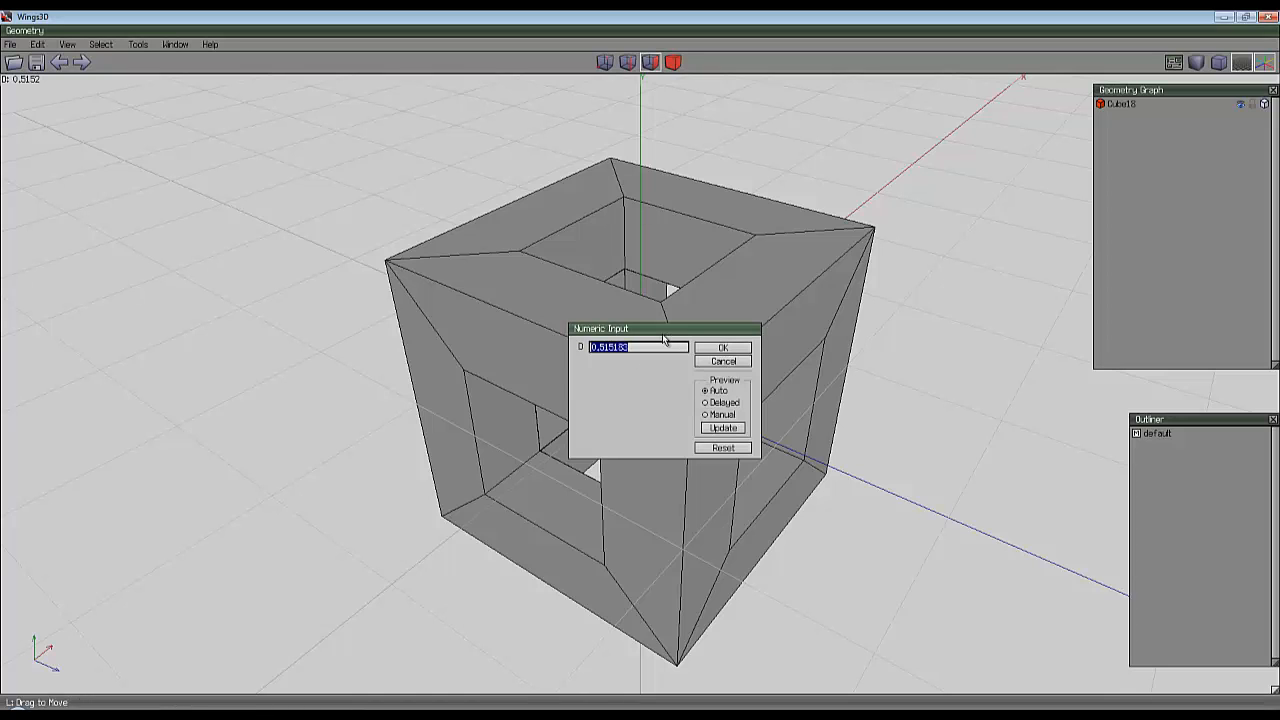
left_click(726, 363)
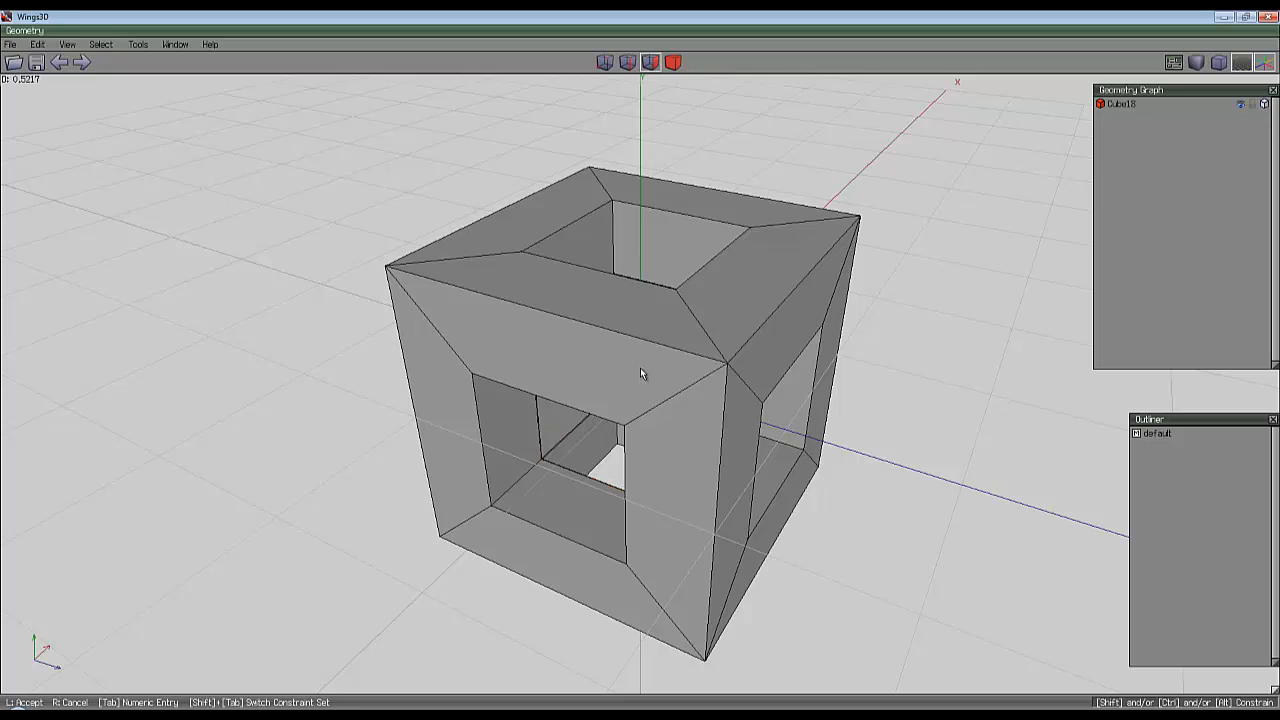
left_click(640, 367)
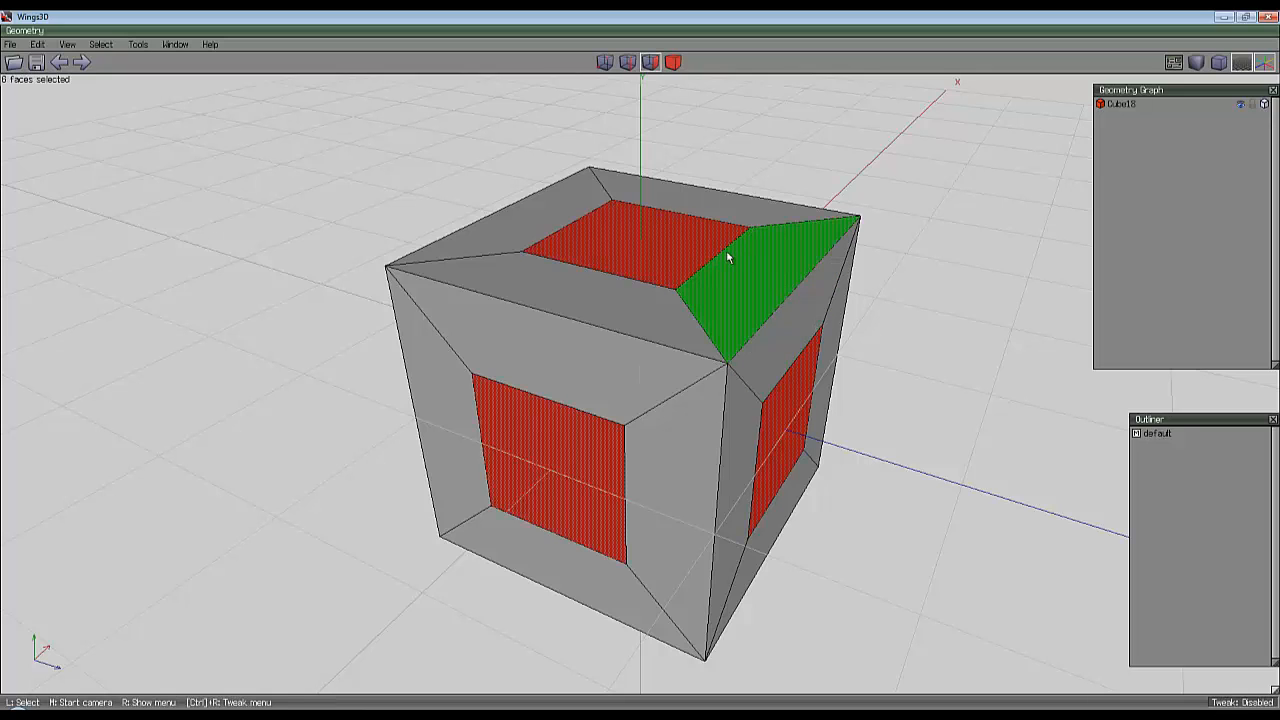
Undo the inset of the cube's faces and inset all six faces by 0.5 instead.
key("ctrl+z")
right_click(557, 136)
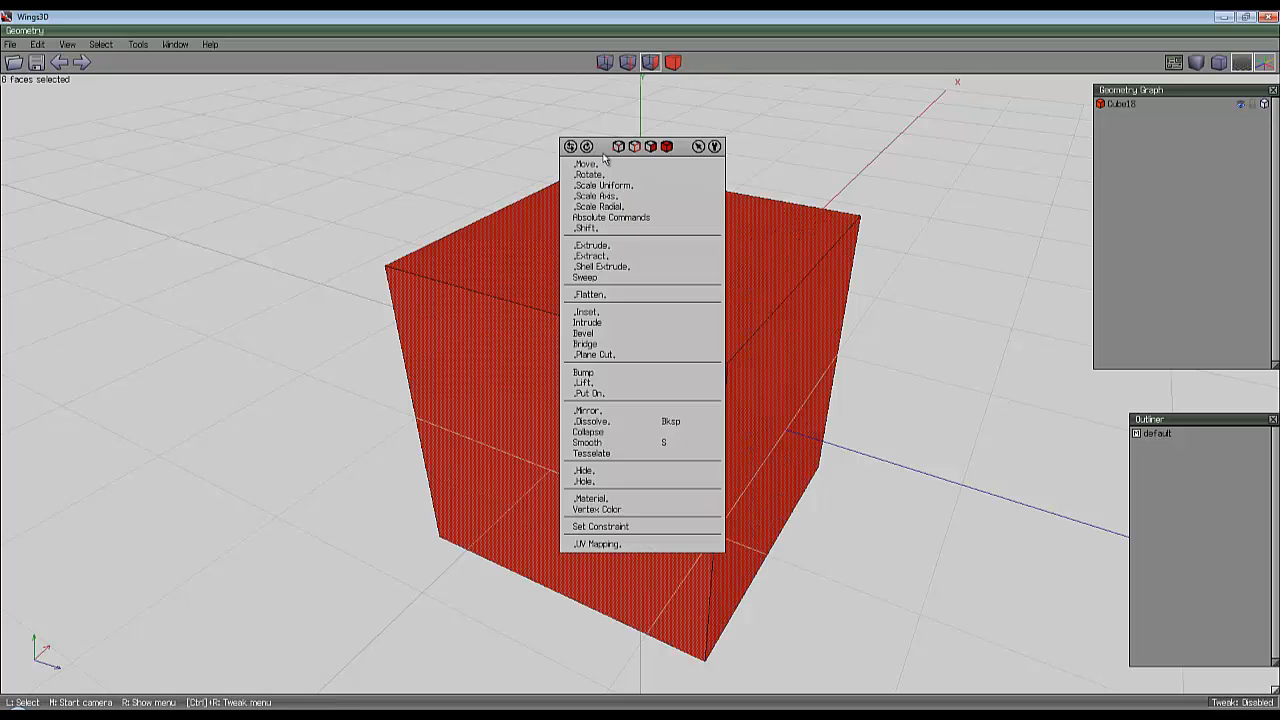
left_click(602, 323)
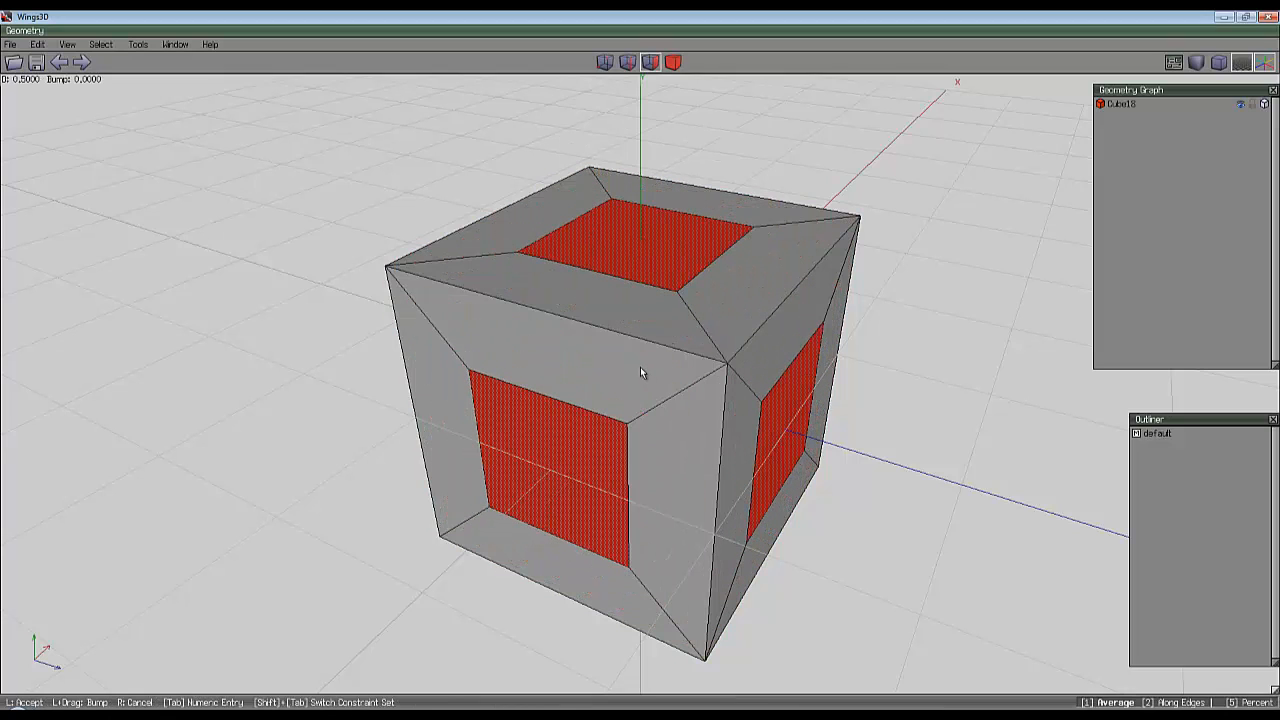
left_click(640, 372)
Intrude the six inset faces of the cube by 0.5.
right_click(600, 240)
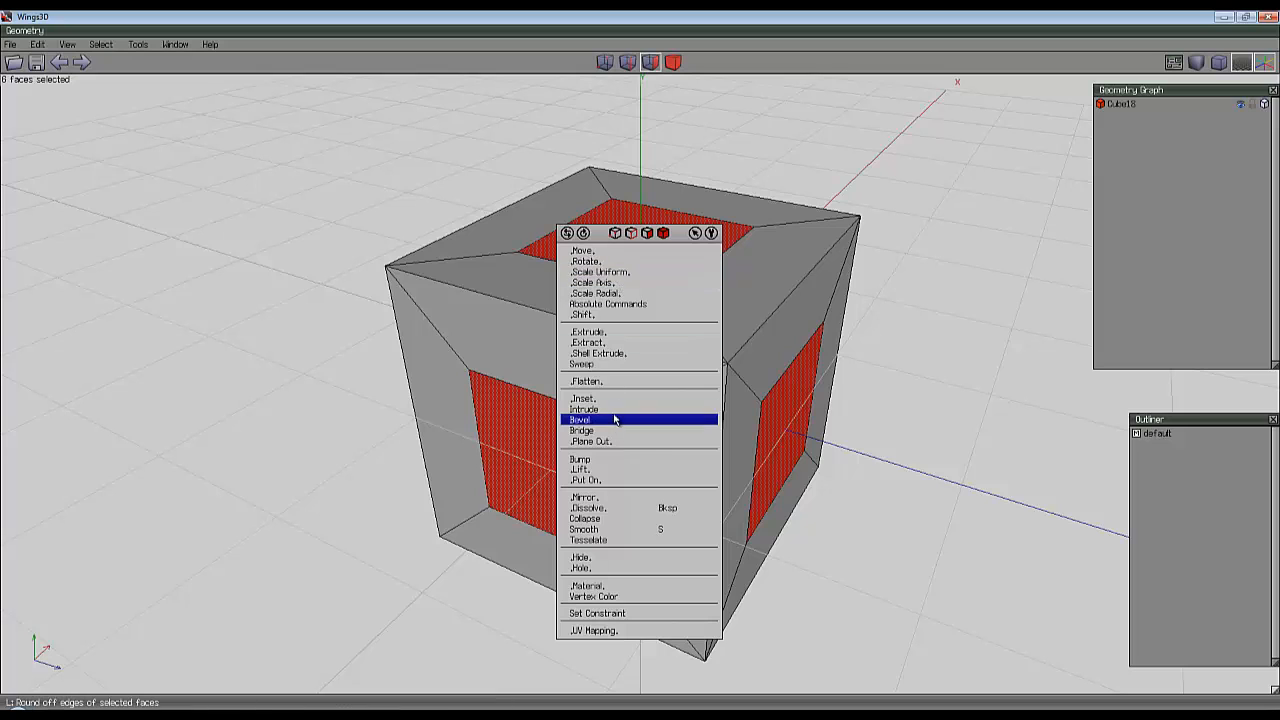
left_click(614, 420)
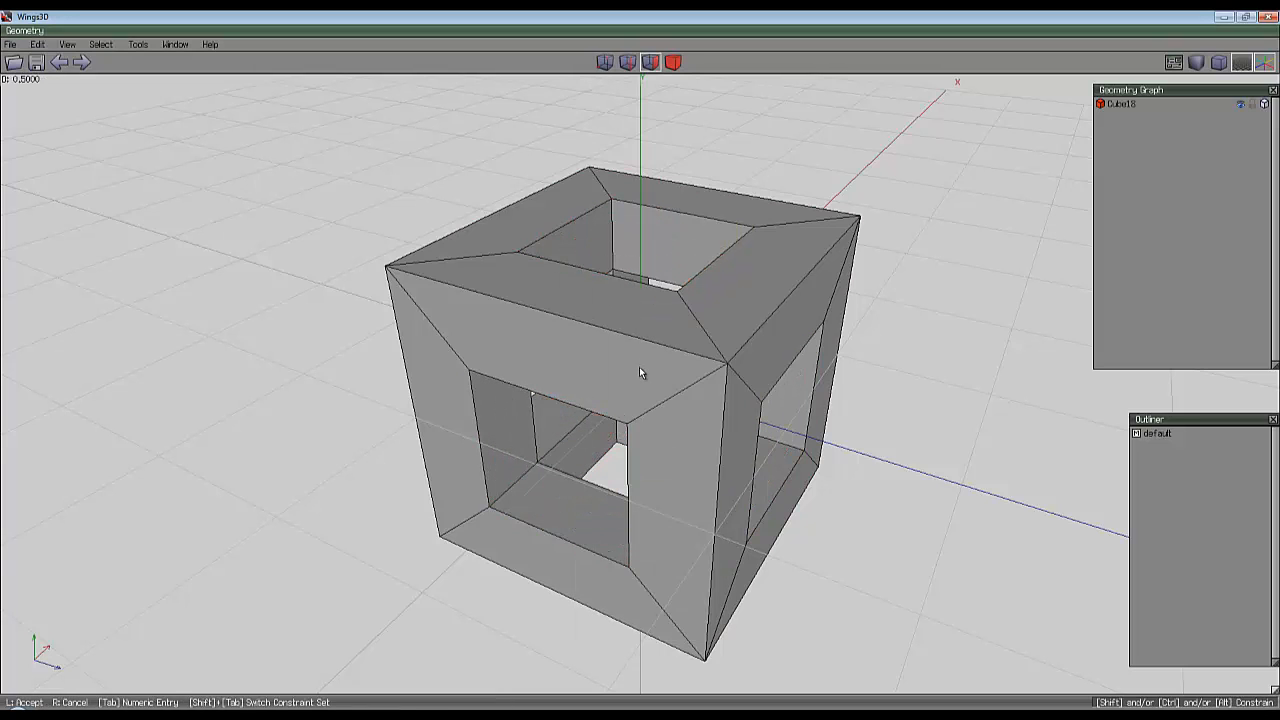
left_click(640, 371)
Select one vertex at an inner corner of the hollow cube and try to move it along Y.
middle_click(640, 371)
scroll(640, 371, "up", 8)
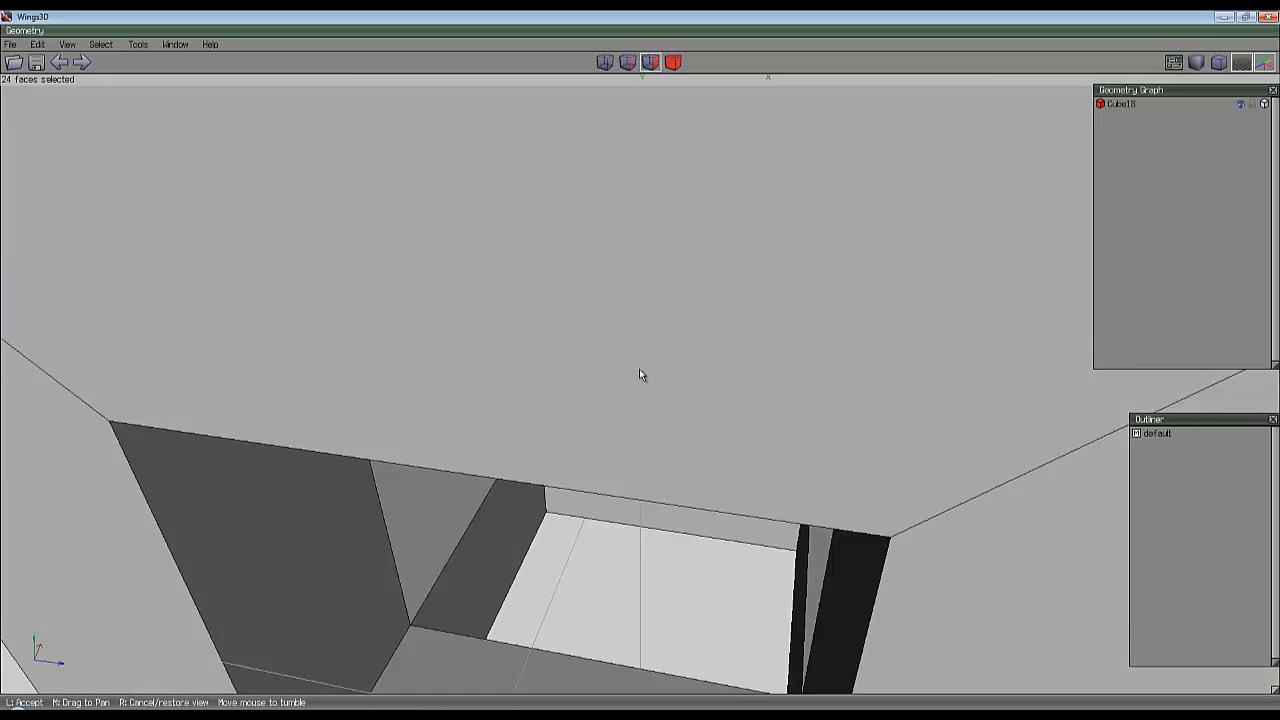
left_click(643, 374)
key("v")
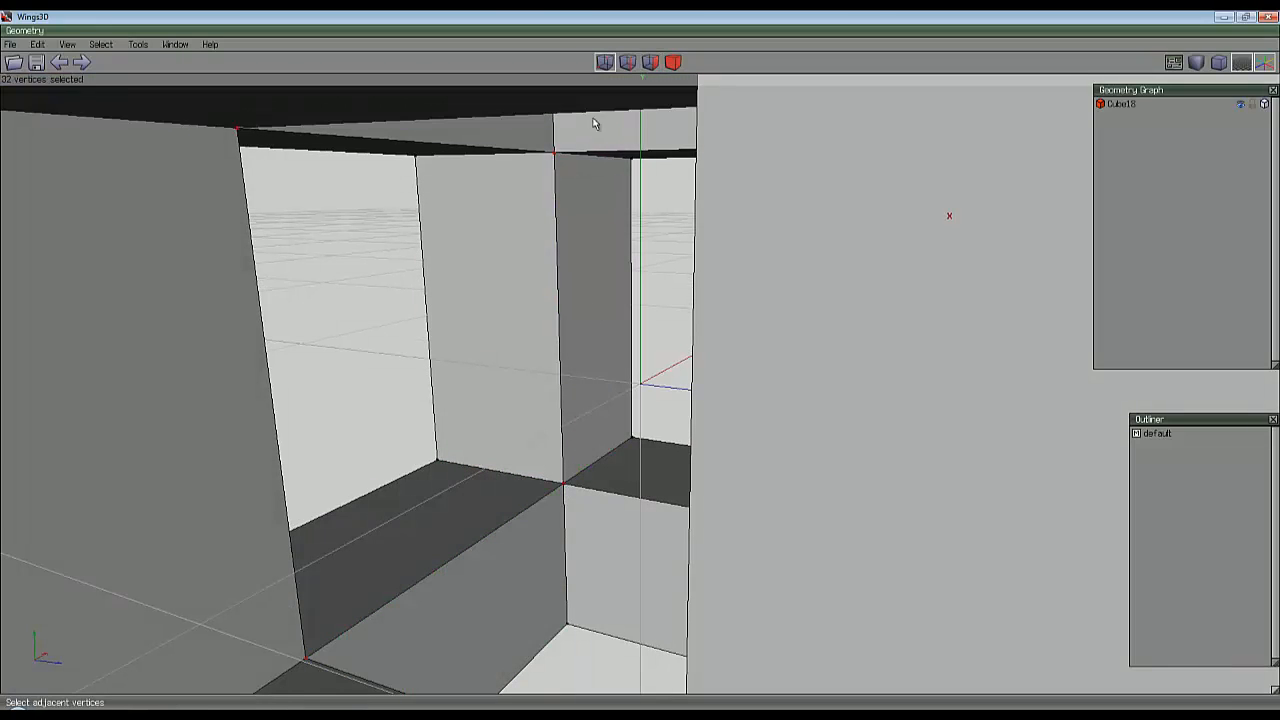
scroll(567, 492, "up", 3)
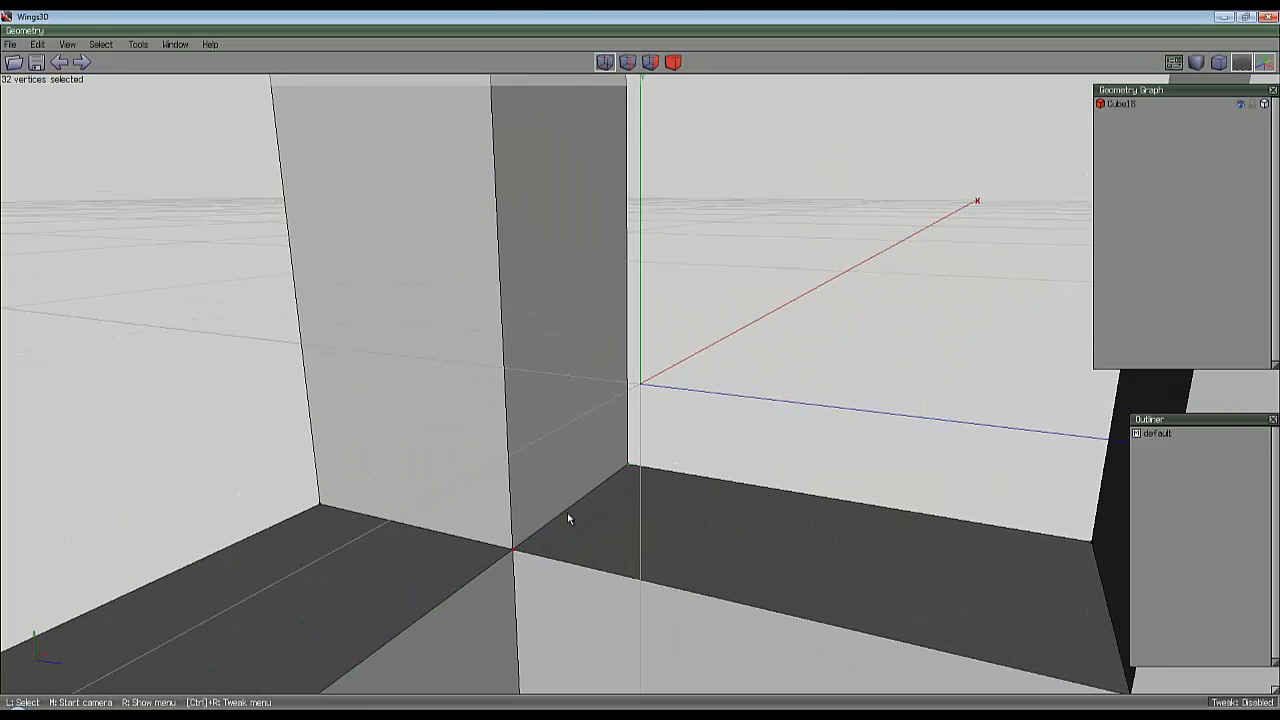
left_click(514, 551)
key("space")
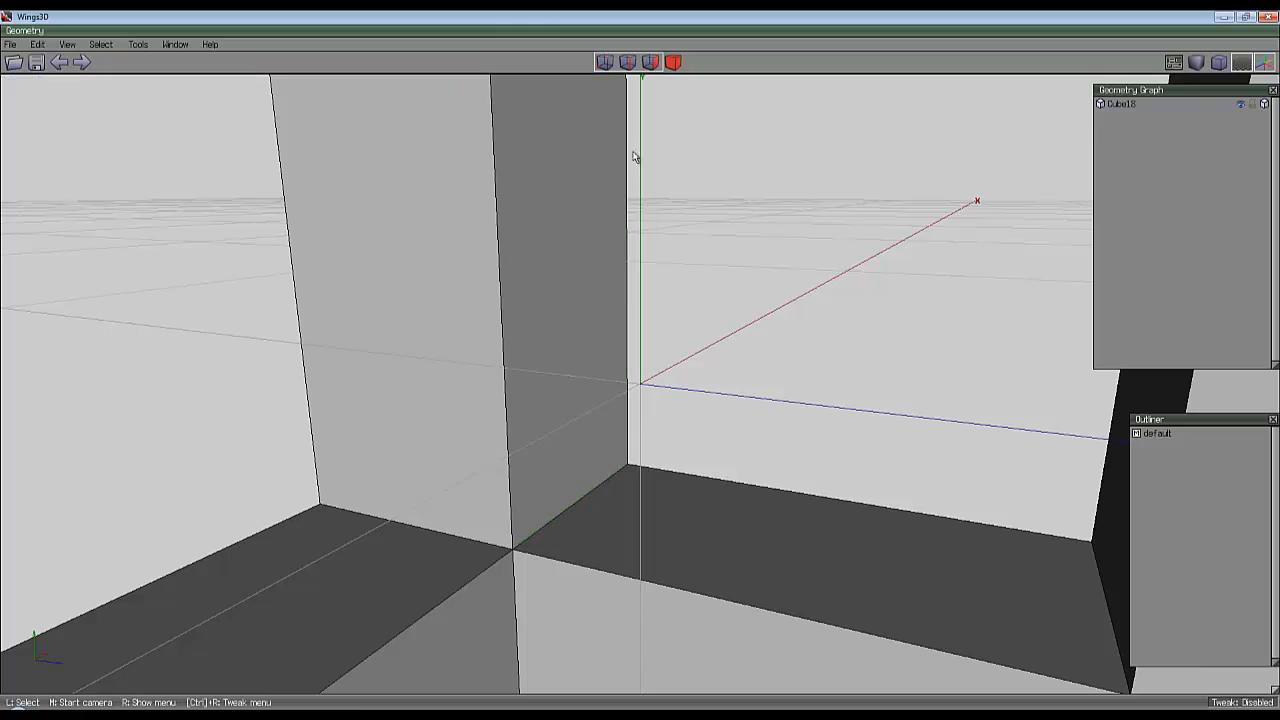
left_click(484, 683)
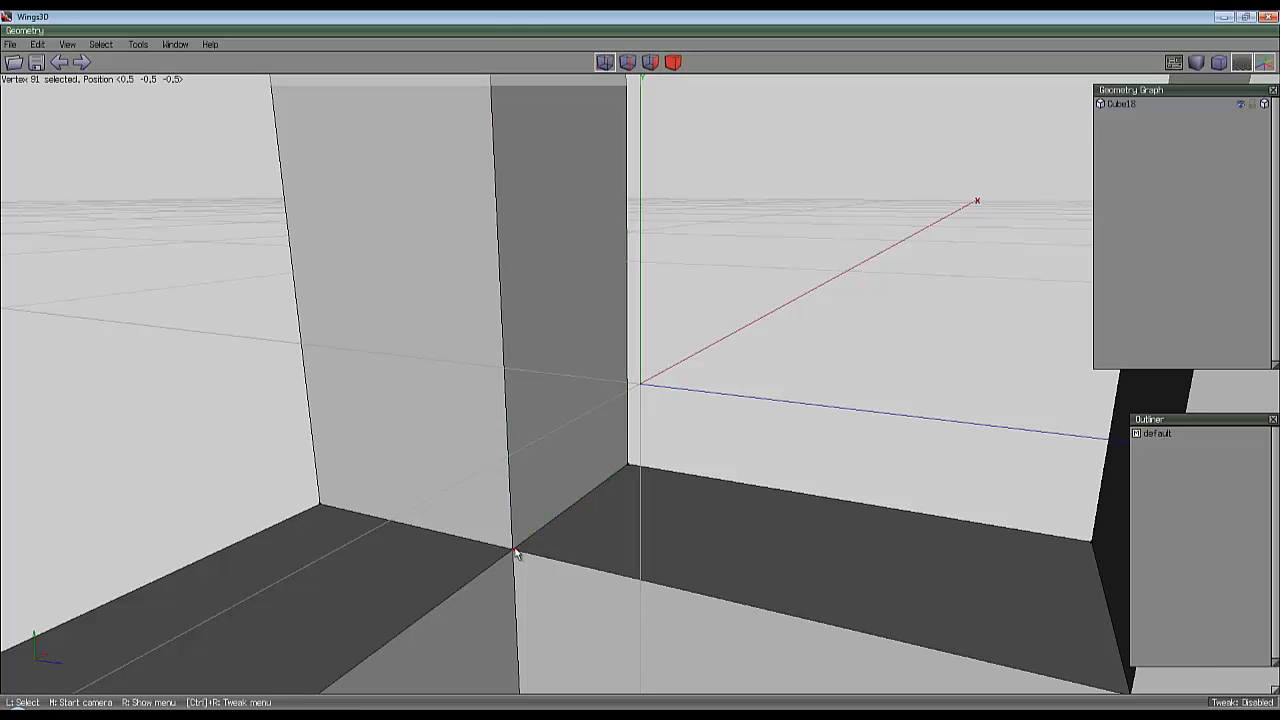
right_click(741, 418)
left_click(742, 420)
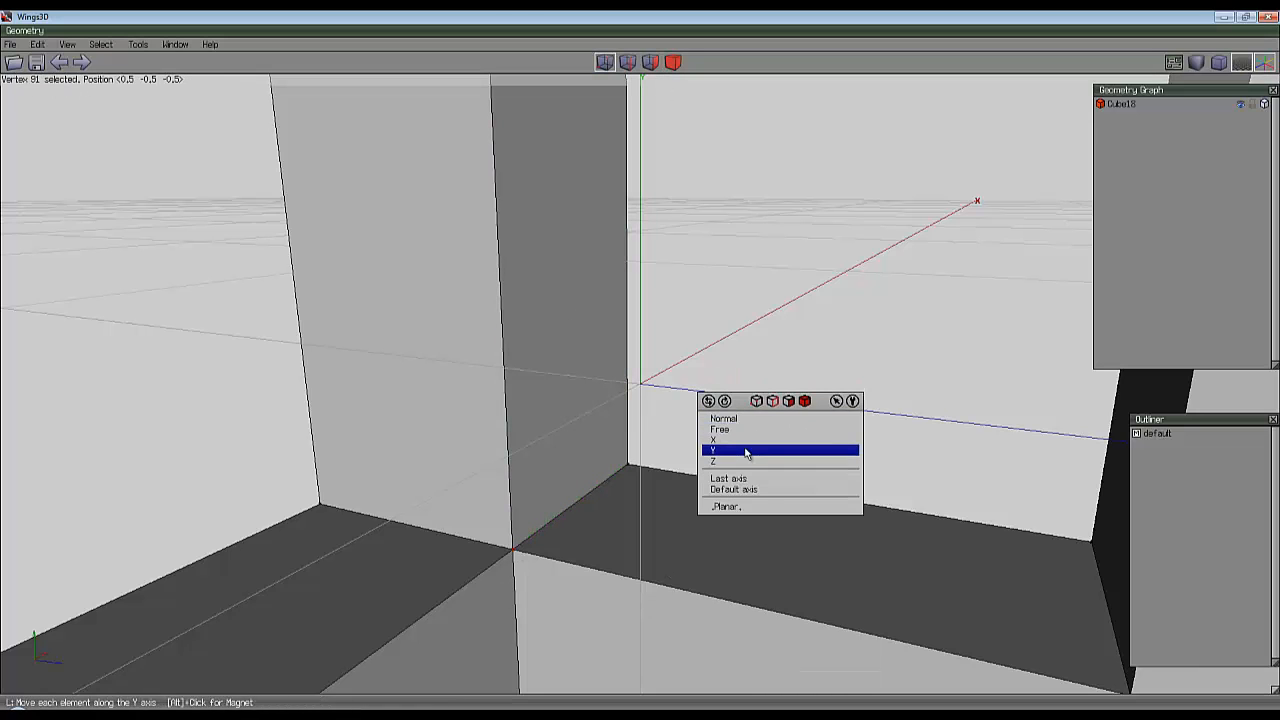
left_click(745, 451)
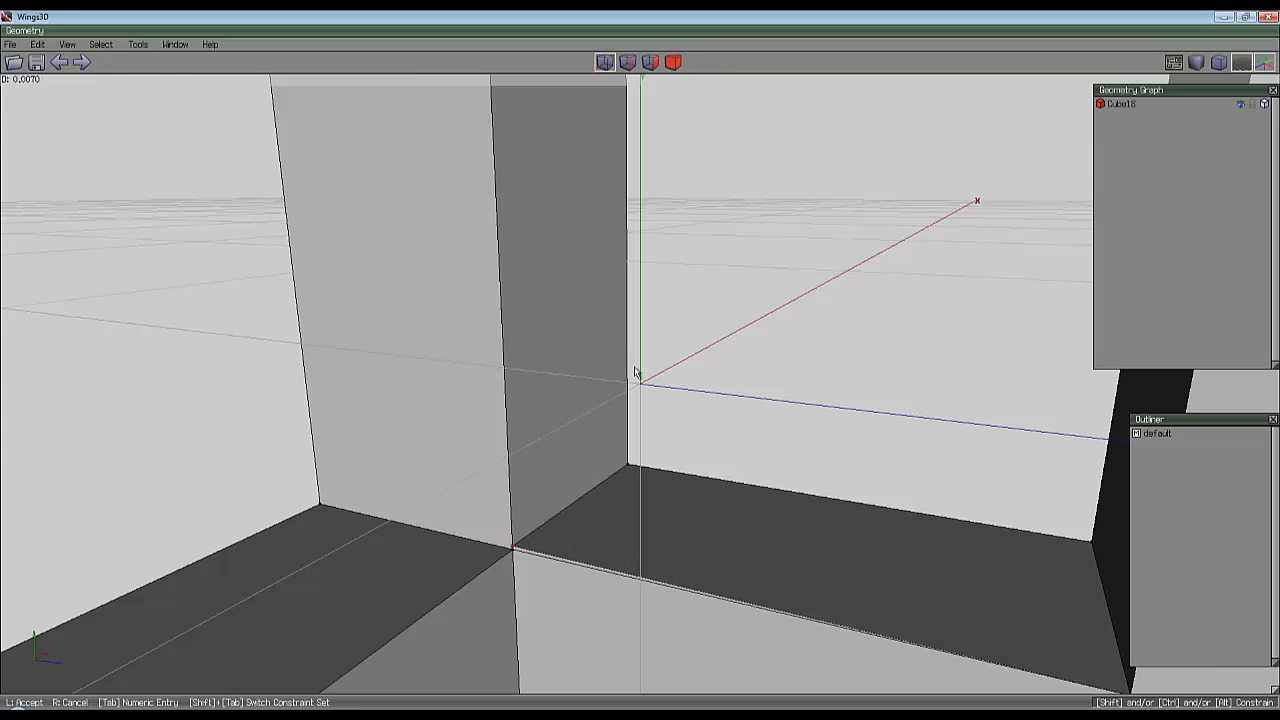
Clean up the whole cube to merge the duplicate vertices at its inner corners.
left_click(673, 62)
left_click(685, 324)
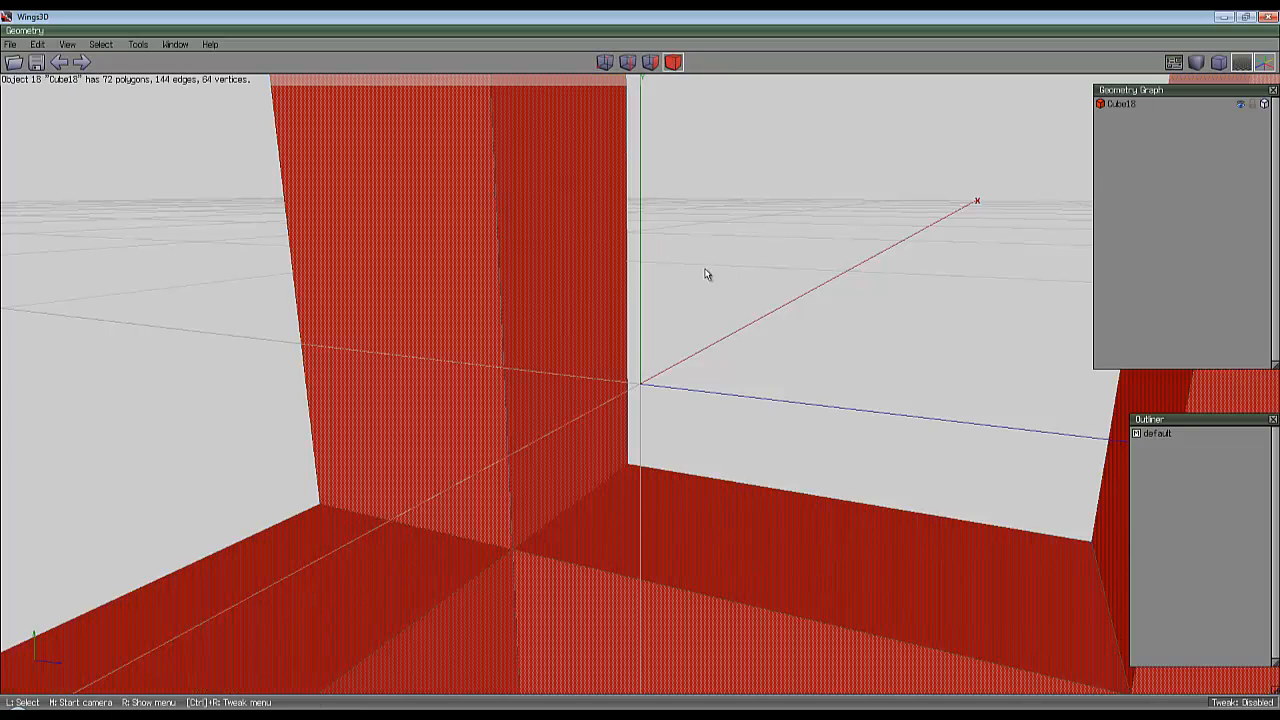
right_click(706, 277)
left_click(703, 508)
Select the inner corner vertex and test its connection to the adjoining walls by trying a move along Y.
left_click(603, 63)
key("space")
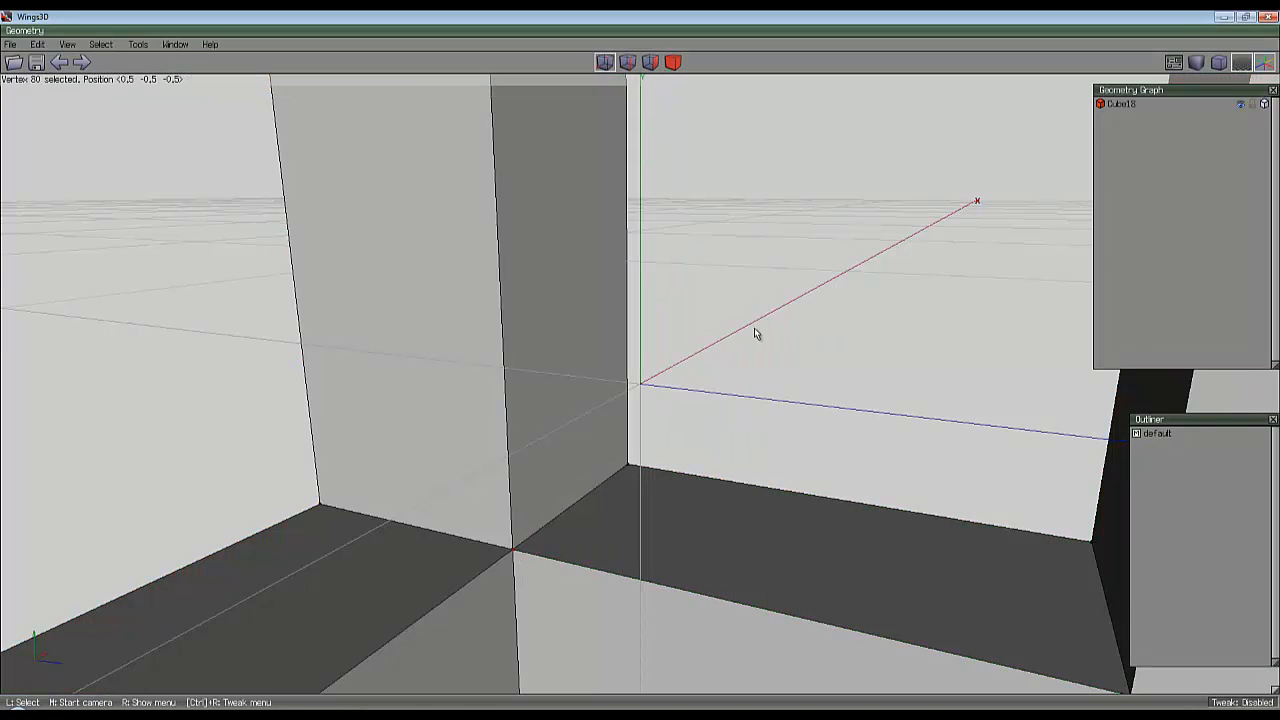
right_click(755, 333)
left_click(755, 337)
left_click(755, 391)
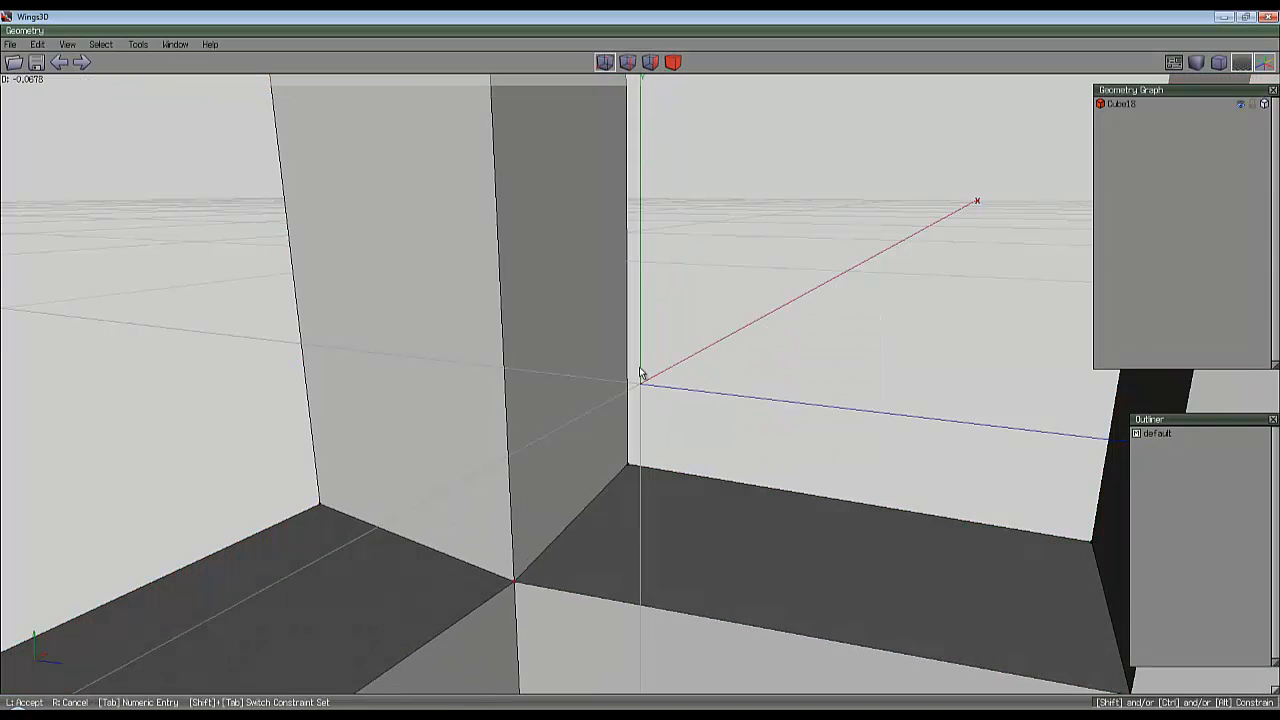
left_click(655, 370)
Select an inner wall face and all similar faces, smooth them twice, and clear the selection.
scroll(730, 450, "down", 5)
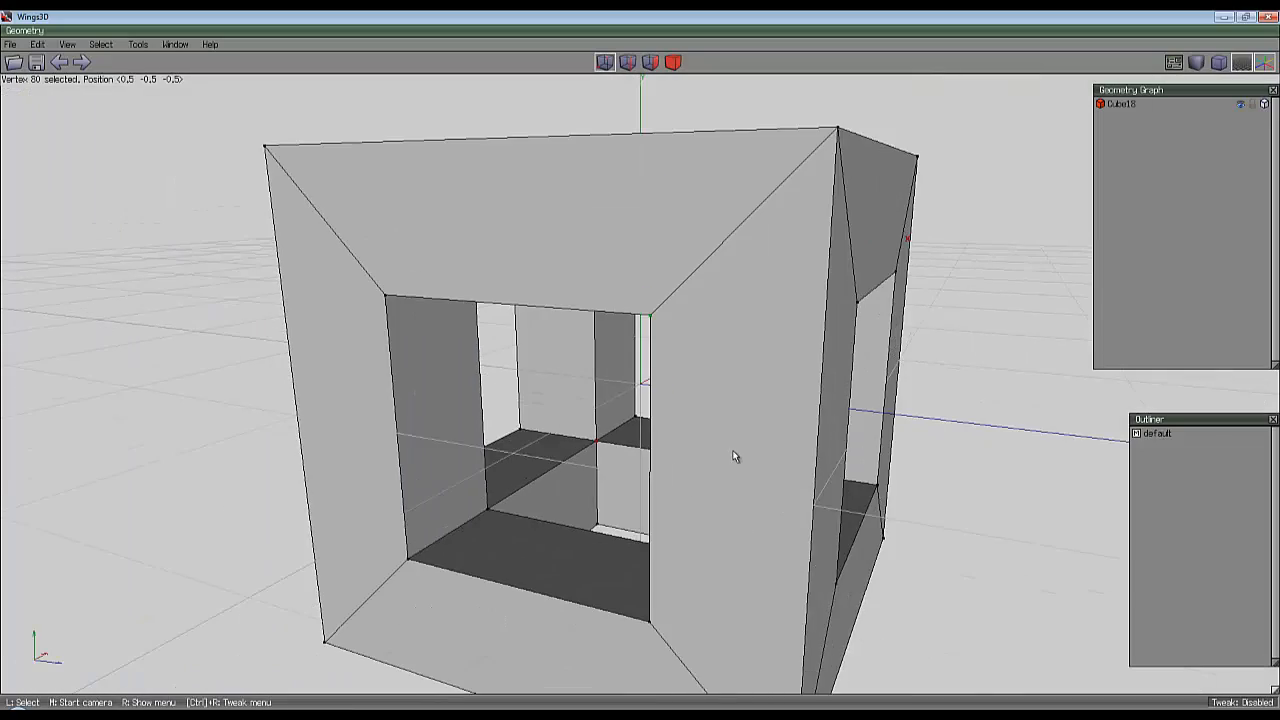
middle_click(733, 456)
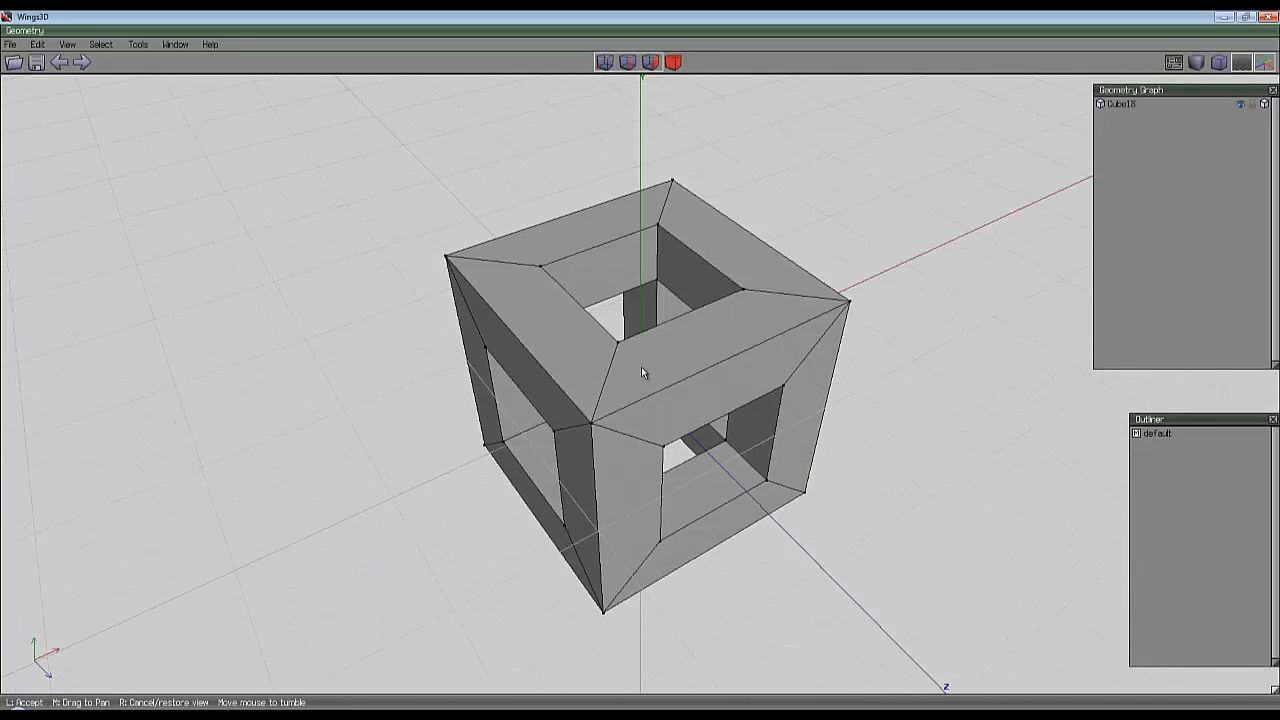
left_click(642, 372)
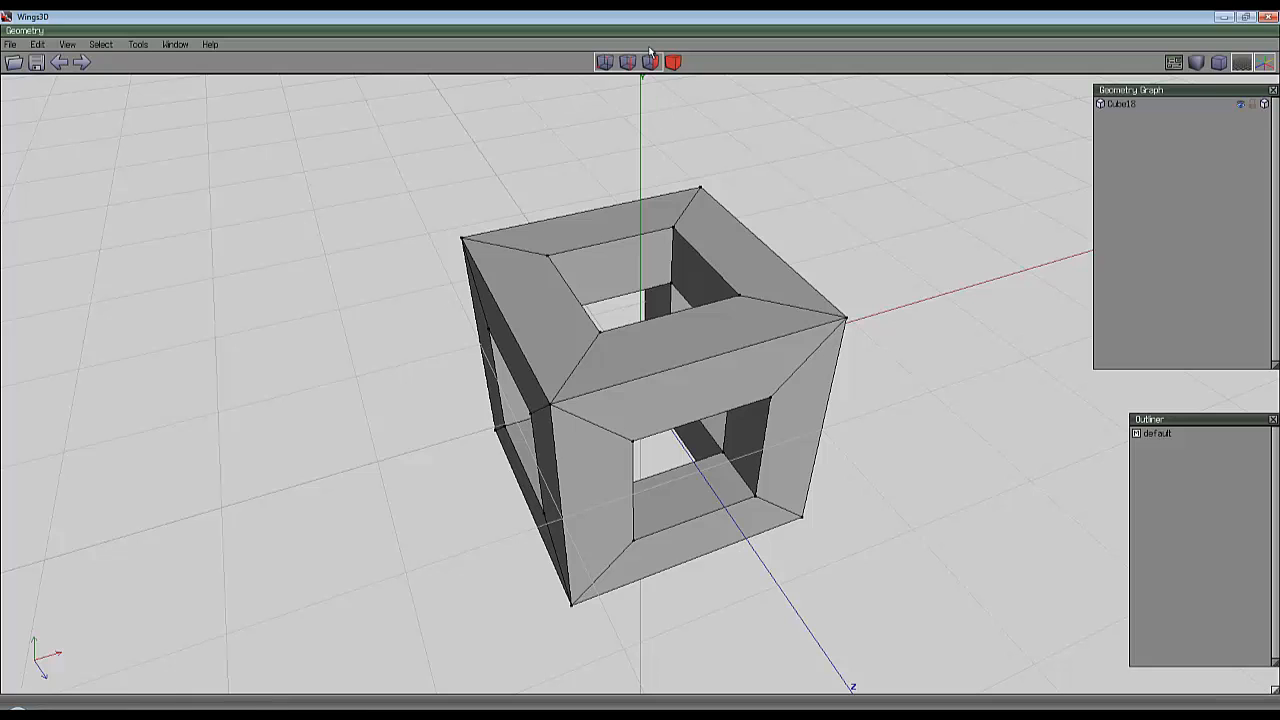
left_click(645, 263)
middle_click(686, 223)
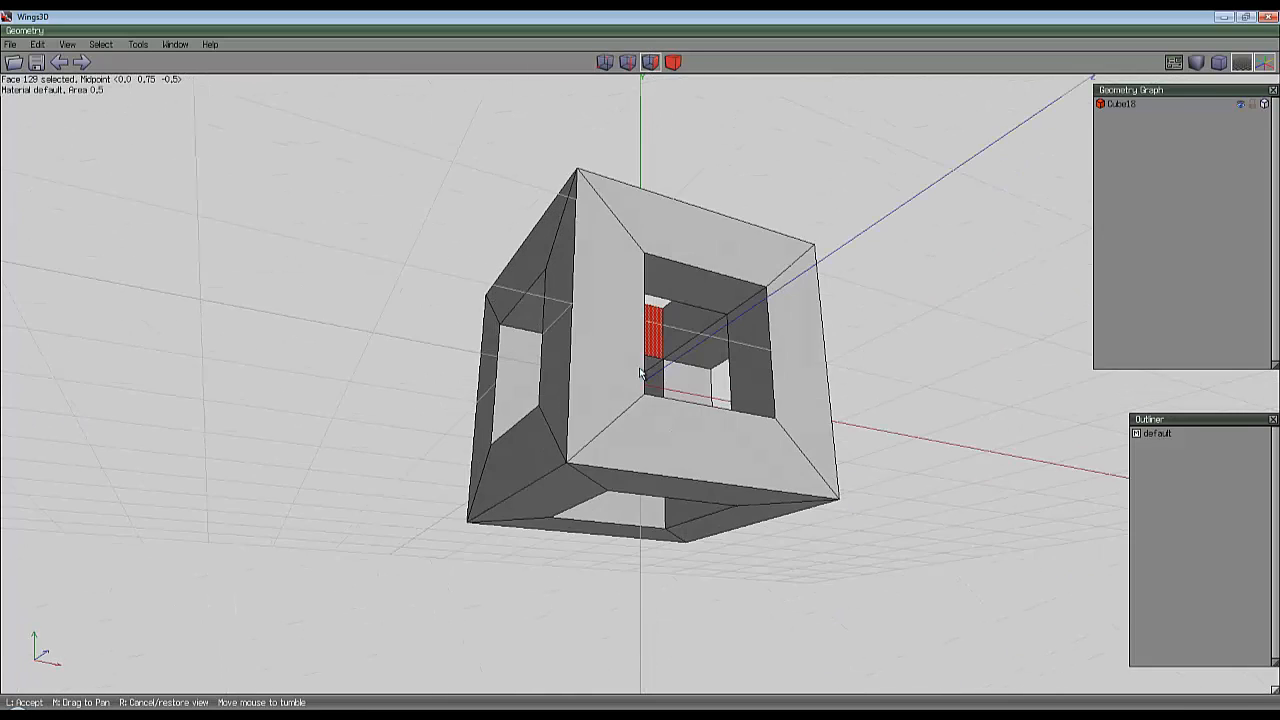
left_click(705, 257)
key("i")
middle_click(705, 262)
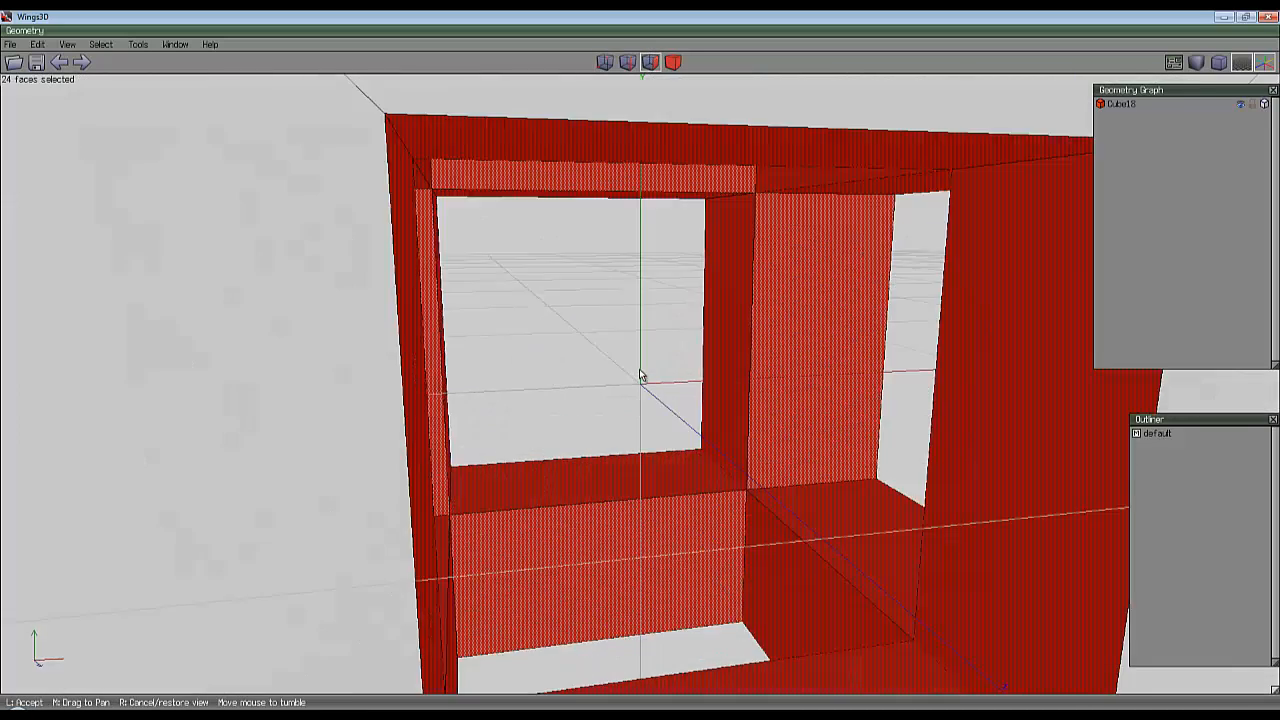
left_click(710, 314)
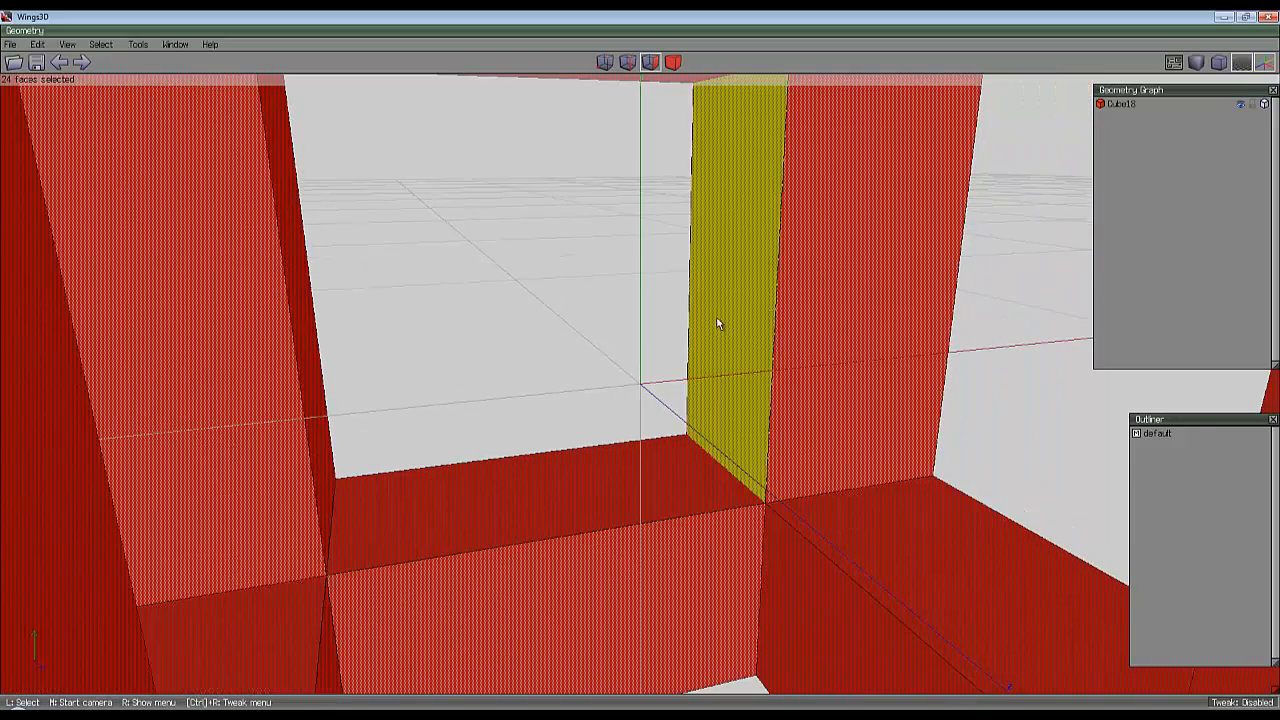
key("s")
scroll(738, 343, "down", 1)
key("s")
key("space")
Examine the rounded openings and the junction of the smoothed tunnels from outside and inside the cube.
middle_click(738, 343)
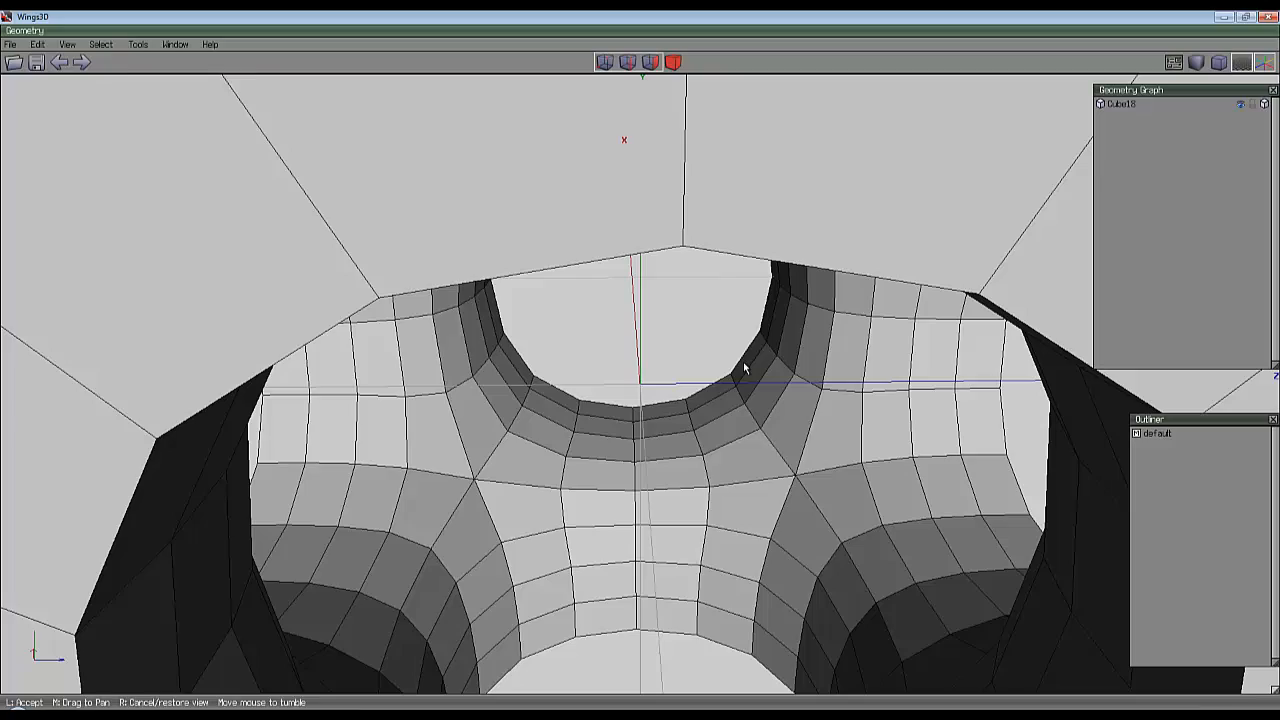
left_click(743, 364)
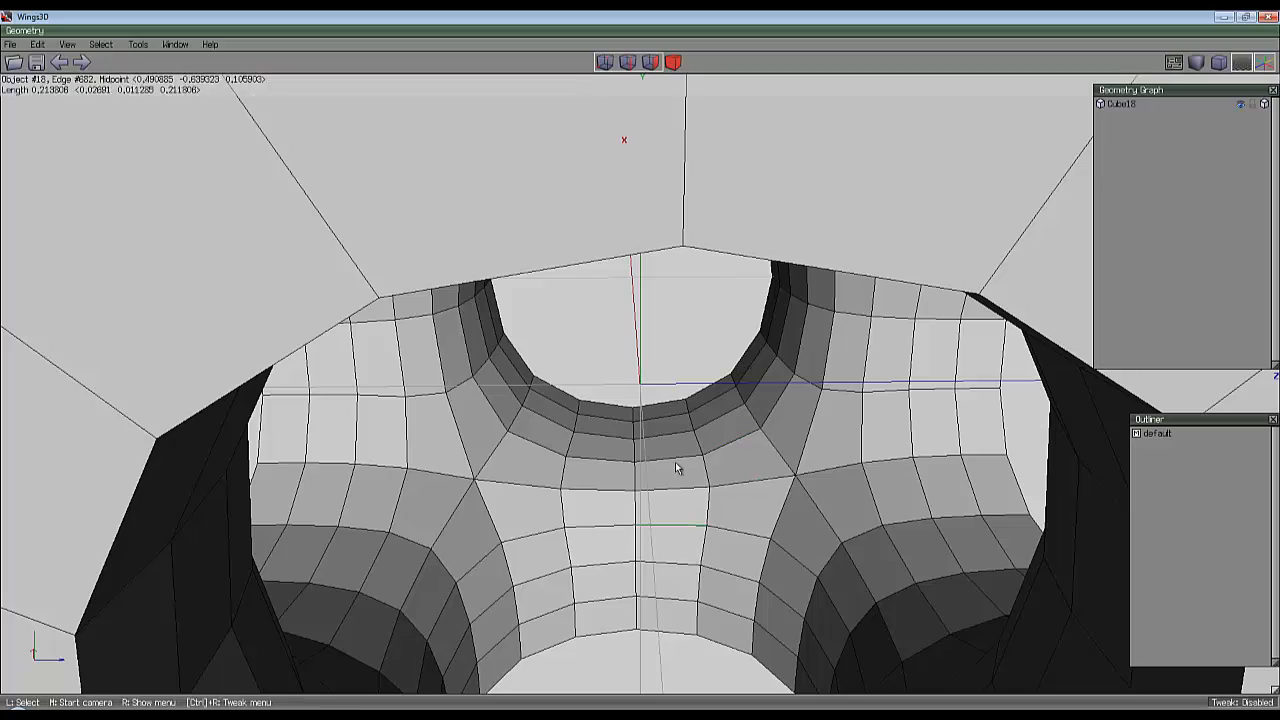
scroll(672, 494, "down", 10)
middle_click(723, 414)
scroll(643, 372, "up", 6)
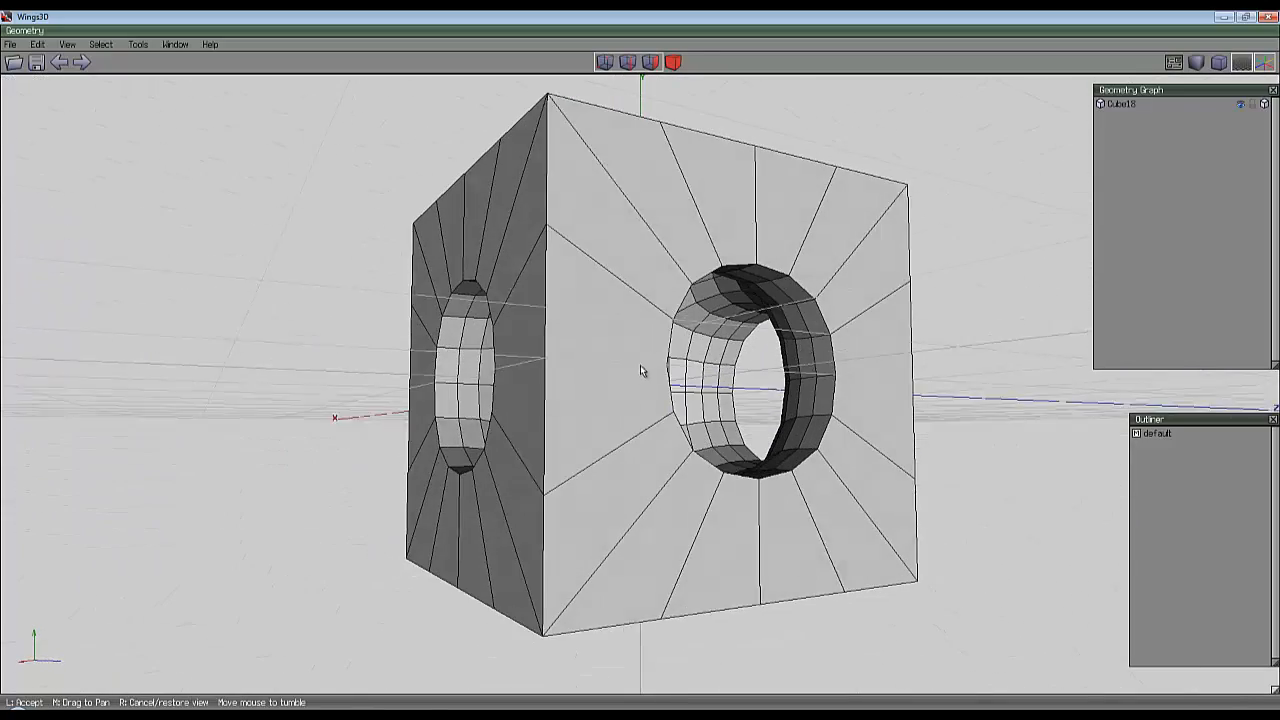
left_click(643, 372)
middle_click(651, 443)
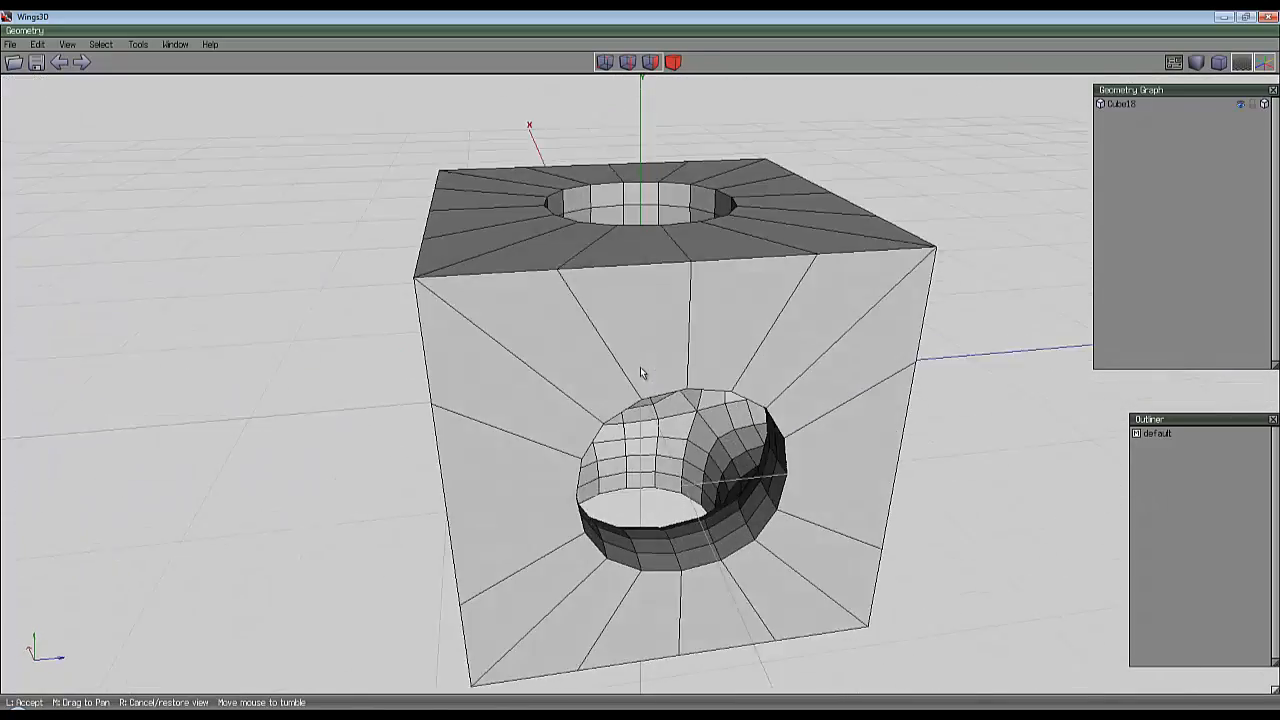
left_click(734, 388)
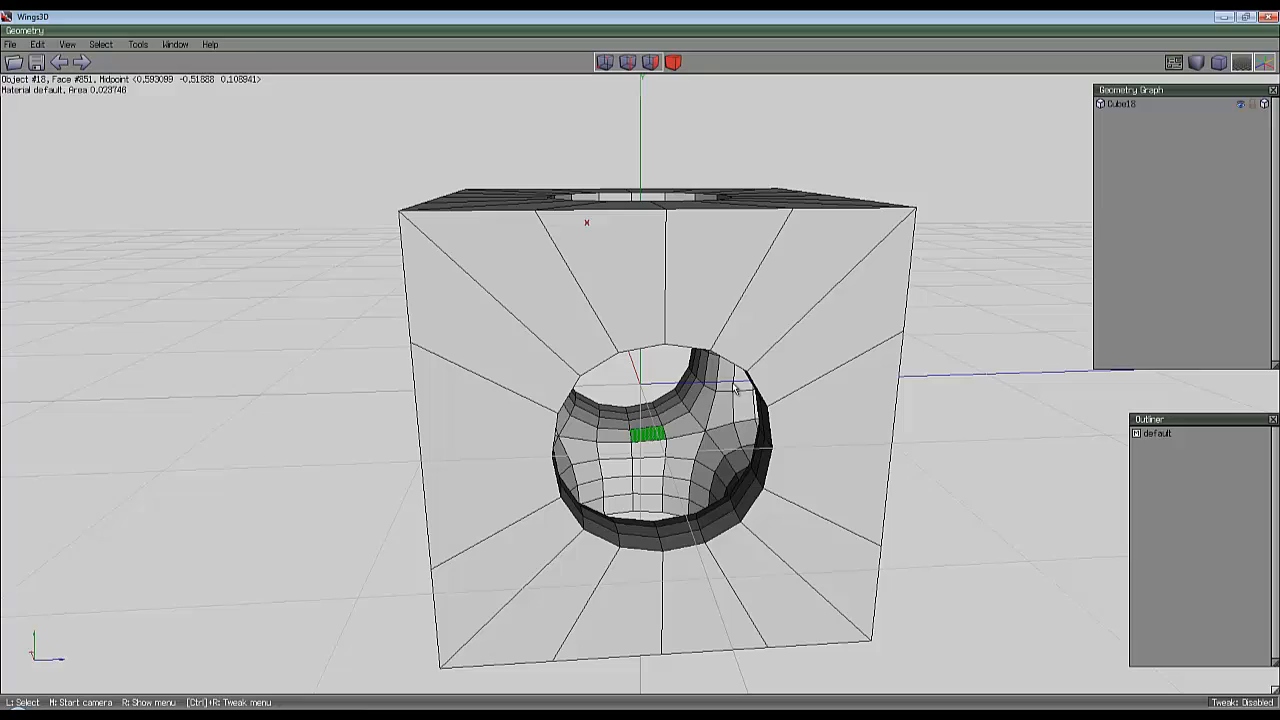
middle_click(760, 441)
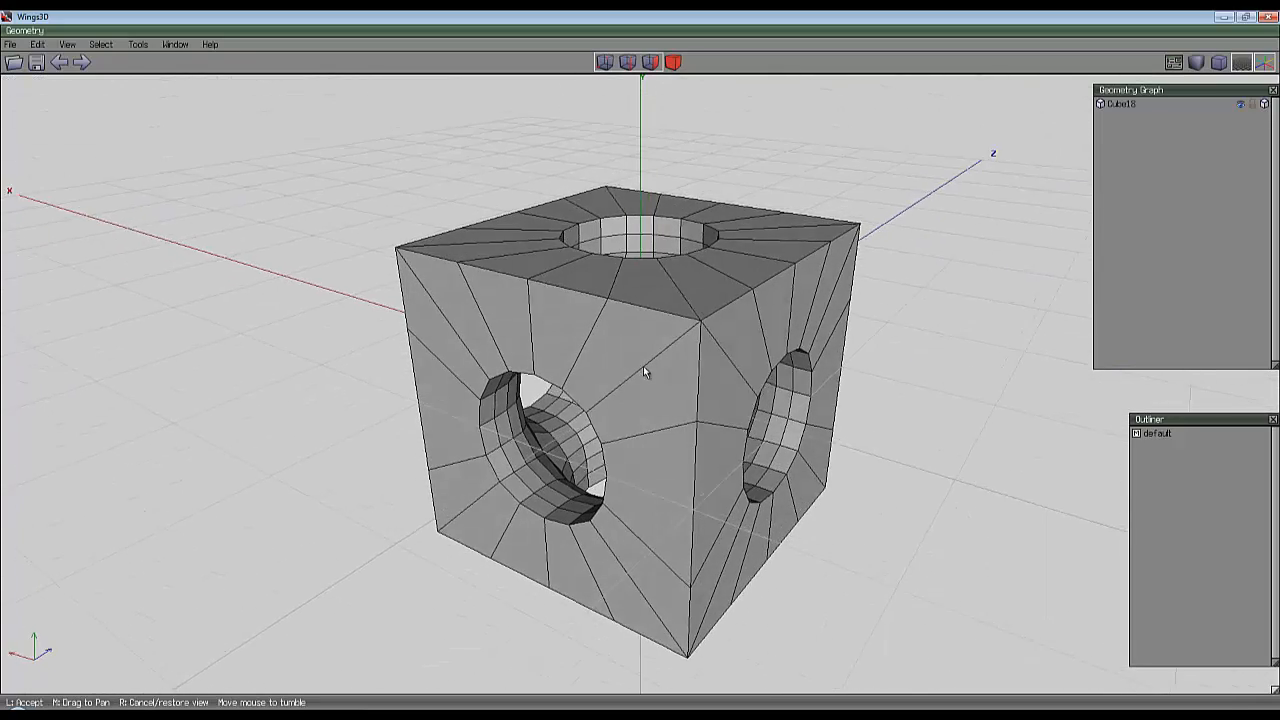
left_click(645, 372)
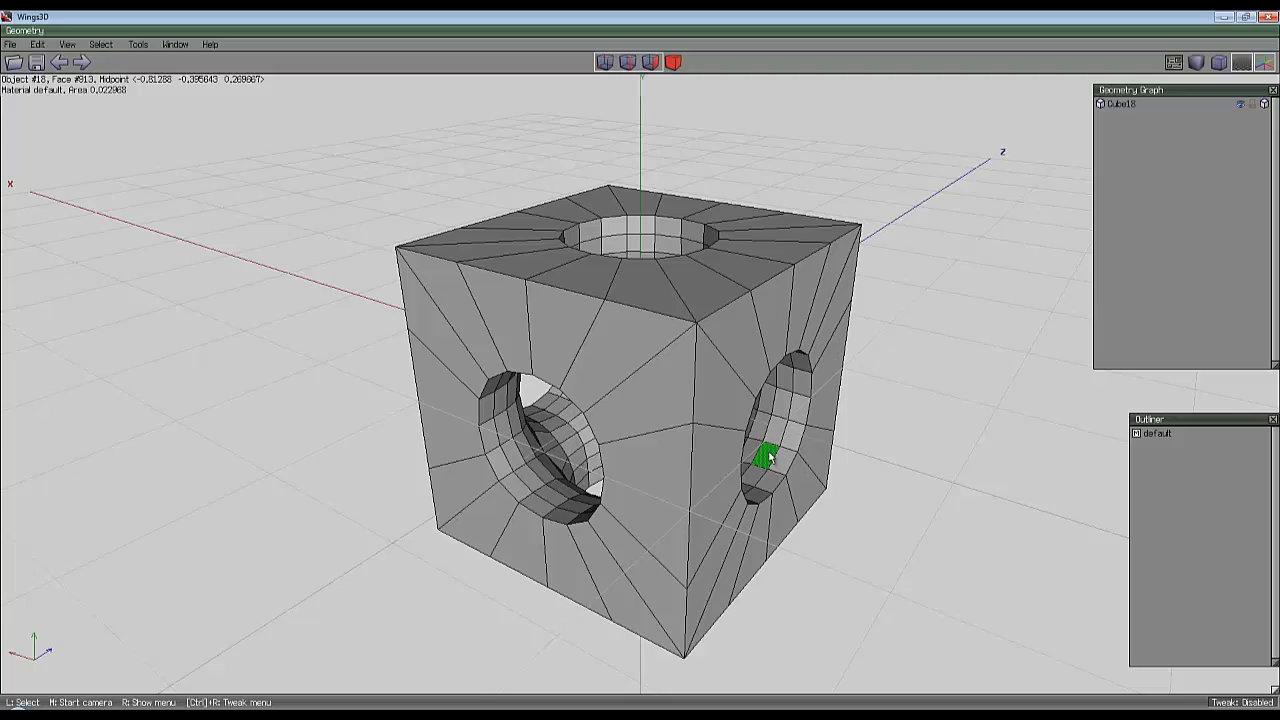
scroll(674, 420, "up", 5)
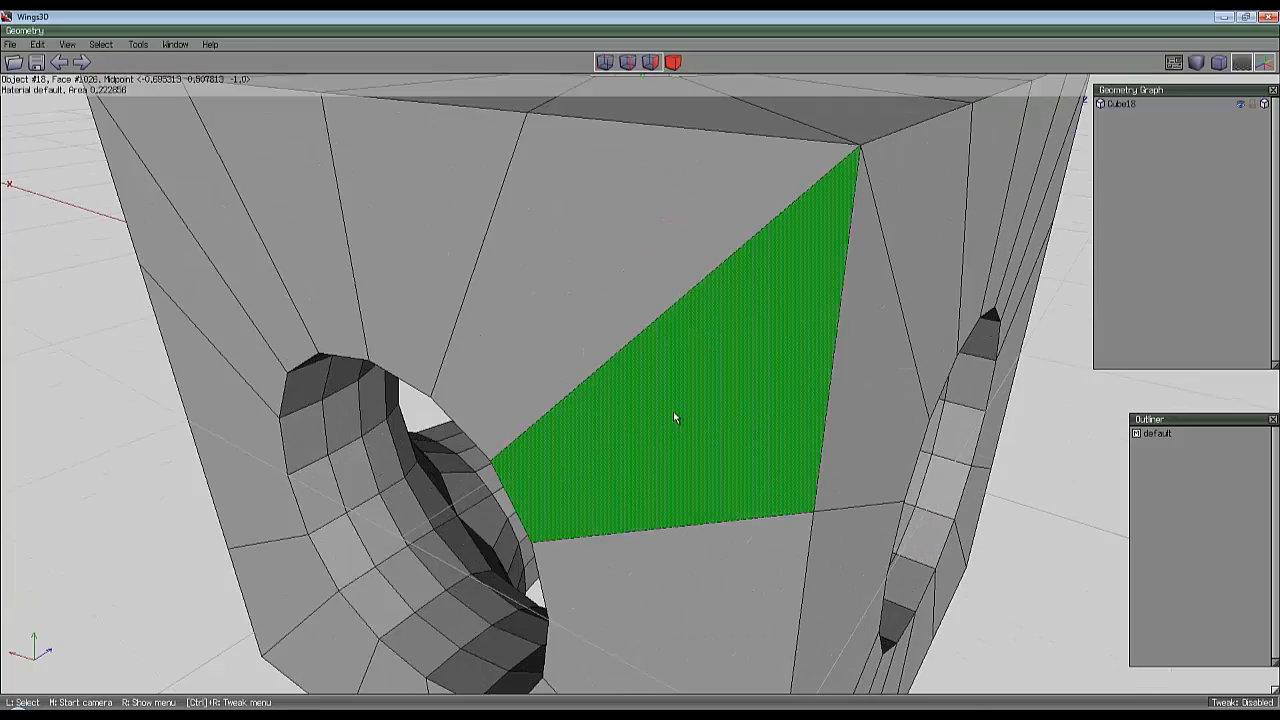
middle_click(673, 415)
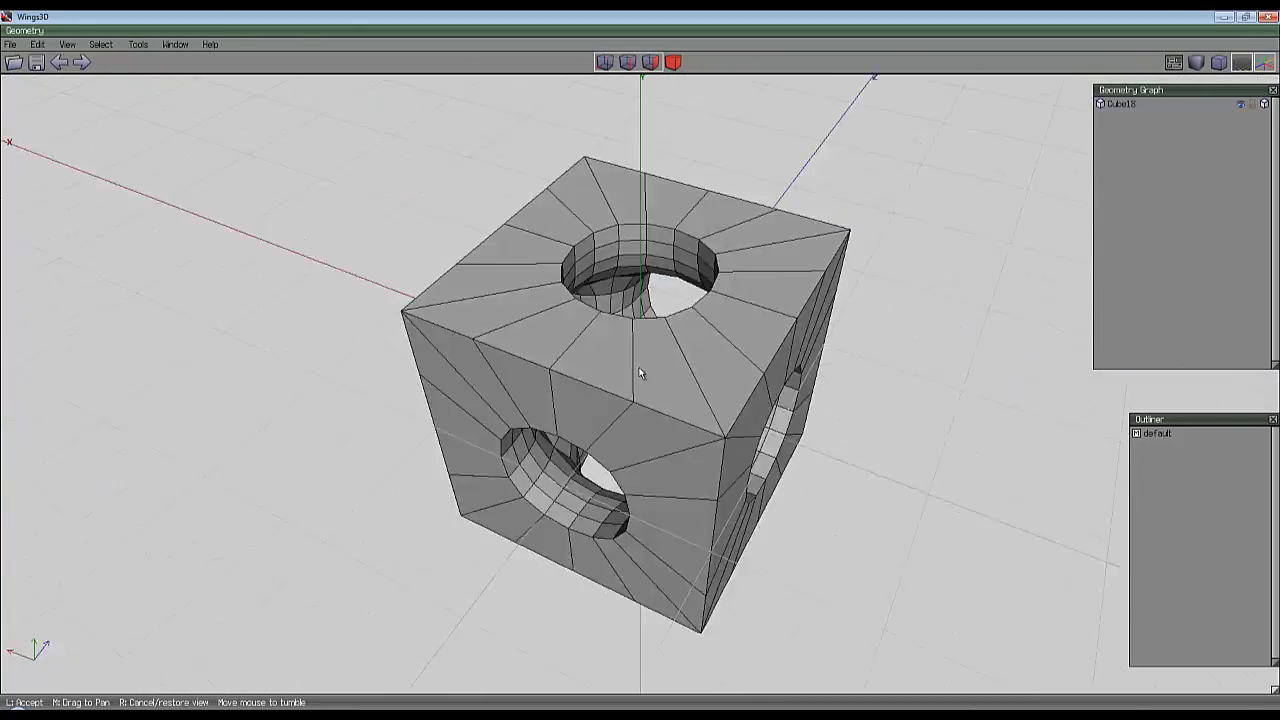
left_click(743, 360)
scroll(740, 392, "up", 5)
middle_click(740, 392)
scroll(645, 373, "up", 6)
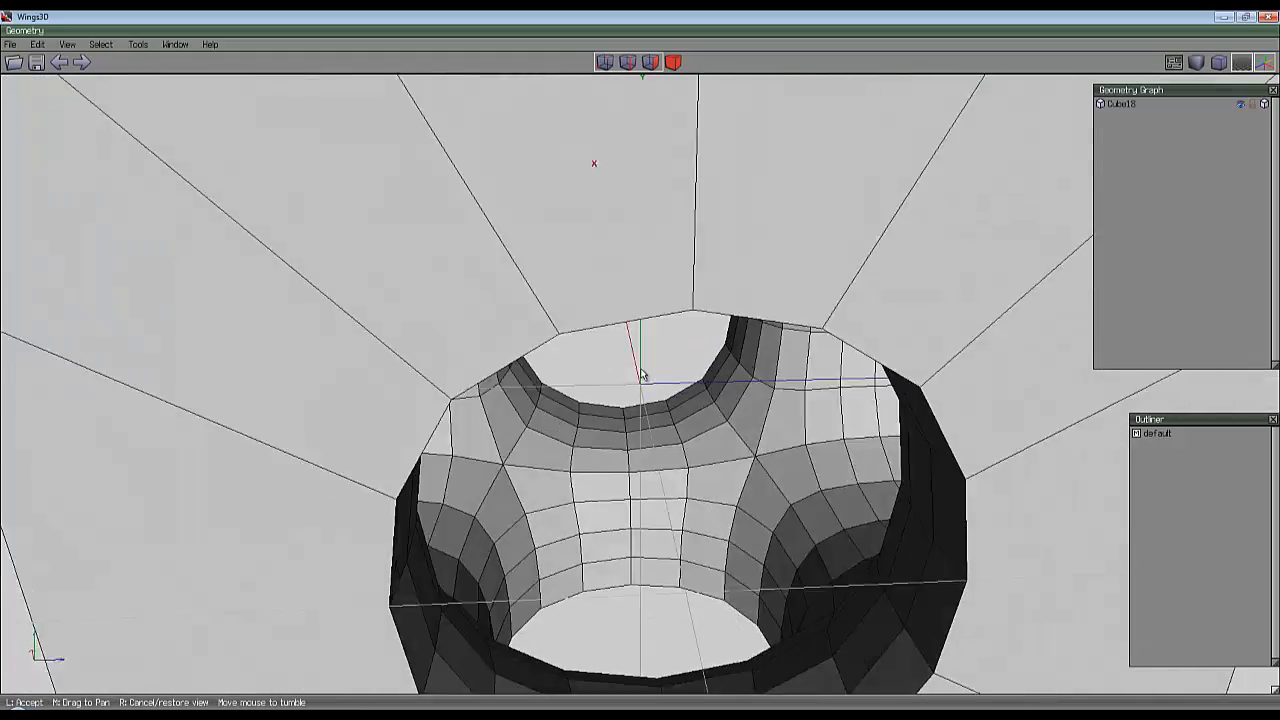
left_click(643, 373)
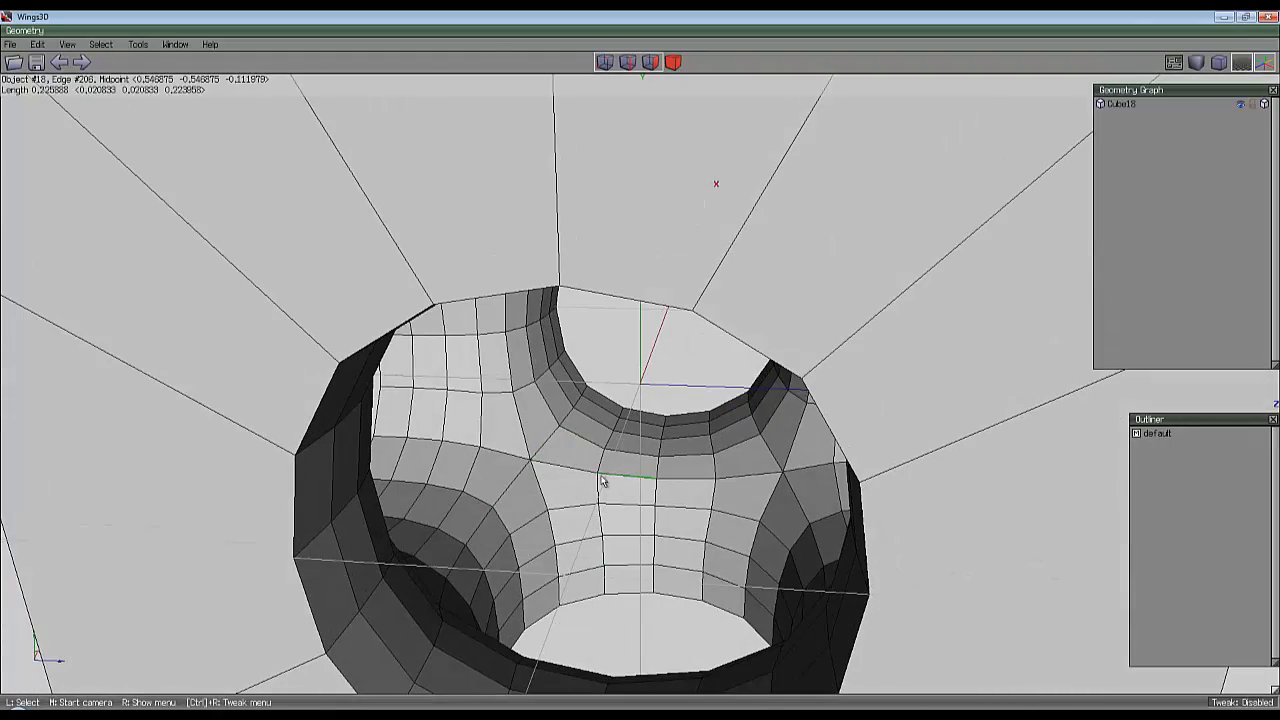
Undo the smoothing of the inner walls and deselect the wall faces.
key("ctrl+z")
key("ctrl+z")
key("ctrl+z")
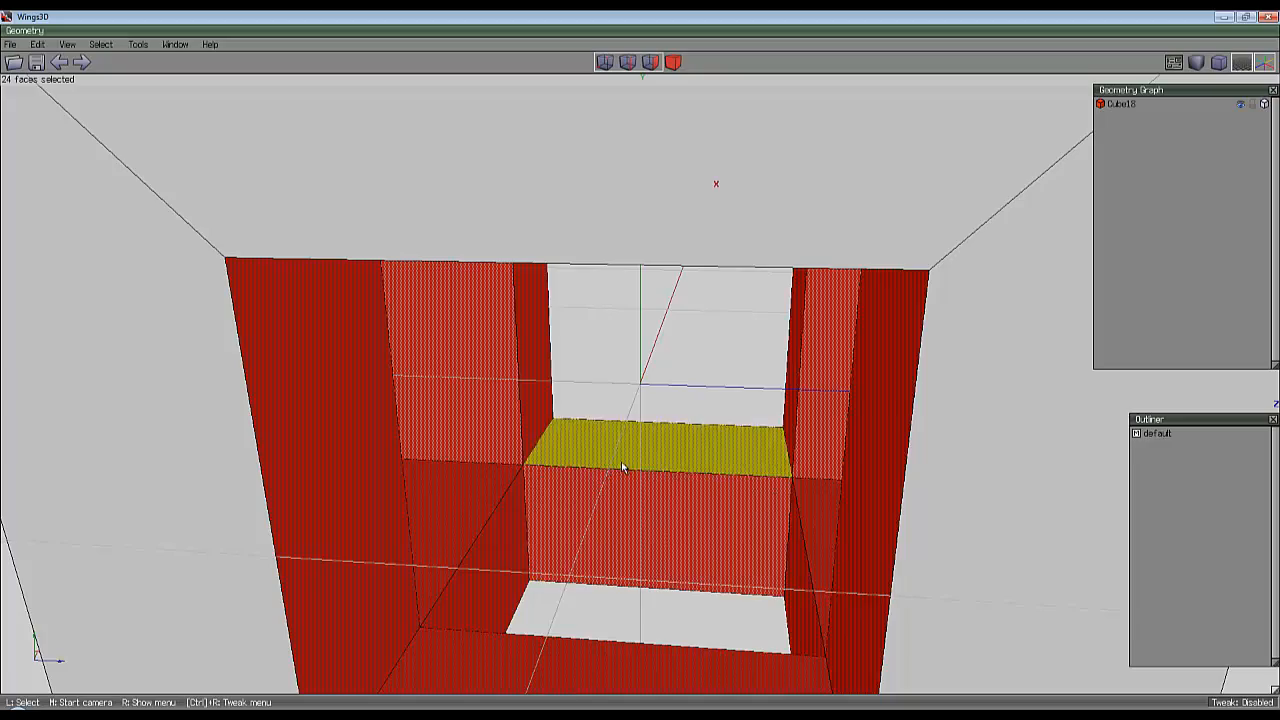
scroll(621, 461, "down", 8)
middle_click(621, 461)
left_click(640, 367)
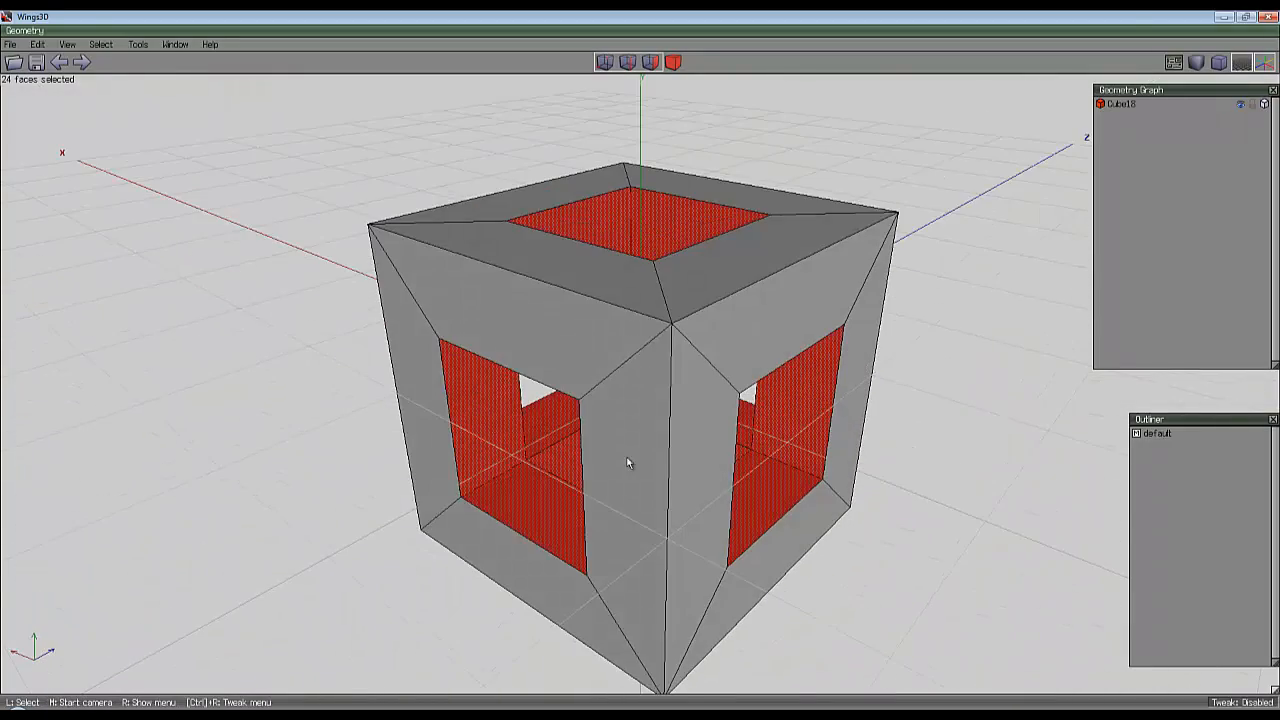
key("space")
Examine the square-holed cube from several sides and switch on smooth shading.
scroll(666, 438, "down", 5)
middle_click(666, 438)
scroll(642, 373, "up", 6)
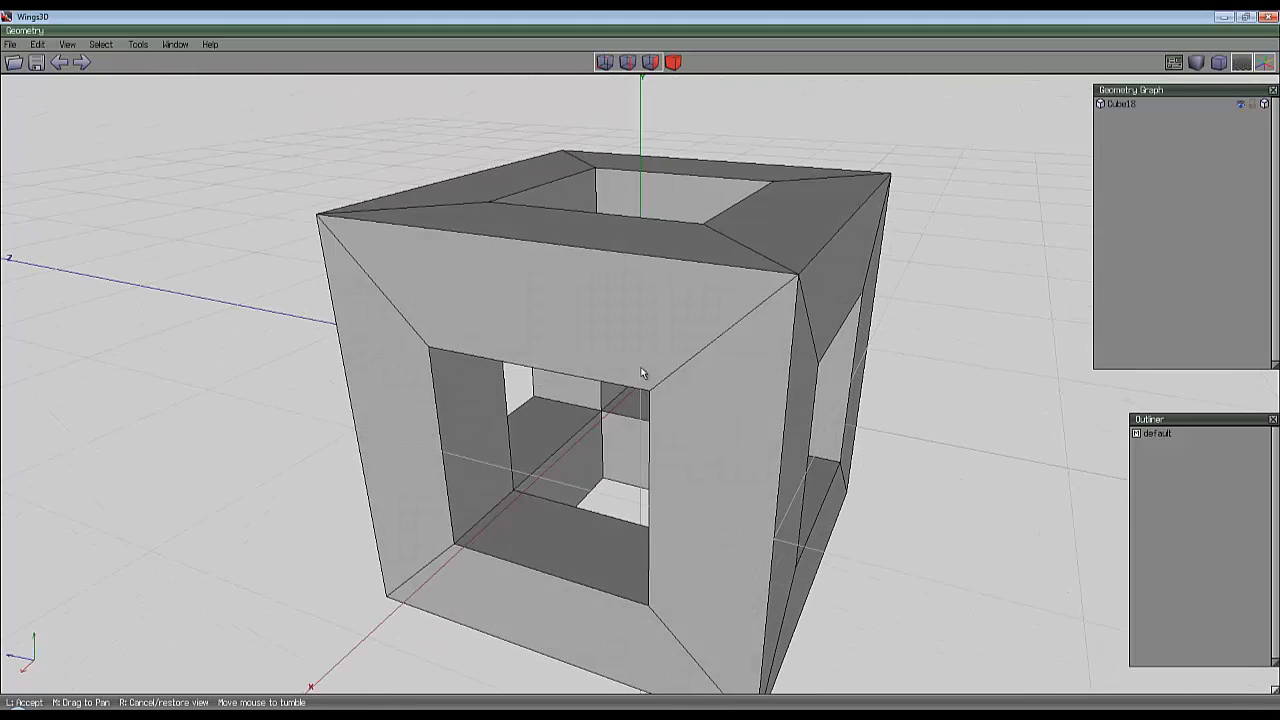
left_click(643, 373)
middle_click(652, 370)
left_click(643, 375)
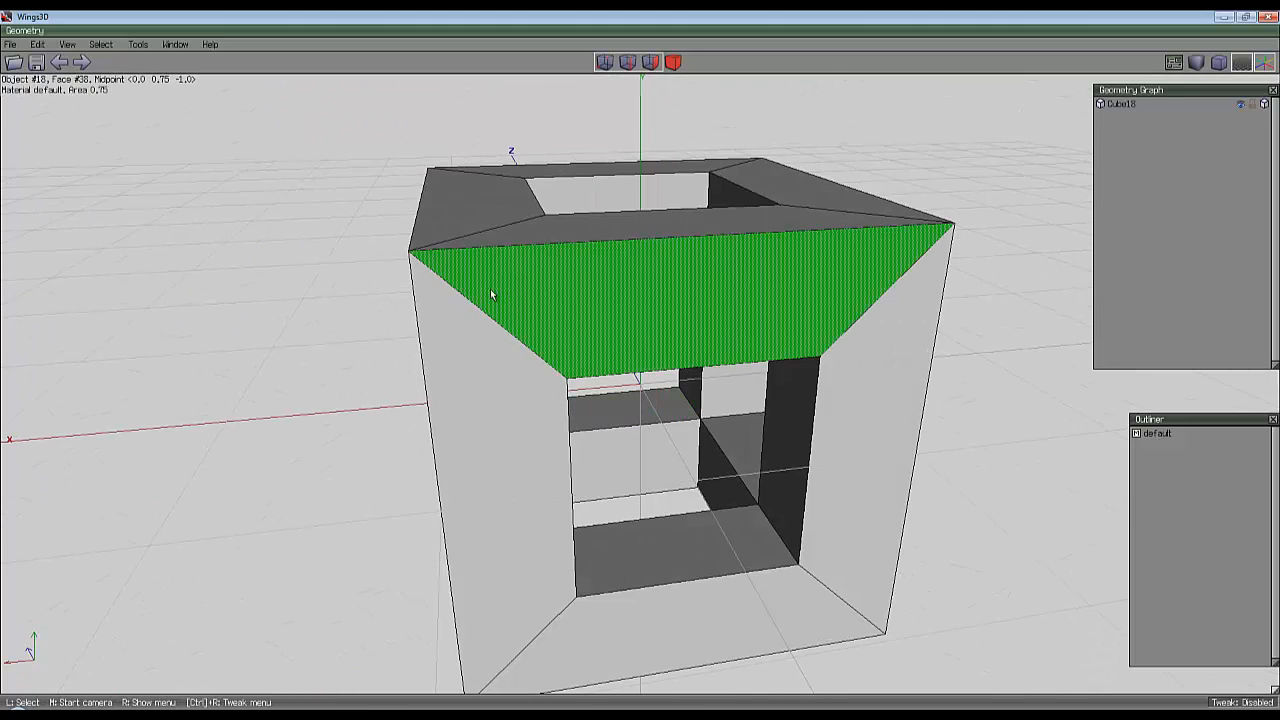
middle_click(490, 289)
left_click(640, 371)
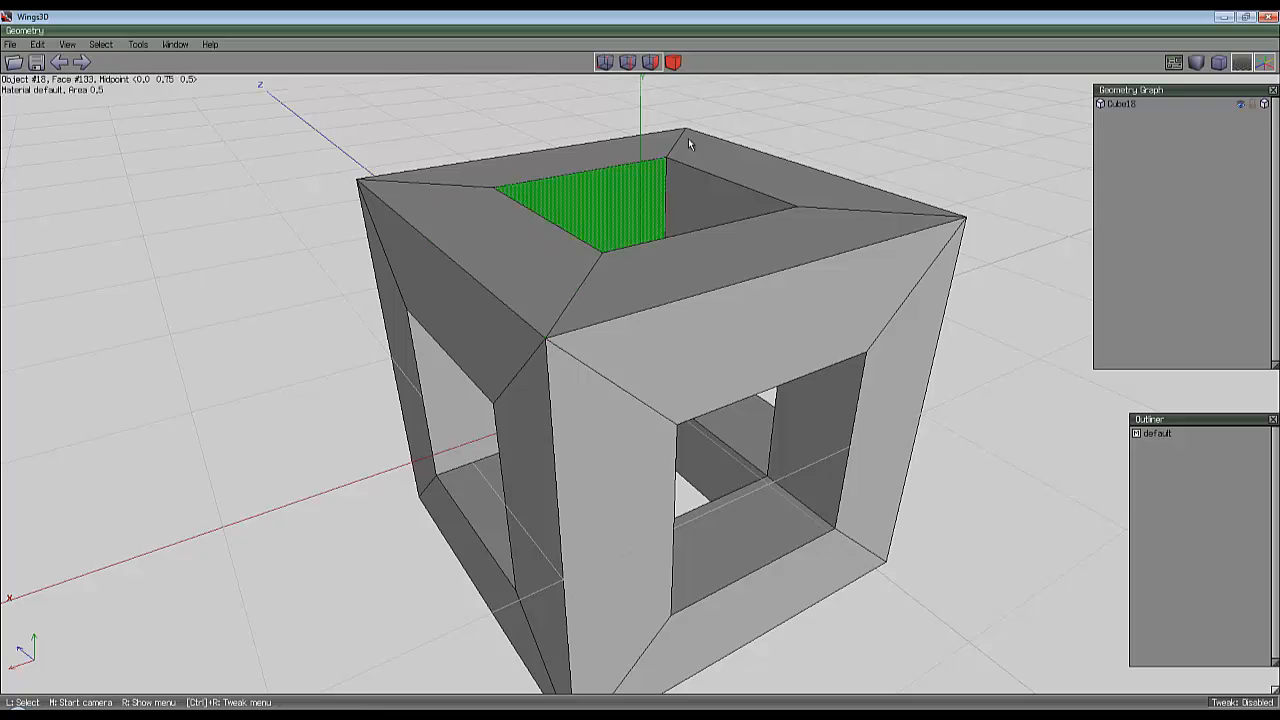
key("Tab")
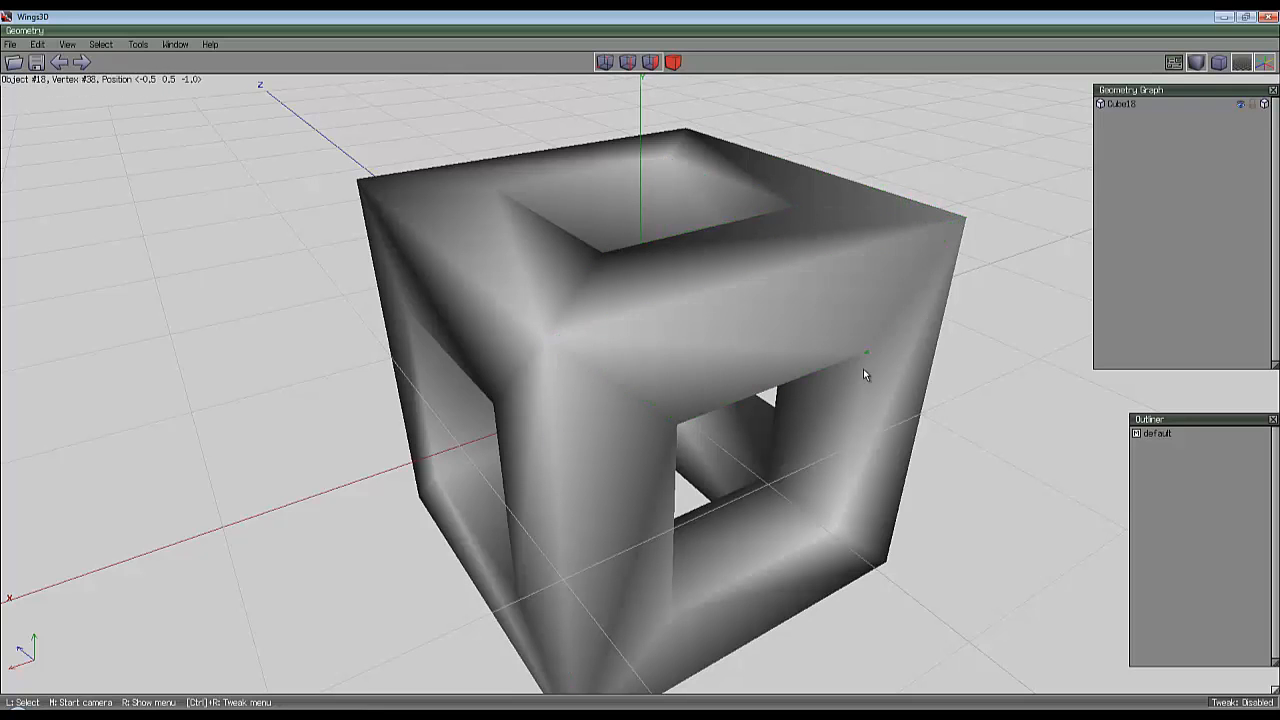
Switch off smooth shading and select the four faces framing the square opening on one side of the cube.
key("Tab")
middle_click(663, 309)
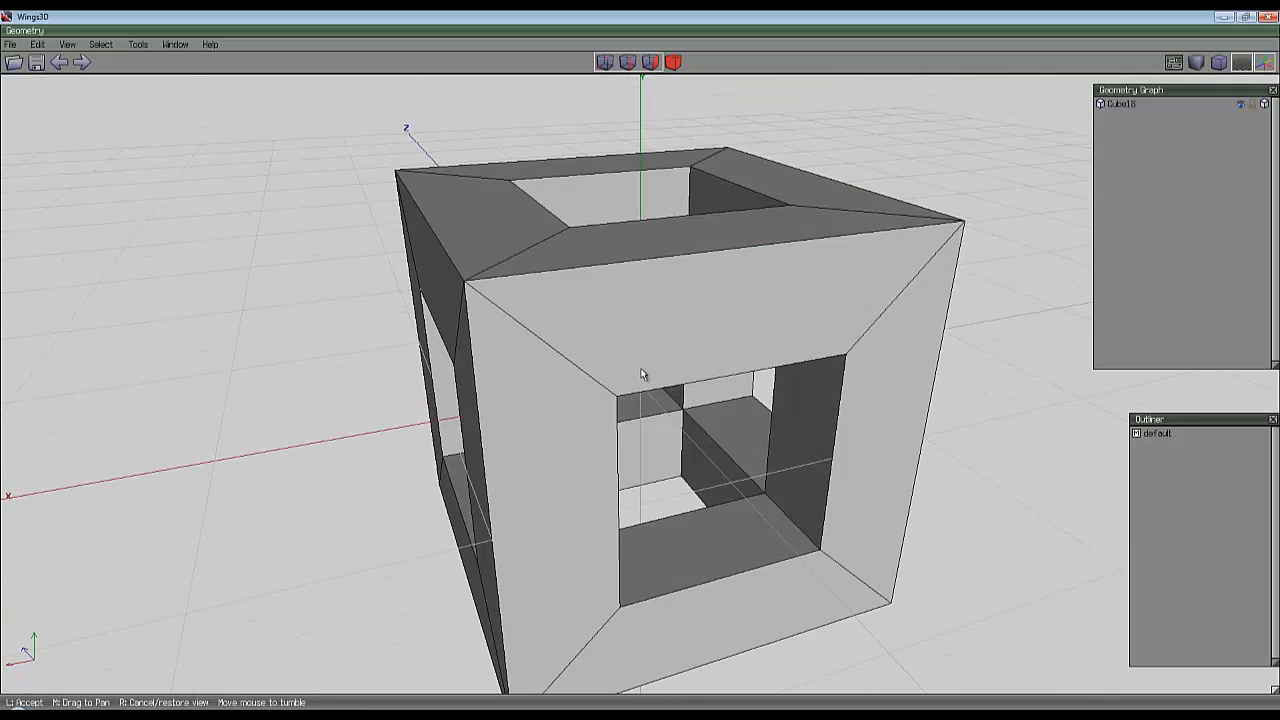
left_click(640, 371)
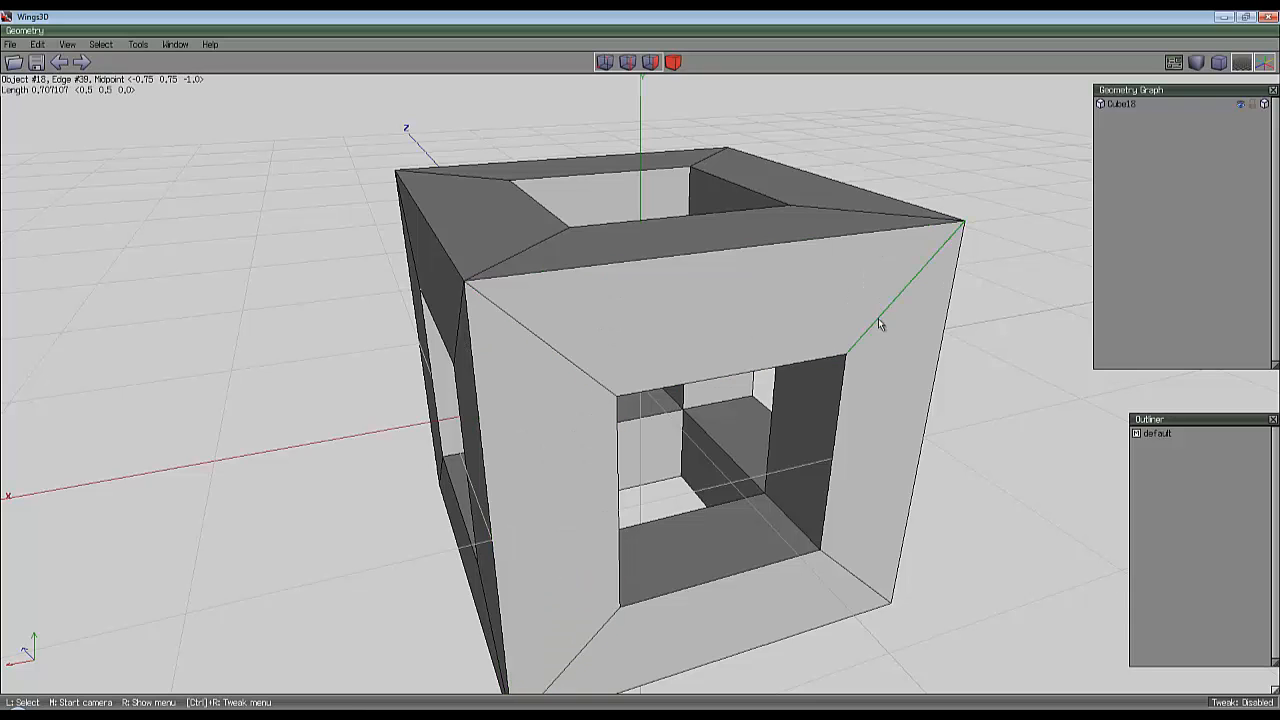
scroll(662, 362, "down", 3)
scroll(663, 362, "down", 2)
left_click(674, 352)
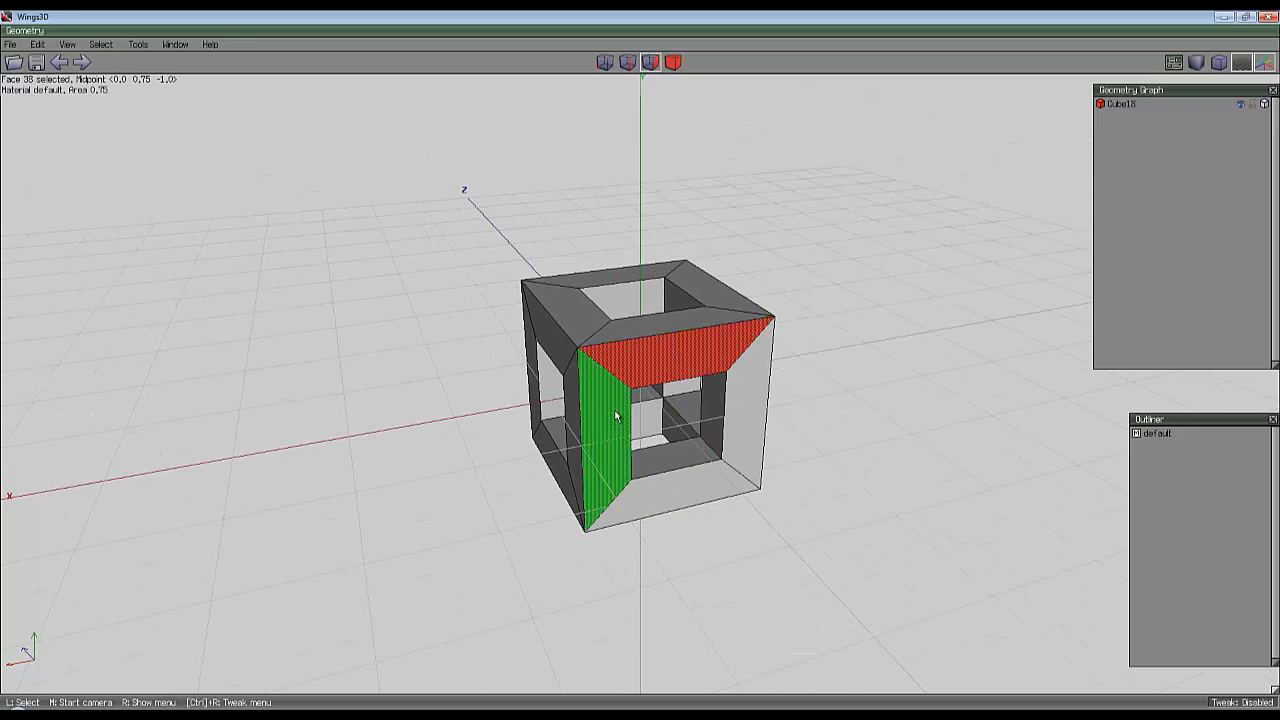
left_click(614, 415)
left_click(680, 498)
Add the four faces framing the opening on the opposite side of the cube to the selection.
middle_click(758, 381)
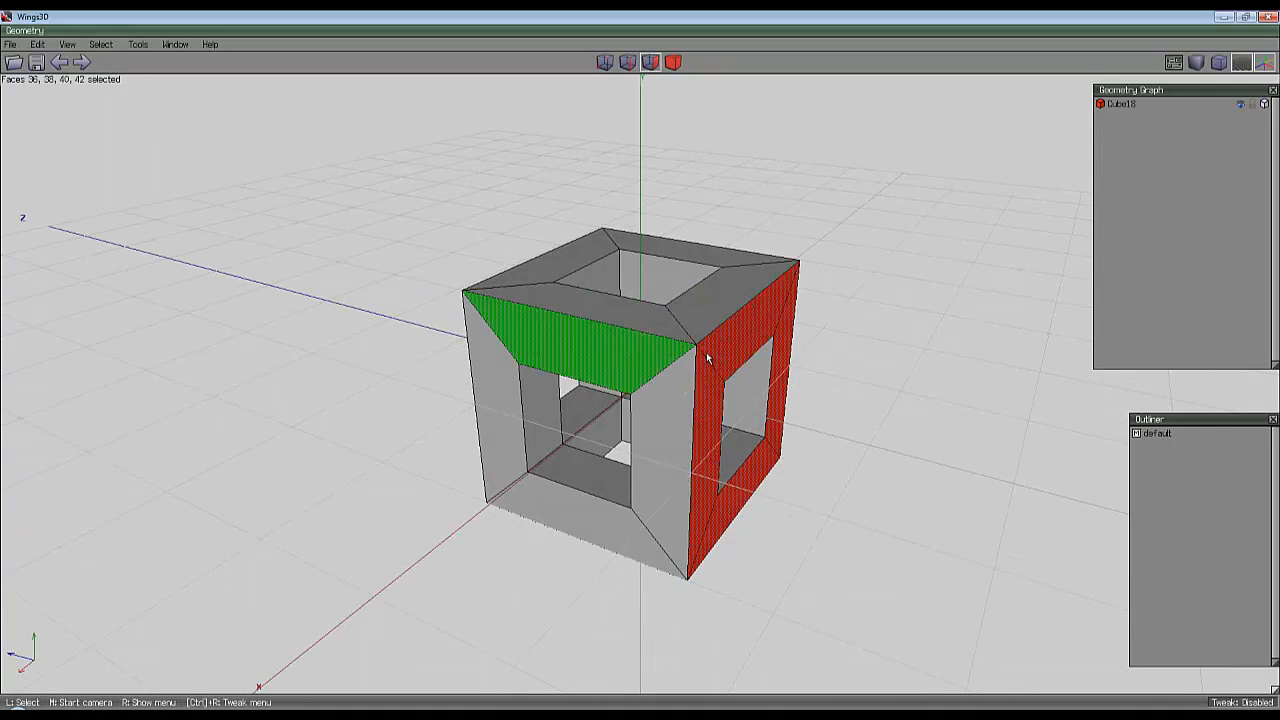
scroll(780, 340, "up", 5)
middle_click(787, 352)
left_click(788, 352)
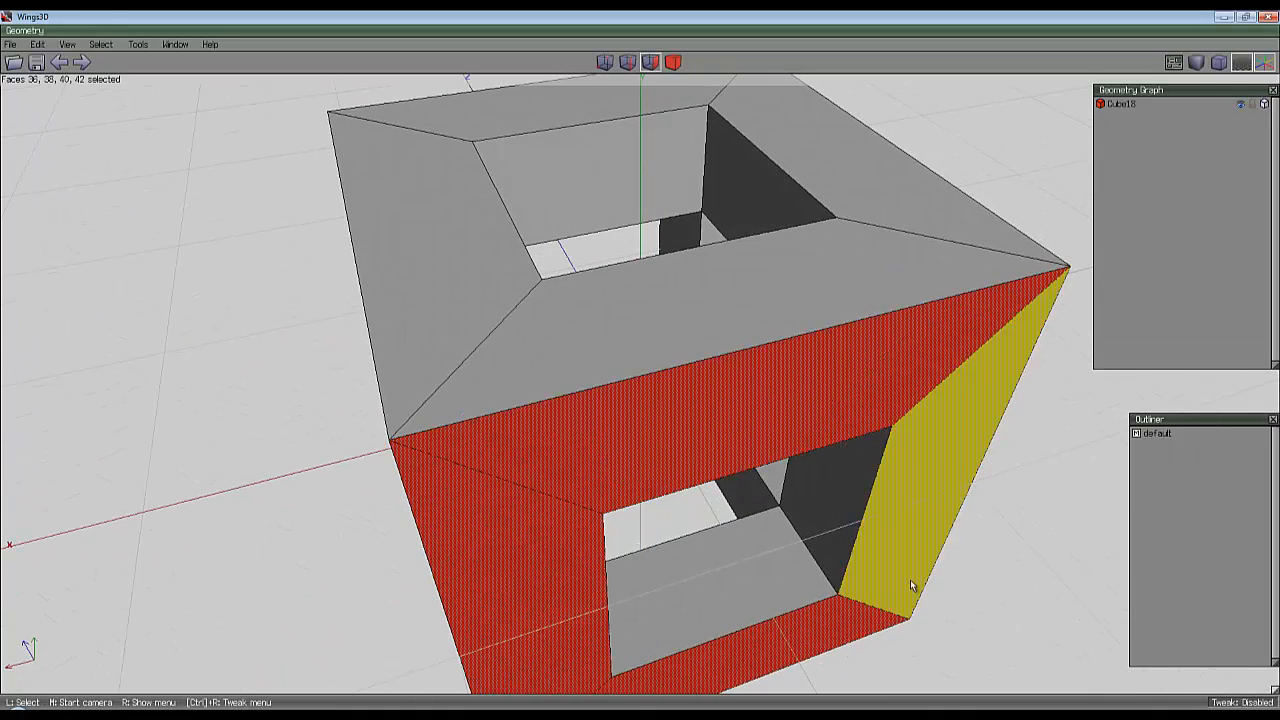
scroll(773, 364, "down", 5)
middle_click(639, 369)
left_click(638, 372)
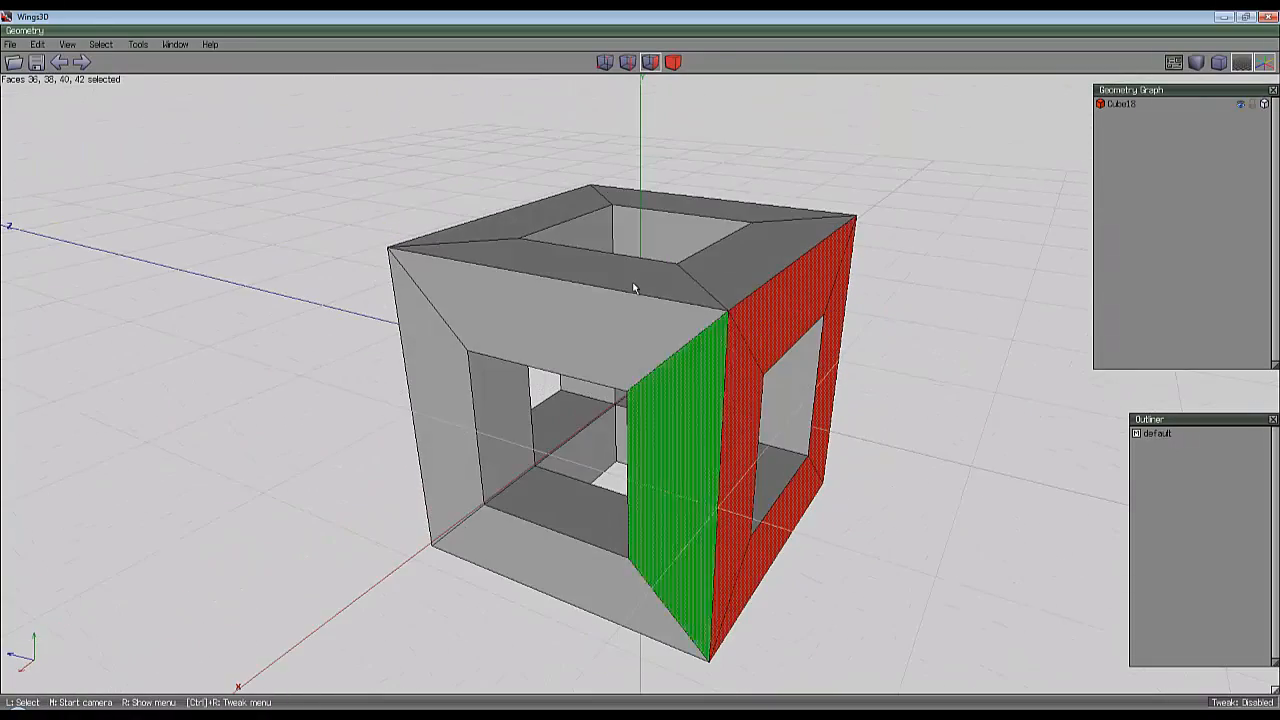
middle_click(639, 367)
left_click(639, 367)
left_click(608, 315)
left_click(603, 572)
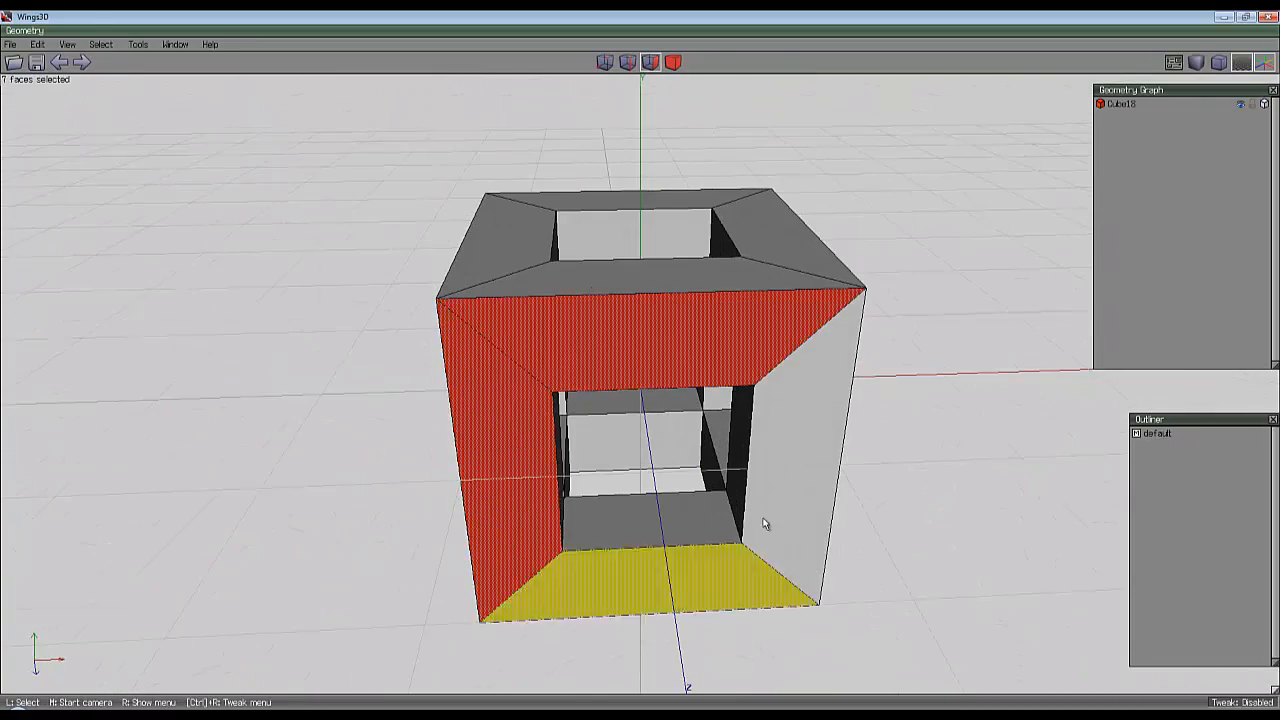
left_click(826, 375)
Extrude the selected faces on both opposite sides outward by 0.1 along their normals and clear the selection.
middle_click(834, 366)
left_click(834, 366)
scroll(909, 243, "down", 2)
middle_click(912, 238)
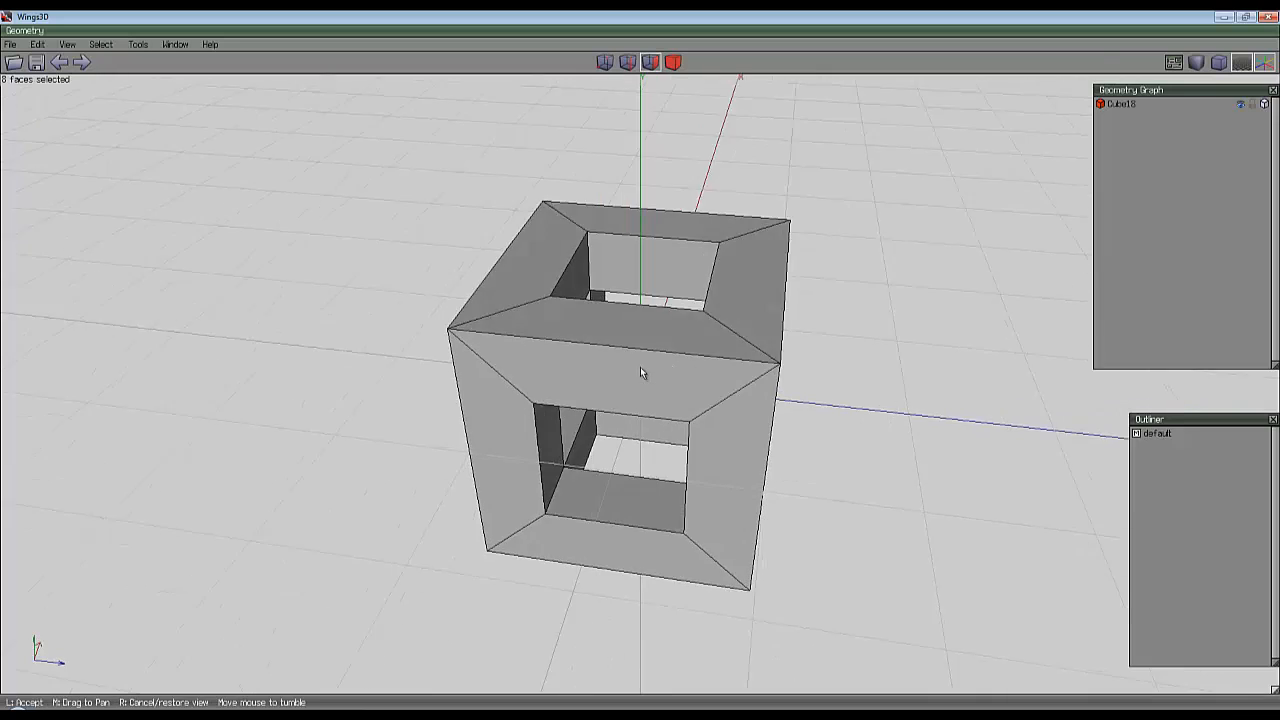
left_click(877, 214)
right_click(877, 214)
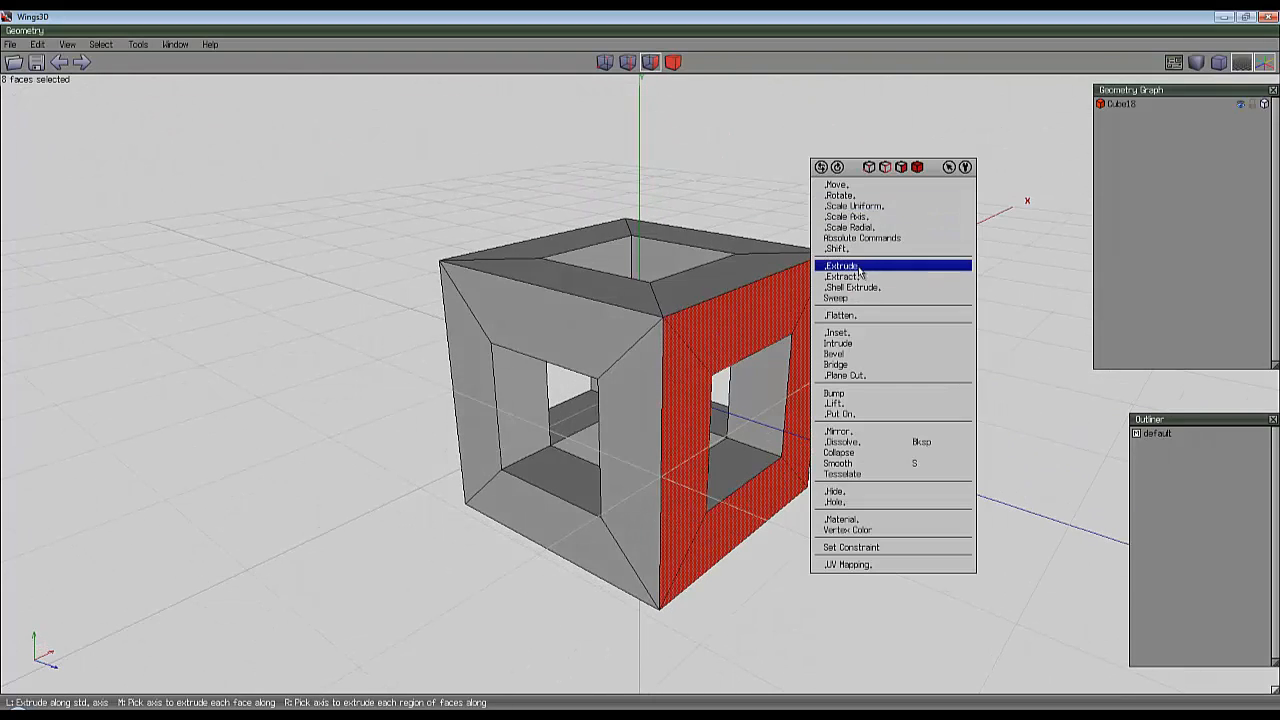
left_click(858, 266)
left_click(858, 283)
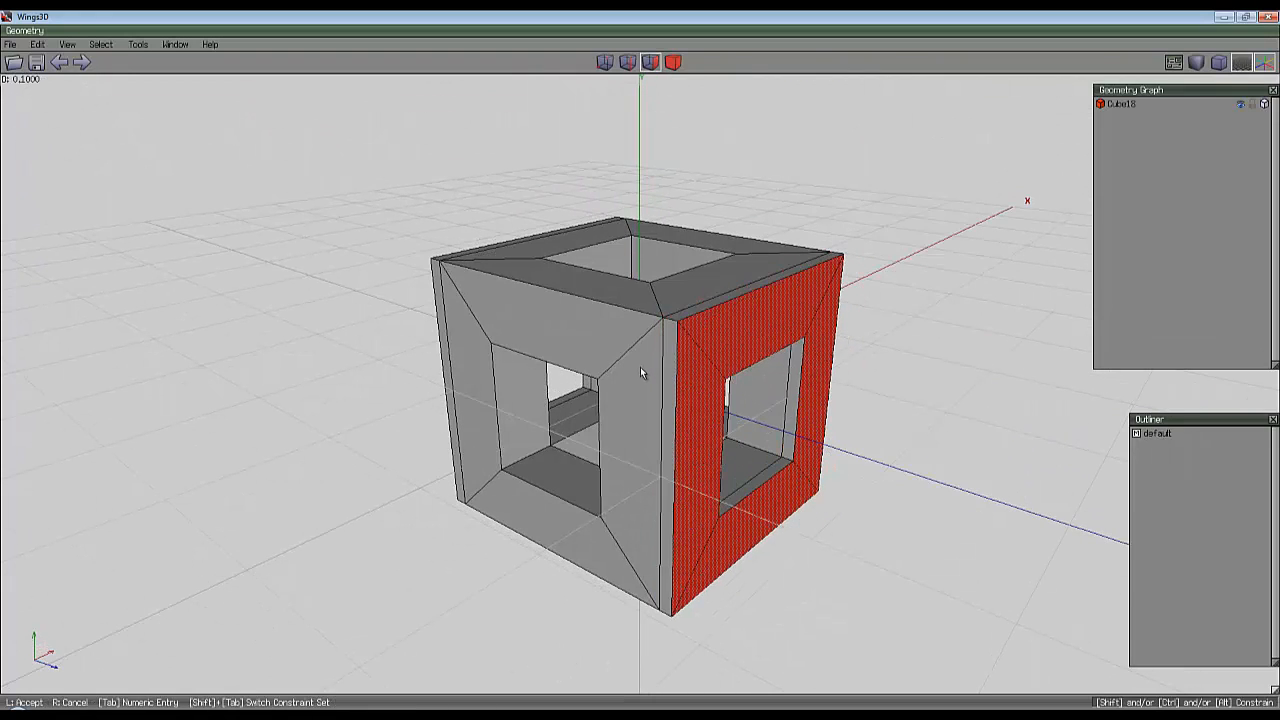
left_click(641, 372)
middle_click(641, 372)
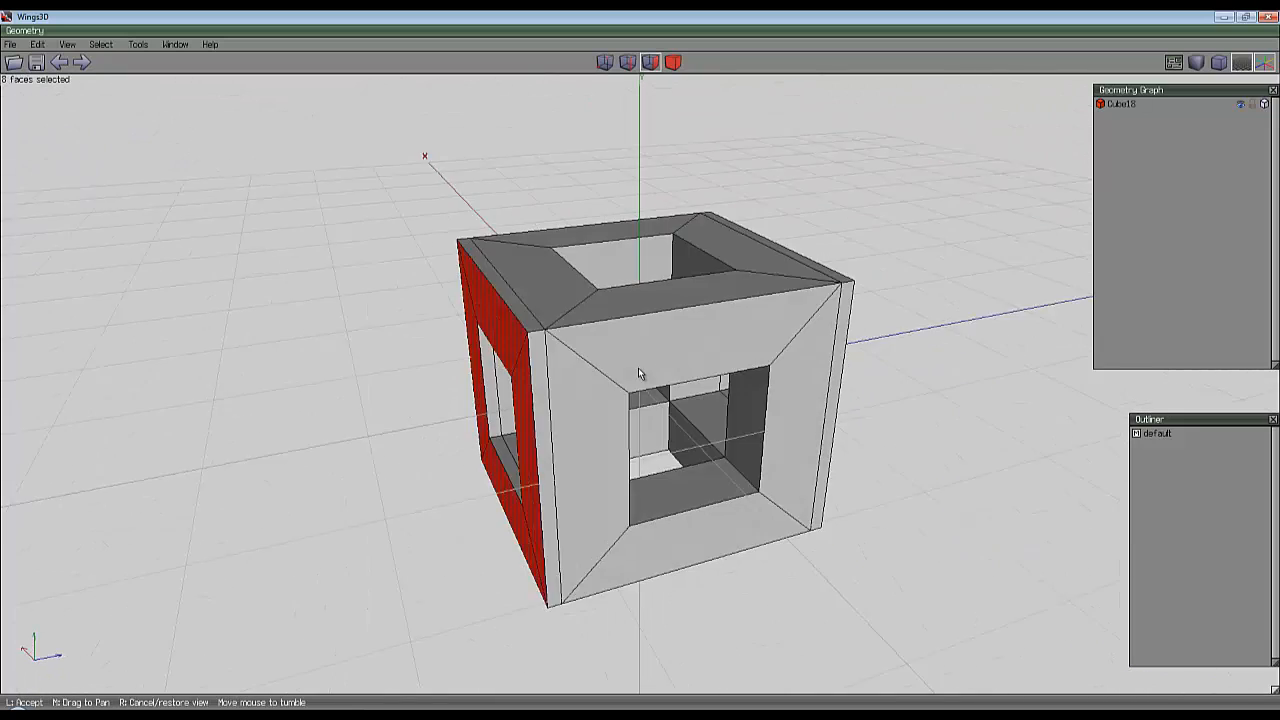
left_click(838, 299)
key("space")
Select all six faces of an adjacent side, including the narrow strips made by the extrusion.
left_click_drag(527, 387, 780, 337)
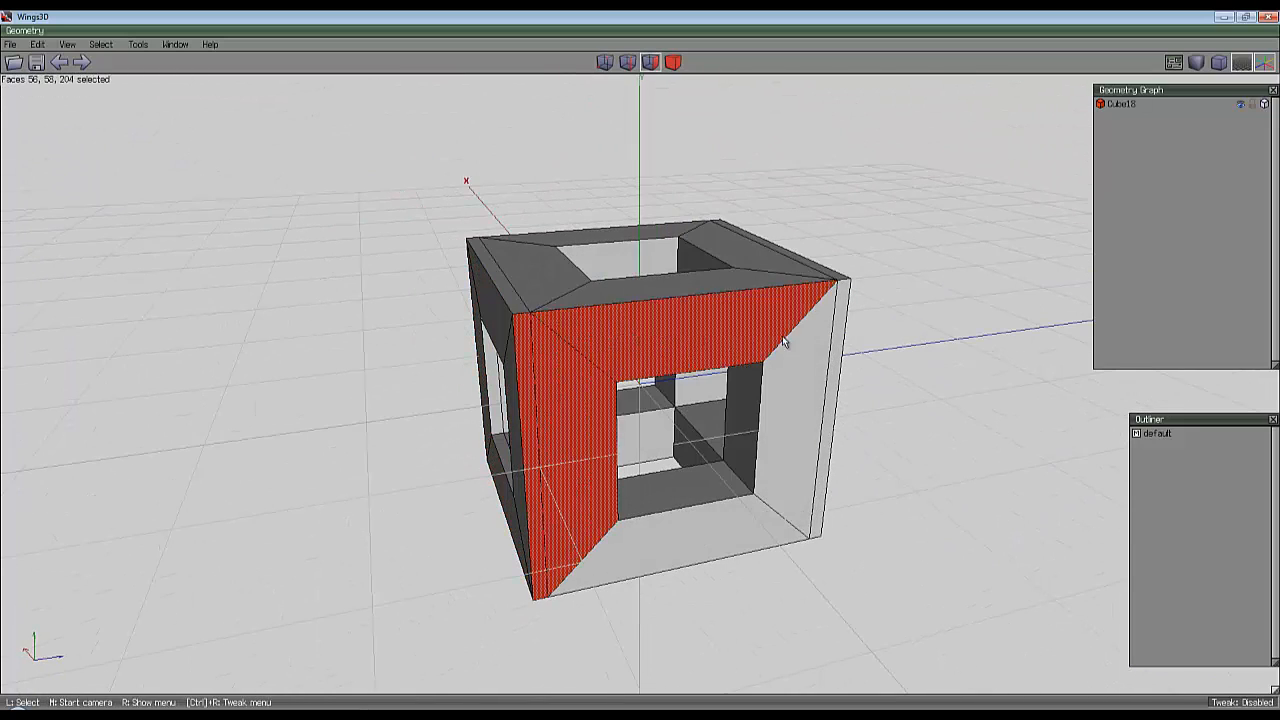
left_click(828, 358)
left_click(825, 390)
left_click(829, 398)
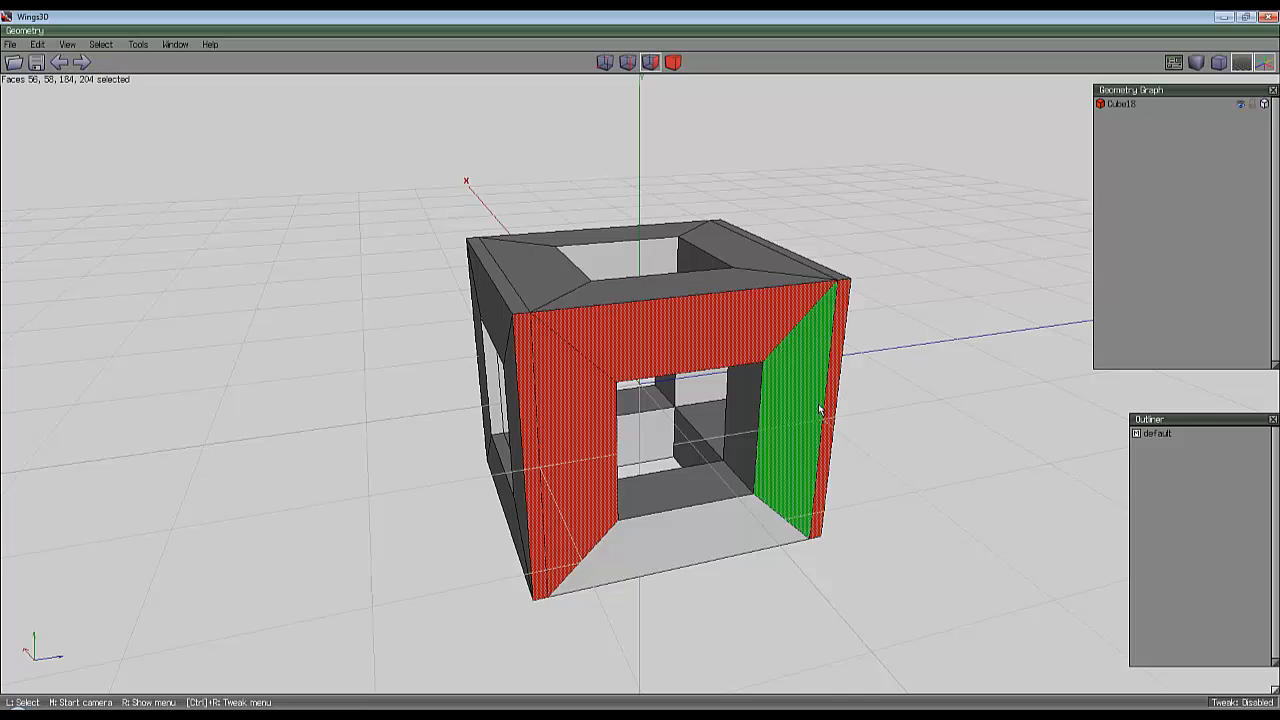
left_click(819, 408)
left_click(741, 551)
Add the six matching faces and strips on the other unextruded vertical side to the selection.
middle_click(852, 347)
left_click(852, 347)
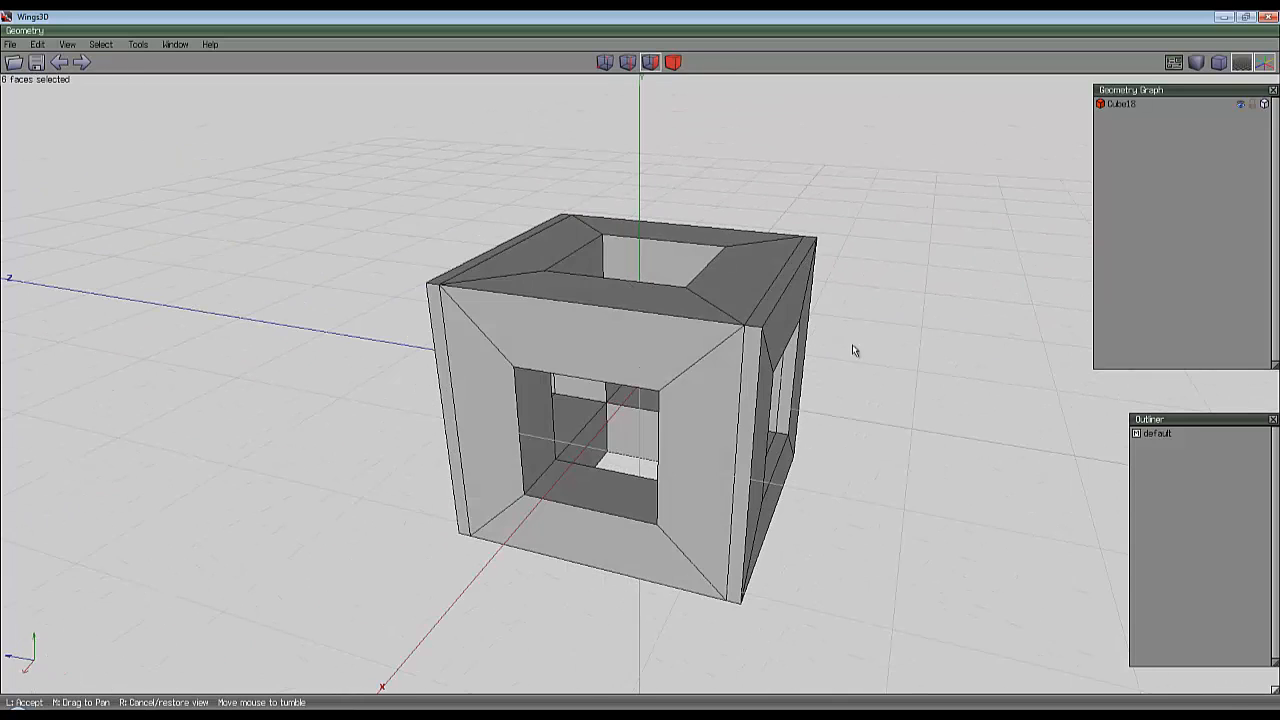
left_click(467, 393)
left_click(450, 410)
left_click(589, 337)
left_click(702, 440)
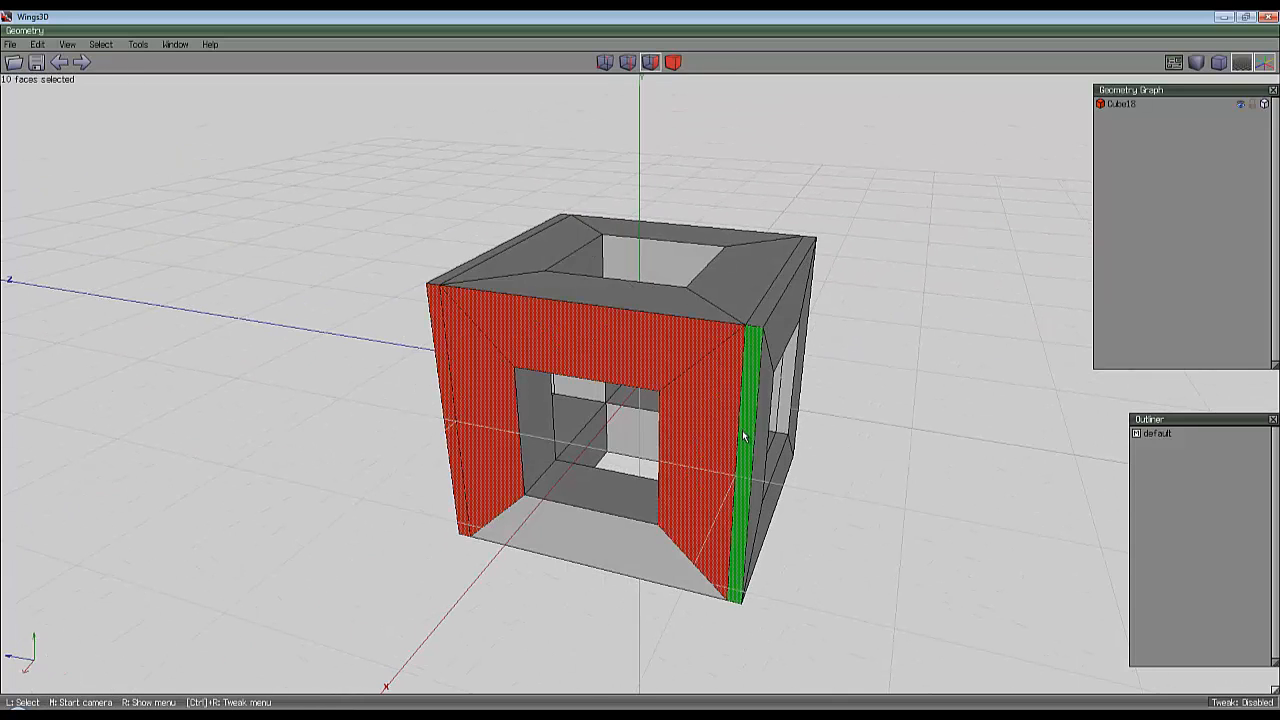
left_click(745, 434)
left_click(641, 569)
Extrude the second pair of opposite vertical sides outward by 0.1 along their normals and deselect the faces.
middle_click(488, 190)
left_click(644, 370)
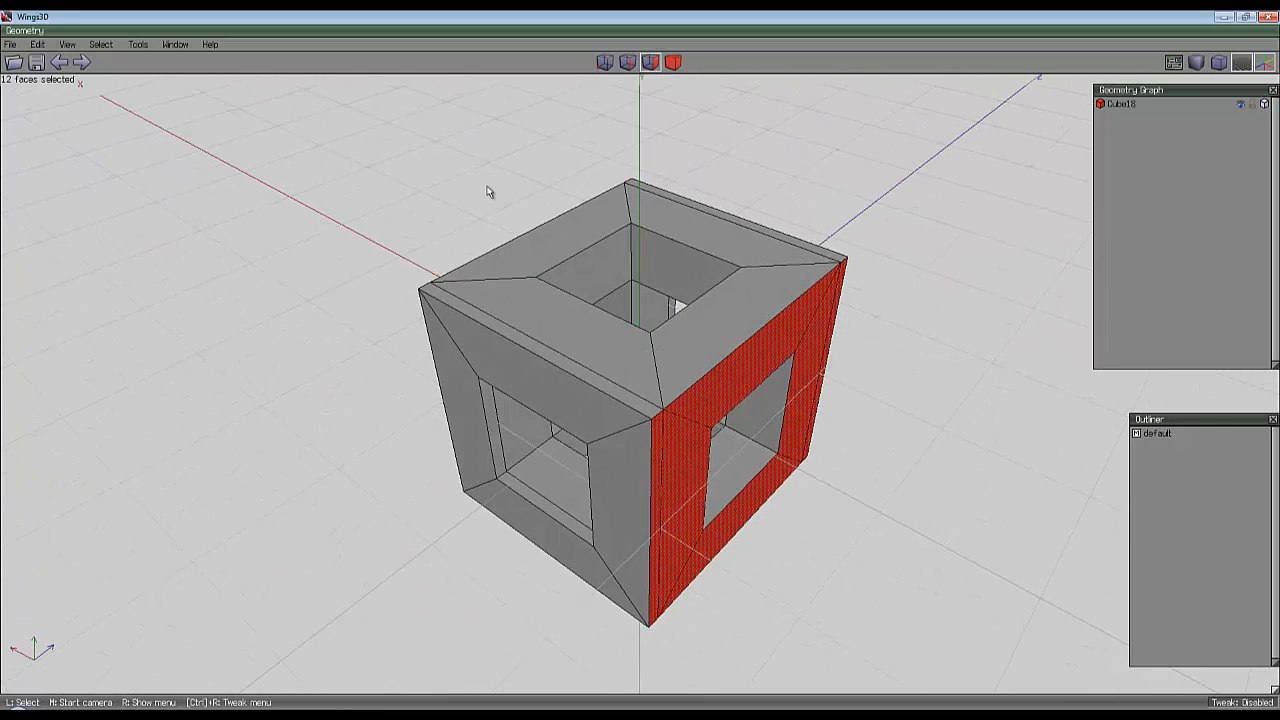
right_click(487, 190)
left_click(487, 282)
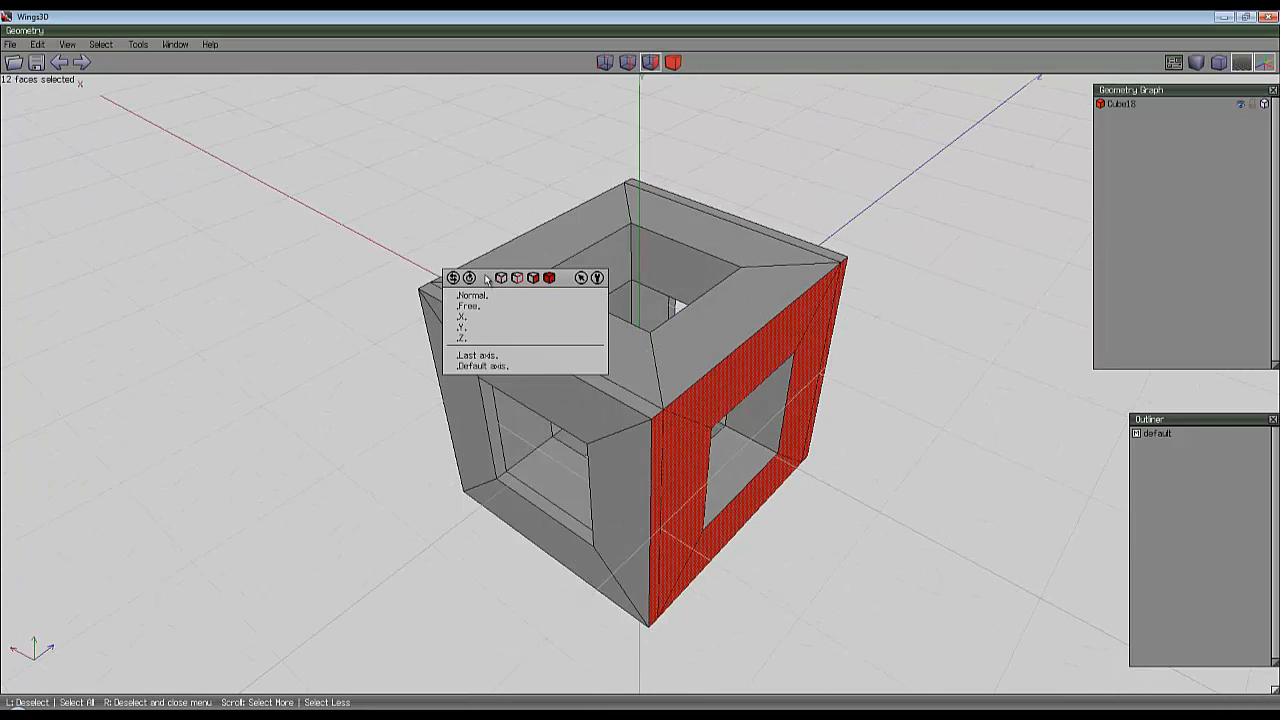
left_click(487, 297)
left_click(639, 369)
middle_click(639, 369)
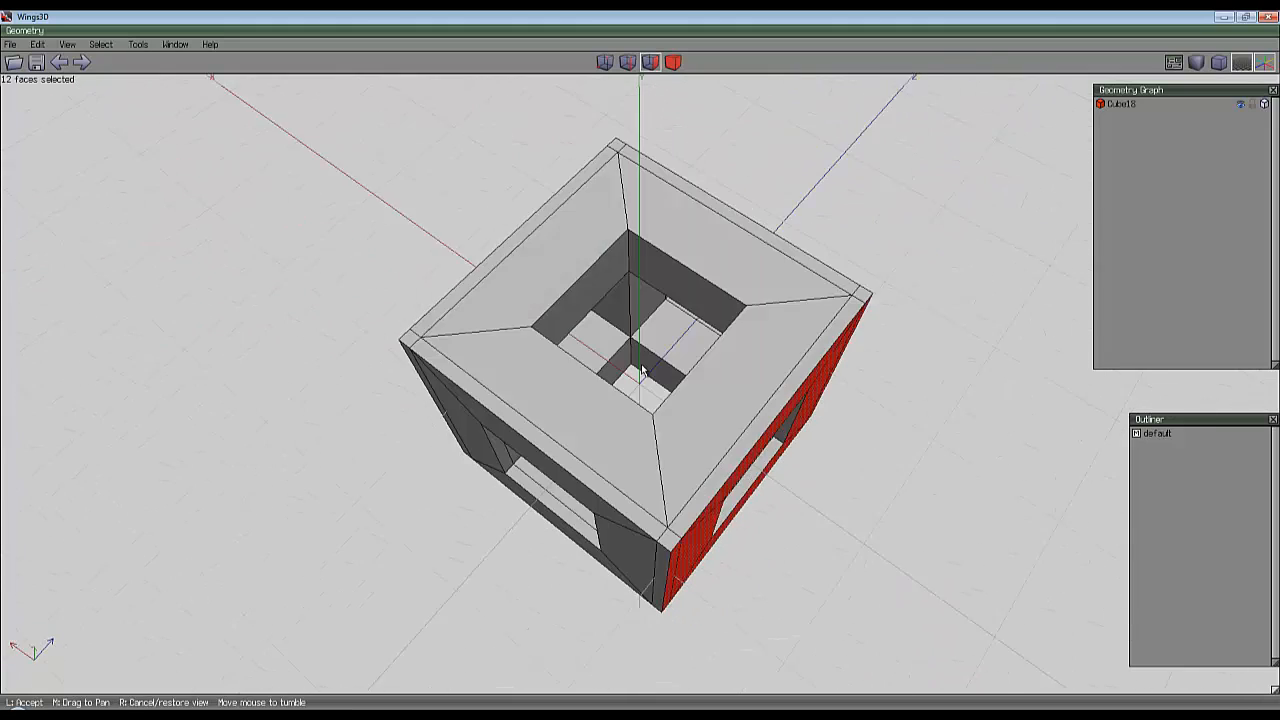
left_click(640, 370)
key("space")
Select all twelve faces on the cube's top, including the border strips and corner squares.
mouse_move(527, 415)
left_mouse_down()
mouse_move(506, 304)
mouse_move(768, 297)
mouse_move(814, 366)
mouse_move(852, 357)
left_mouse_up()
left_click(855, 314)
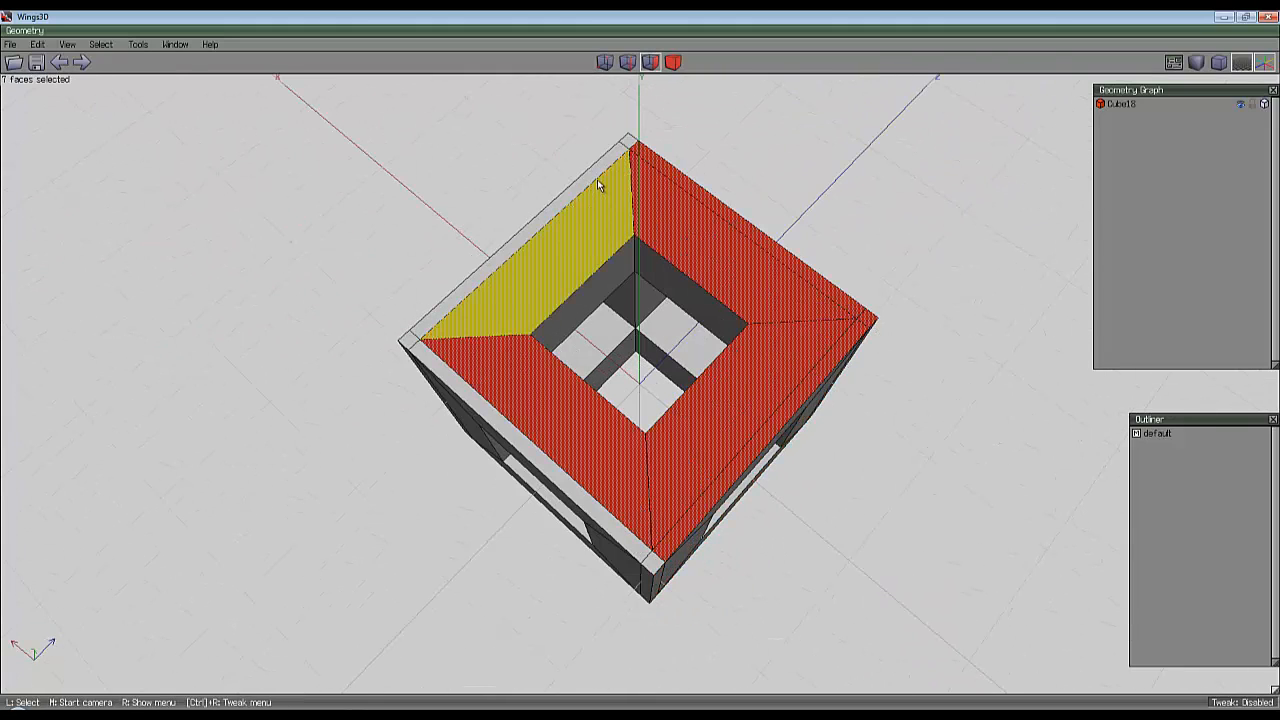
left_click(630, 144)
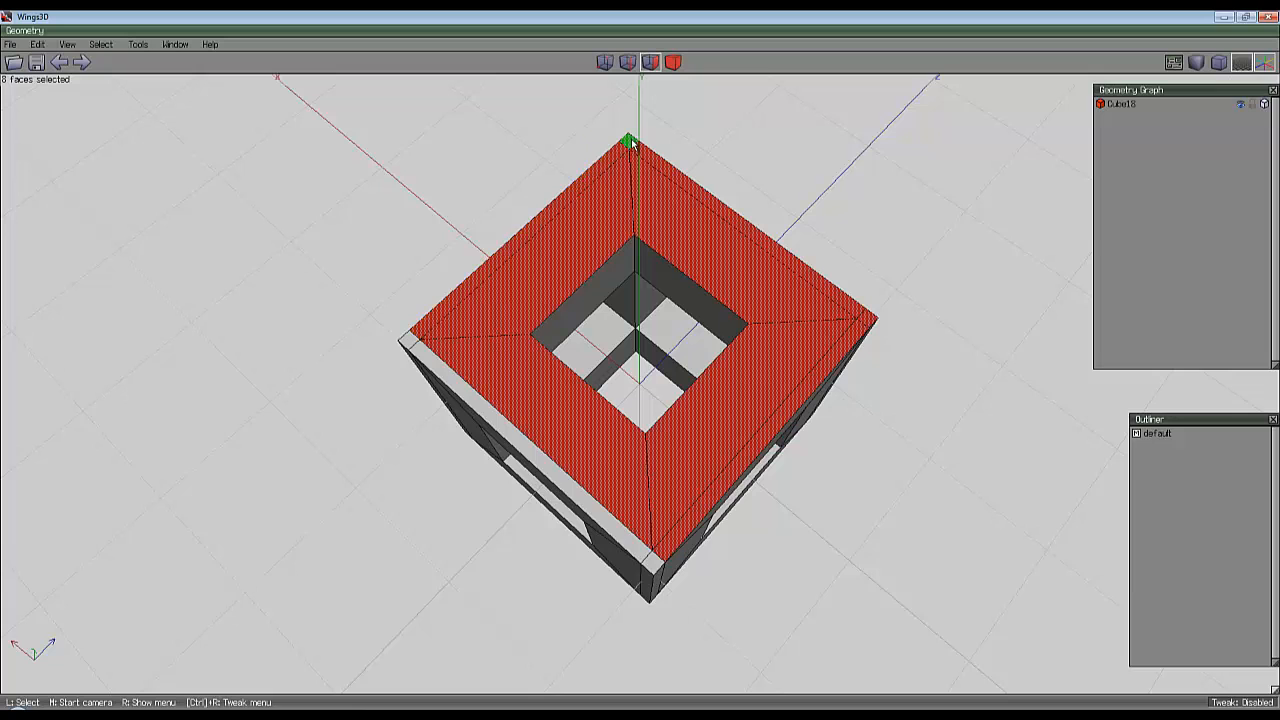
left_click(447, 373)
left_click(653, 564)
Add all twelve faces on the cube's underside, with its border strips and corner squares, to the selection.
middle_click(539, 308)
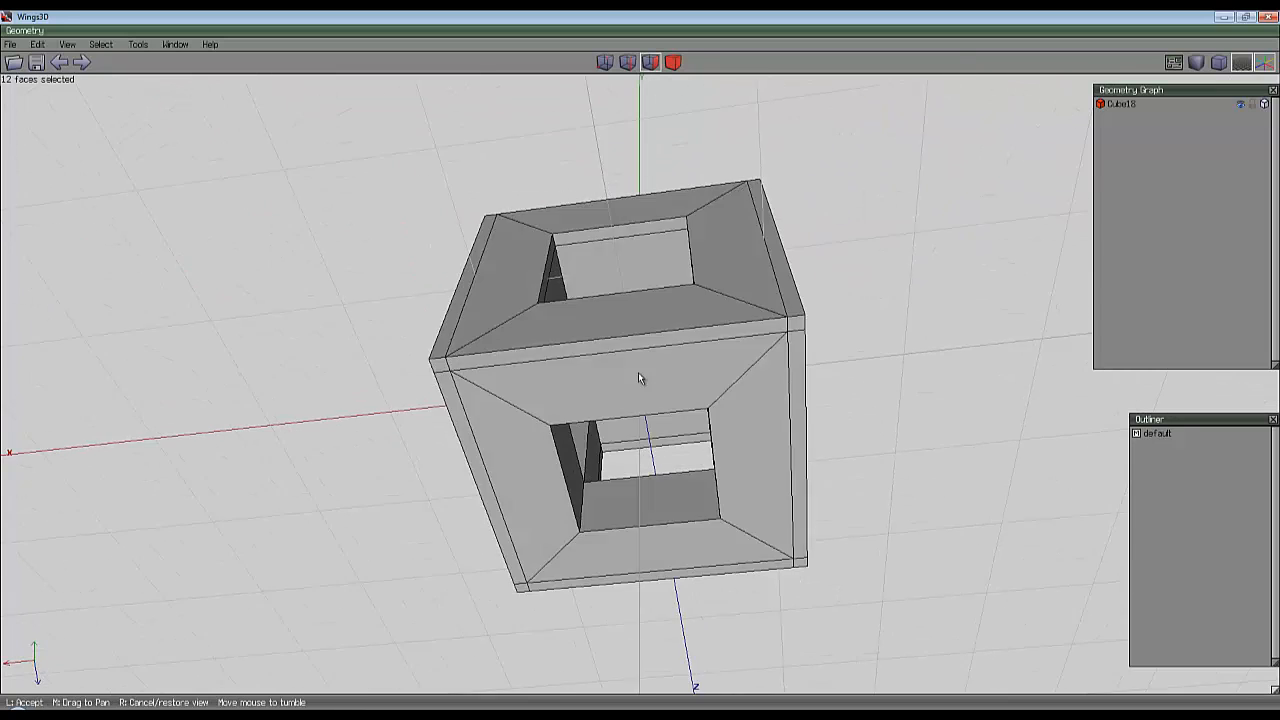
left_click(638, 372)
left_click(574, 362)
left_click(515, 416)
left_click_drag(625, 540, 749, 530)
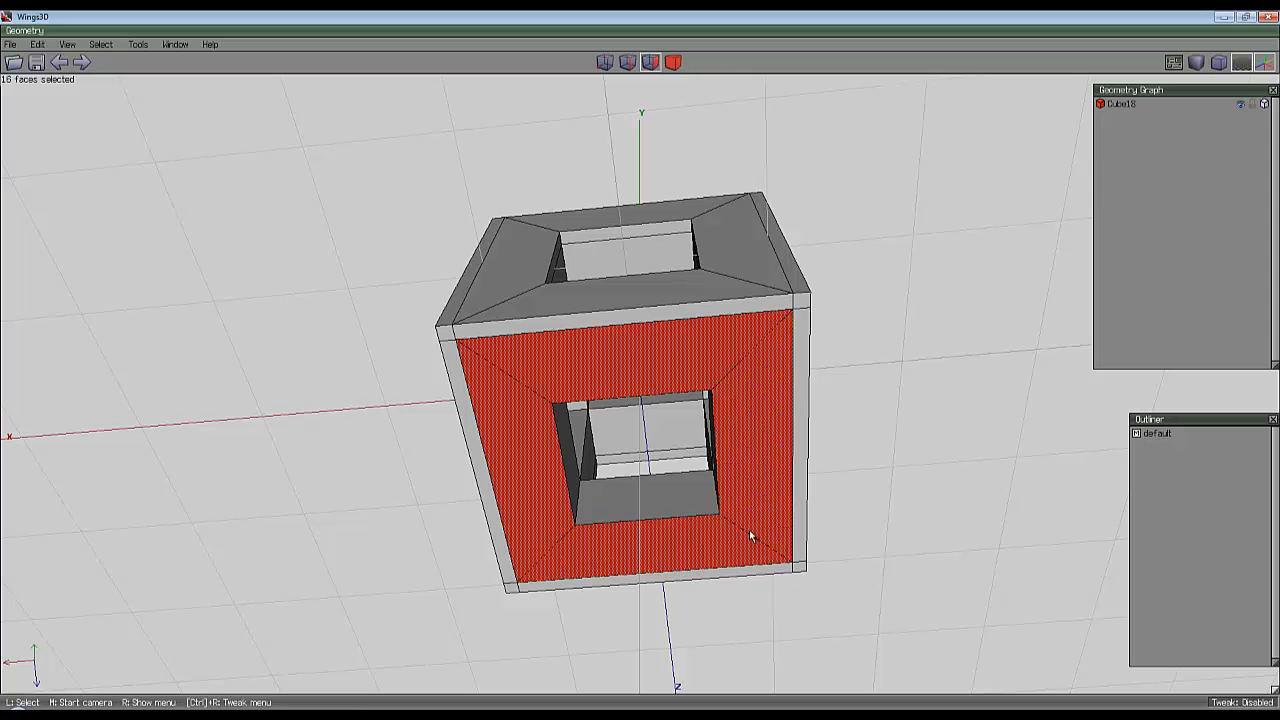
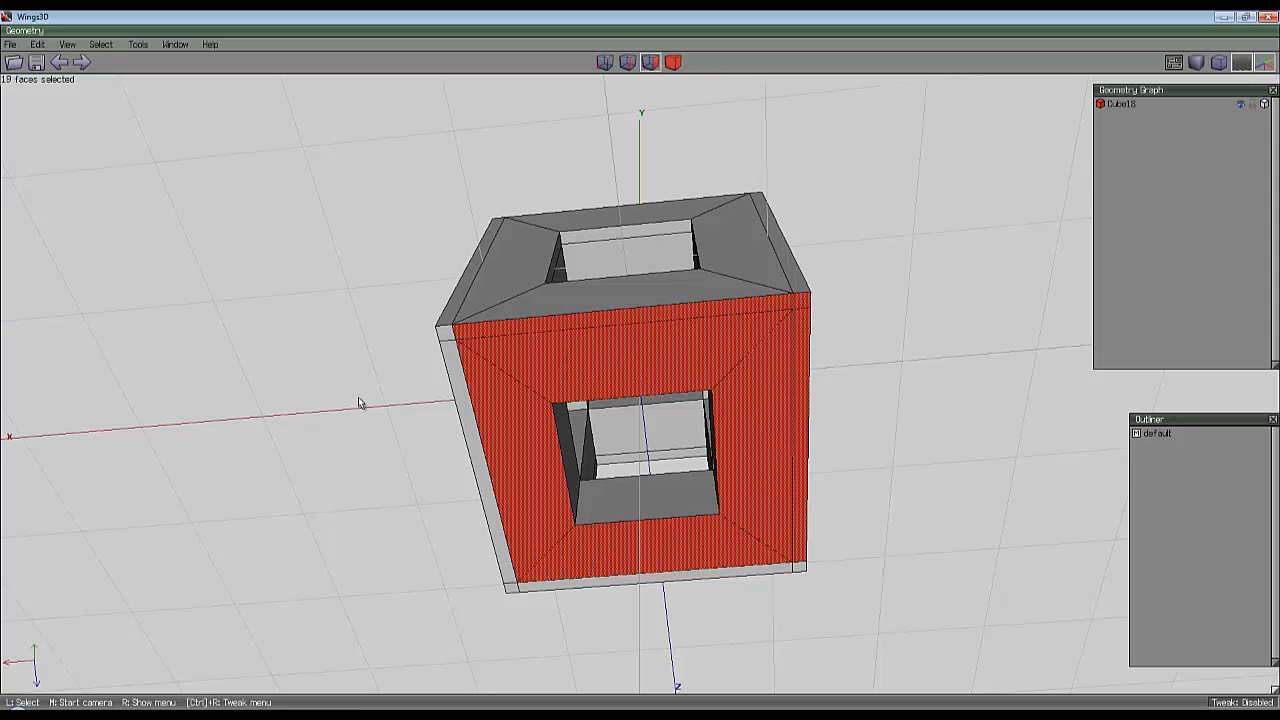
left_click(669, 579)
left_click(800, 567)
left_click(513, 588)
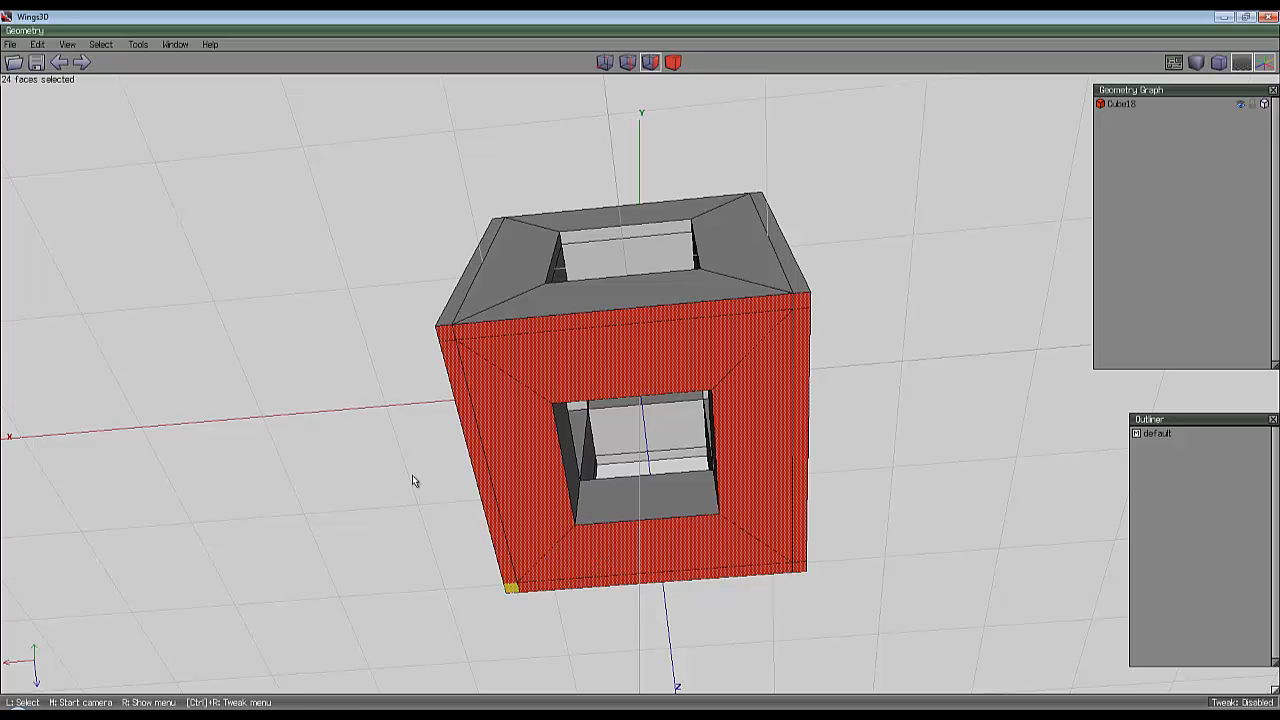
Extrude the top and bottom faces outward by 0.1 along their normals and clear the selection.
middle_click(360, 345)
left_click(360, 345)
right_click(358, 343)
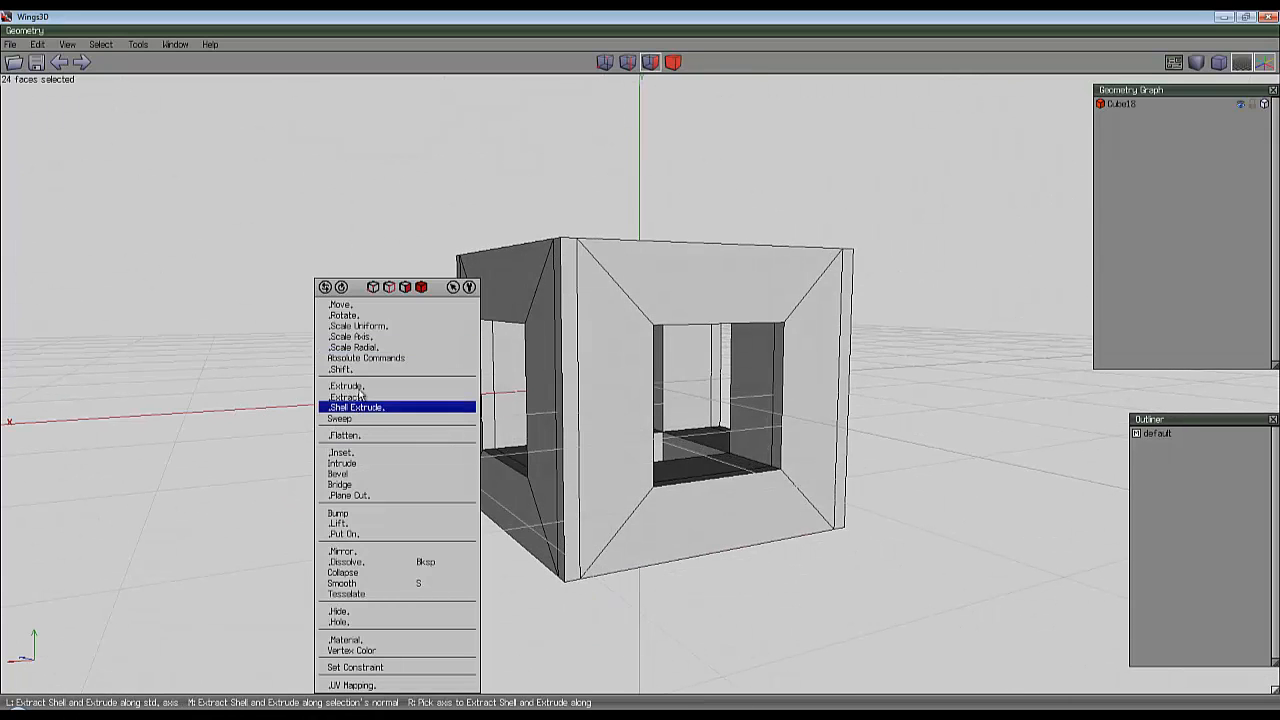
left_click(358, 386)
left_click(350, 405)
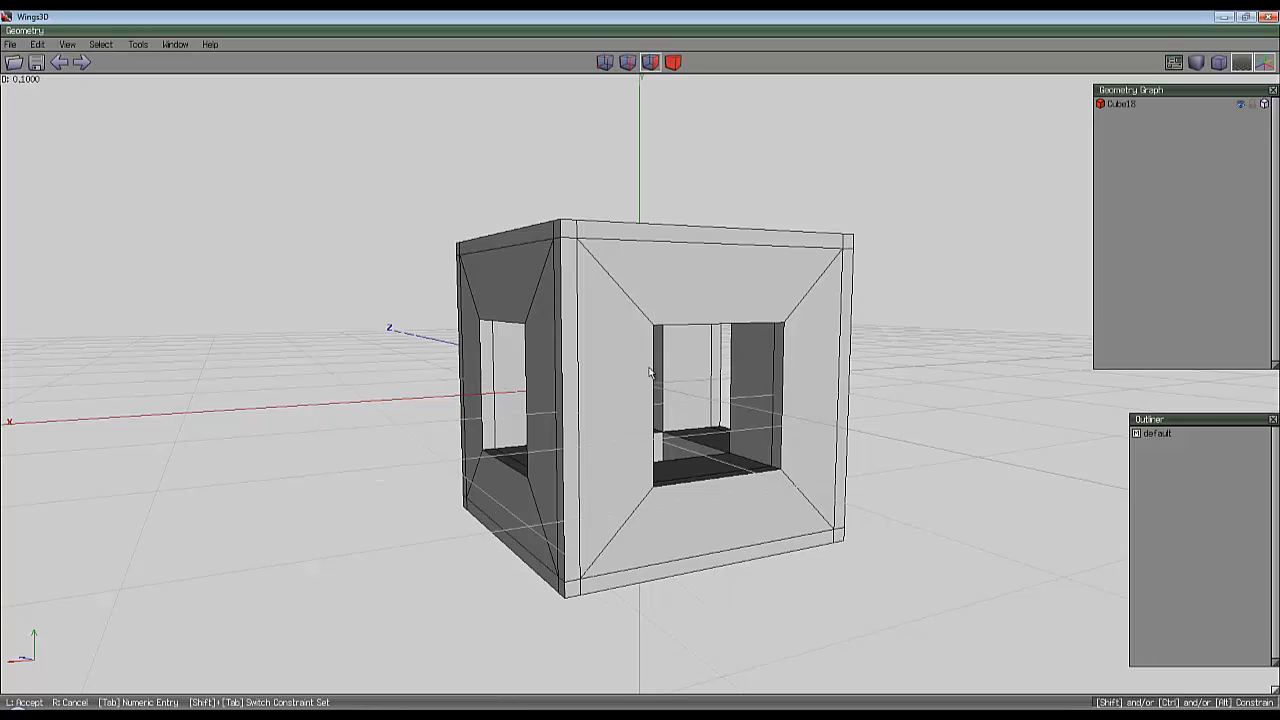
left_click(641, 370)
middle_click(364, 389)
left_click(640, 368)
key("space")
Preview the extruded cube in smooth shading from another side and return to flat shading.
key("Tab")
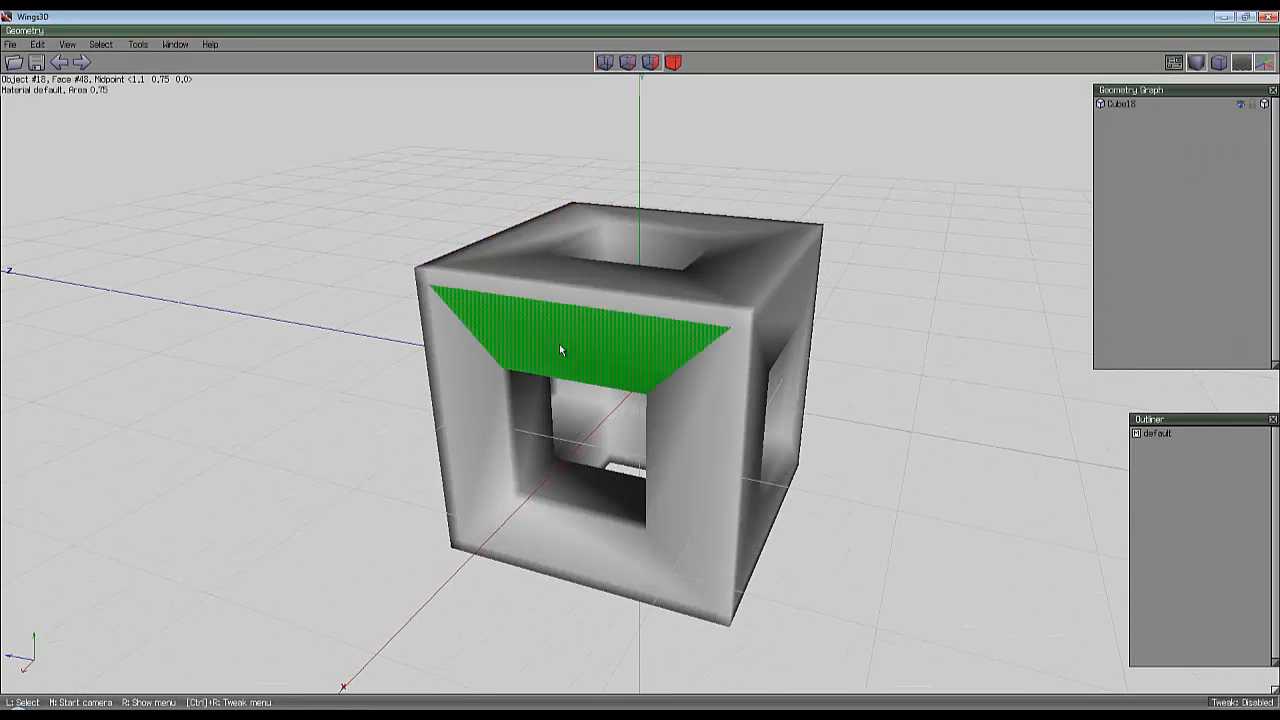
middle_click(588, 346)
left_click(640, 367)
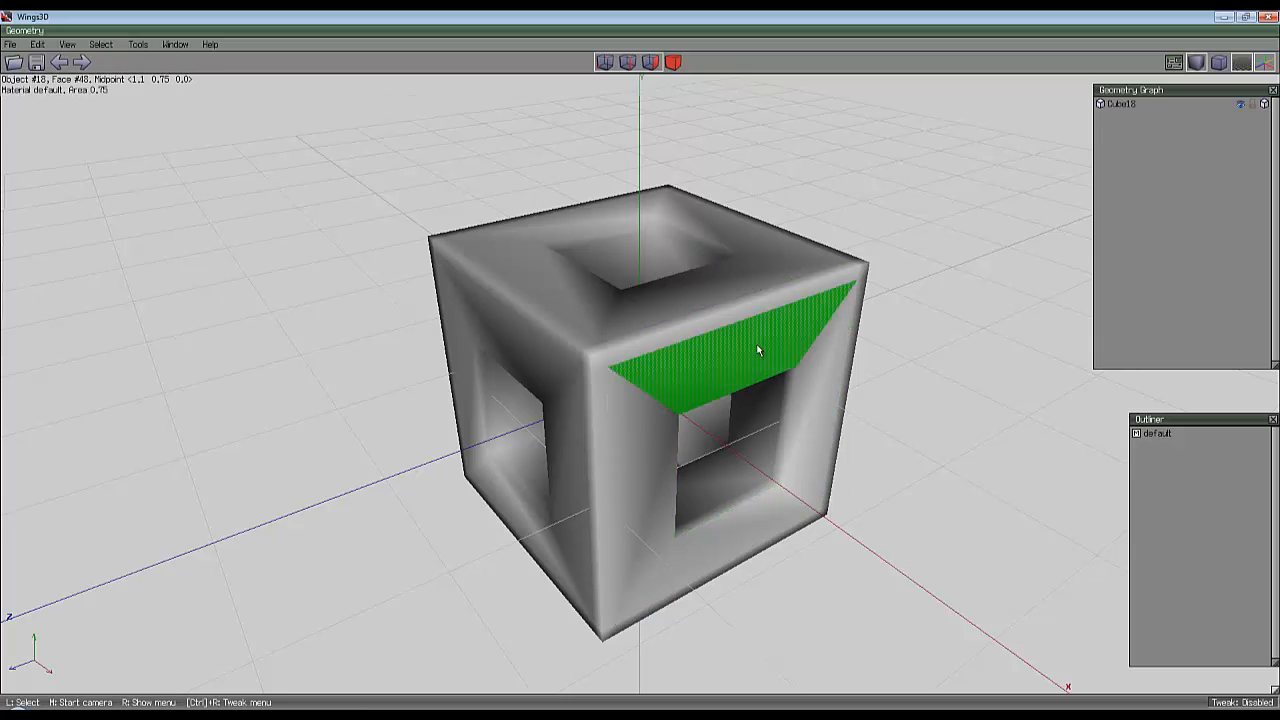
key("Tab")
Select a diagonal edge at an opening's corner with all similar edges and connect them into loops around every opening.
middle_click(631, 370)
scroll(641, 372, "up", 4)
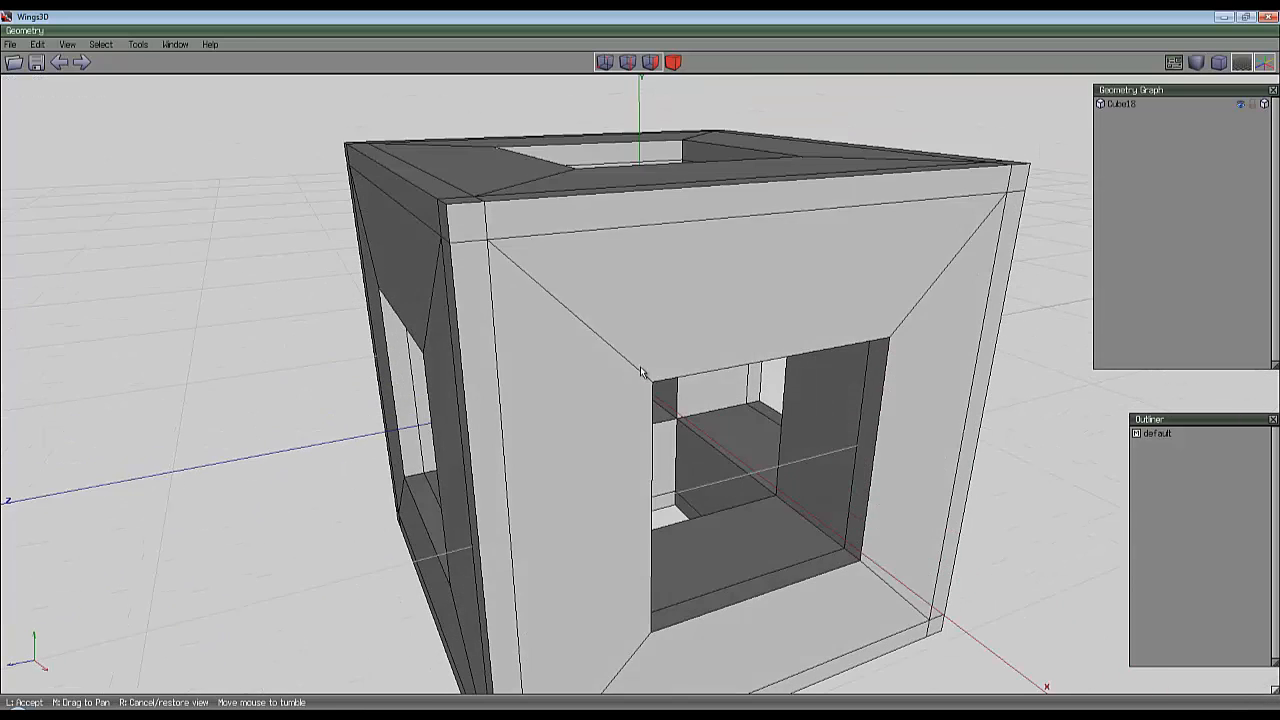
left_click(592, 367)
left_click(593, 358)
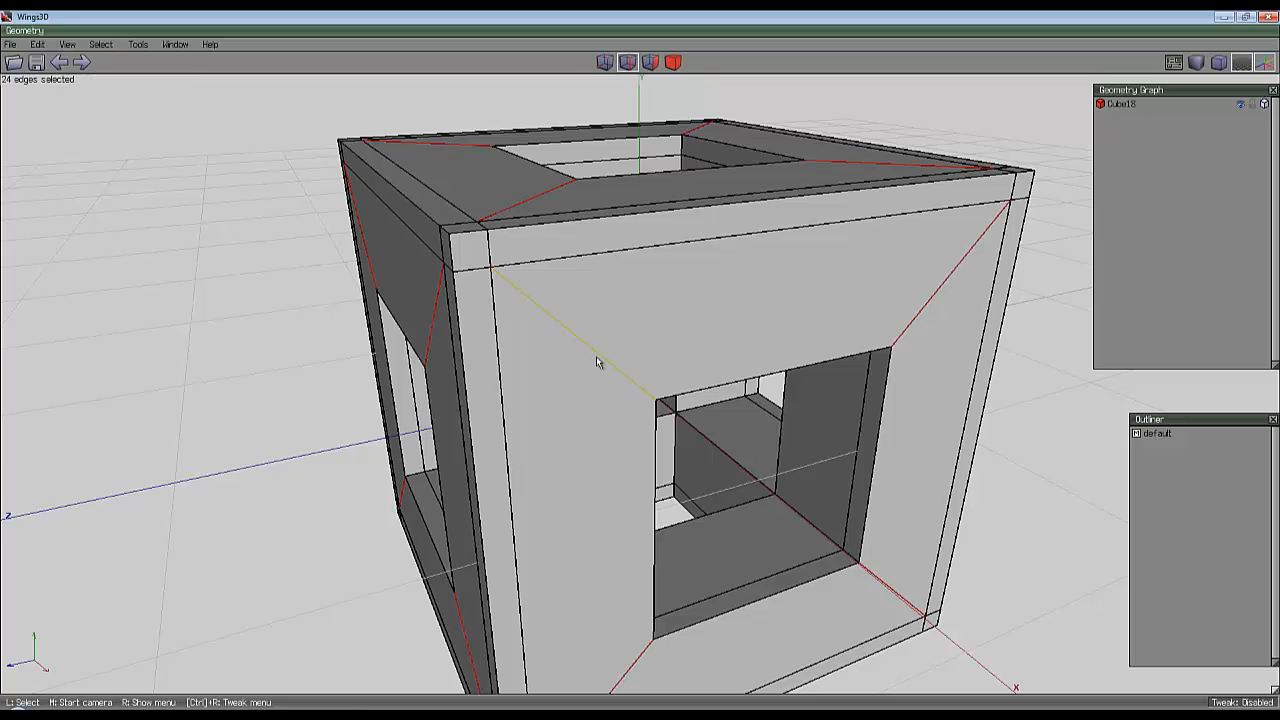
key("c")
scroll(590, 342, "down", 5)
Preview the new edge loops in smooth shading, clear the selection, and examine the flat-shaded cube from several sides.
key("Tab")
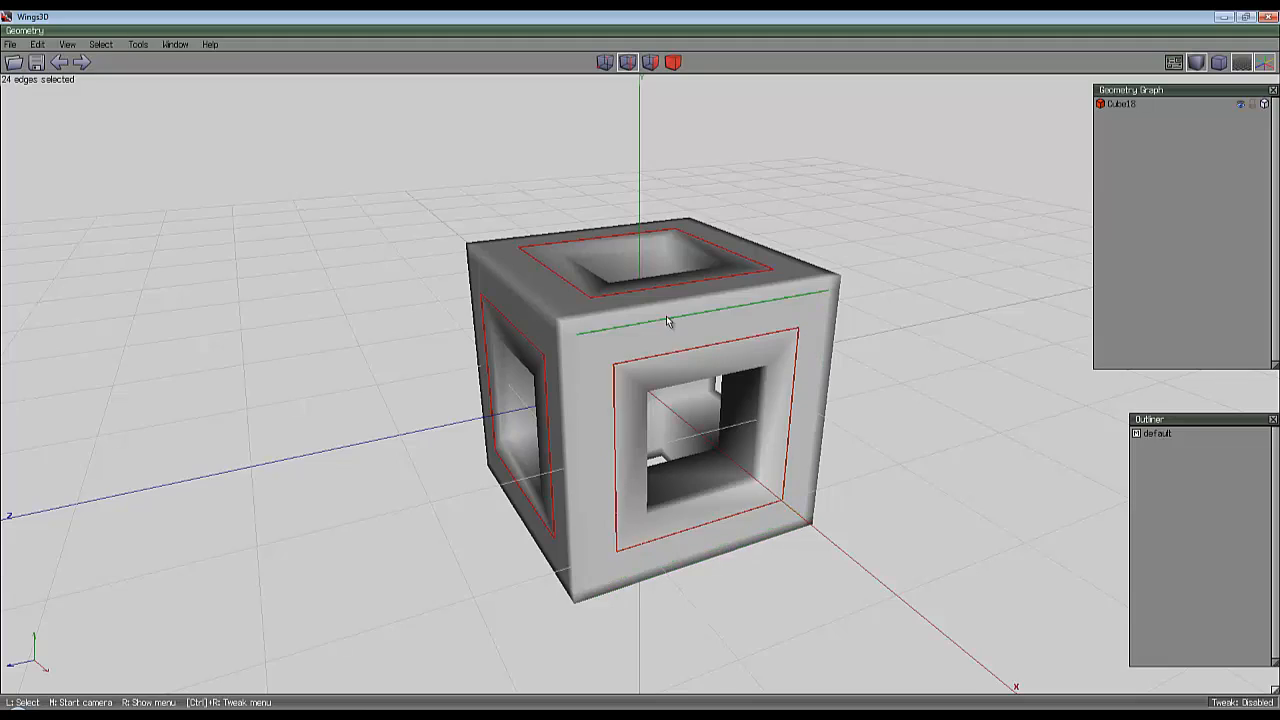
key("Tab")
middle_click(657, 362)
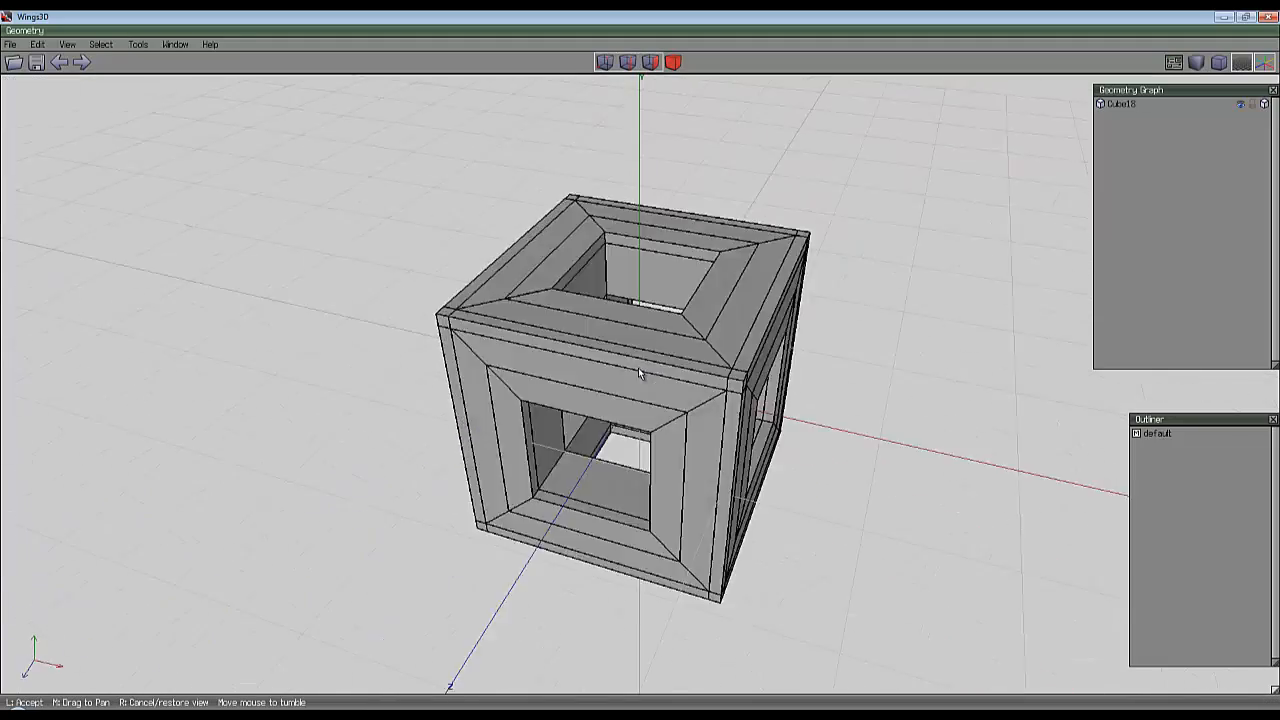
left_click(663, 389)
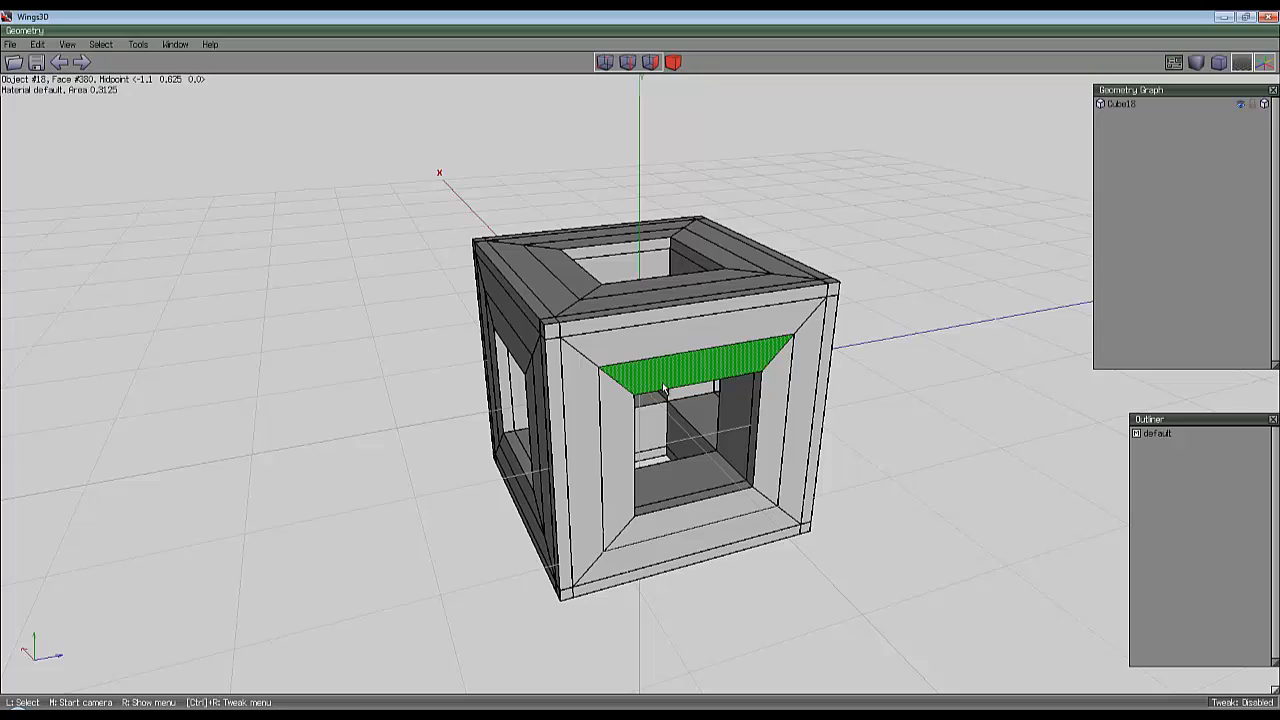
middle_click(628, 440)
left_click(628, 440)
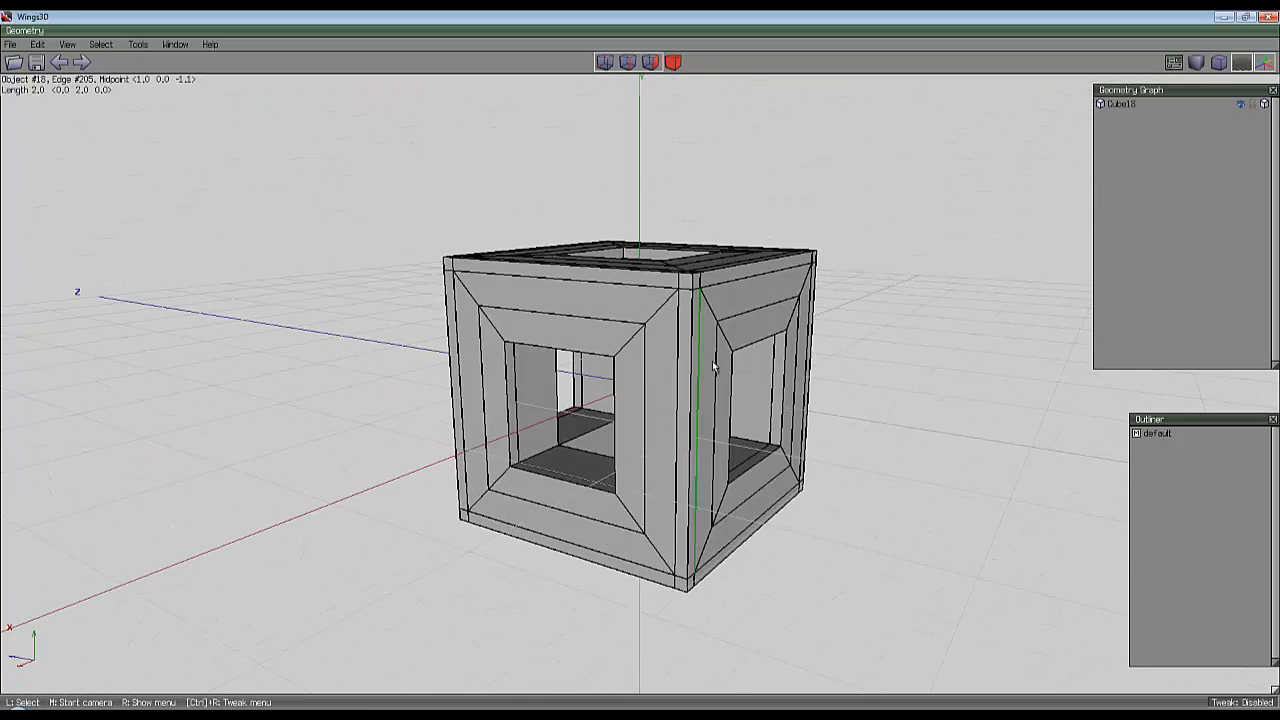
key("space")
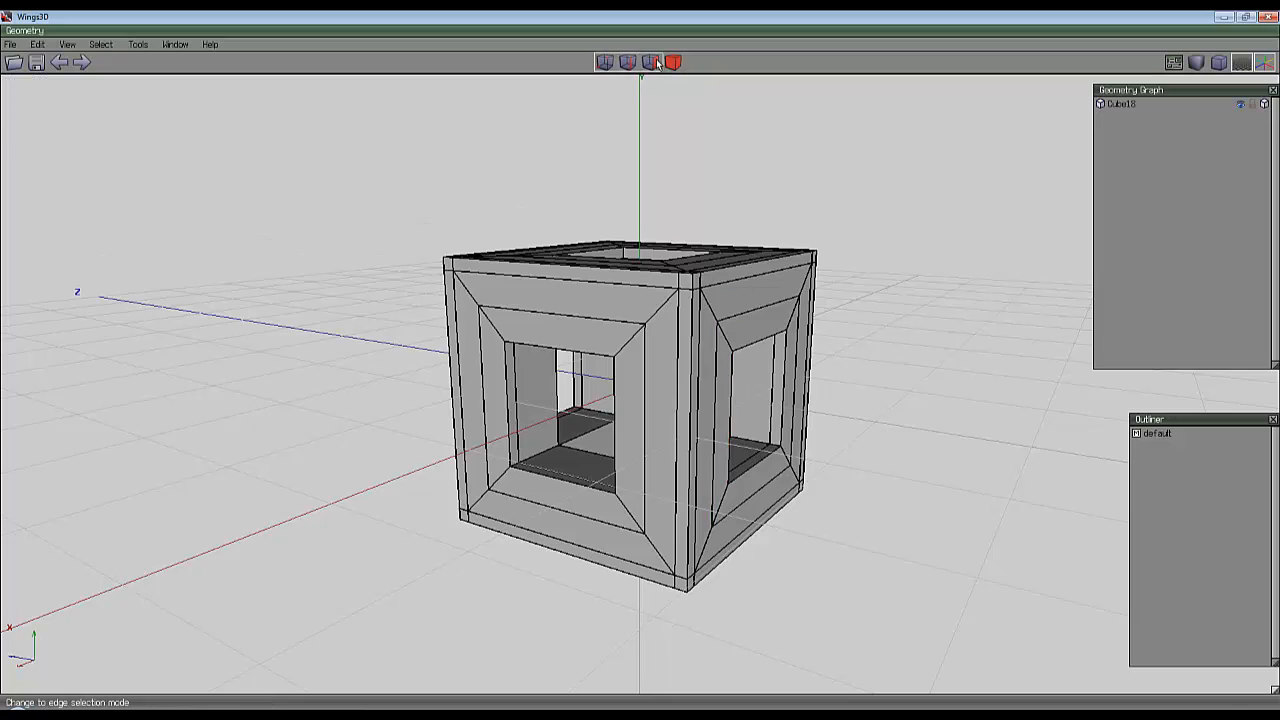
Select an inner border face beside one opening together with all similar faces around the other openings.
key("f")
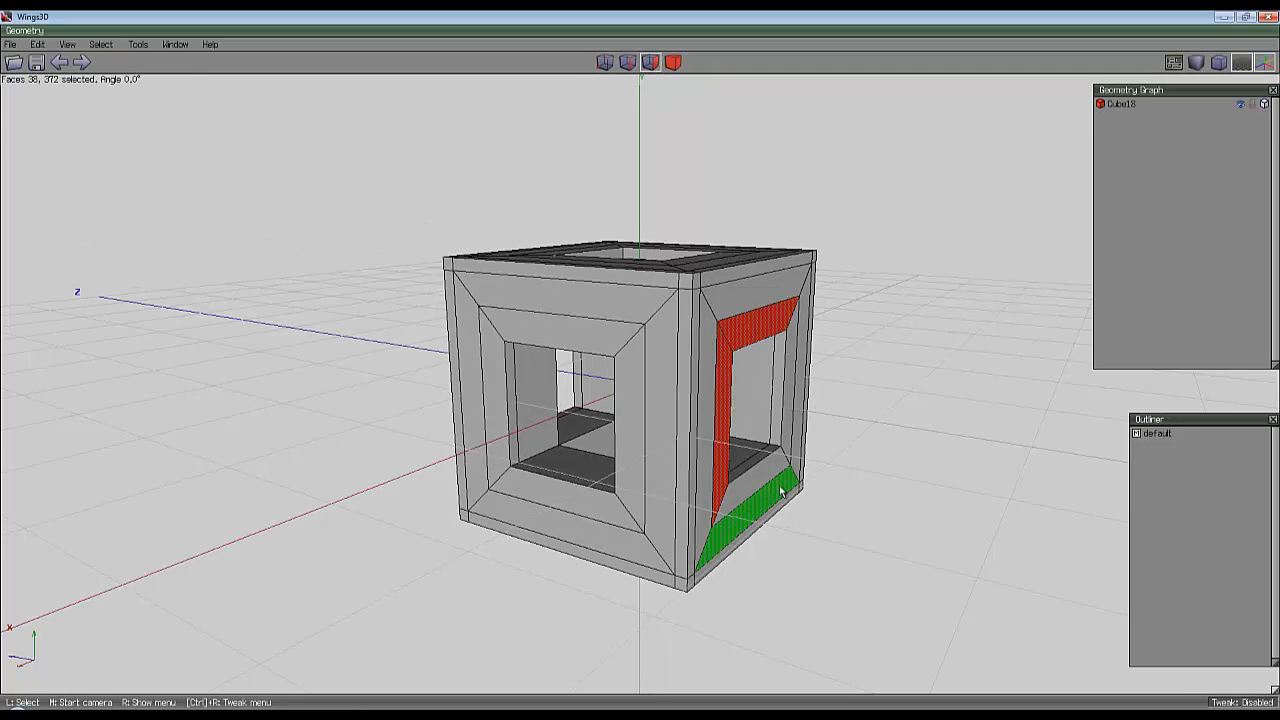
key("i")
middle_click(823, 471)
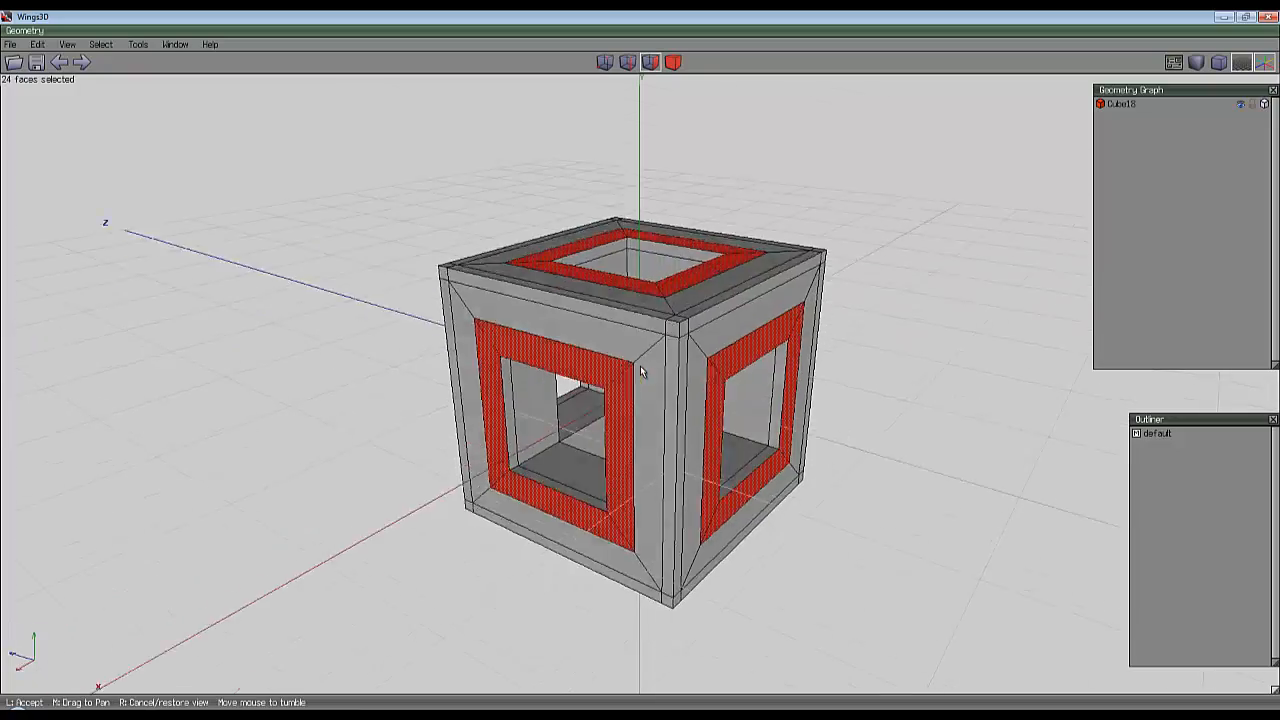
left_click(768, 428)
scroll(770, 420, "down", 3)
middle_click(778, 408)
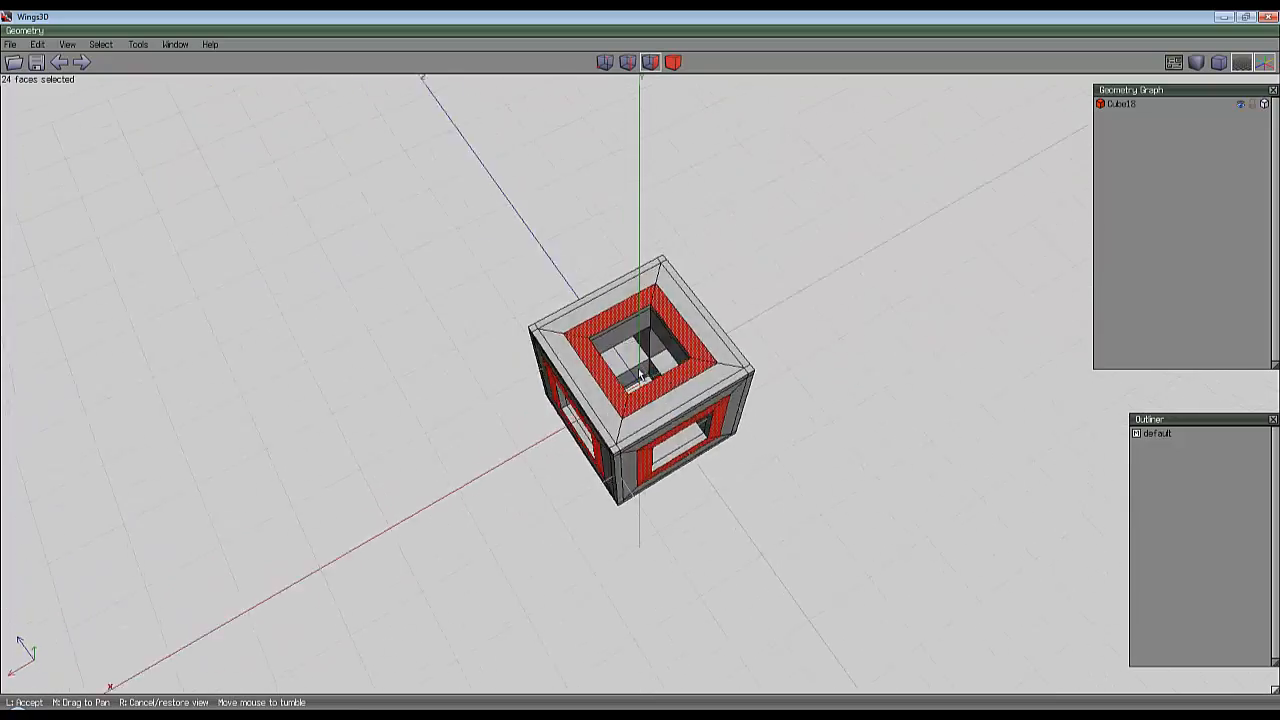
left_click(811, 296)
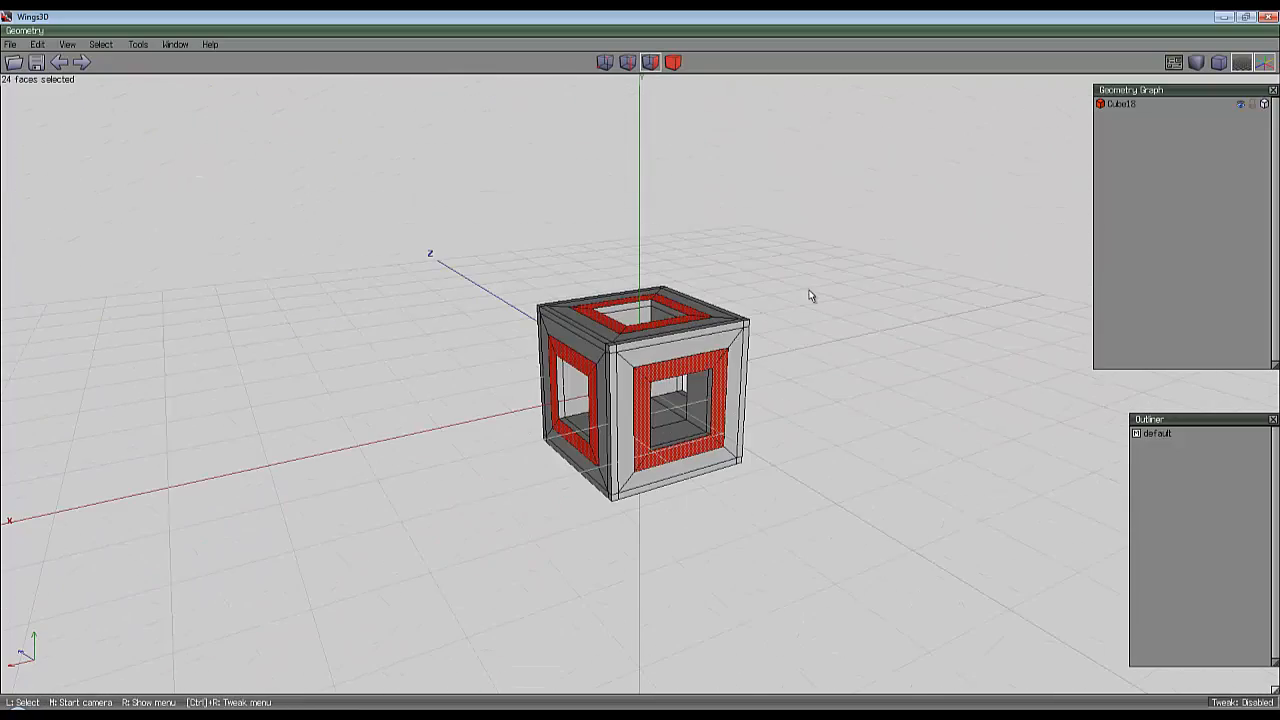
Extrude the selected inner border faces outward by 1.8 along their normals to form hollow arms.
right_click(811, 296)
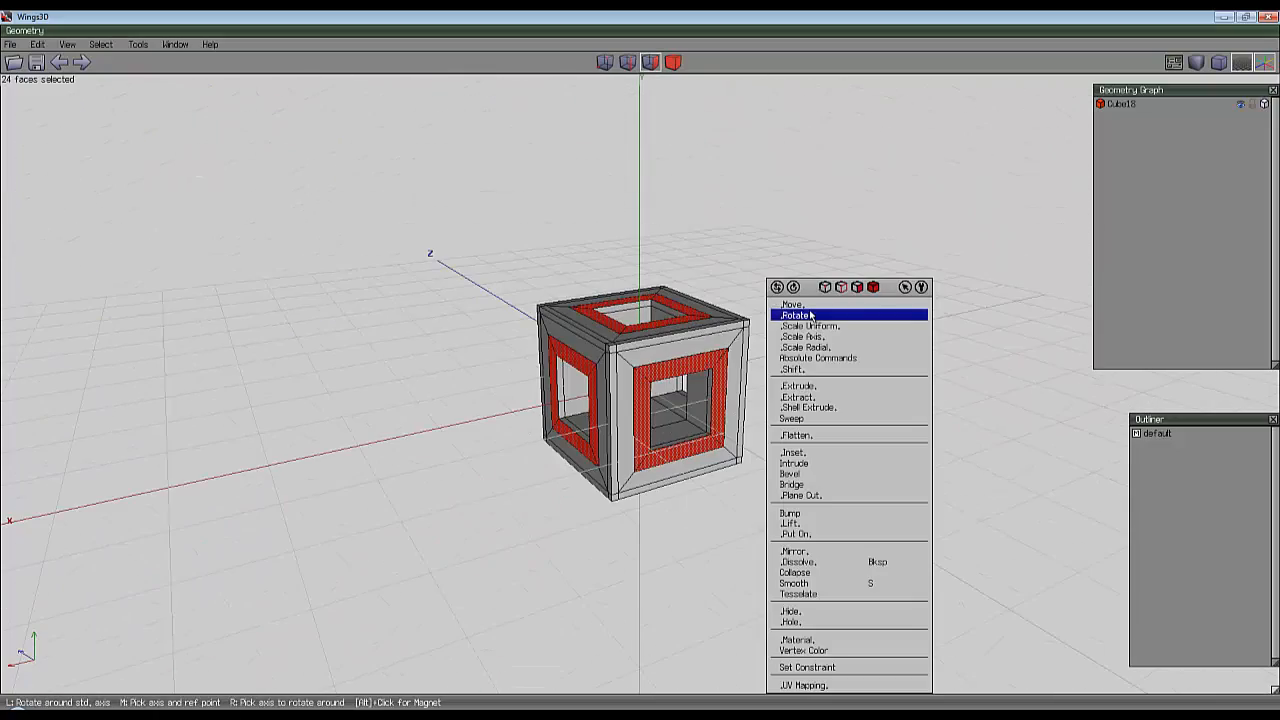
left_click(812, 370)
left_click(802, 405)
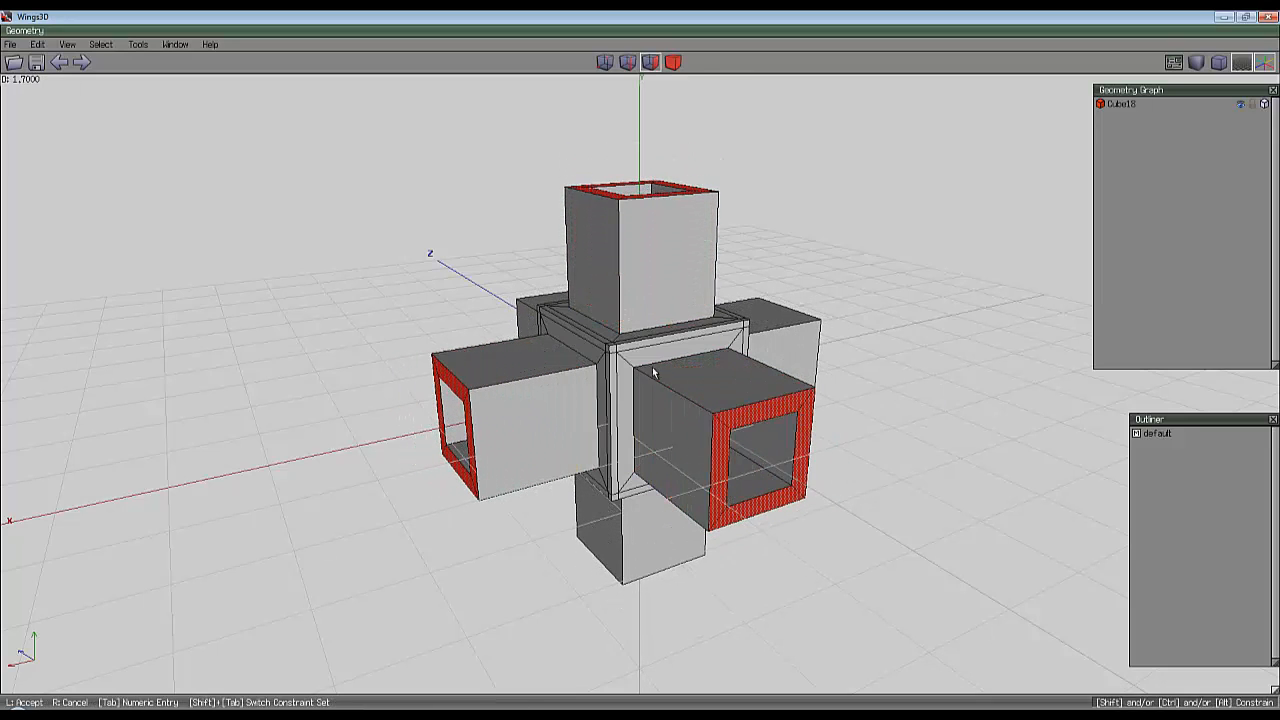
Clear the selection and examine the extruded arms from inside and from several outer sides.
middle_click(668, 363)
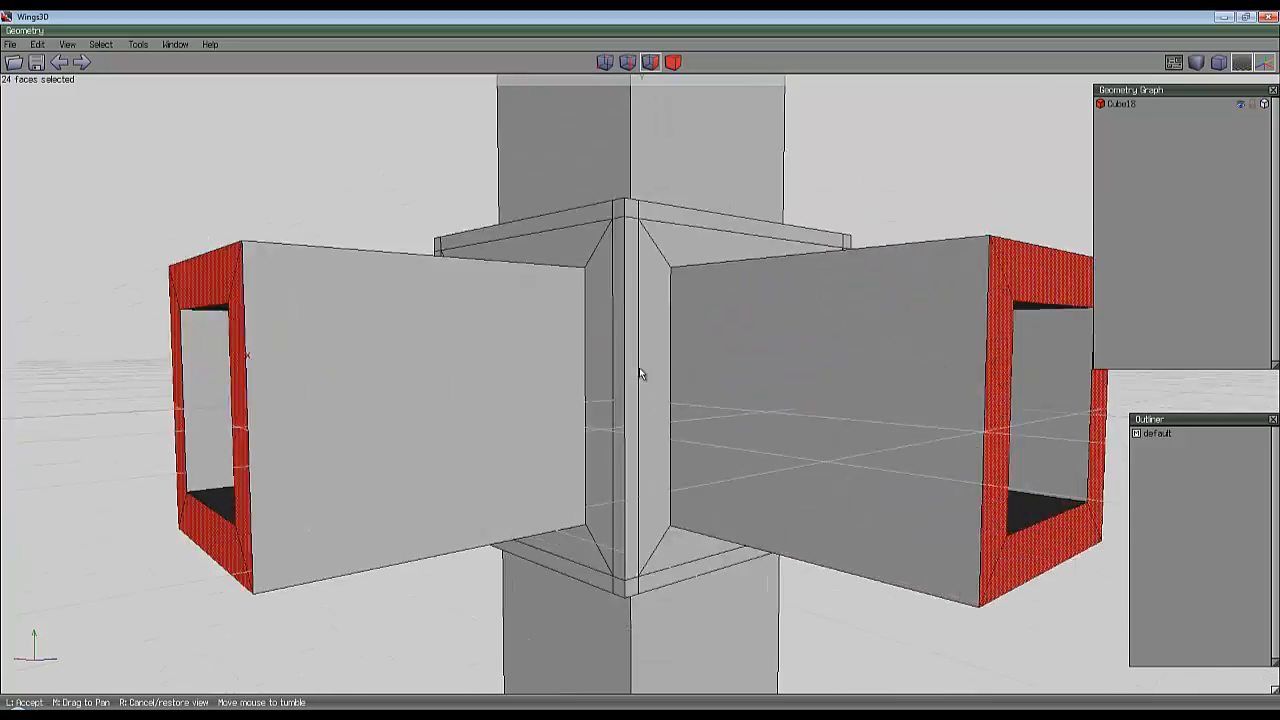
scroll(640, 367, "up", 10)
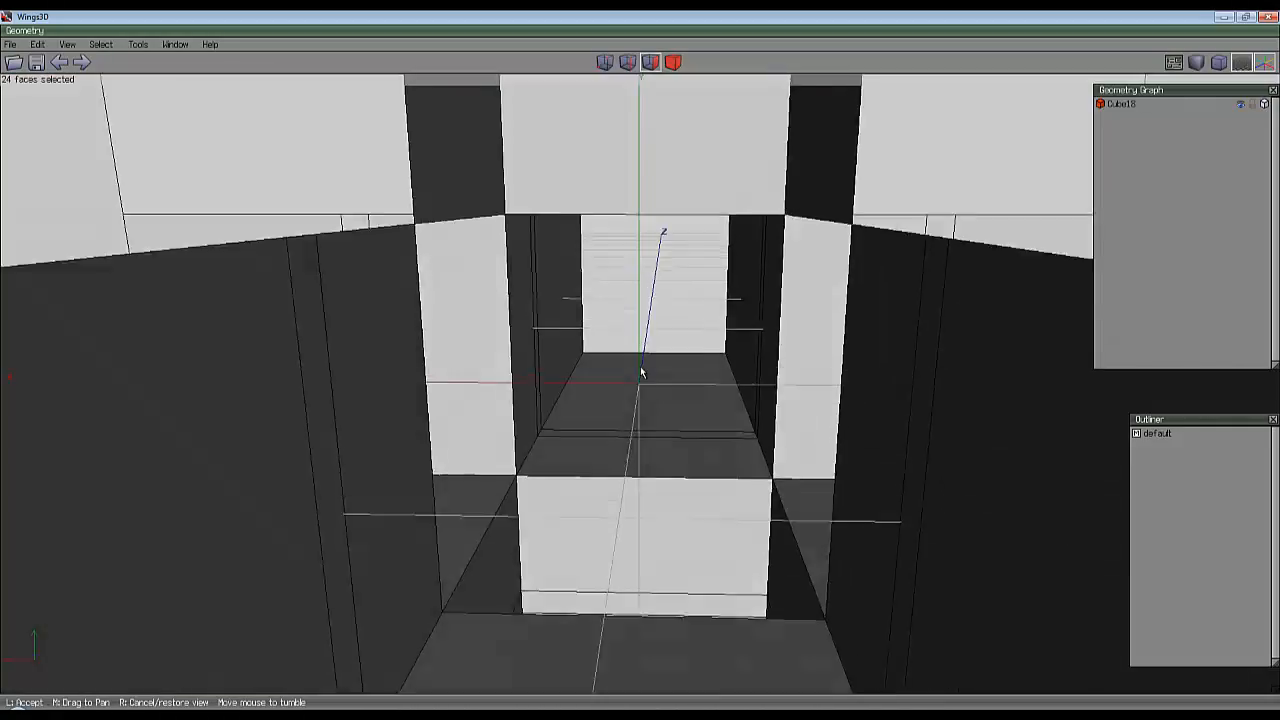
scroll(641, 373, "down", 12)
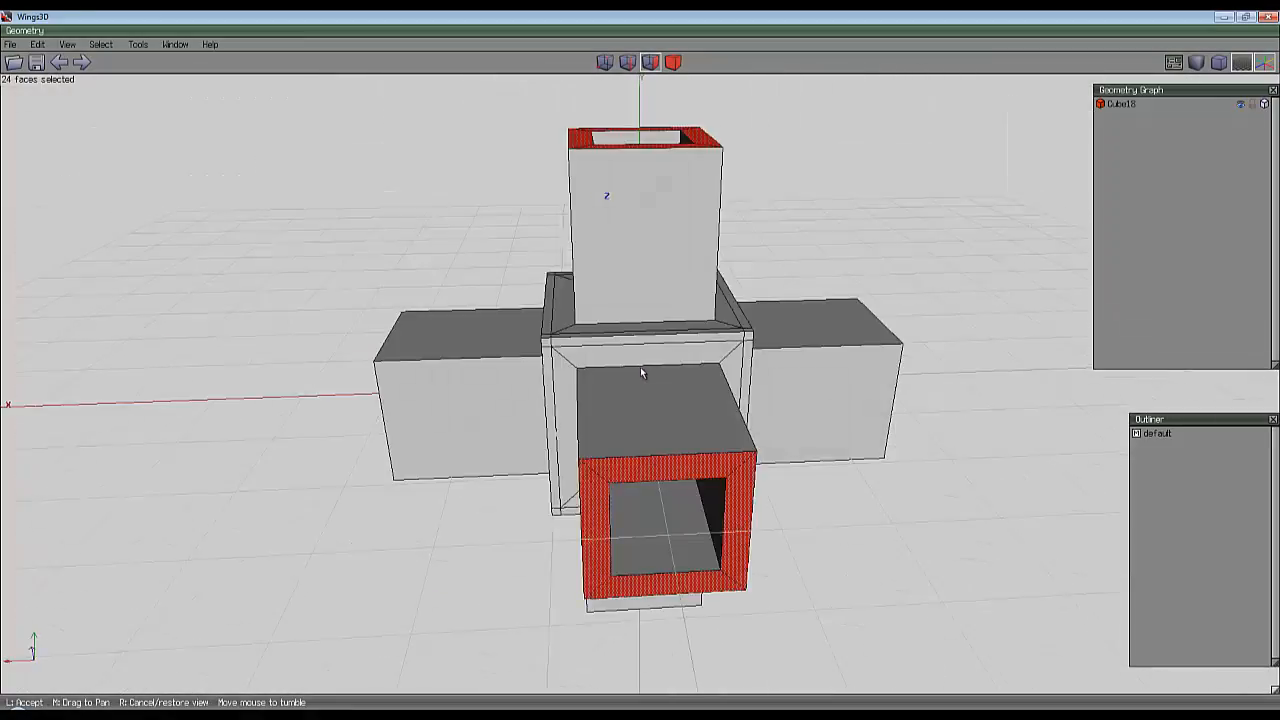
scroll(641, 373, "up", 8)
scroll(641, 373, "down", 5)
left_click(641, 373)
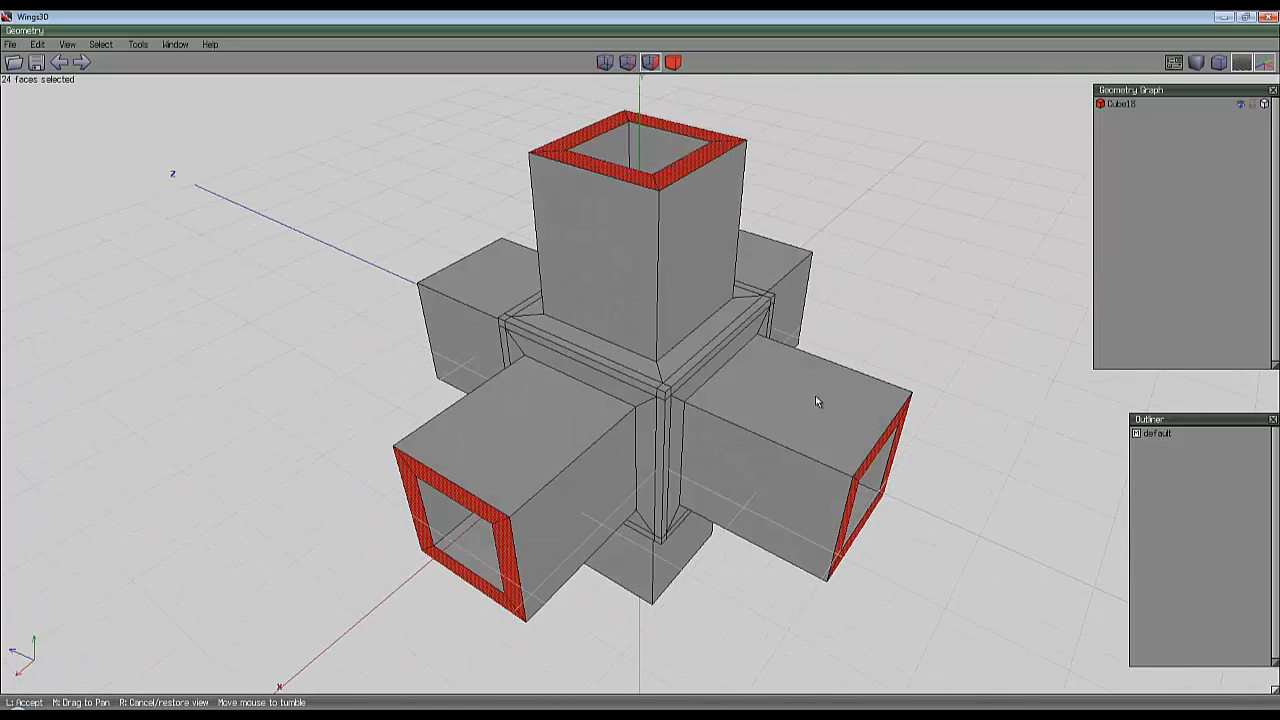
key("space")
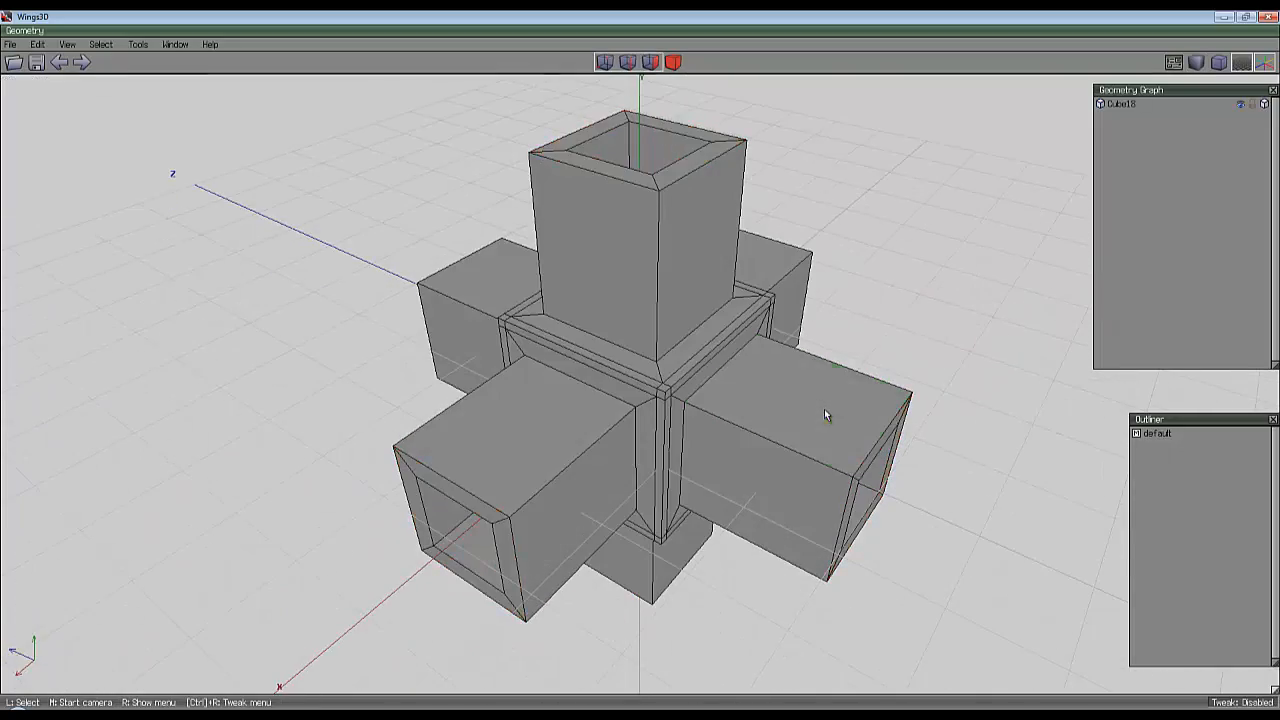
middle_click(824, 409)
scroll(641, 373, "up", 5)
scroll(640, 367, "down", 6)
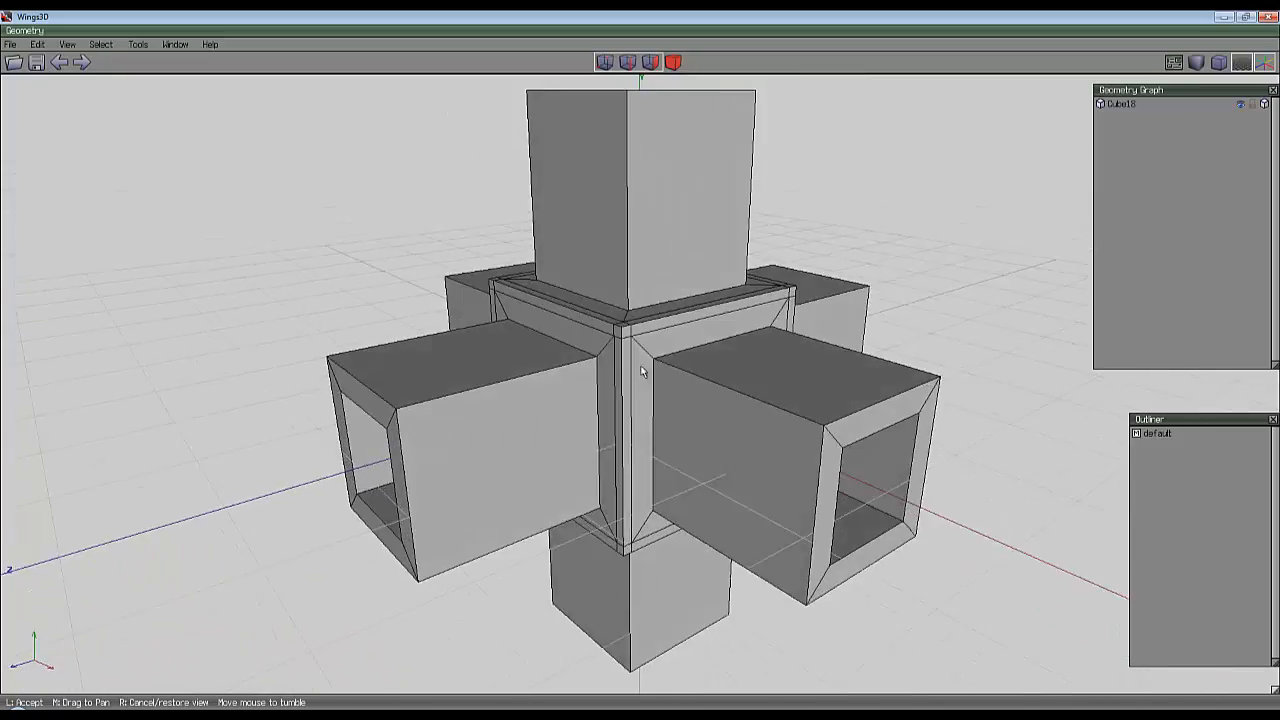
scroll(640, 367, "down", 6)
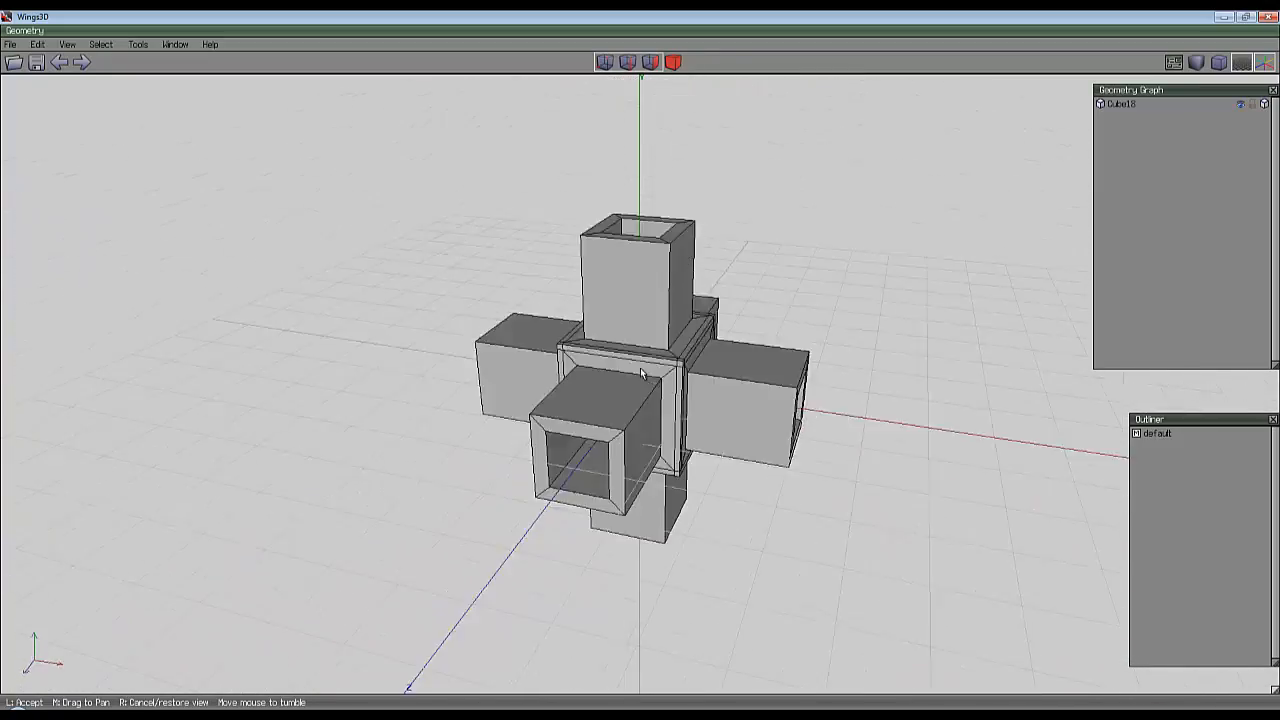
scroll(640, 367, "up", 6)
scroll(640, 367, "down", 3)
left_click(640, 367)
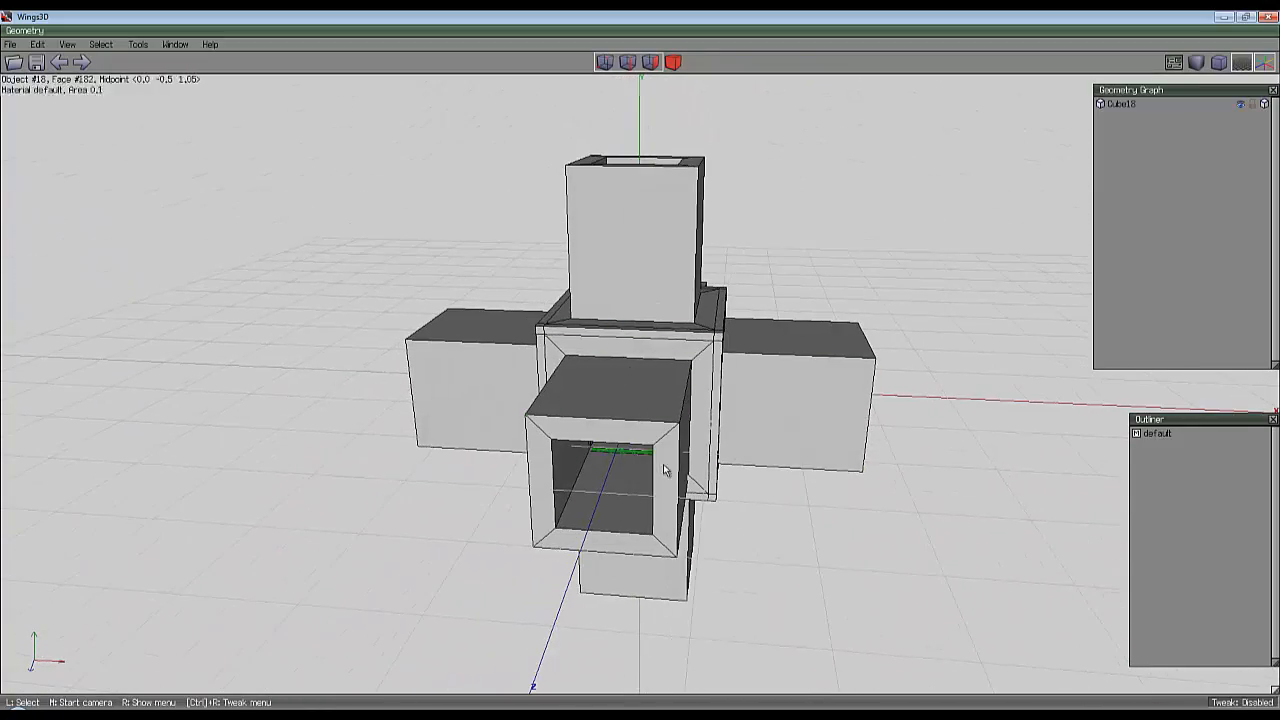
middle_click(640, 372)
left_click(684, 397)
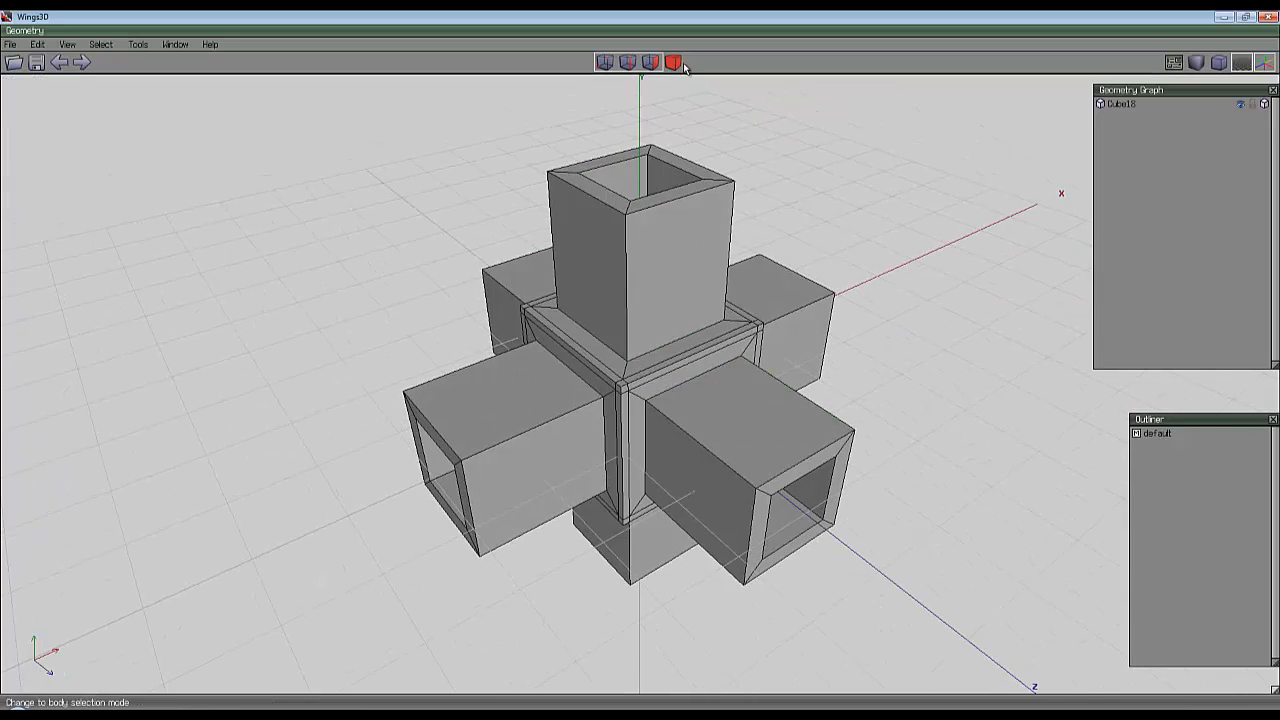
Try smoothing the whole body, undo the smoothing, and clear the selection.
left_click(687, 300)
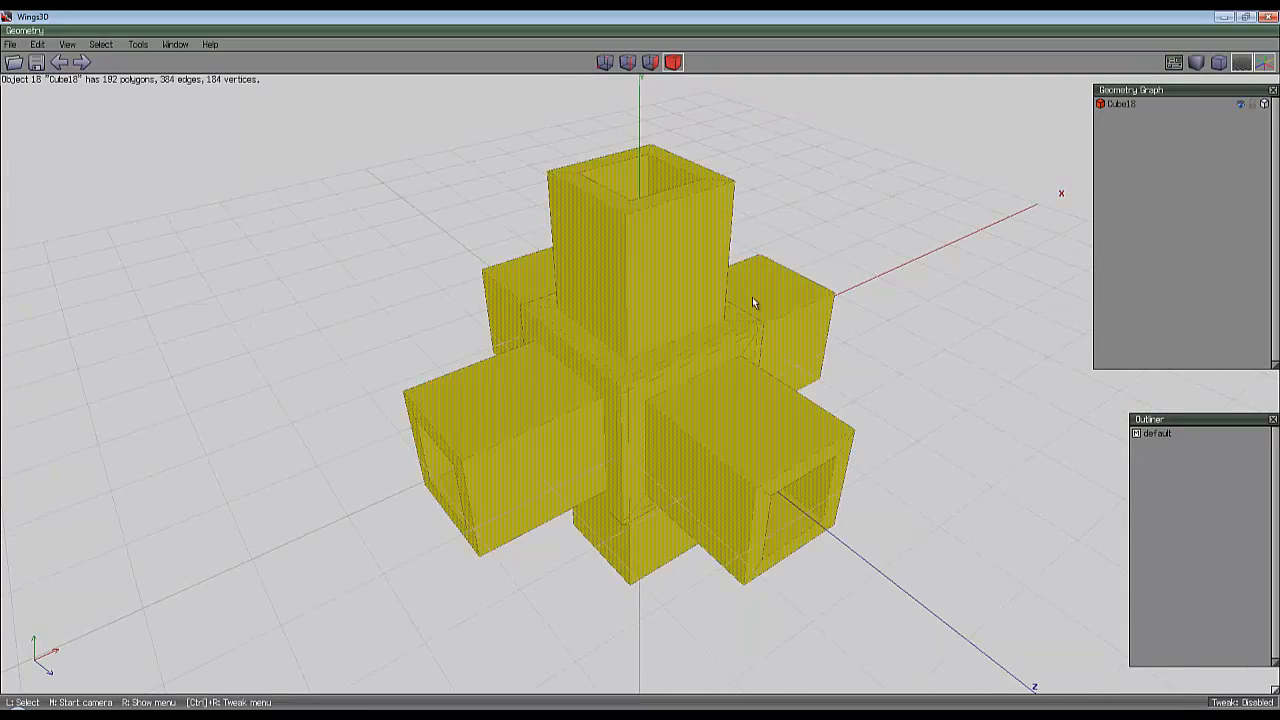
key("s")
middle_click(762, 297)
left_click(788, 366)
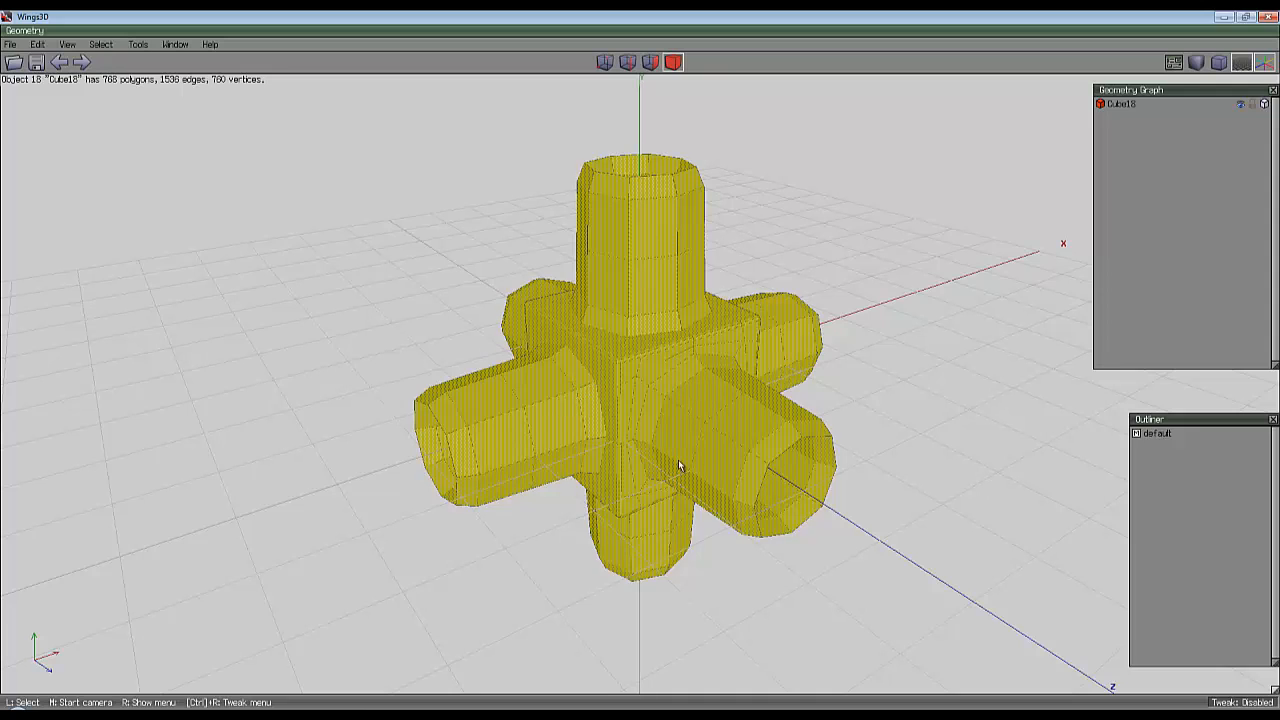
key("ctrl+z")
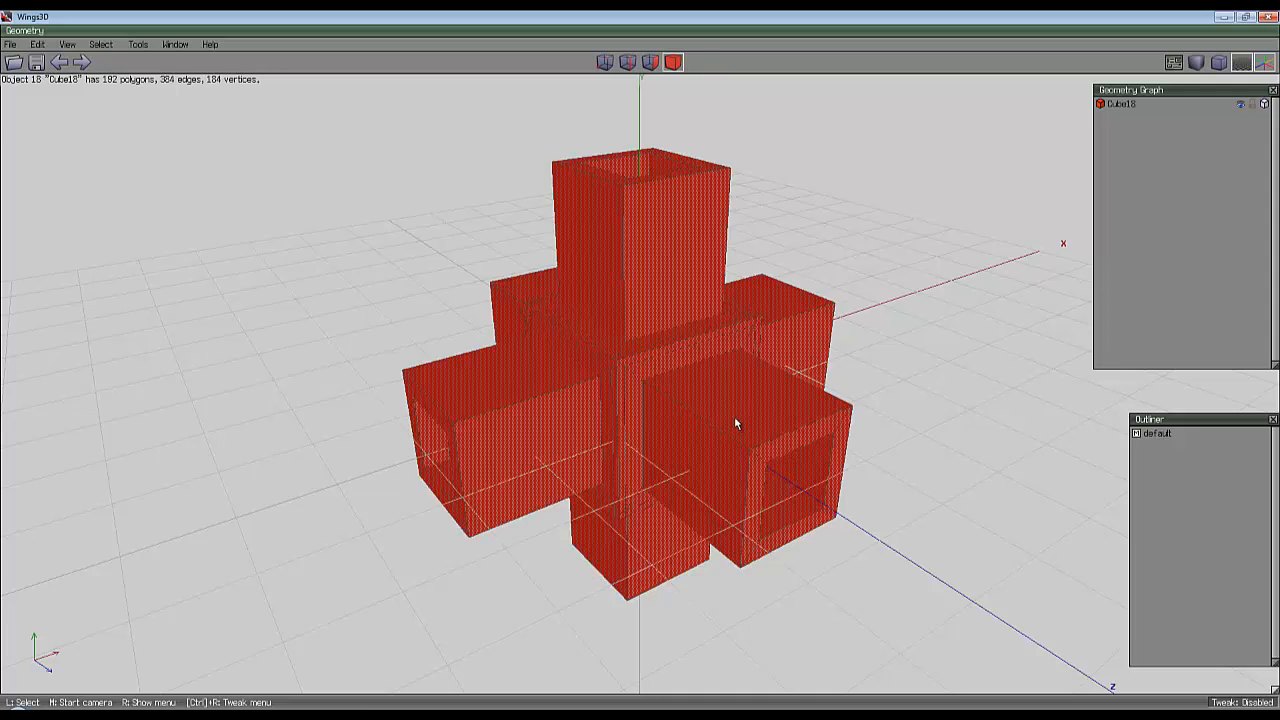
key("space")
Select a diagonal edge at an arm's base with all similar edges and connect them into loops around every arm's base.
middle_click(736, 370)
scroll(640, 368, "up", 5)
left_click(634, 394)
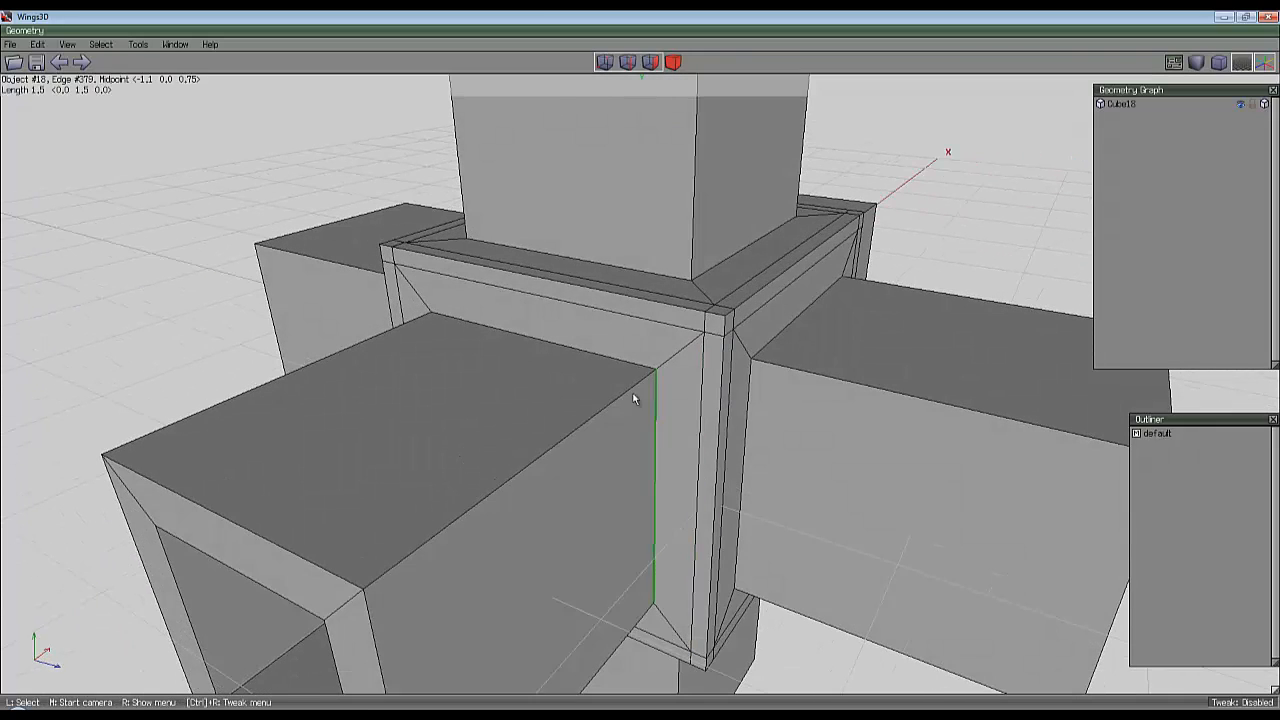
left_click(676, 360)
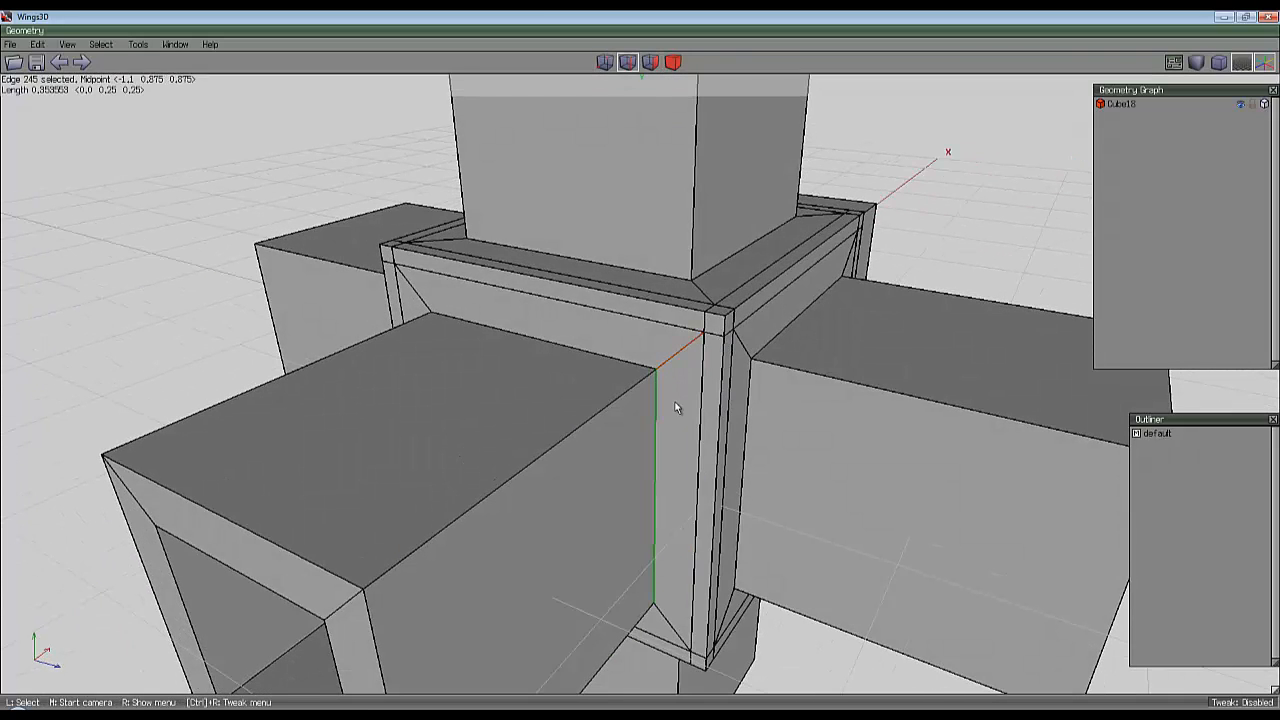
key("i")
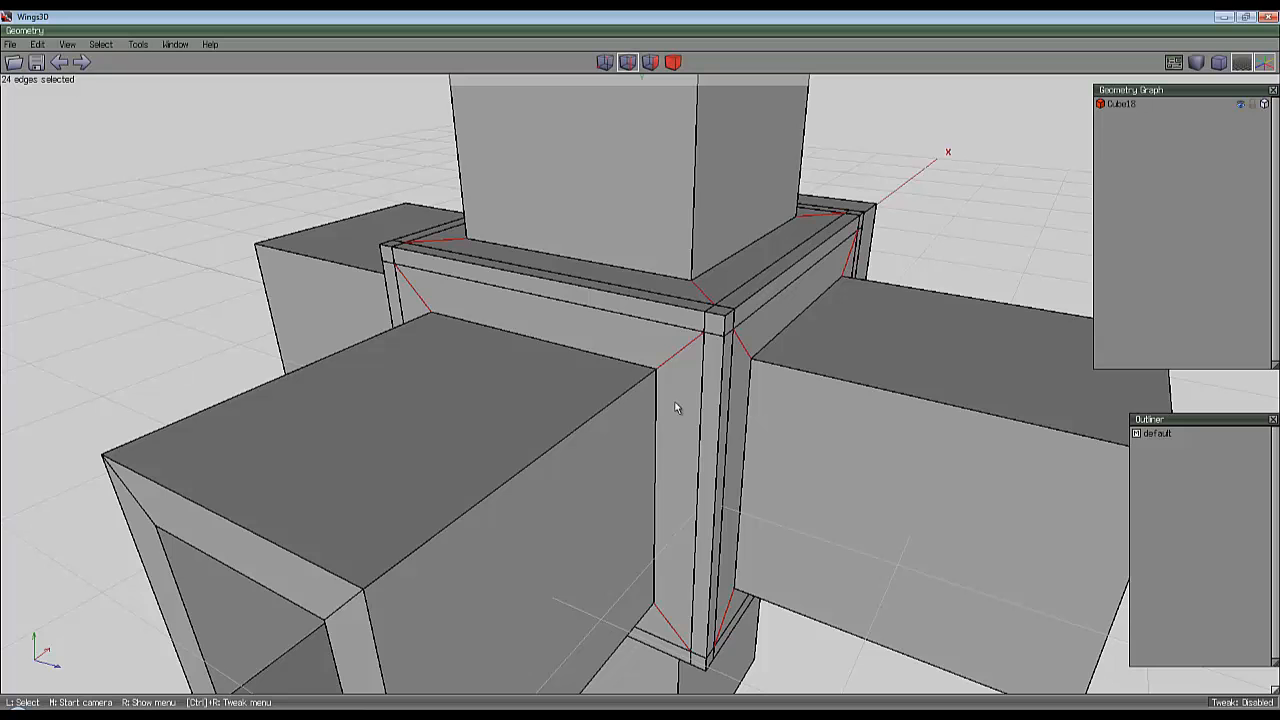
key("c")
Slide the new edge loops close against the bases of the arms and clear the selection.
middle_click(714, 352)
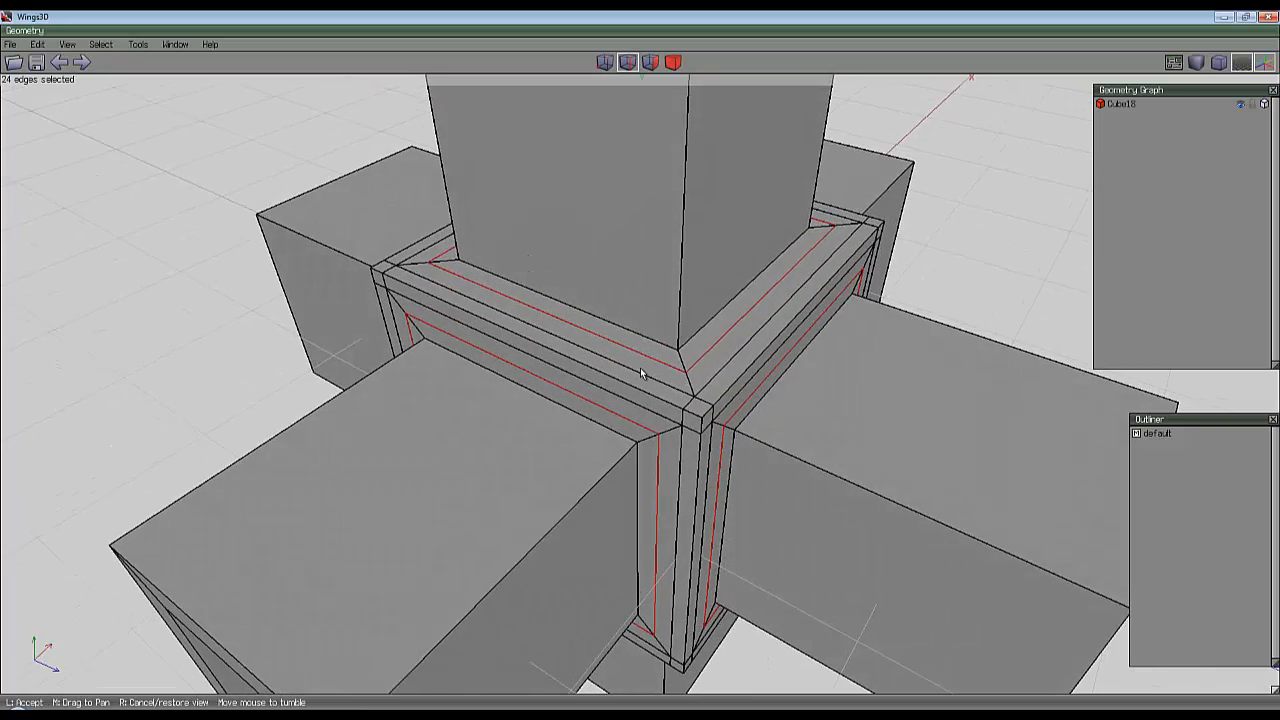
left_click(640, 366)
right_click(906, 150)
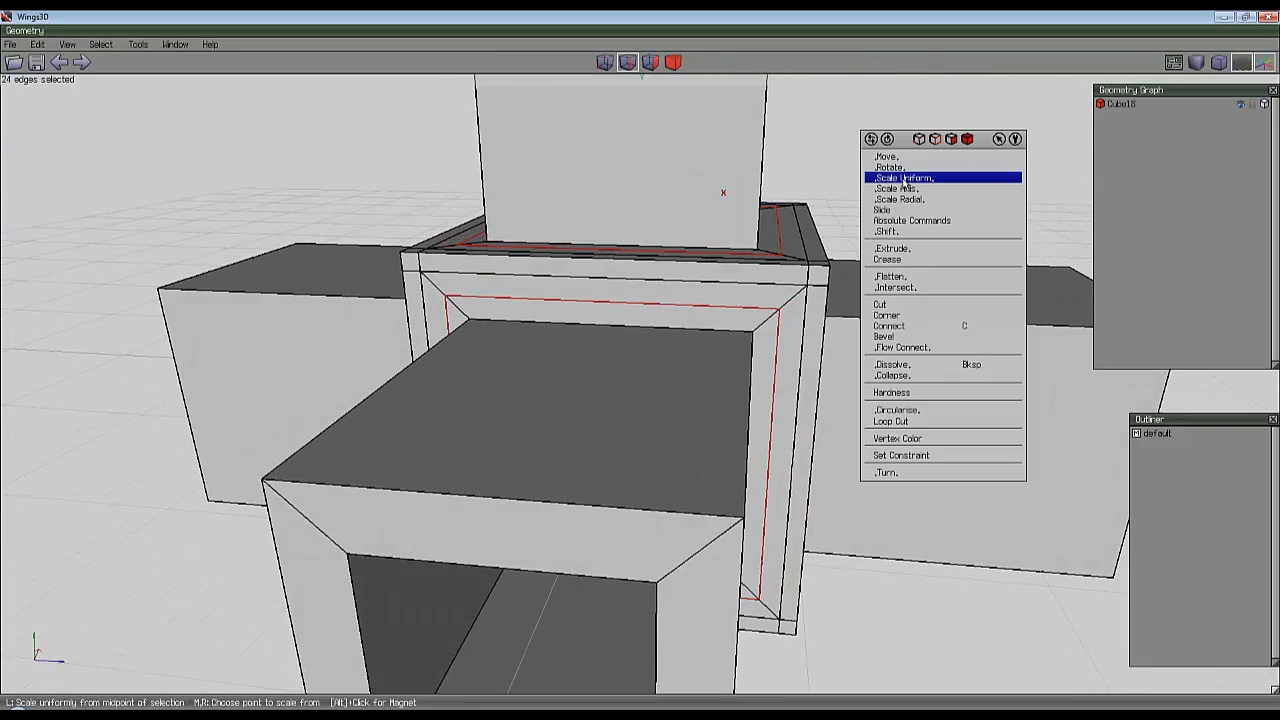
left_click(897, 200)
left_click(640, 366)
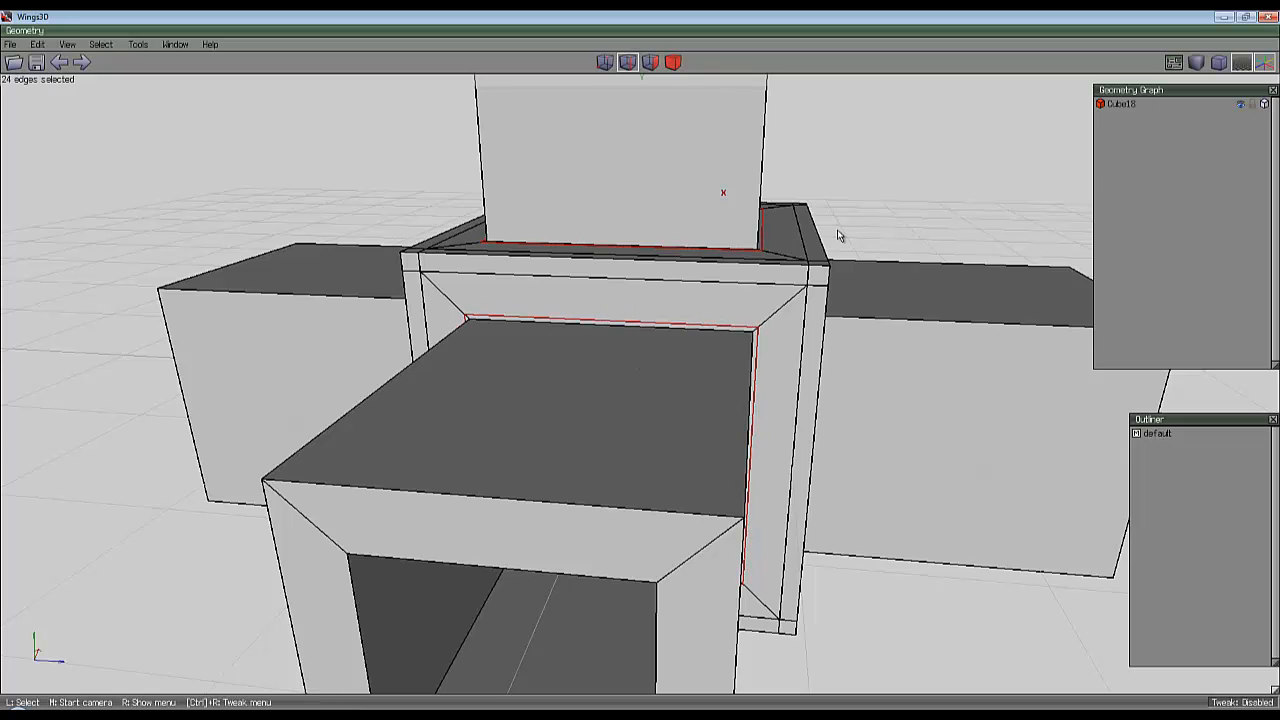
key("space")
Select a lengthwise corner edge of an arm with all similar edges and connect them into loops around each arm's middle.
middle_click(780, 323)
left_click(640, 366)
left_click(379, 395)
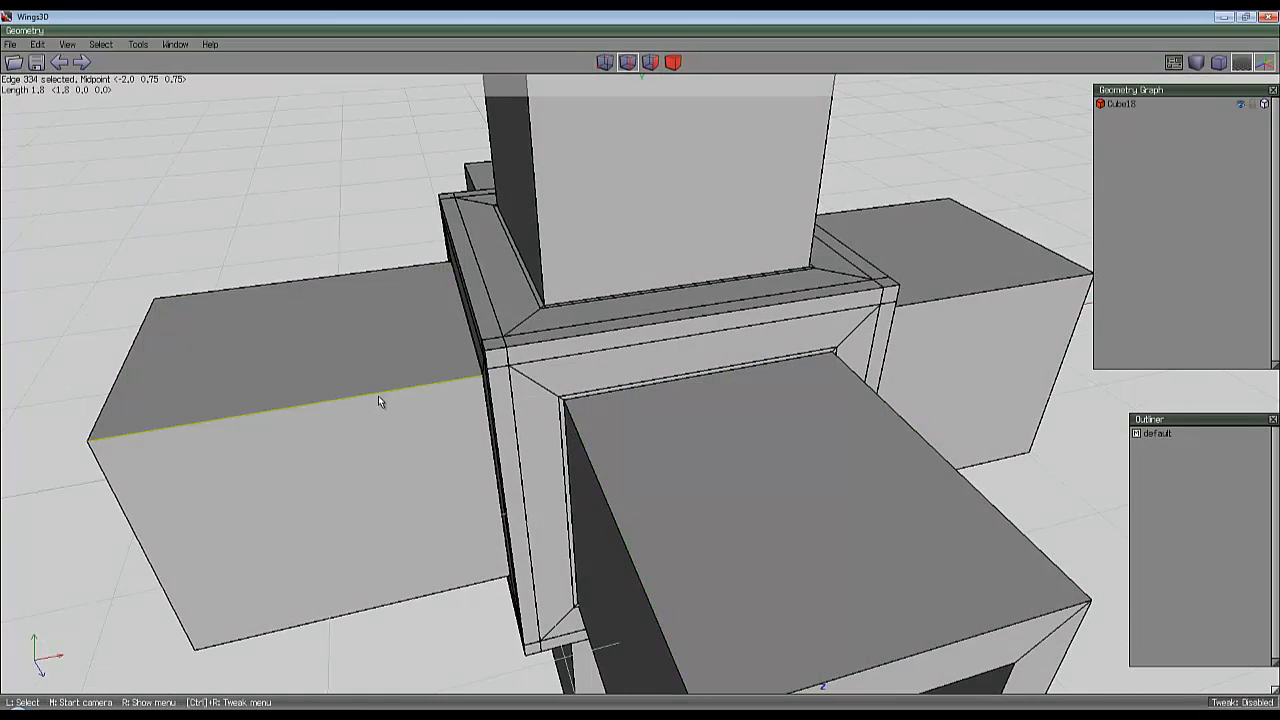
key("i")
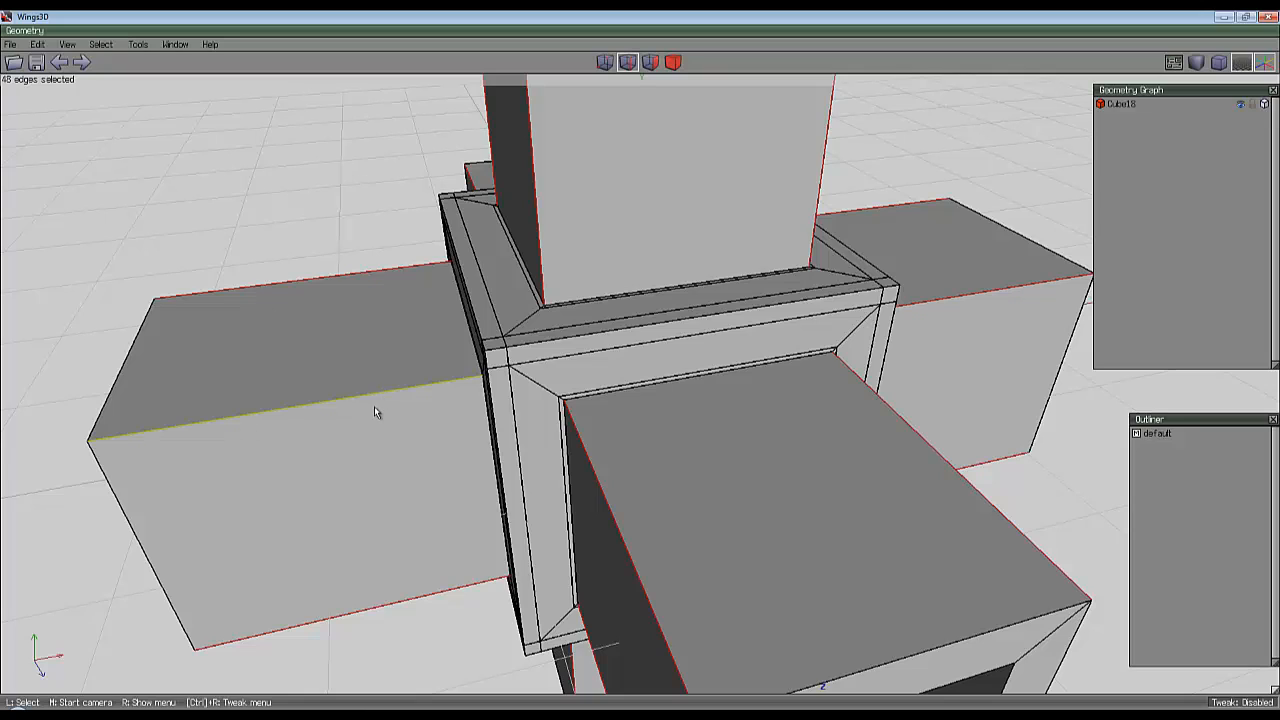
key("c")
Bevel the mid-arm edge loops so they split out close to both ends of each arm, and clear the selection.
right_click(375, 411)
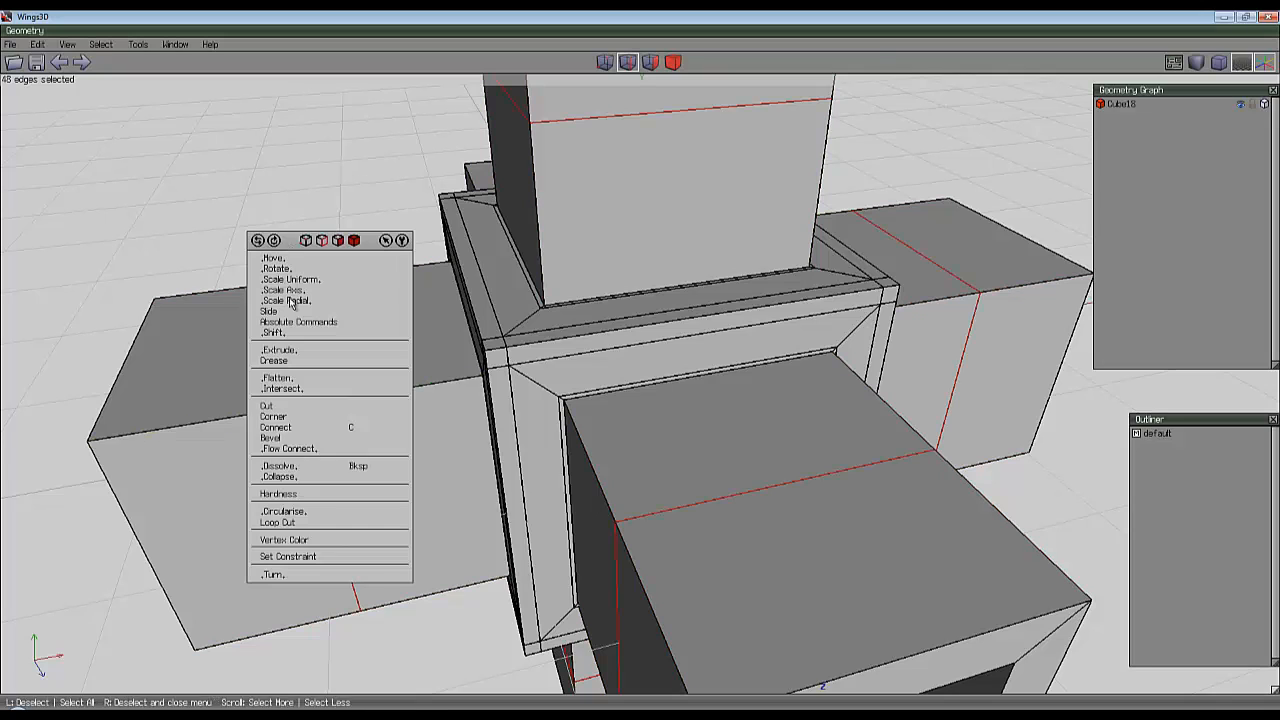
left_click(300, 434)
left_click(643, 371)
key("space")
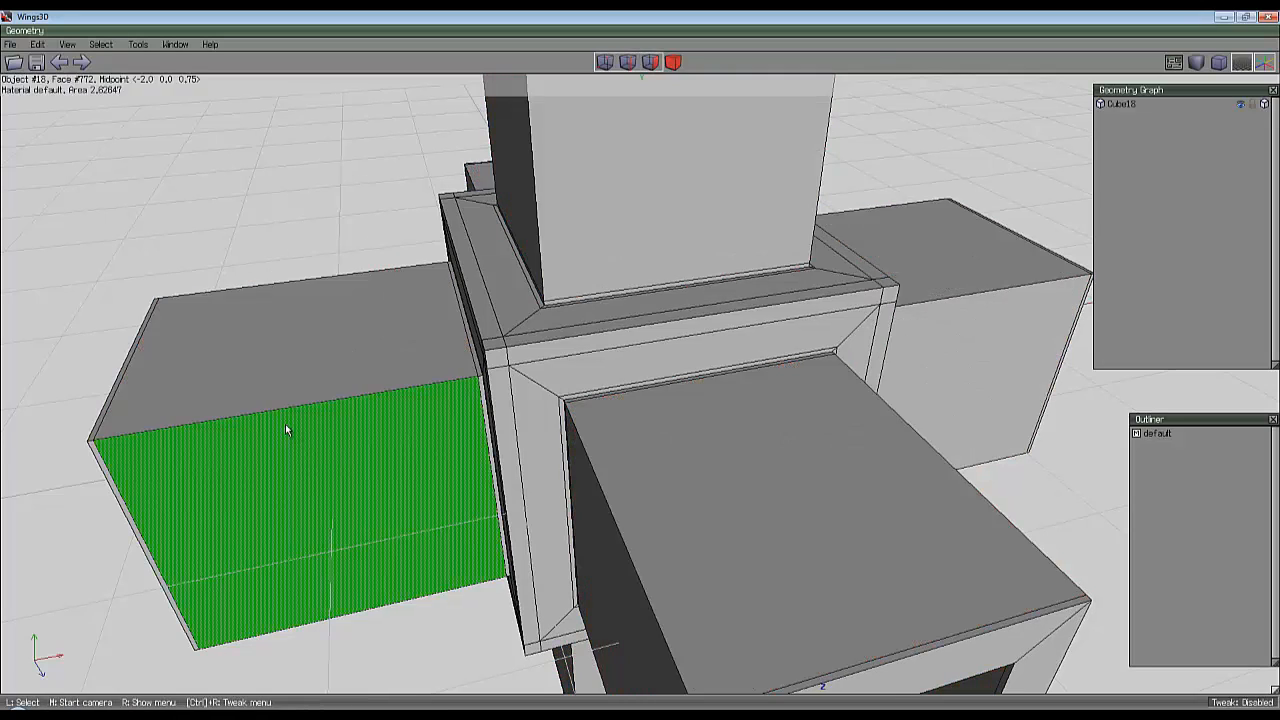
Select a diagonal edge on an arm's end rim with all similar edges and connect them into loops around every rim.
middle_click(285, 424)
left_click(640, 372)
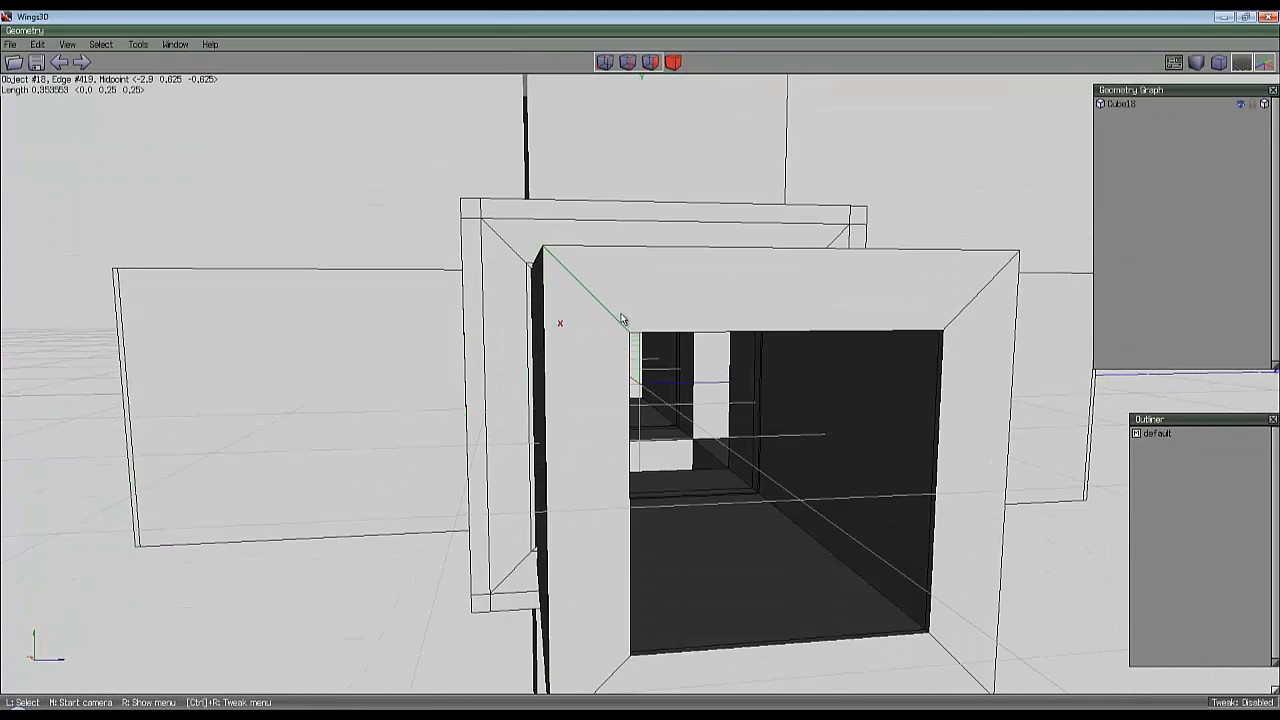
left_click(600, 309)
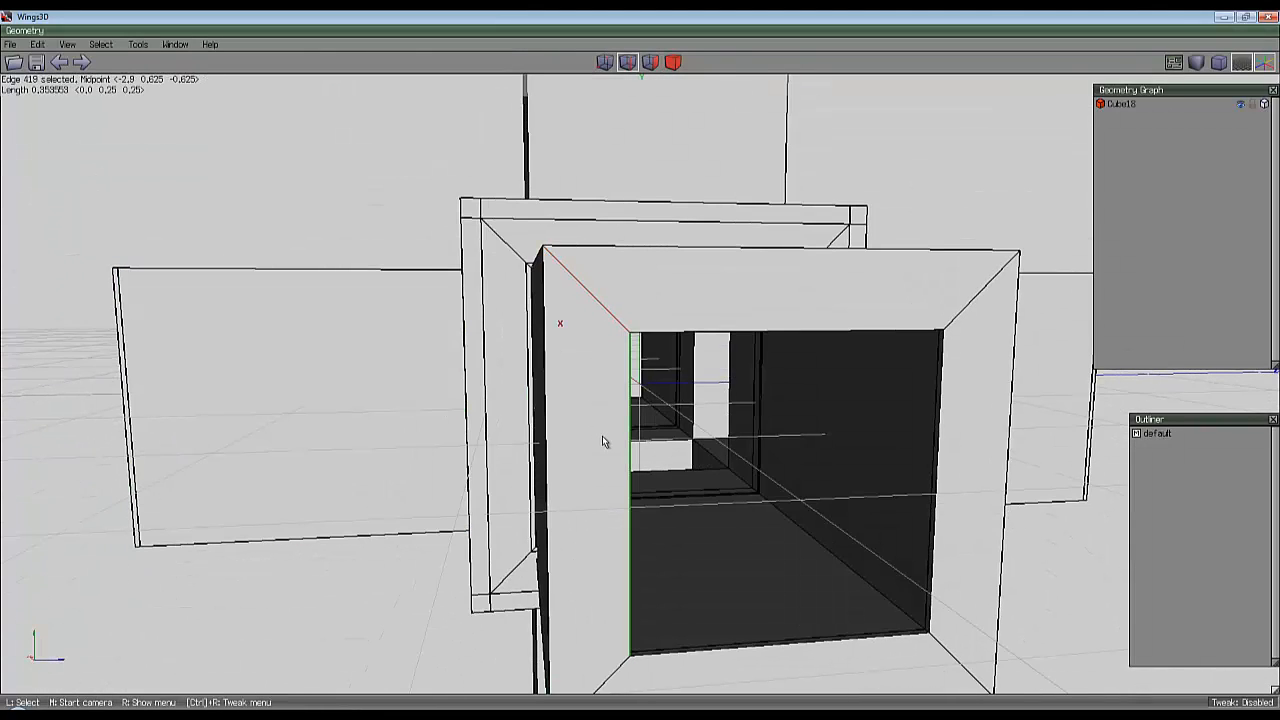
key("i")
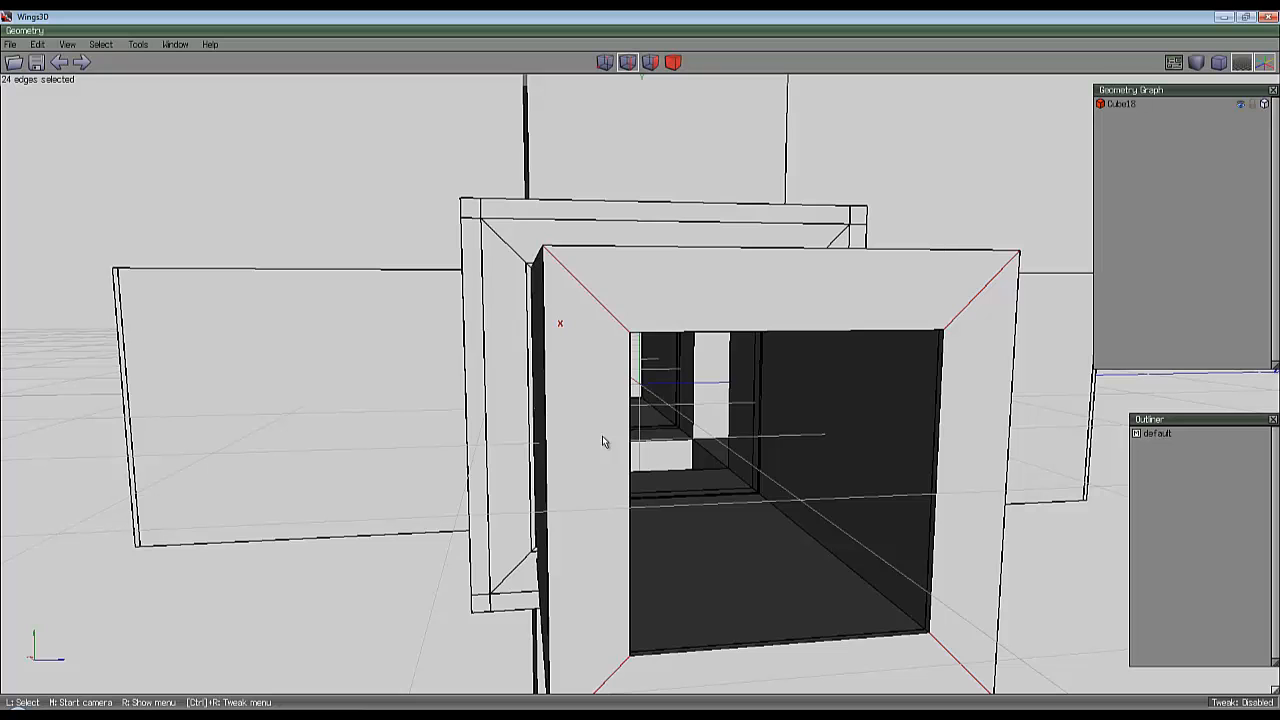
key("c")
Bevel the rim loops out toward the inner and outer edges of every arm end and clear the selection.
right_click(674, 309)
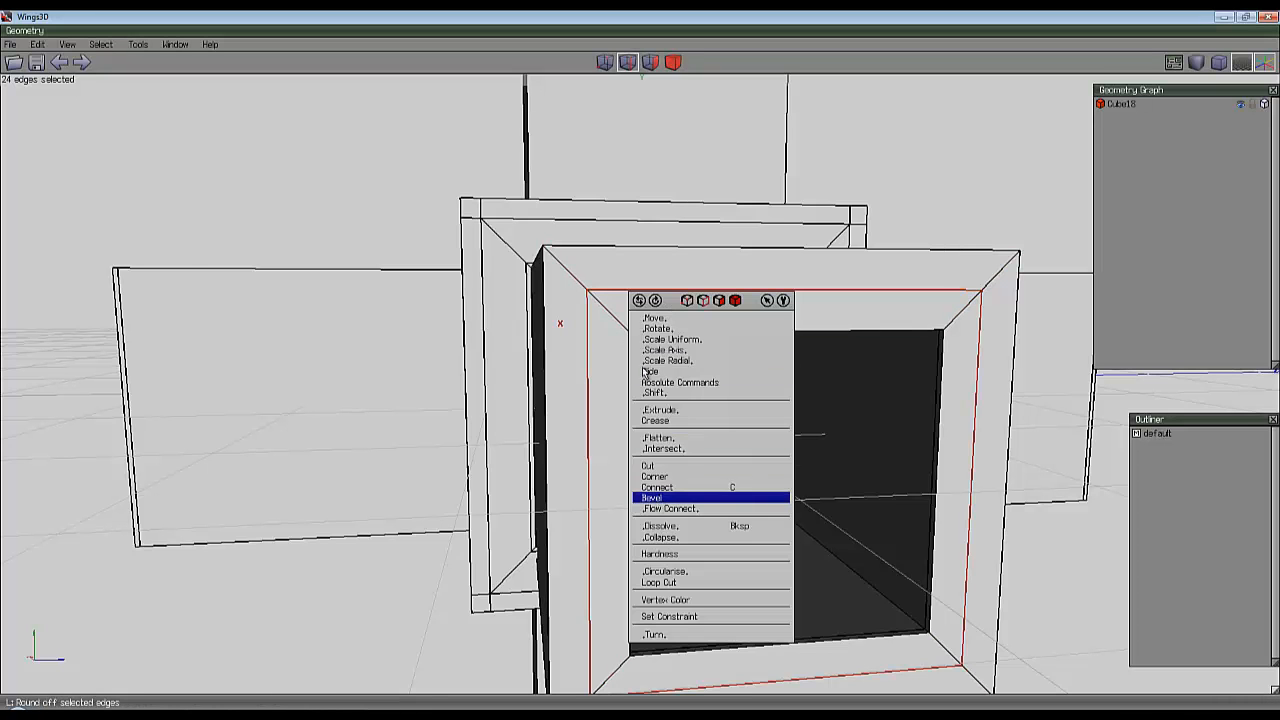
left_click(660, 498)
left_click(642, 370)
key("space")
Preview the six-armed model in smooth shading and examine its arms and edges from several sides.
middle_click(660, 499)
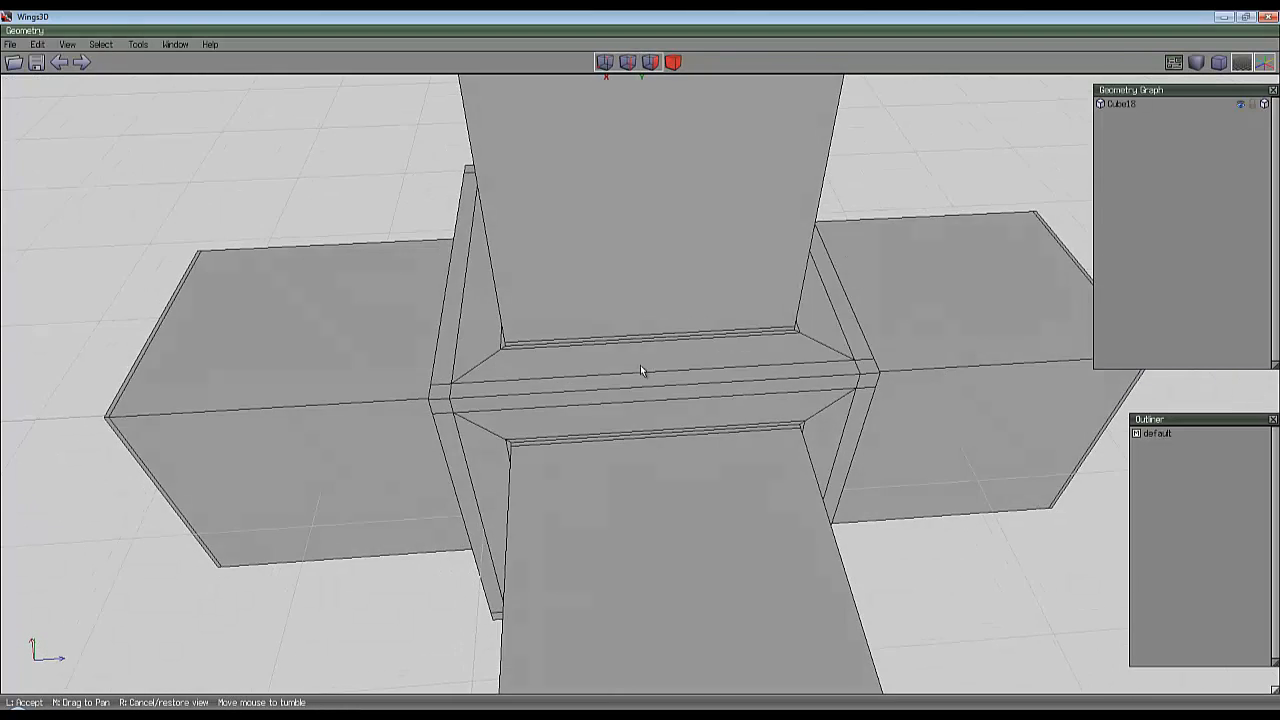
scroll(642, 370, "down", 7)
left_click(642, 370)
key("Tab")
middle_click(660, 504)
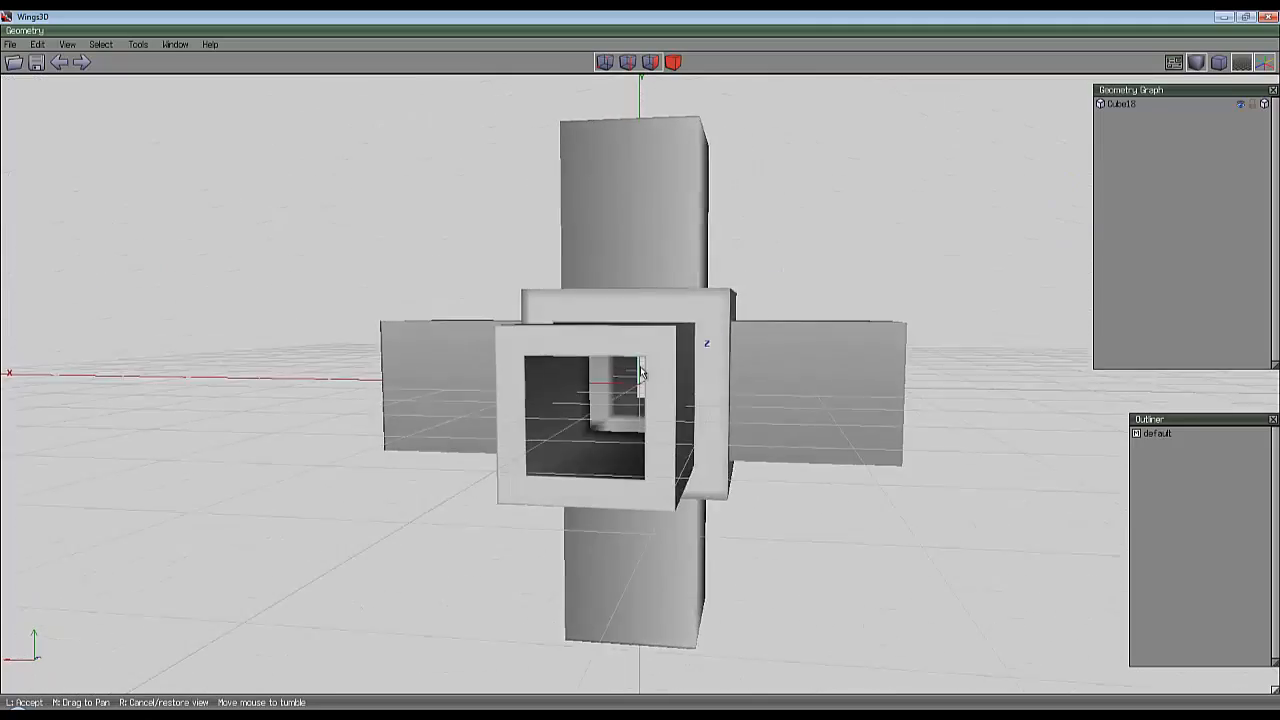
left_click(740, 488)
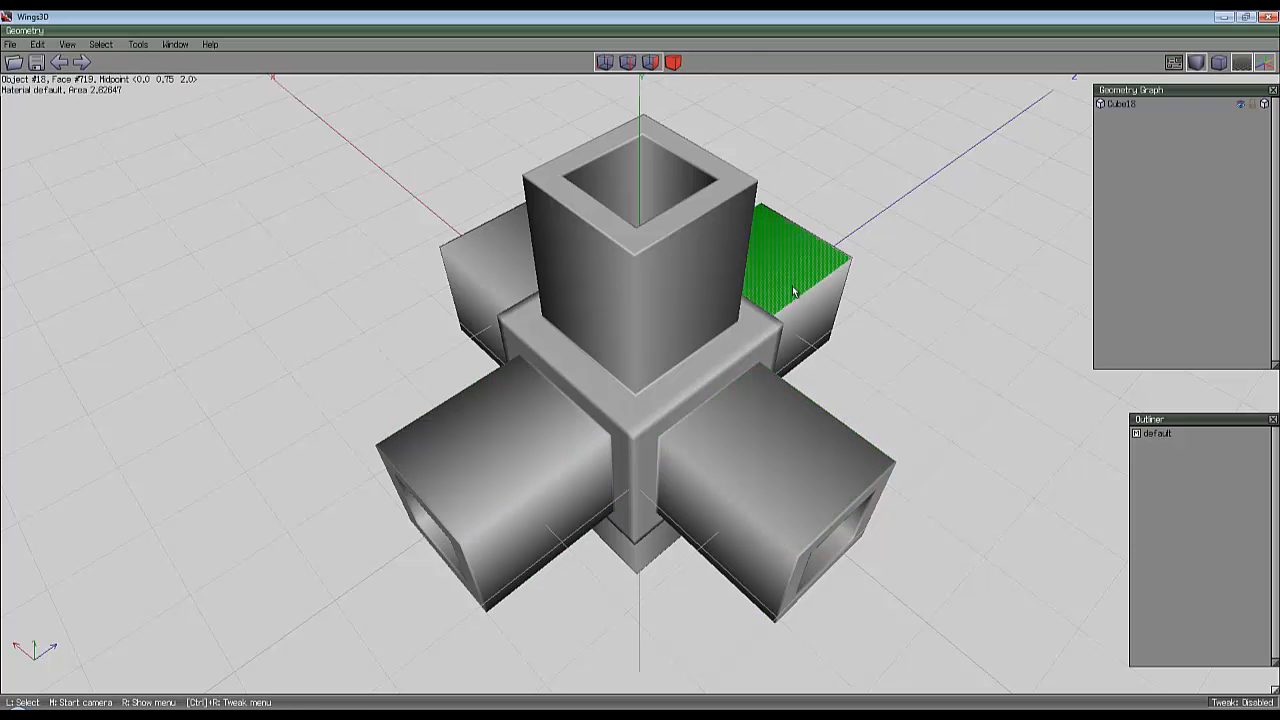
Leave the smooth preview and select two neighbouring edges across an arm's inner wall together with all similar edges.
middle_click(718, 465)
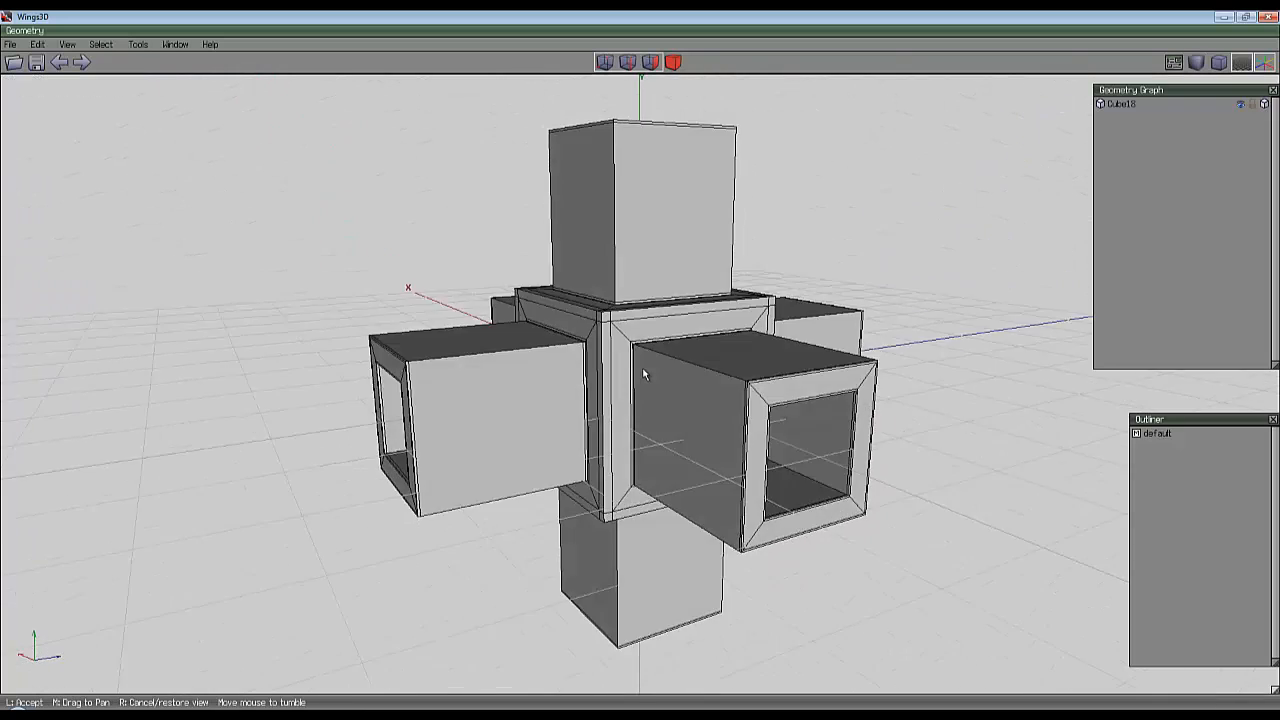
scroll(643, 374, "up", 10)
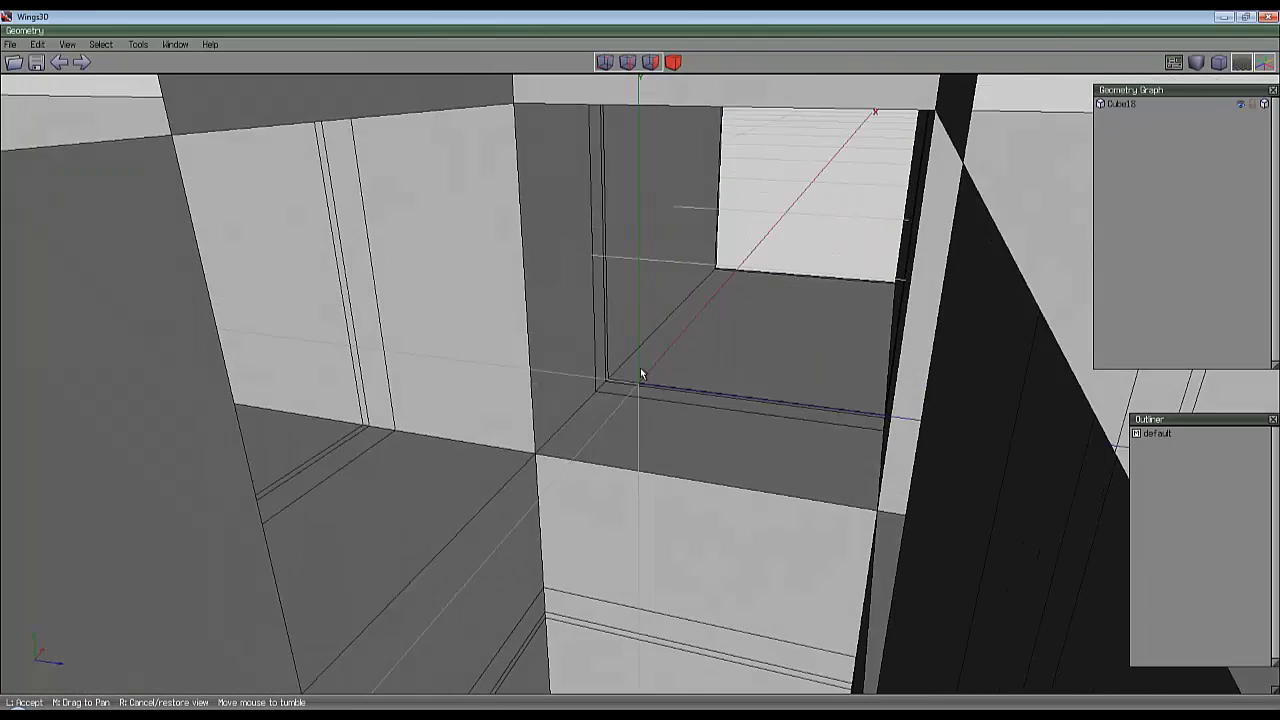
scroll(641, 372, "down", 4)
left_click(641, 369)
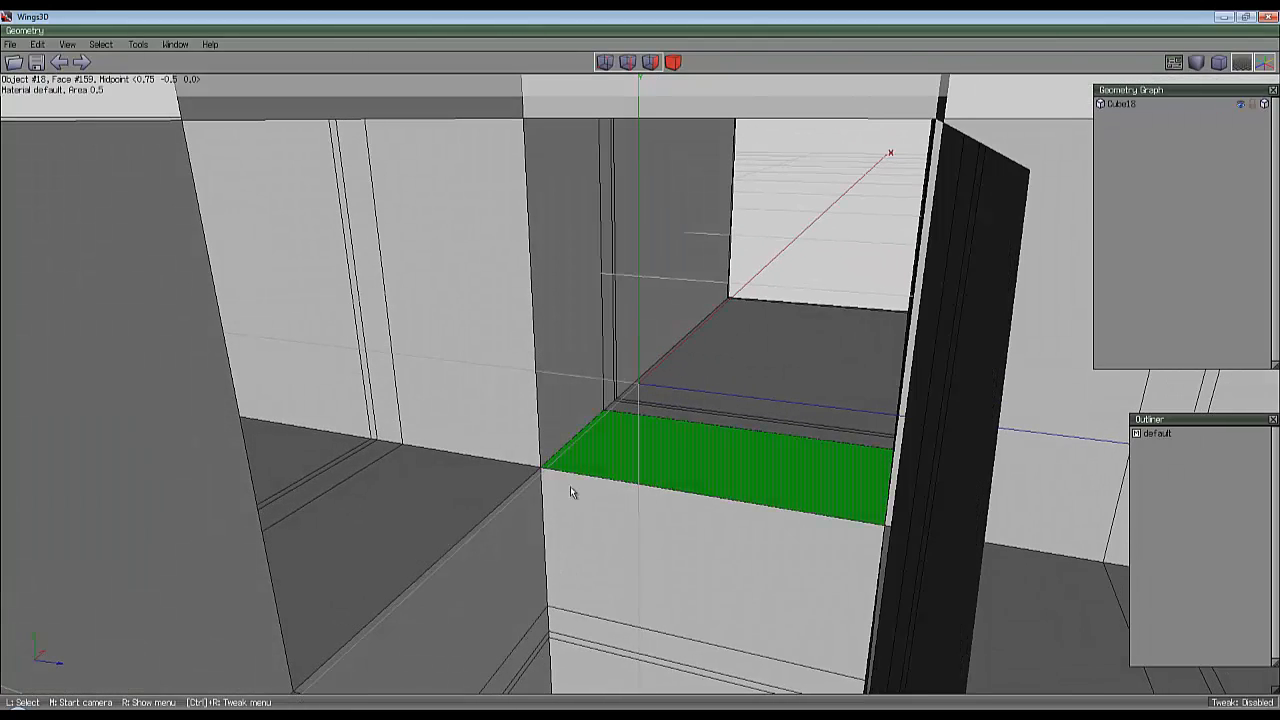
left_click(388, 462)
left_click(364, 450)
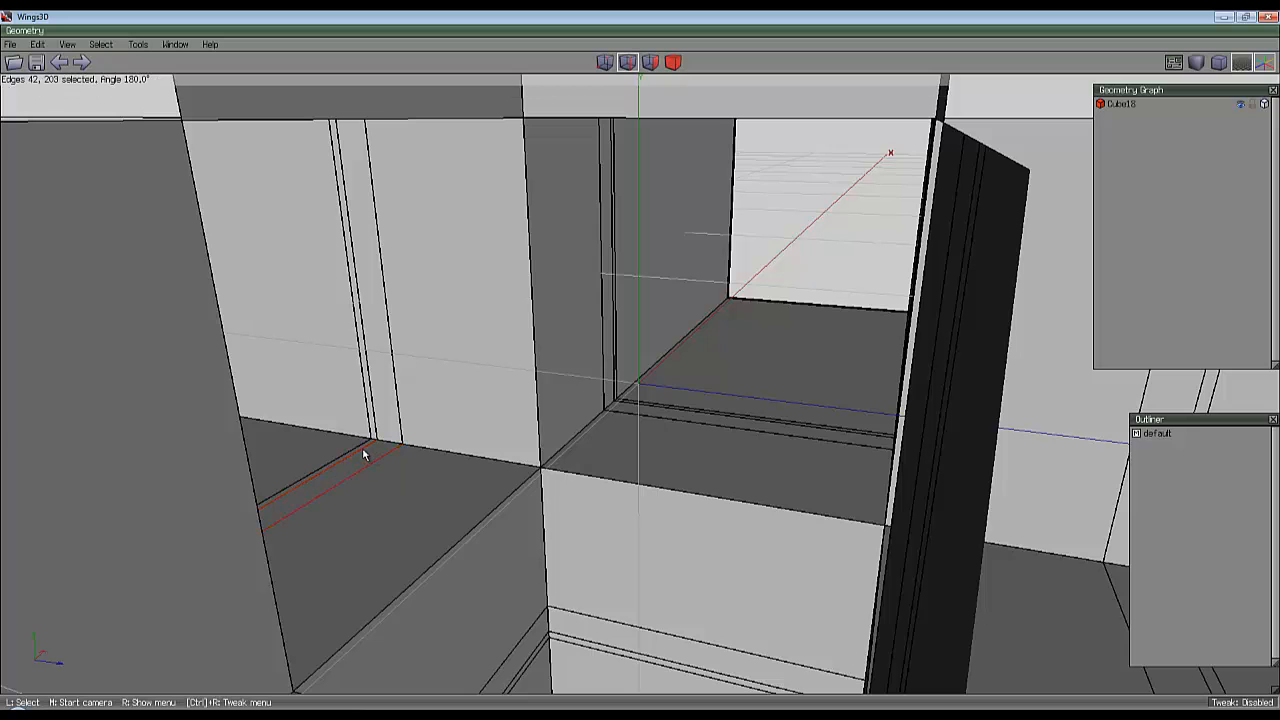
key("i")
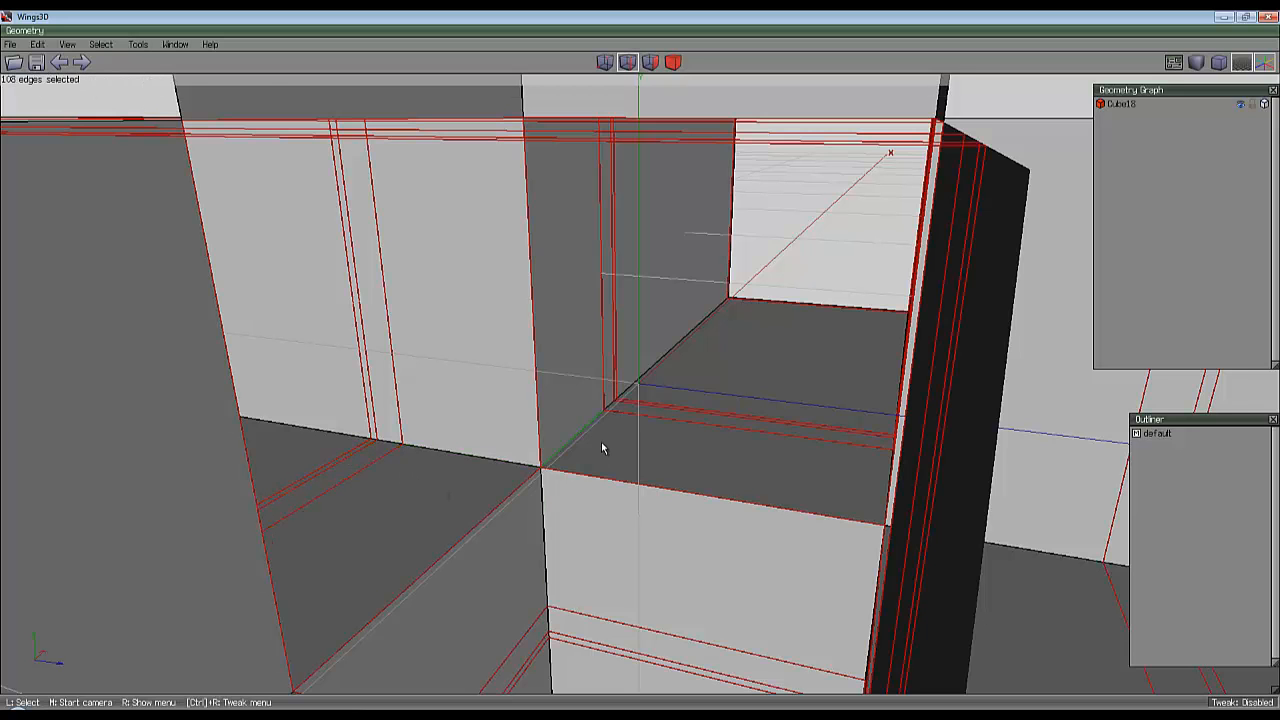
Examine where the similar edges lie inside the arms and clear the edge selection.
scroll(595, 454, "down", 3)
scroll(592, 460, "down", 5)
scroll(574, 487, "down", 5)
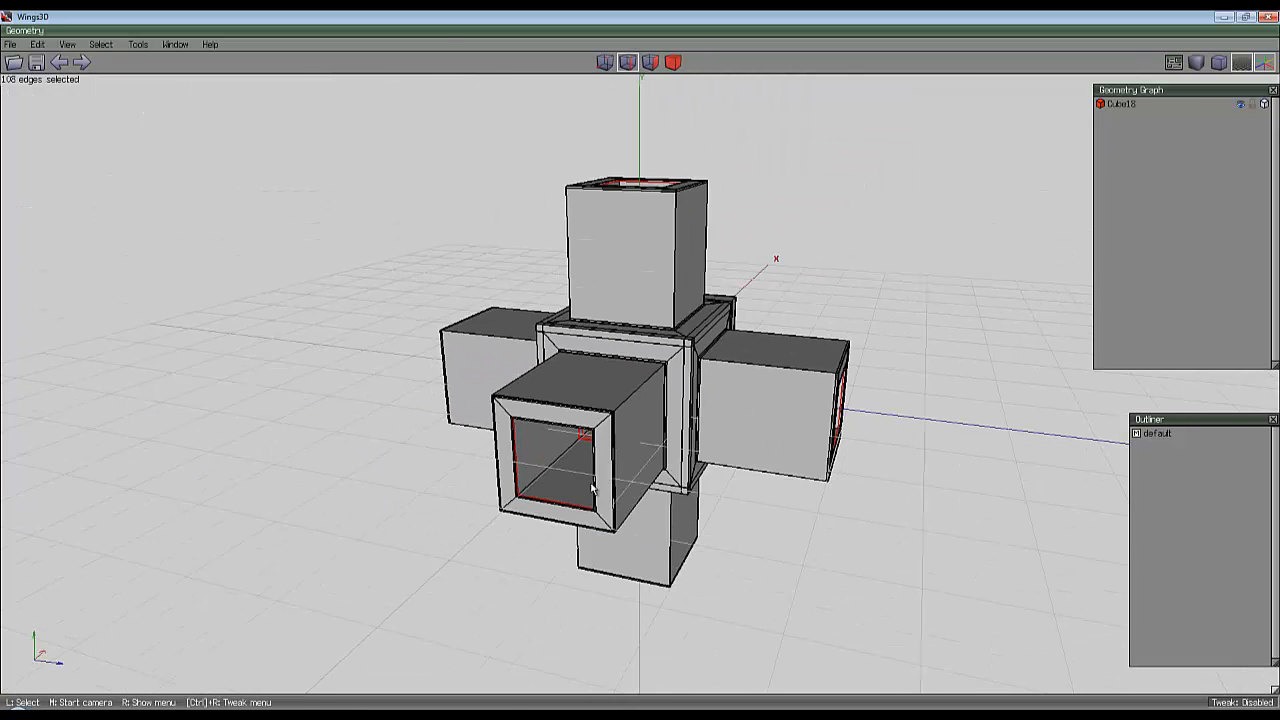
middle_click(592, 487)
scroll(641, 372, "up", 6)
scroll(641, 372, "up", 8)
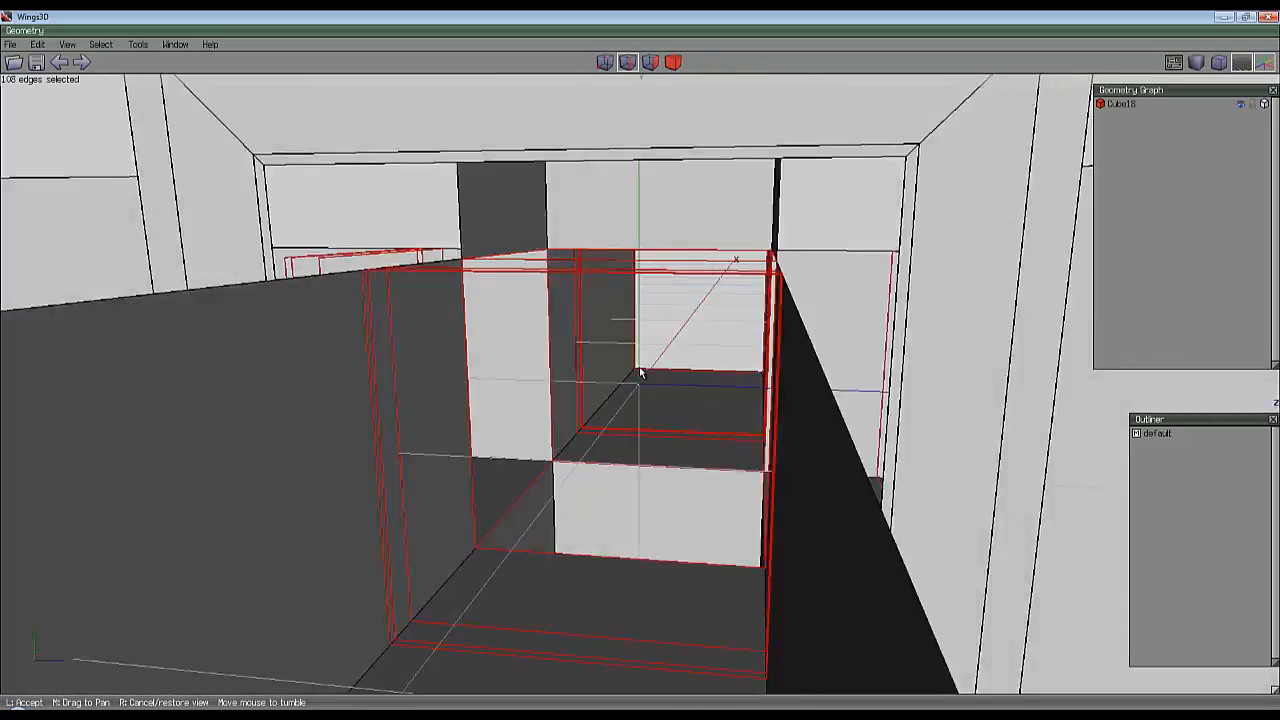
scroll(643, 372, "down", 6)
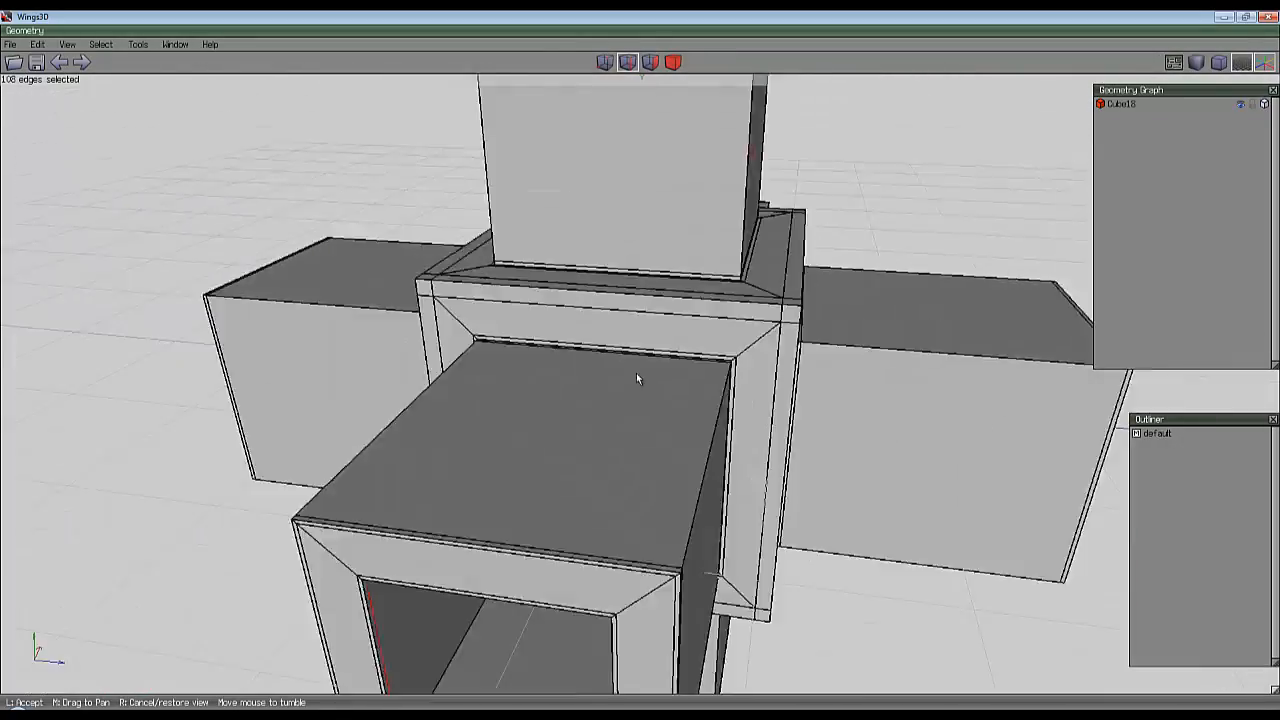
left_click(643, 372)
key("space")
Smooth the whole six-armed object once with the Smooth command and clear the selection.
scroll(756, 500, "down", 5)
middle_click(757, 491)
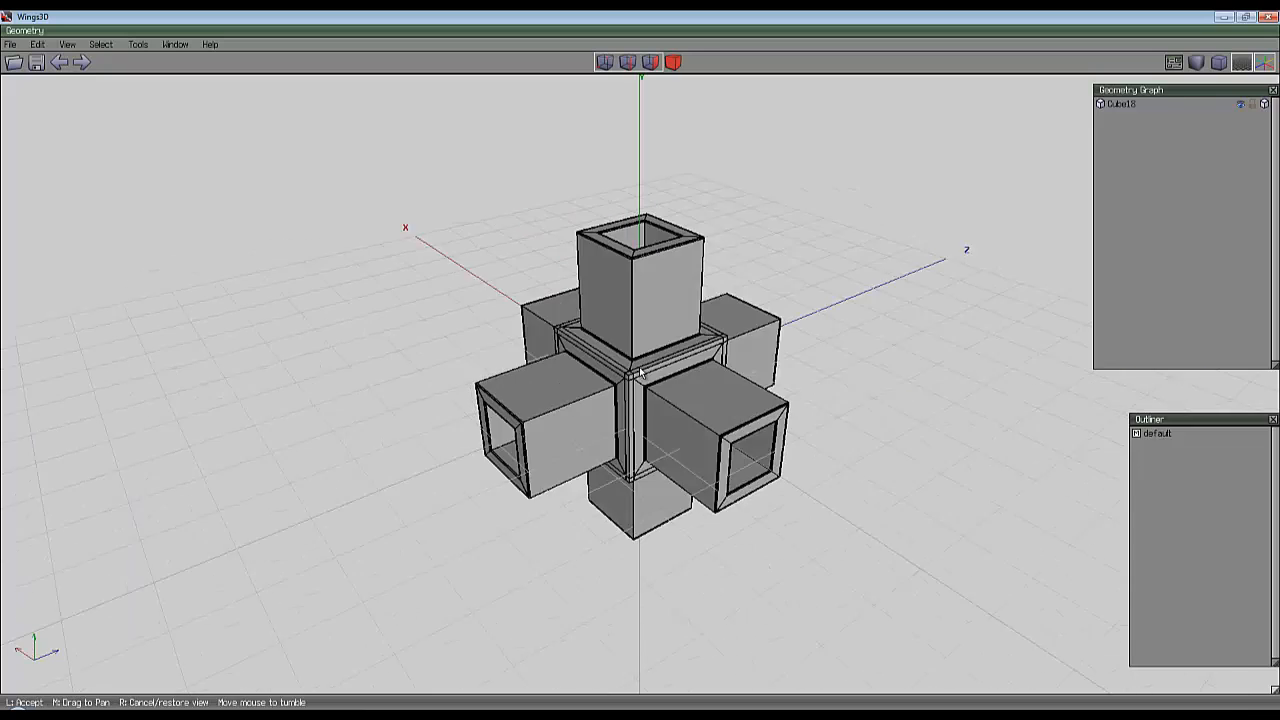
left_click(757, 491)
left_click(678, 64)
left_click(702, 300)
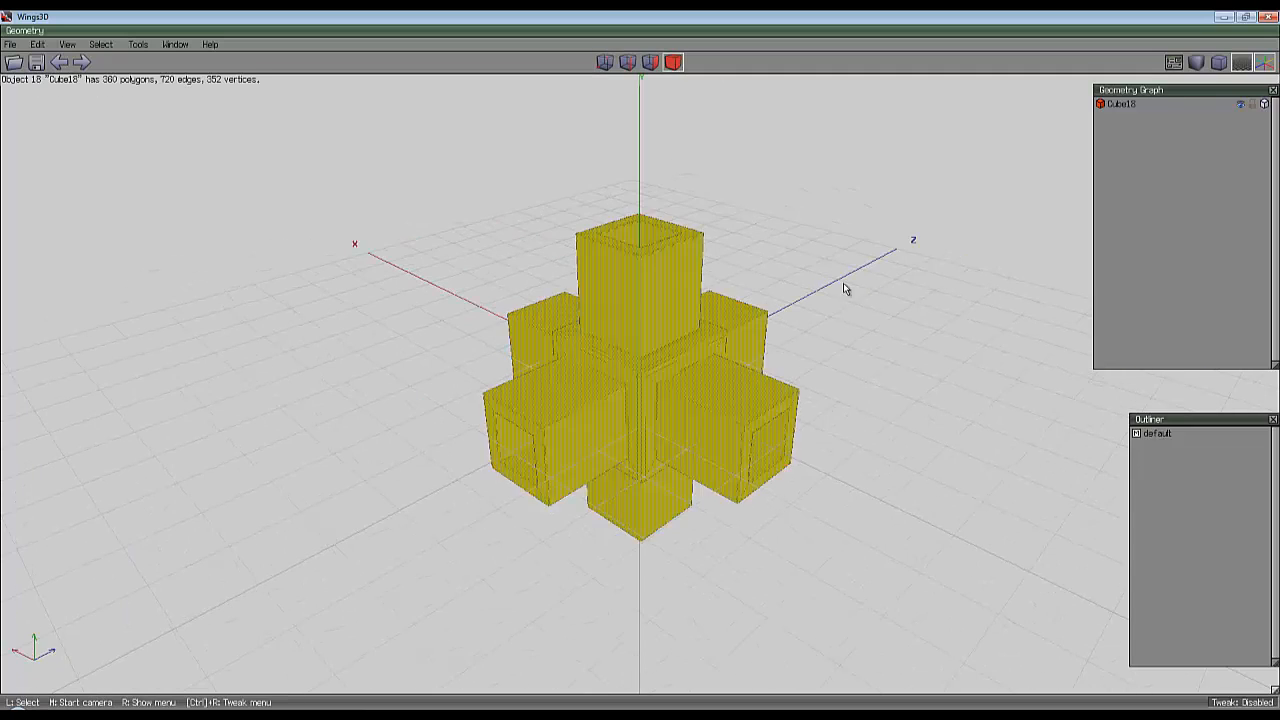
scroll(788, 277, "up", 4)
scroll(803, 250, "down", 3)
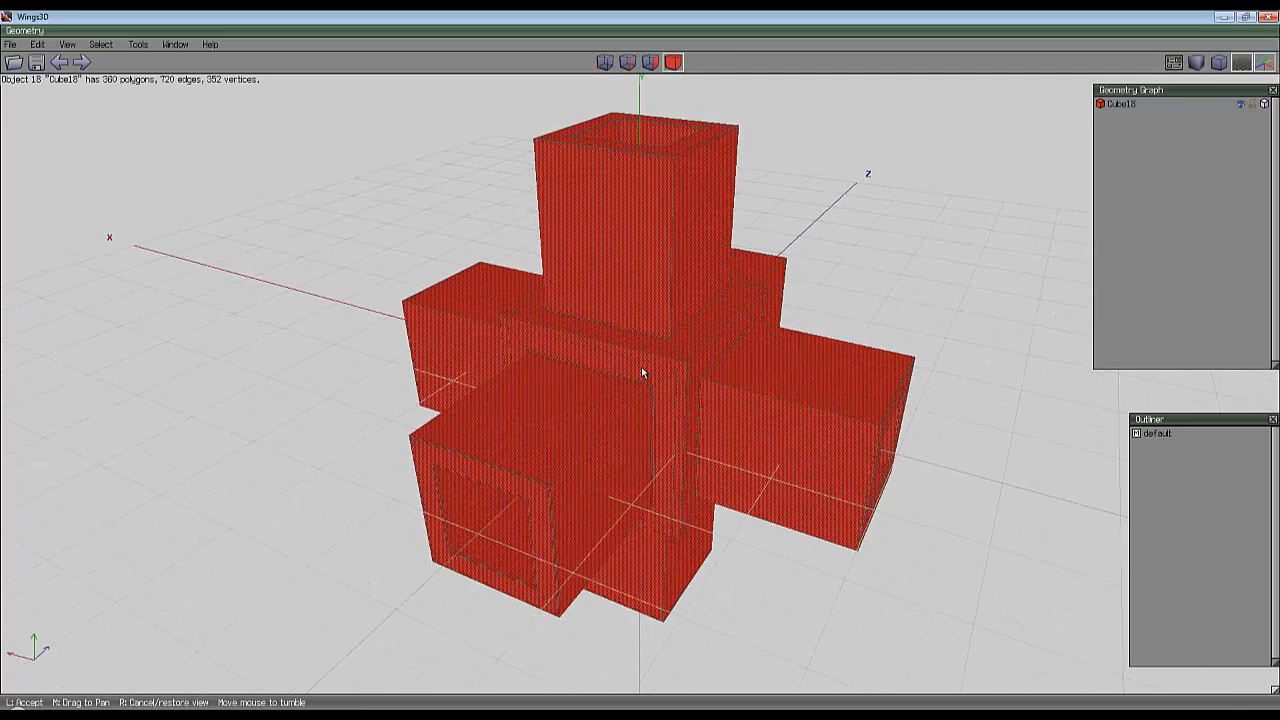
key("s")
middle_click(863, 228)
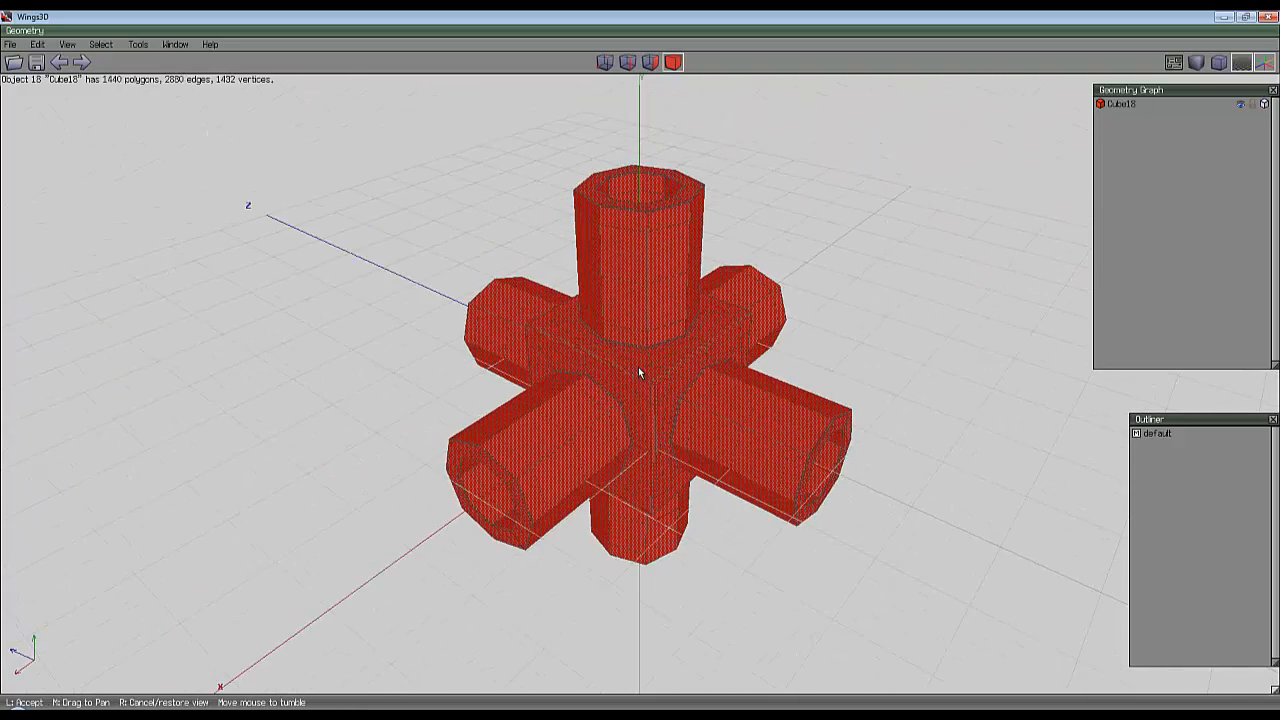
left_click(638, 367)
key("space")
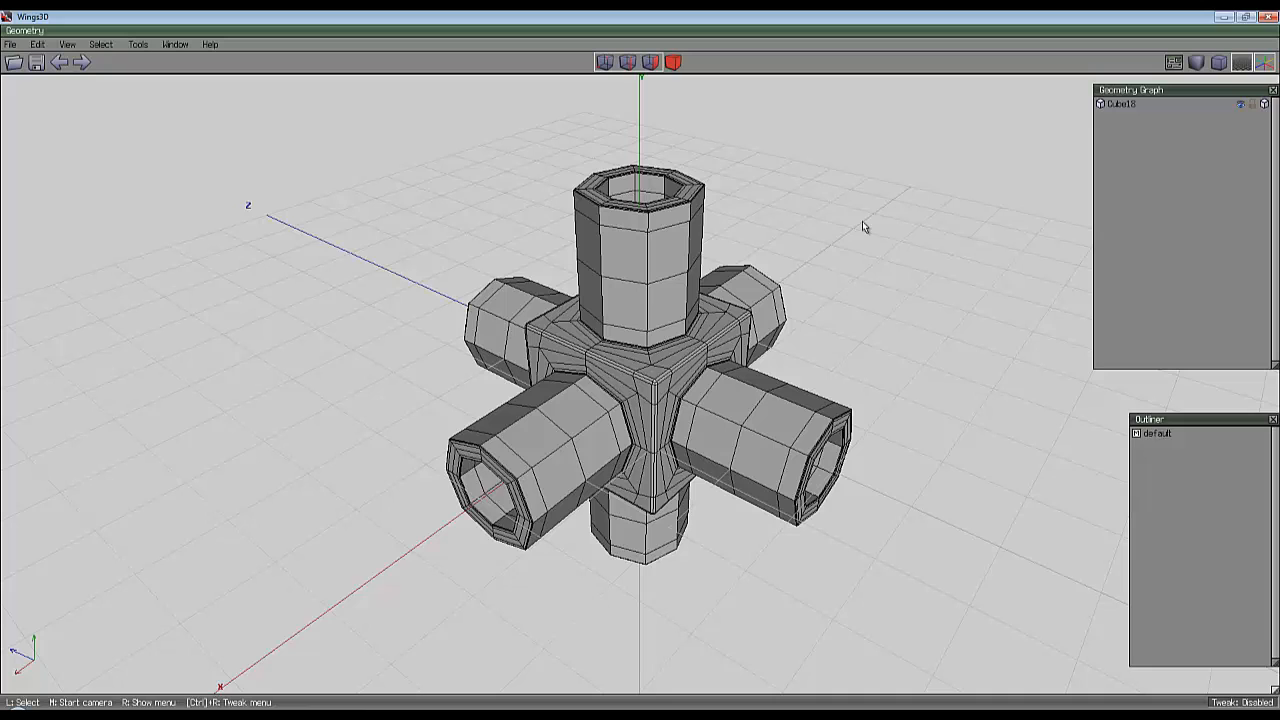
Preview the object in smooth shading, apply Smooth to the whole object a second time, and clear the selection.
key("Tab")
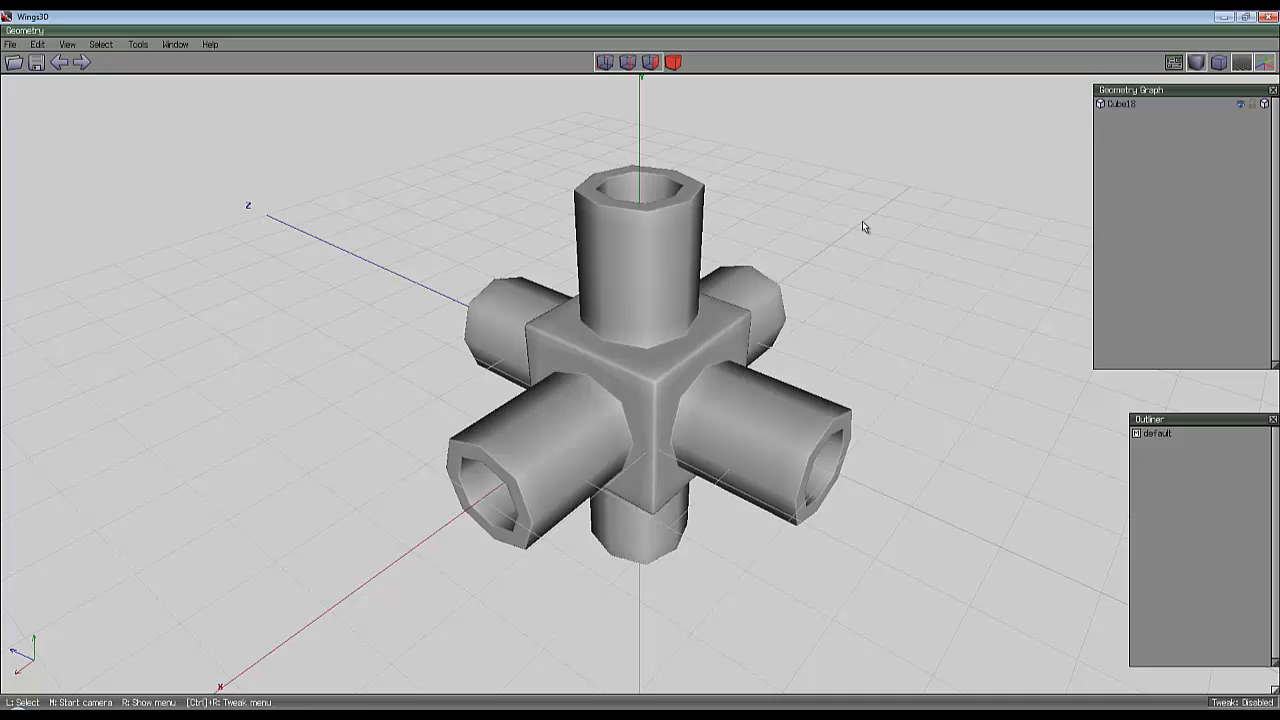
left_click(680, 63)
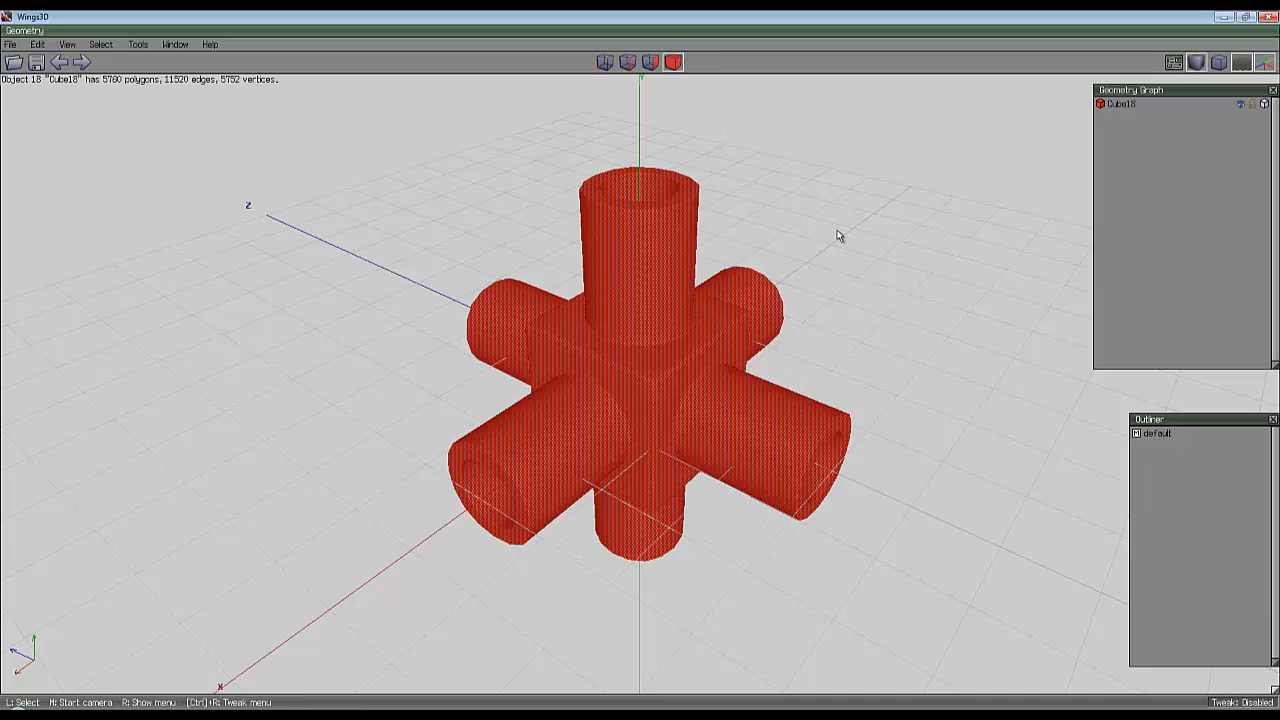
key("space")
Select the seven parallel edges across one segment of an arm's flat end rim.
middle_click(838, 236)
scroll(639, 367, "up", 6)
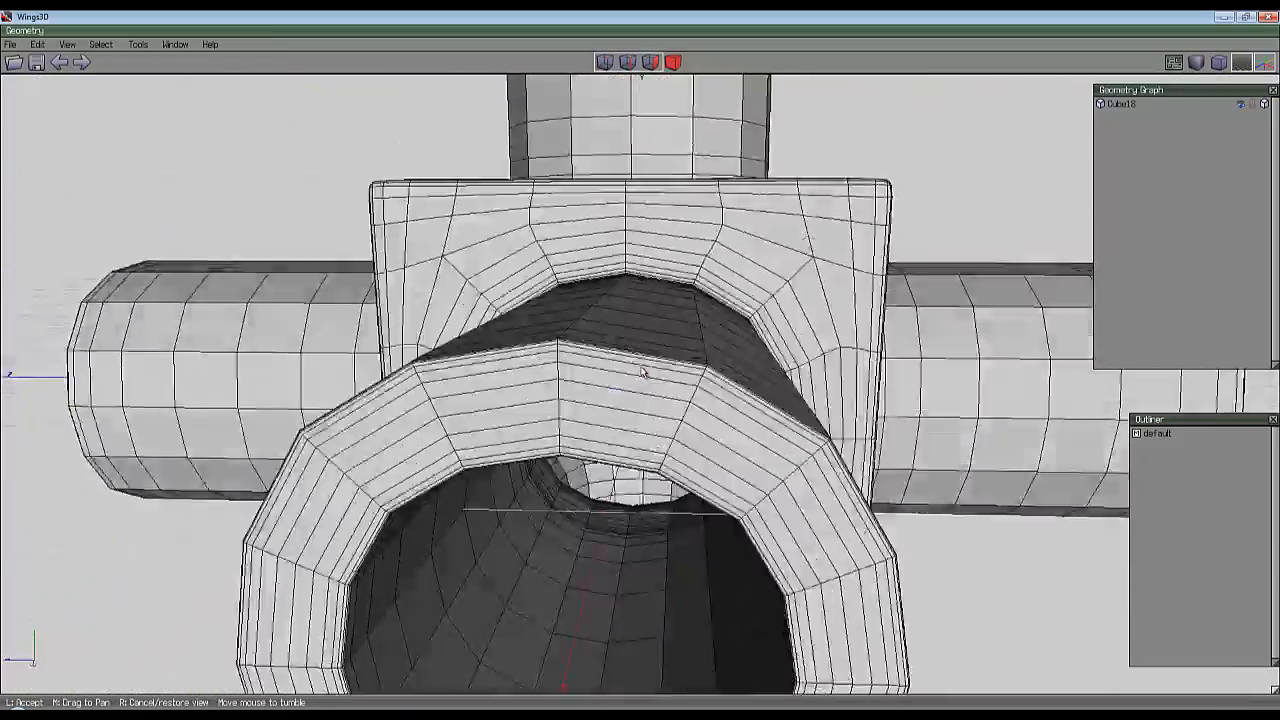
scroll(643, 372, "down", 5)
scroll(643, 372, "up", 6)
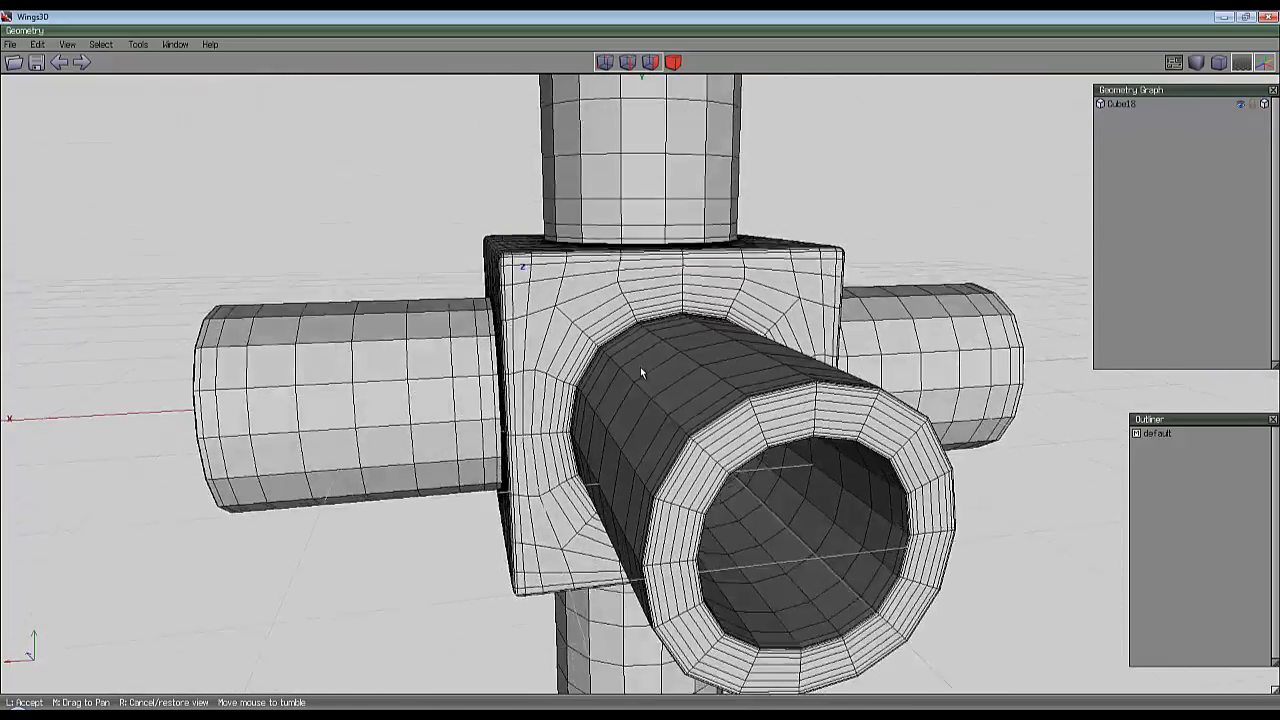
scroll(640, 367, "up", 5)
left_click(643, 369)
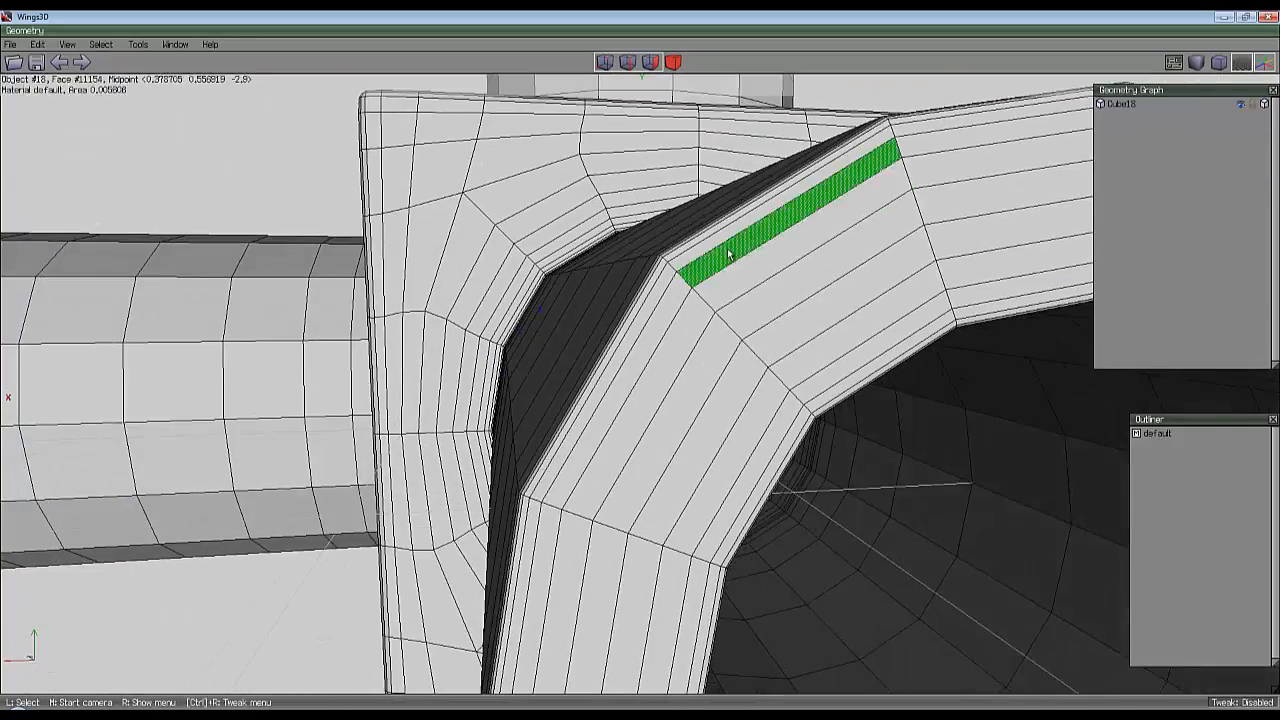
key("2")
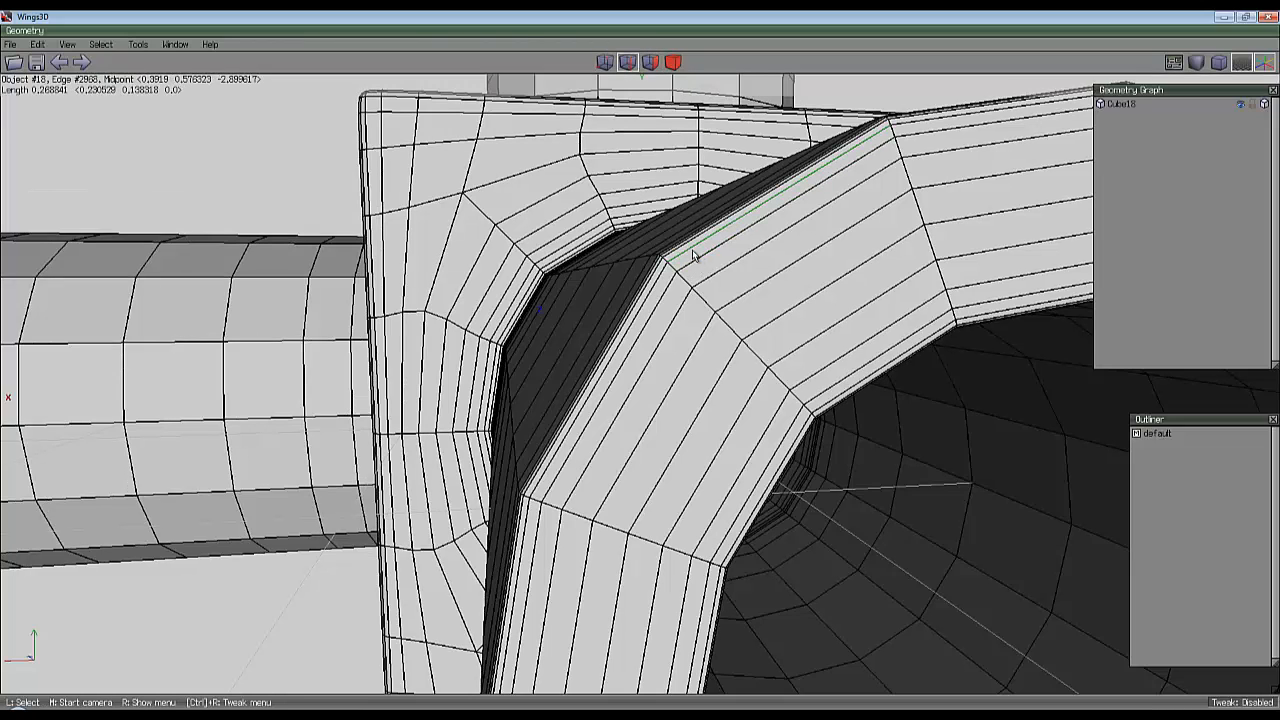
left_click_drag(713, 260, 768, 313)
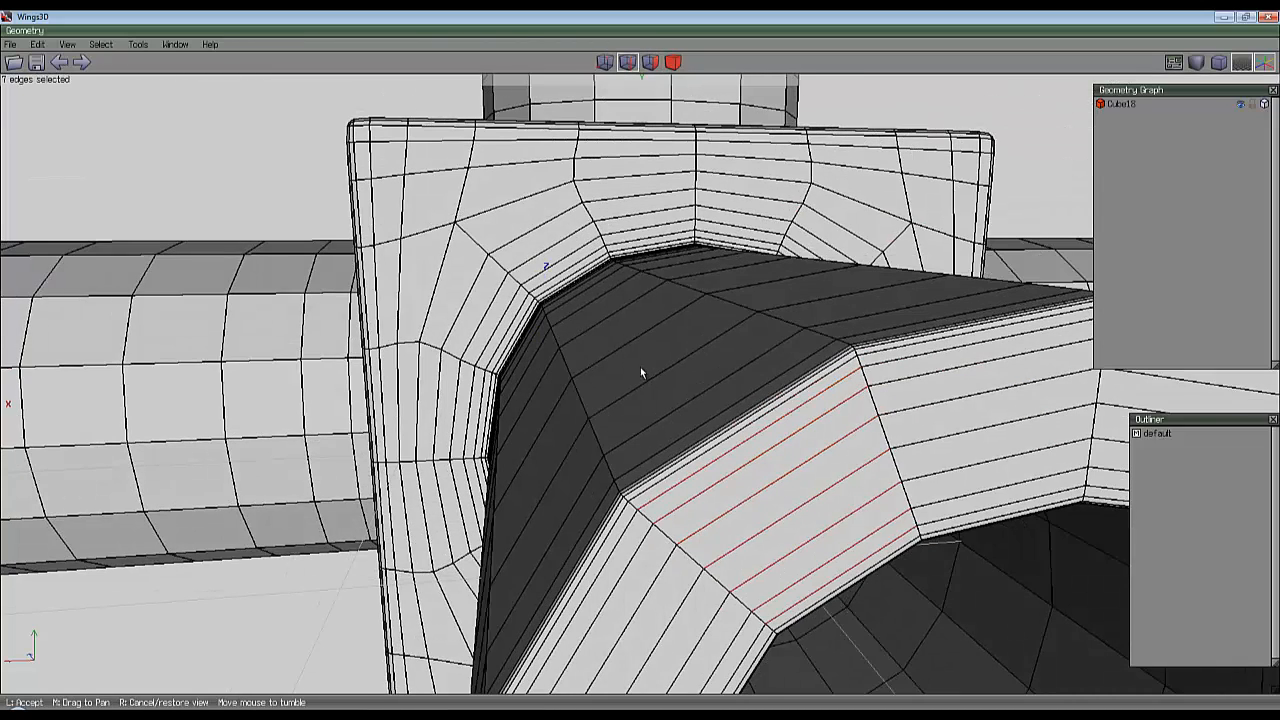
Extend the selection of seven rim edges to all similar edges around every arm end.
left_click(640, 367)
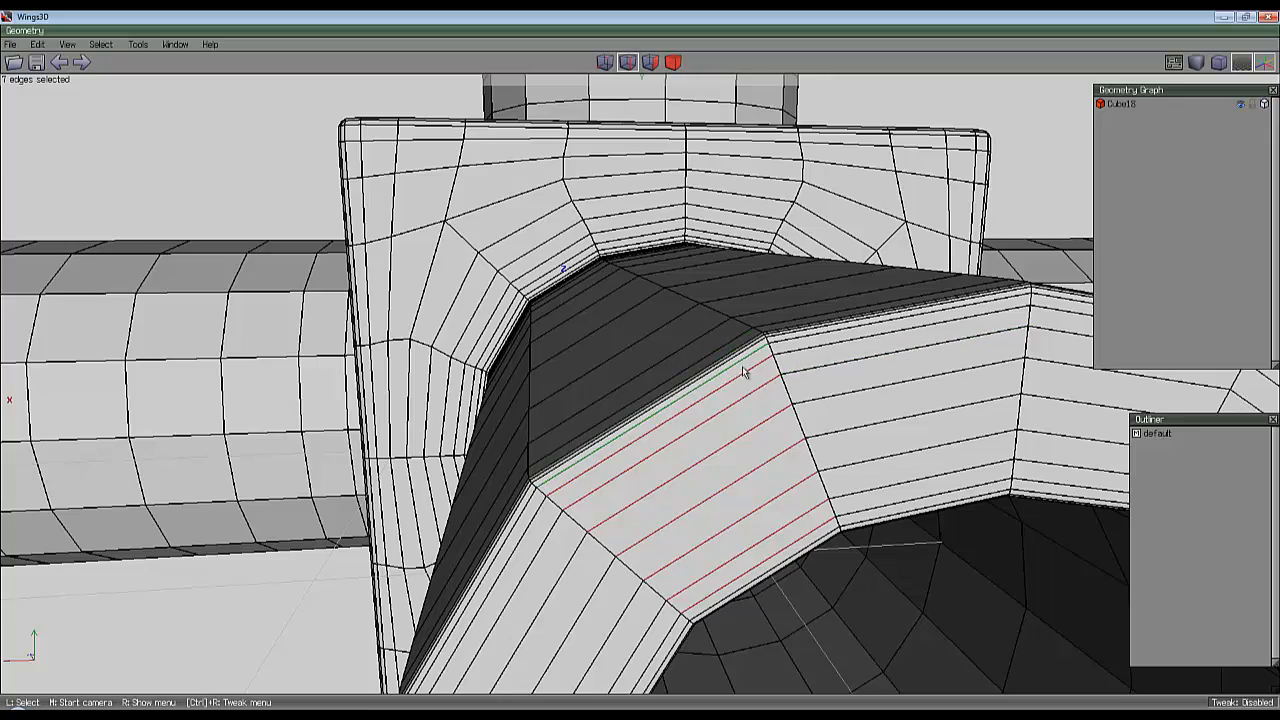
middle_click(665, 389)
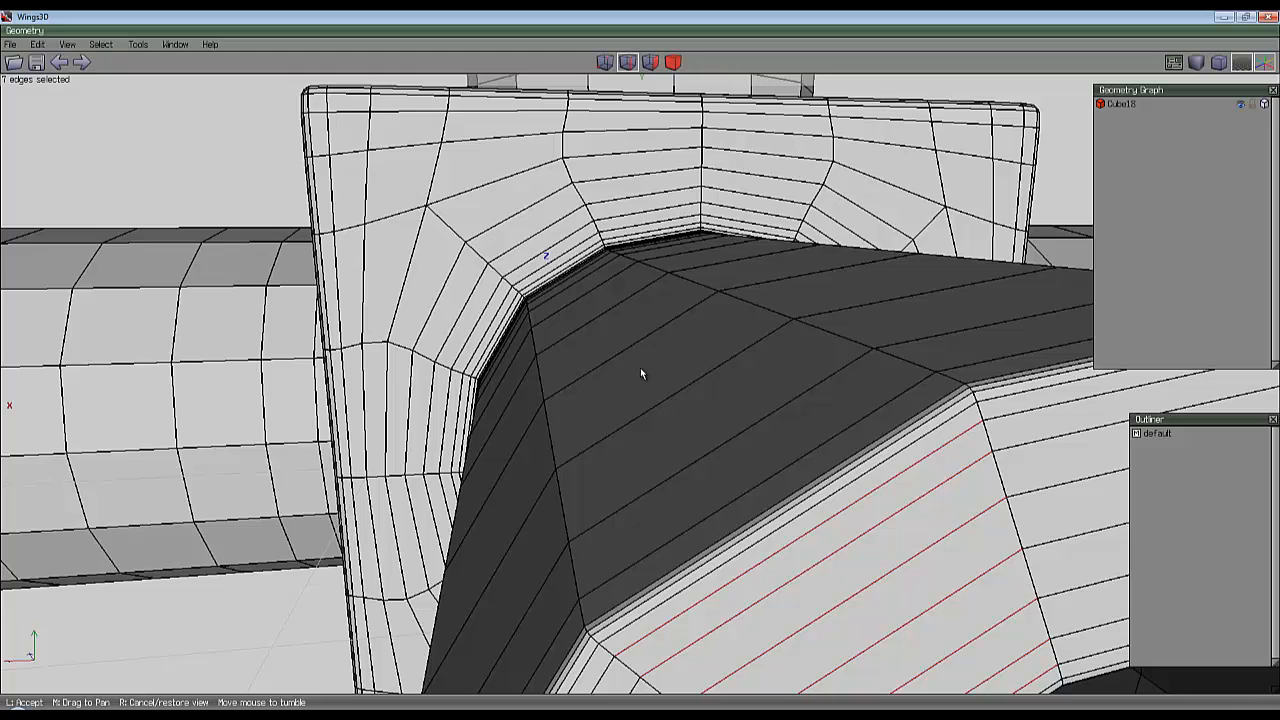
left_click(640, 367)
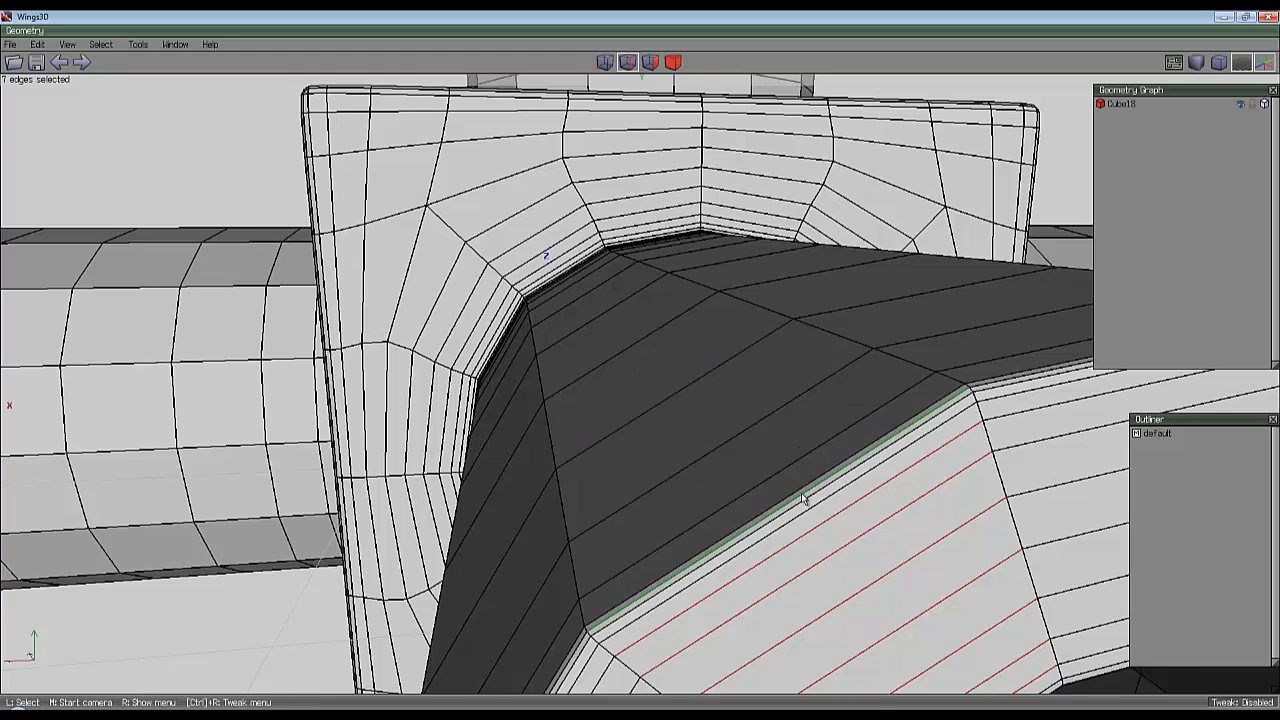
scroll(850, 506, "down", 3)
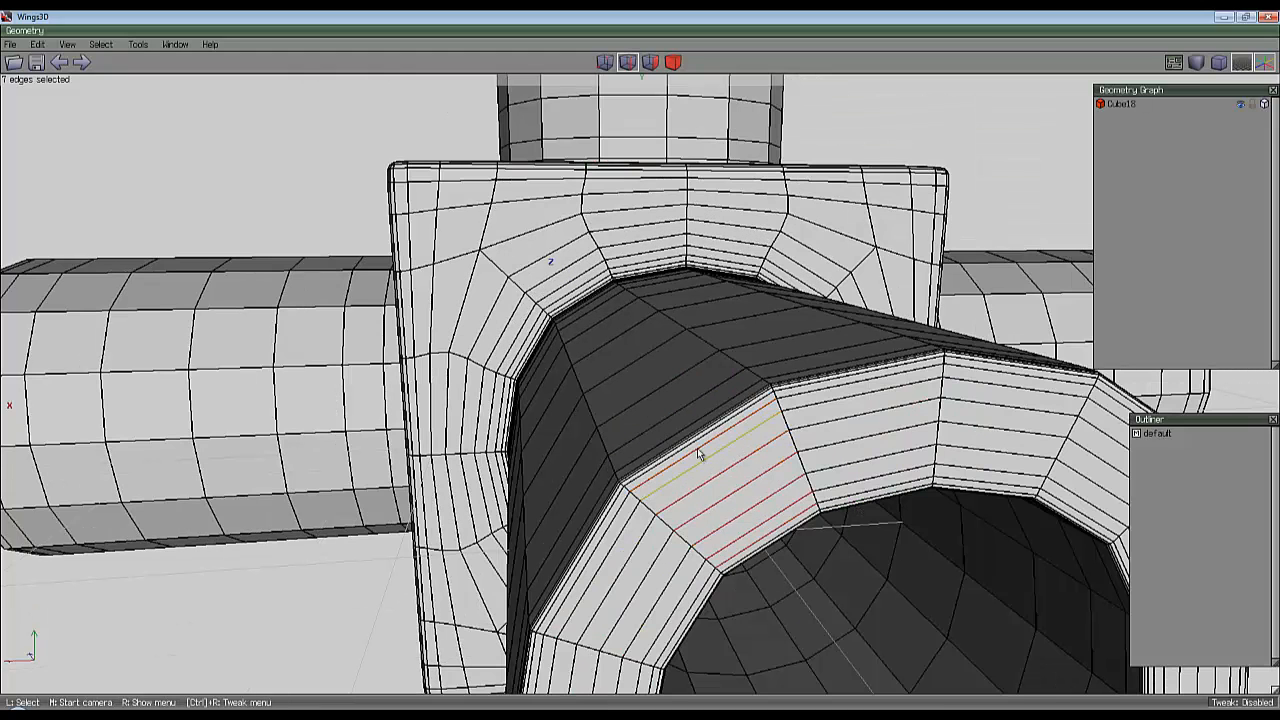
middle_click(798, 466)
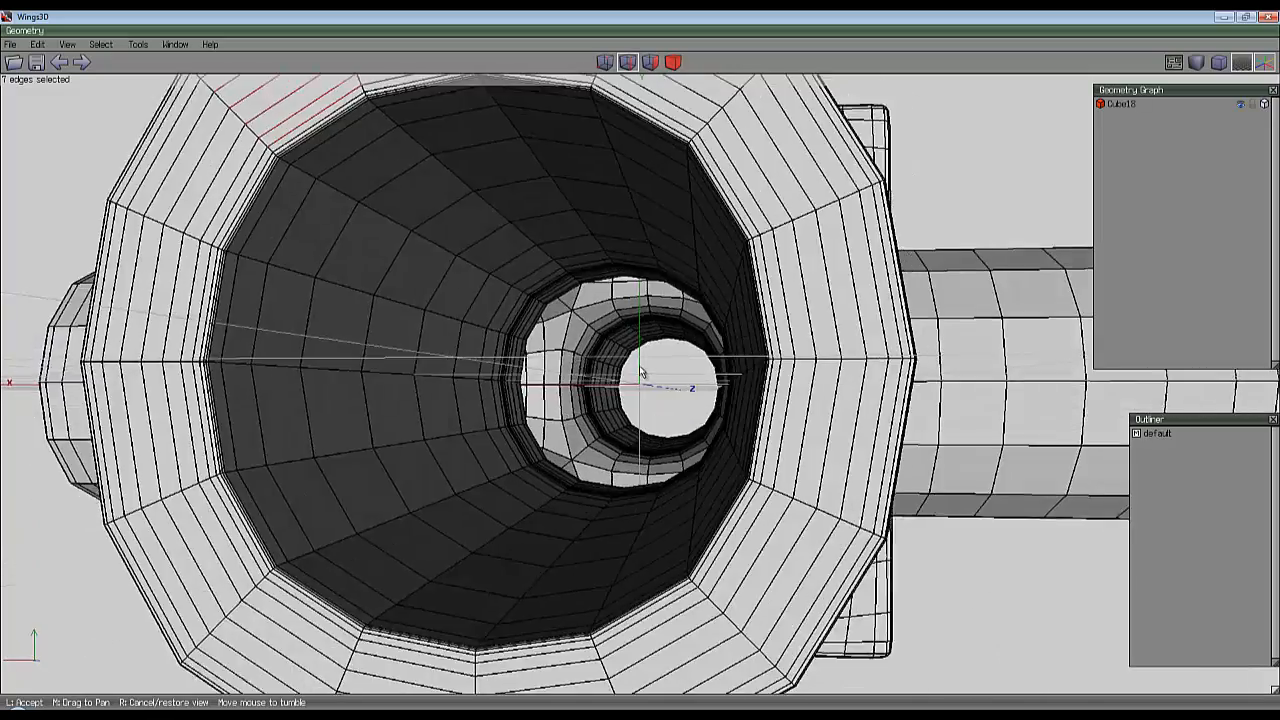
left_click(686, 428)
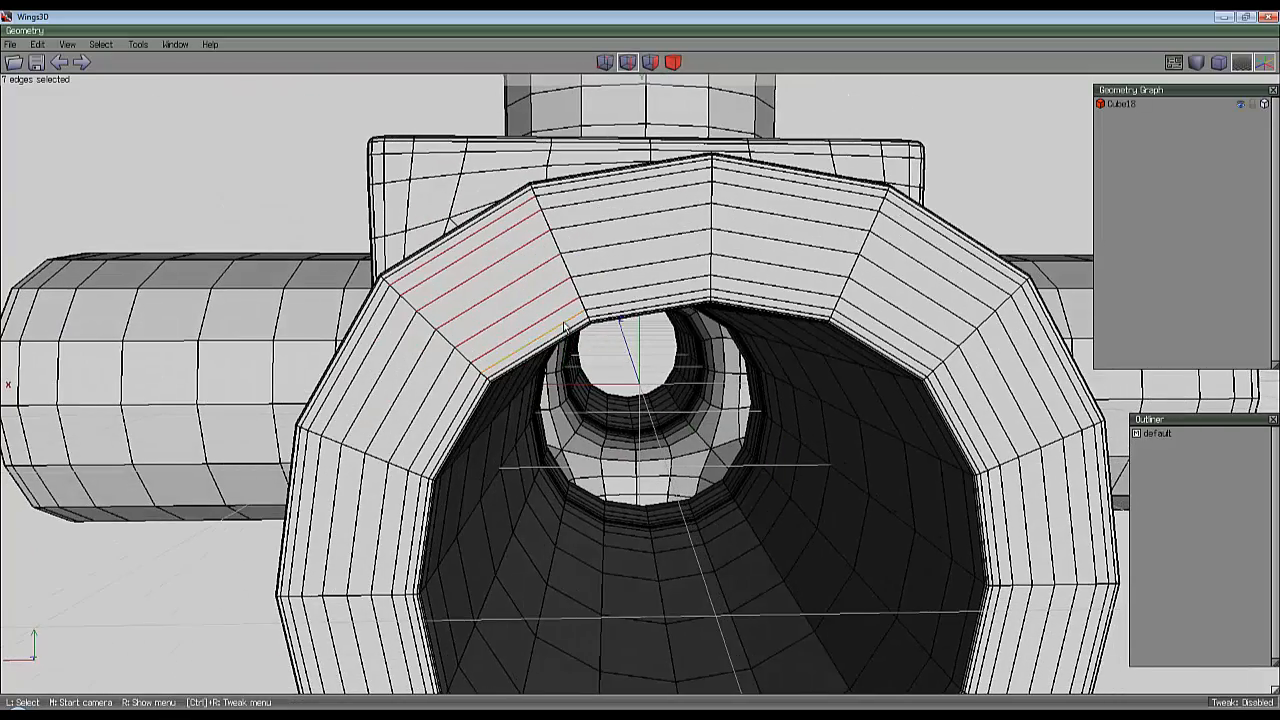
key("g")
key("i")
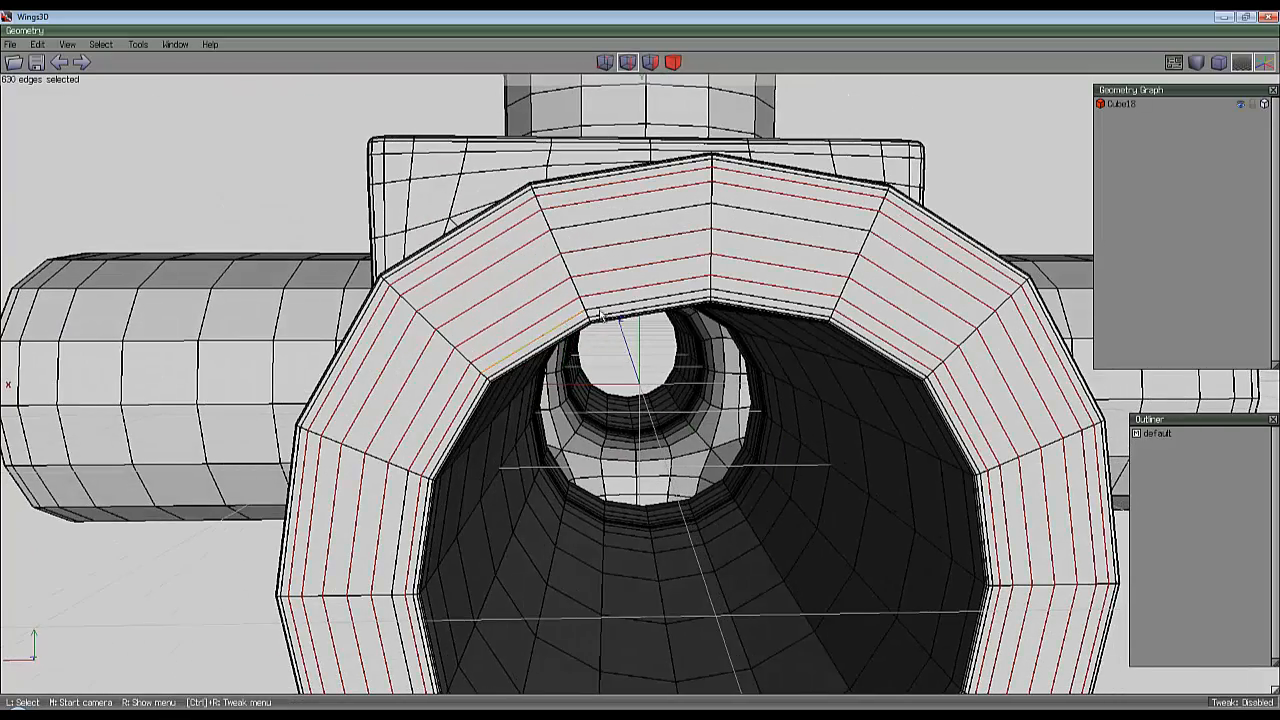
Dissolve the selected concentric edges on the end rims of all six arms.
scroll(643, 368, "down", 5)
middle_click(642, 371)
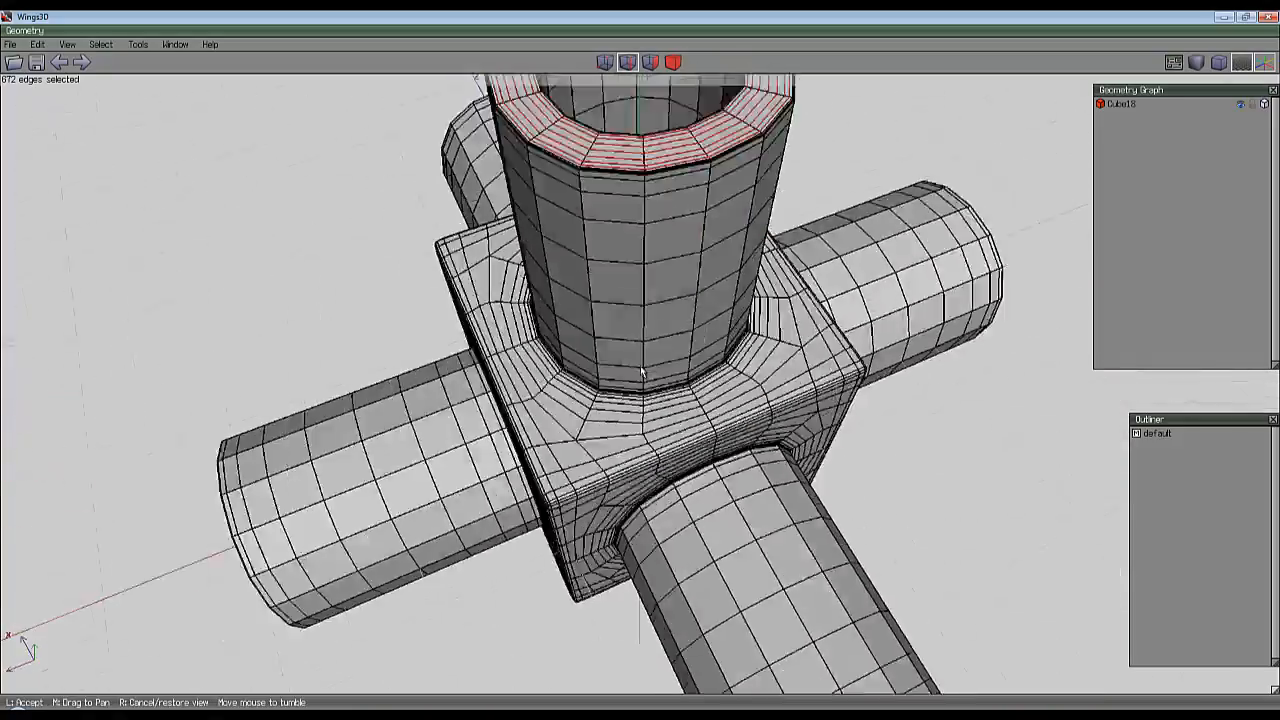
scroll(642, 373, "down", 5)
scroll(642, 373, "up", 8)
scroll(642, 373, "down", 4)
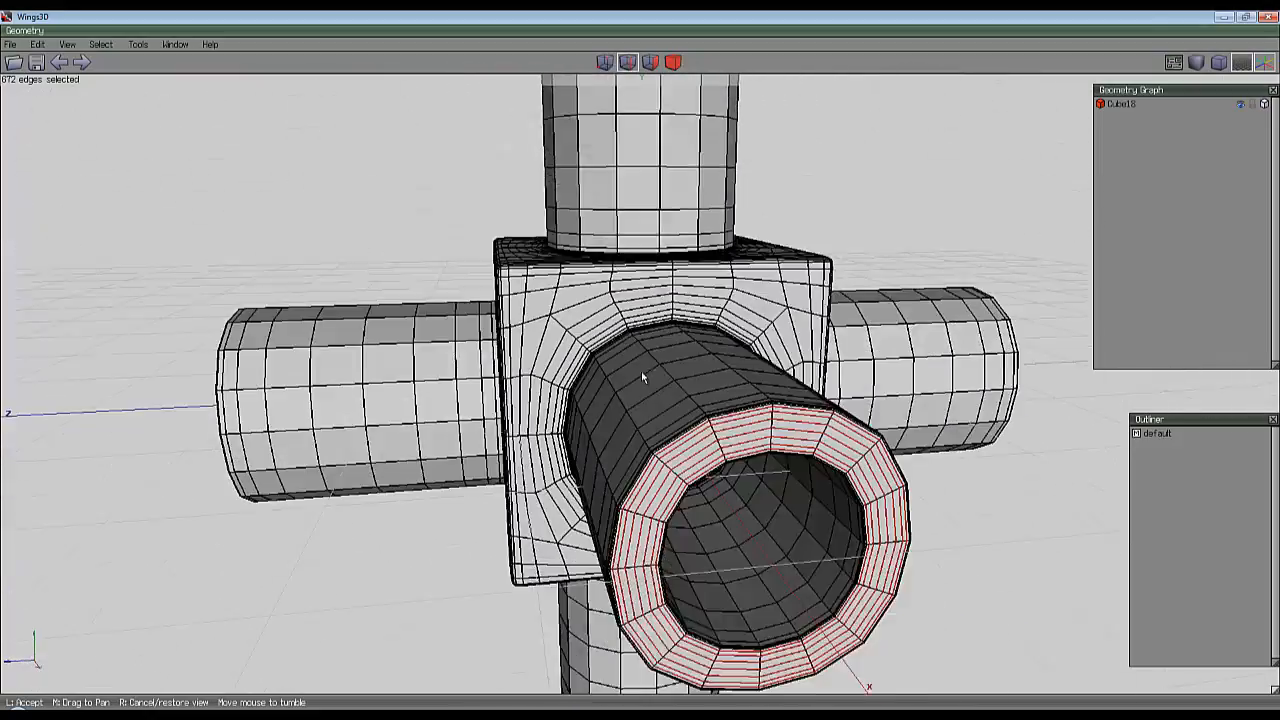
left_click(642, 373)
key("space")
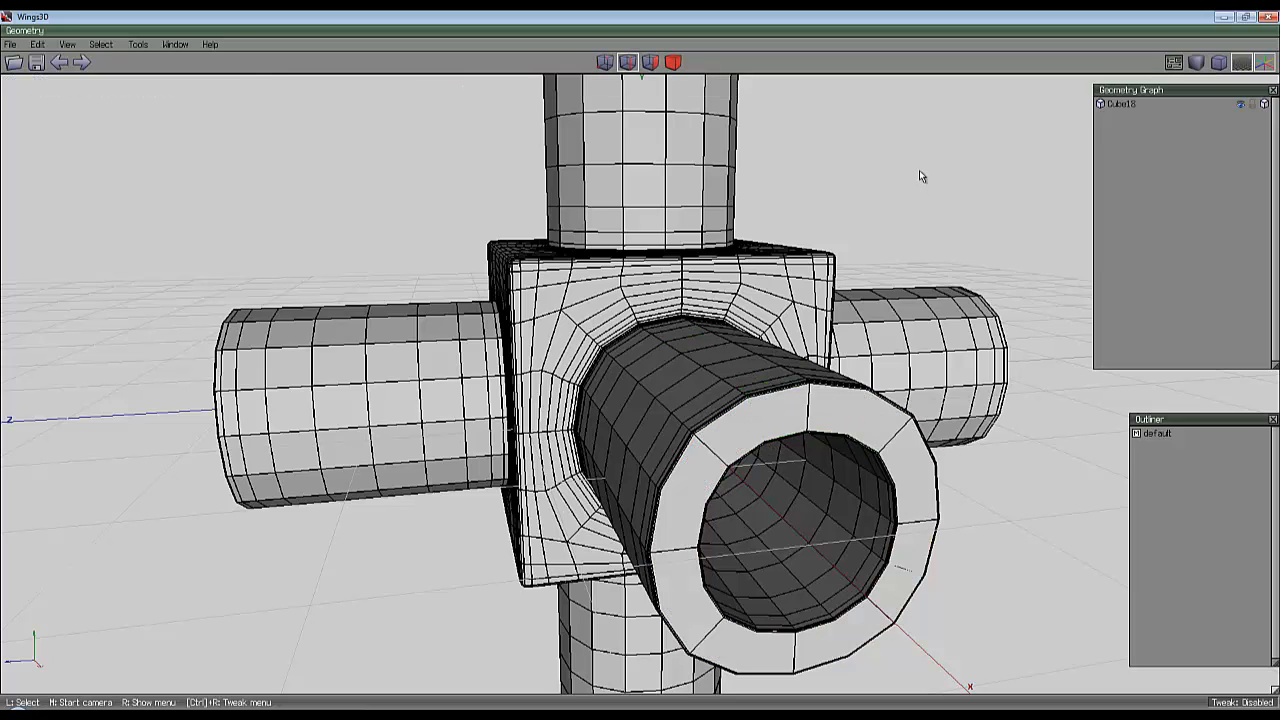
Check the rims for leftover vertices, run Cleanup on the whole object, and clear the selection.
key("v")
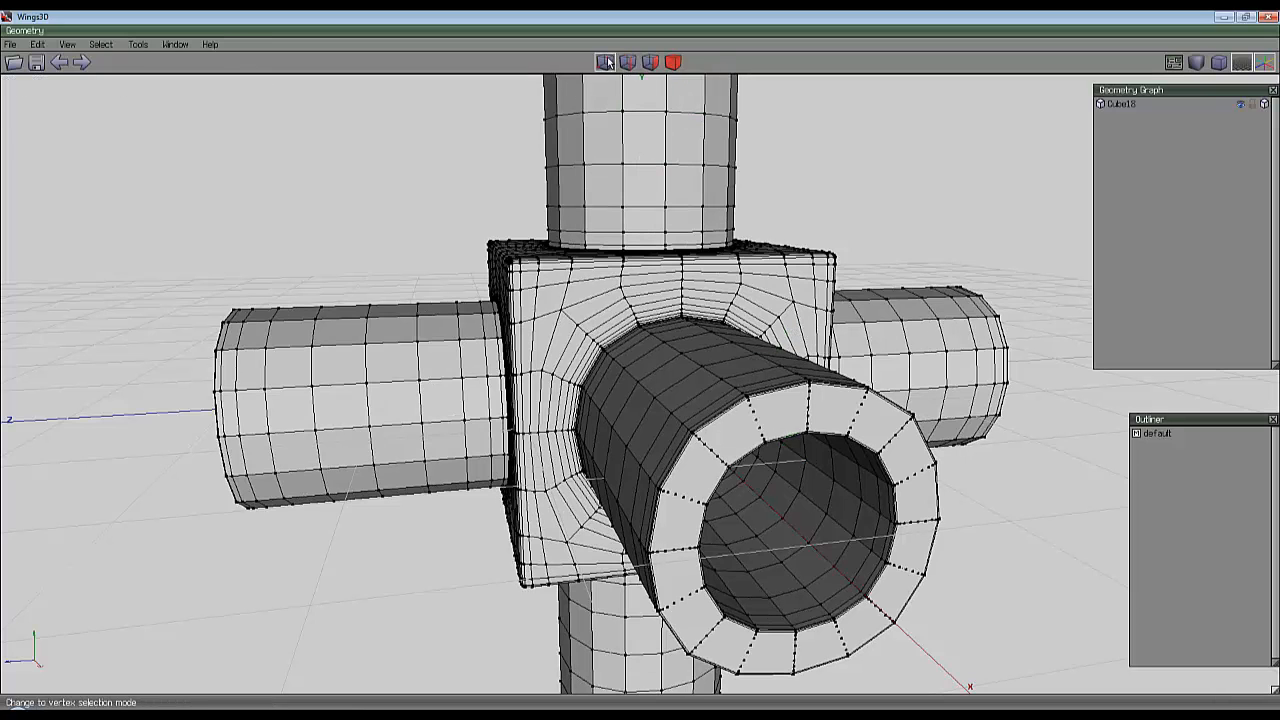
left_click(673, 62)
left_click(668, 125)
right_click(851, 151)
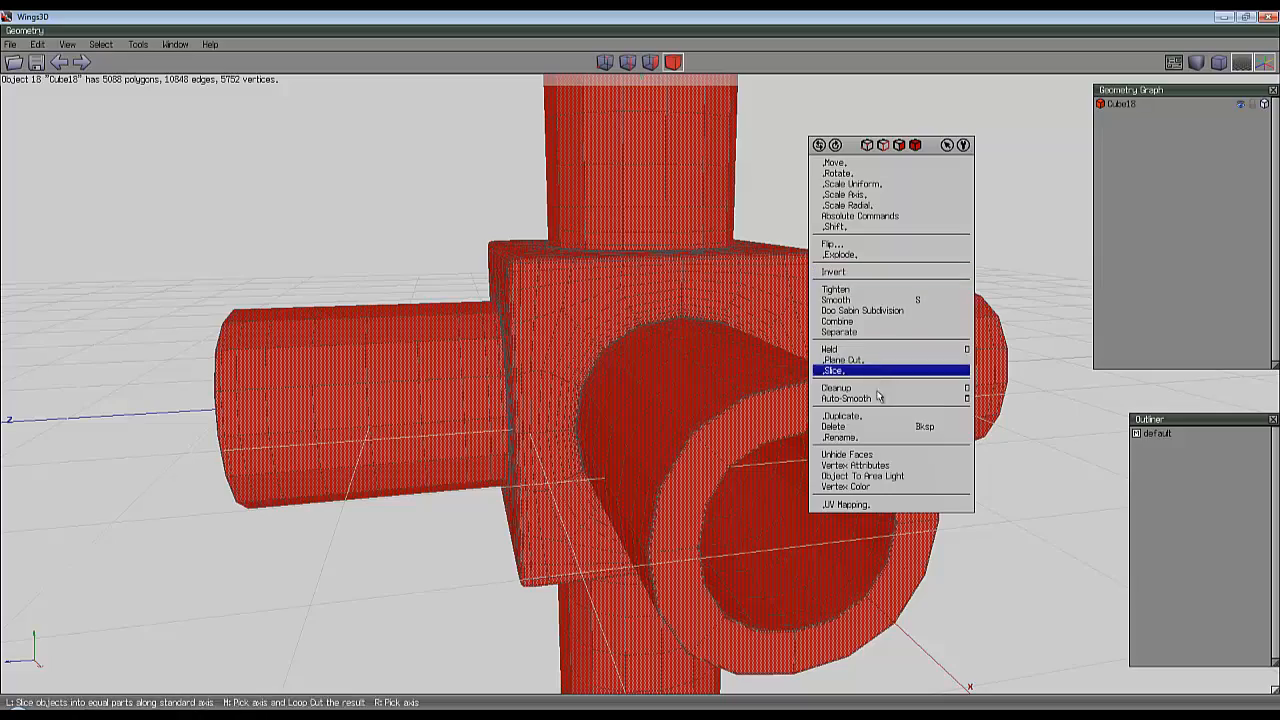
left_click(877, 388)
key("space")
Select the seven parallel edges along one outer wall segment of an arm and extend the selection to similar edges on all arms.
middle_click(870, 215)
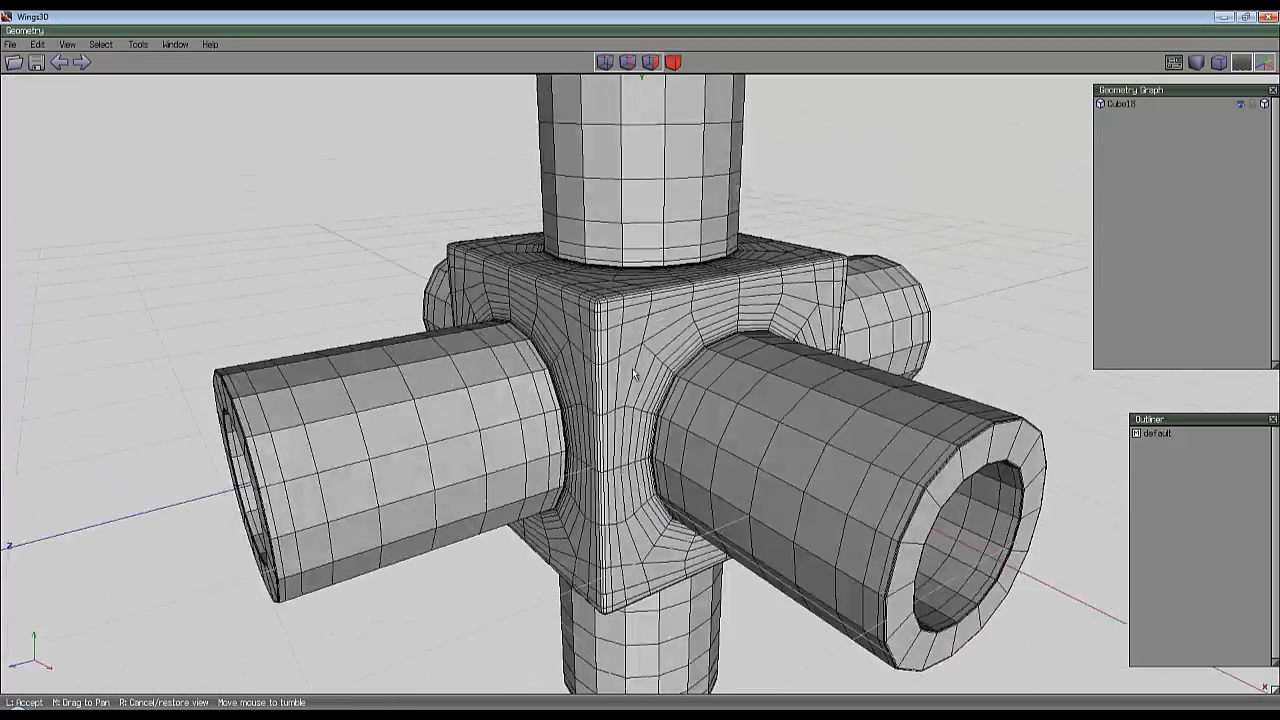
left_click(640, 373)
middle_click(850, 312)
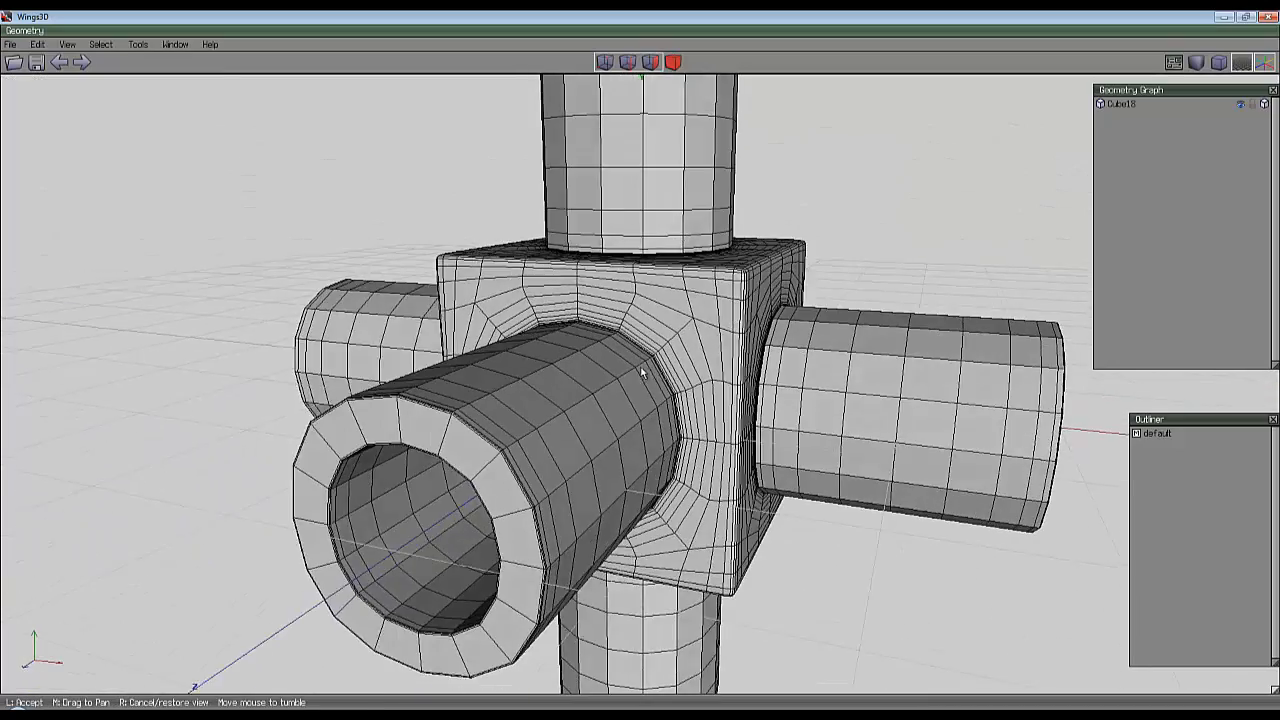
left_click(642, 371)
left_click_drag(777, 369, 857, 380)
key("space")
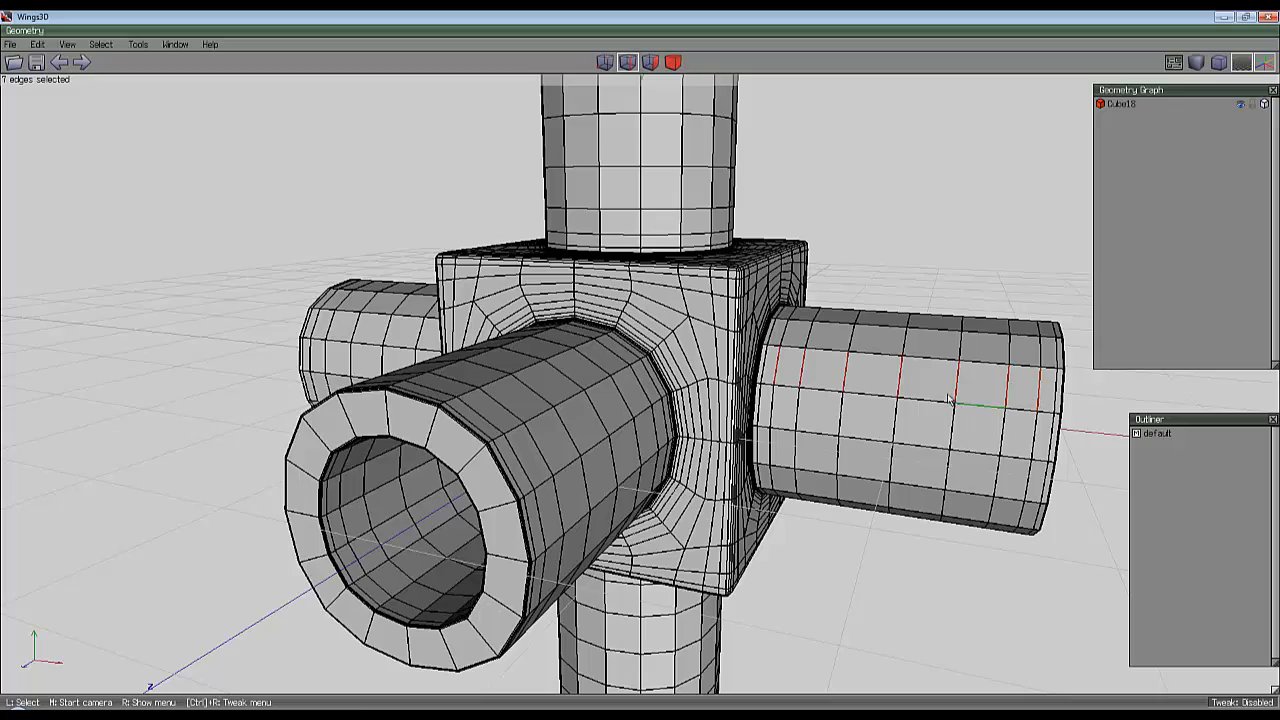
key("i")
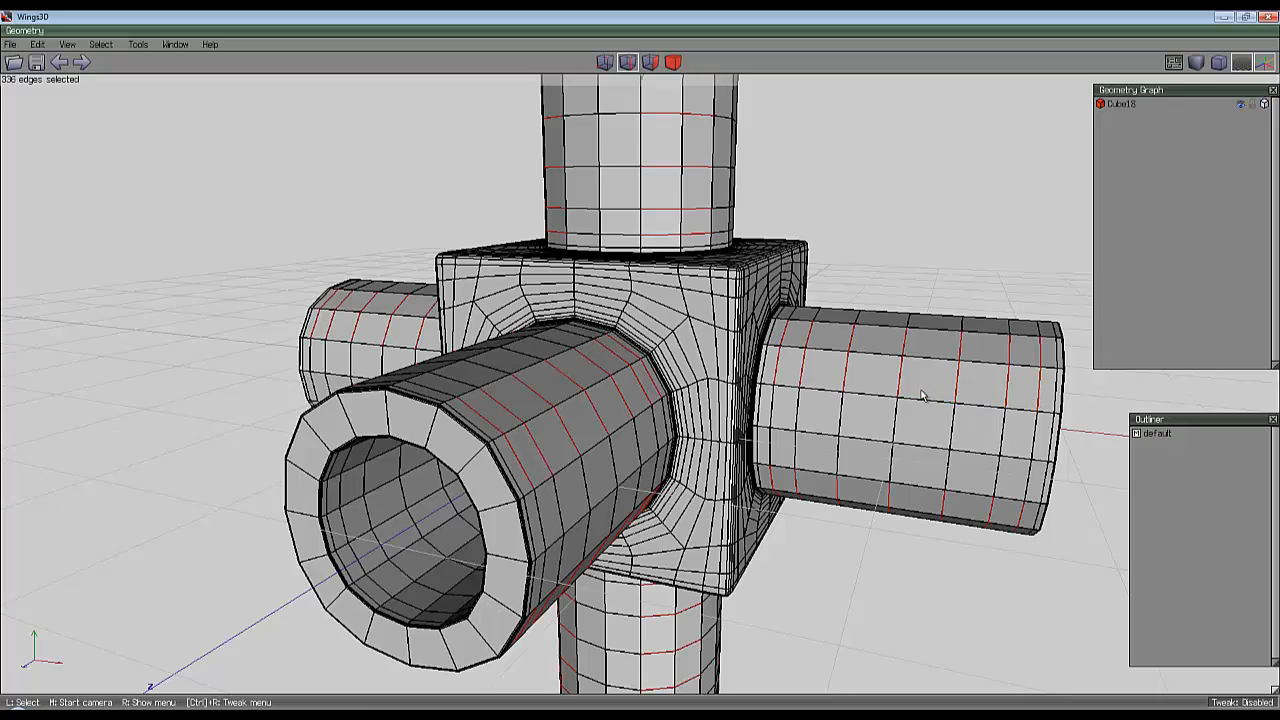
Extend the selected outer wall edges to complete loops and dissolve them on all six arms.
key("l")
middle_click_drag(641, 370, 953, 347)
key("BackSpace")
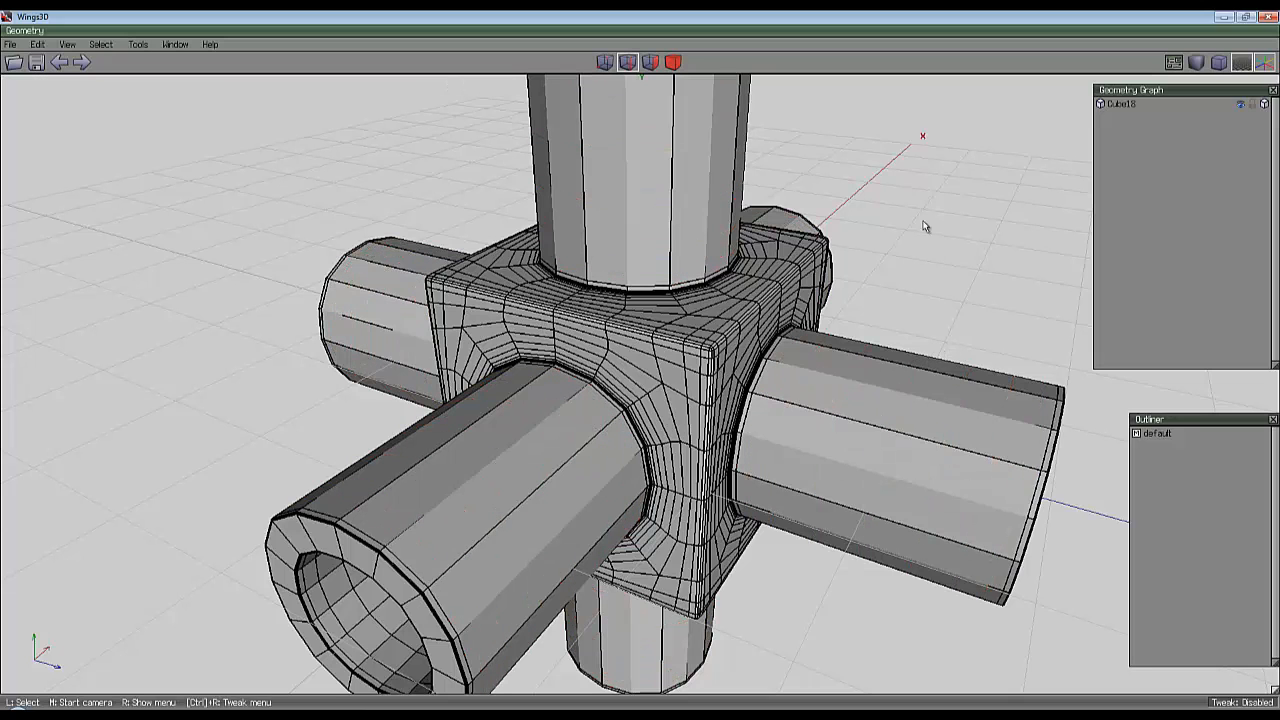
Run Cleanup on the whole object to remove the vertices left on the arms' outer walls, and clear the selection.
right_click(891, 153)
left_click(674, 63)
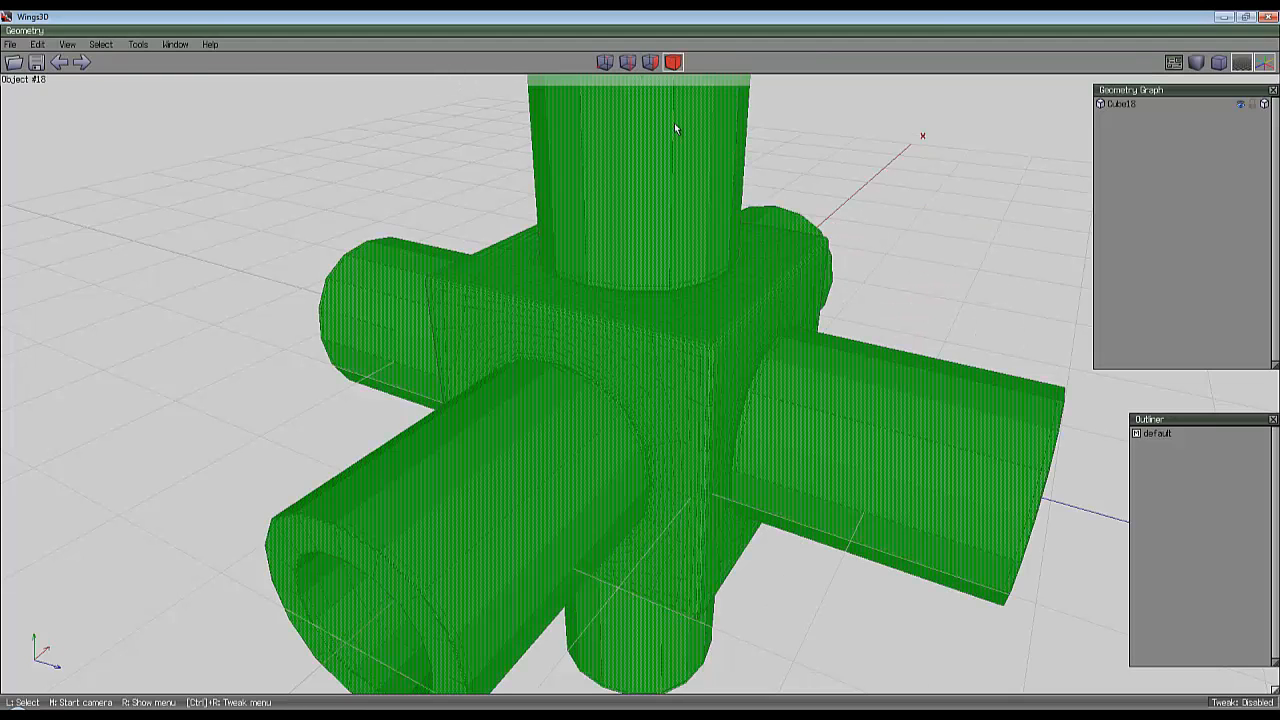
left_click(676, 125)
right_click(844, 149)
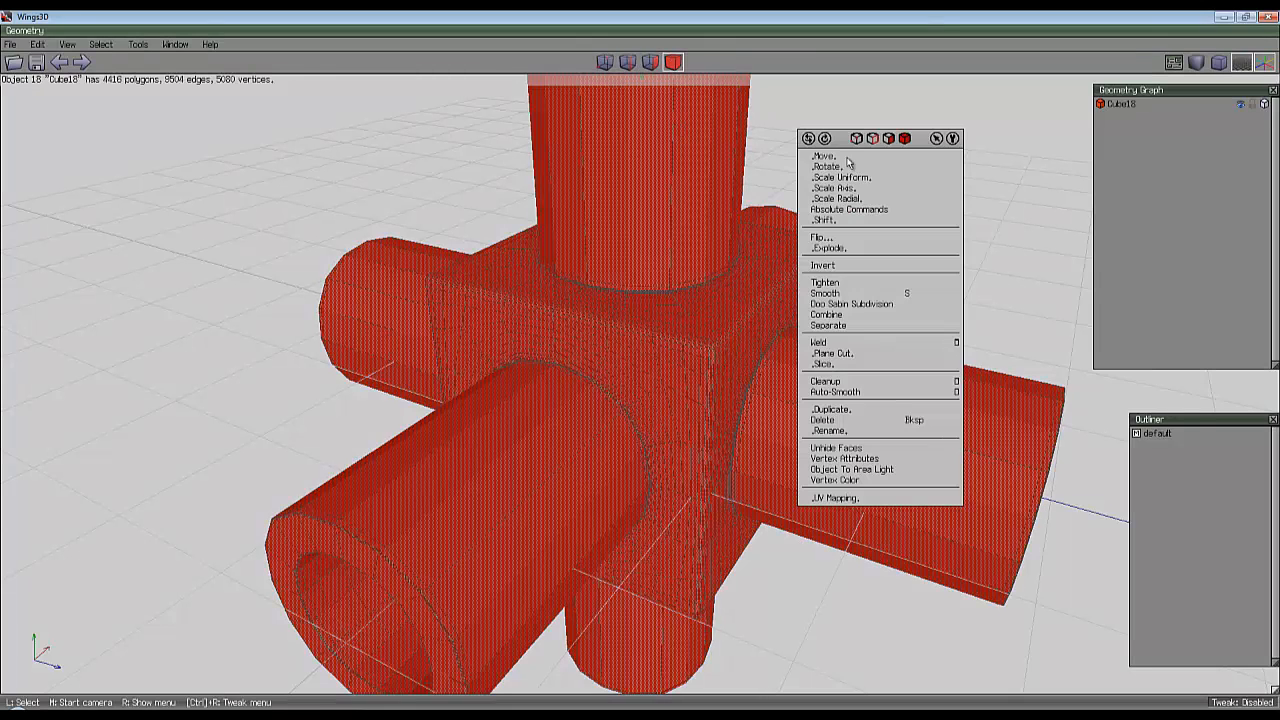
left_click(850, 381)
left_click(843, 282)
Select the seven parallel cross edges along one wall segment inside an arm's bore.
middle_click(843, 282)
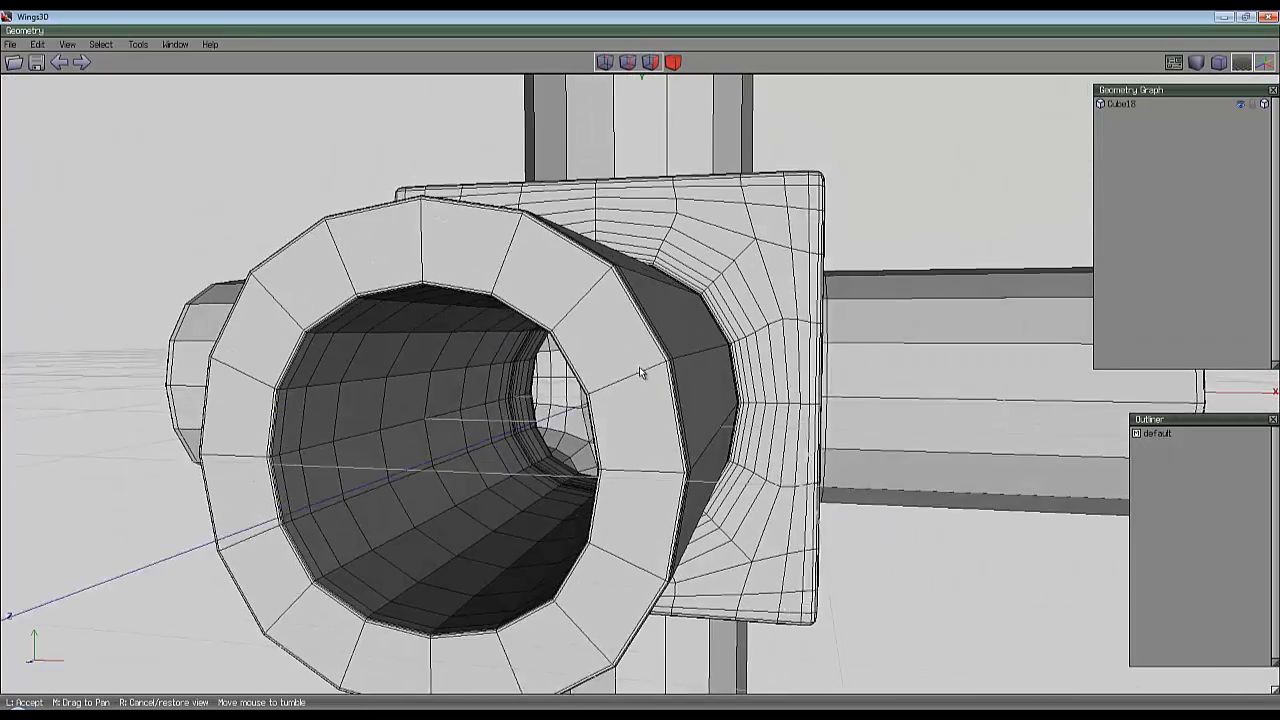
left_click(805, 310)
key("a")
scroll(566, 470, "up", 5)
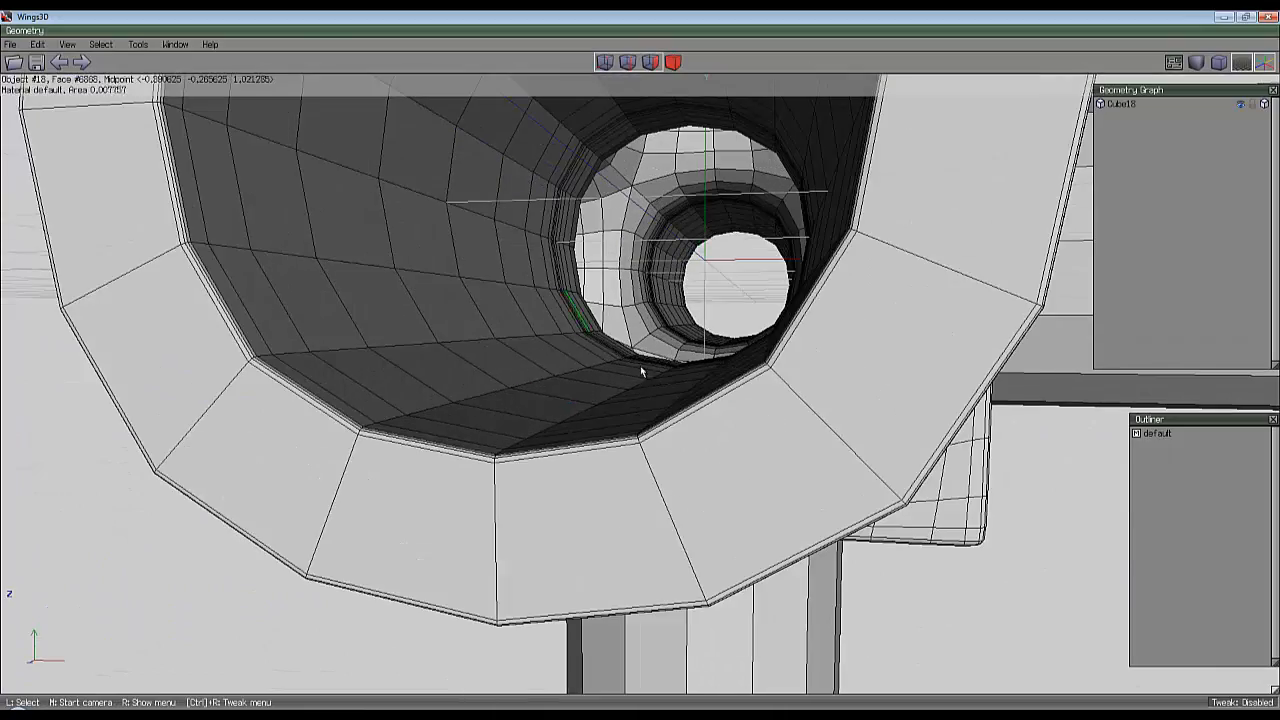
middle_click(640, 367)
left_click(599, 342)
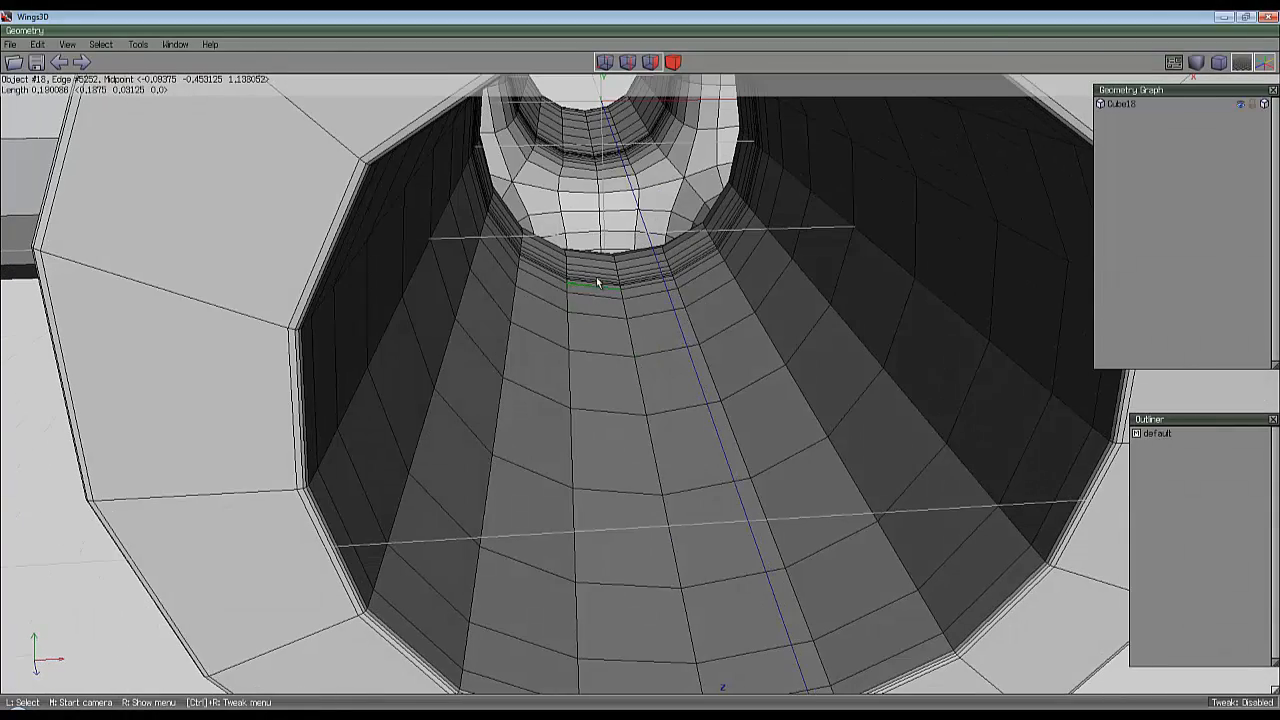
left_click(614, 414)
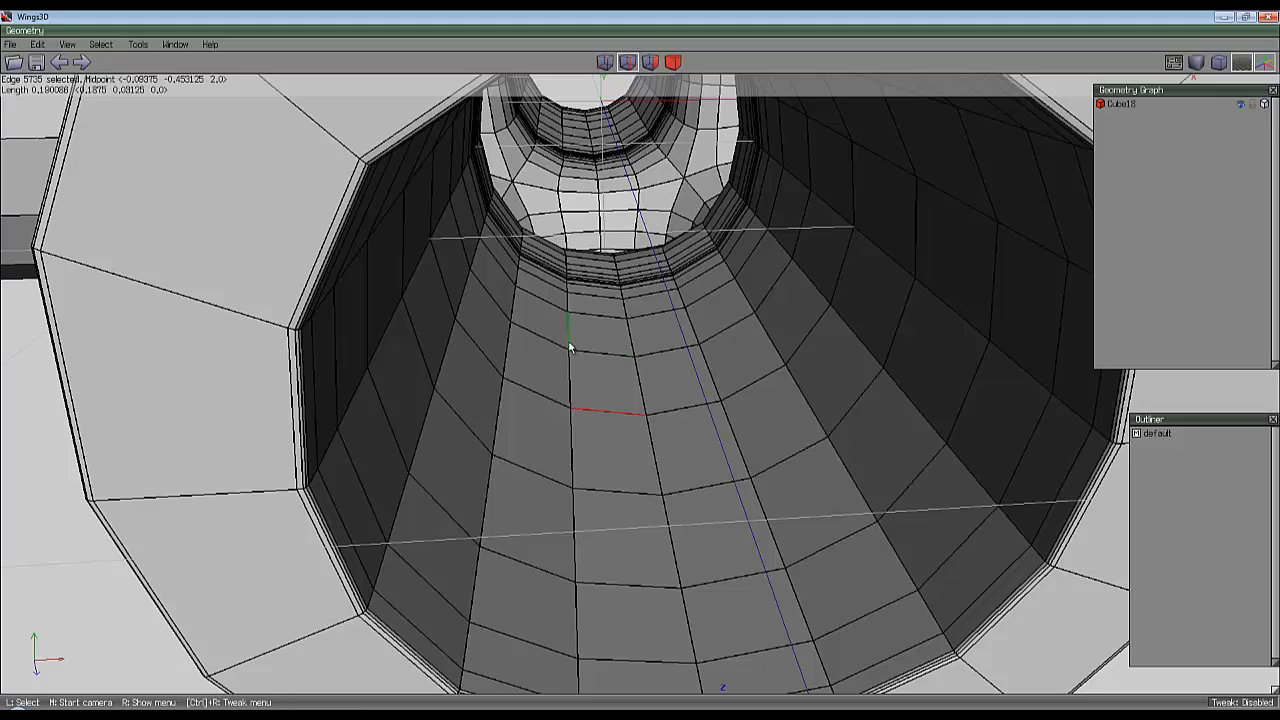
key("F8")
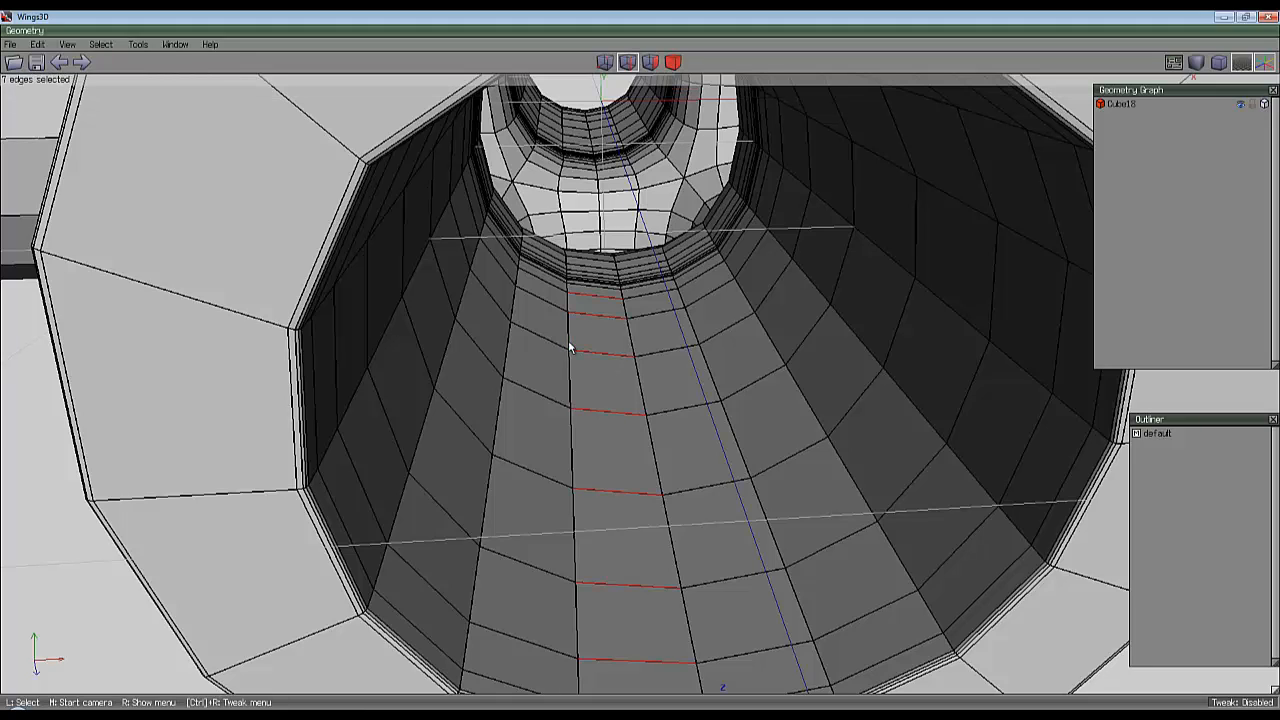
Extend the selected bore edges to full loops and to the similar edges inside every arm, and dissolve them.
scroll(600, 373, "down", 4)
middle_click(631, 380)
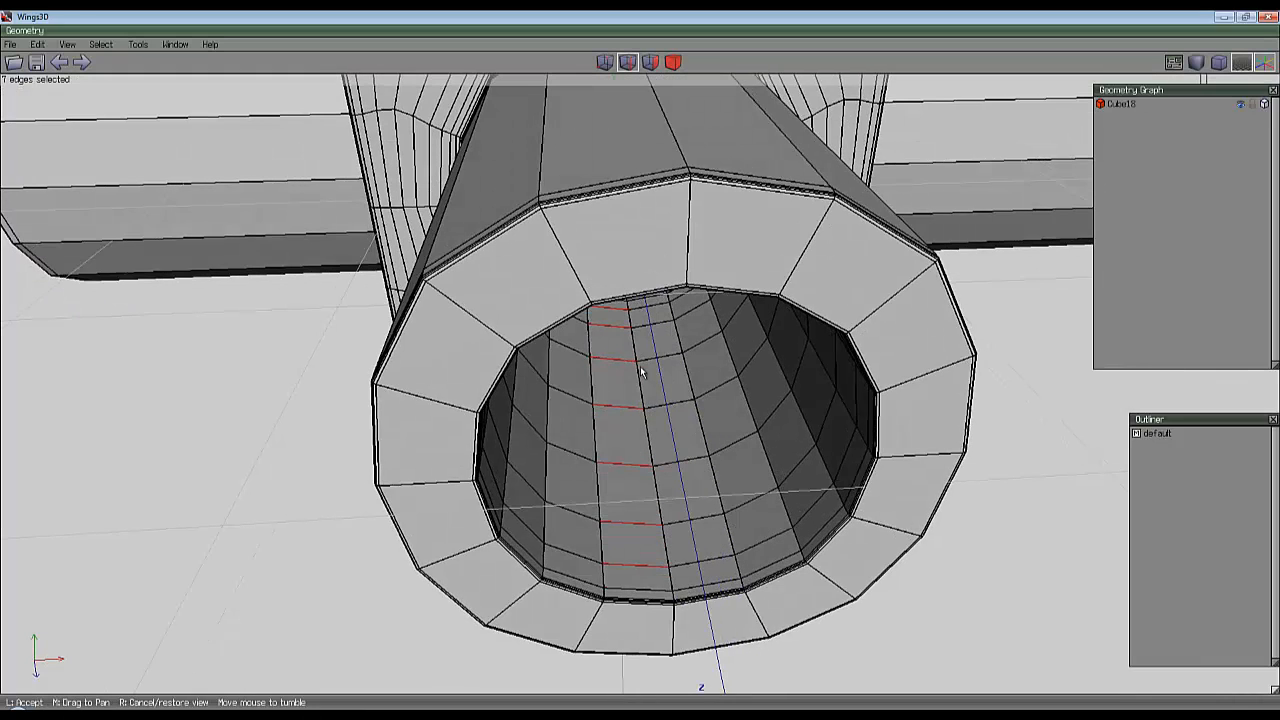
left_click(631, 380)
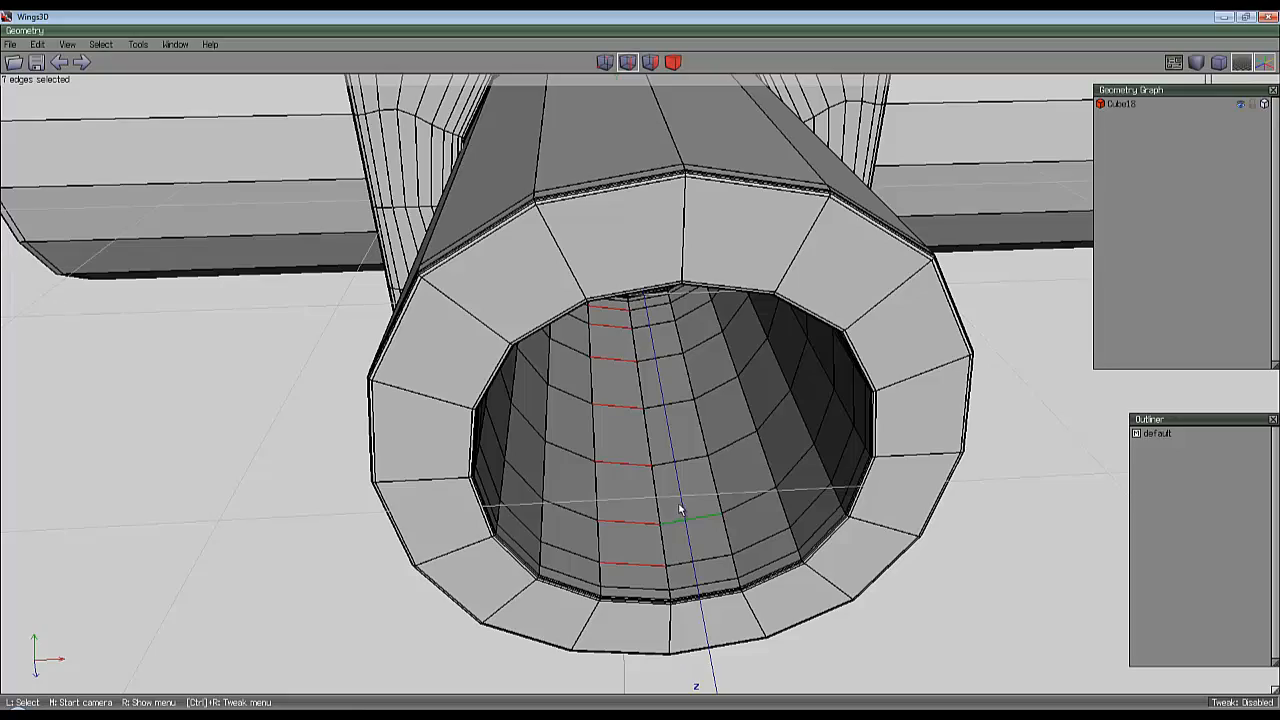
key("l")
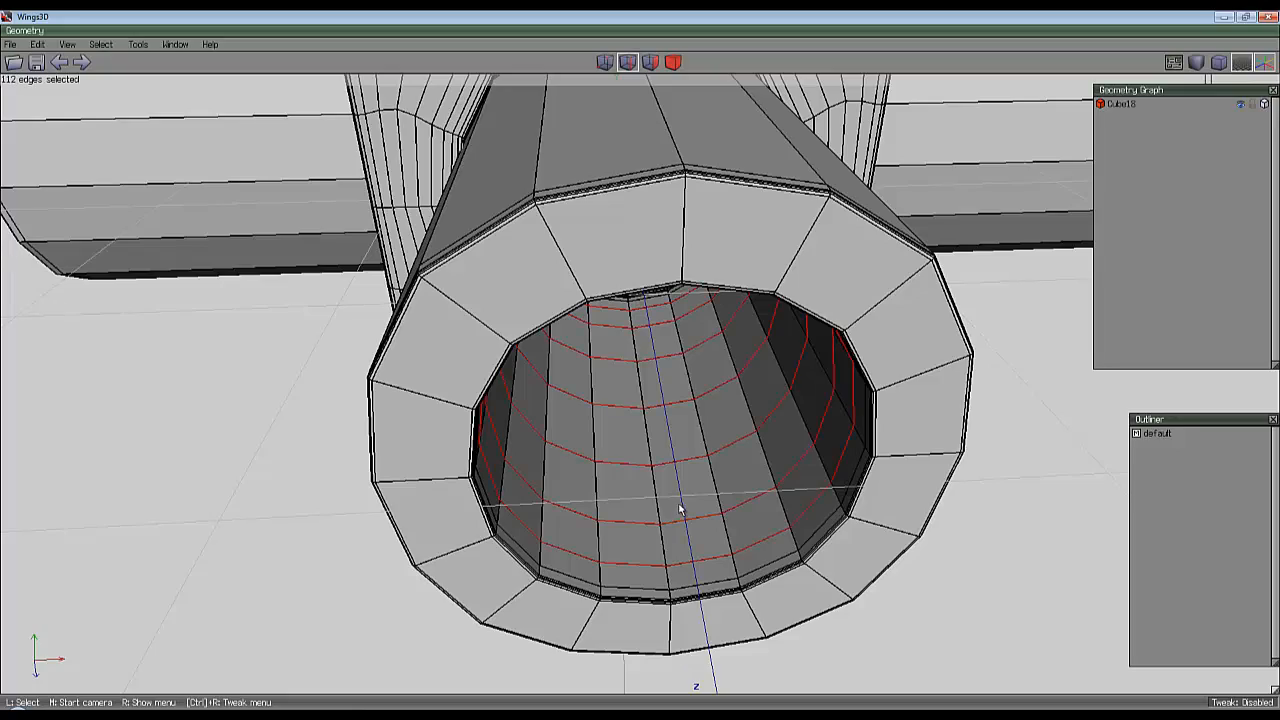
middle_click(714, 414)
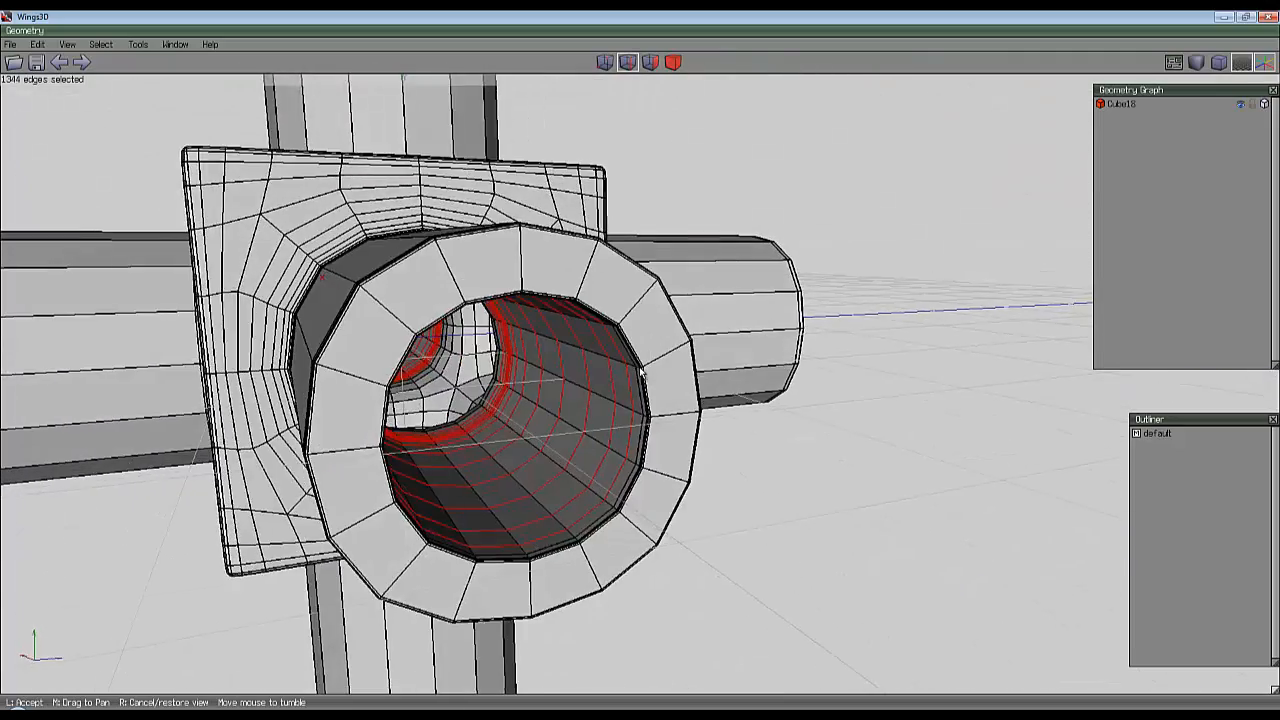
scroll(641, 372, "up", 5)
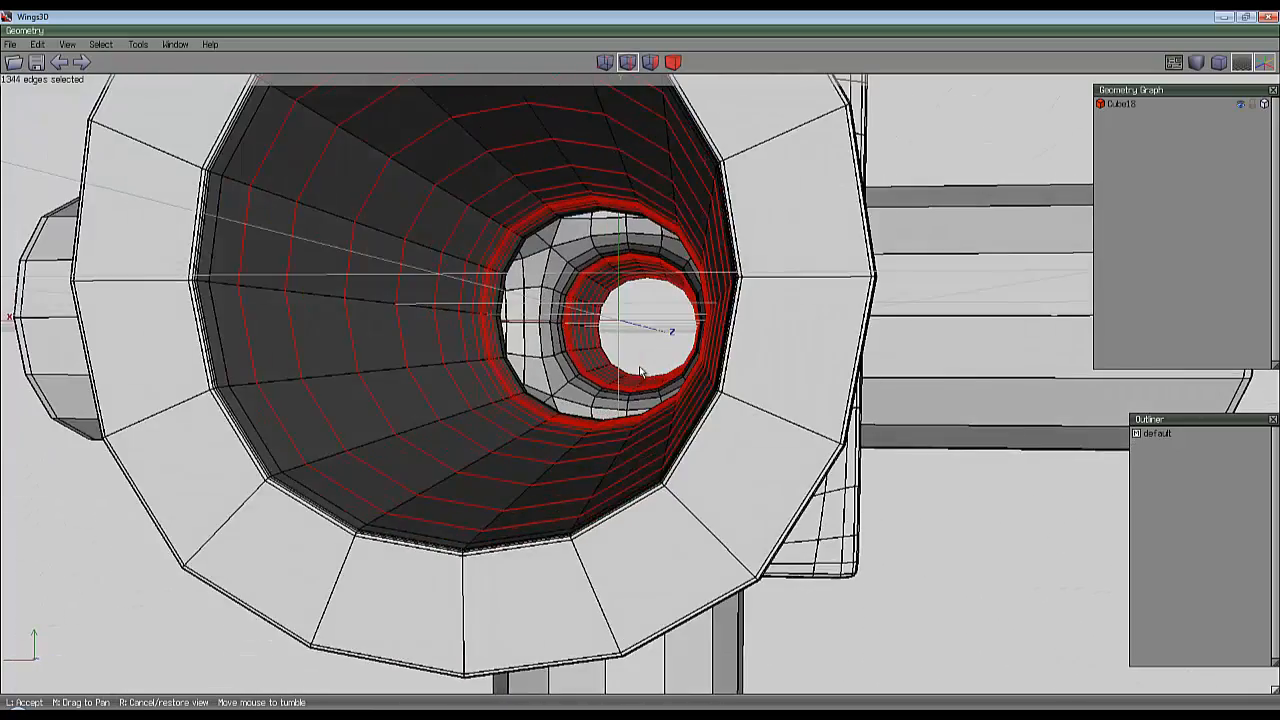
scroll(641, 372, "up", 6)
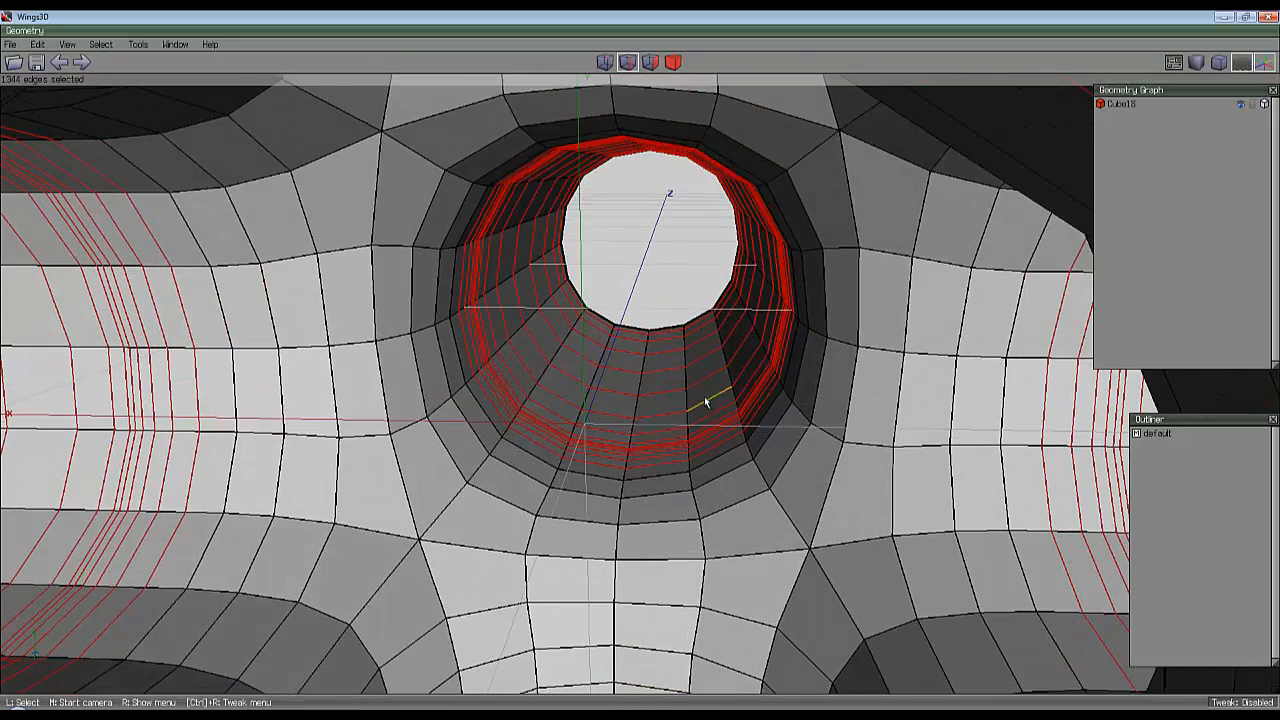
key("space")
Run Cleanup on the whole object to remove the vertices left inside the bores, and clear the selection.
left_click(673, 62)
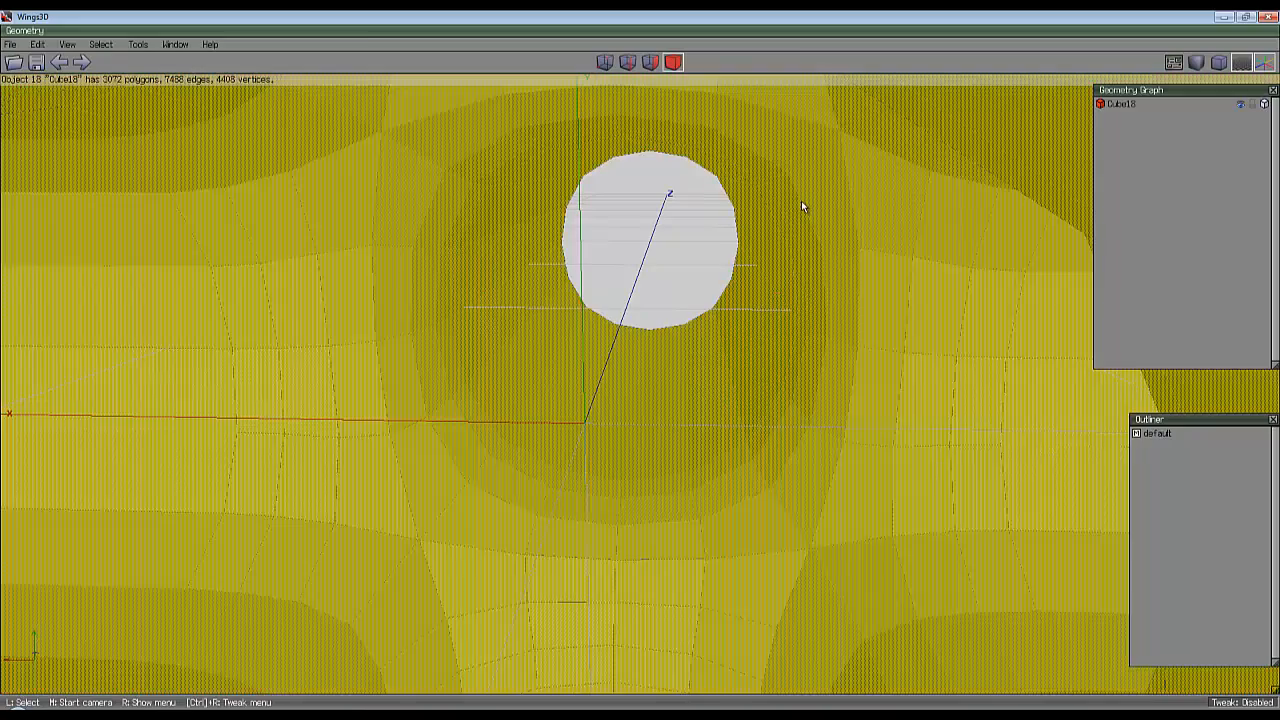
right_click(802, 206)
left_click(802, 443)
key("space")
Select five neighbouring concentric edges in one segment of the cube face around an arm's base.
middle_click(746, 390)
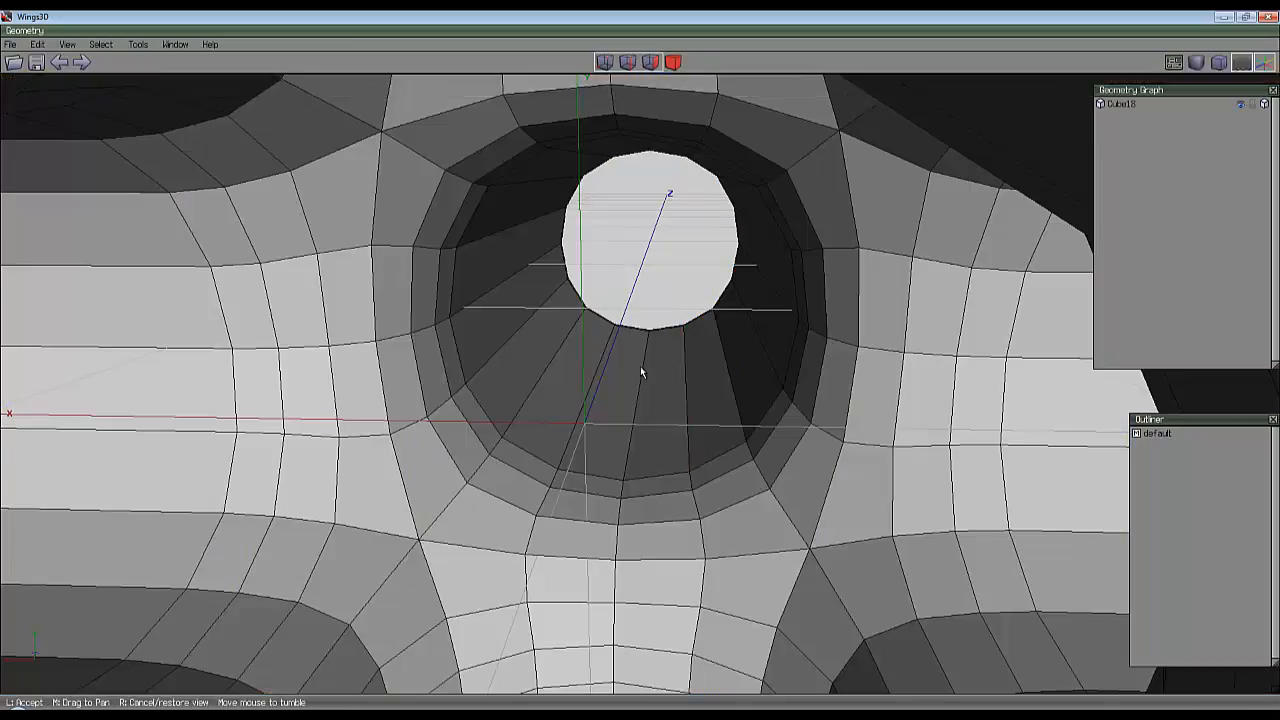
scroll(641, 371, "down", 5)
left_click(685, 351)
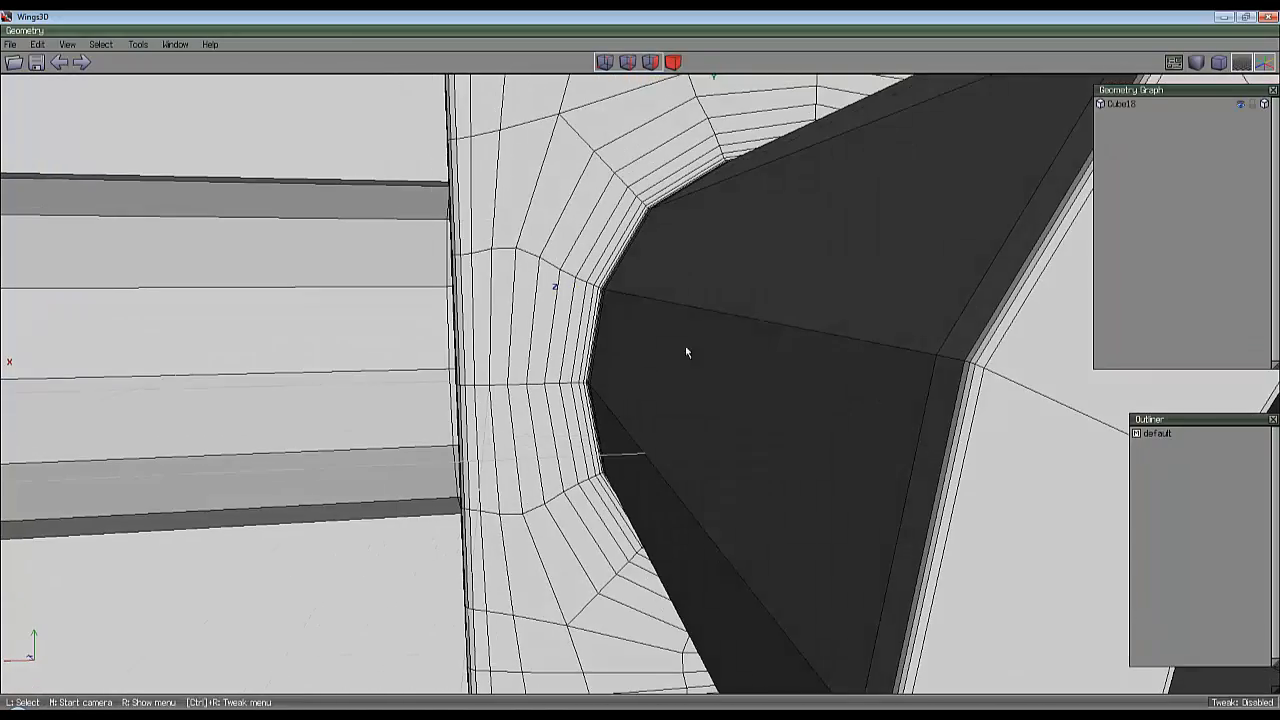
scroll(543, 204, "down", 5)
middle_click(545, 204)
scroll(640, 372, "up", 6)
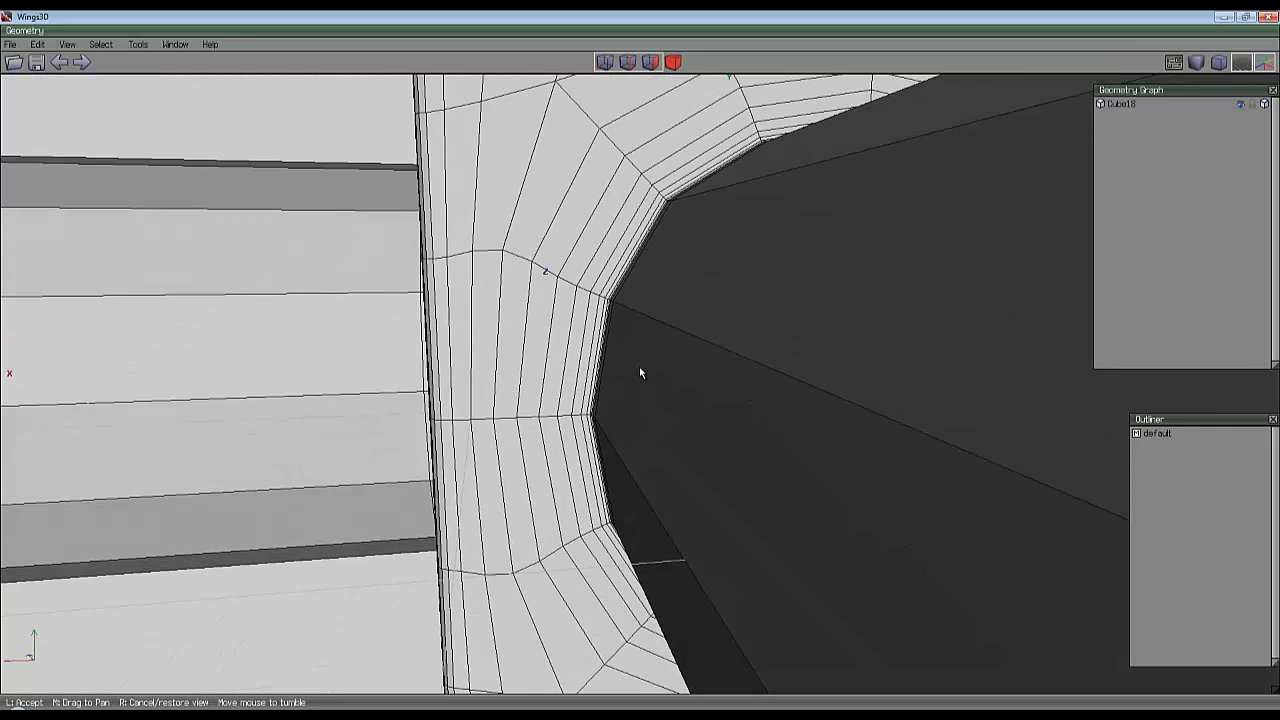
left_click(640, 372)
left_click(539, 220)
left_click(562, 256)
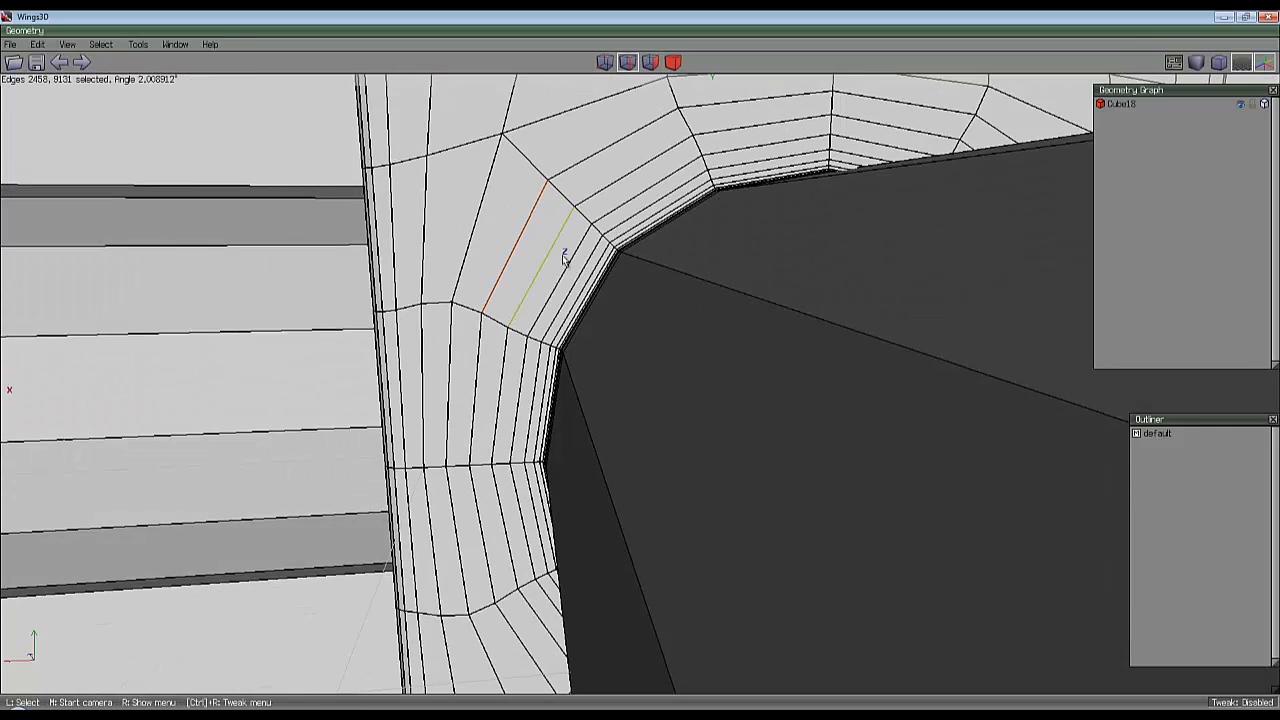
scroll(590, 296, "down", 5)
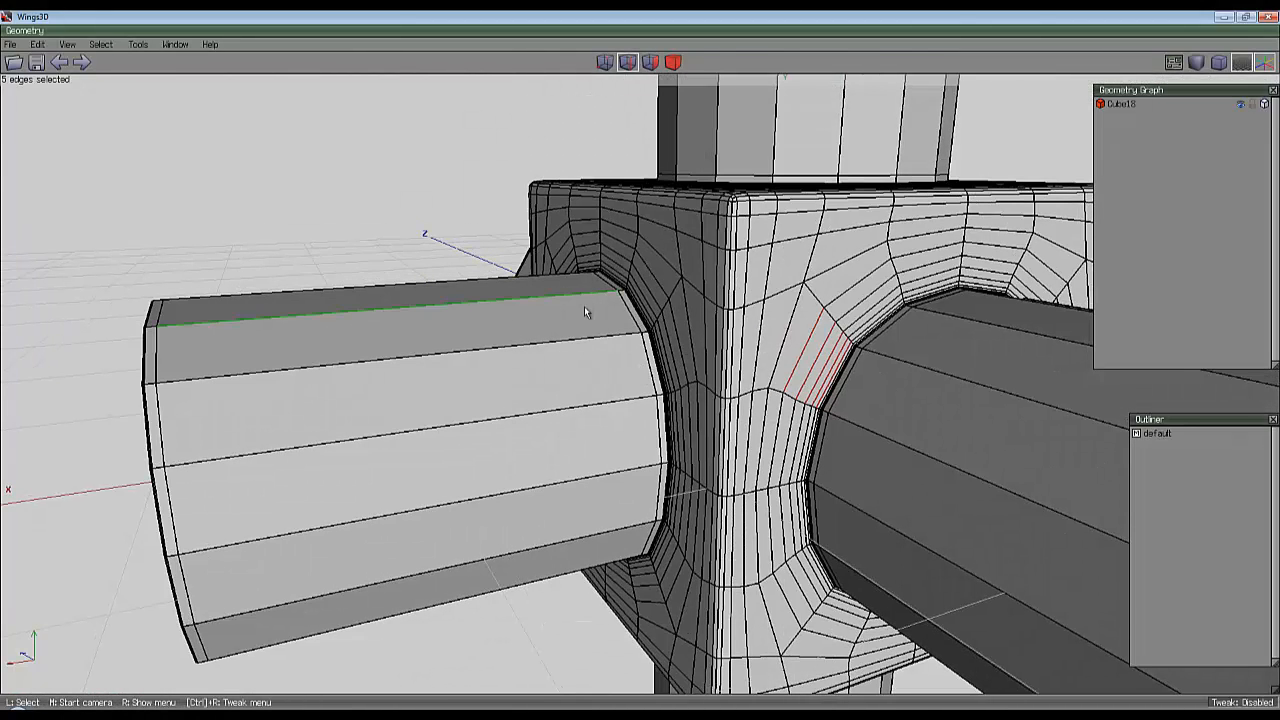
Extend the five selected edges to the concentric loops around every arm base on the cube's faces and dissolve them.
key("l")
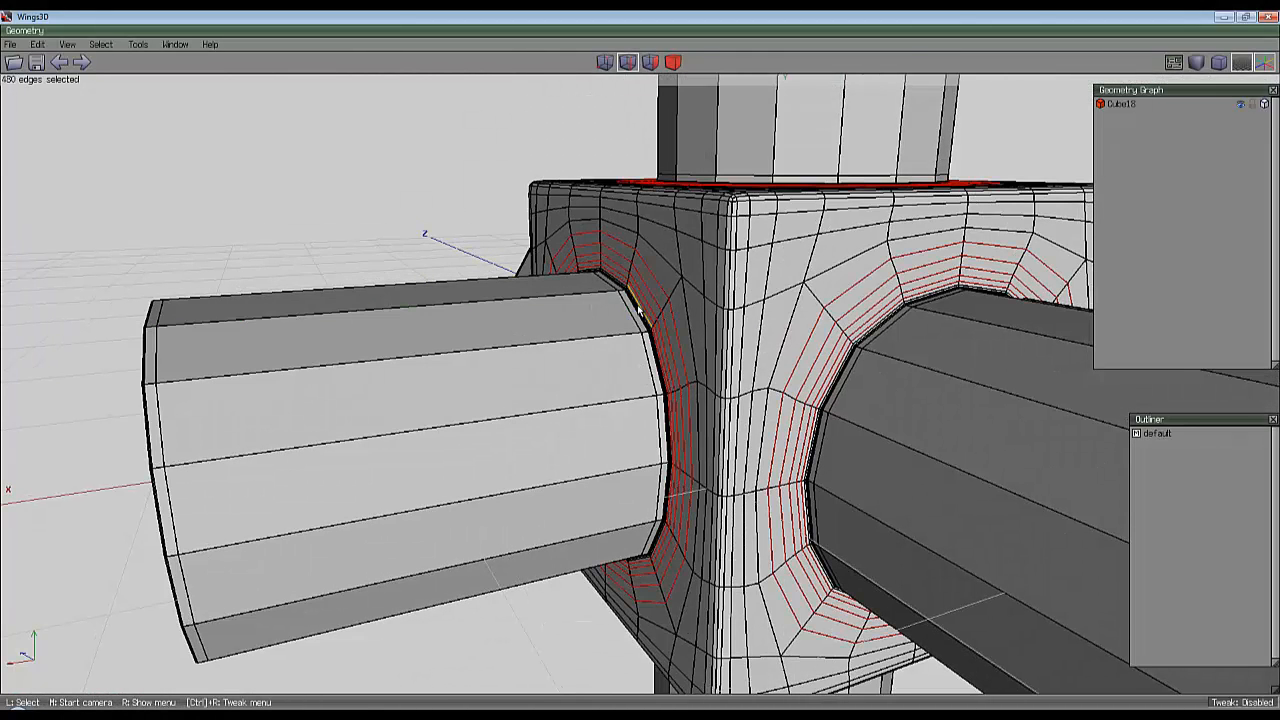
middle_click(643, 373)
scroll(643, 373, "down", 5)
right_click(643, 373)
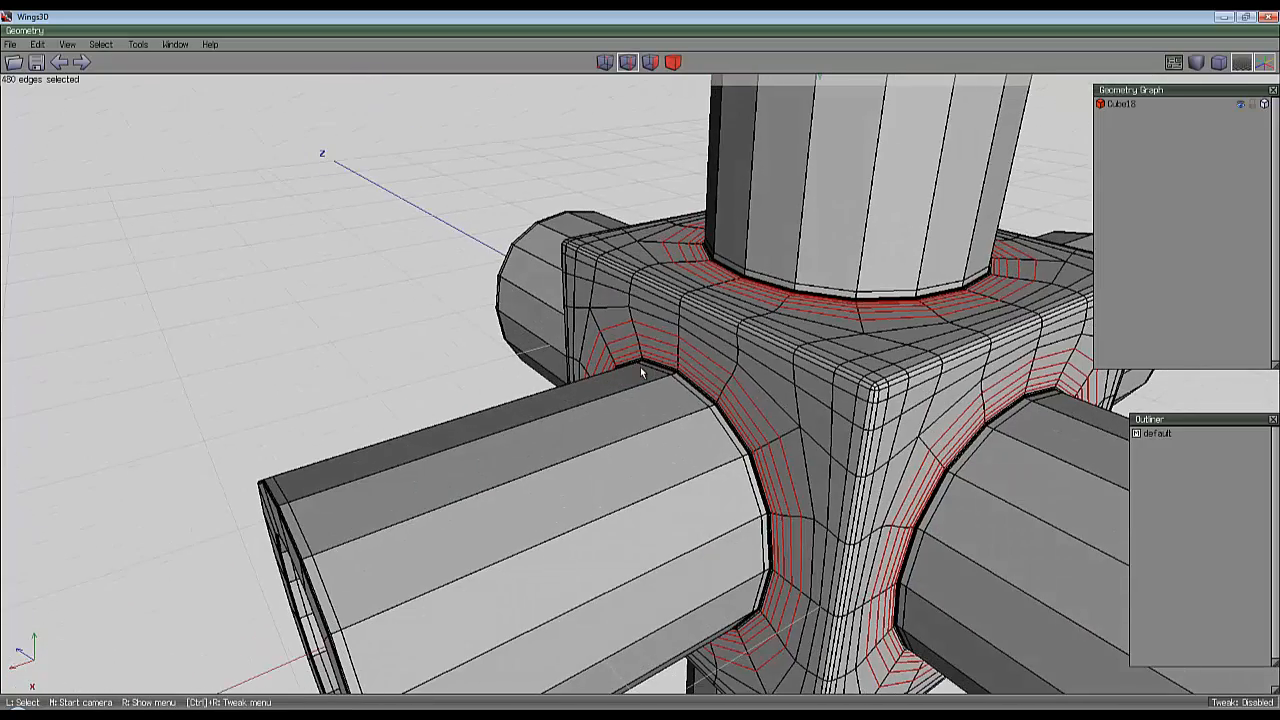
key("space")
Run Cleanup on the whole object to remove the vertices left around the arm bases, and clear the selection.
left_click(673, 62)
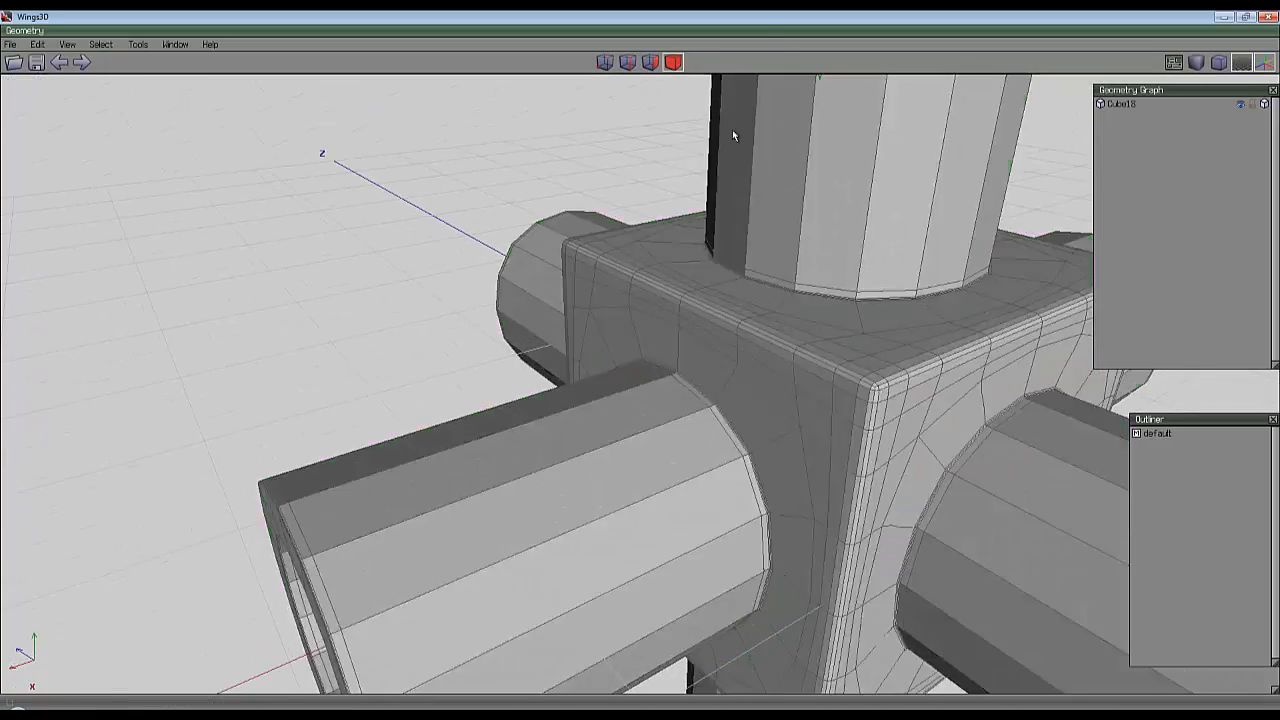
left_click(732, 129)
right_click(604, 204)
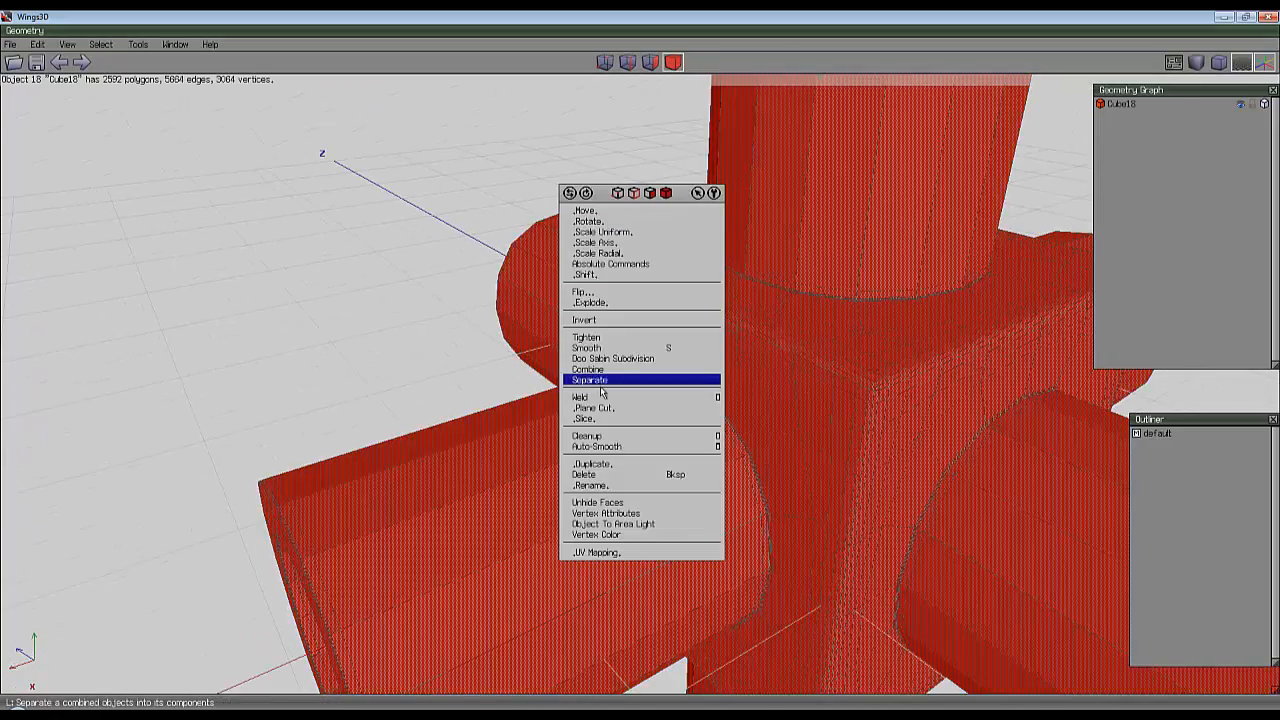
left_click(604, 438)
key("space")
Select the loop-crossing vertex near one corner of a cube face and all 24 similar vertices on the cube.
middle_click(651, 338)
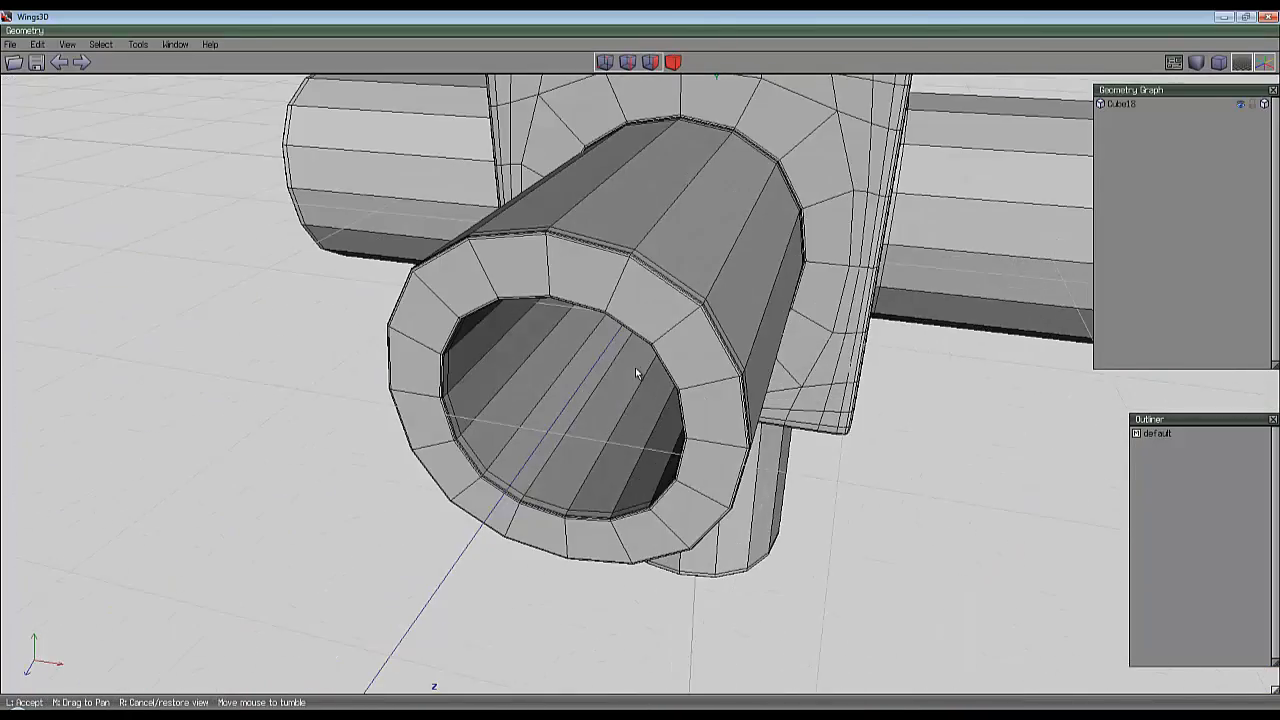
scroll(638, 372, "down", 4)
left_click(638, 372)
key("a")
scroll(766, 244, "up", 5)
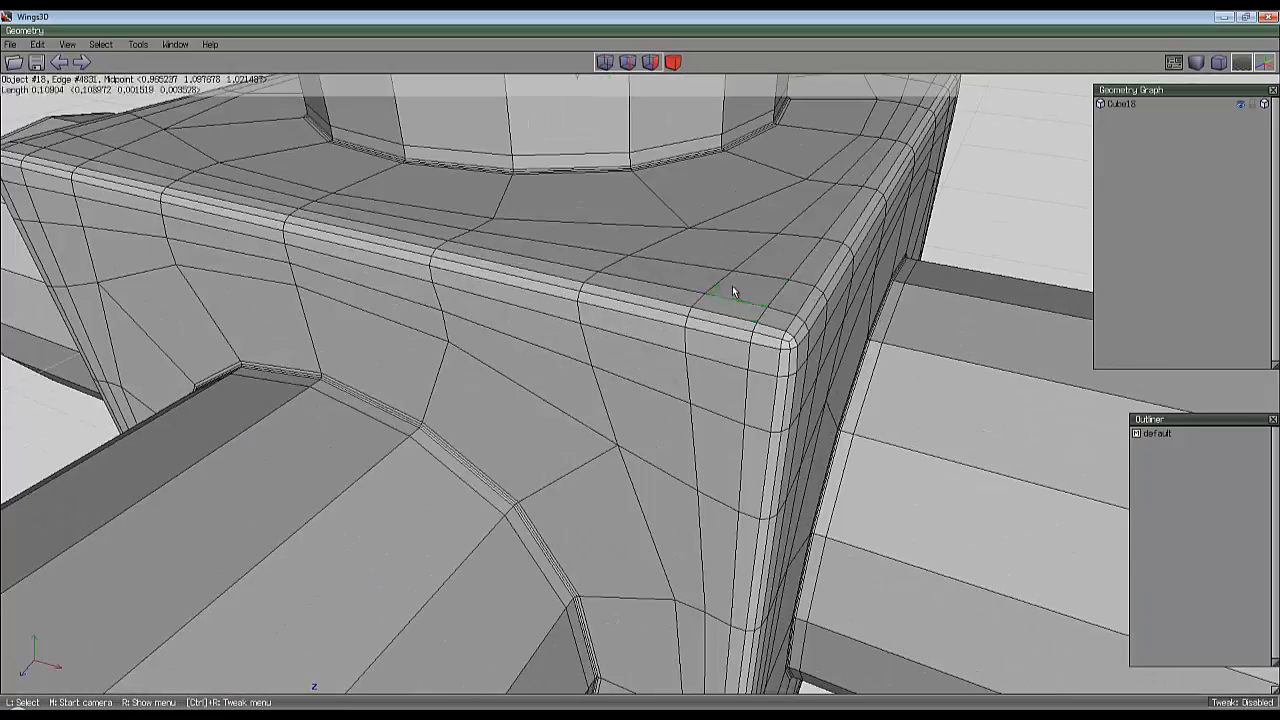
middle_click(734, 290)
left_click(641, 373)
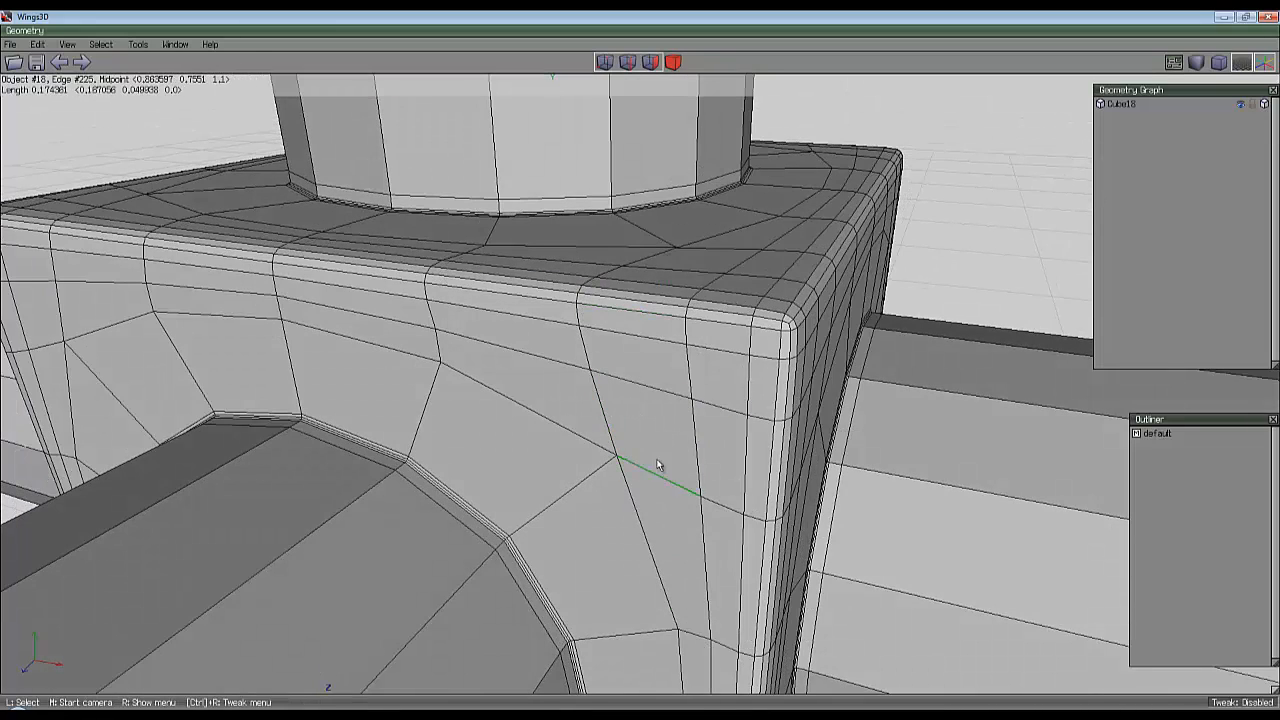
scroll(660, 472, "down", 2)
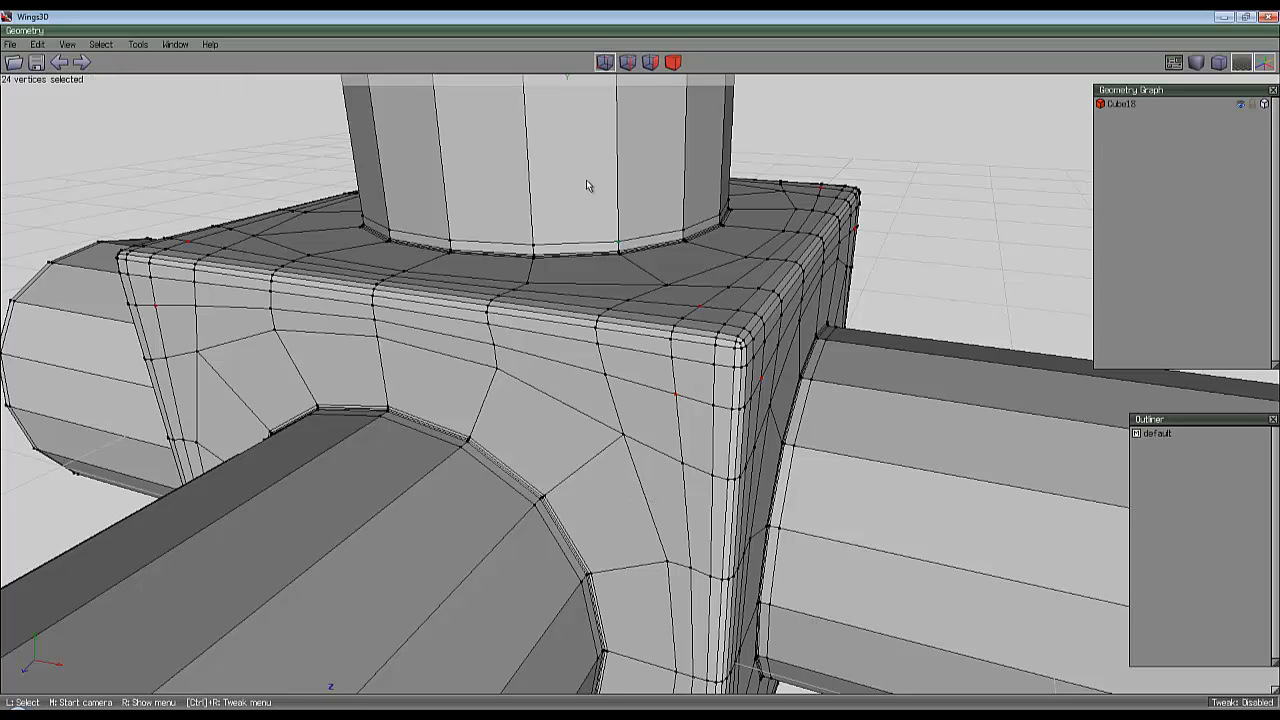
Convert the selected corner vertices to edges, extend them to full loops along the cube's borders, and dissolve the loops.
key("2")
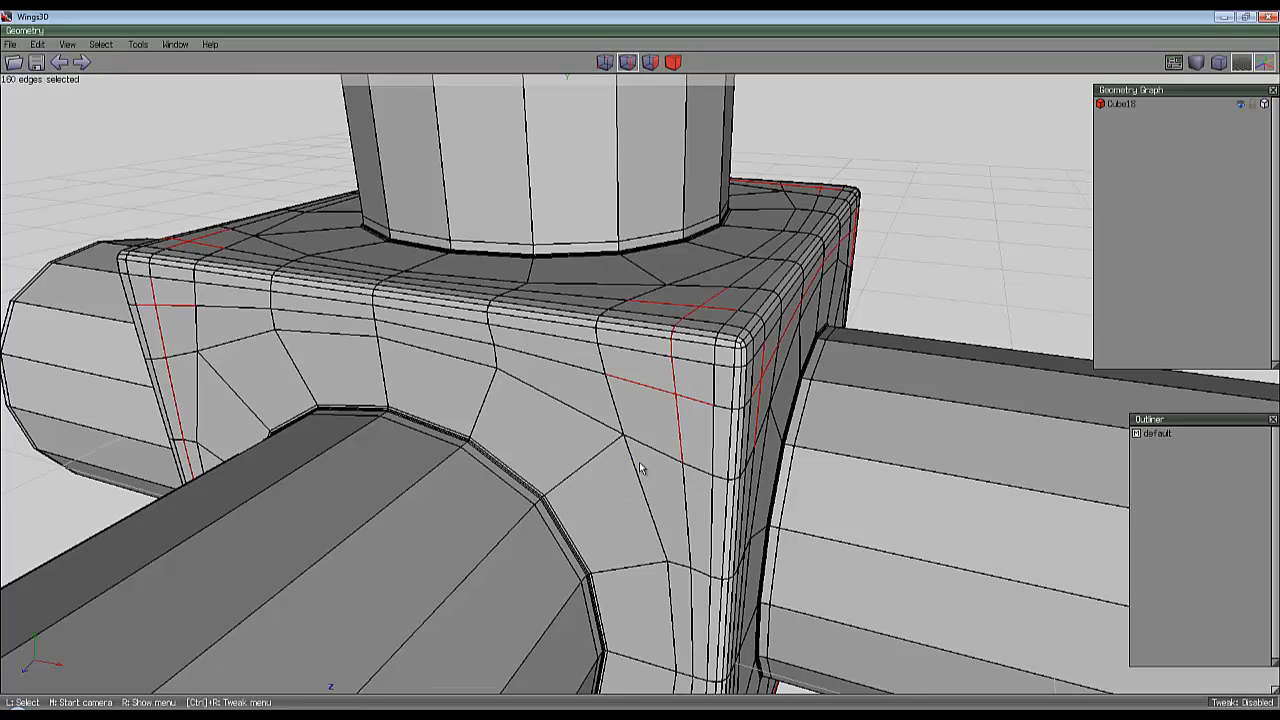
key("l")
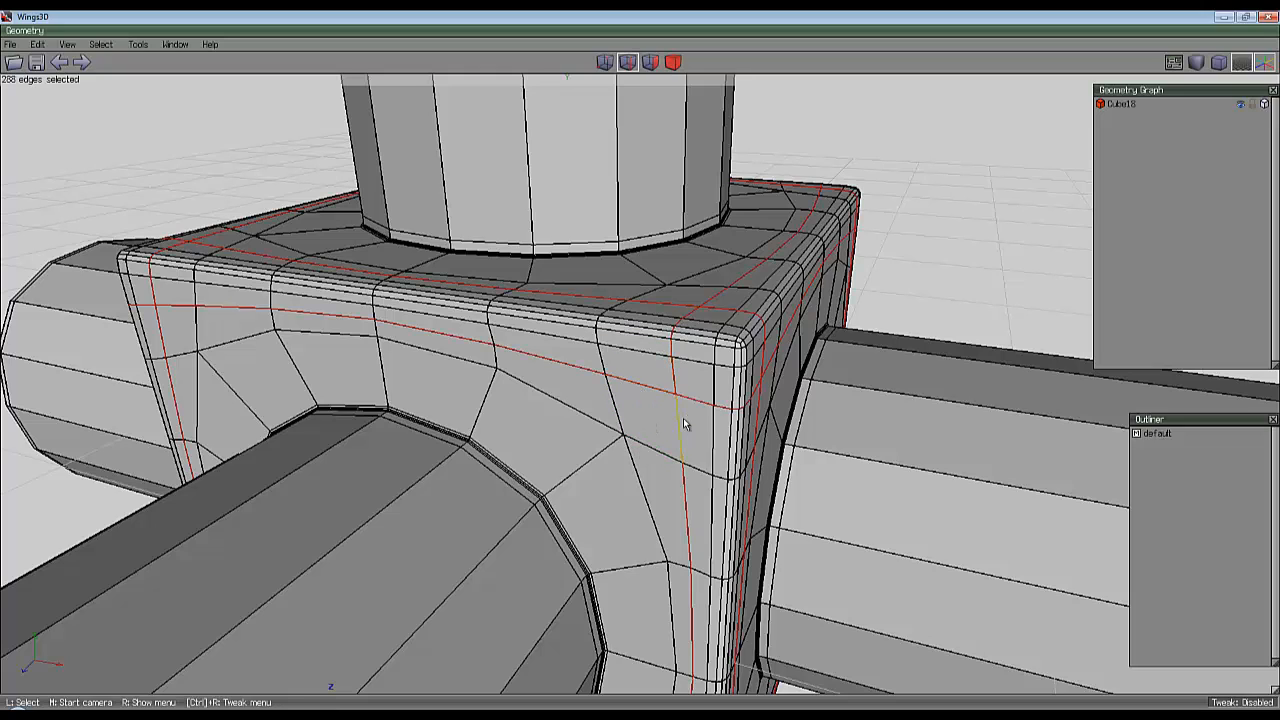
key("space")
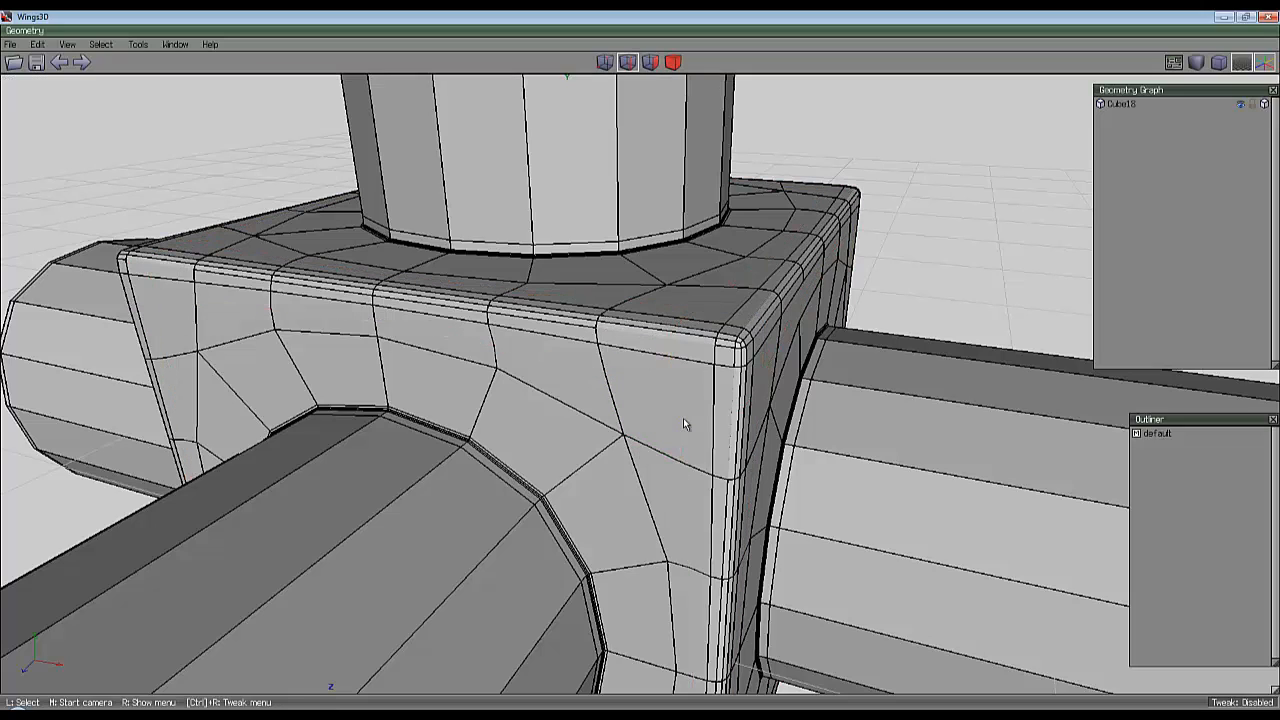
Run Cleanup on the whole object to remove the vertices left along the cube's borders, and clear the selection.
left_click(673, 62)
left_click(750, 292)
right_click(926, 187)
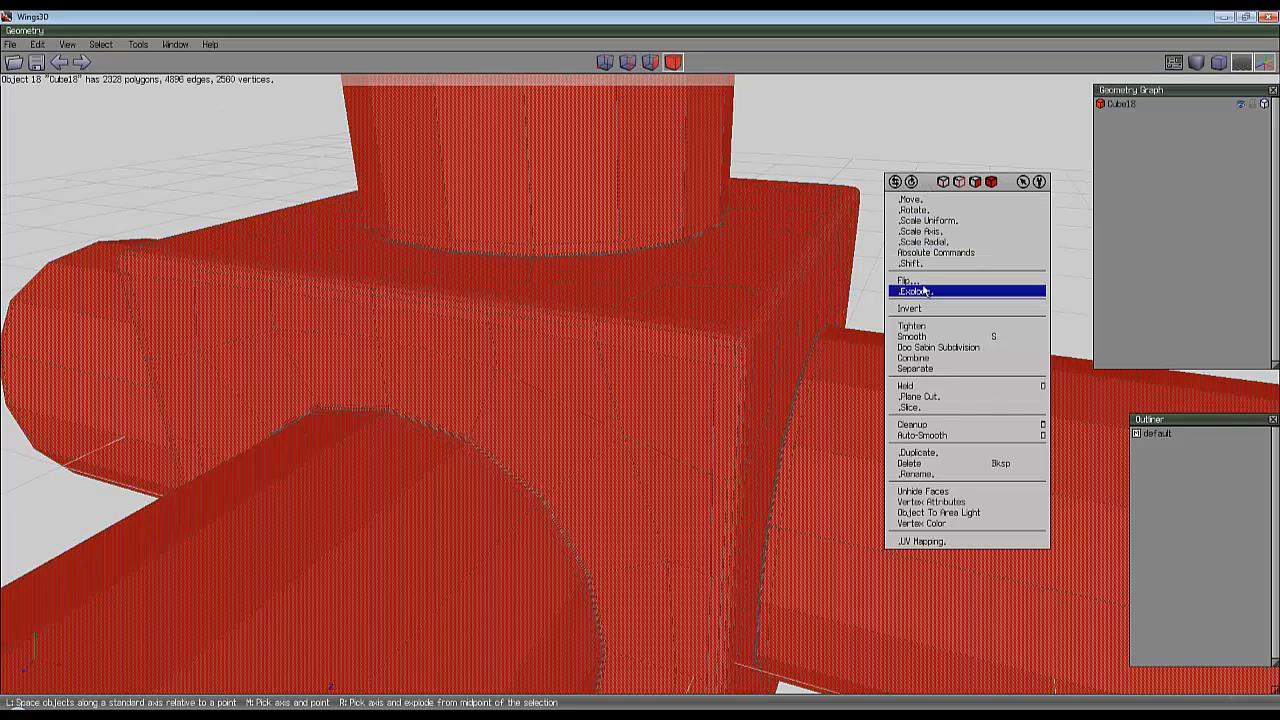
left_click(926, 426)
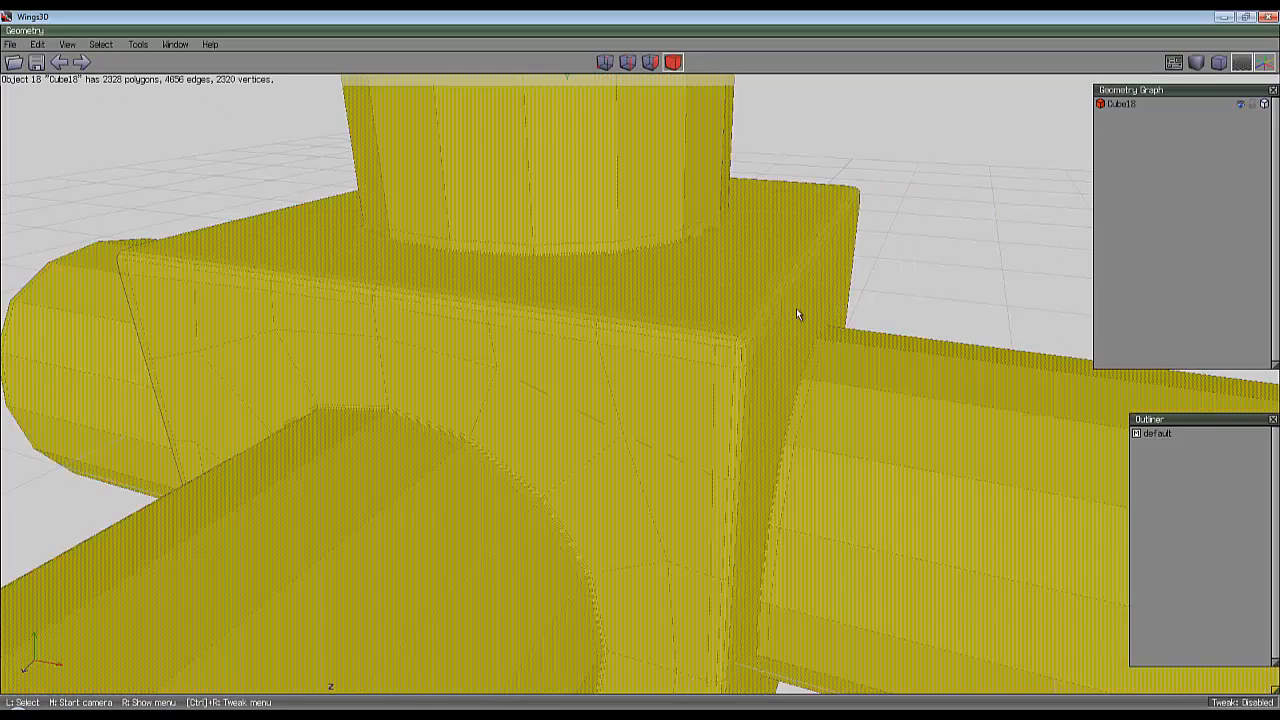
key("space")
Select the five closely spaced parallel edges on one segment of an arm's base where it meets the cube.
scroll(811, 294, "down", 10)
middle_click(811, 294)
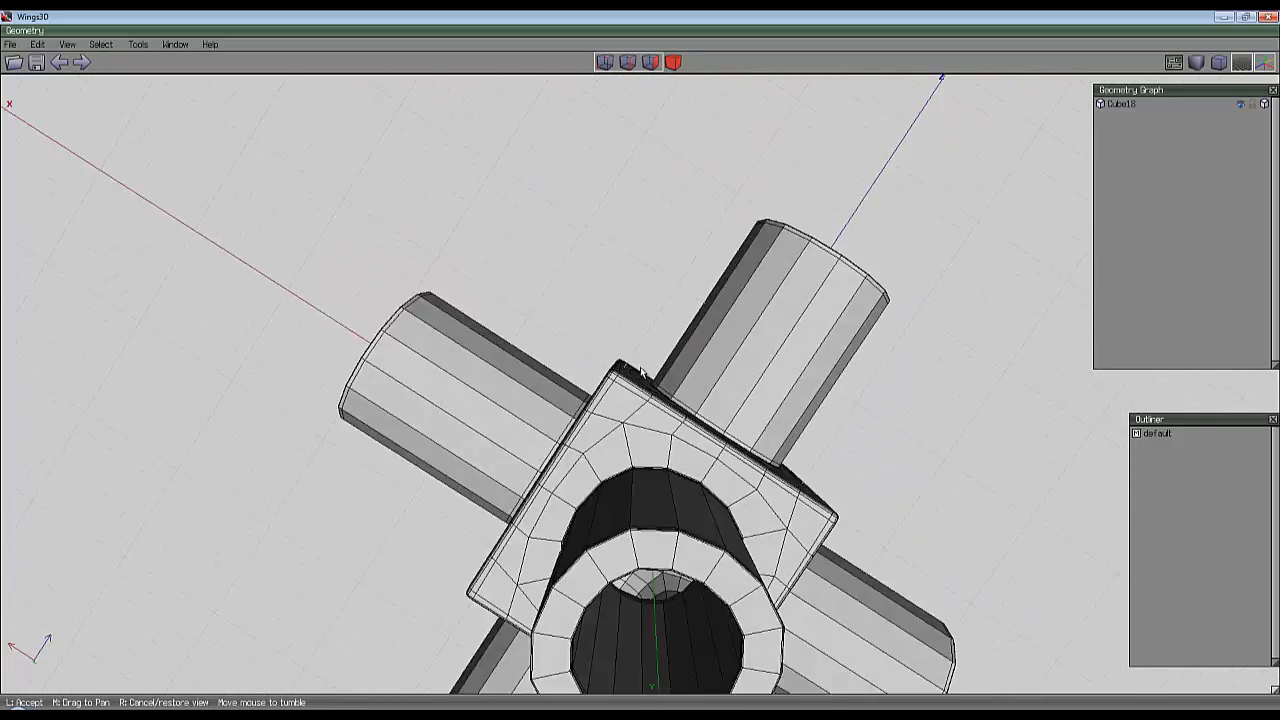
left_click(797, 313)
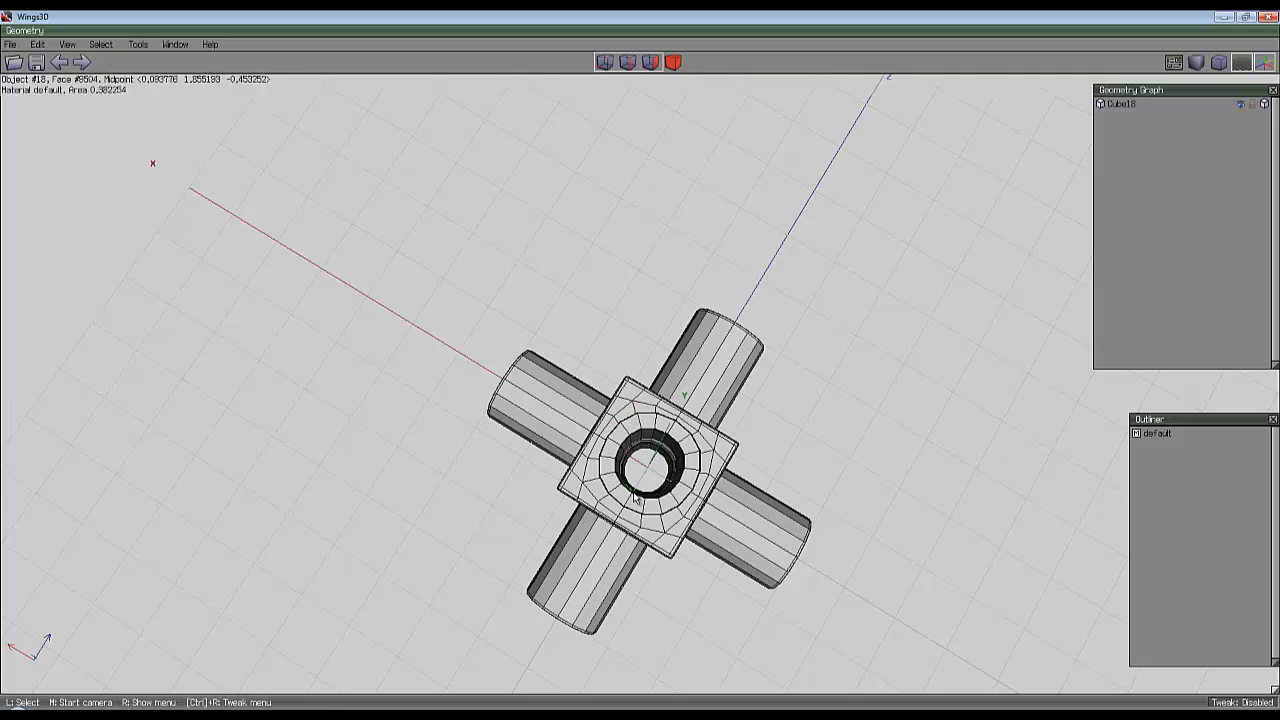
middle_click(699, 466)
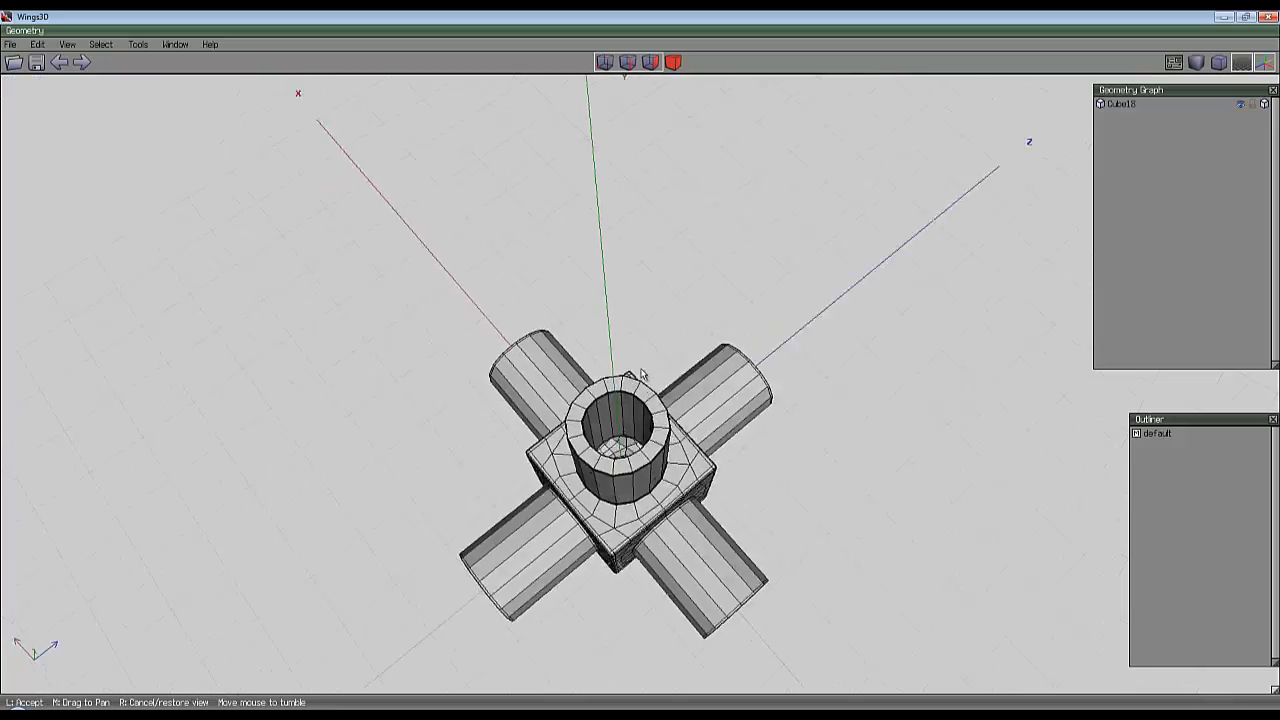
scroll(640, 372, "up", 5)
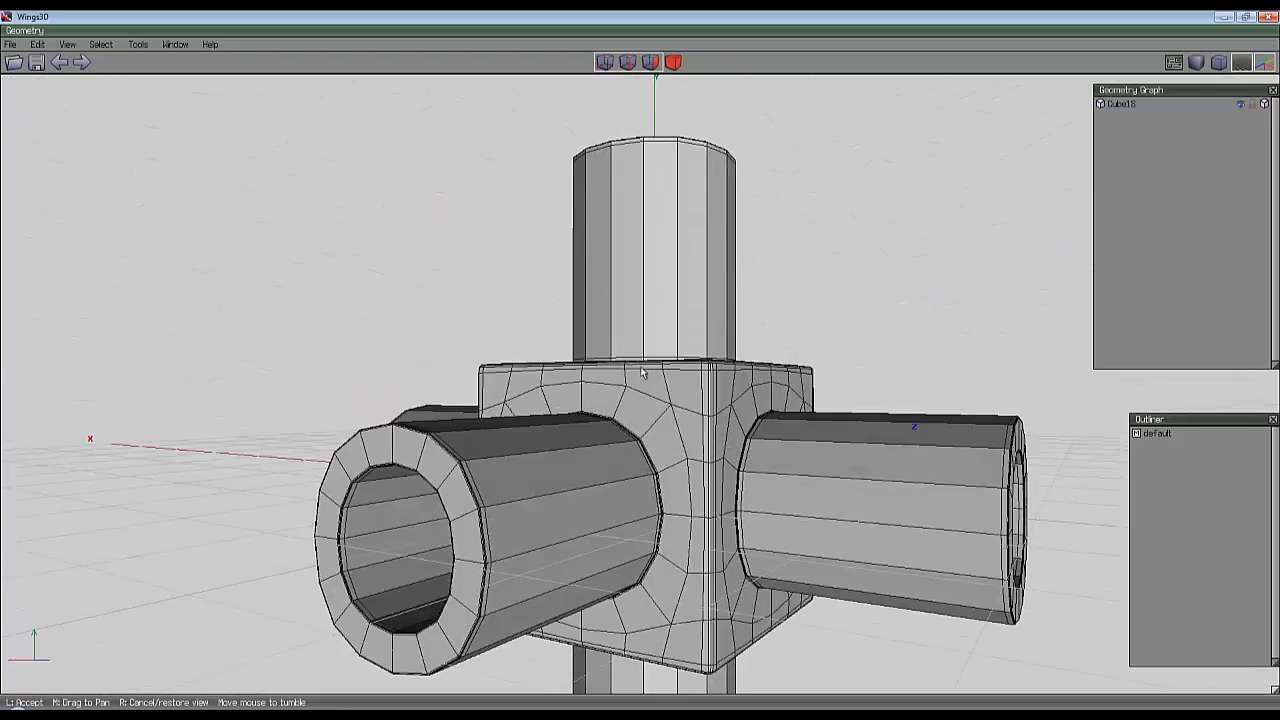
scroll(640, 367, "up", 5)
left_click(641, 371)
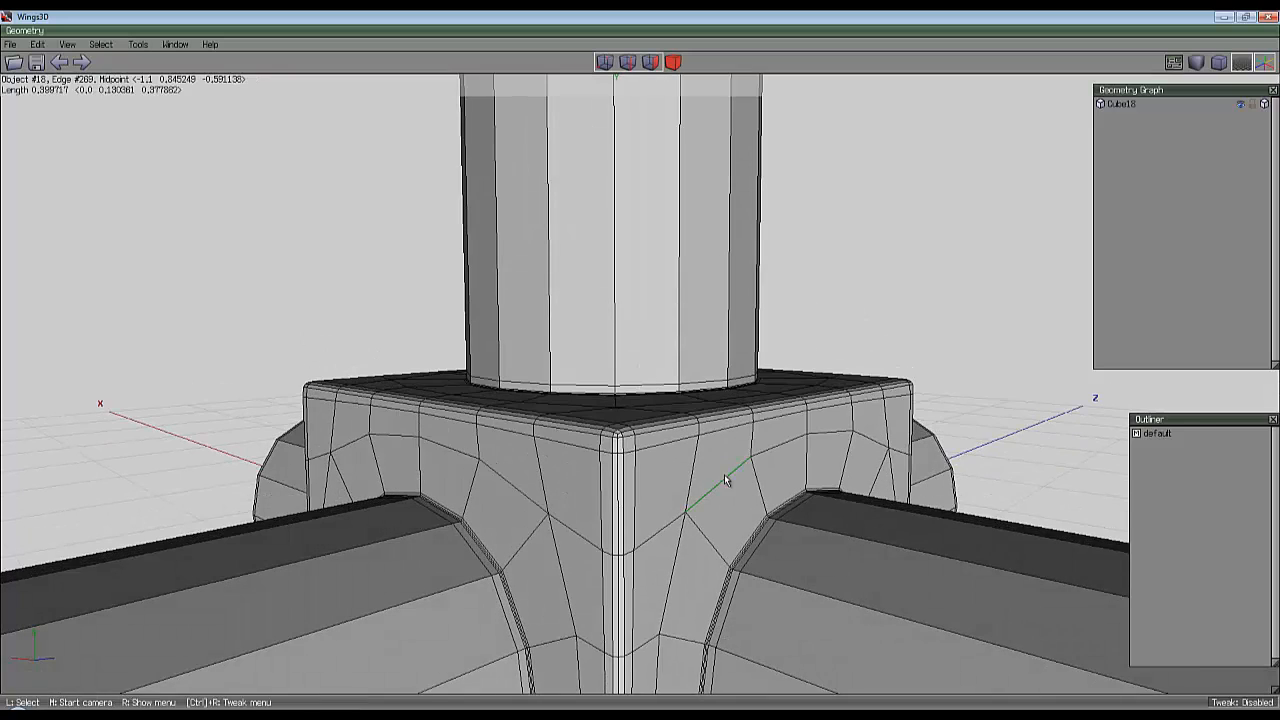
left_click(757, 551)
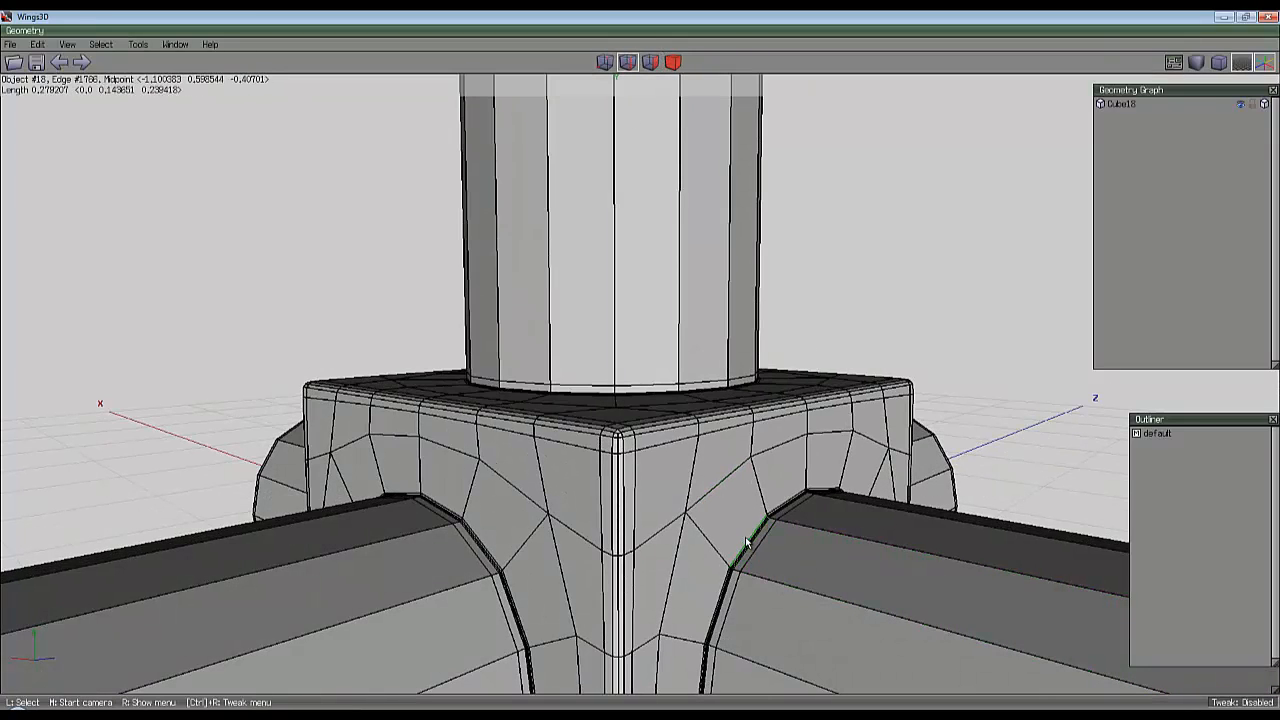
left_click(745, 543)
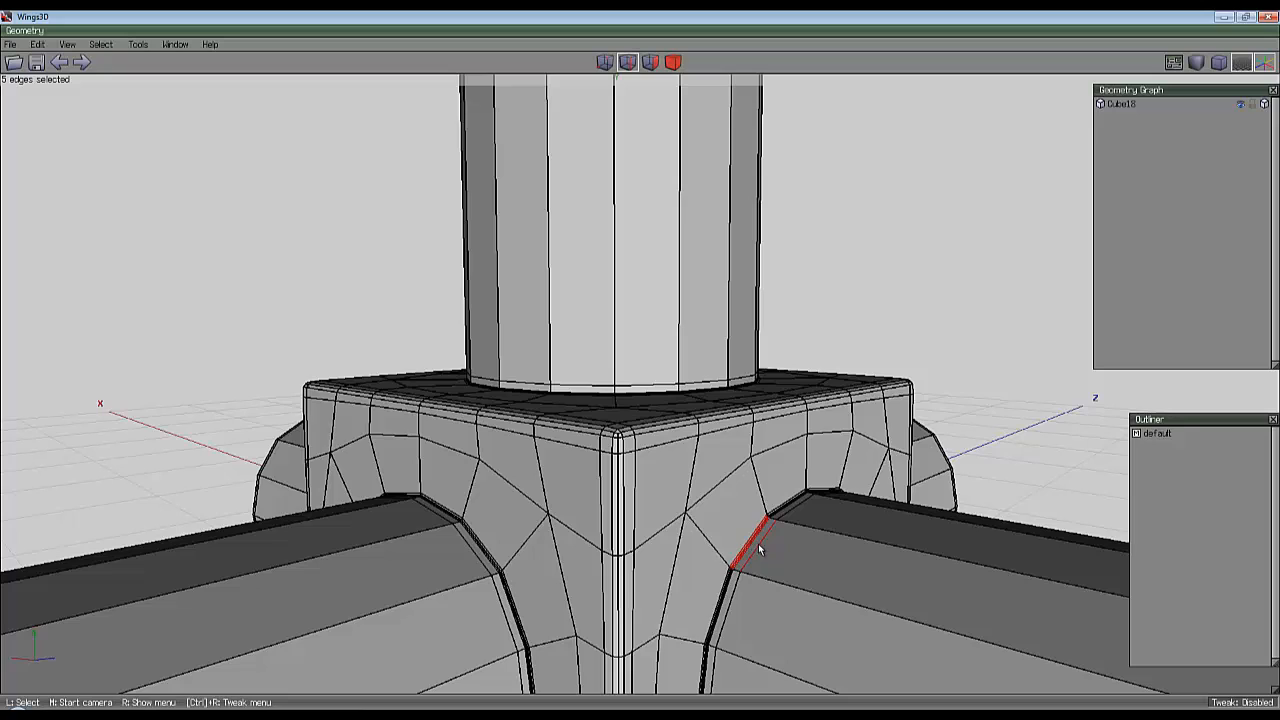
Add the five parallel edges on the outer rim and the five on the inner rim of the same arm's open end to the selection.
scroll(758, 549, "down", 5)
scroll(900, 528, "up", 3)
scroll(915, 545, "down", 2)
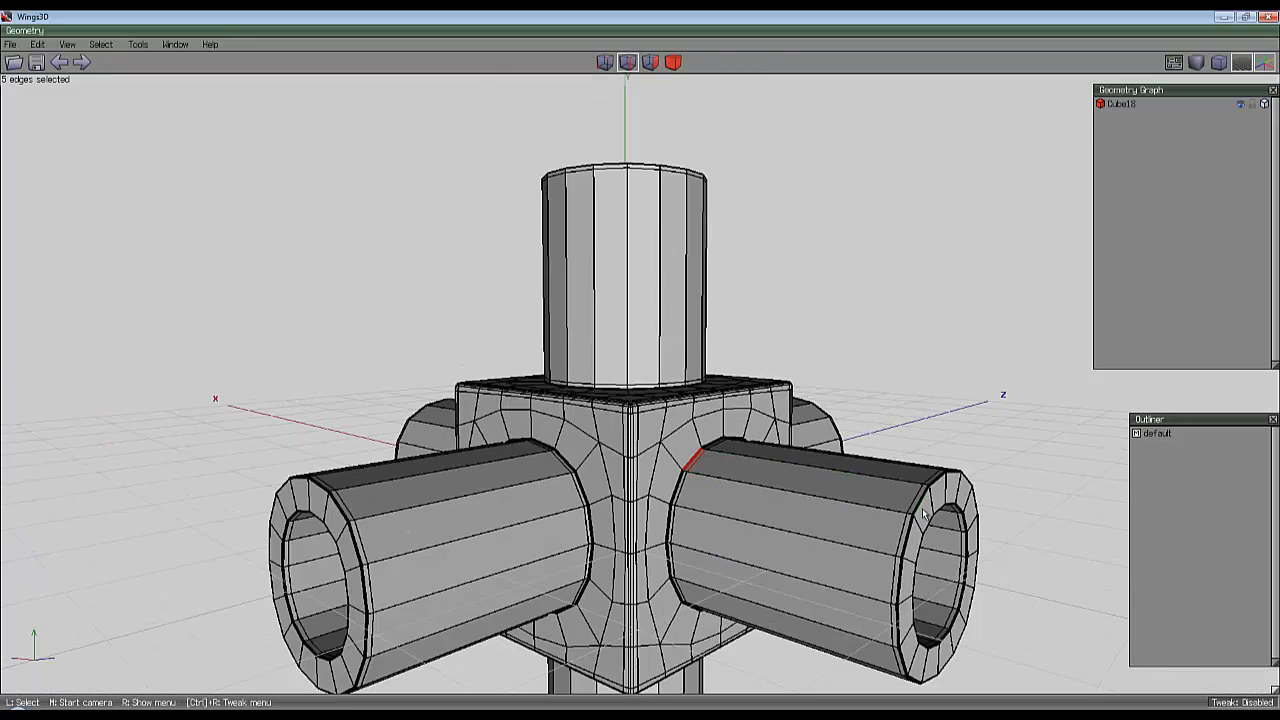
key("a")
scroll(692, 419, "up", 5)
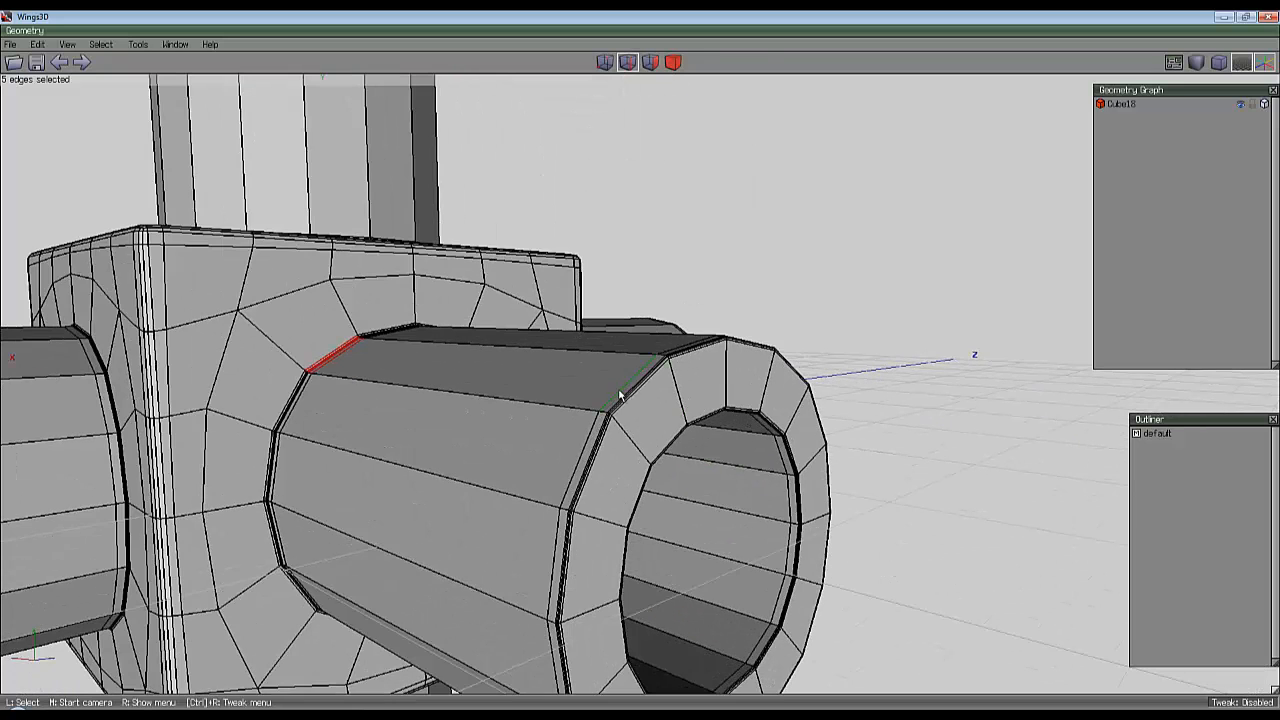
scroll(620, 397, "up", 2)
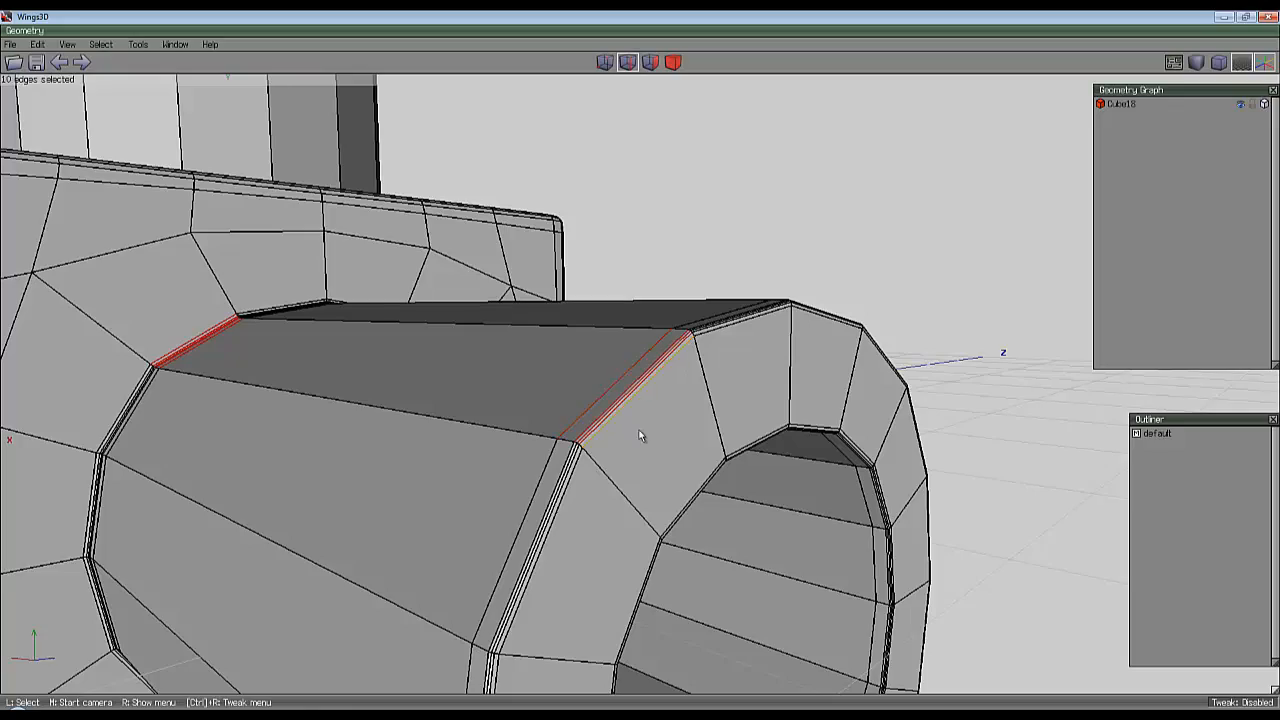
middle_click(640, 435)
left_click(642, 436)
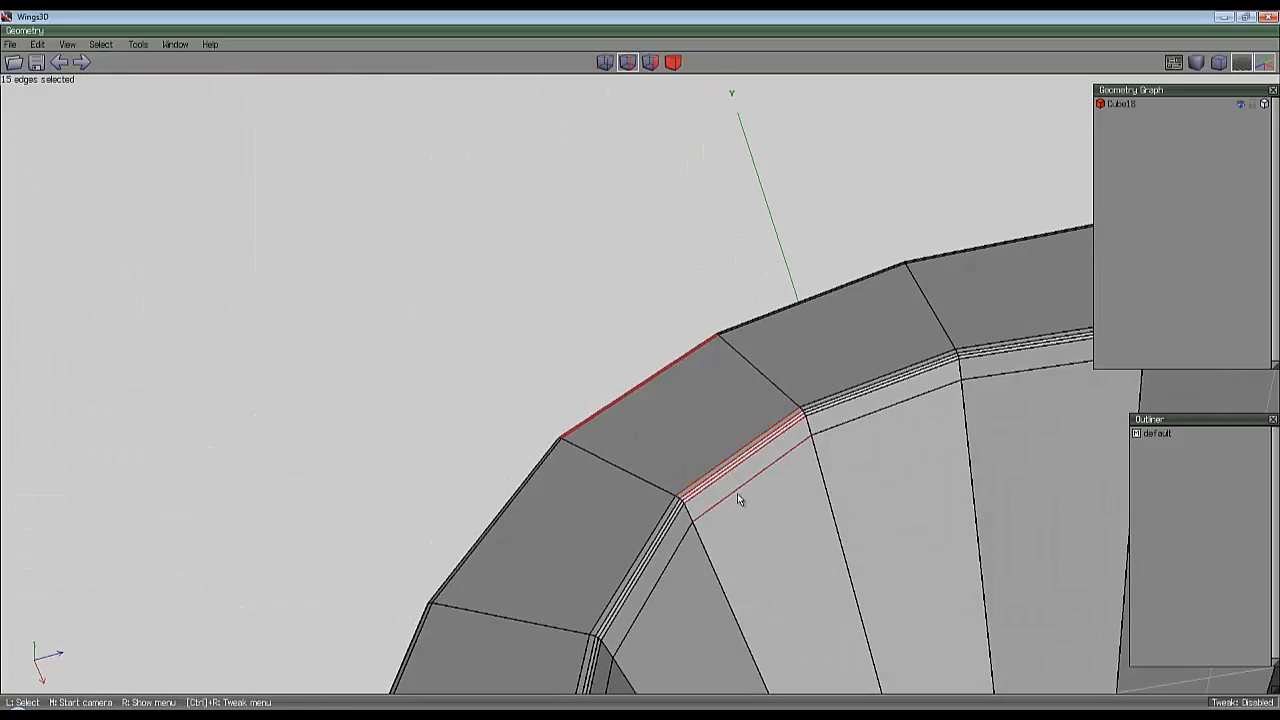
Extend the 15 selected edges to full loops around the arm and add the similar edge loops on all six arms.
scroll(719, 470, "down", 8)
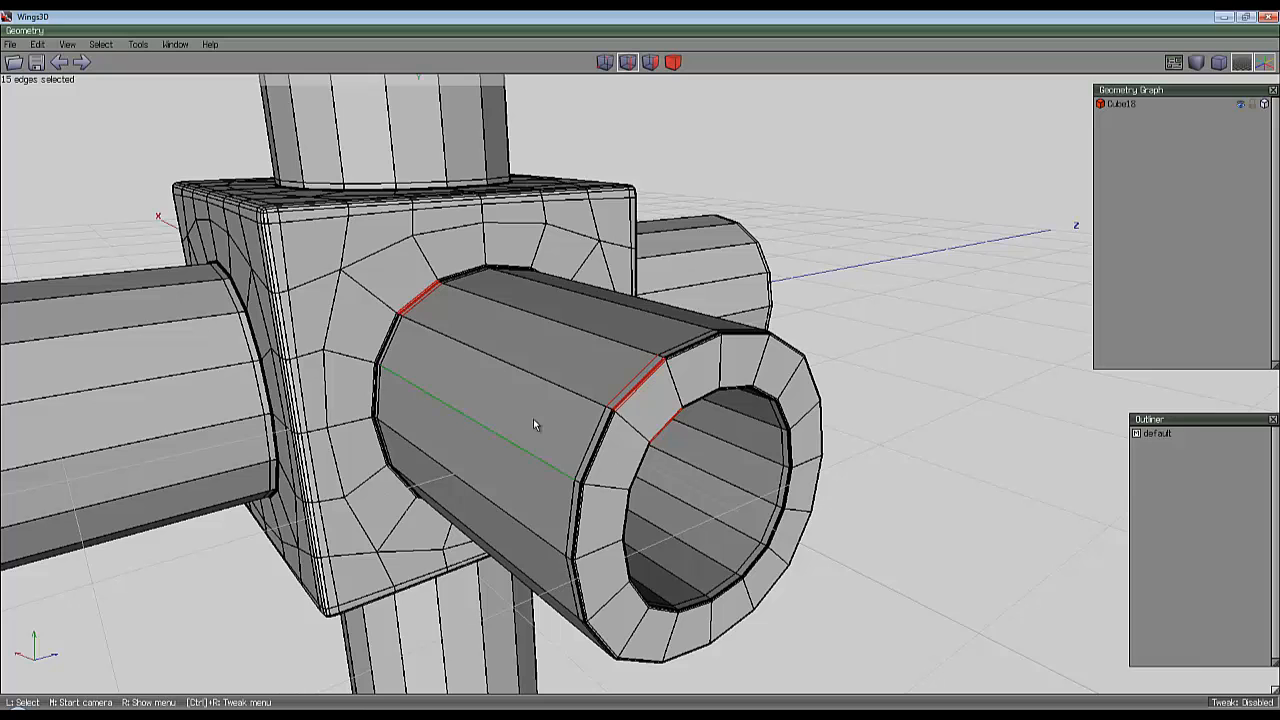
key("l")
key("plus")
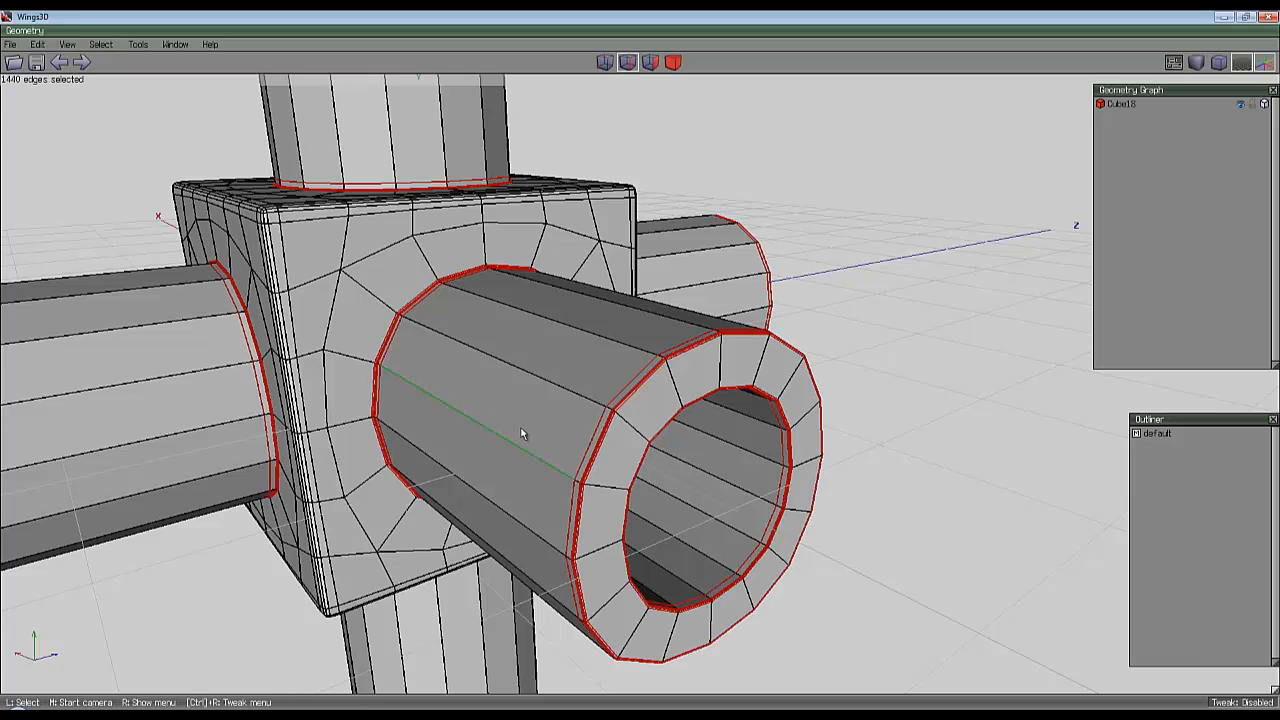
middle_click_drag(520, 433, 663, 530)
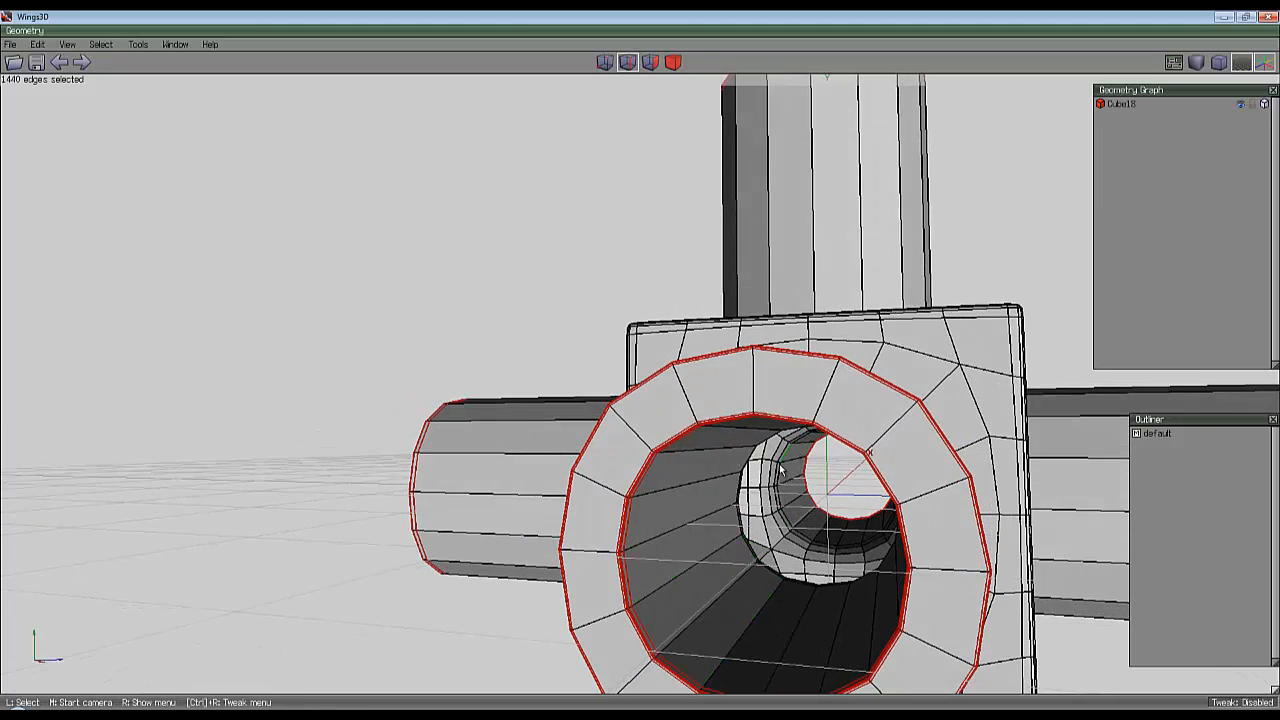
scroll(797, 514, "down", 5)
middle_click(797, 514)
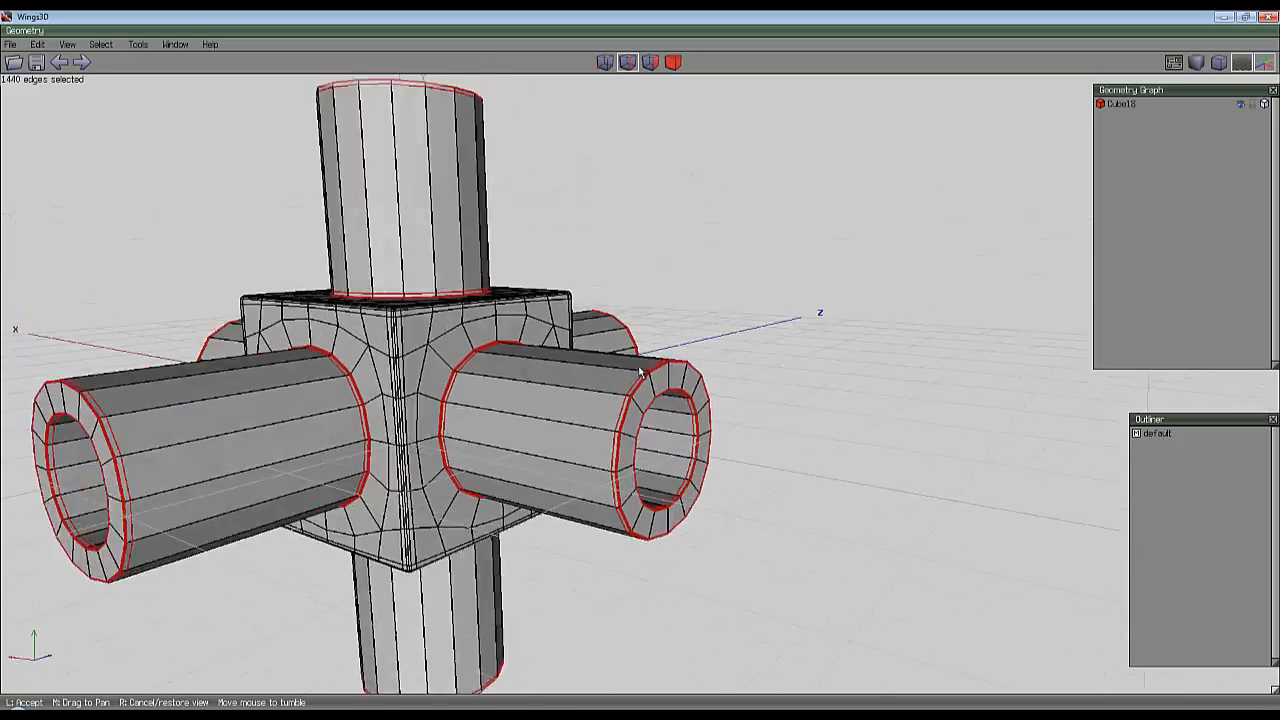
left_click(790, 457)
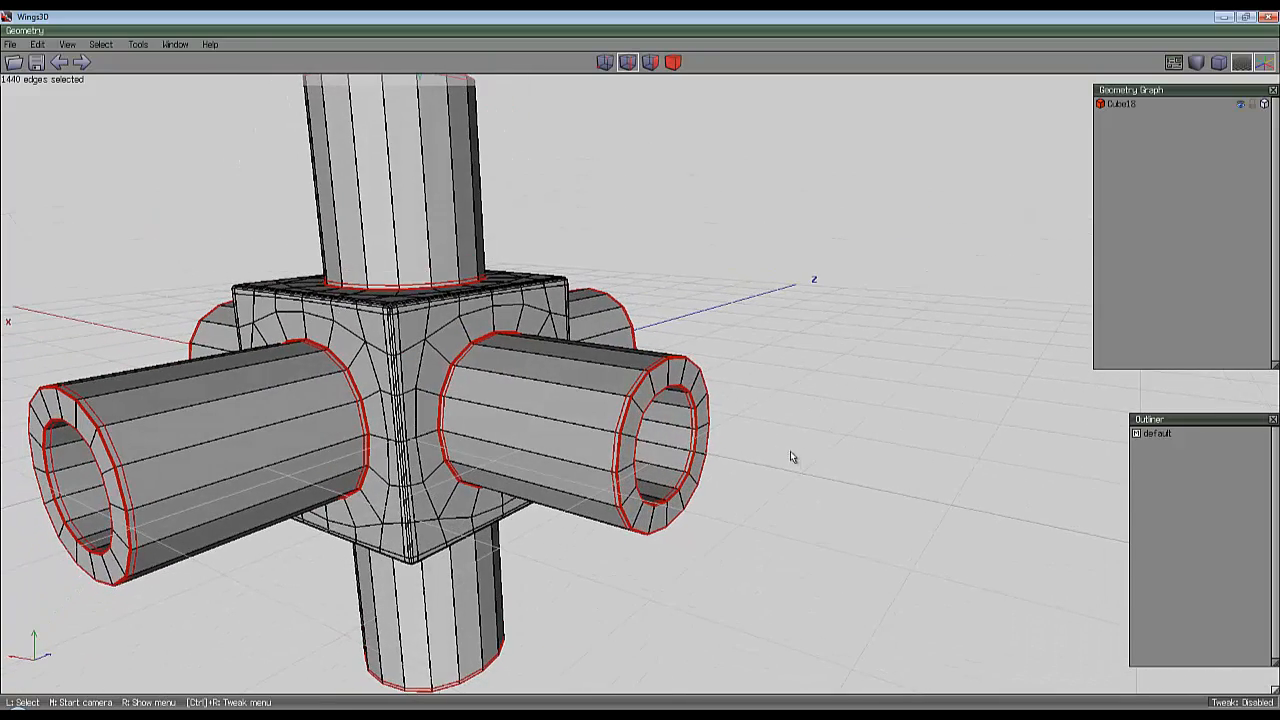
right_click(800, 295)
left_click(805, 558)
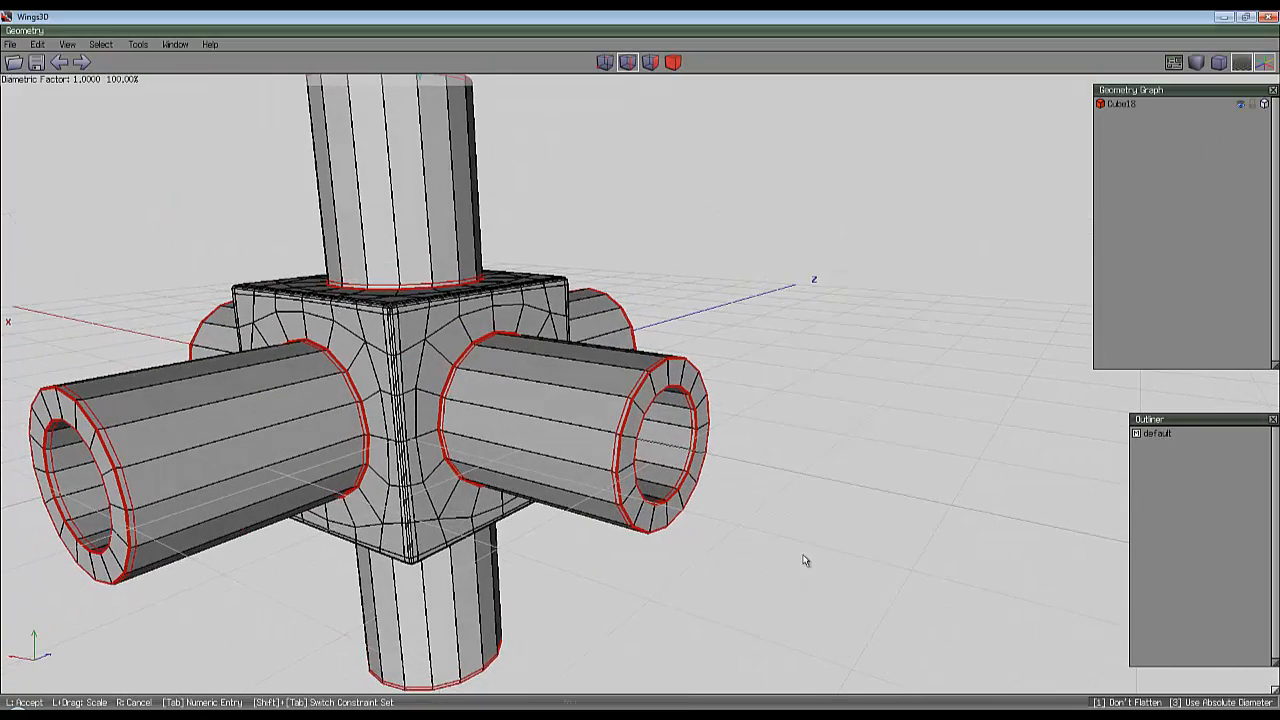
left_click(642, 372)
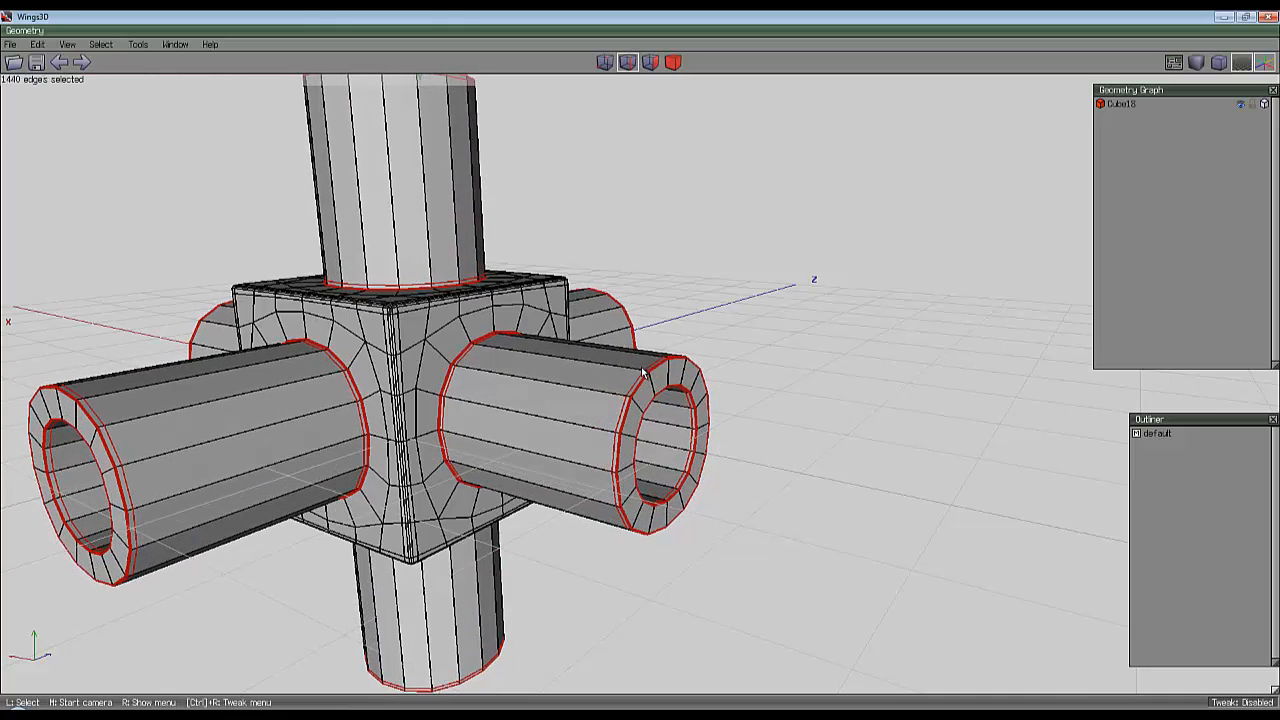
Circularise the selected arm loops at a diametric factor of 100% and clear the selection.
right_click(829, 440)
left_click(845, 627)
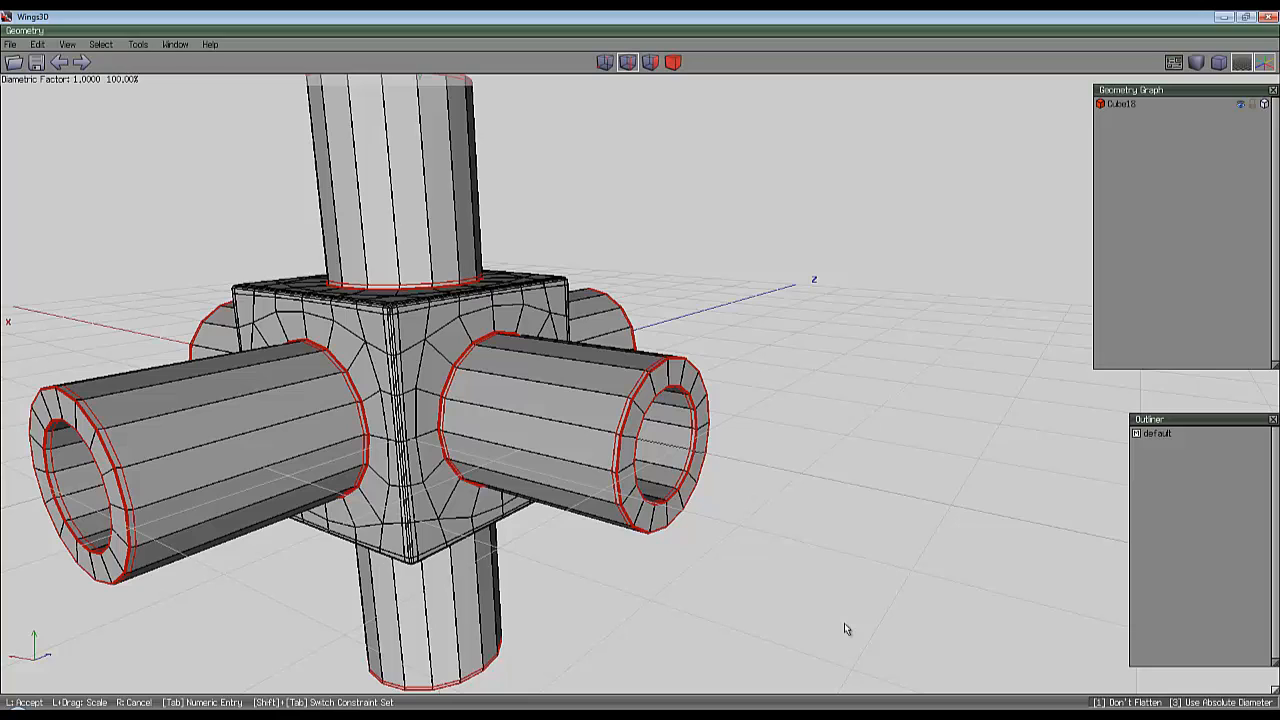
left_click(847, 629)
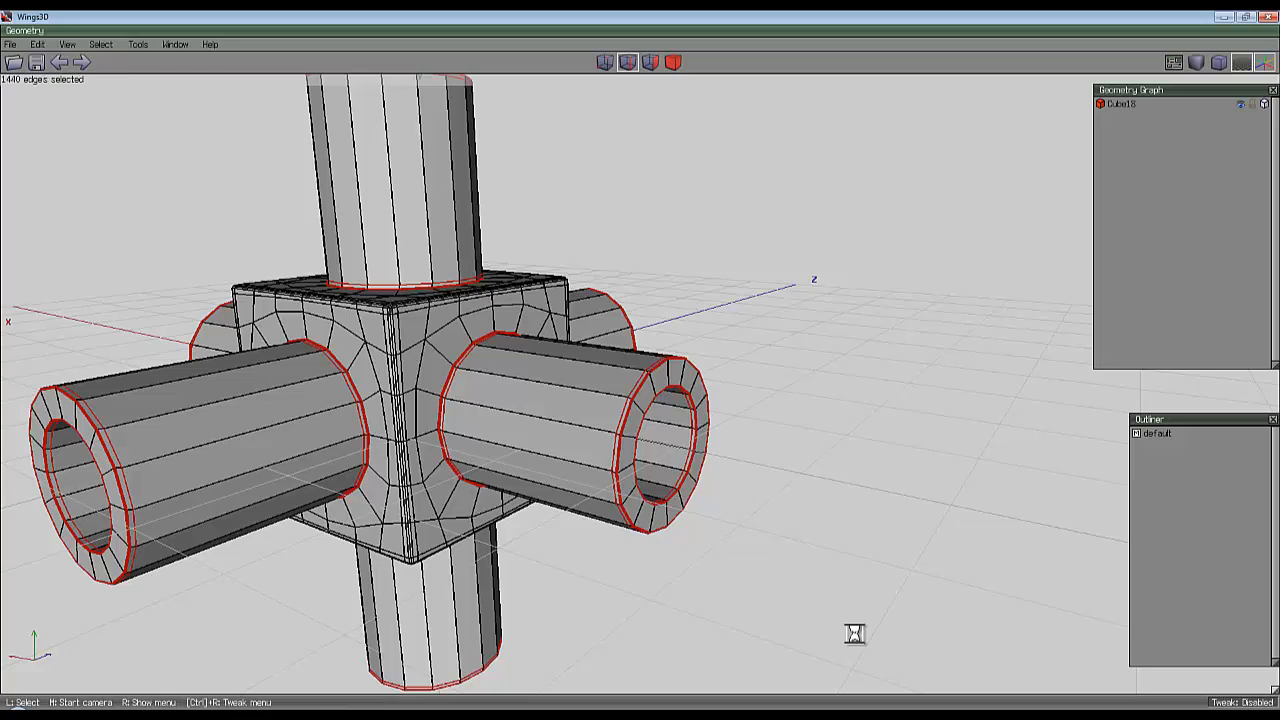
key("space")
Select the whole object, smooth it once, and clear the selection.
middle_click(797, 494)
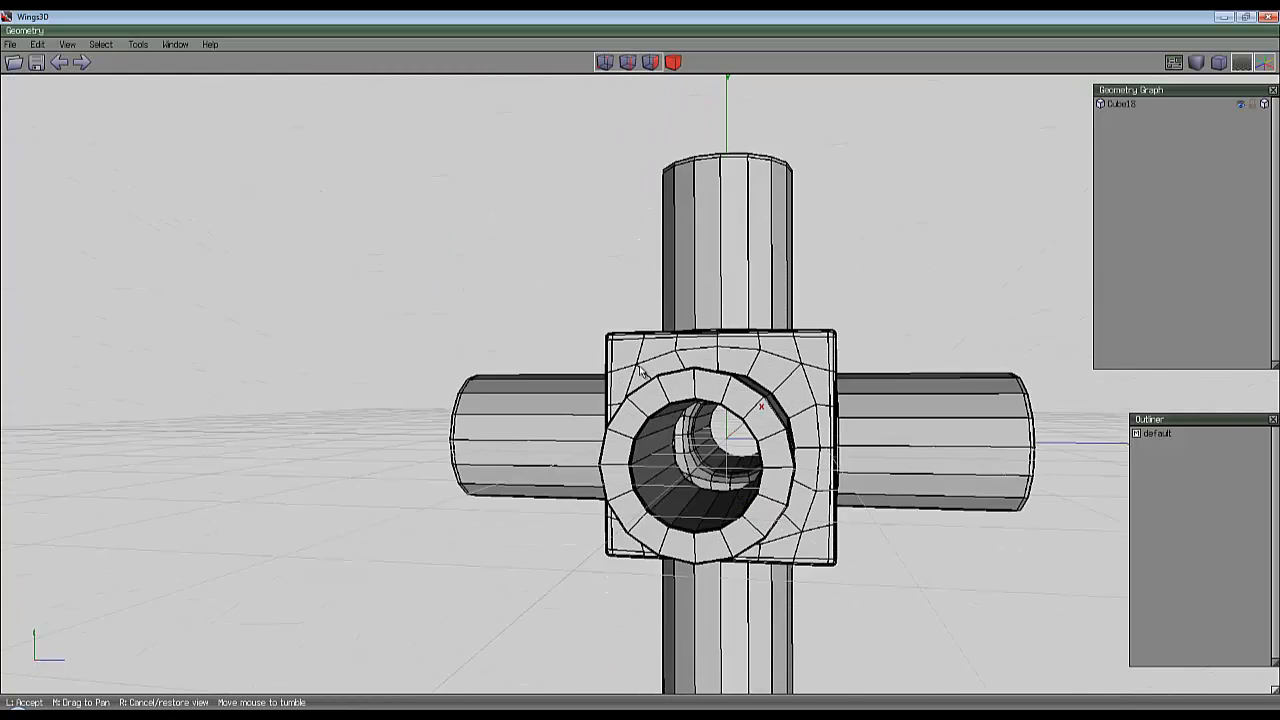
scroll(642, 372, "down", 4)
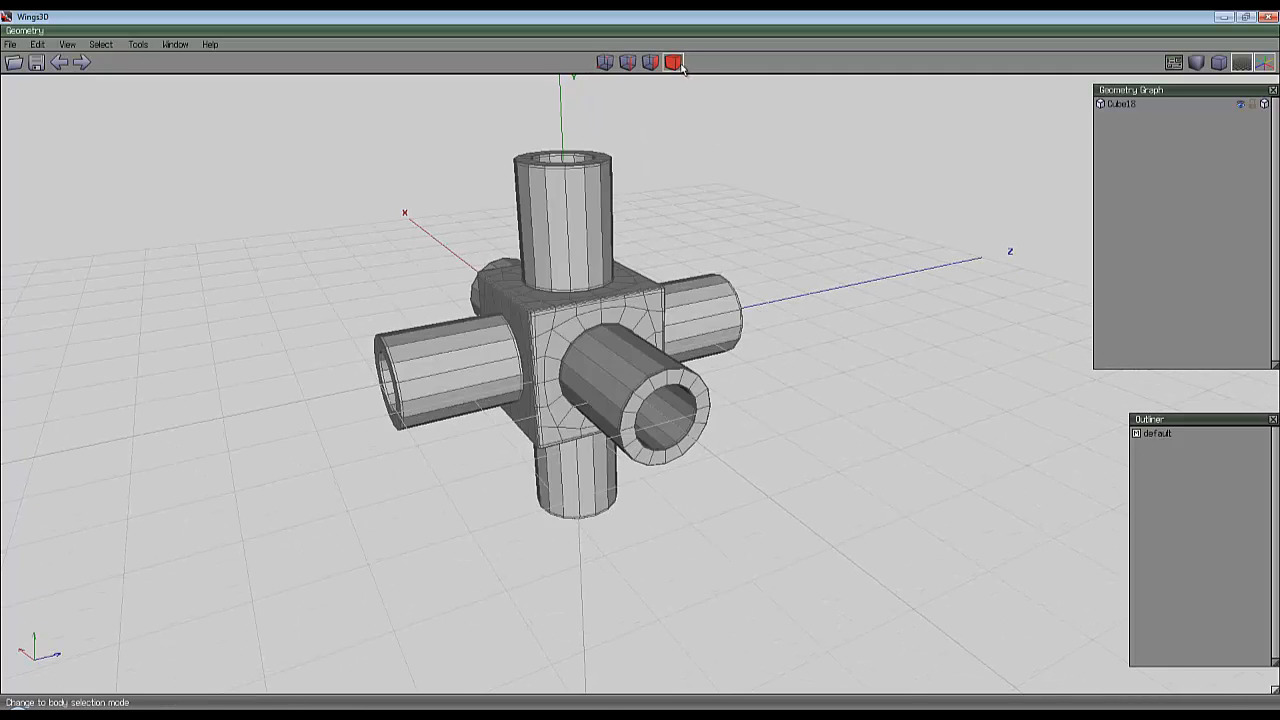
left_click(642, 258)
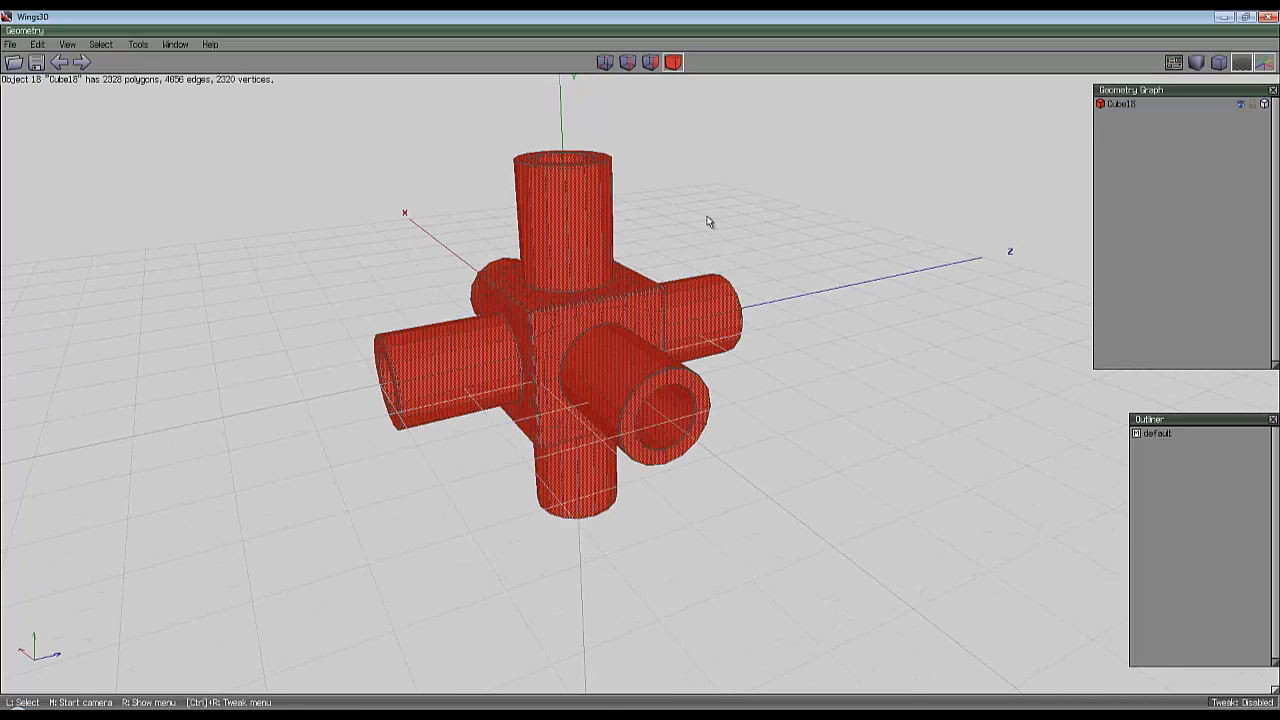
key("s")
key("space")
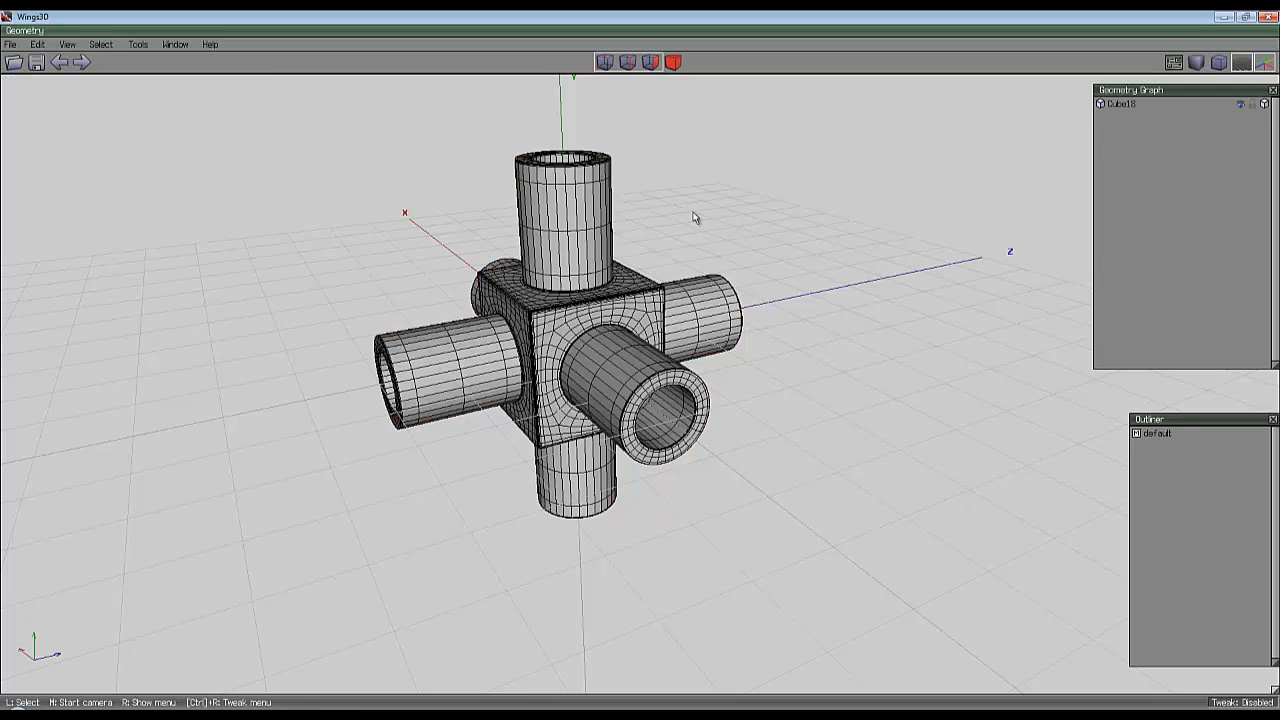
Examine the smoothed six-armed cube from several sides, with its edges shown and smooth-shaded, checking the roundness of the arms and the sharpness of the edges.
middle_click(694, 217)
scroll(641, 371, "down", 3)
left_click(641, 371)
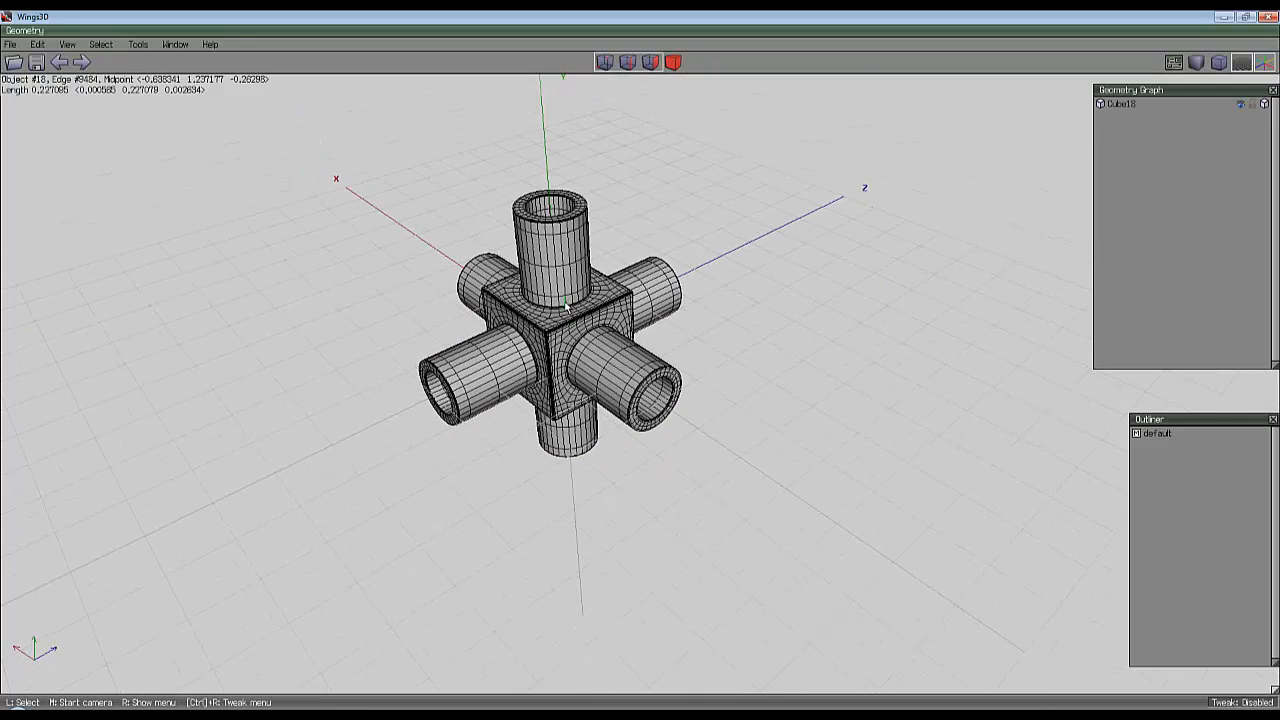
scroll(565, 306, "up", 3)
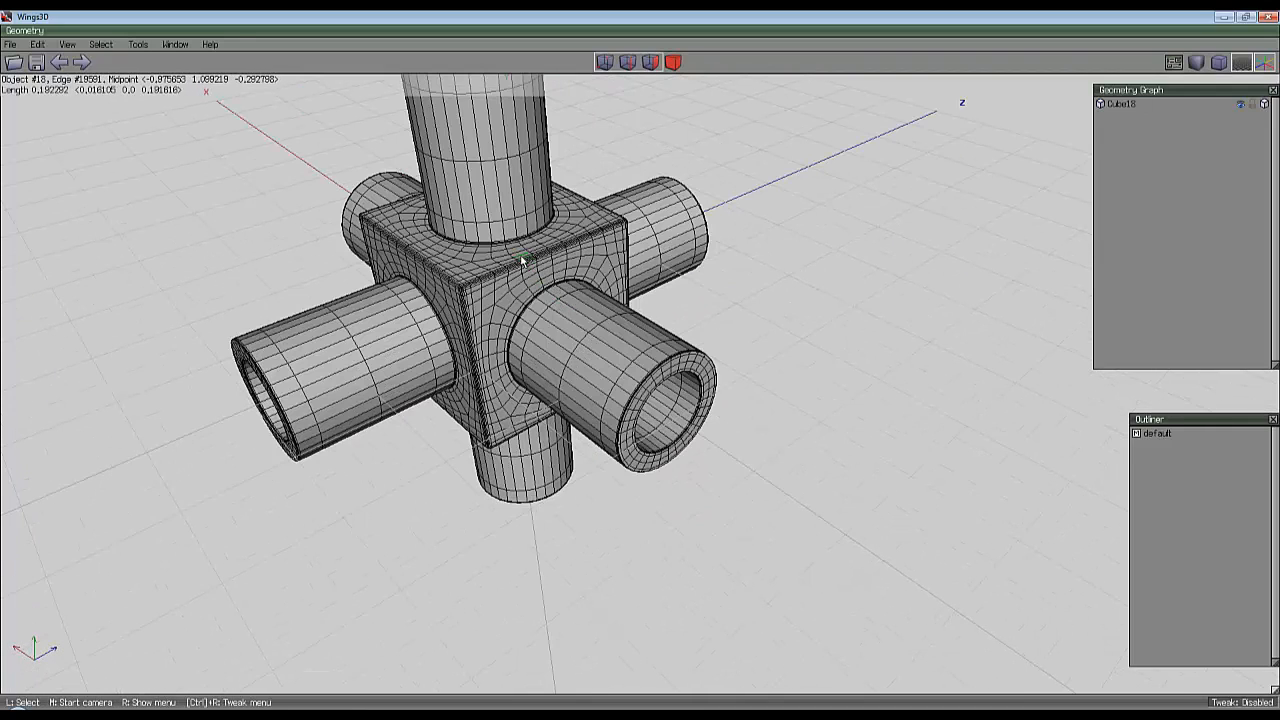
scroll(512, 252, "down", 3)
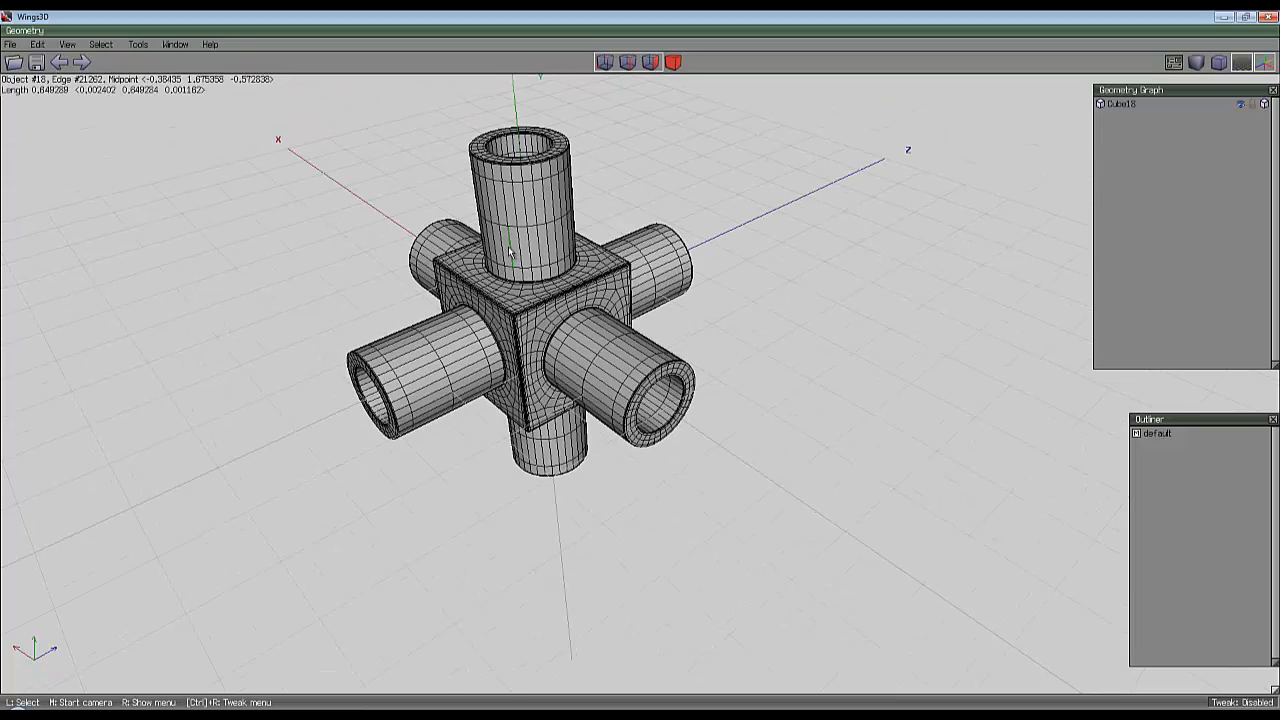
middle_click(594, 256)
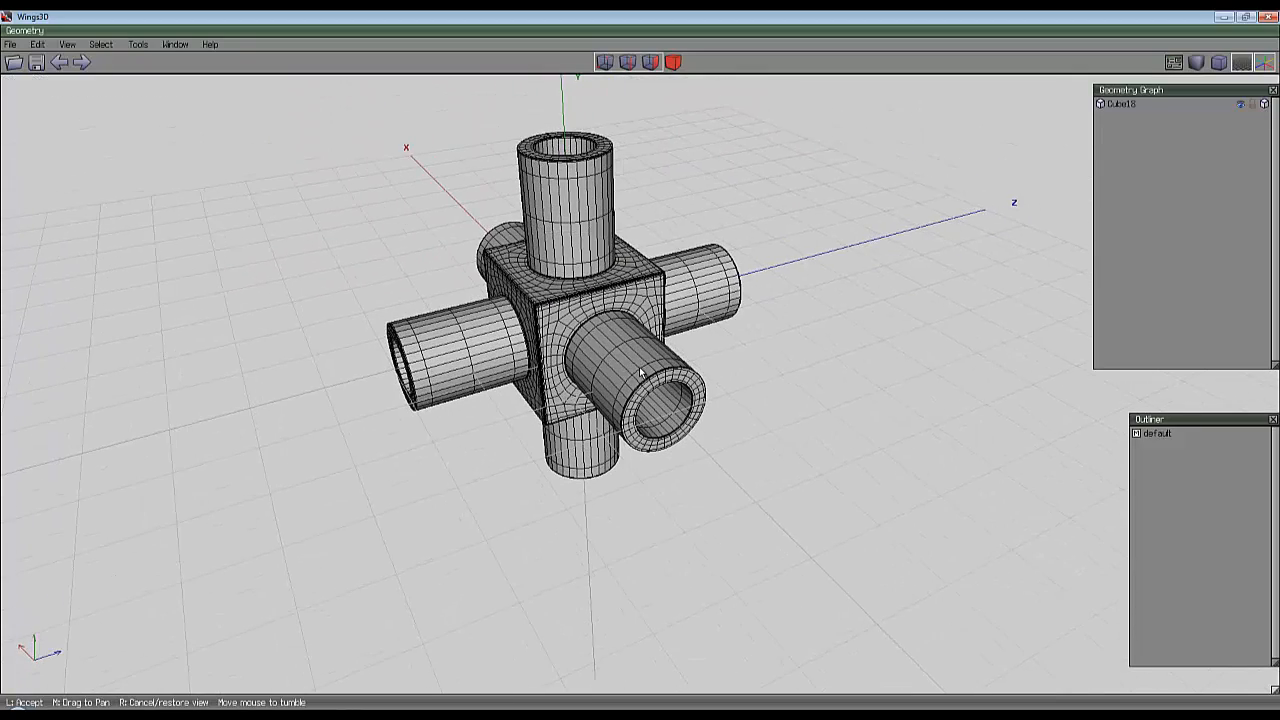
left_click(640, 368)
middle_click(566, 282)
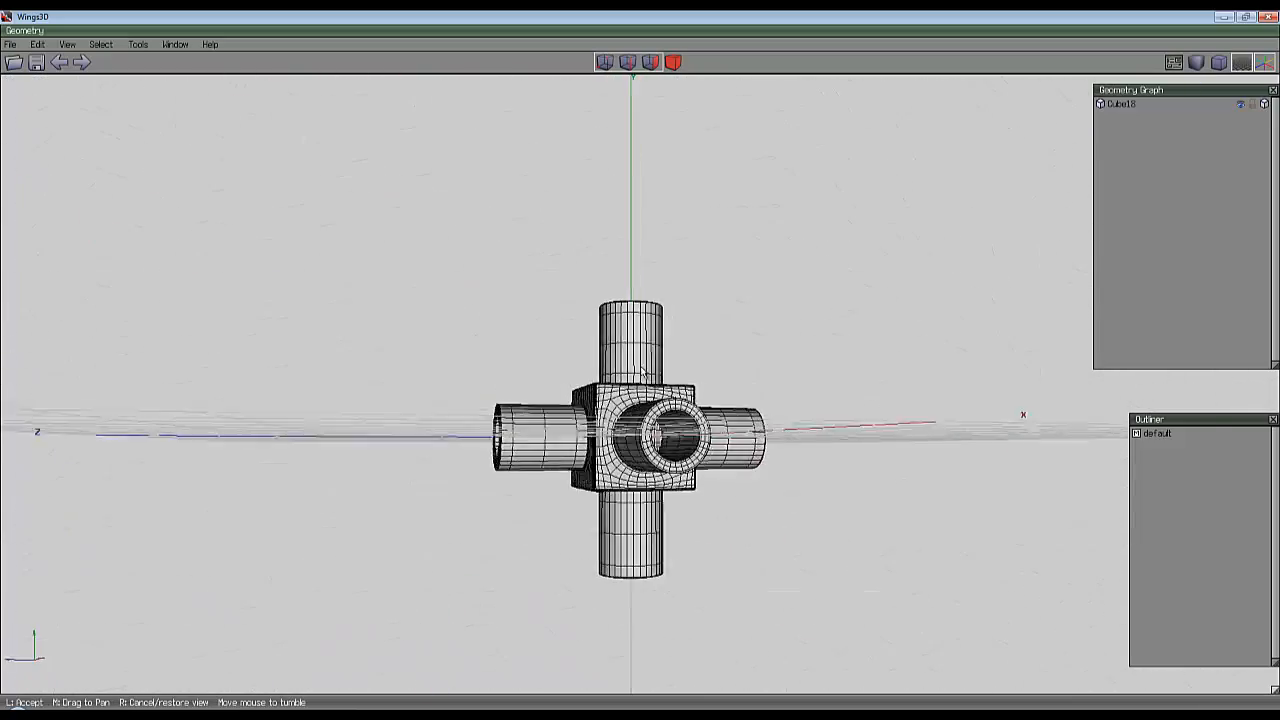
left_click(809, 386)
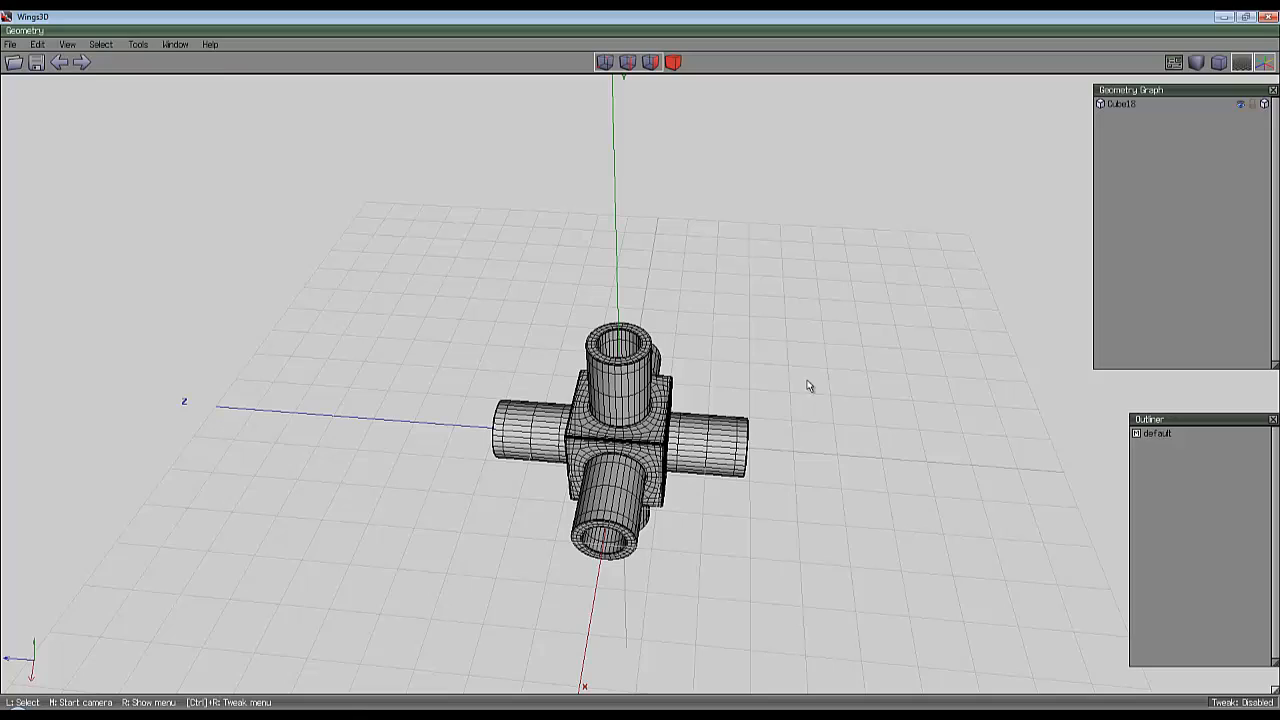
middle_click(731, 476)
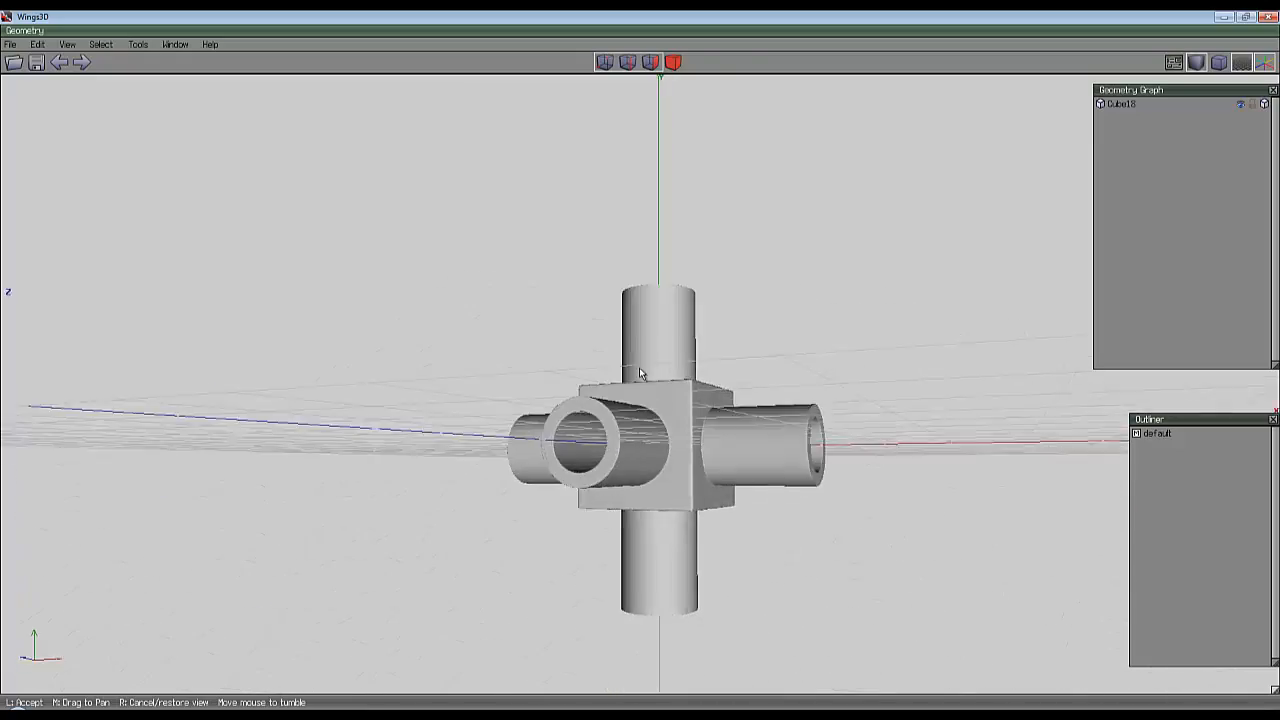
scroll(641, 373, "up", 5)
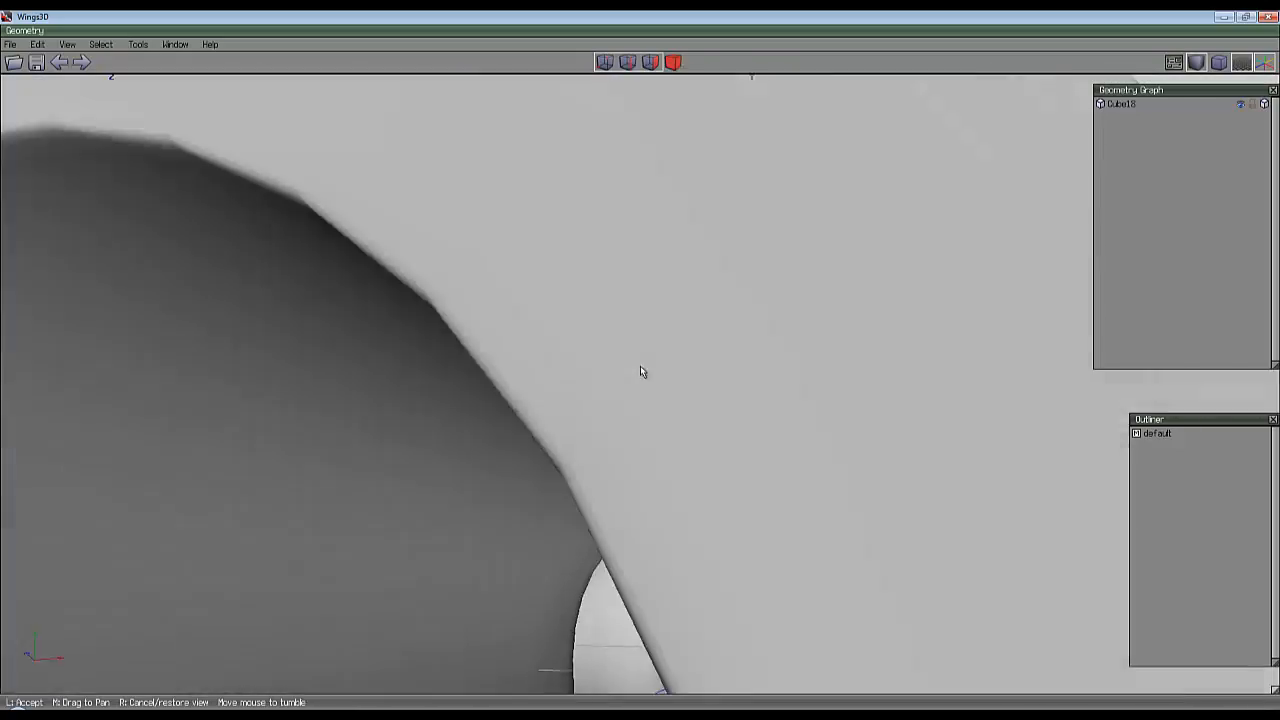
scroll(641, 372, "down", 5)
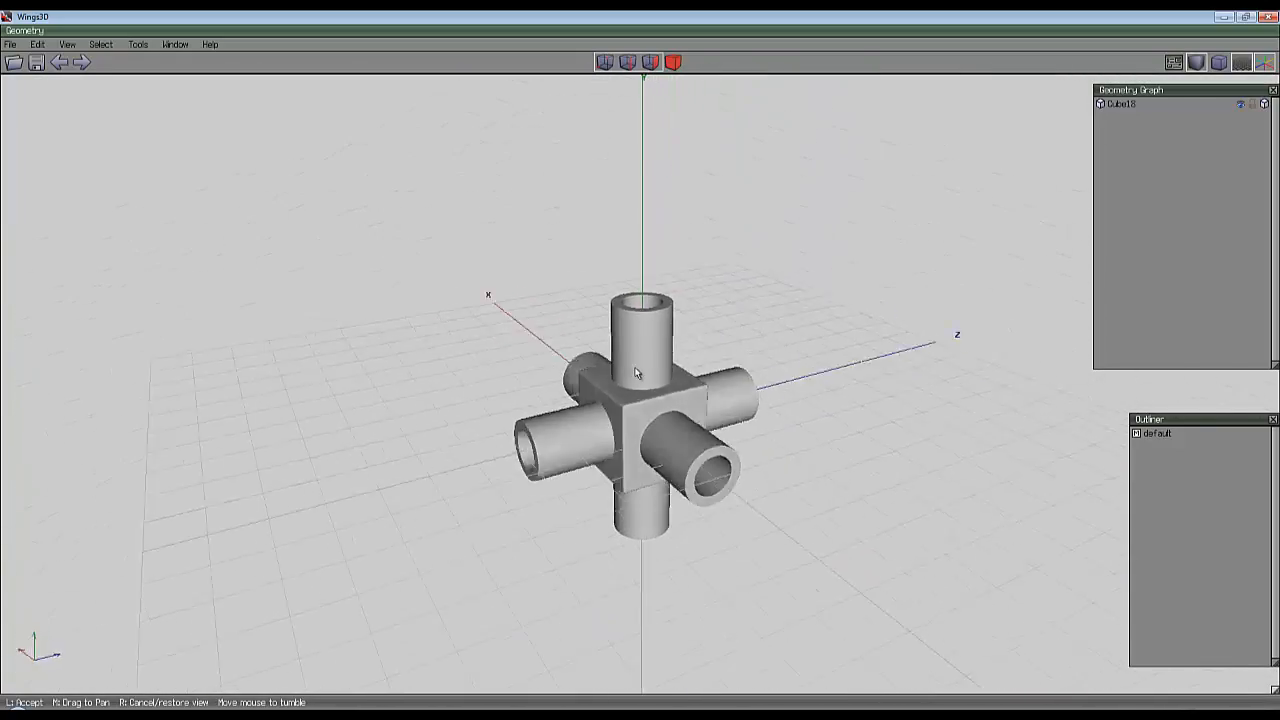
Compare the smoothed six-armed cube with its edges displayed and in smooth shading, checking the edge flow around the arm joints and cube corners.
left_click(776, 358)
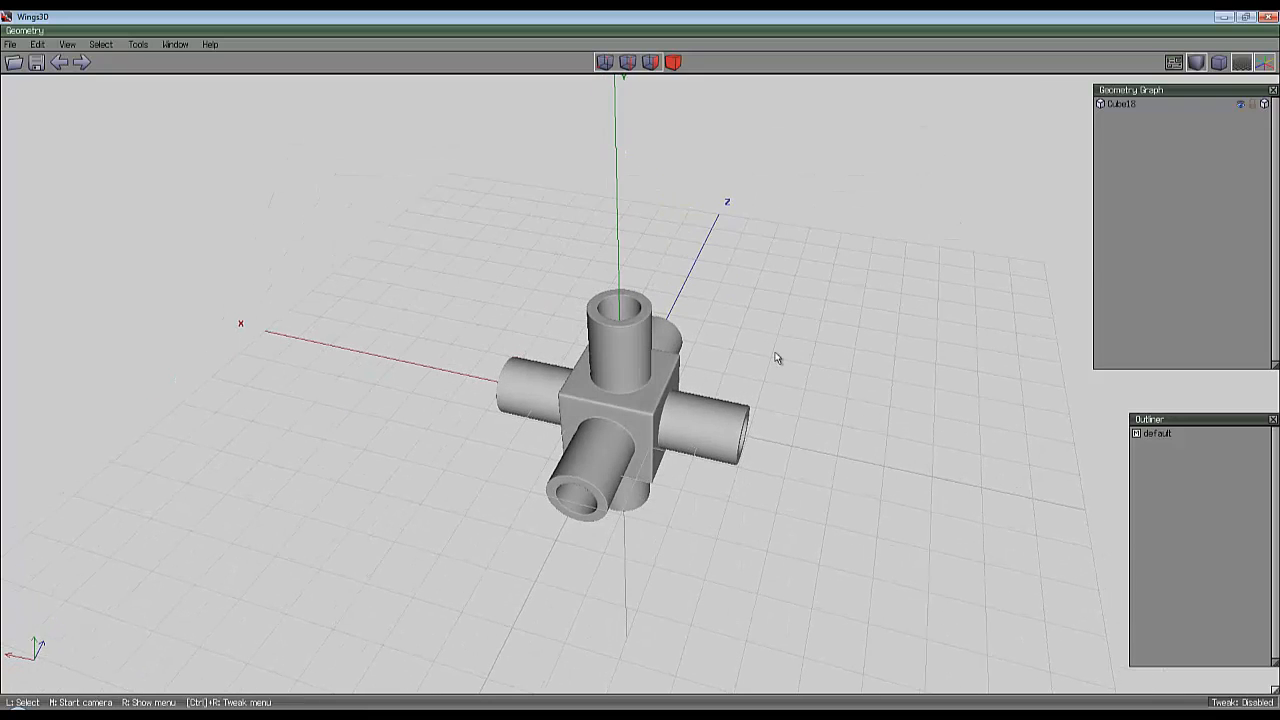
key("w")
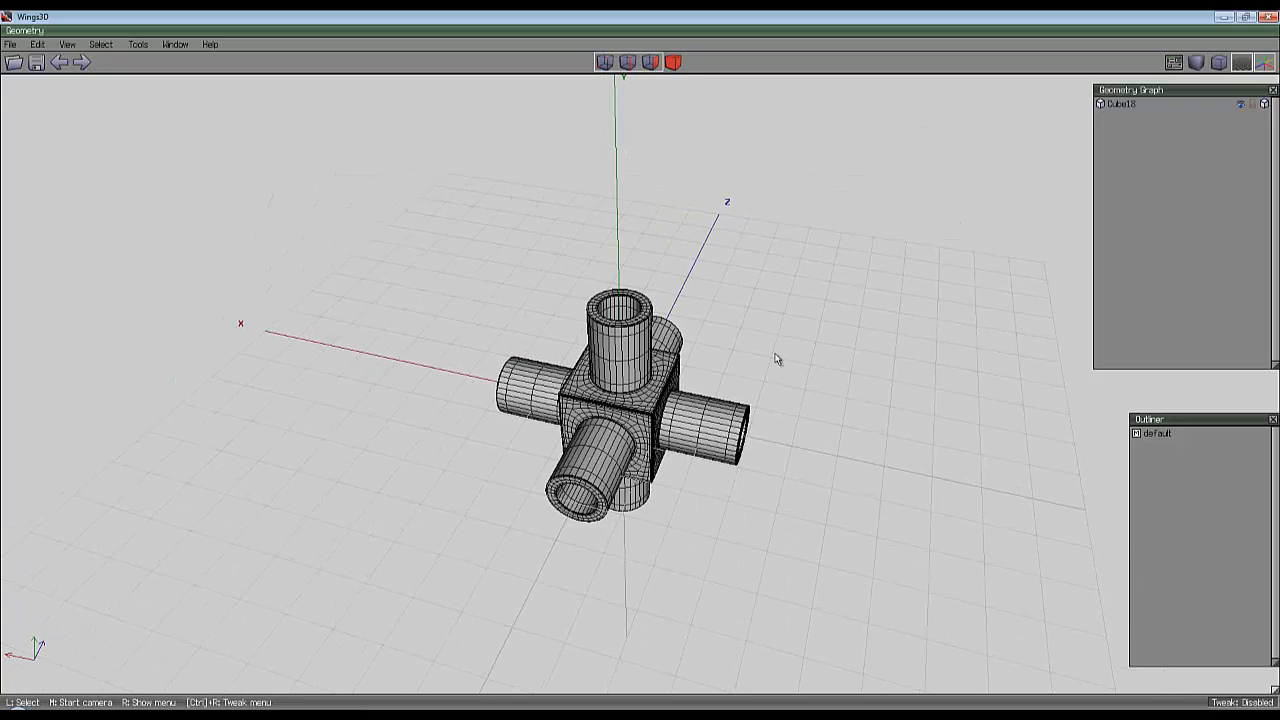
scroll(694, 517, "up", 5)
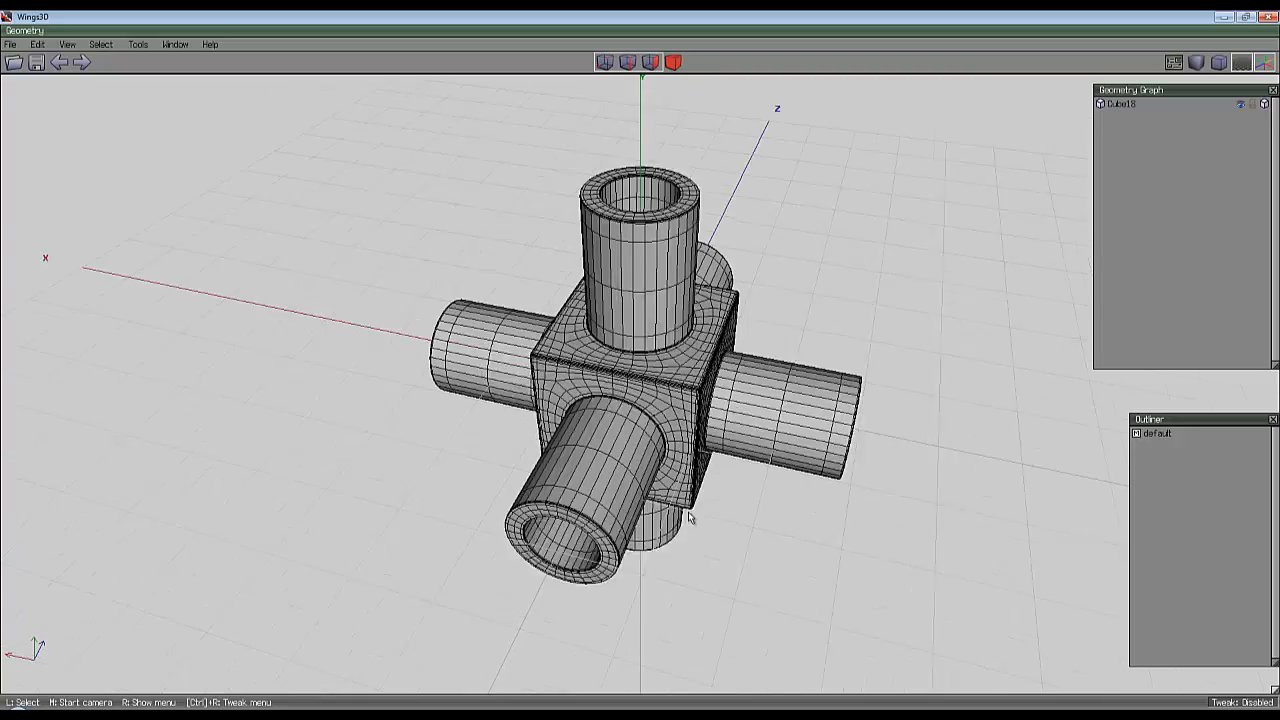
middle_click(751, 515)
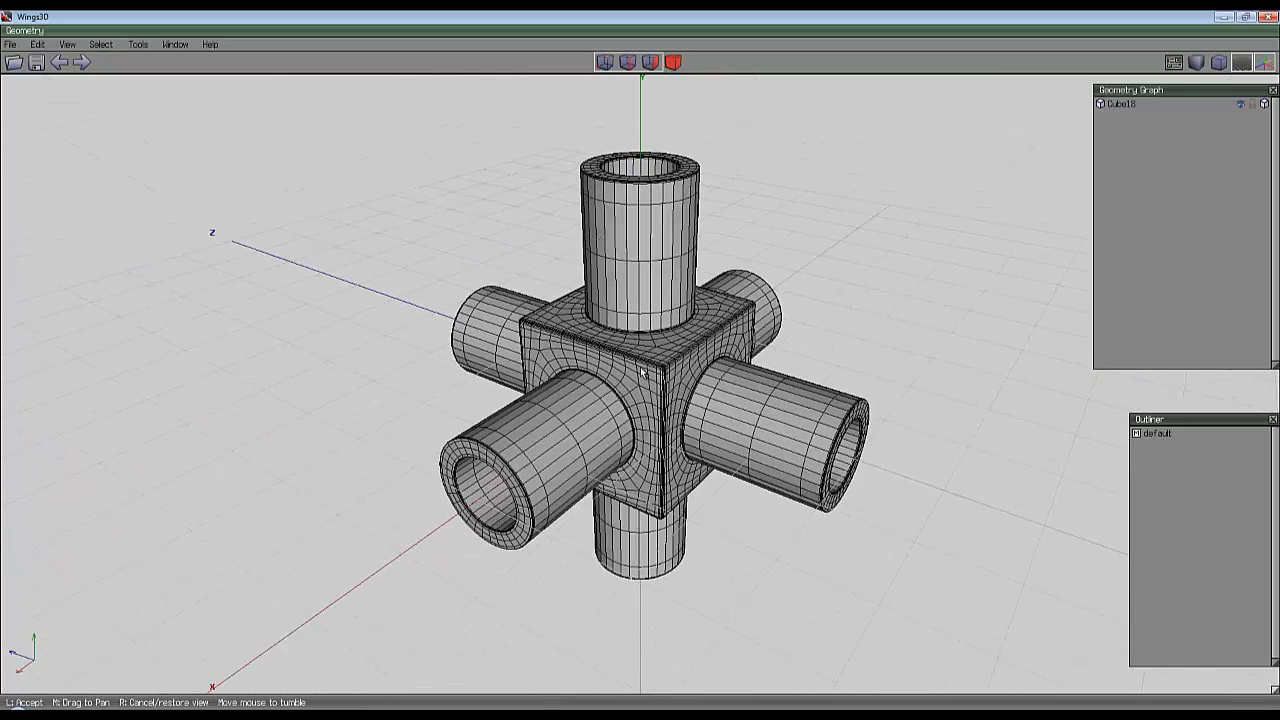
left_click(846, 327)
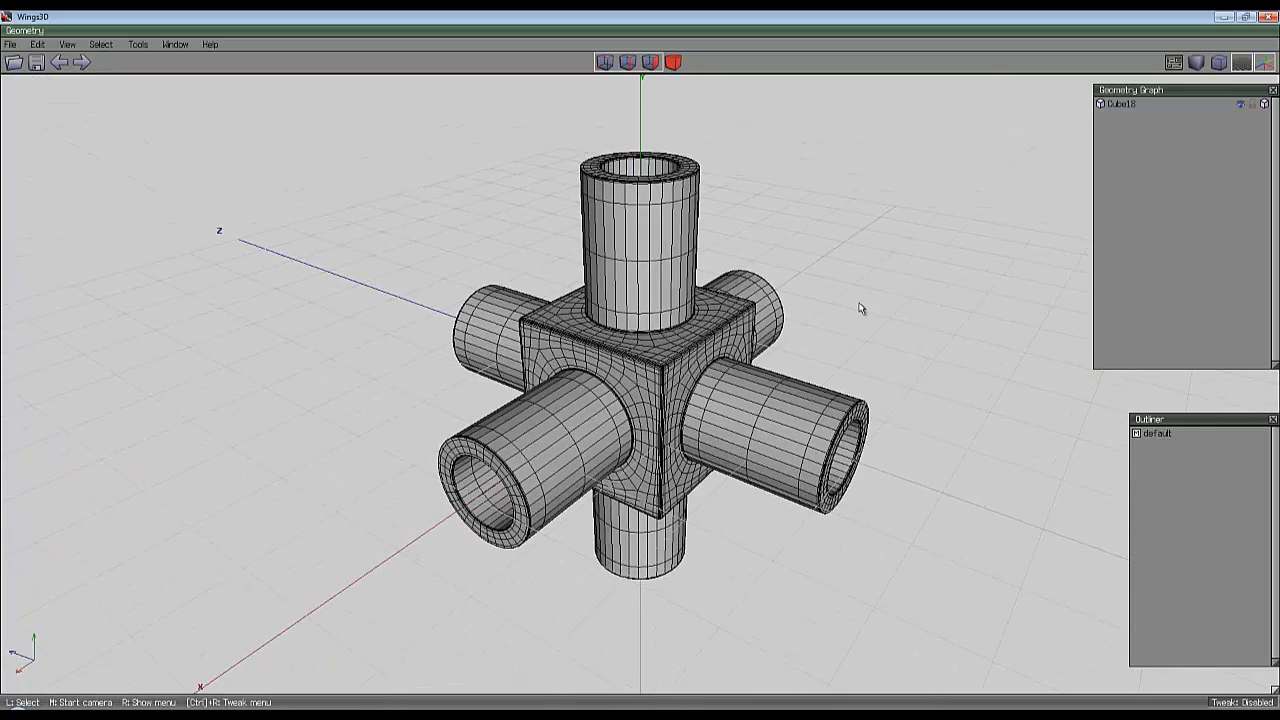
key("Tab")
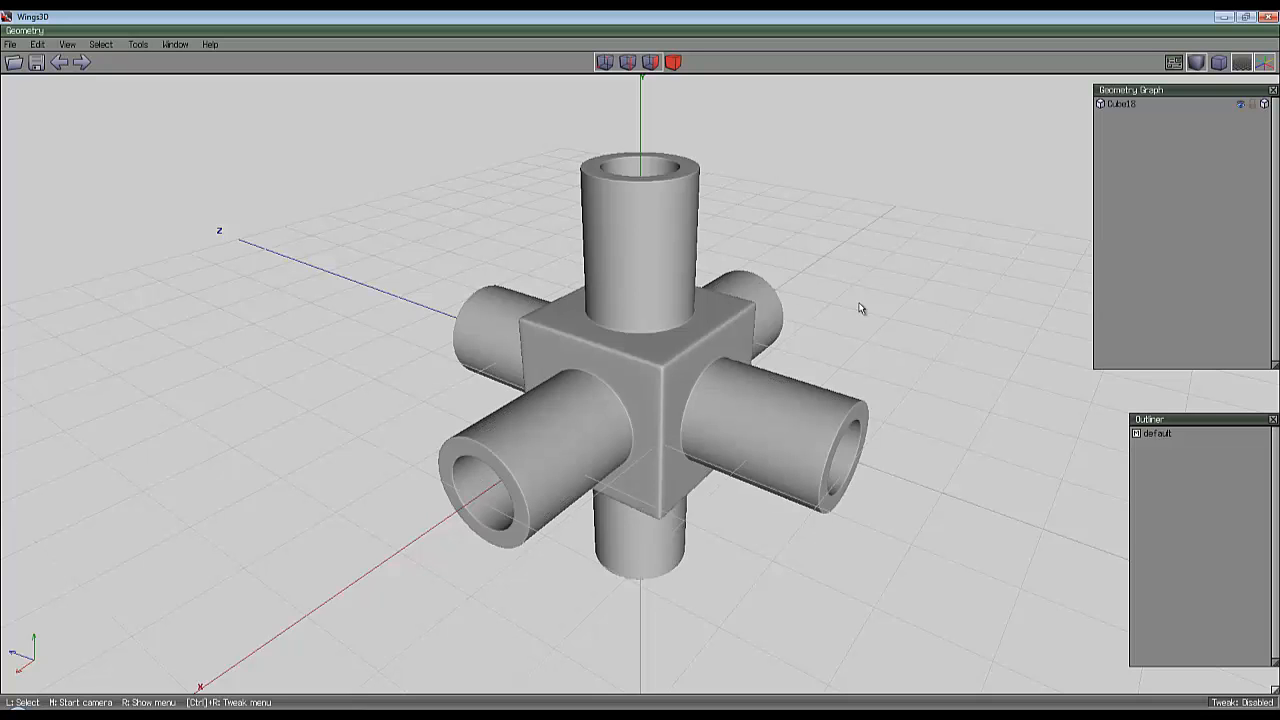
left_click(694, 368)
middle_click(825, 341)
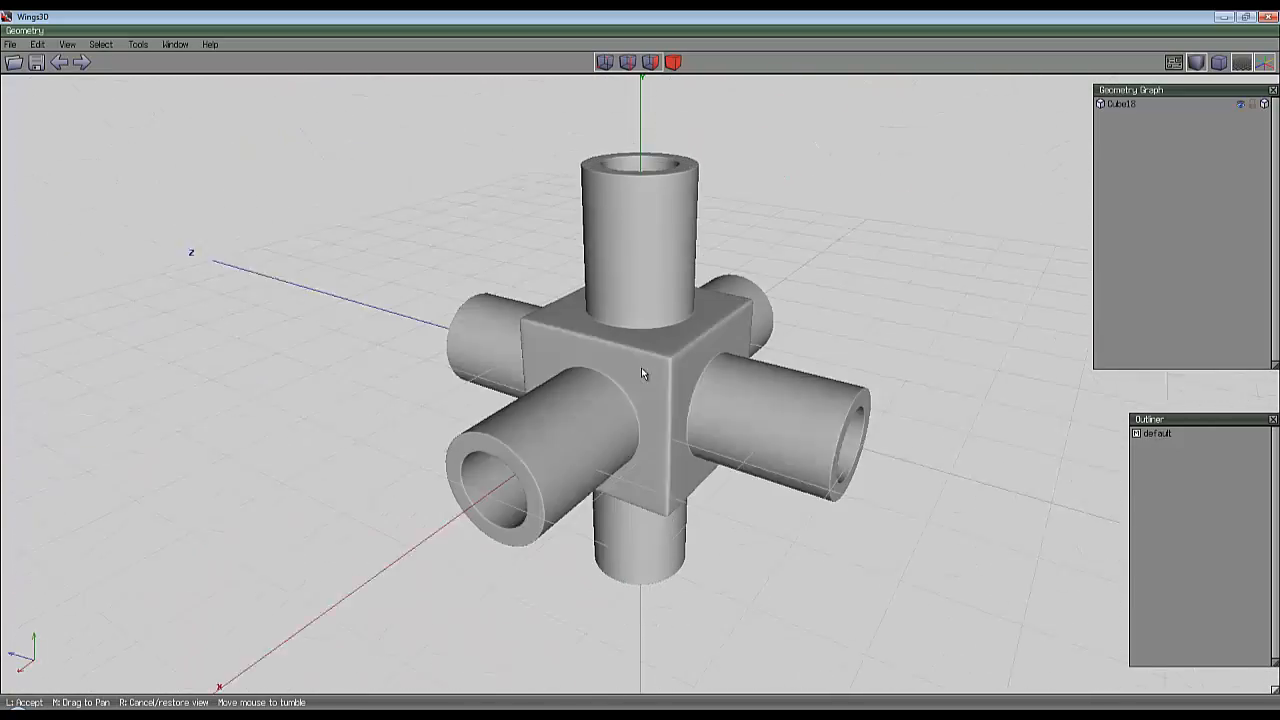
right_click(641, 367)
Inspect the hollow interior and inner arm junctions of the six-armed cube in wireframe, close up and from several sides, and return to the solid display.
key("Tab")
key("w")
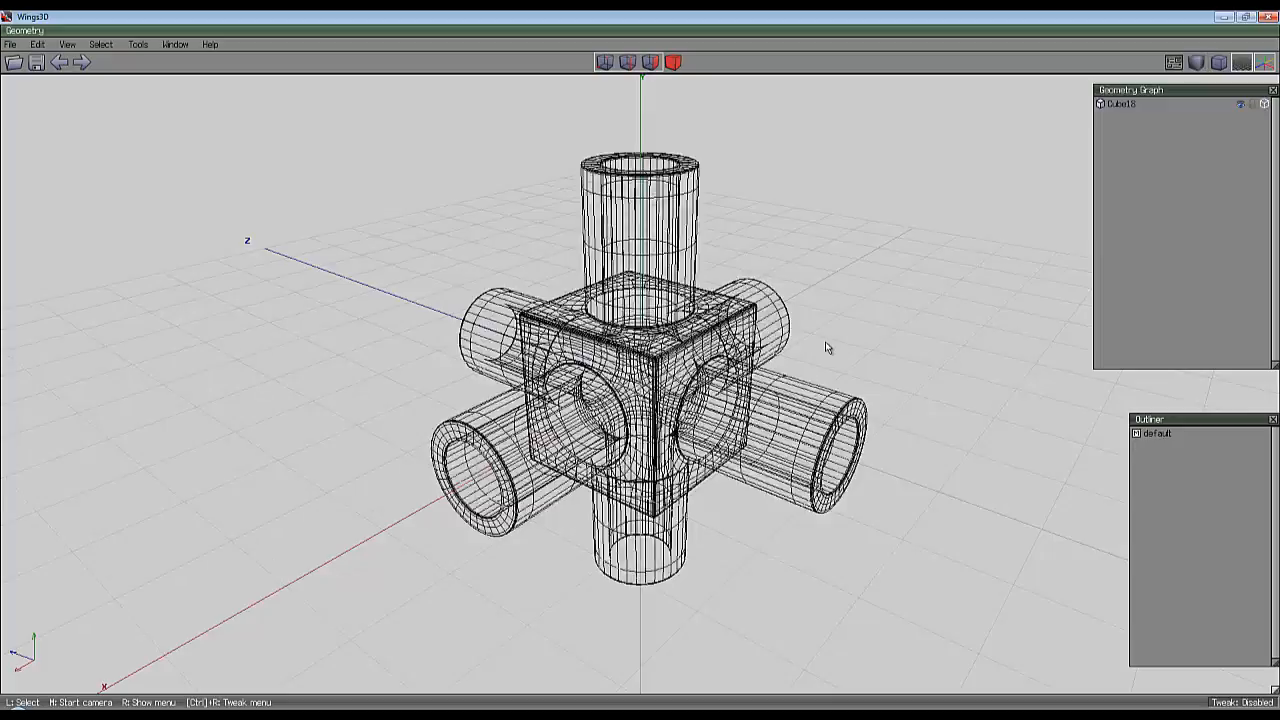
middle_click(826, 346)
scroll(826, 346, "up", 5)
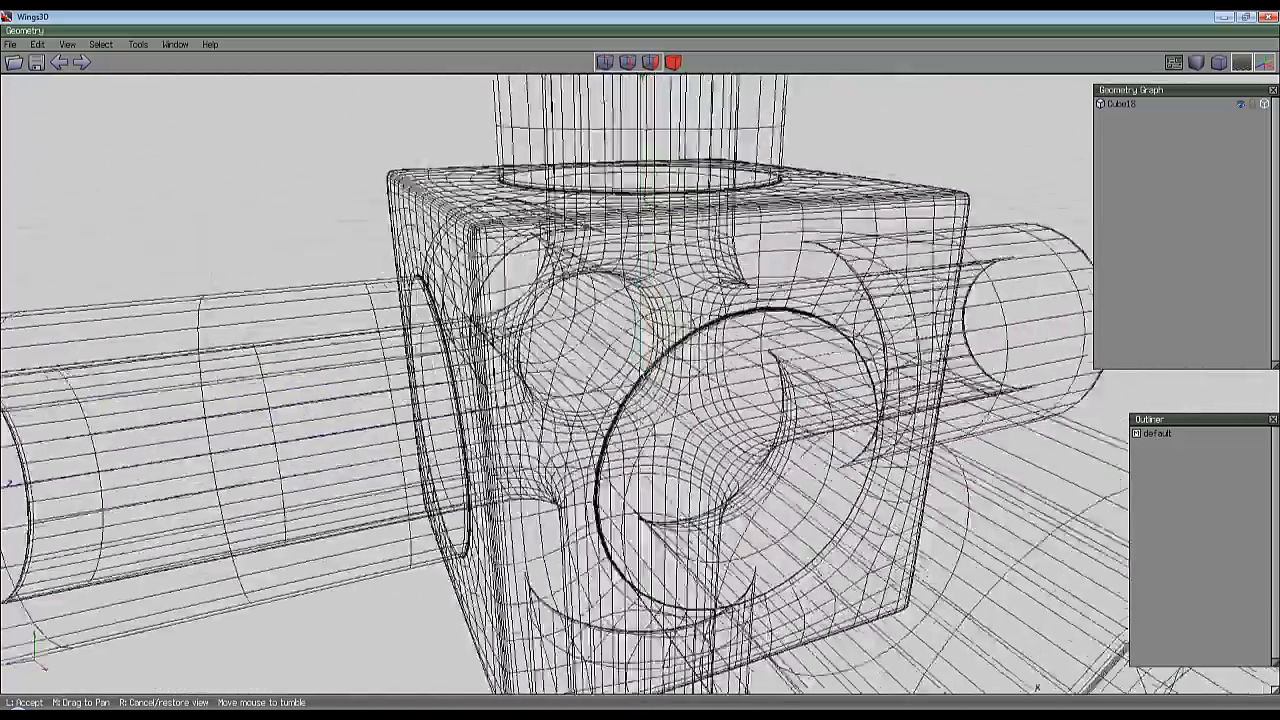
left_click(826, 346)
scroll(660, 322, "down", 5)
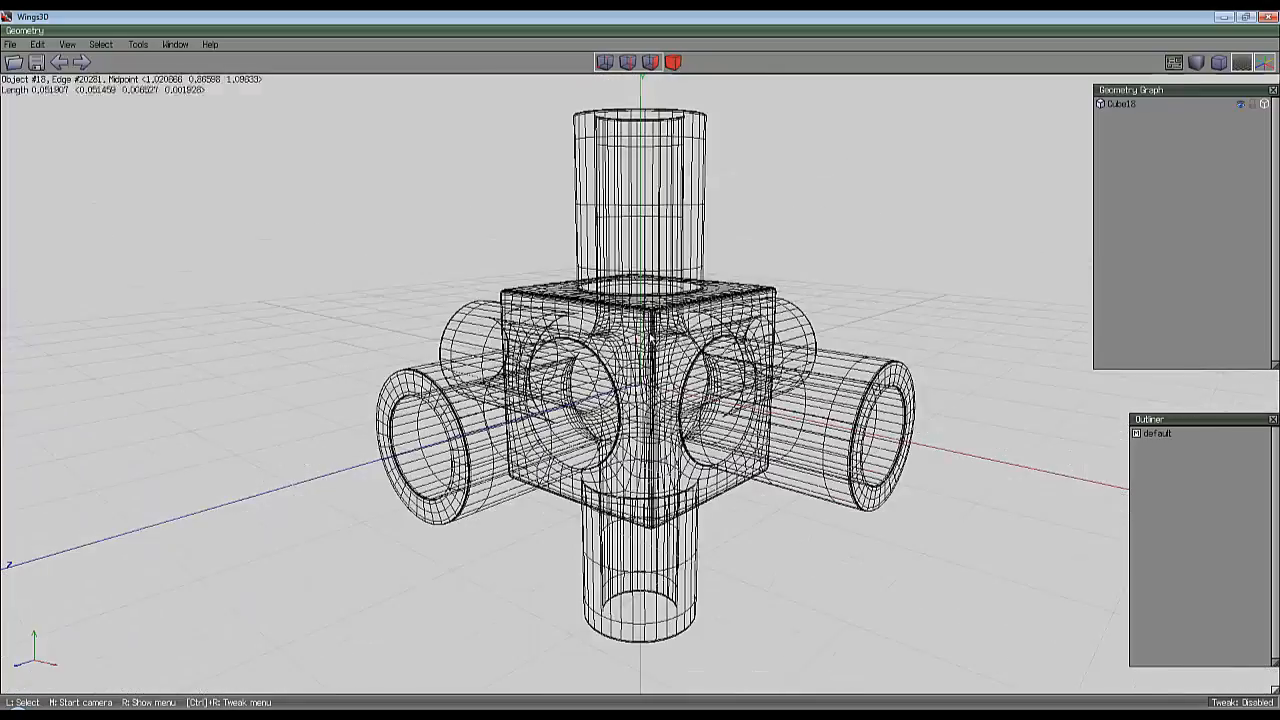
middle_click(660, 322)
left_click(763, 310)
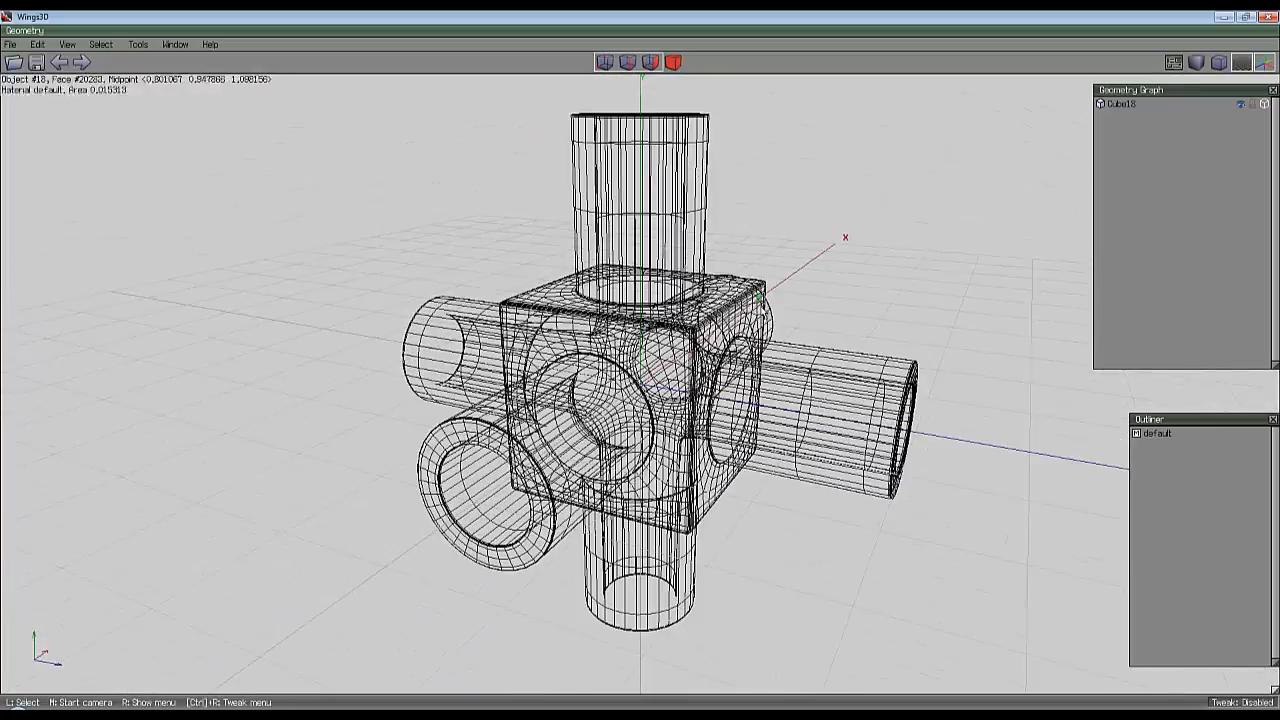
middle_click(803, 320)
left_click(804, 320)
middle_click(827, 304)
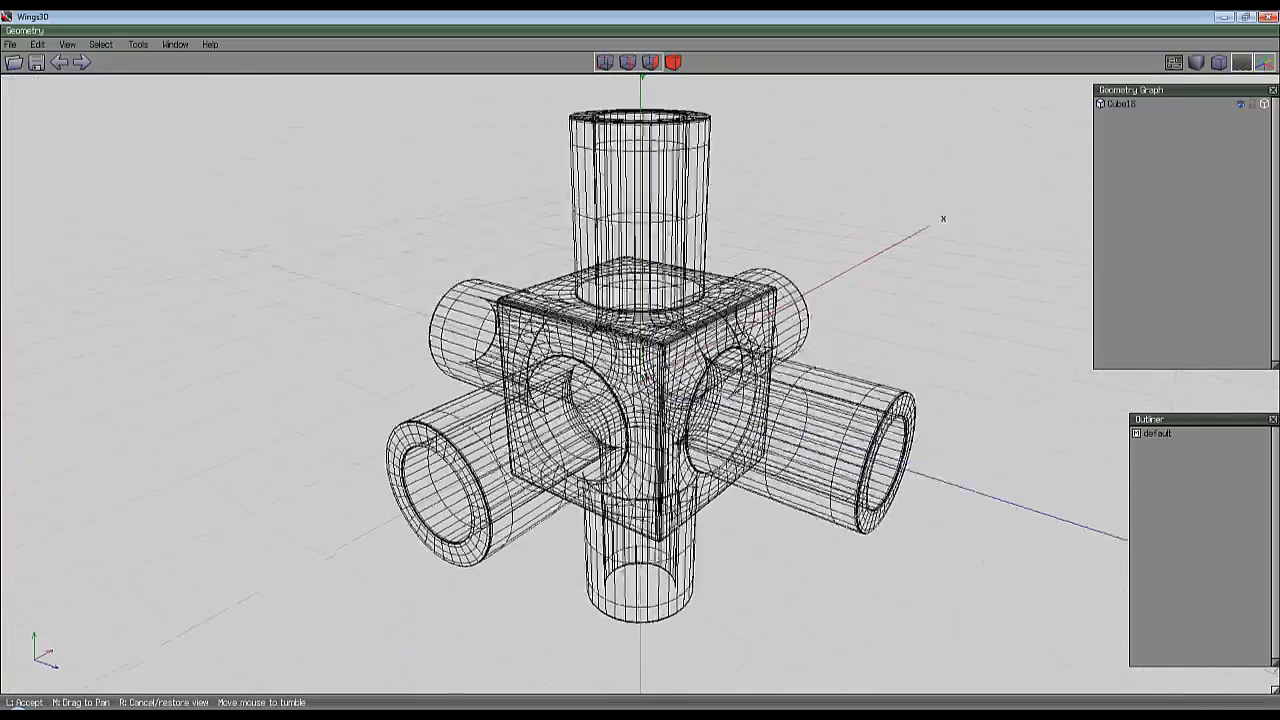
left_click(827, 306)
key("w")
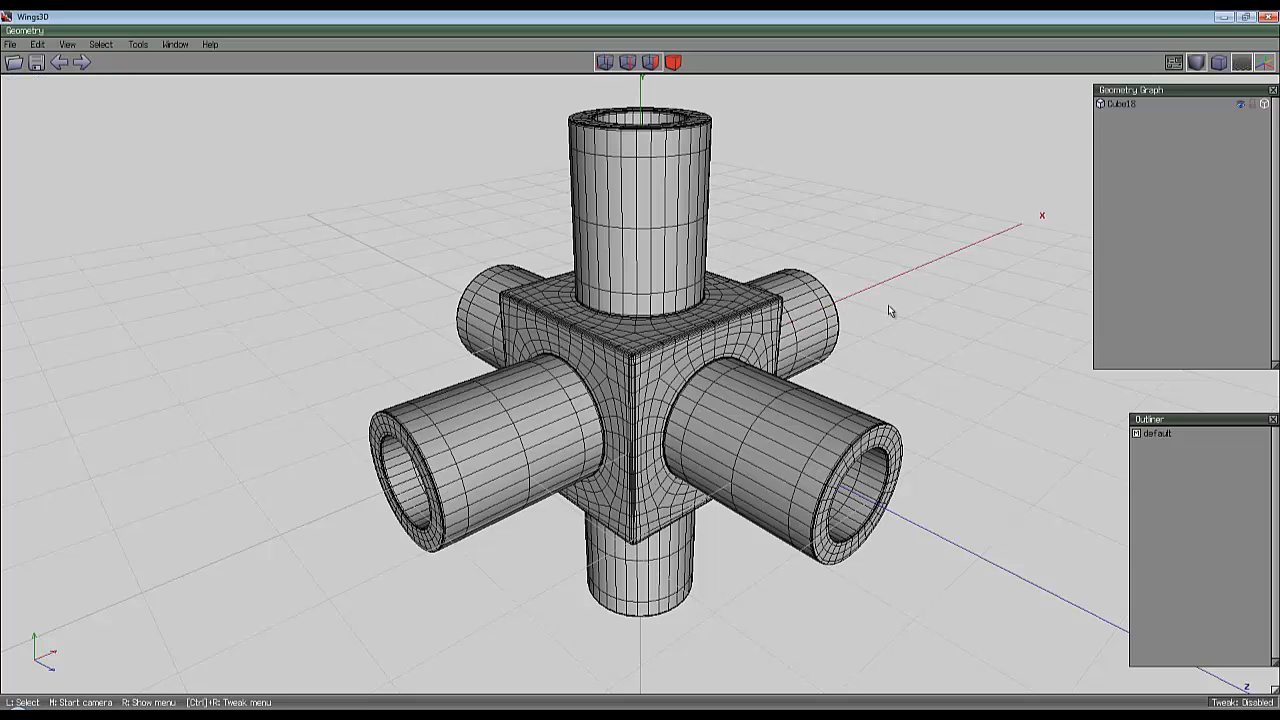